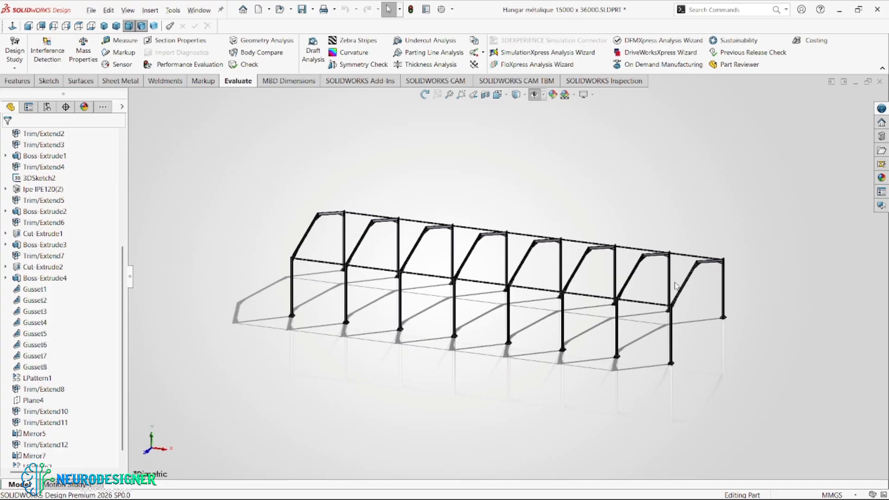
Edit the second linear pattern of the hangar frames so it has 6 instances
scroll(91, 345, "down", 1)
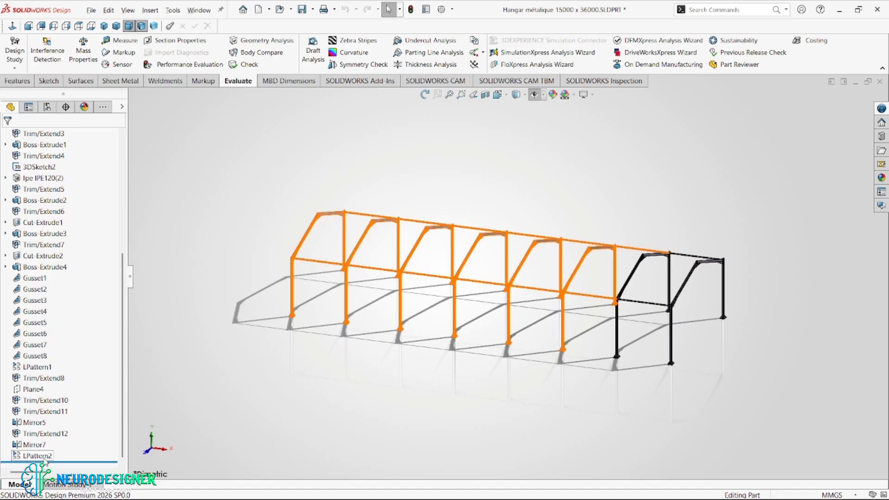
left_click(37, 456)
right_click(41, 456)
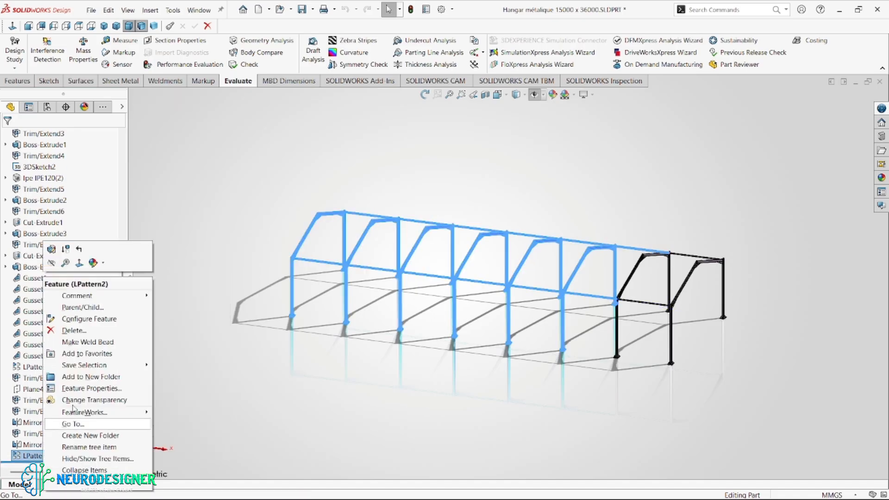
left_click(55, 245)
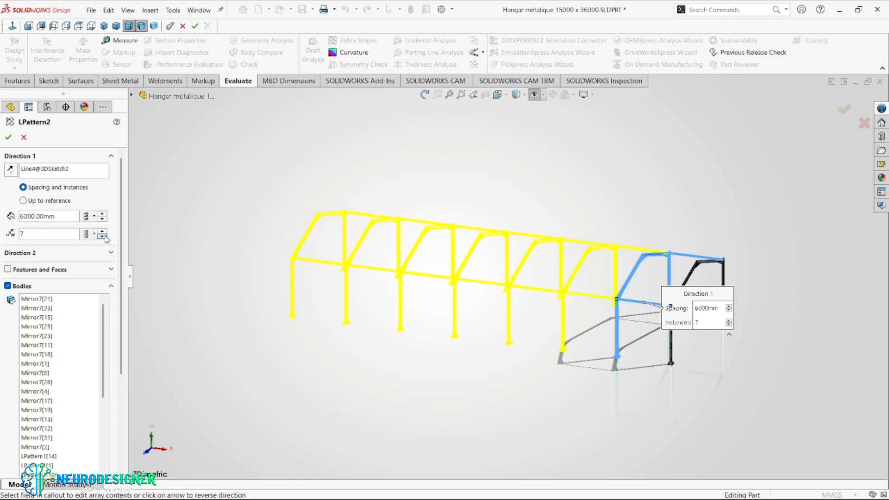
left_click(102, 236)
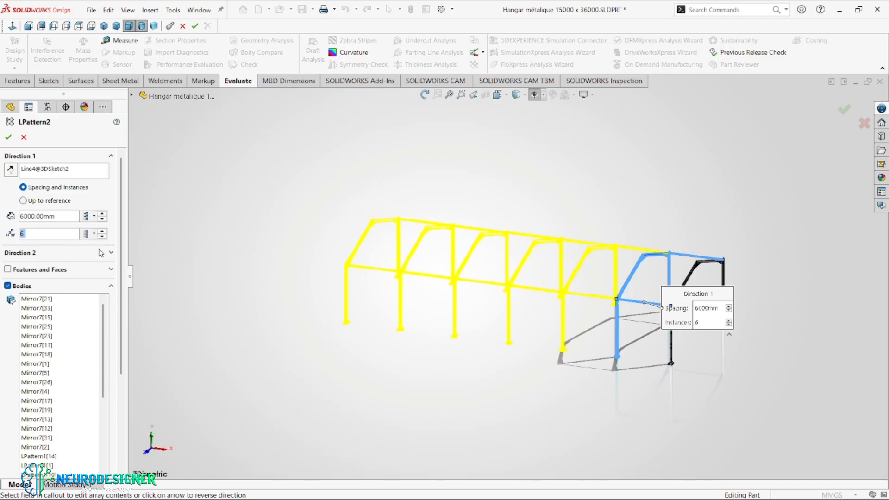
left_click(8, 138)
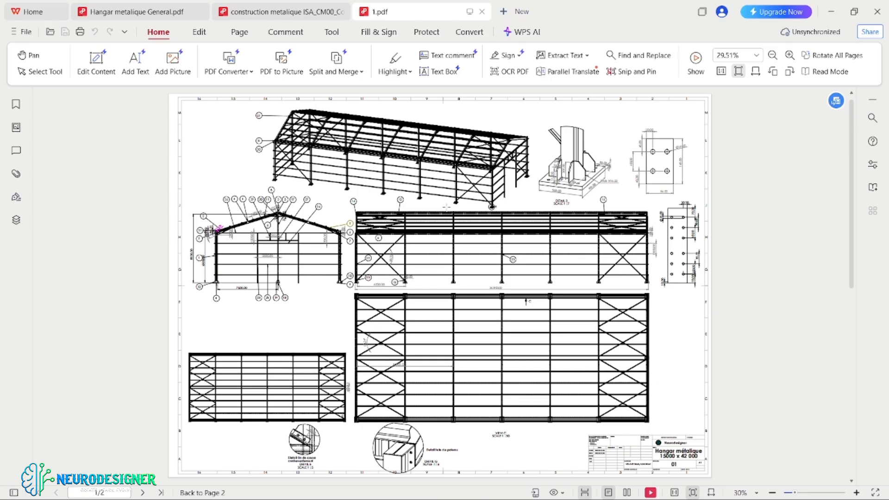
Examine the hangar's front elevation in the drawing 1.pdf, reading the post positions, dimensions and item balloons
scroll(286, 240, "up", 6, "ctrl")
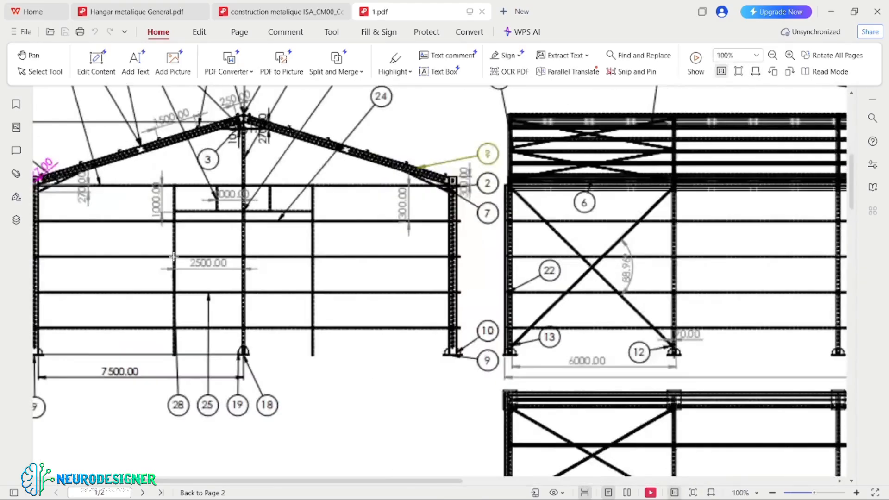
scroll(230, 189, "up", 2)
scroll(230, 189, "up", 2, "ctrl")
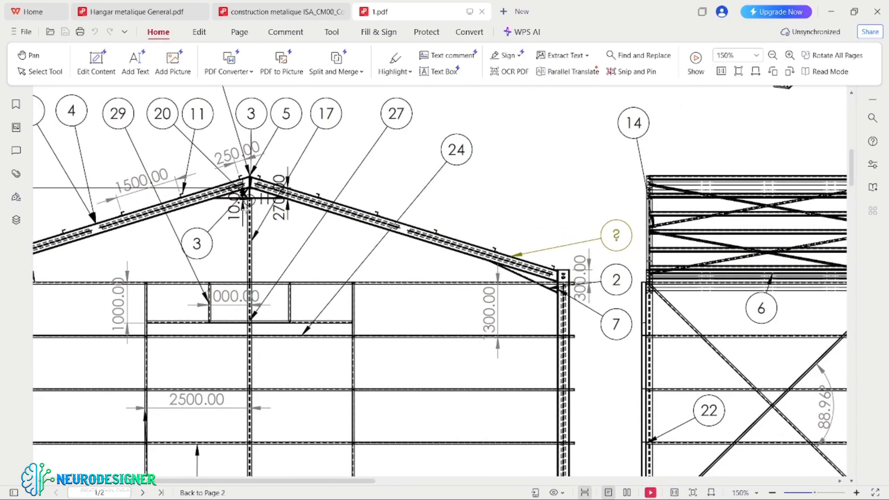
scroll(246, 214, "down", 5)
scroll(261, 352, "up", 7)
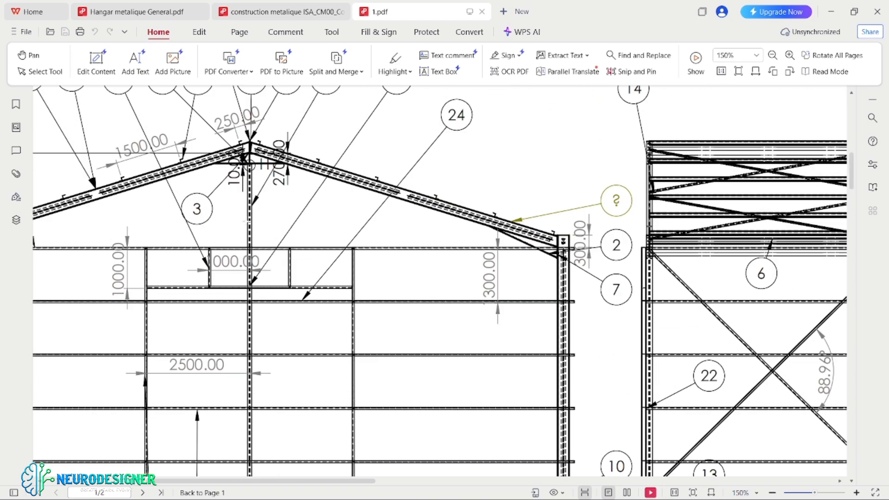
scroll(253, 190, "down", 3, "ctrl")
scroll(419, 278, "down", 4, "ctrl")
Examine the parts list on the second page for the profile and length of item 17, the central post
scroll(408, 297, "down", 8)
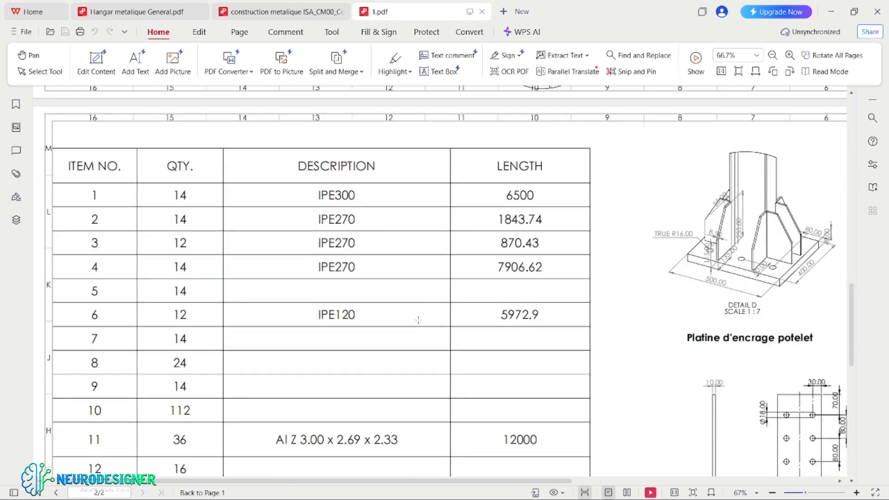
scroll(391, 314, "down", 3)
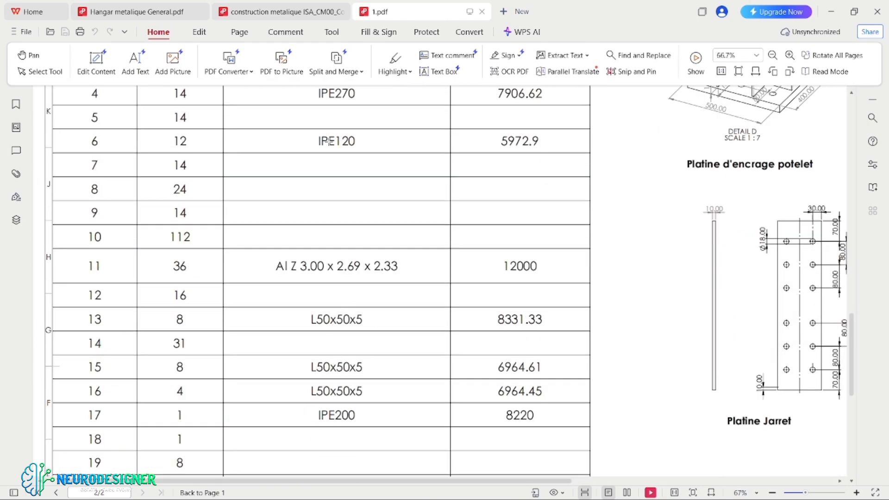
scroll(334, 160, "up", 3)
scroll(358, 197, "down", 8)
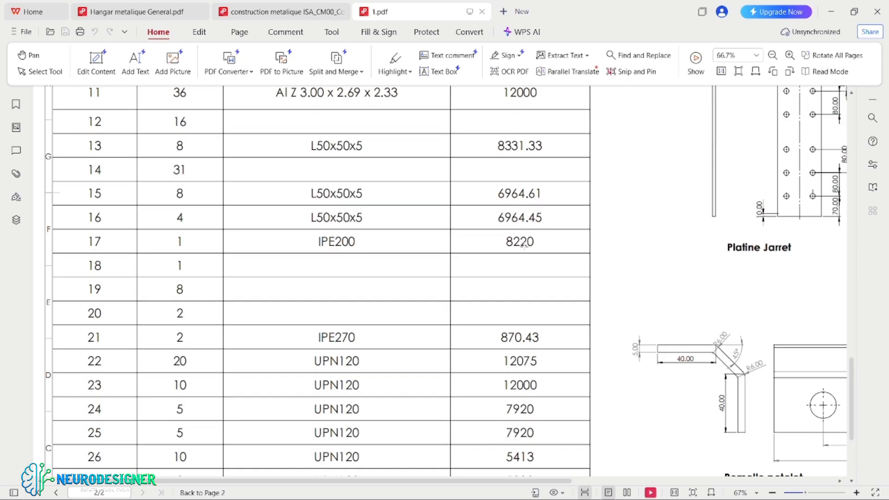
scroll(522, 247, "up", 1)
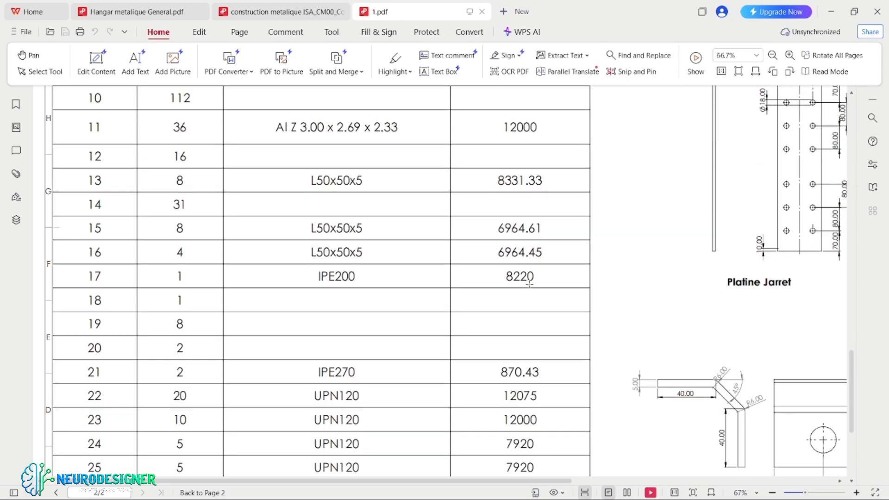
scroll(529, 280, "up", 1)
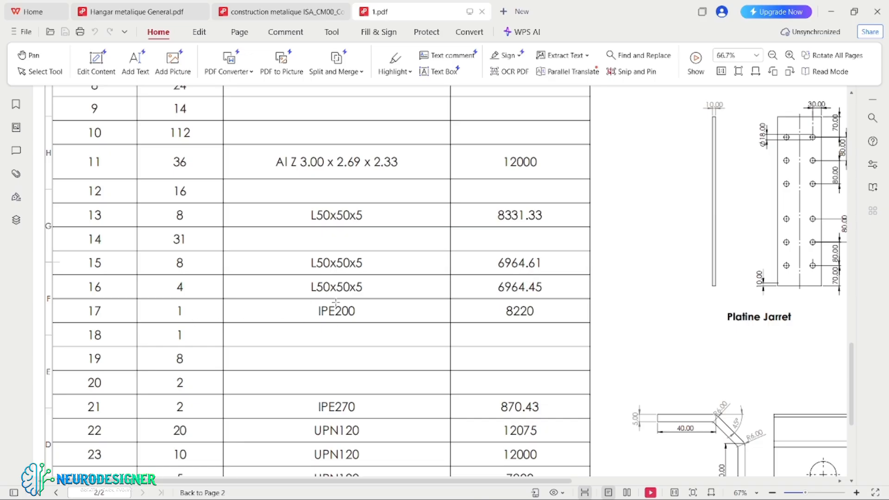
scroll(428, 296, "down", 2, "ctrl")
scroll(419, 303, "up", 2)
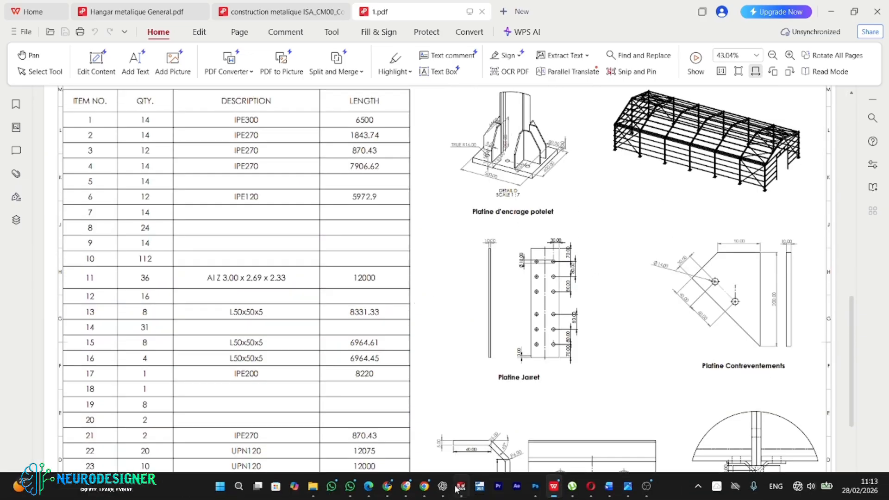
Switch to SOLIDWORKS and create a reference plane midway between the two opposite web faces of the end frame's corner column
left_click(461, 489)
middle_click_drag(433, 319, 415, 246)
scroll(416, 245, "down", 6)
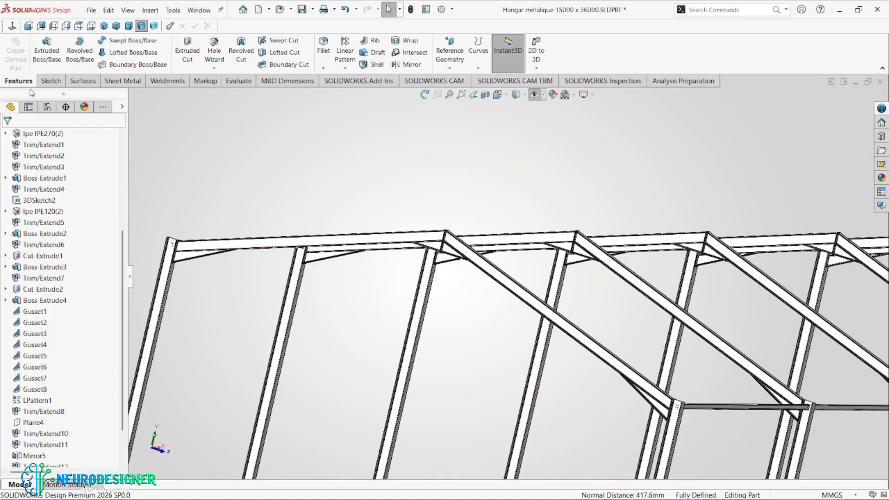
left_click(458, 73)
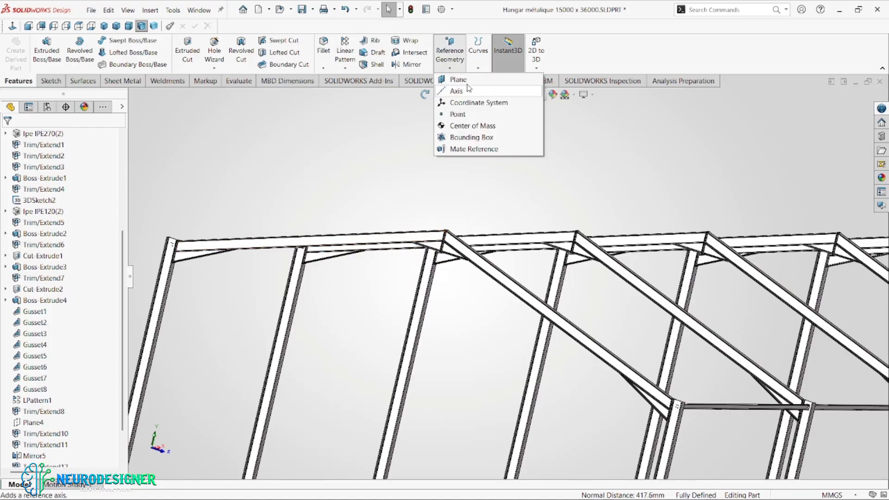
left_click(450, 132)
scroll(198, 271, "down", 6)
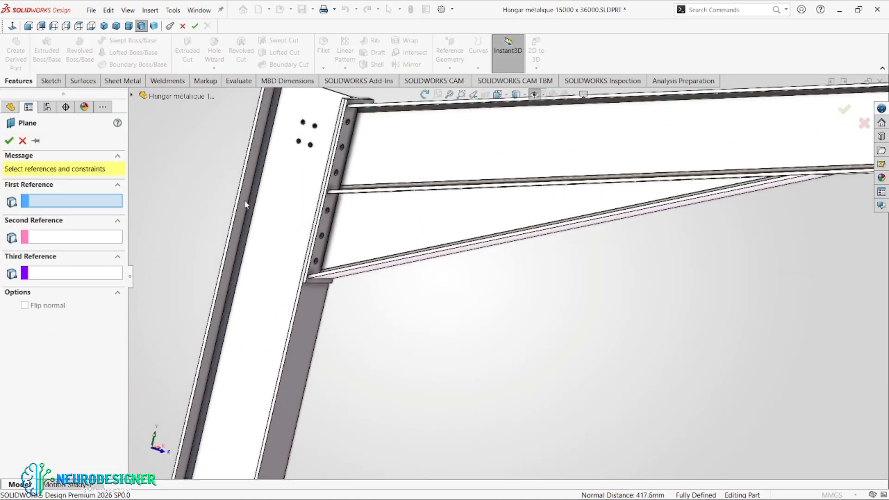
left_click(301, 205)
scroll(378, 224, "up", 3)
middle_click_drag(379, 224, 244, 236)
scroll(391, 268, "down", 4)
middle_click_drag(390, 266, 379, 266)
scroll(390, 267, "up", 3)
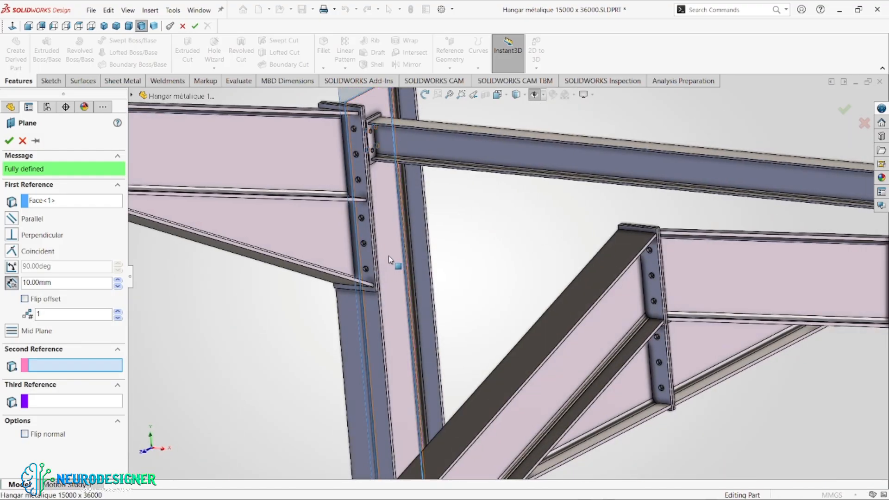
left_click(388, 256)
scroll(472, 234, "up", 2)
middle_click_drag(473, 235, 537, 233)
scroll(536, 232, "down", 4)
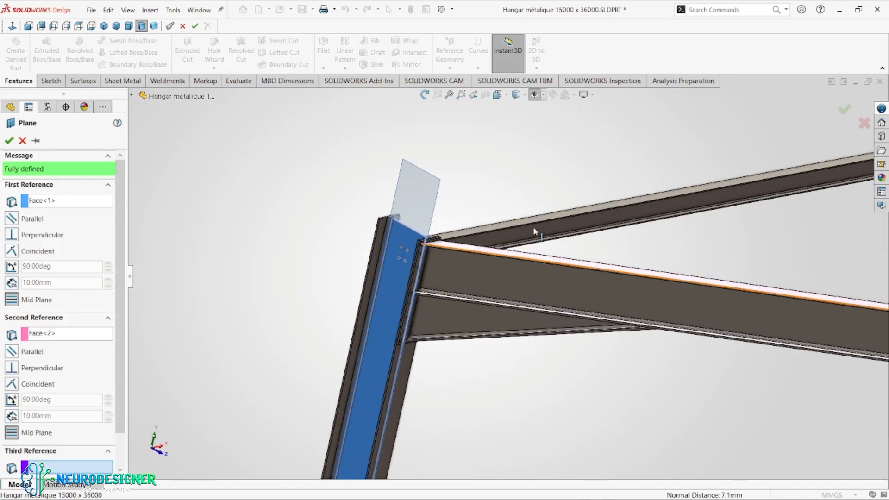
left_click(9, 140)
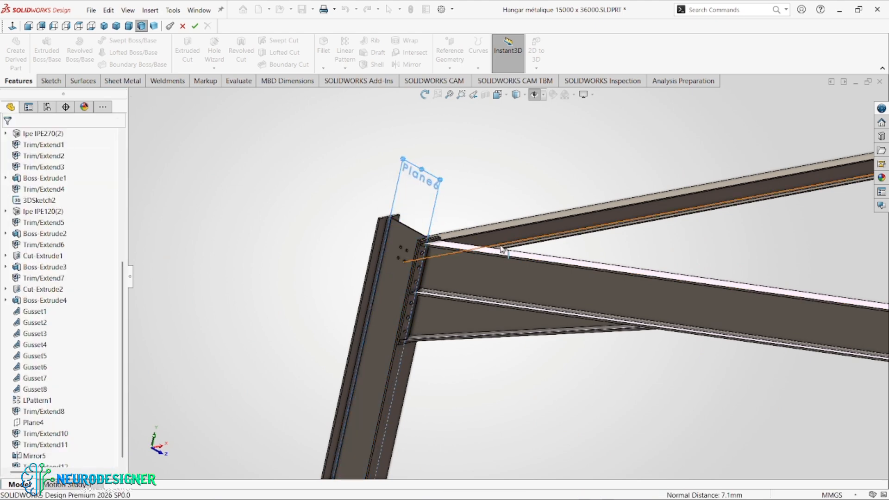
Turn the display of reference geometry back on and start a sketch on the new mid-plane of the end column
scroll(584, 253, "up", 5)
scroll(603, 271, "down", 4)
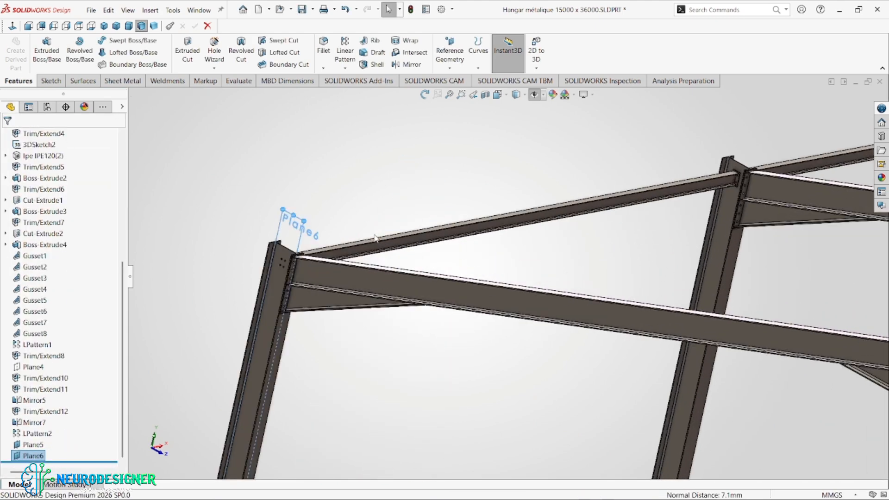
key("Escape")
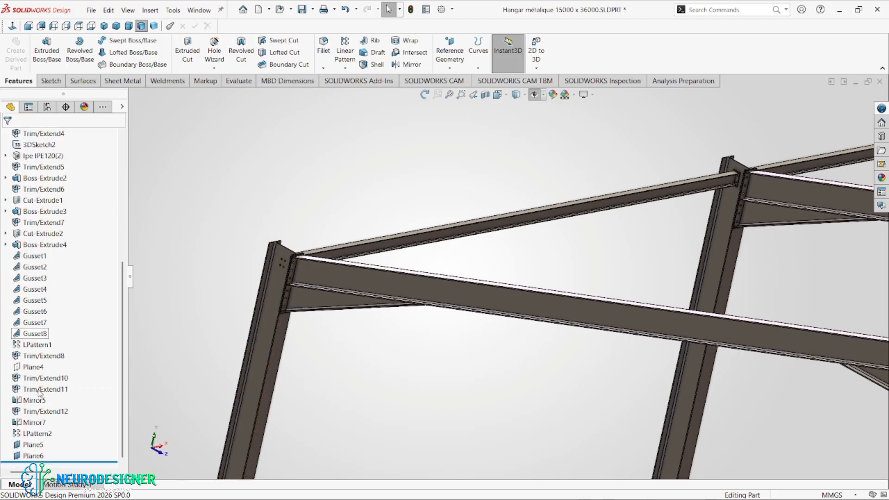
left_click(534, 95)
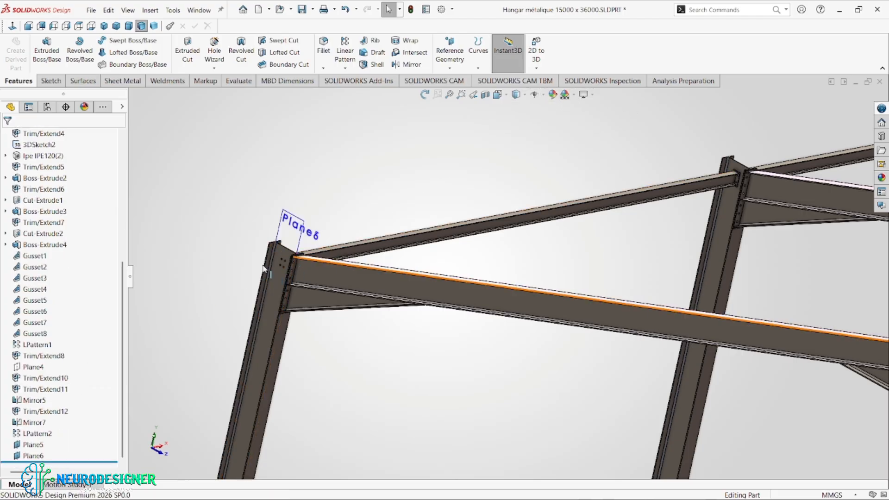
left_click(304, 226)
left_click(349, 172)
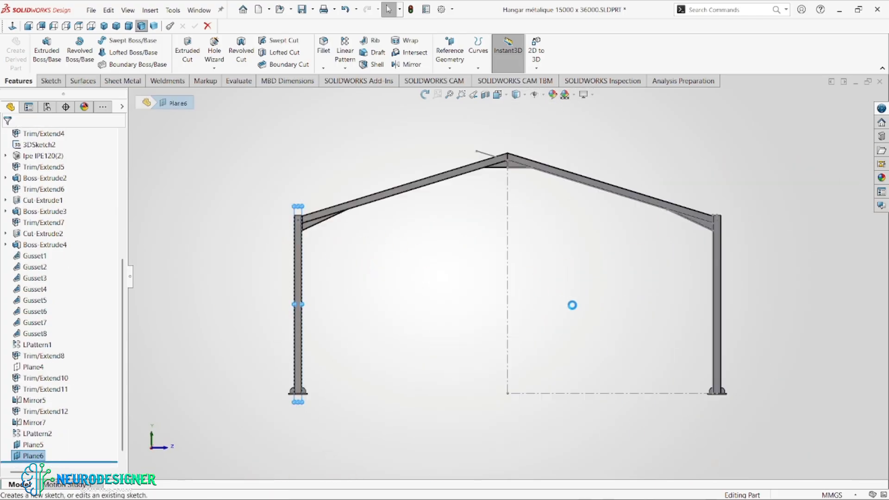
Sketch a vertical line about 8660 mm long from the bottom of the ridge plates down to a point below the origin
right_click_drag(541, 316, 514, 317)
scroll(513, 231, "down", 5)
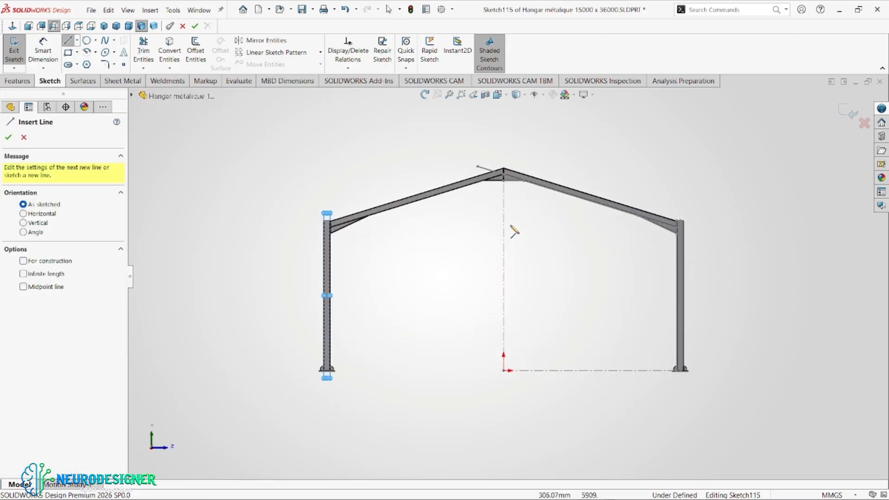
scroll(506, 169, "down", 5)
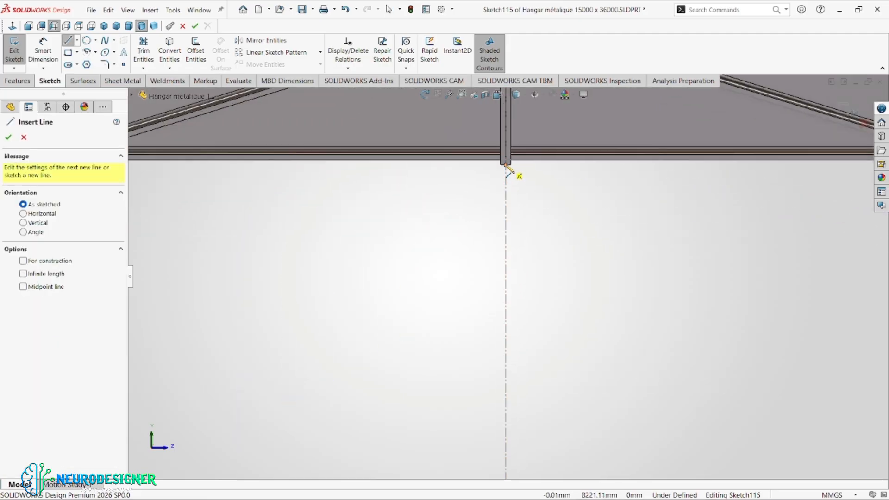
left_click(506, 166)
scroll(510, 266, "up", 8)
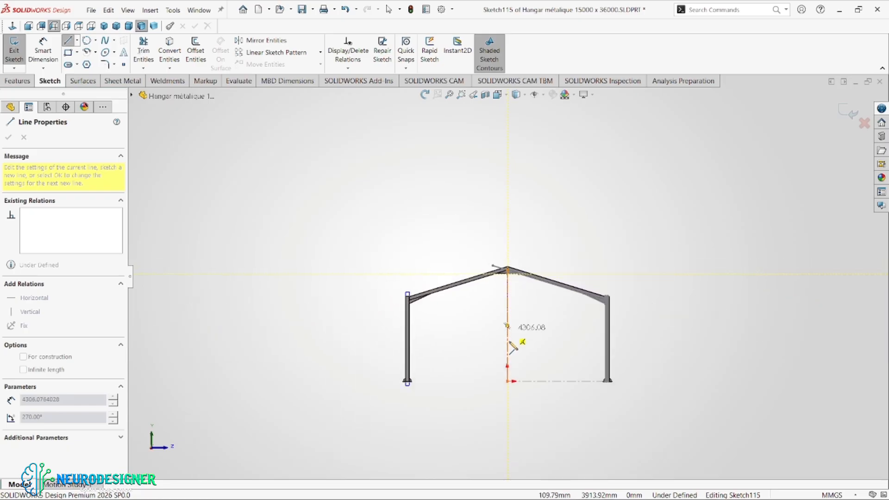
scroll(509, 389, "down", 5)
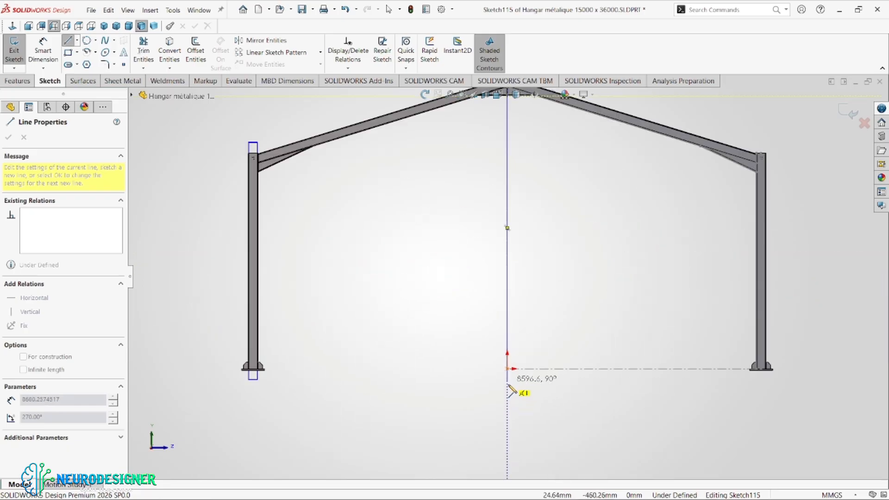
left_click(507, 385)
key("Escape")
key("Escape")
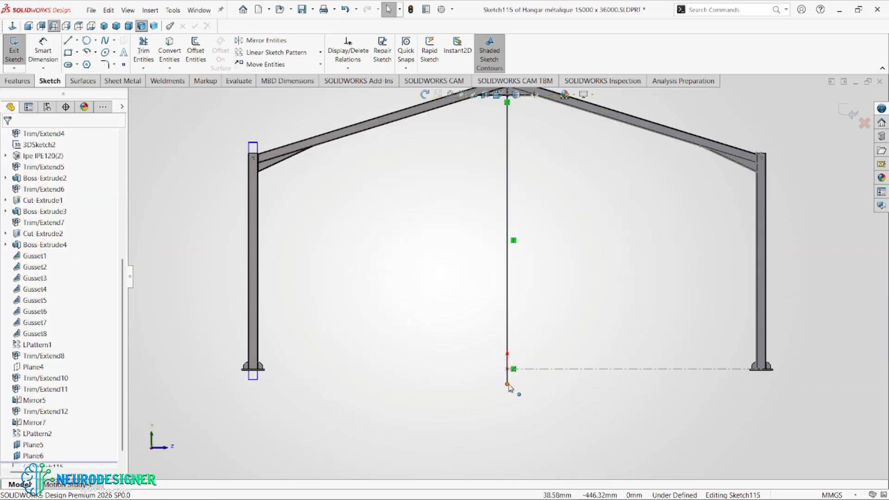
Make the line's lower endpoint coincident with the bottom edge of the column's base plate, and exit the sketch
left_click(508, 385)
scroll(257, 373, "down", 3)
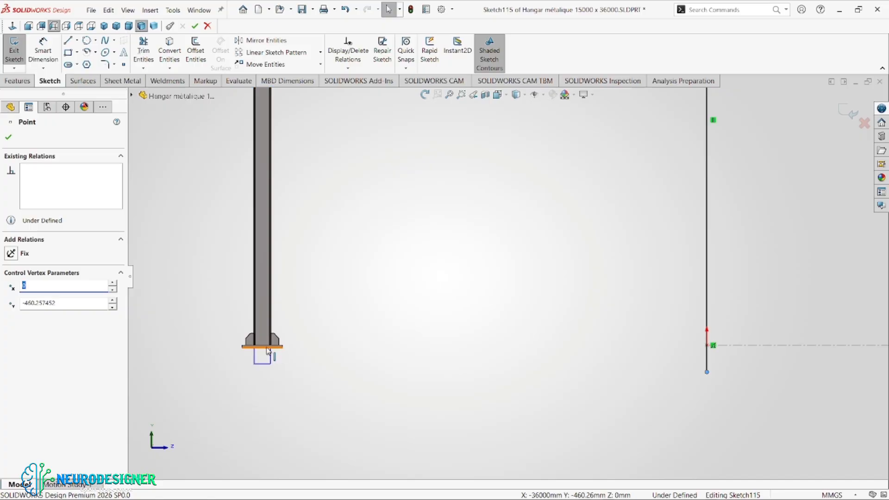
scroll(269, 351, "down", 1)
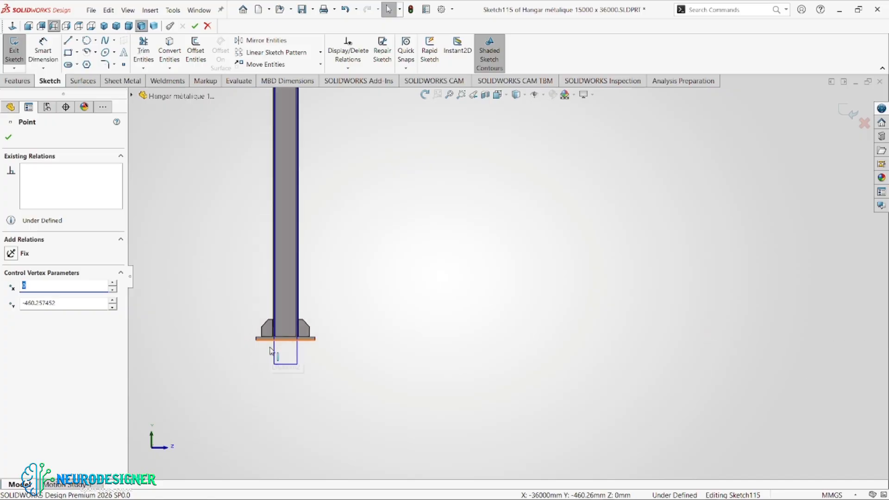
left_click(306, 342, "ctrl")
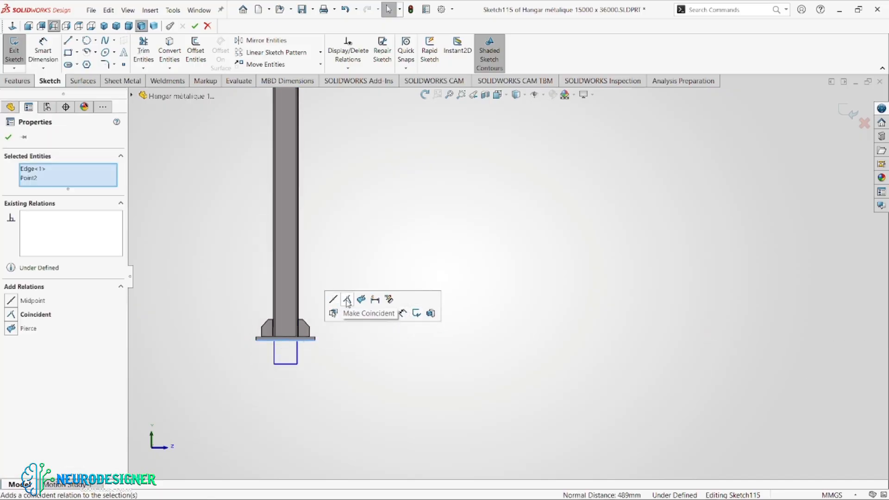
left_click(347, 299)
key("f")
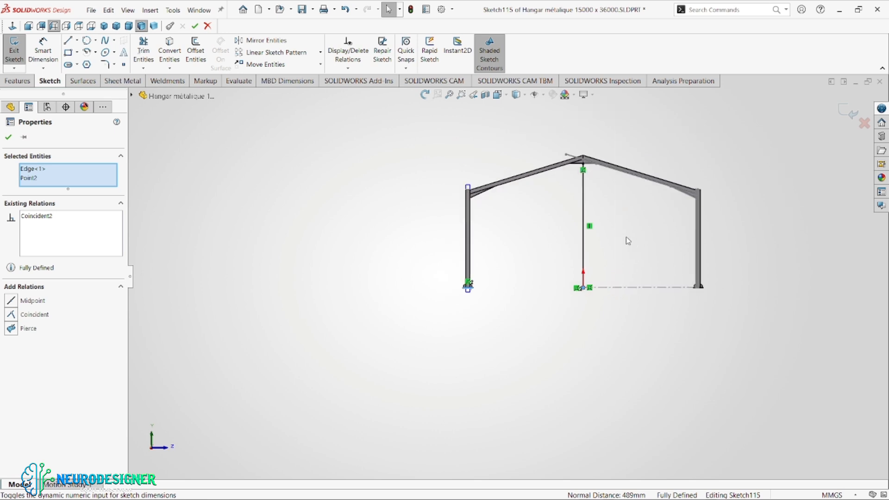
scroll(626, 239, "down", 3)
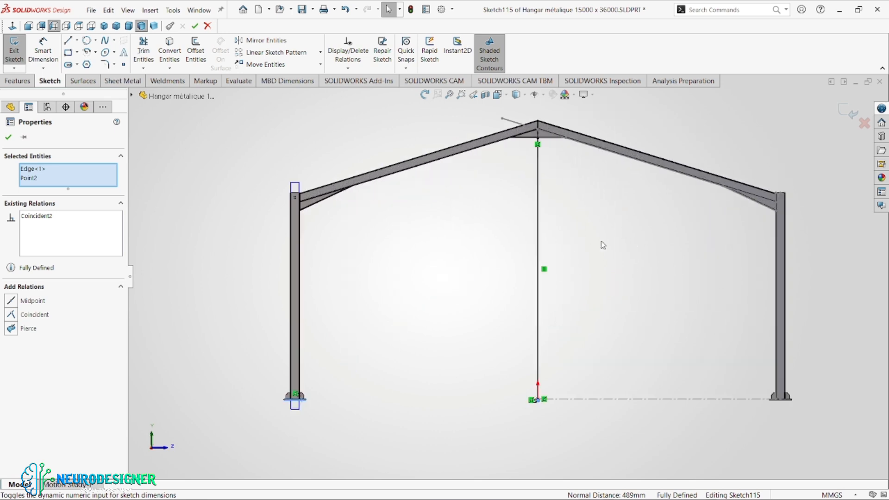
left_click(851, 113)
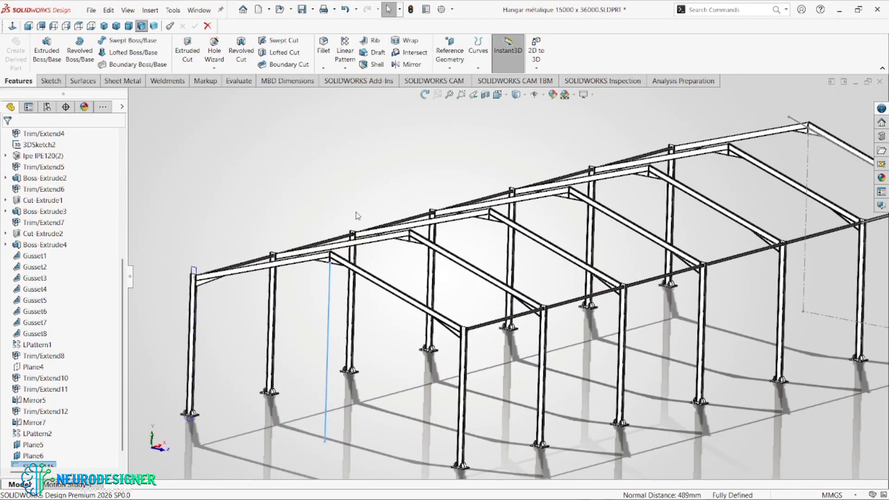
Start a structural member and set its profile to standard din, type ipe, size IPE200
left_click(167, 81)
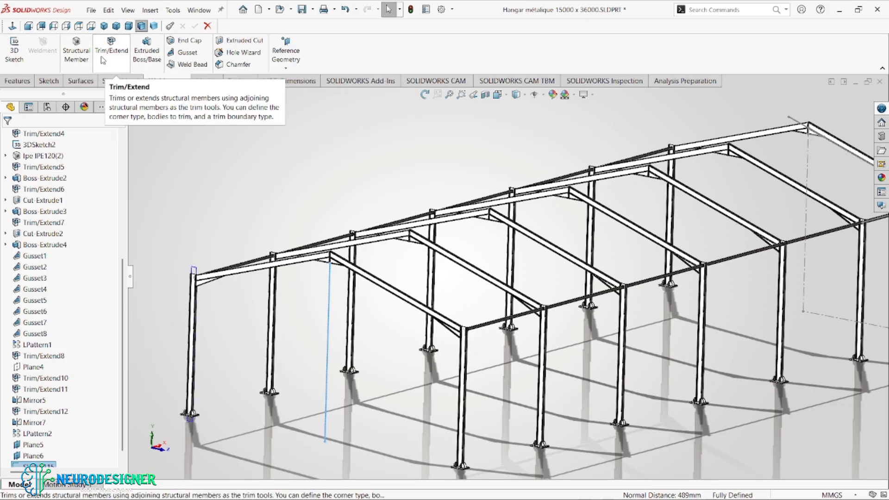
left_click(82, 56)
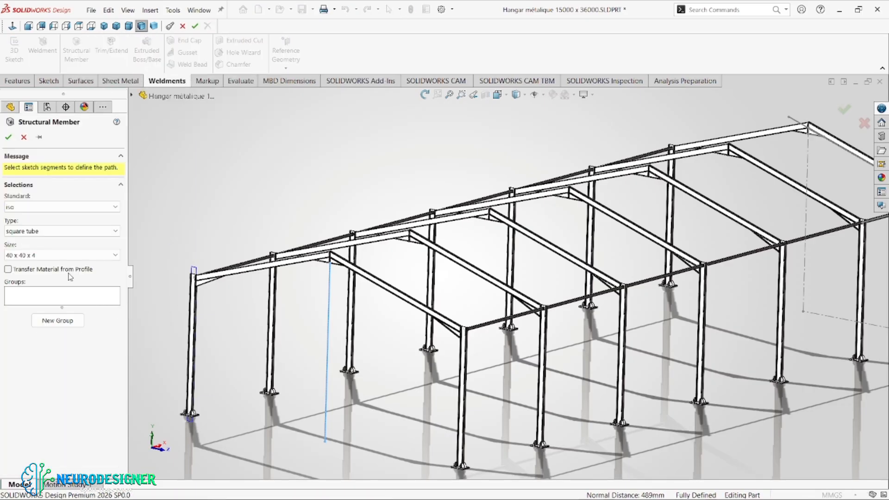
left_click(49, 209)
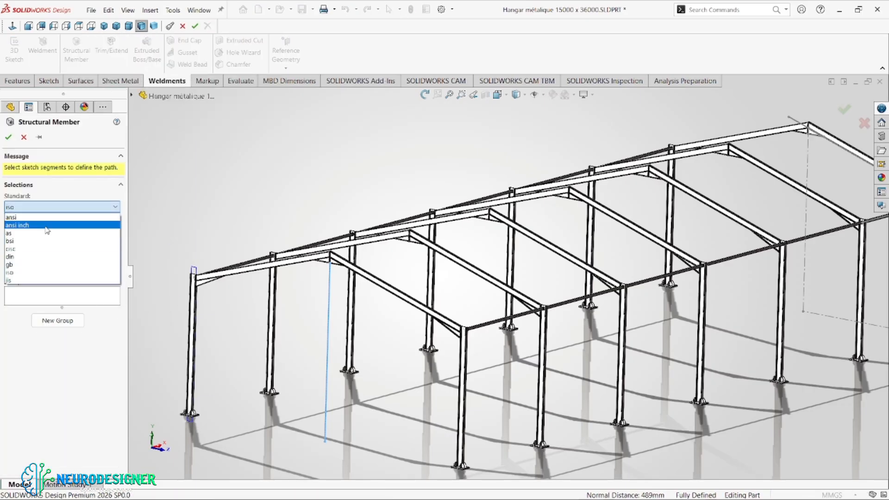
left_click(55, 257)
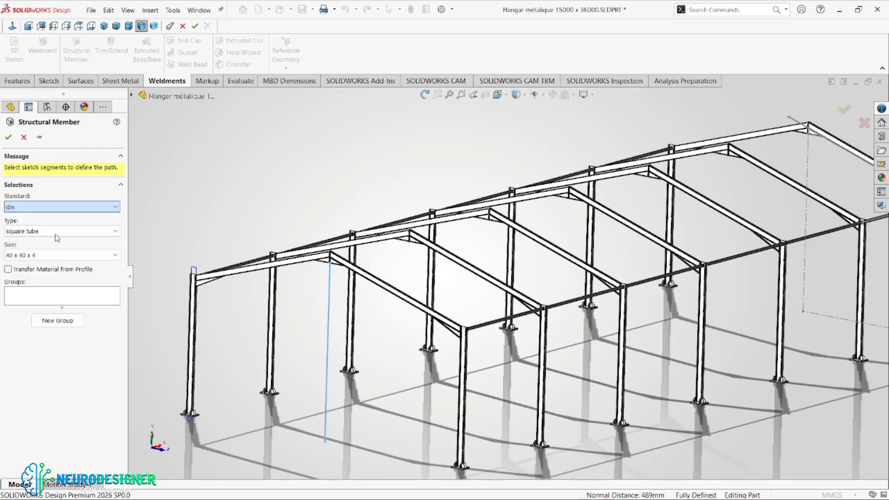
left_click(55, 234)
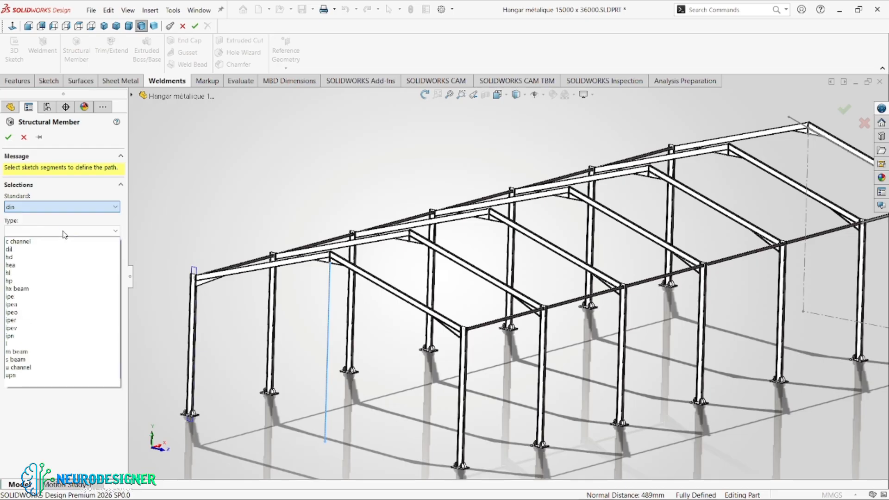
left_click(56, 297)
left_click(51, 254)
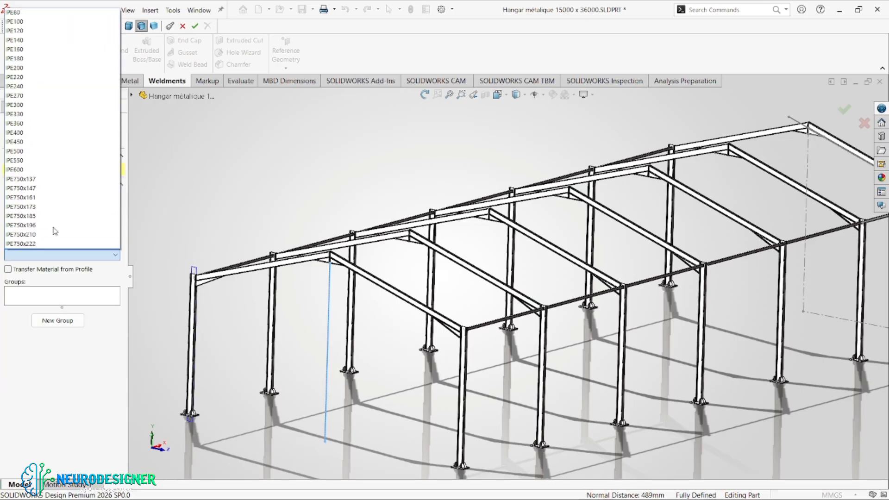
left_click(61, 75)
Use the vertical sketch line below the end frame's ridge as the member's path and create the central gable post
scroll(345, 282, "down", 3)
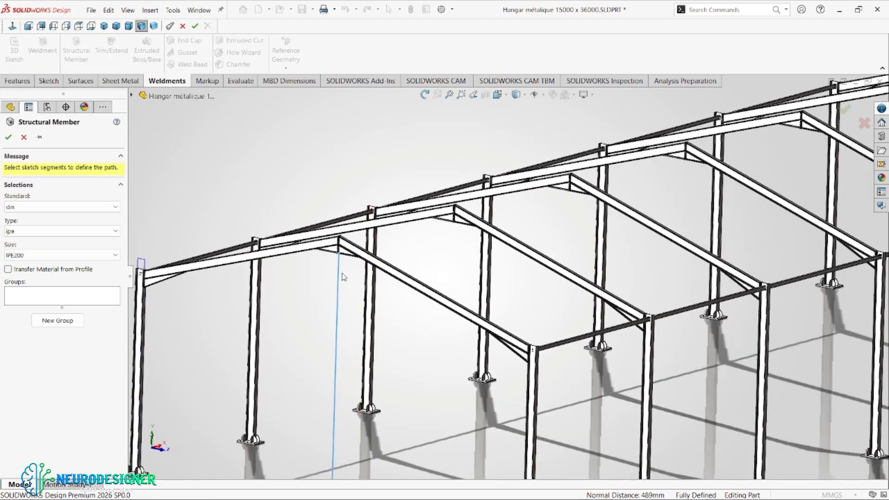
left_click(341, 275)
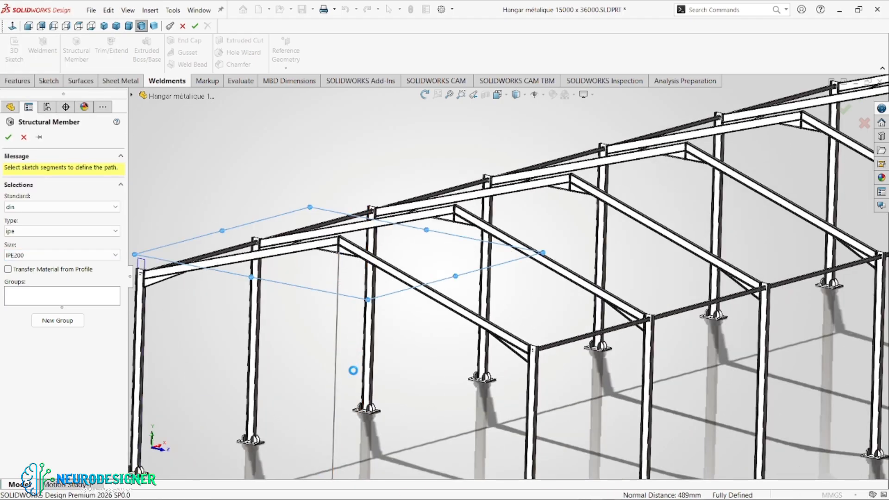
scroll(394, 241, "down", 6)
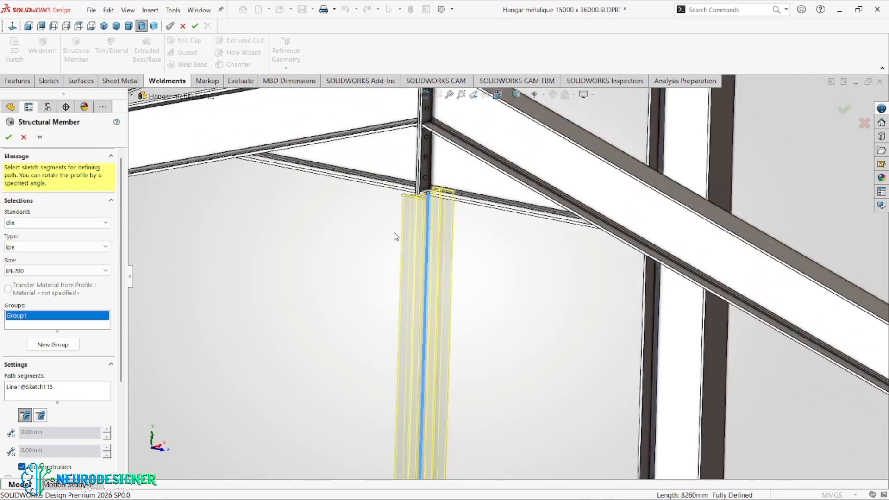
scroll(453, 205, "up", 10)
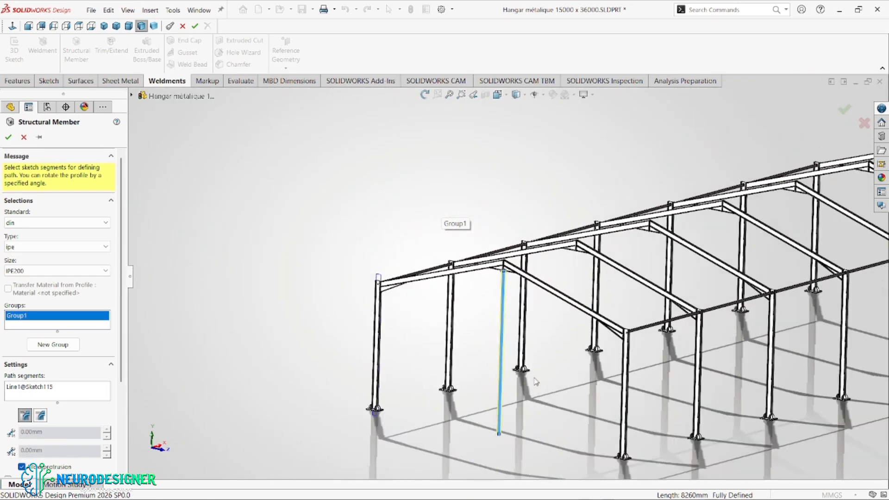
scroll(535, 384, "up", 3)
scroll(542, 301, "down", 5)
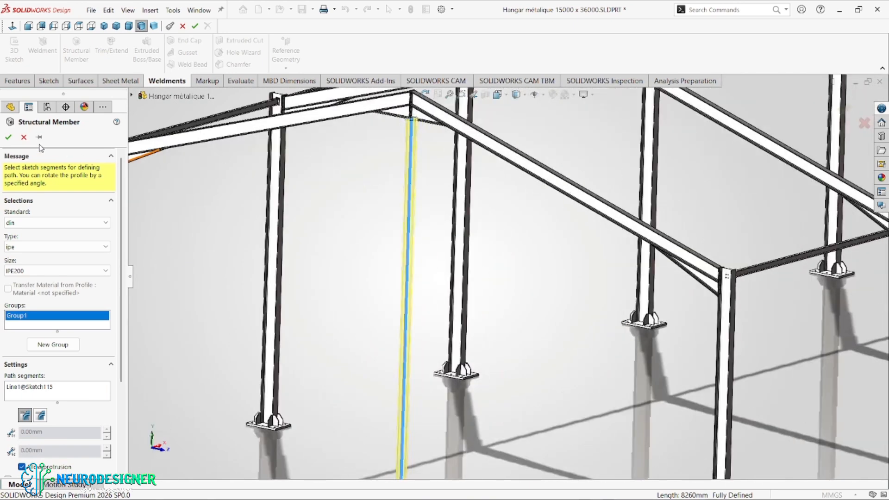
left_click(9, 138)
Start a sketch on the bottom end face of the new IPE200 gable post
scroll(541, 351, "up", 5)
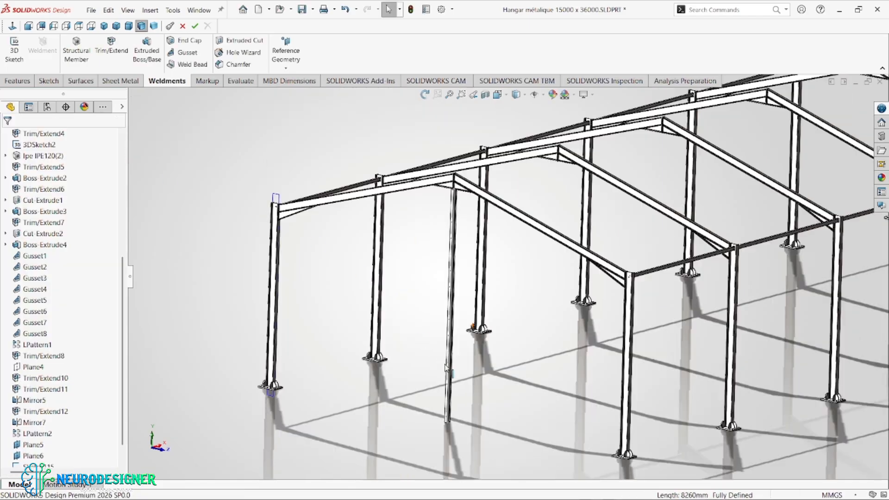
scroll(540, 351, "down", 8)
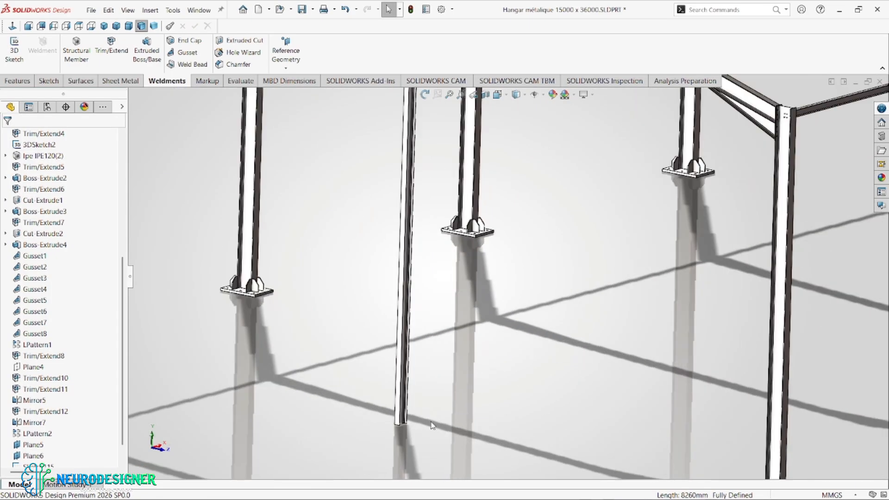
middle_click_drag(541, 351, 433, 274)
scroll(423, 408, "down", 10)
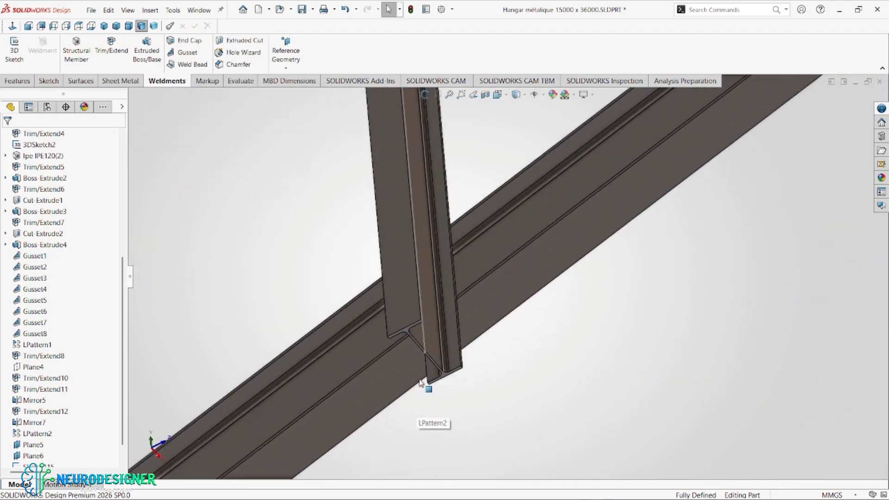
left_click(406, 340)
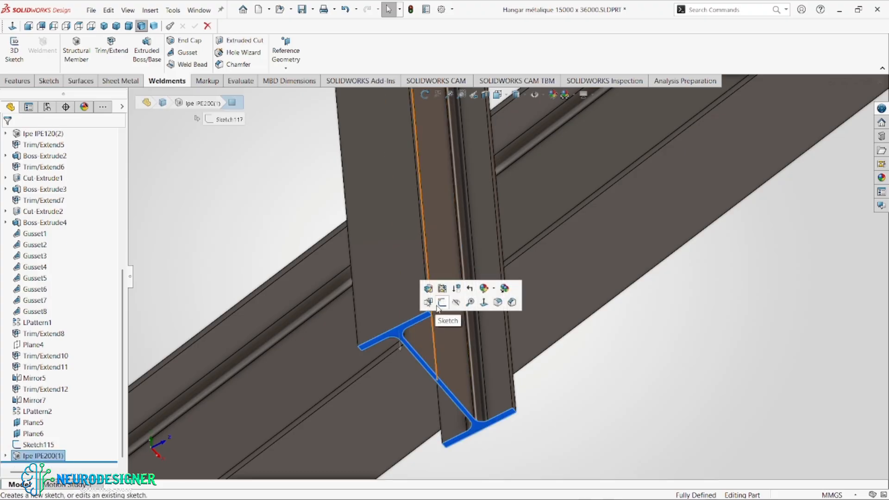
left_click(442, 302)
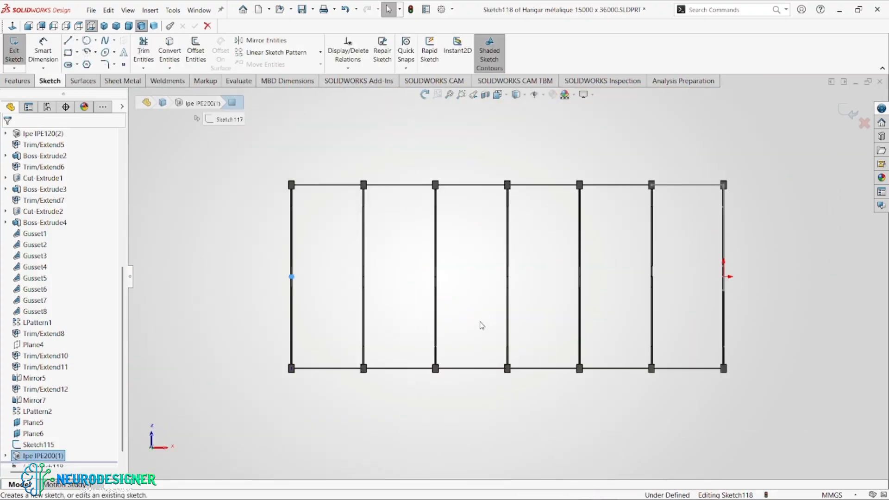
scroll(312, 290, "down", 8)
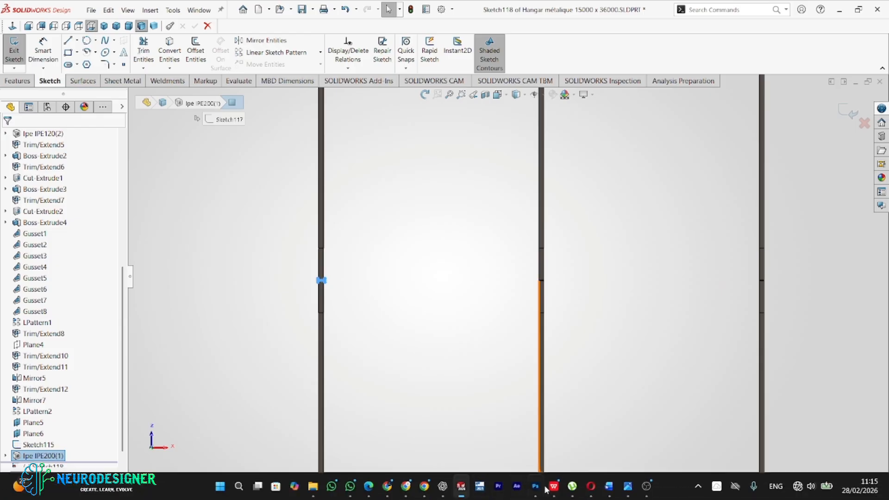
Switch to the PDF drawing and examine the dimensions of the "Platine d'encrage potelet" base plate detail
left_click(552, 495)
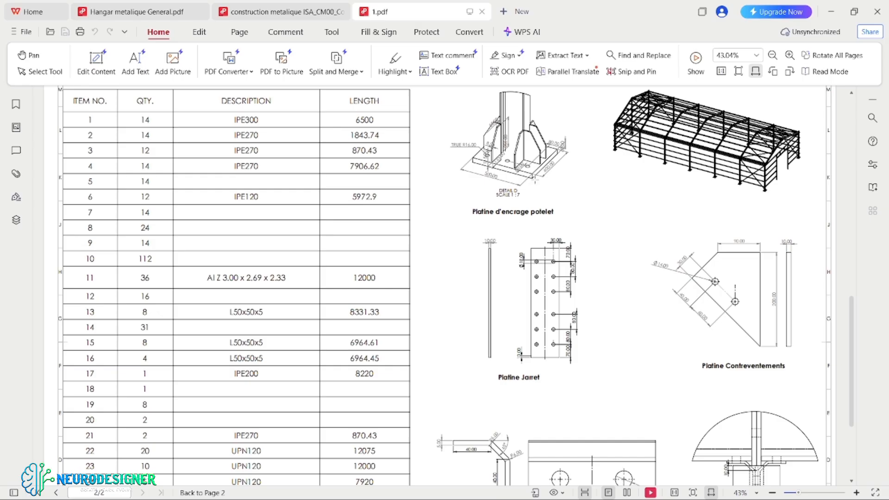
scroll(538, 121, "up", 5, "ctrl")
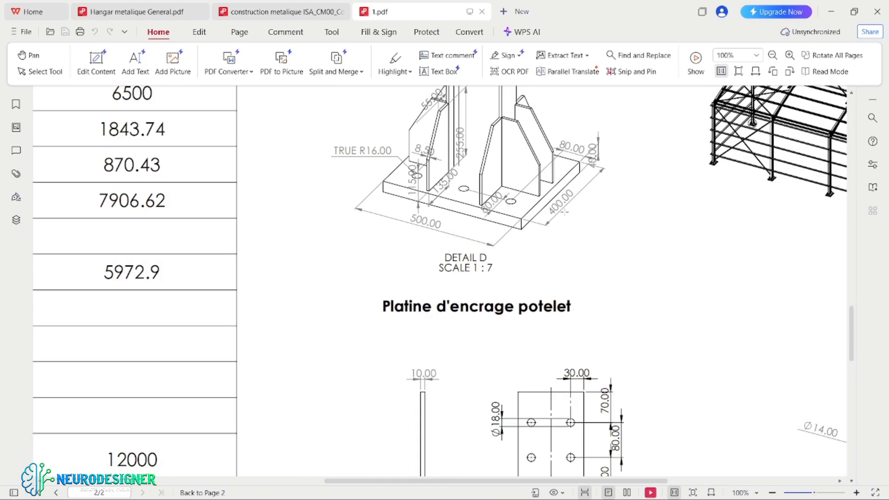
scroll(564, 211, "up", 3)
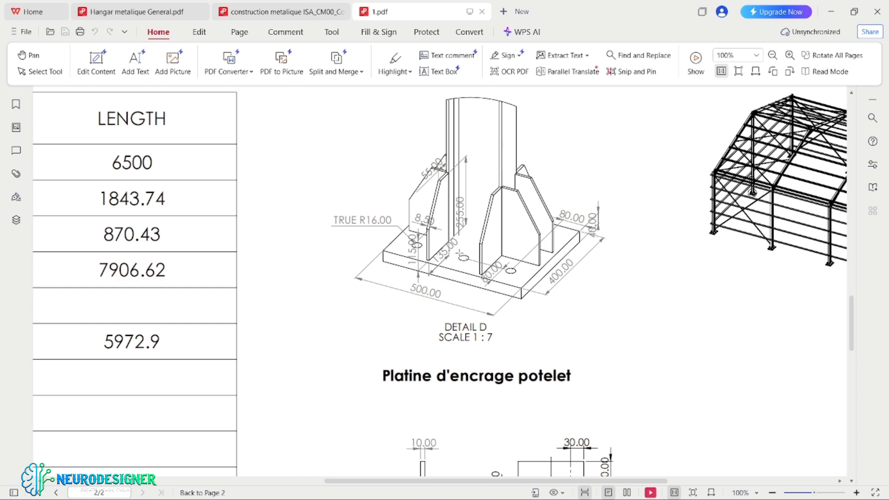
scroll(437, 244, "down", 1, "ctrl")
scroll(437, 244, "up", 2, "ctrl")
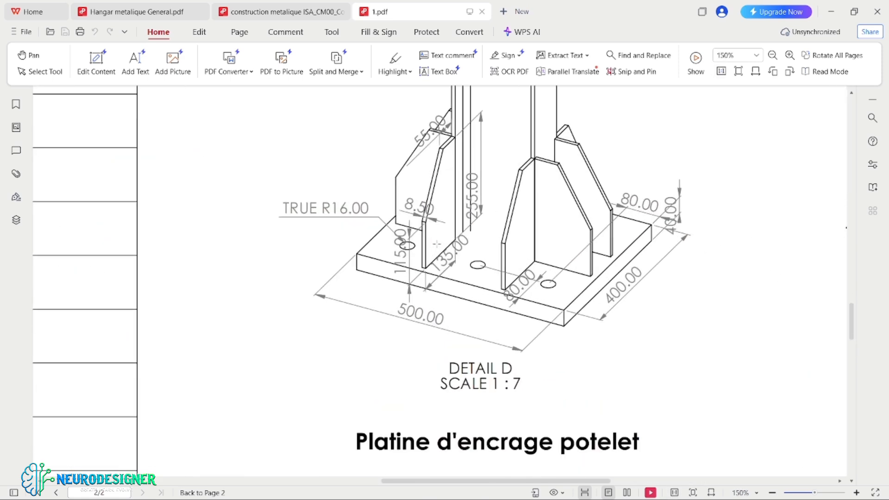
scroll(436, 244, "down", 5, "ctrl")
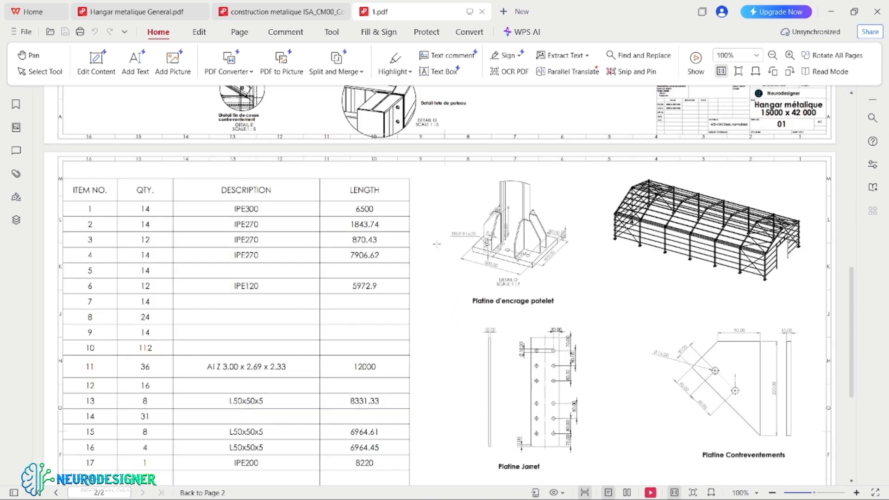
Switch back to SOLIDWORKS and sketch a center rectangle about 357 by 187 mm, centred on the midpoint of the post's web
left_click(461, 487)
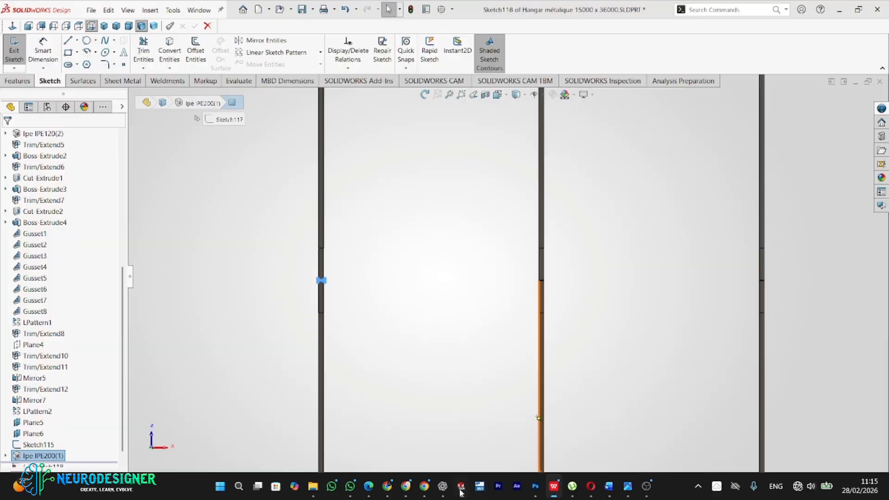
scroll(475, 312, "down", 5)
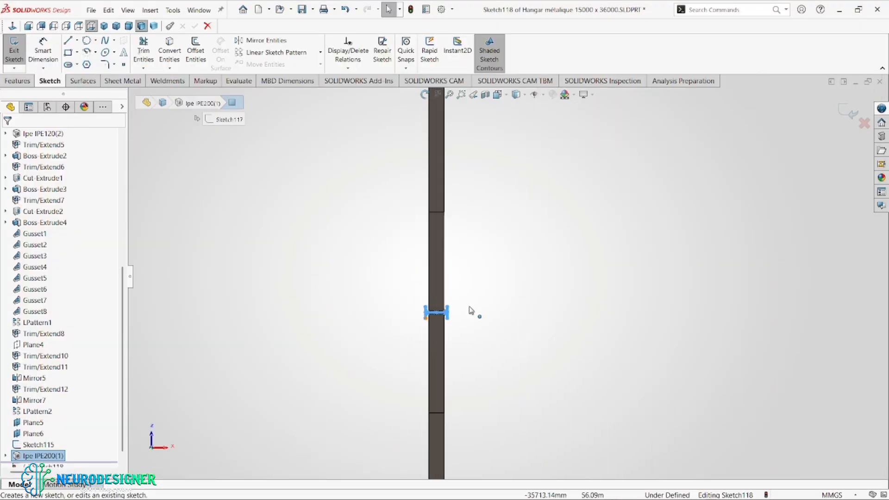
left_click(78, 53)
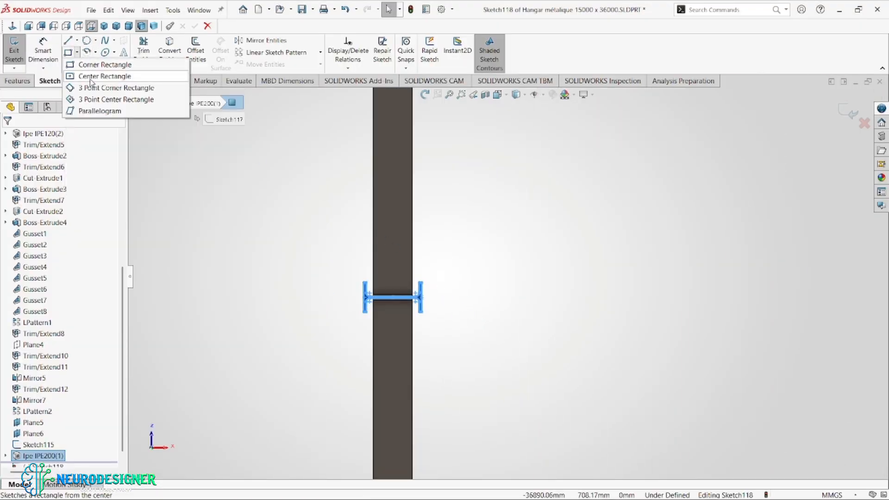
left_click(88, 76)
scroll(407, 280, "down", 6)
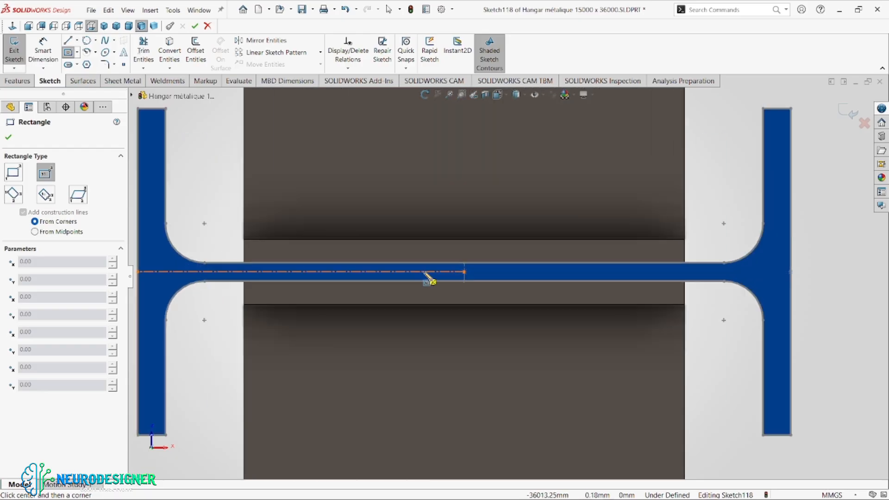
left_click(465, 272)
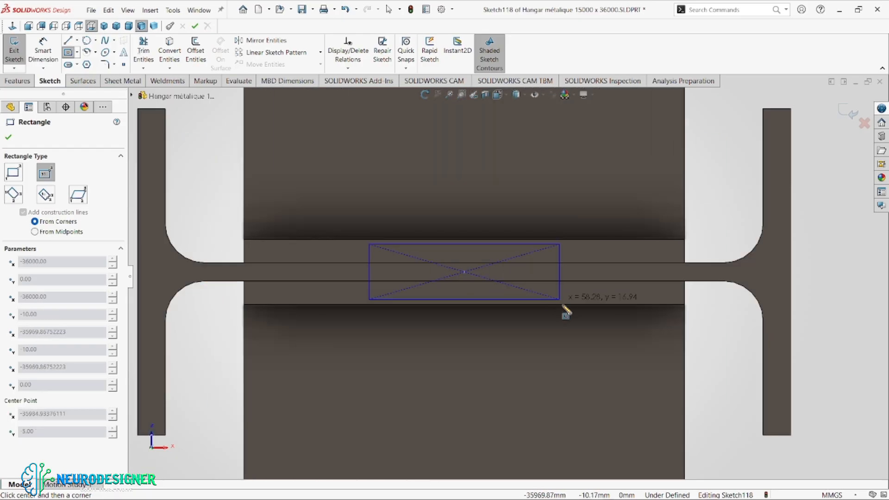
scroll(566, 306, "up", 5)
left_click(607, 333)
key("z")
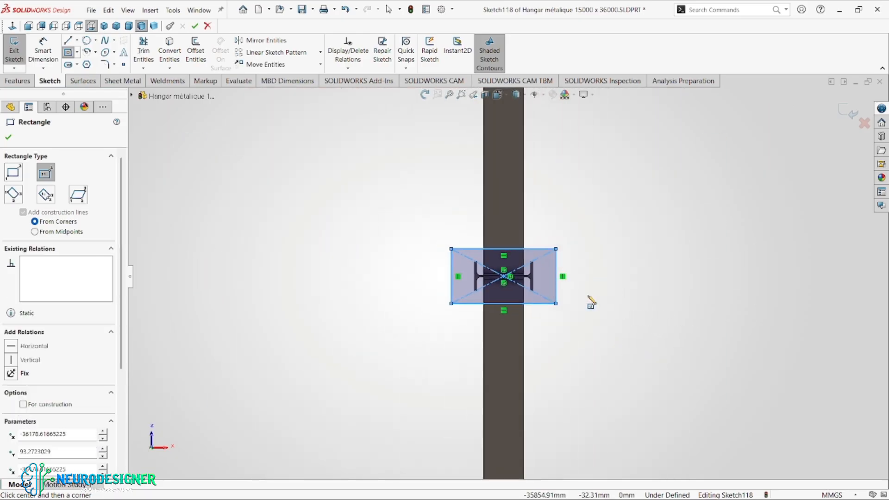
Dimension the base plate rectangle to 400 mm high and 500 mm wide
right_click_drag(589, 301, 611, 201)
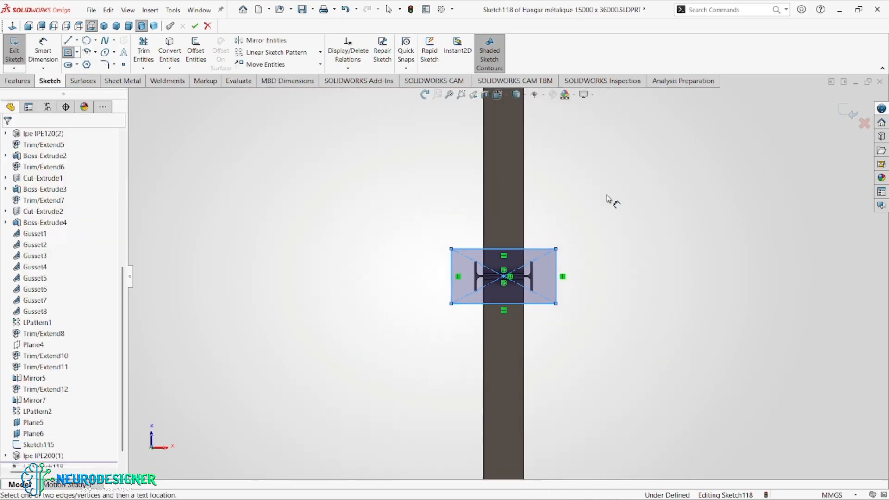
left_click(565, 294)
left_click(601, 290)
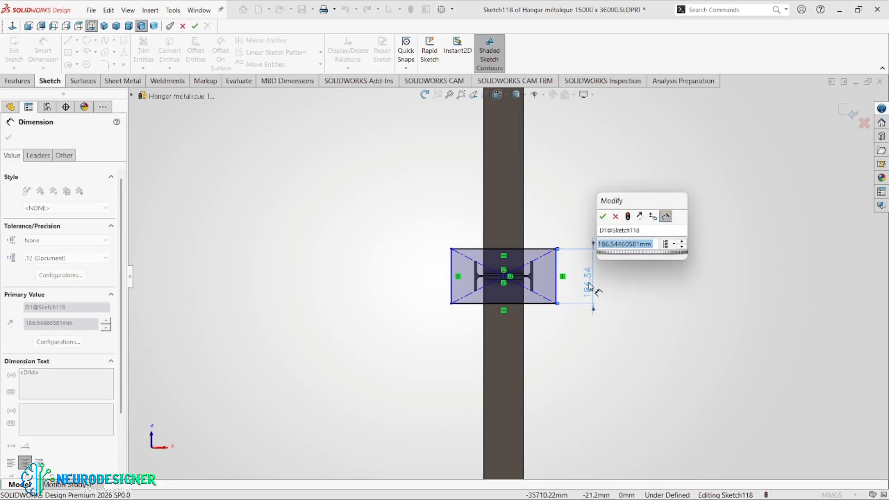
type("400")
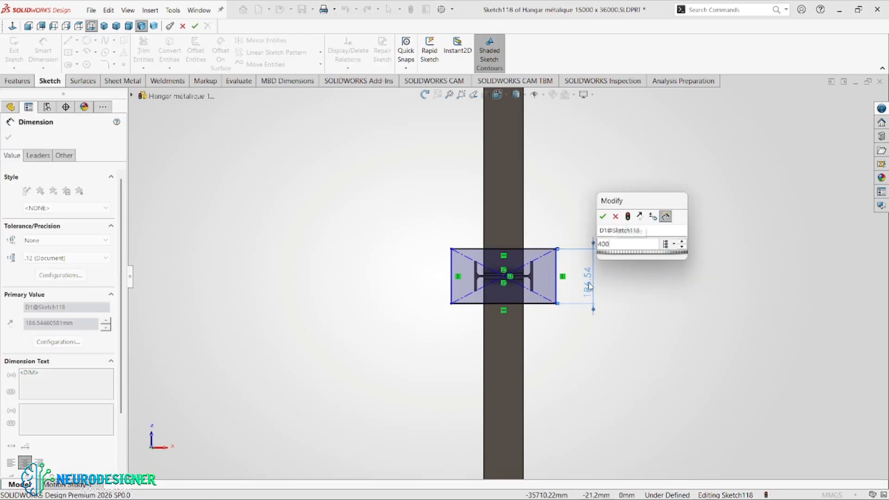
key("Return")
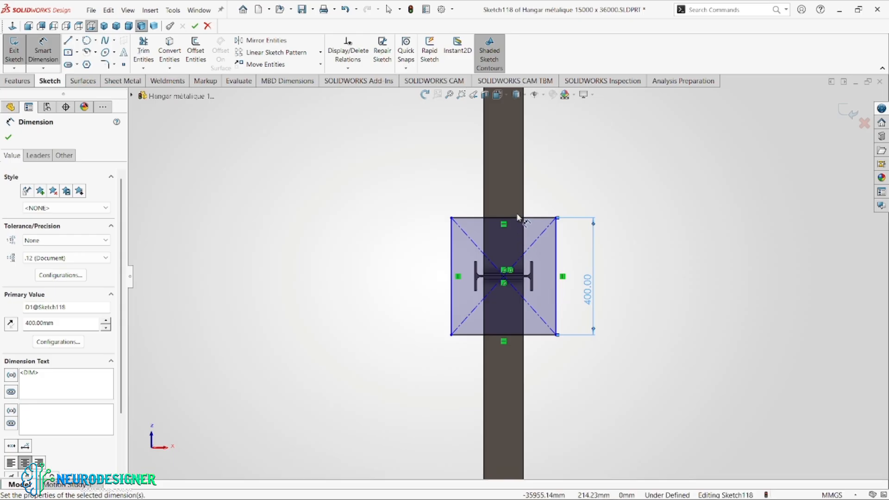
left_click(518, 217)
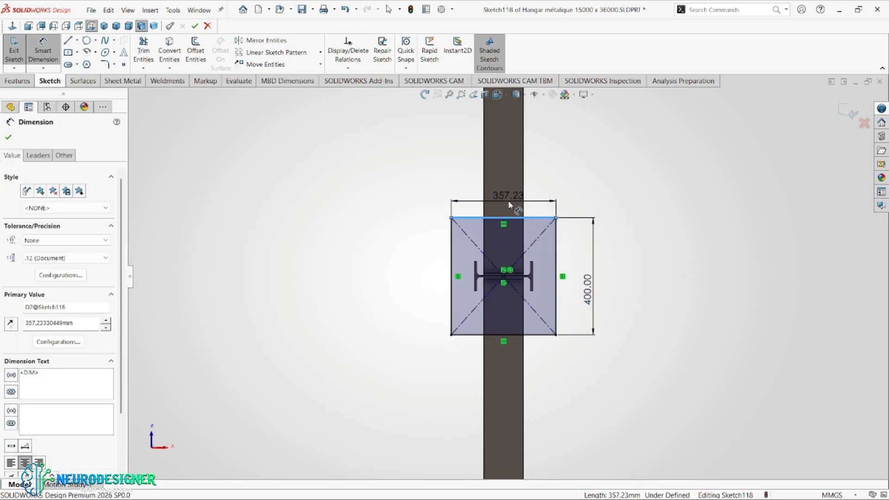
left_click(510, 206)
type("500")
key("Return")
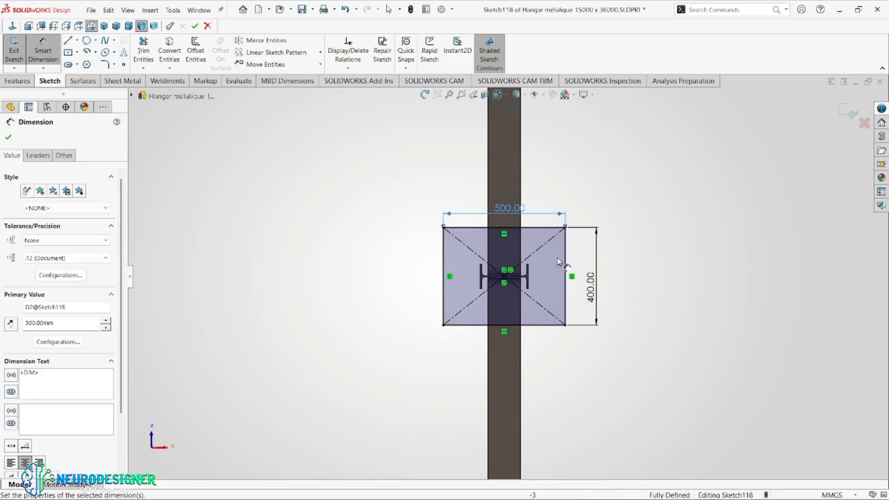
scroll(559, 262, "down", 2)
key("Escape")
Offset the base plate rectangle 80 mm inward and convert the offset lines to construction geometry
left_click(541, 327)
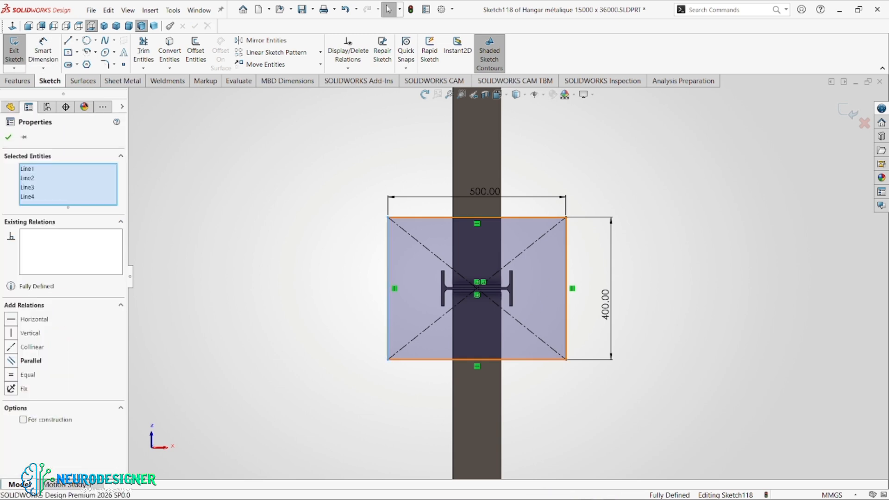
left_click(195, 53)
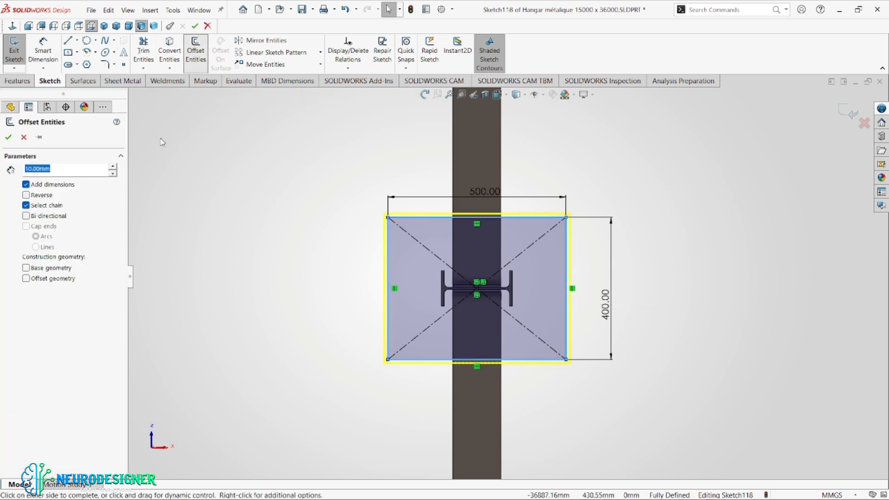
left_click(25, 196)
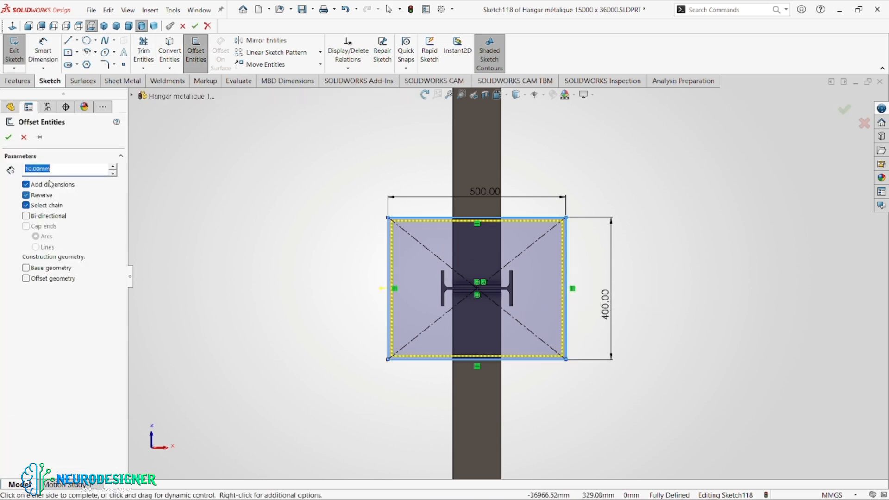
type("80")
key("Return")
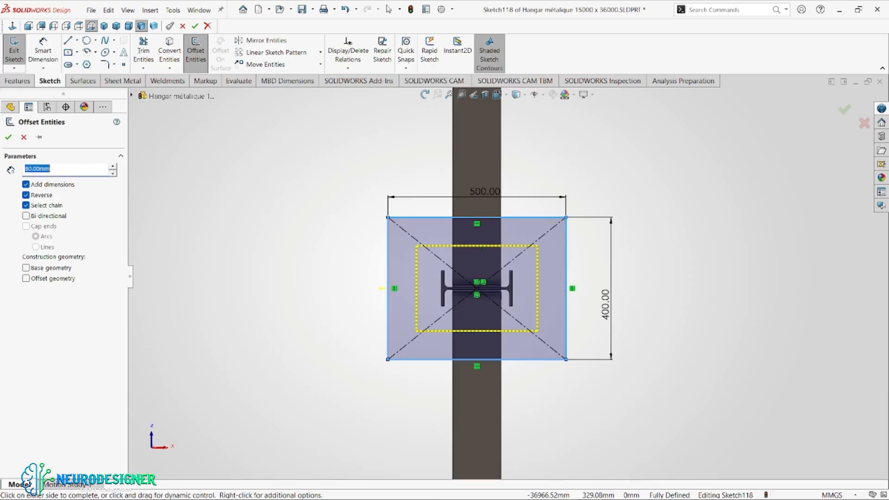
left_click(7, 138)
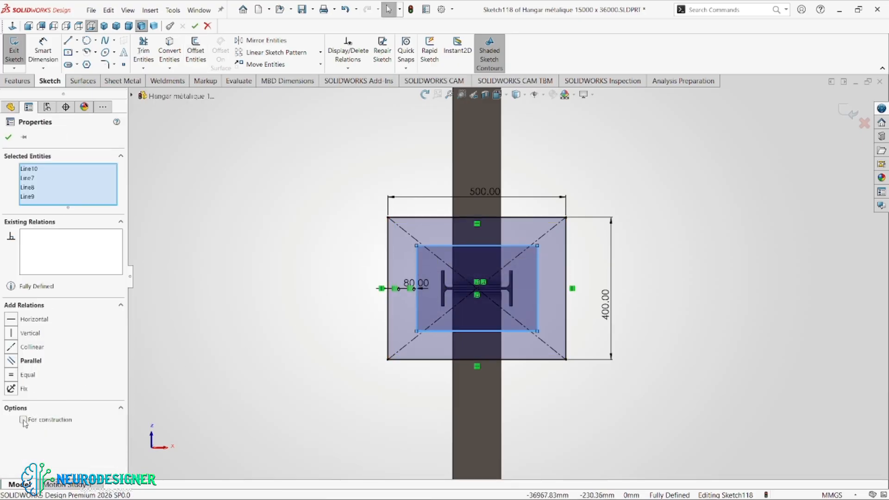
left_click(23, 420)
Sketch three circles of about 26 to 30 mm radius at the two corners and the midpoint of the upper construction line
scroll(519, 241, "down", 3)
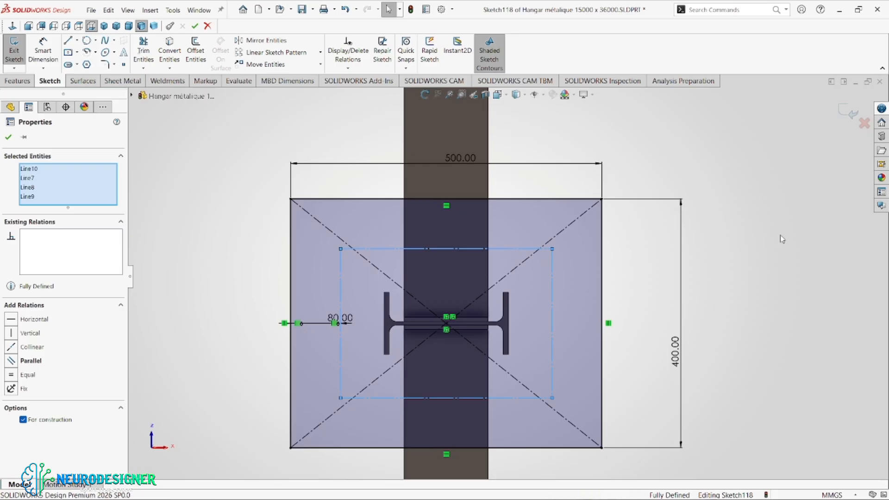
key("c")
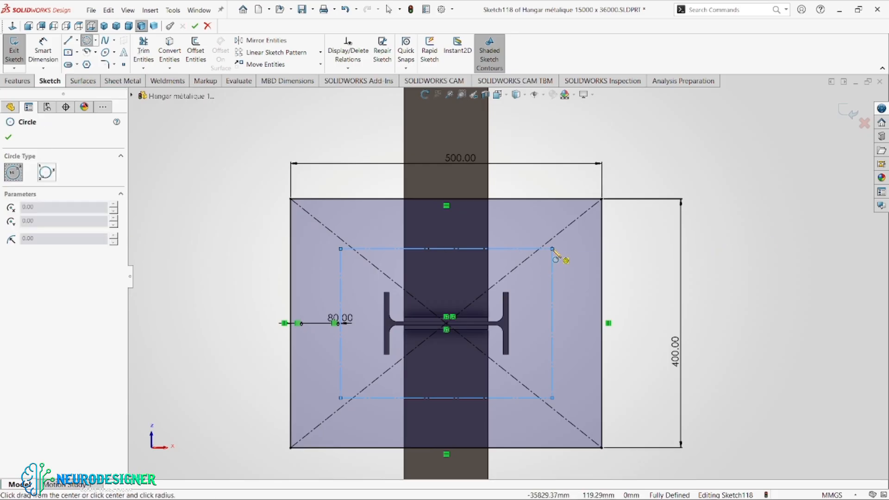
left_click(553, 249)
left_click(570, 246)
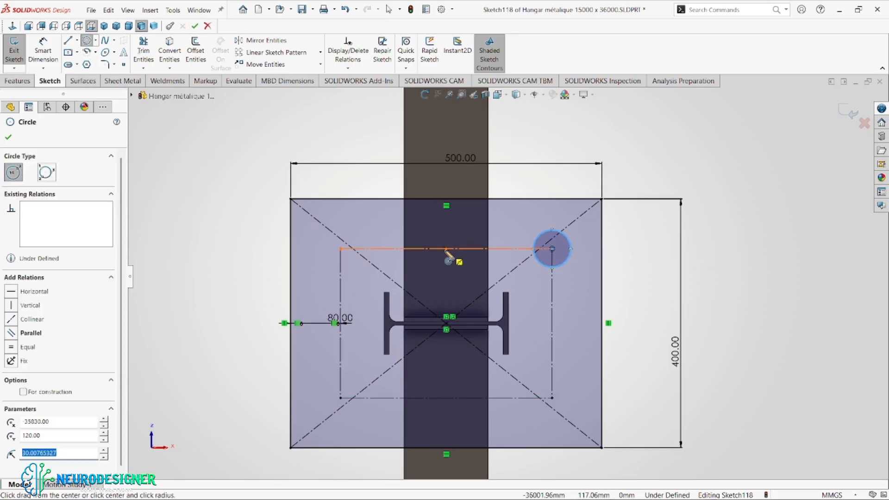
left_click(446, 250)
left_click(456, 262)
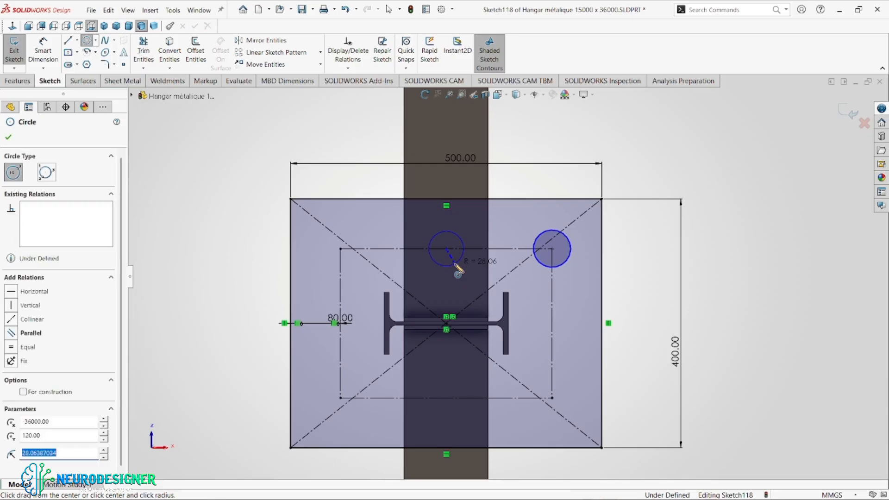
left_click(341, 249)
left_click(351, 260)
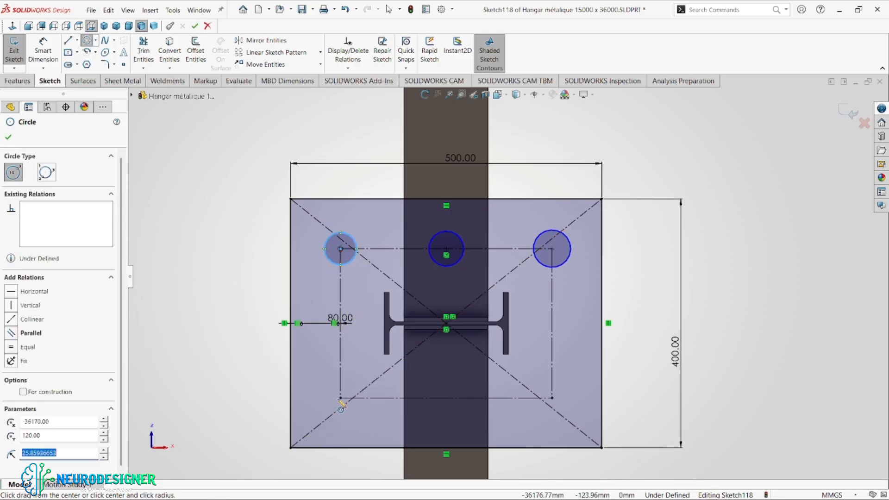
Sketch three more circles of similar size at the two corners and the midpoint of the lower construction line
left_click(341, 397)
left_click(351, 408)
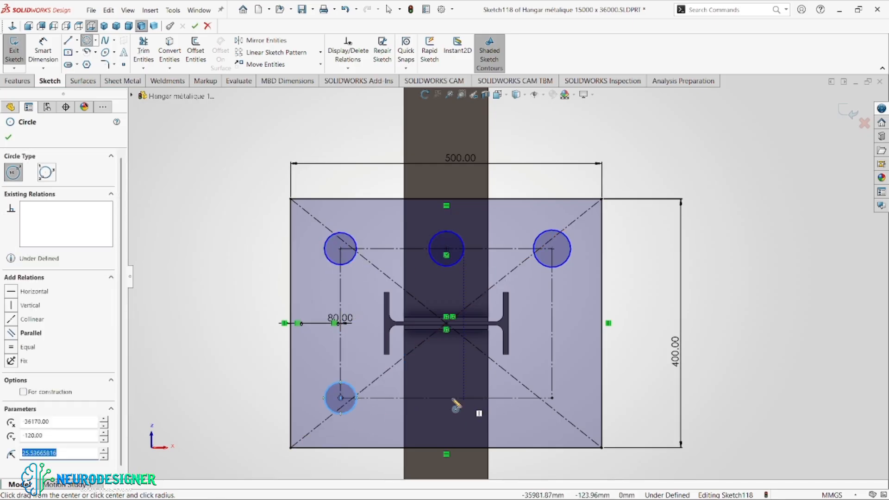
left_click(446, 397)
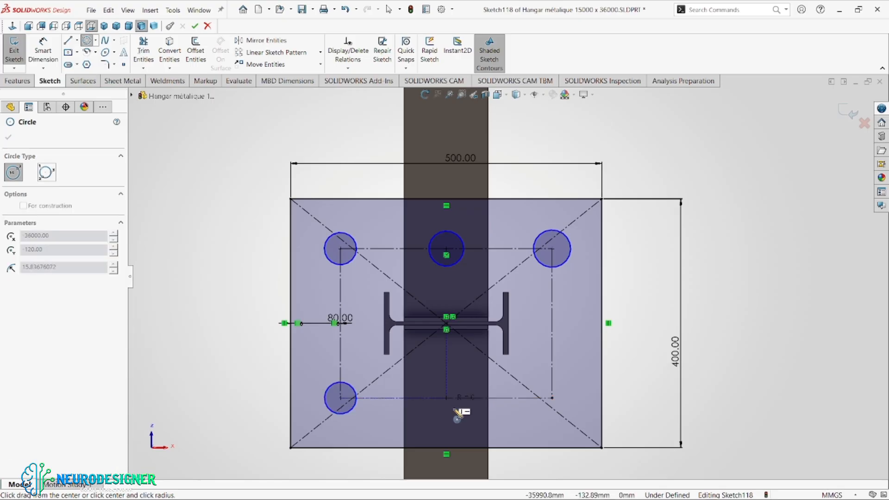
left_click(457, 411)
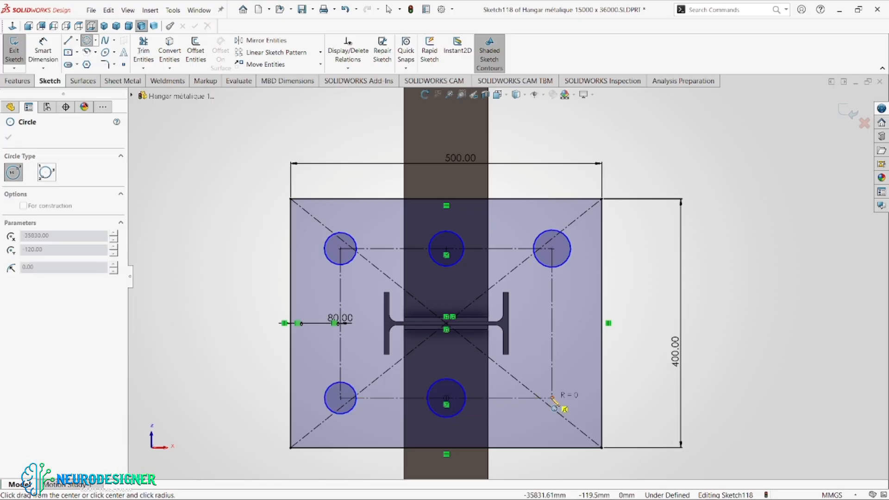
key("Escape")
left_click(602, 394)
key("Return")
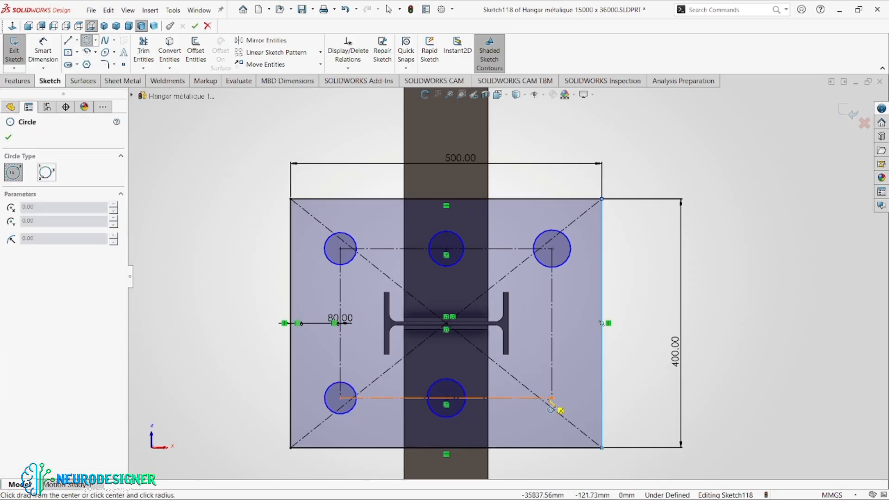
left_click(552, 397)
left_click(564, 409)
key("Escape")
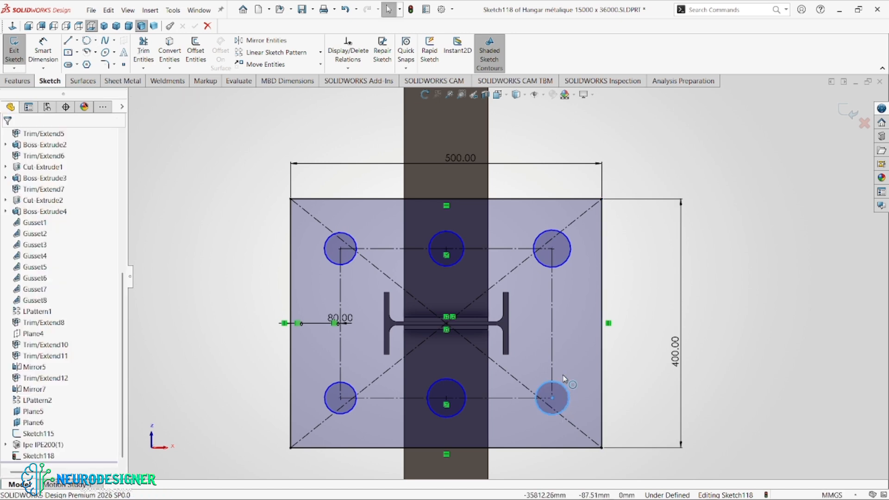
Apply an equal relation to all six hole circles of the base plate
left_click(551, 268, "ctrl")
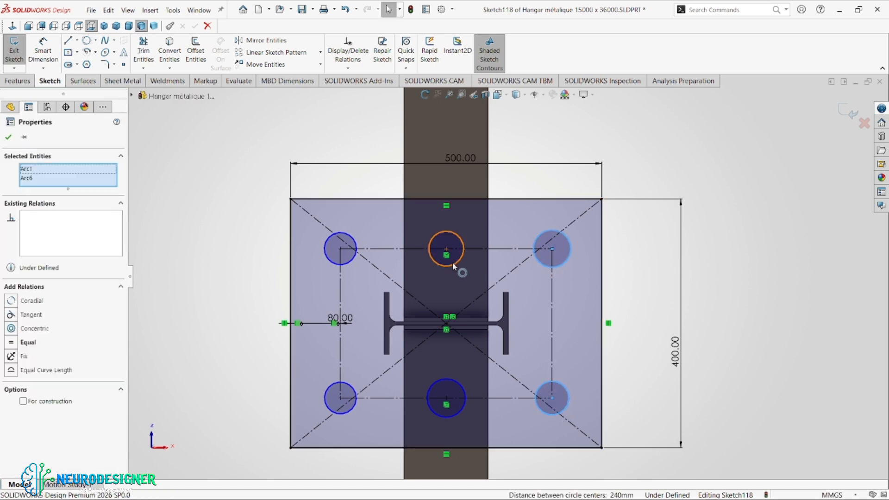
left_click(452, 263, "ctrl")
left_click(355, 258, "ctrl")
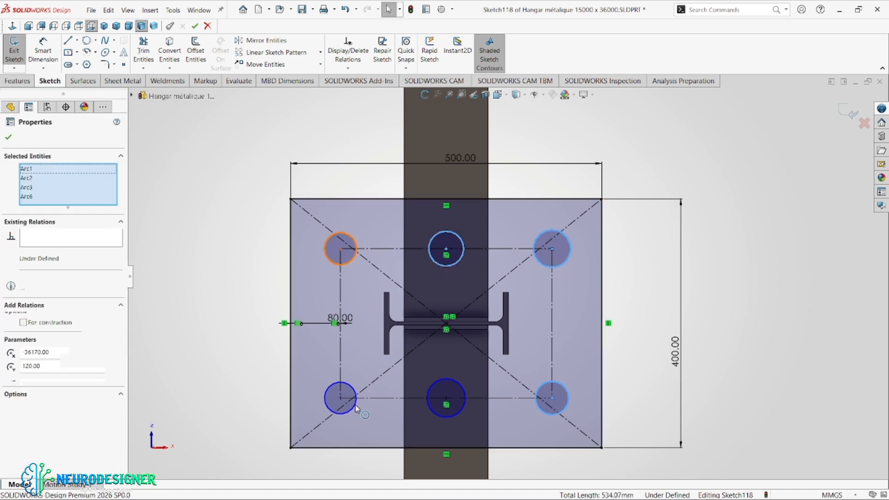
left_click(355, 395, "ctrl")
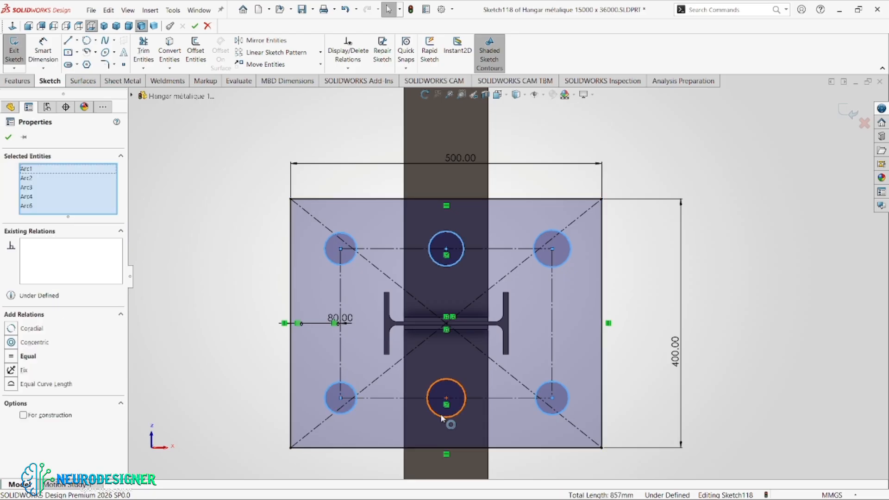
left_click(440, 415, "ctrl")
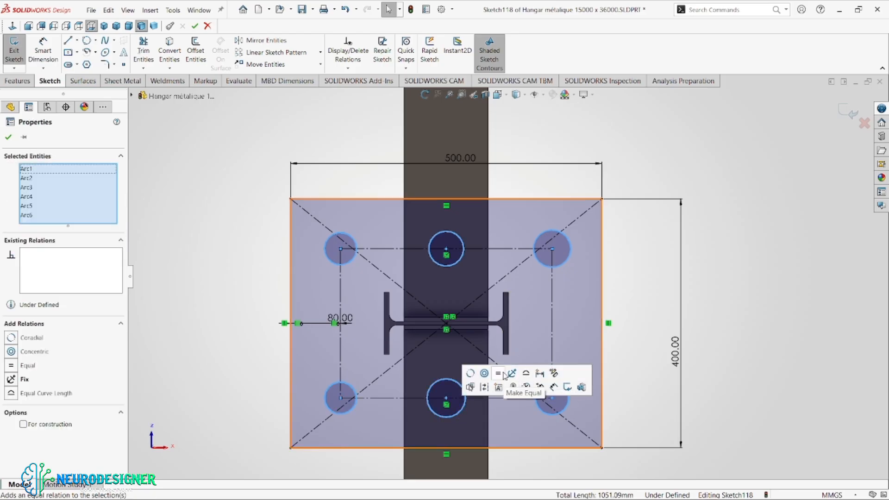
left_click(503, 373)
Dimension the upper-right hole circle to a diameter of 32 mm
right_click_drag(721, 335, 774, 212)
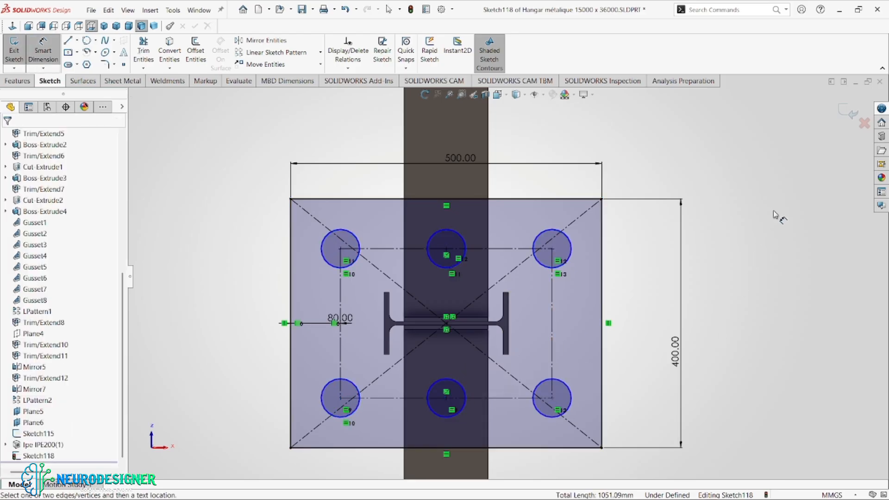
left_click(572, 242)
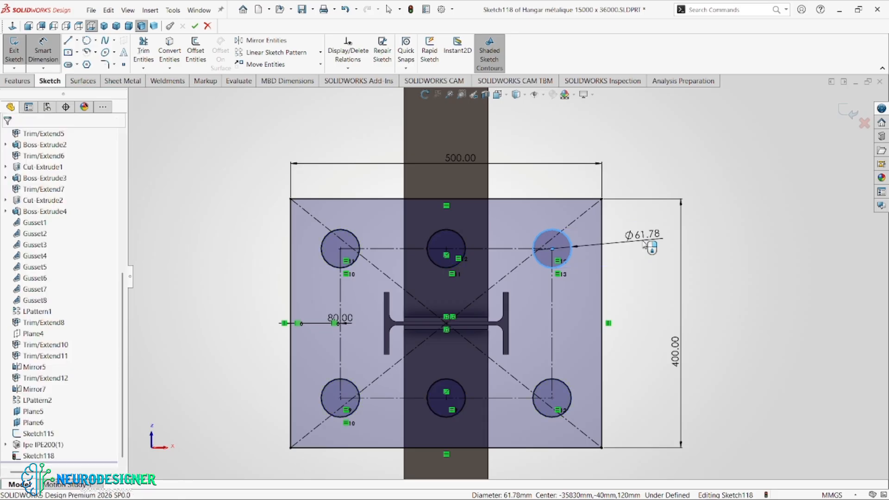
left_click(645, 245)
type("32")
key("Return")
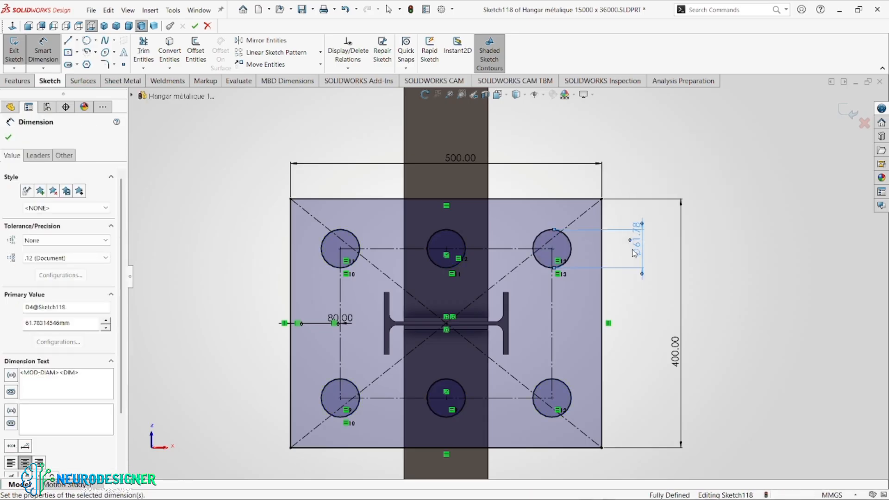
Extrude the base plate sketch with its six holes as a blind boss from the sketch plane
scroll(541, 298, "up", 3)
scroll(553, 306, "down", 3)
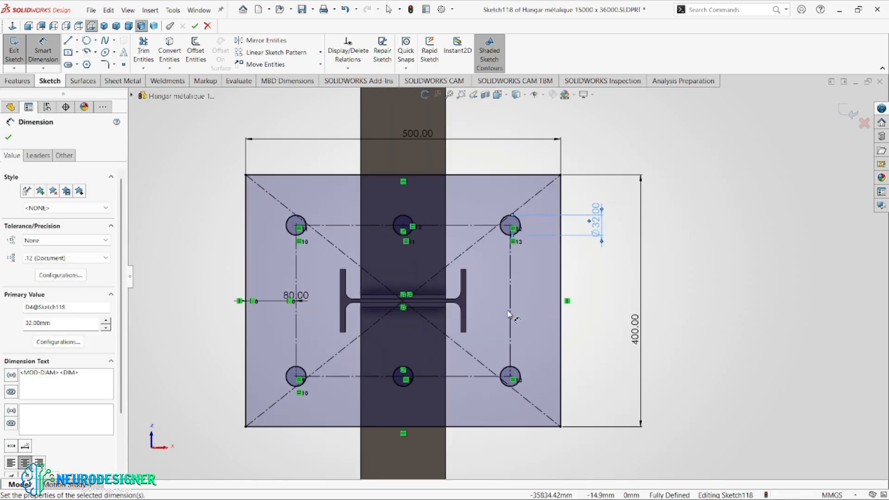
scroll(509, 315, "up", 1)
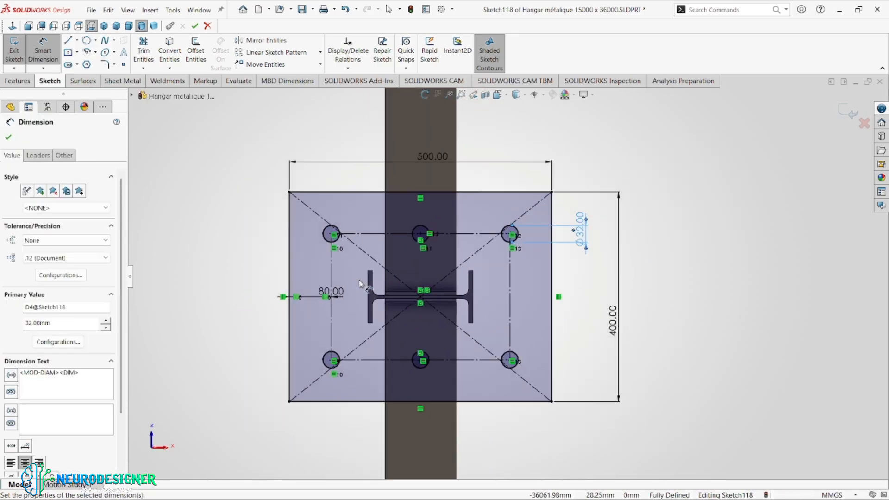
left_click(18, 82)
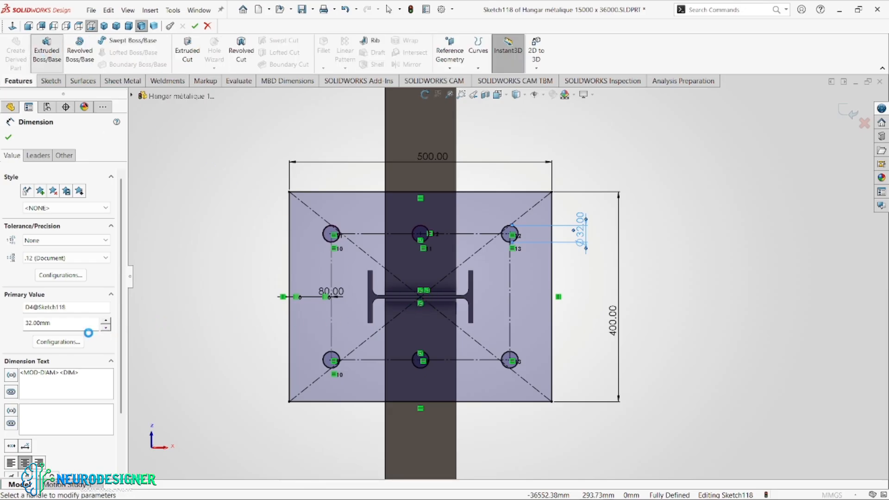
left_click(47, 51)
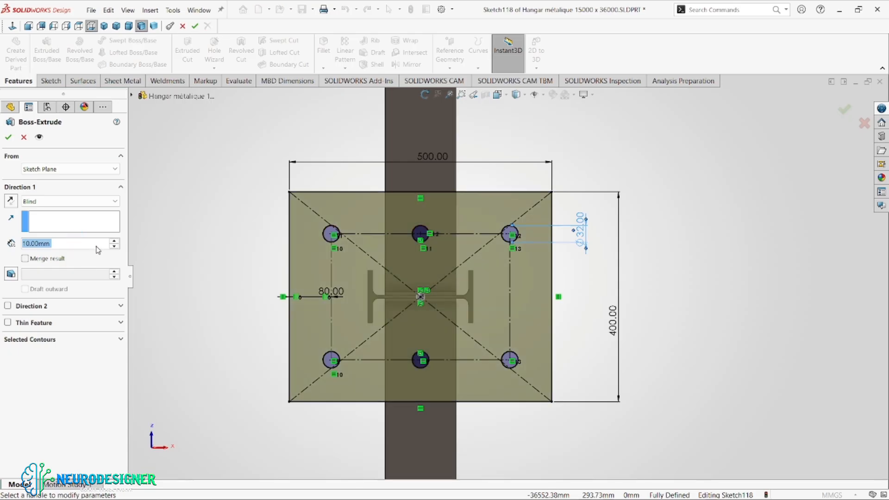
left_click(8, 137)
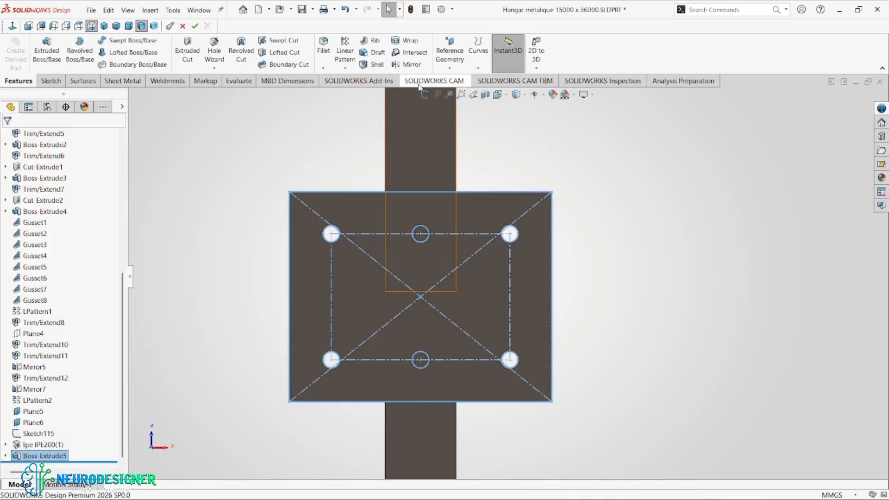
Set up a polygonal gusset for the post base with d1 255 mm, d2 135 mm, d3 55 mm, d4 115 mm and thickness 8.5 mm
middle_click_drag(429, 164, 555, 314)
left_click(660, 391)
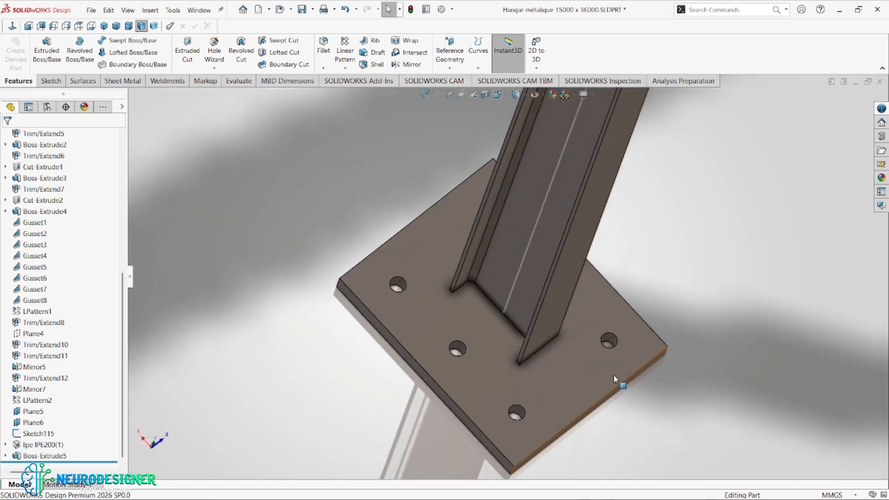
left_click(168, 80)
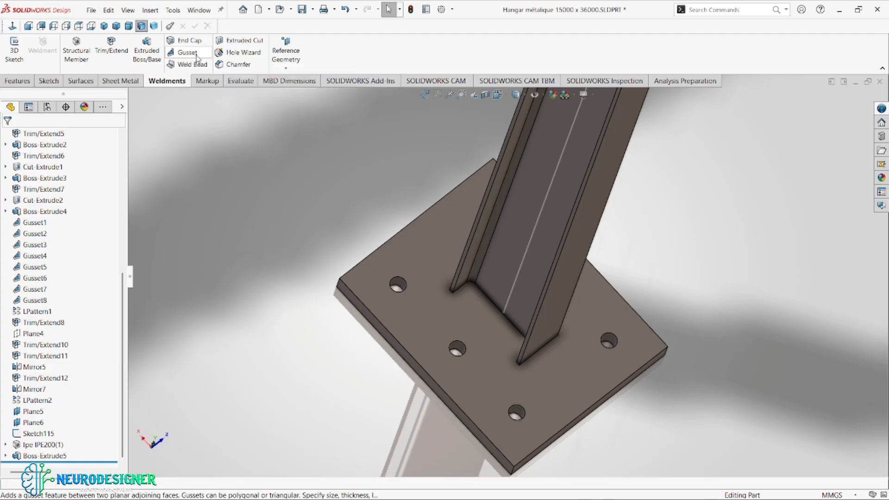
left_click(187, 53)
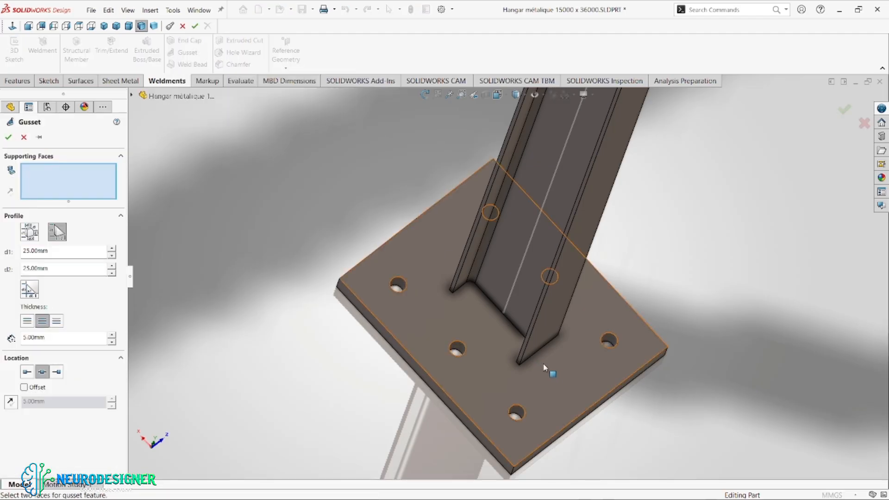
left_click(31, 236)
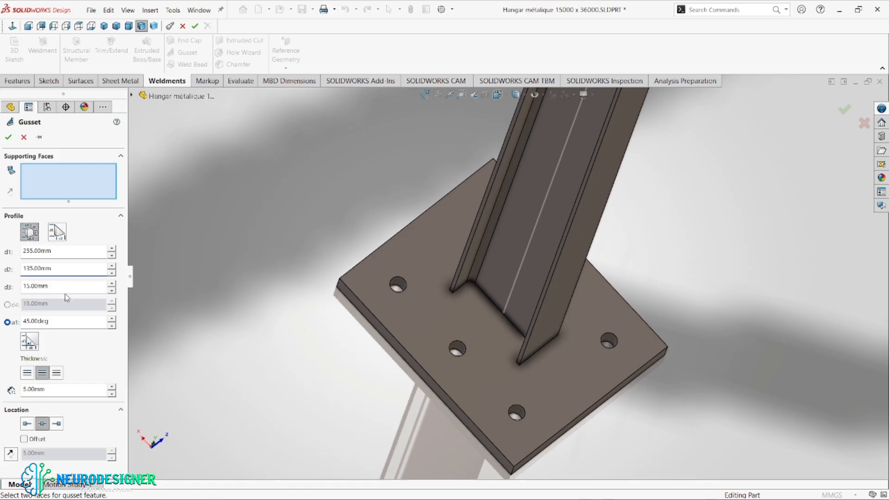
left_click(52, 288)
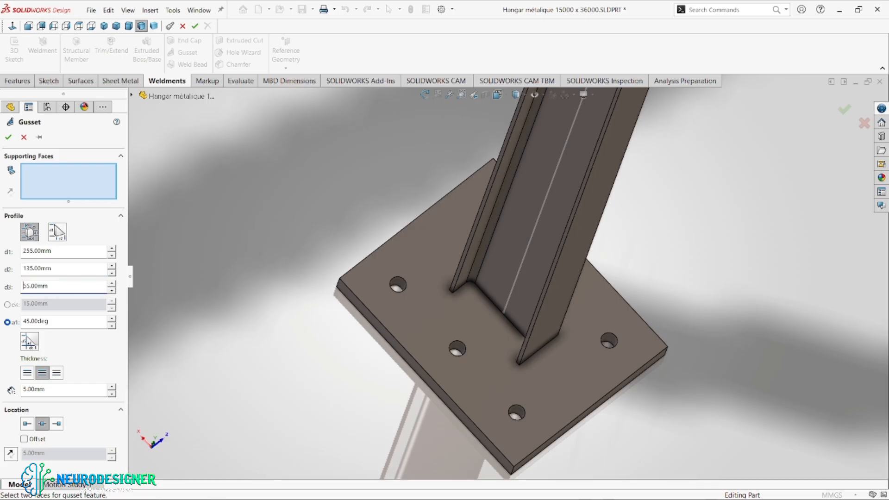
left_click(7, 305)
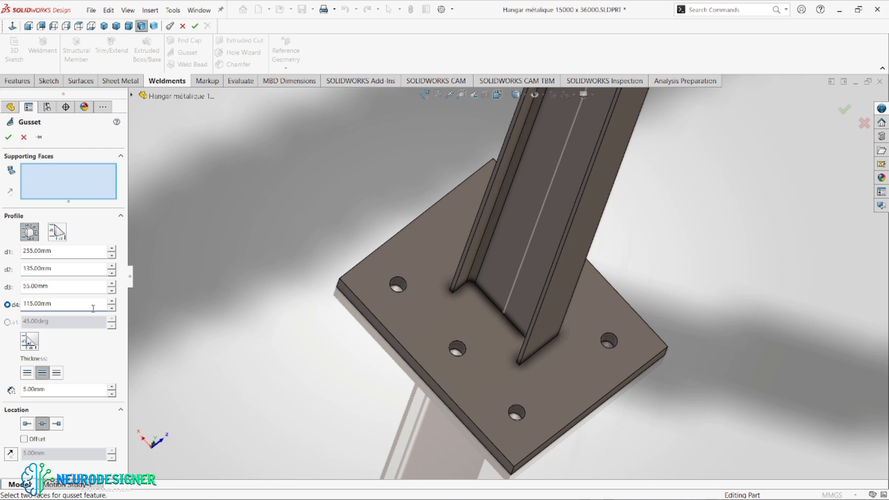
left_click(59, 392)
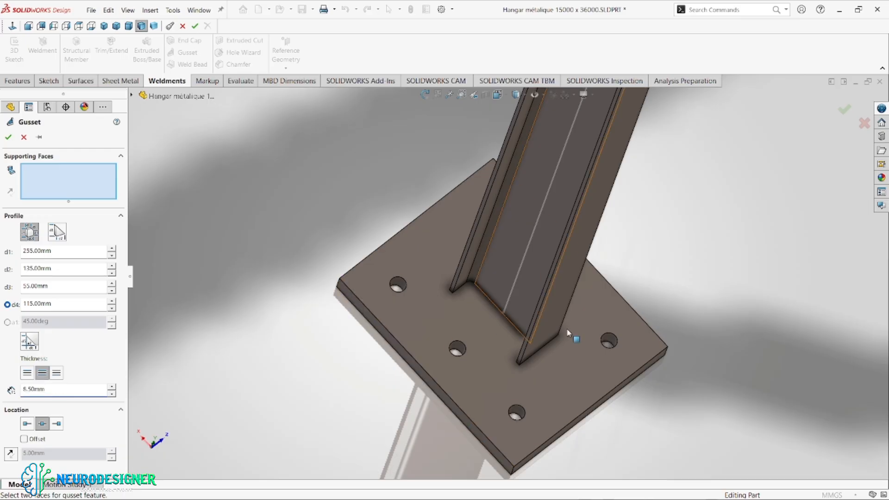
scroll(575, 341, "down", 2)
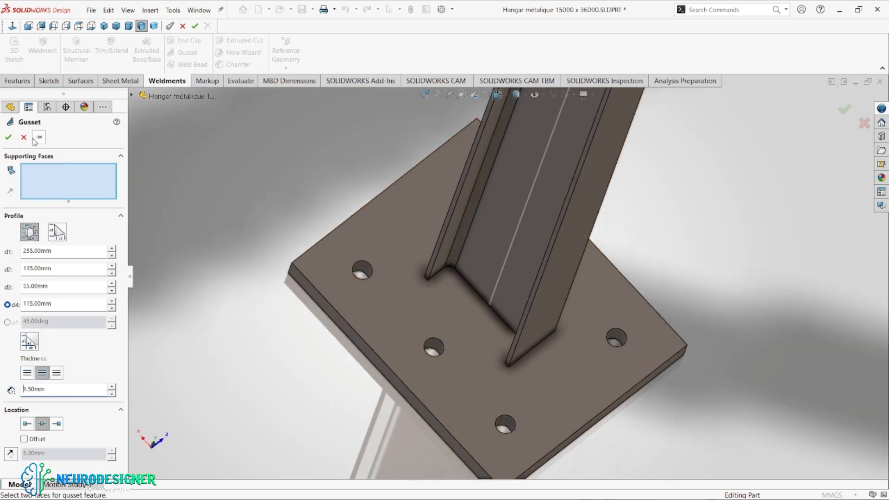
Add the polygonal gusset between the post flange's narrow edge face and the top of the base plate
left_click(510, 364)
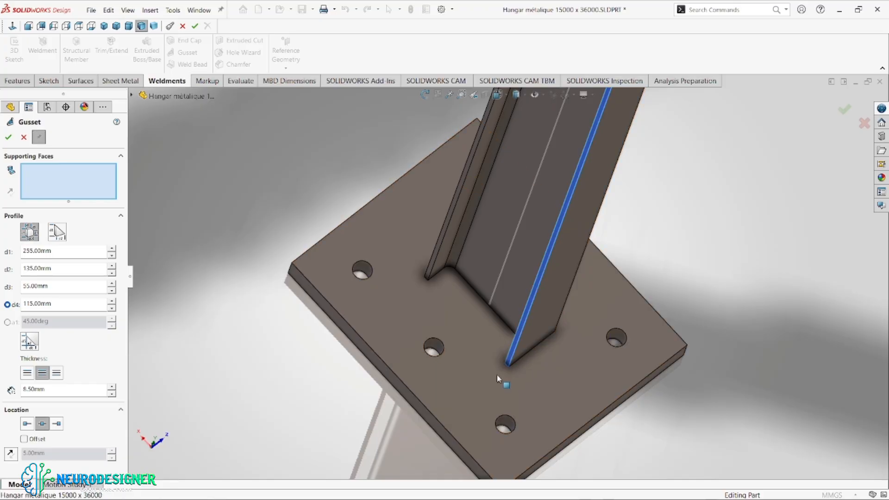
left_click(499, 392)
middle_click_drag(499, 393, 512, 302)
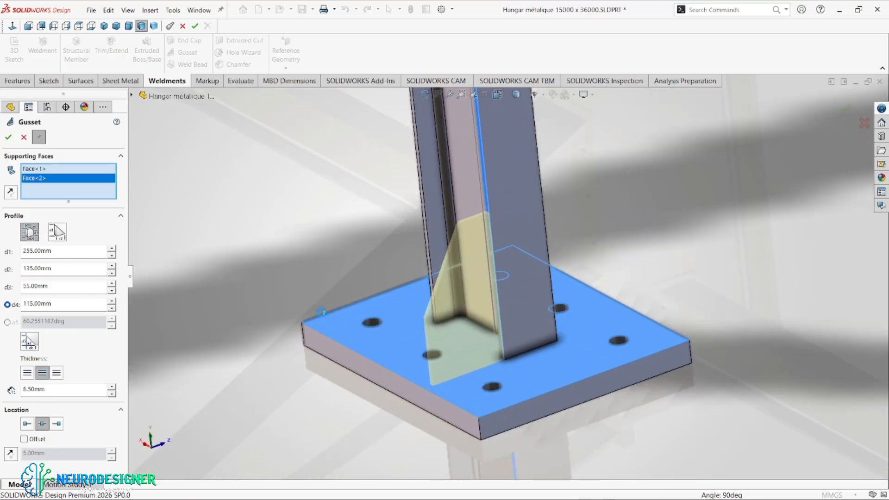
Add a gusset between the post flange's outer face and the base plate, located at the profile's start point, and finish the remaining gussets
left_click(535, 352)
left_click(535, 361)
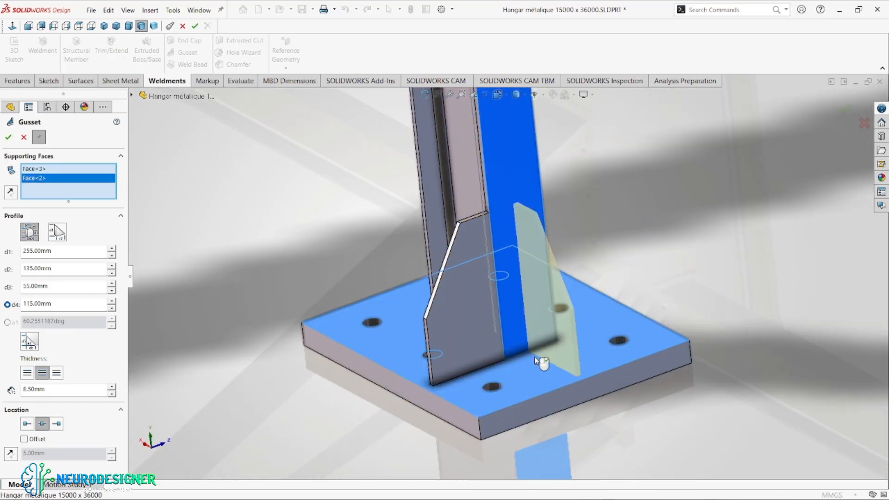
left_click(27, 424)
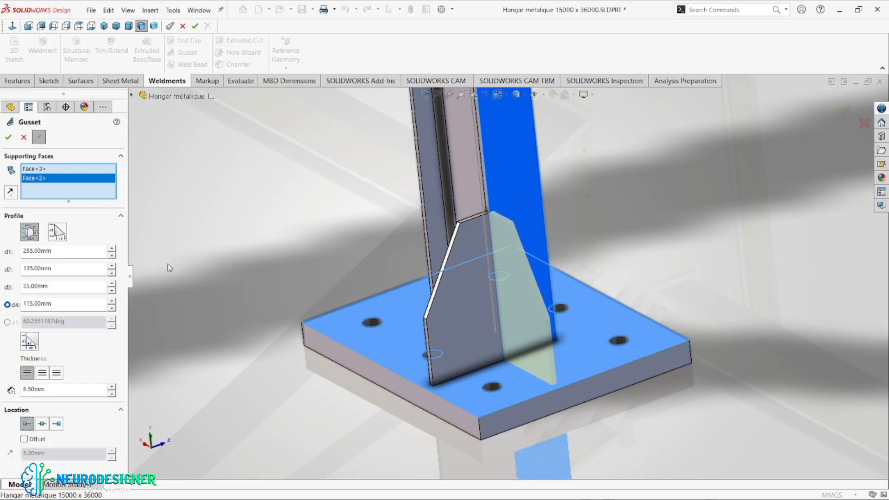
right_click(568, 319)
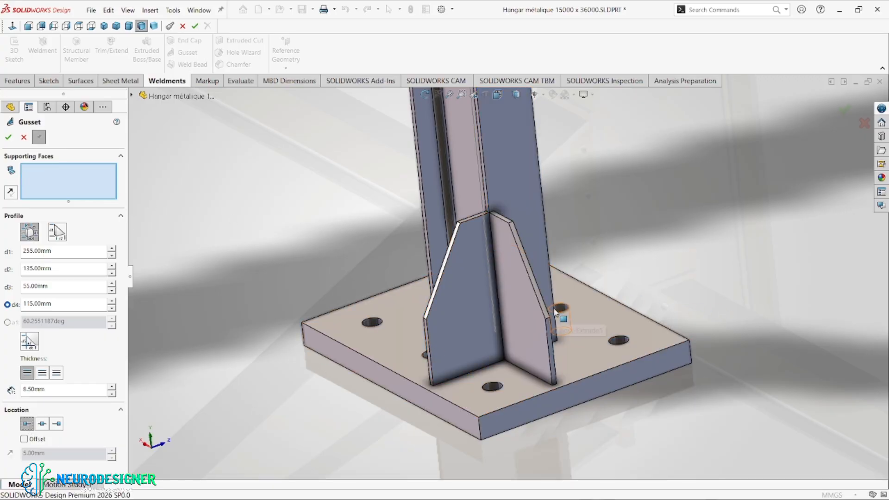
left_click(562, 313)
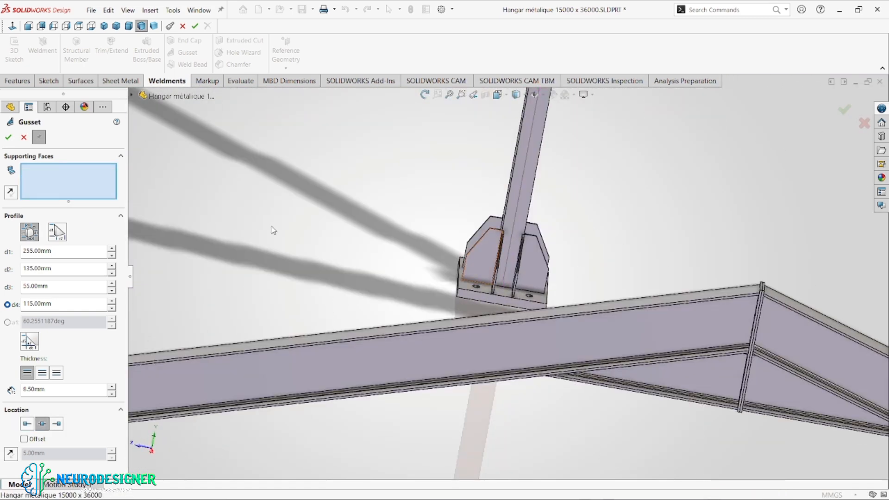
left_click(24, 138)
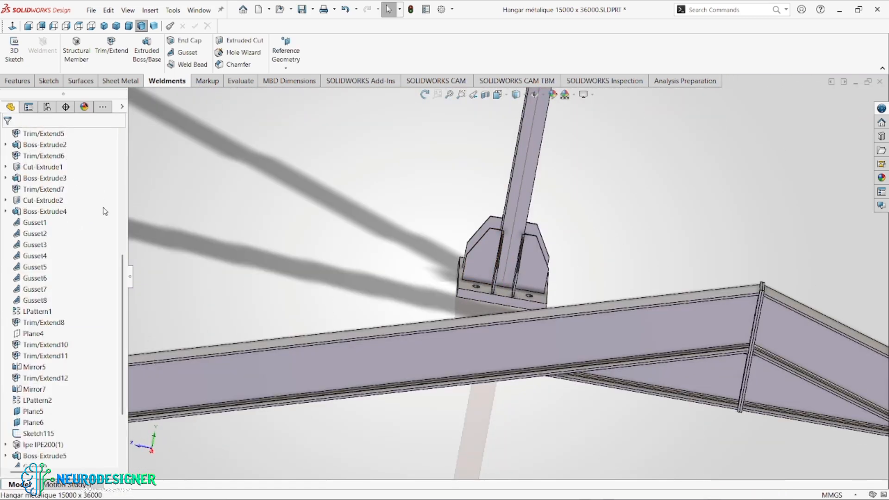
Examine how the top of the central gable post meets the ridge haunch of the end frame
key("f")
middle_click_drag(489, 253, 366, 250)
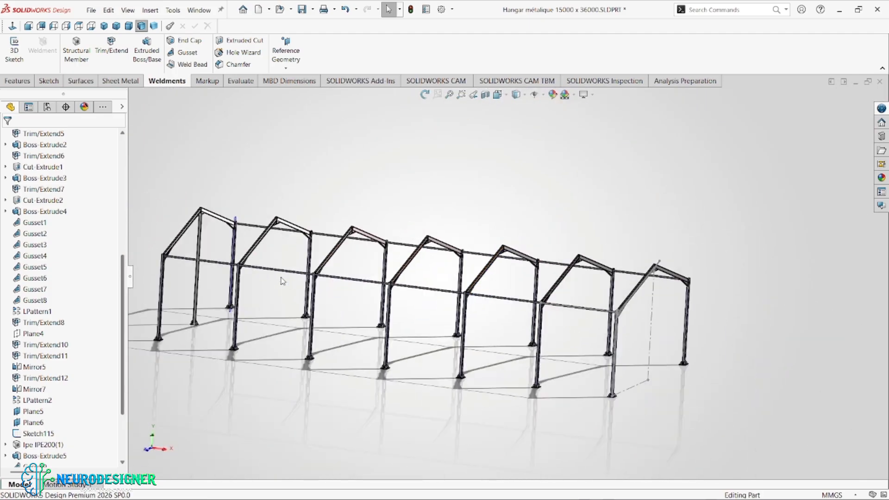
middle_click_drag(224, 267, 520, 291)
scroll(463, 292, "down", 5)
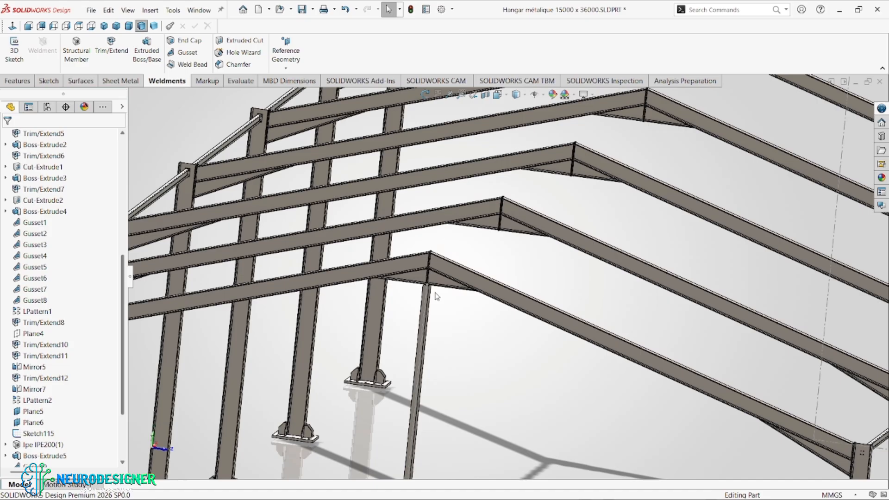
scroll(428, 278, "down", 8)
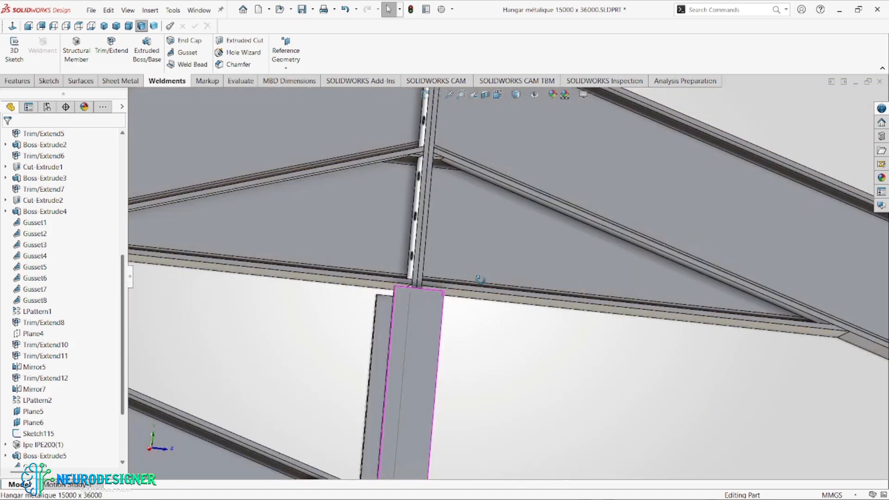
middle_click_drag(481, 279, 422, 282)
scroll(409, 287, "down", 4)
scroll(423, 282, "up", 5)
middle_click_drag(353, 345, 390, 332)
scroll(390, 332, "up", 3)
scroll(244, 332, "down", 4)
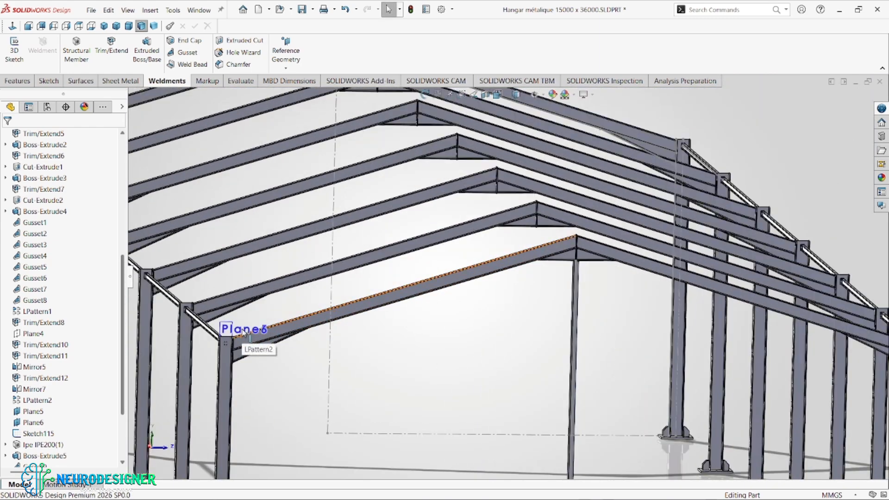
Start a sketch on Plane6 at the top of the central gable post and display the model with hidden lines visible
left_click(247, 327)
left_click(277, 294)
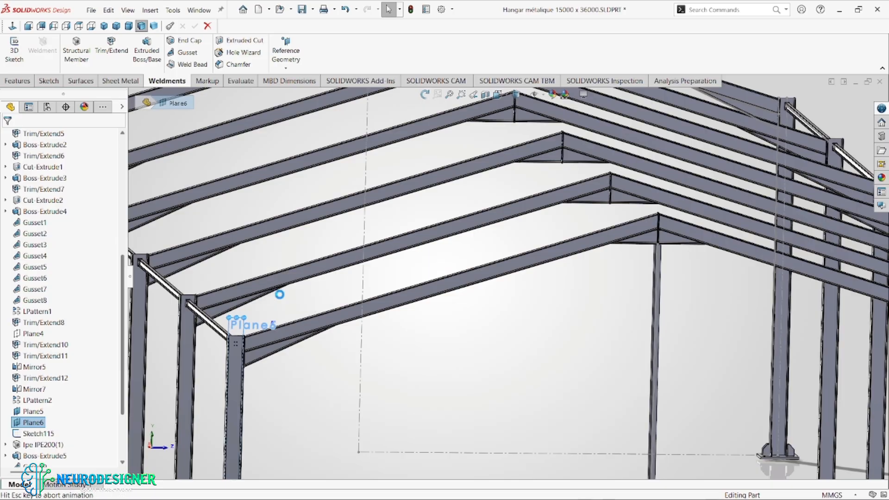
scroll(539, 230, "down", 8)
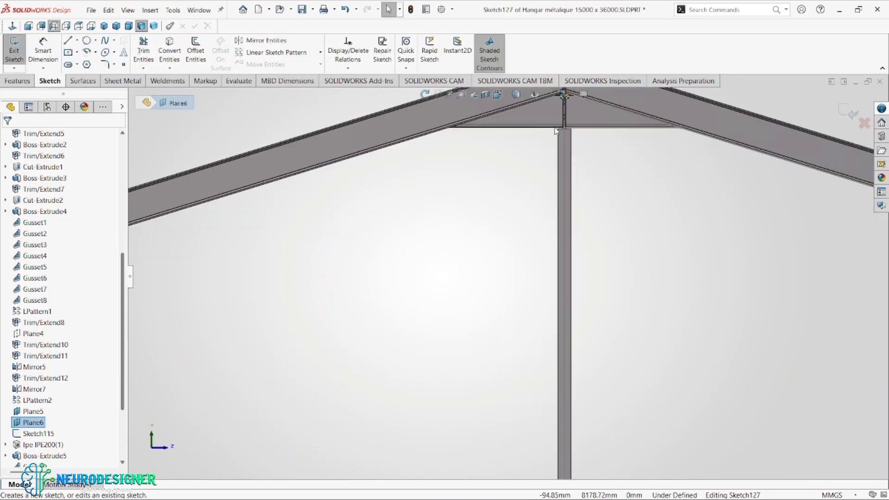
scroll(569, 229, "down", 3)
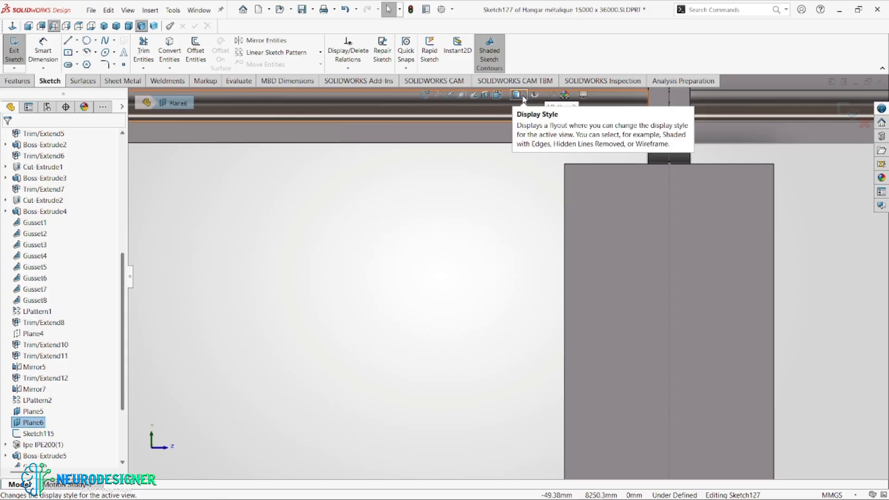
left_click(525, 96)
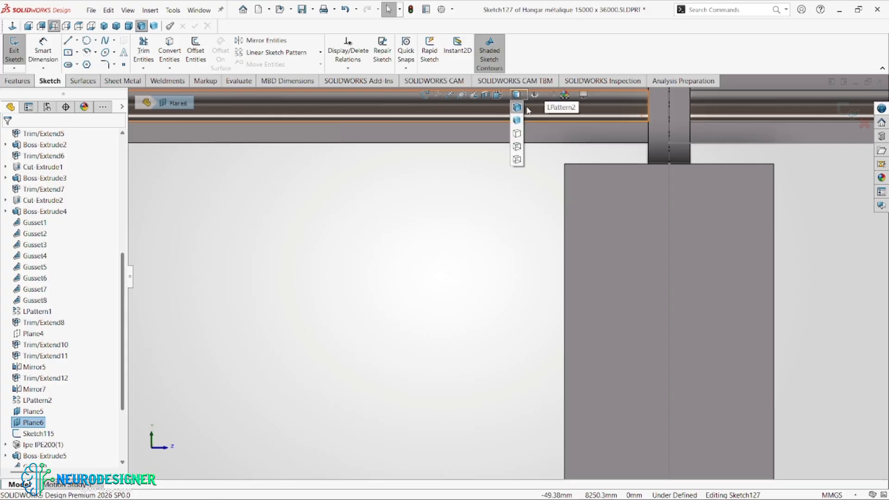
left_click(518, 147)
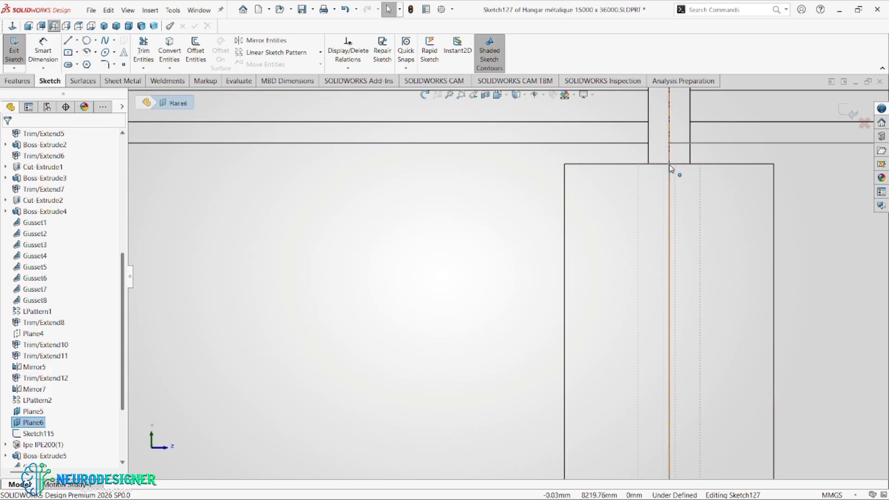
scroll(635, 184, "down", 2)
Sketch an open profile: about 11 mm horizontally along the haunch's lower edge, a slanted segment, then about 38 mm down the post web
right_click_drag(431, 201, 419, 173)
scroll(605, 148, "down", 2)
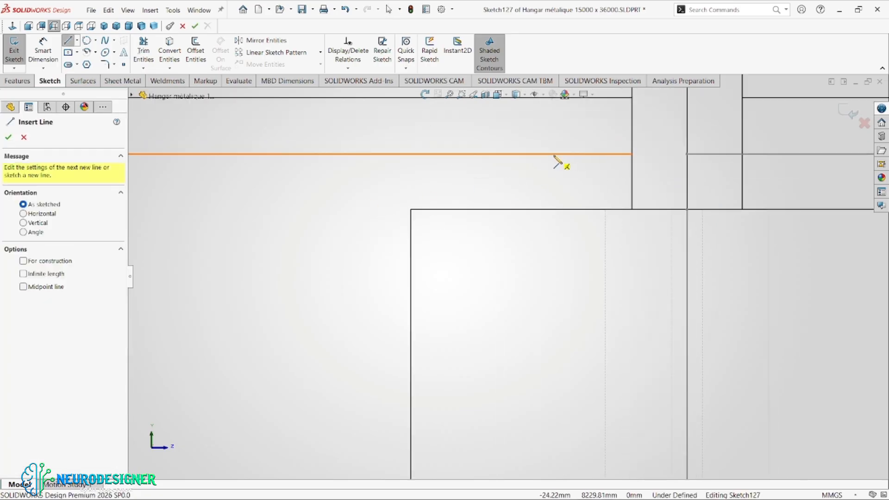
left_click(554, 155)
left_click(613, 154)
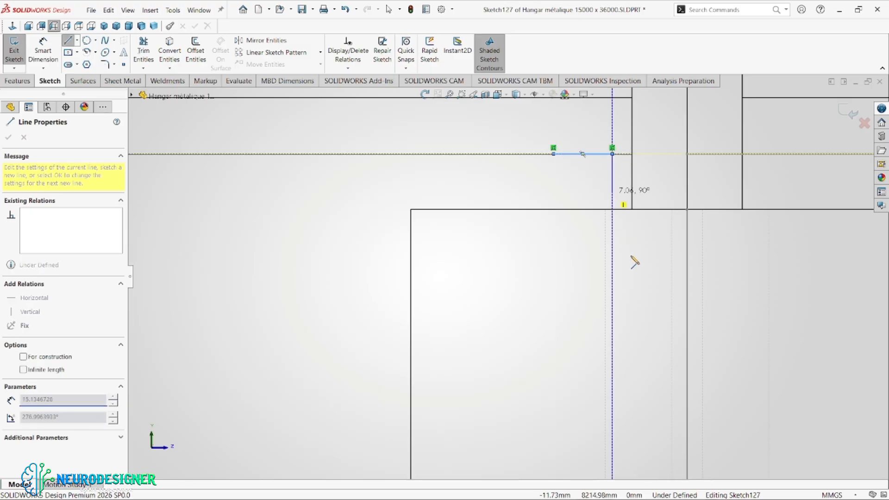
scroll(659, 312, "up", 1)
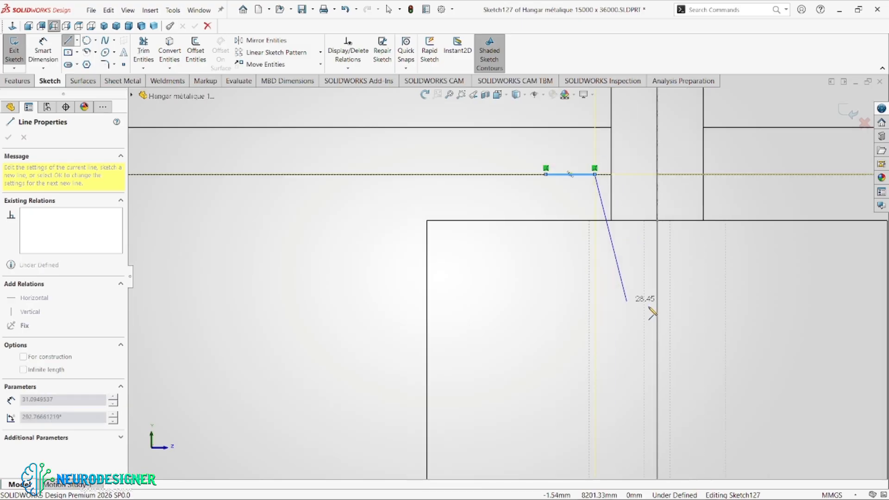
left_click(646, 333)
scroll(579, 320, "up", 4)
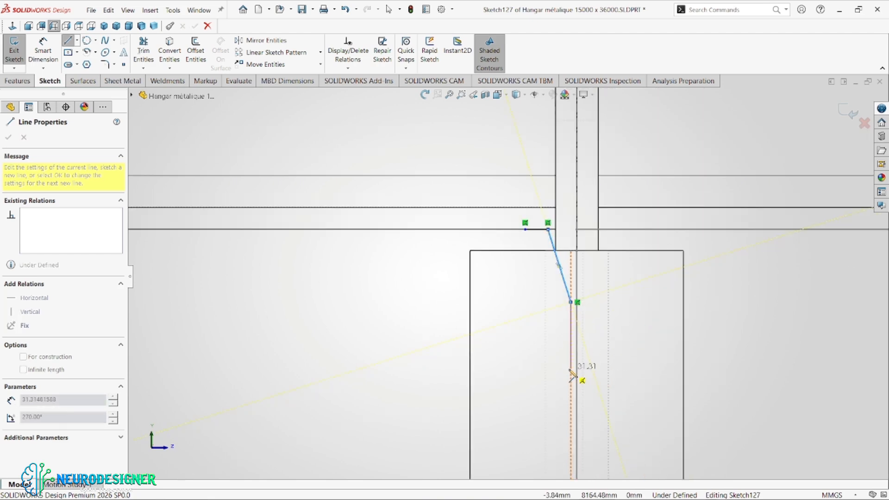
left_click(571, 382)
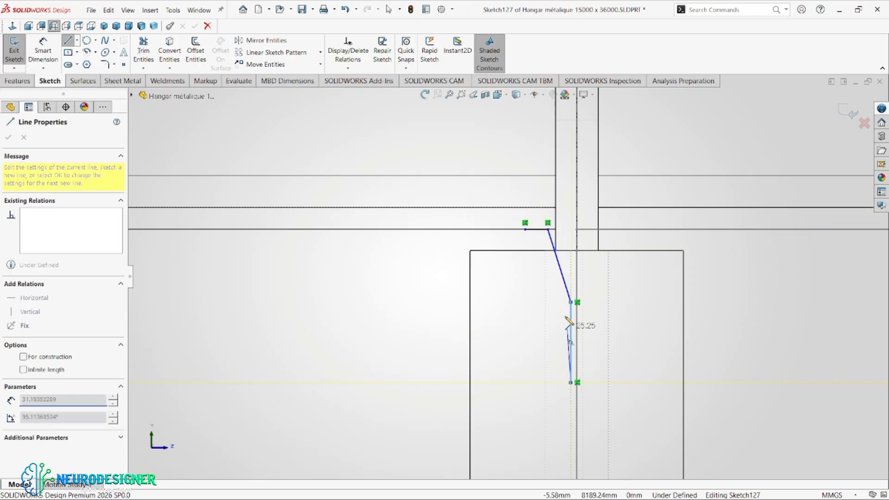
key("Escape")
Dimension the profile's horizontal and vertical segments to 40 mm each
right_click_drag(629, 224, 641, 192)
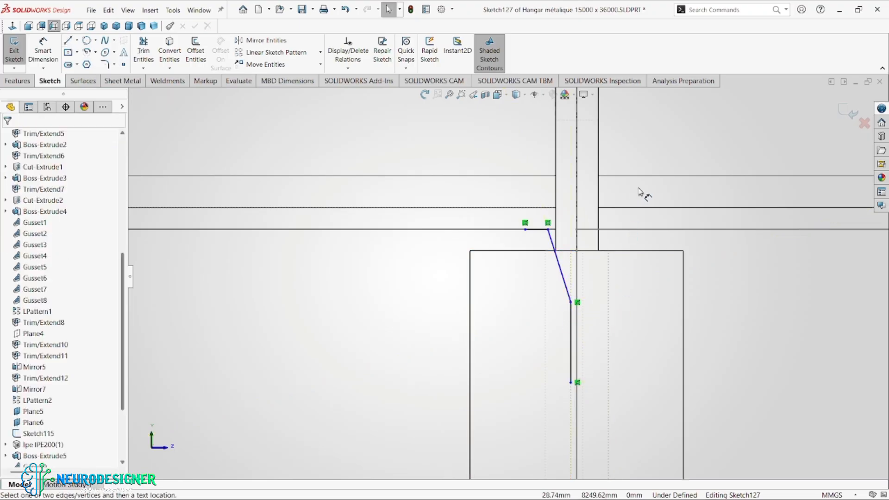
left_click(536, 230)
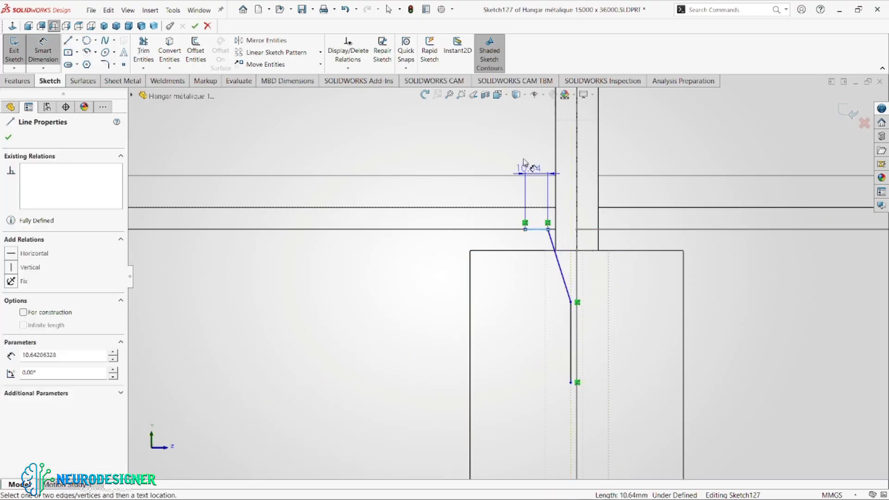
left_click(514, 166)
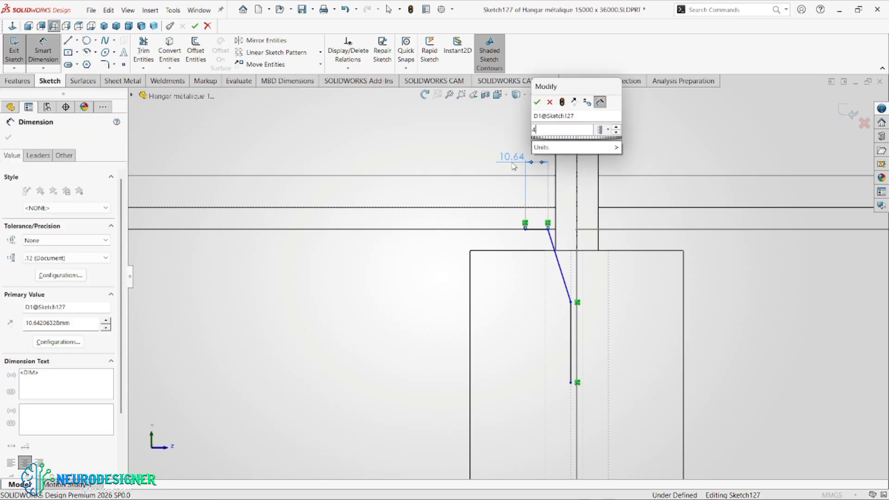
key("Return")
left_click(572, 357)
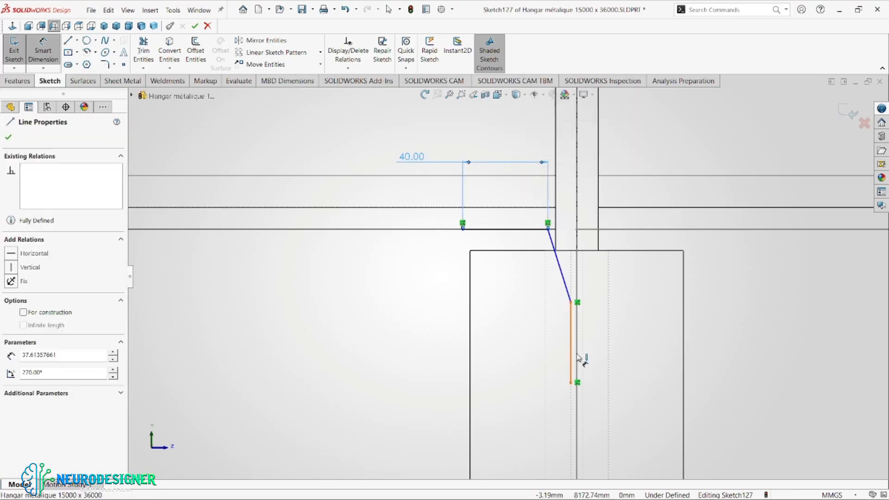
left_click(644, 354)
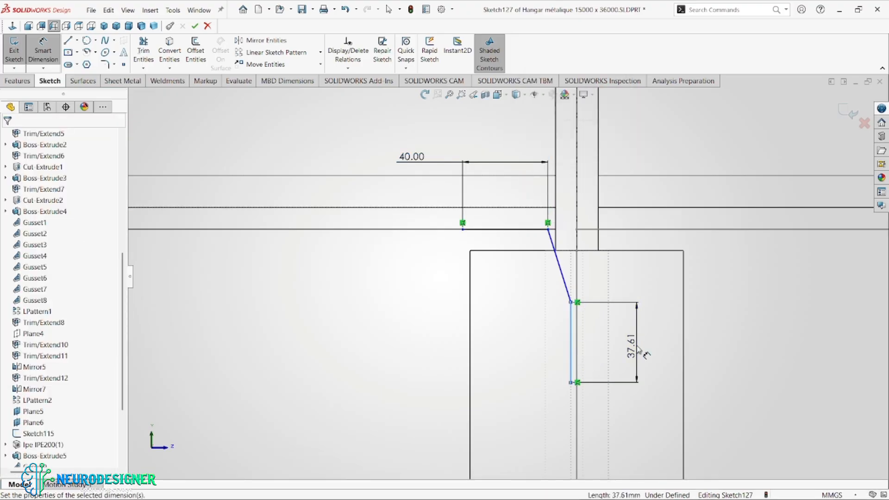
type("30")
key("Return")
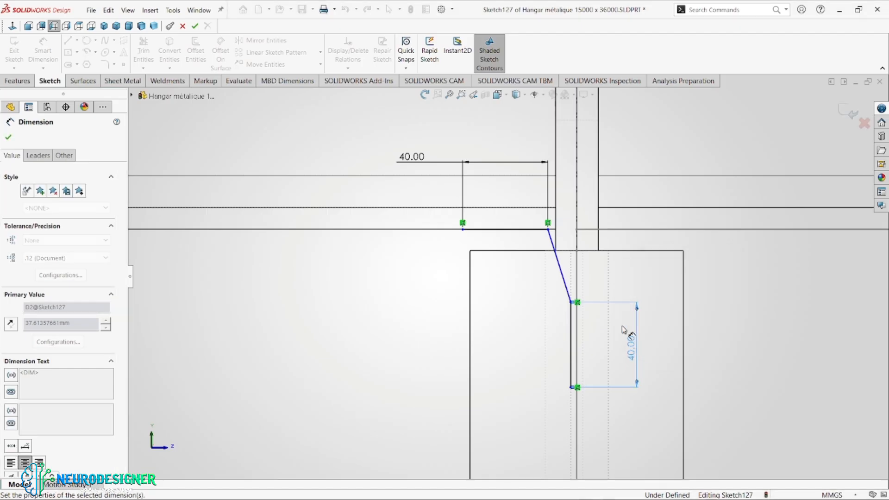
Dimension the upper end of the vertical segment 10 mm below the post's top edge
scroll(581, 306, "down", 1)
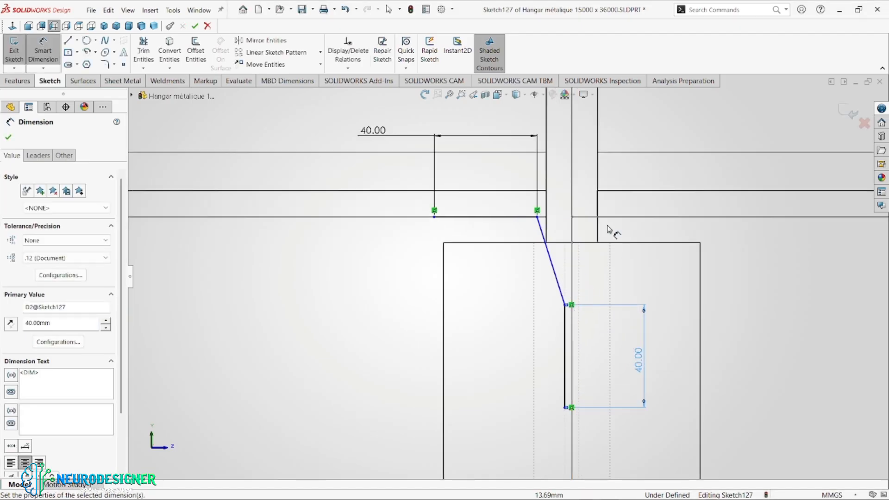
left_click(618, 243)
left_click(571, 305)
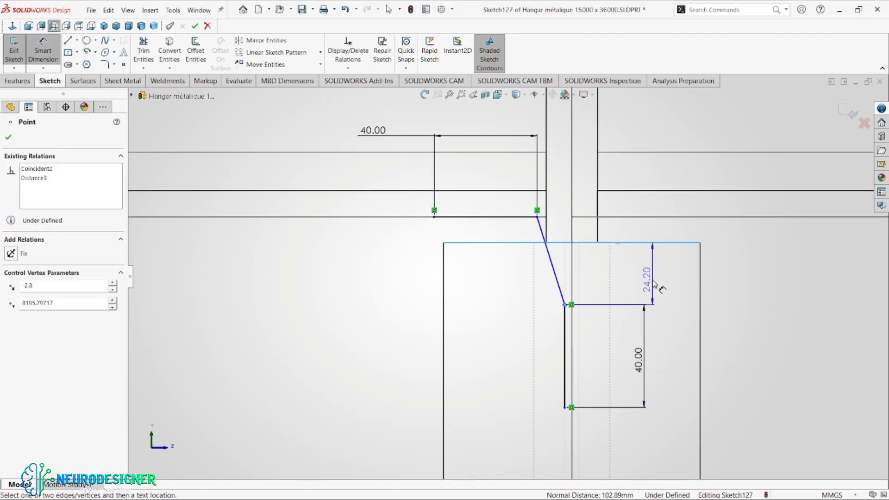
left_click(654, 285)
type("10")
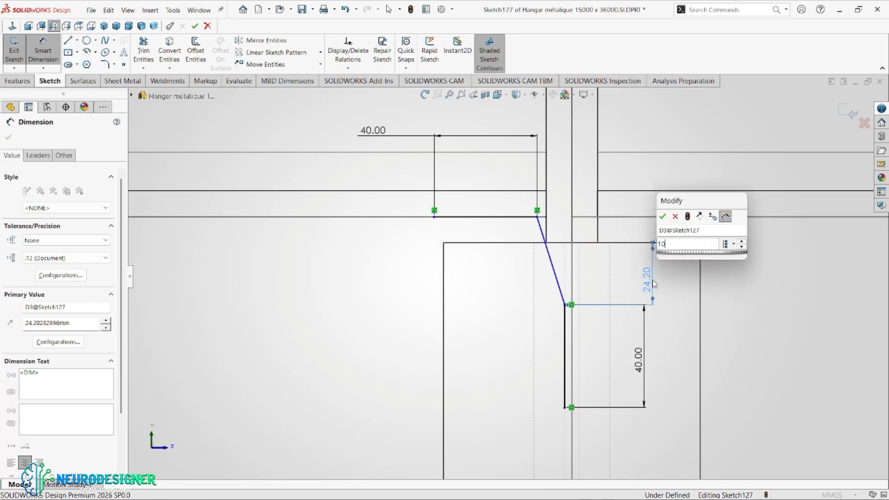
key("Return")
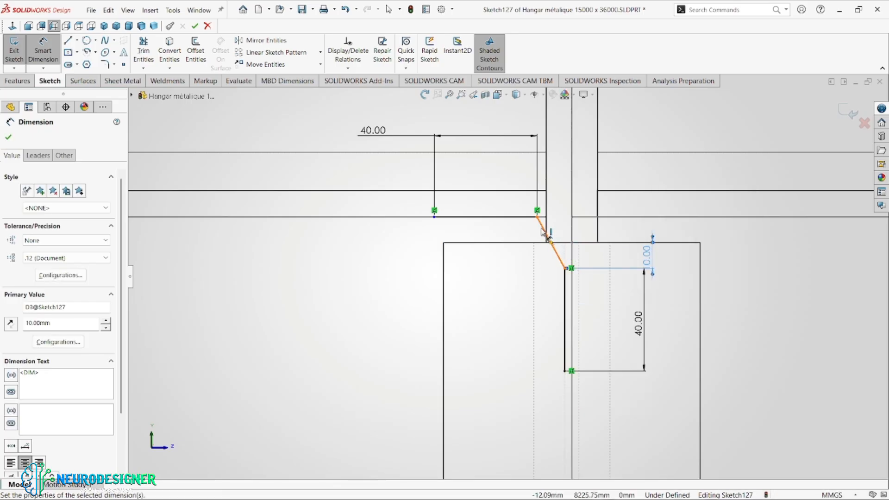
Dimension the slanted segment at 45° to the haunch's lower edge
left_click(546, 234)
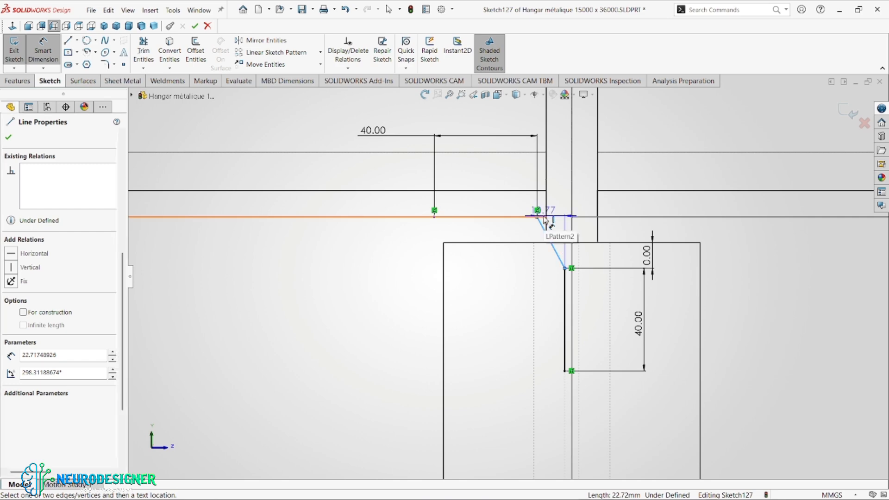
left_click(545, 216)
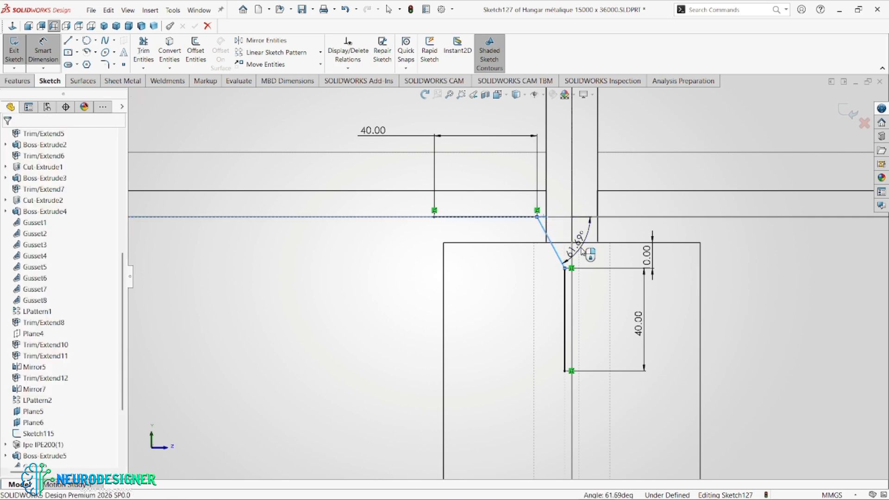
left_click(583, 251)
key("Return")
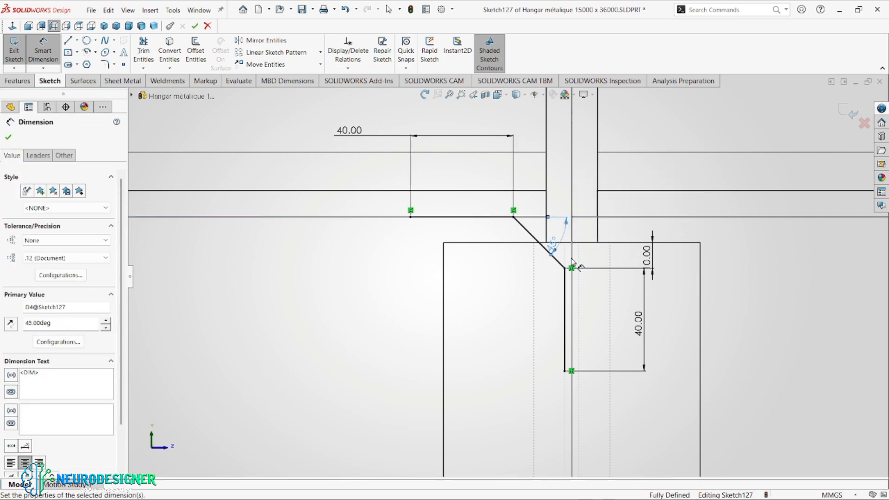
scroll(575, 257, "down", 3)
scroll(569, 259, "up", 10)
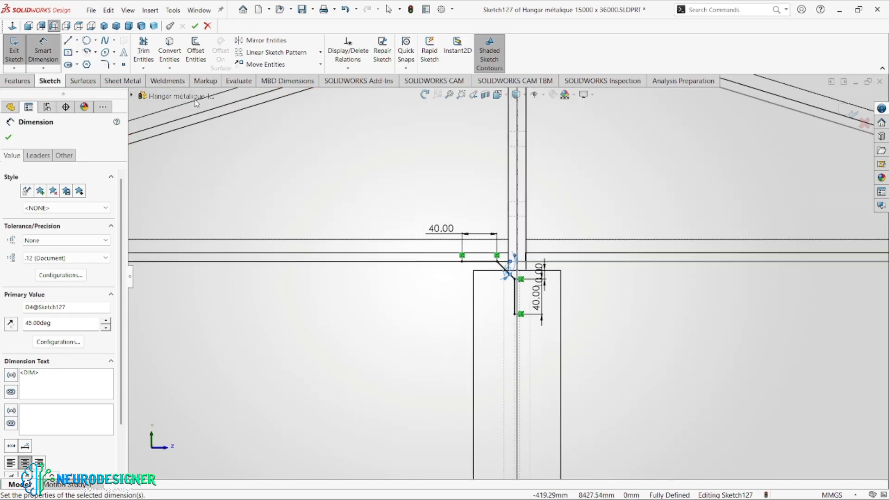
Extrude the bent profile as a thin feature, running Direction 1 up to the side face of the haunch's lower flange
left_click(24, 80)
left_click(47, 52)
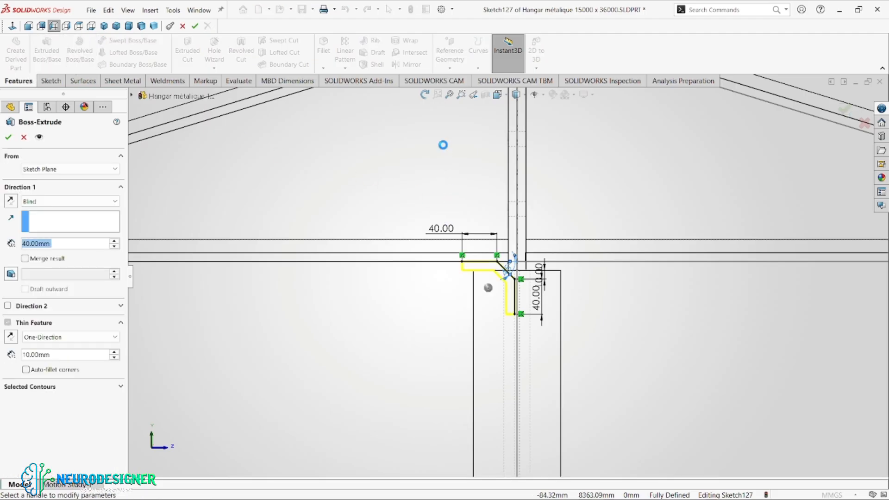
scroll(505, 278, "up", 3)
middle_click_drag(489, 296, 541, 303)
scroll(477, 264, "down", 4)
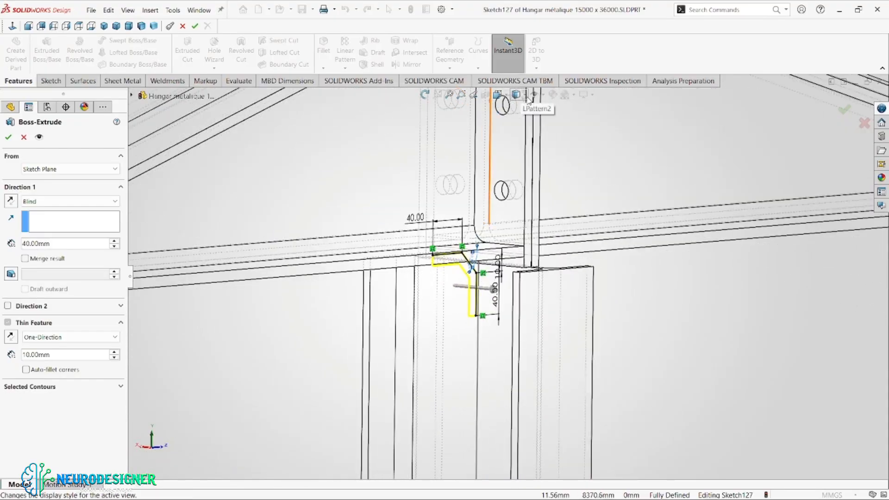
left_click(528, 98)
left_click(517, 108)
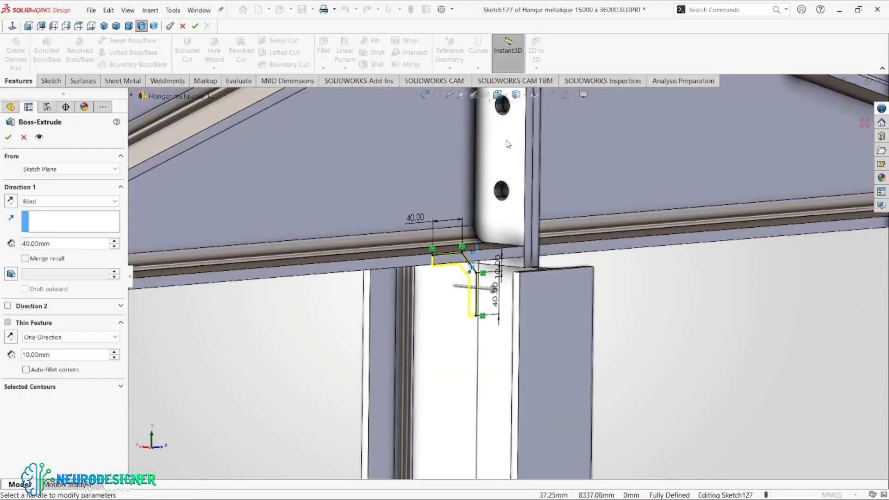
scroll(473, 255, "down", 3)
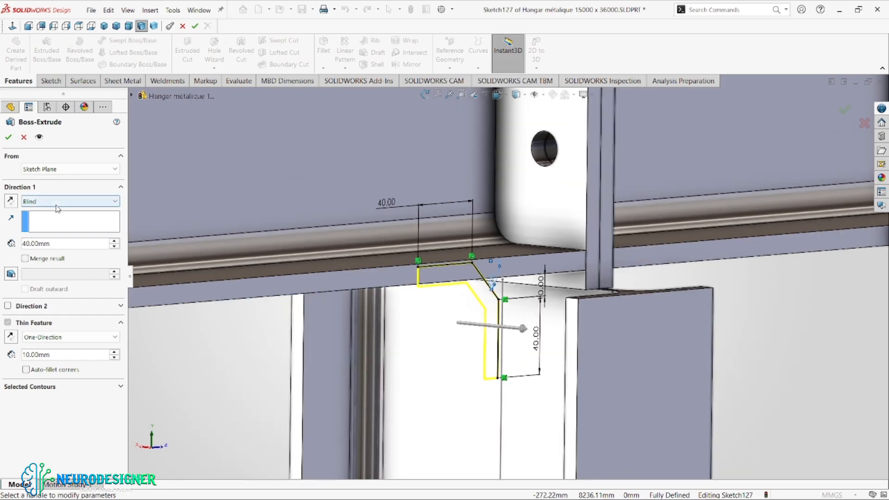
left_click(70, 201)
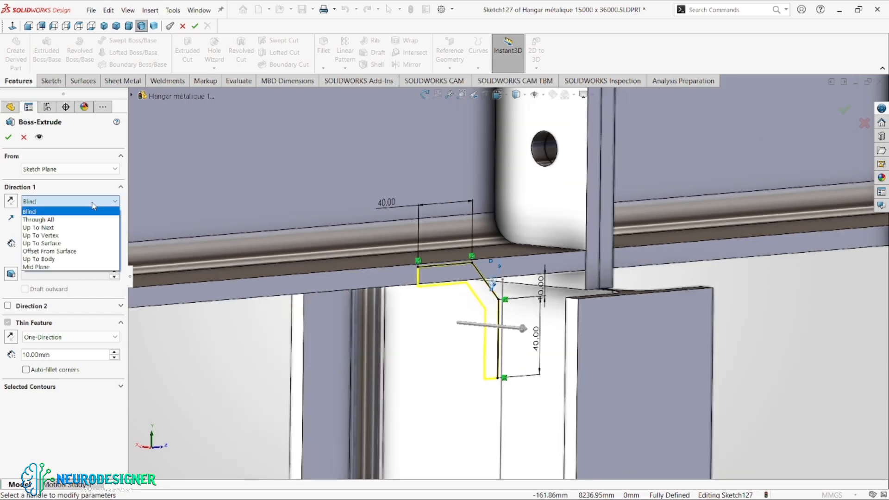
left_click(88, 243)
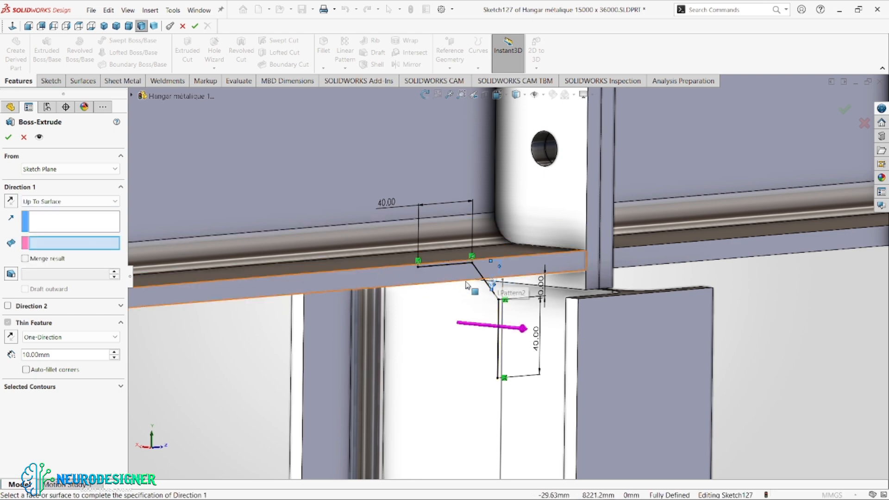
left_click(528, 272)
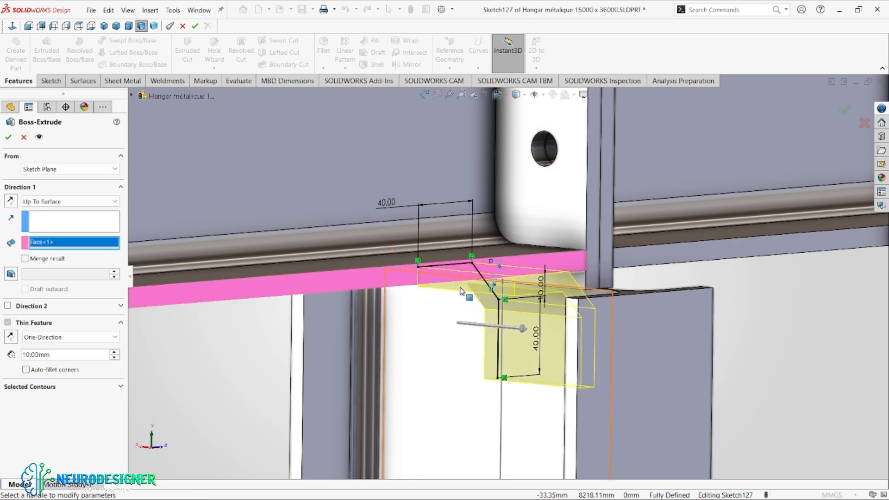
Add Direction 2 to the thin extrusion, ending up to the opposite side face of the haunch's lower flange
middle_click_drag(458, 409, 347, 338)
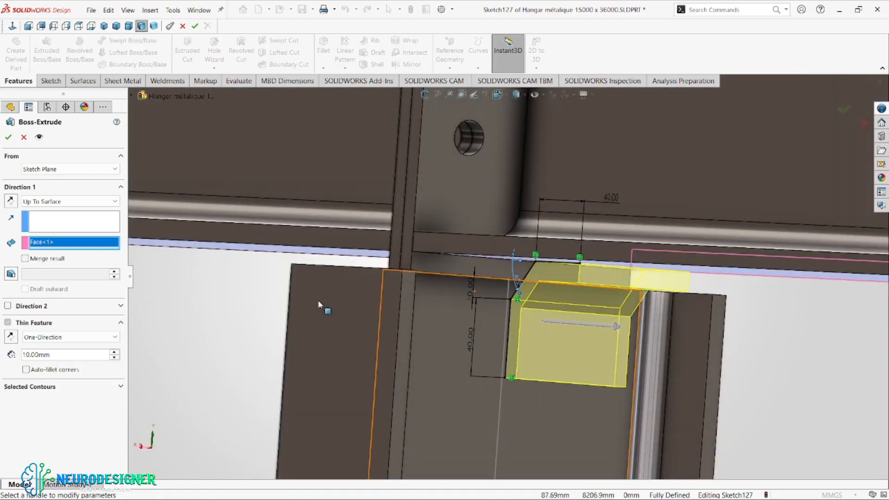
left_click(7, 305)
left_click(69, 319)
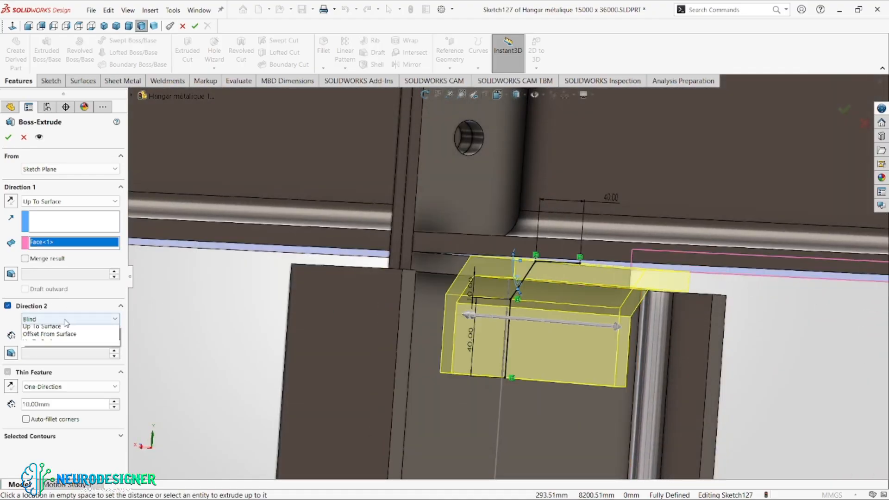
left_click(83, 360)
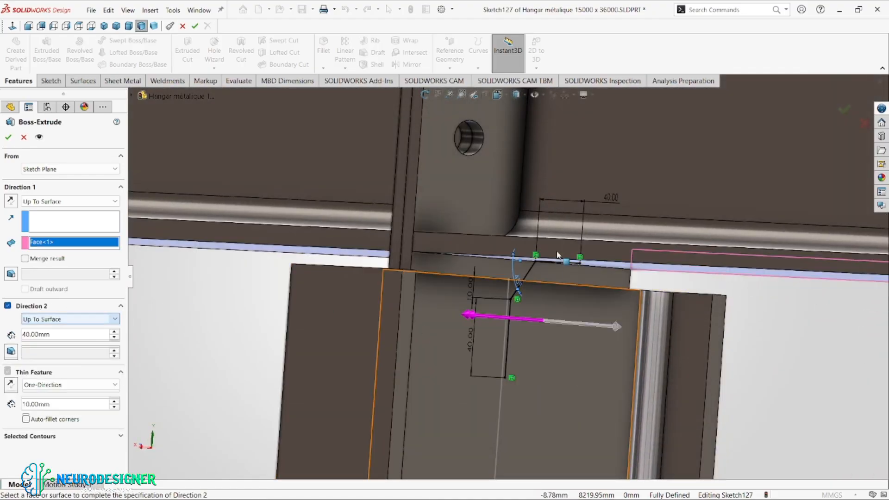
left_click(522, 253)
middle_click_drag(536, 294, 458, 304)
scroll(438, 309, "up", 4)
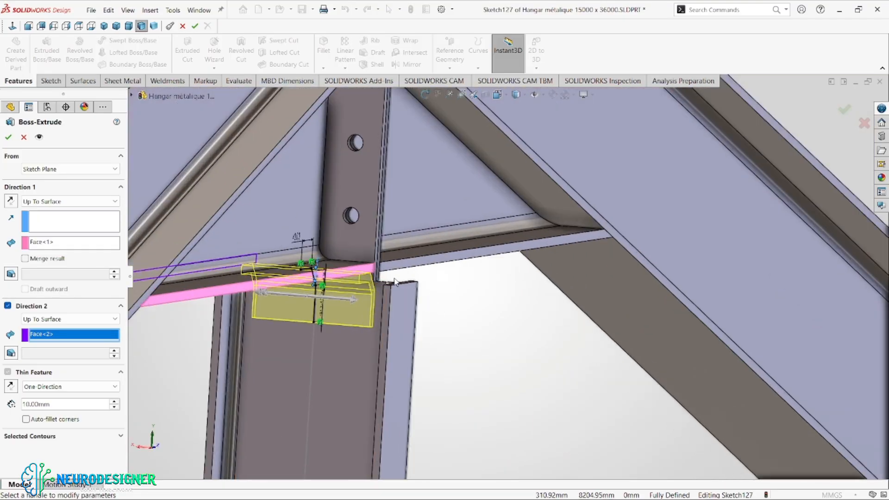
Set the thin wall to 5 mm with auto-filleted corners of 1 mm radius, and complete the bent plate
scroll(370, 283, "down", 1)
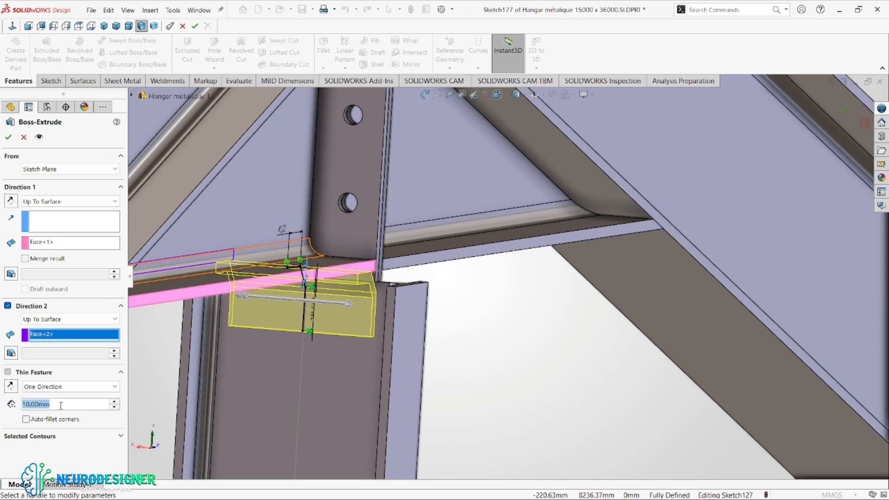
type("5")
key("Return")
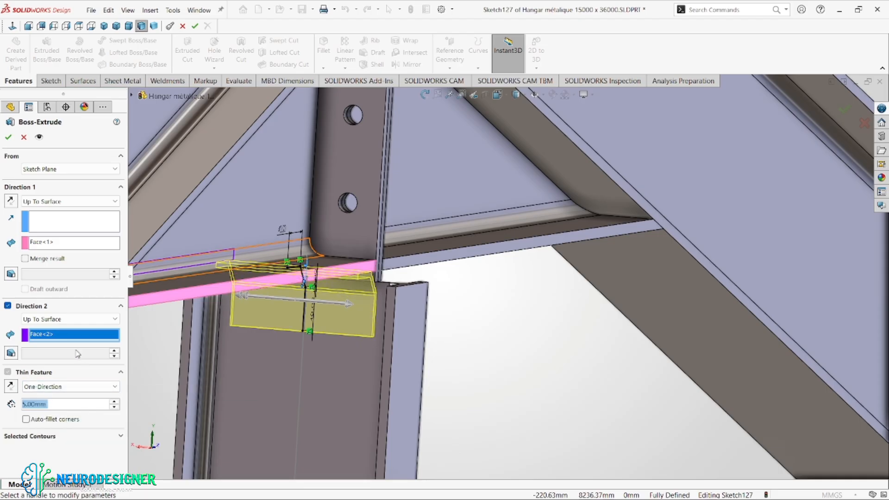
left_click(26, 419)
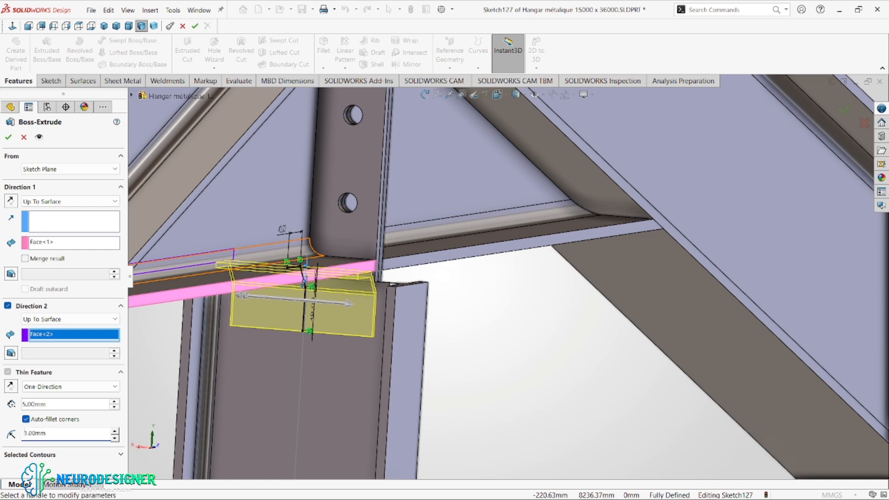
left_click(7, 138)
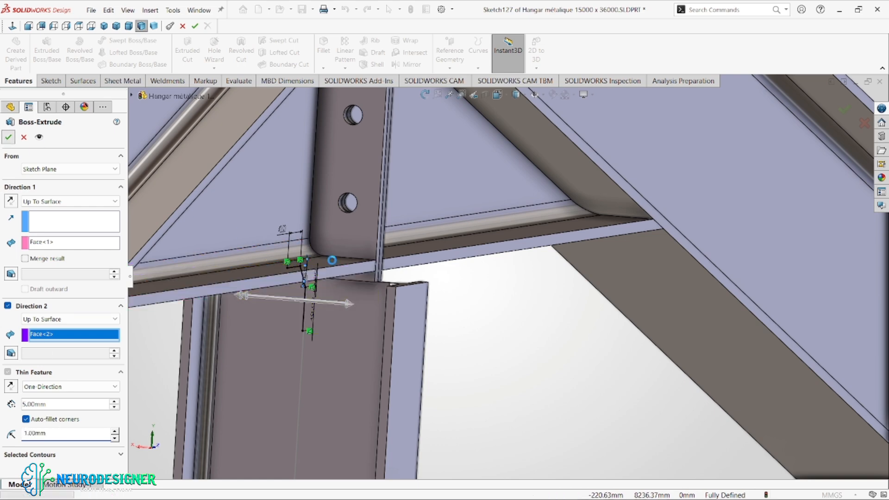
Start a new sketch on the upper face of the haunch's lower flange, beside the ridge end plate
middle_click_drag(380, 305, 422, 261)
scroll(364, 287, "down", 6)
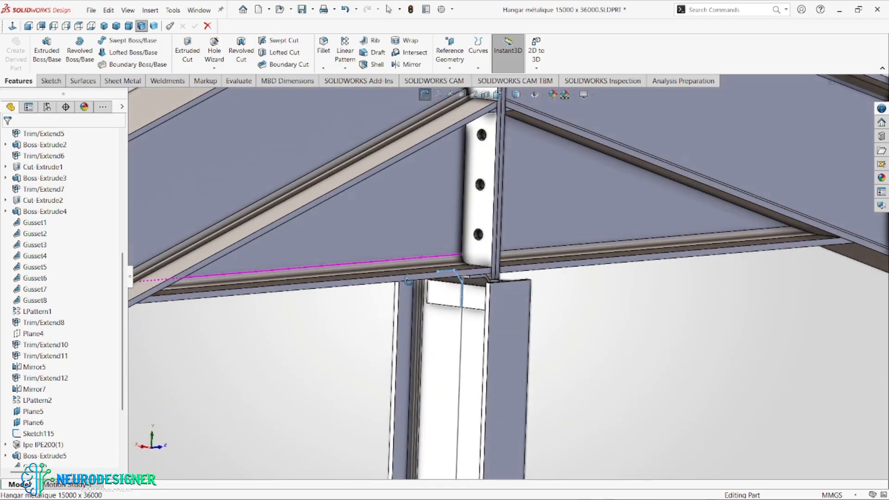
scroll(423, 261, "down", 8)
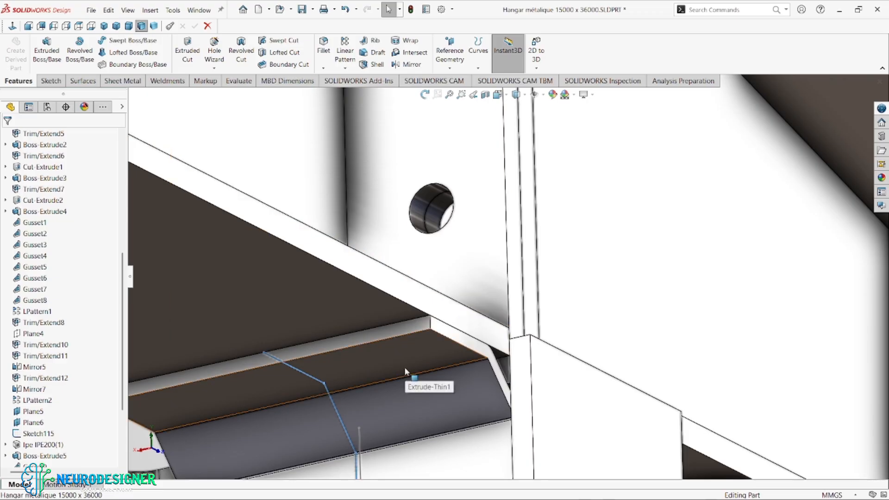
scroll(405, 367, "up", 4)
scroll(438, 324, "down", 1)
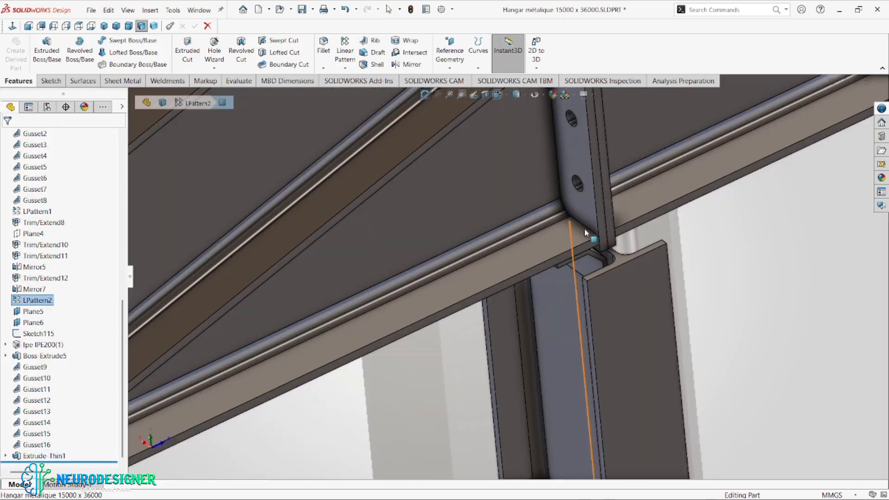
scroll(582, 231, "down", 3)
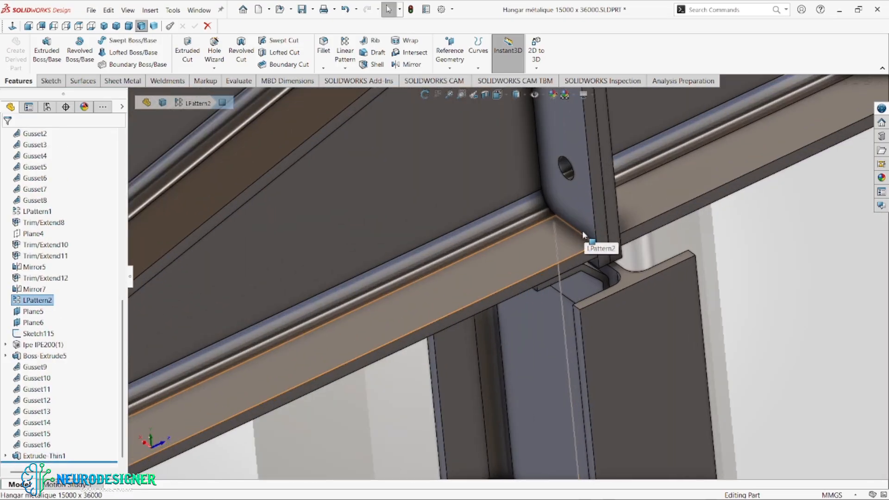
left_click(537, 259)
left_click(581, 231)
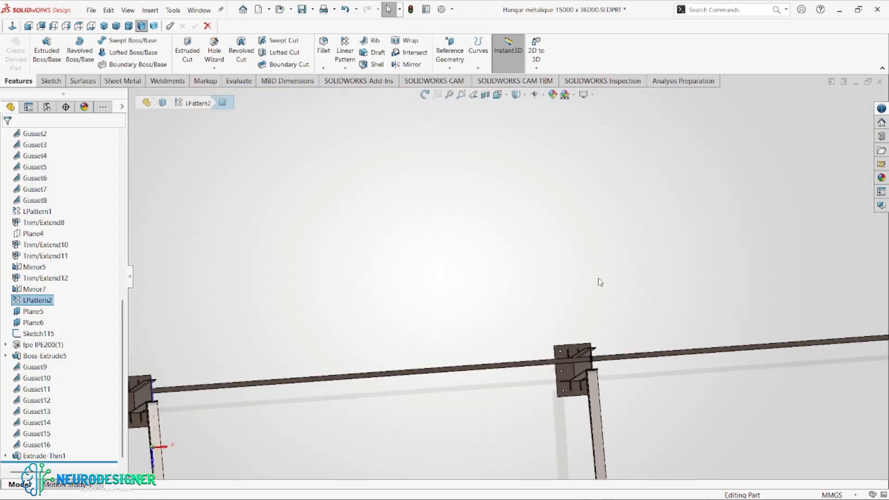
scroll(737, 345, "down", 1)
scroll(296, 294, "up", 1)
scroll(241, 262, "down", 6)
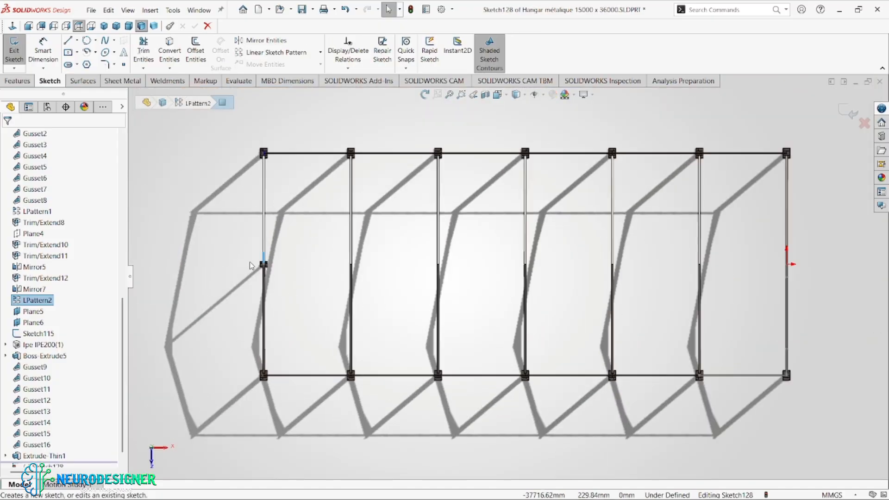
scroll(352, 269, "down", 4)
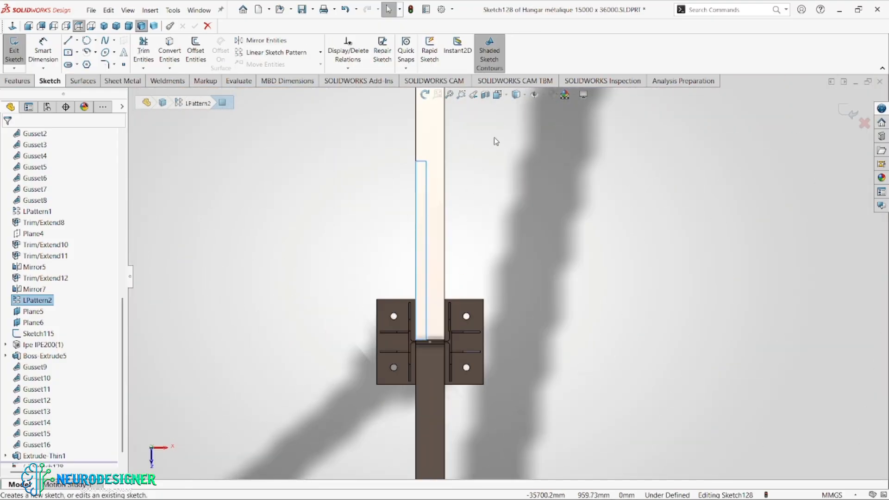
scroll(433, 303, "down", 5)
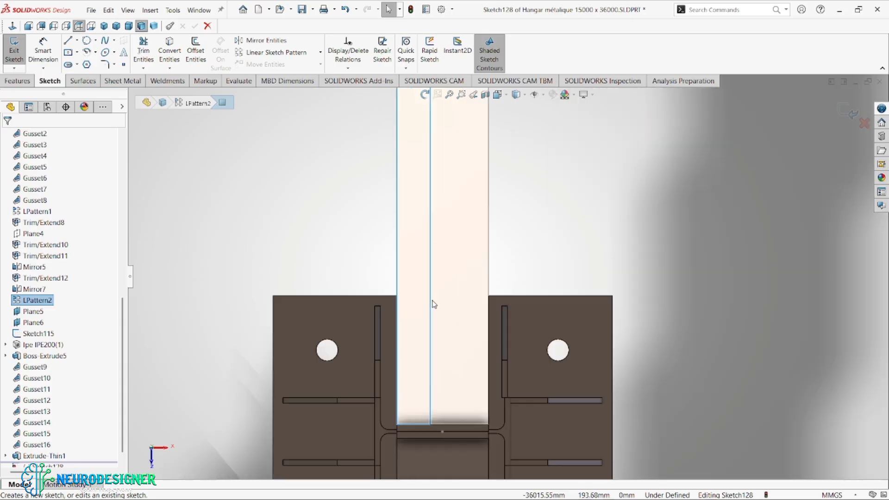
Show the ridge joint with hidden lines visible, and restore the shaded display with edges
left_click(525, 96)
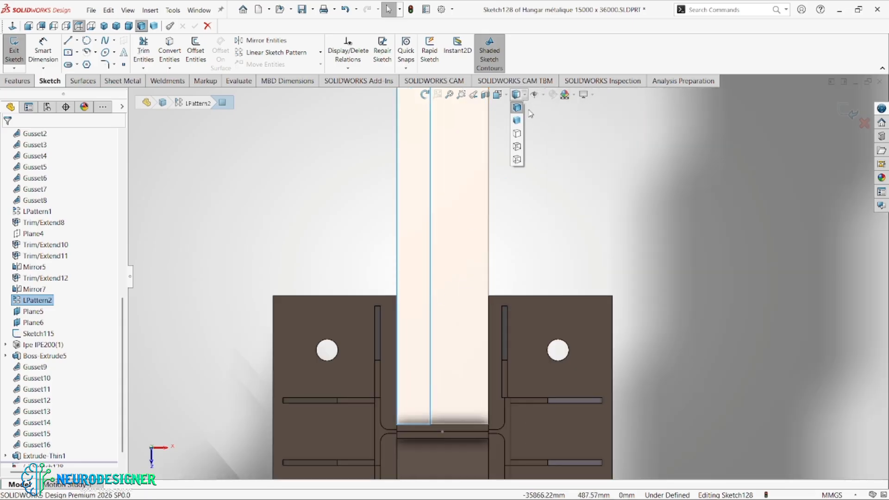
left_click(517, 146)
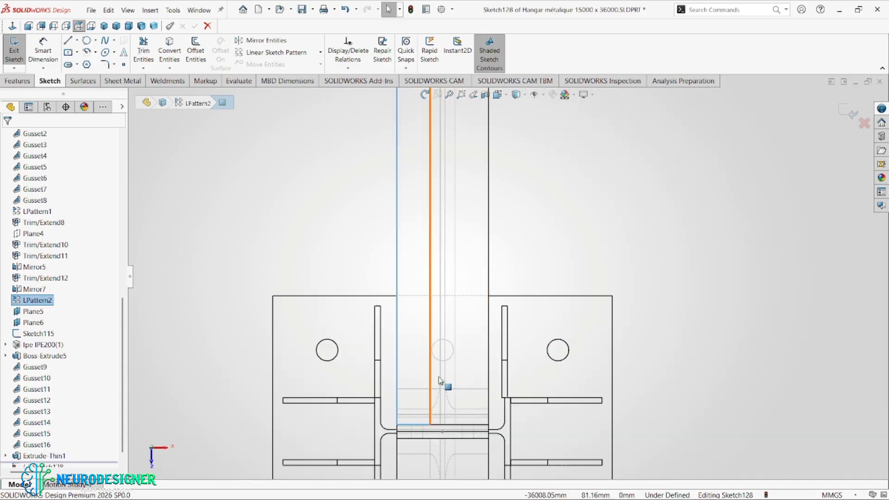
scroll(436, 372, "down", 2)
scroll(434, 373, "down", 1)
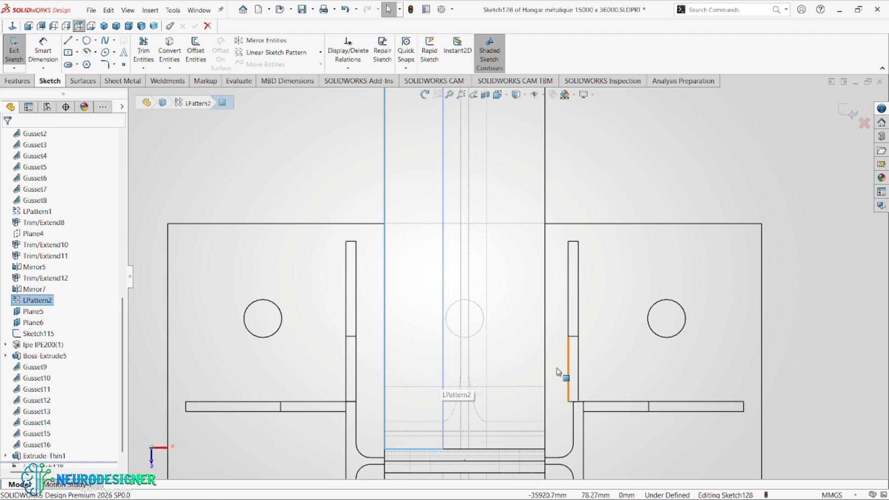
scroll(486, 369, "up", 4)
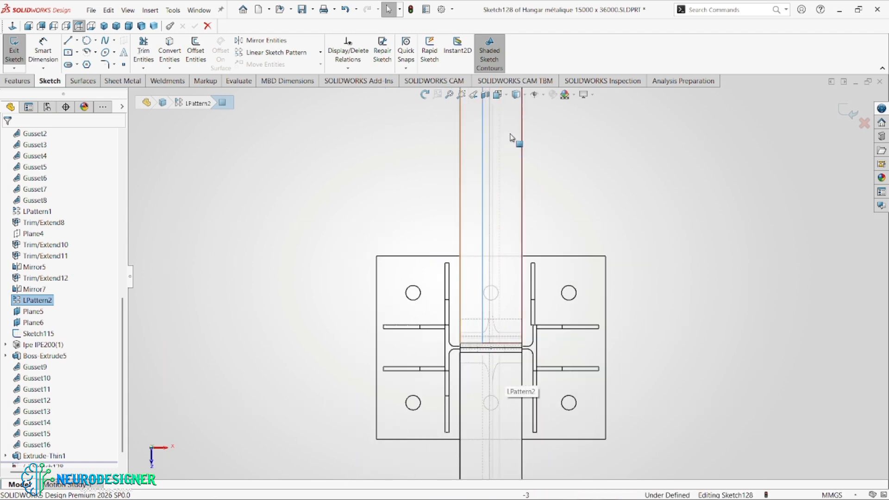
left_click(527, 99)
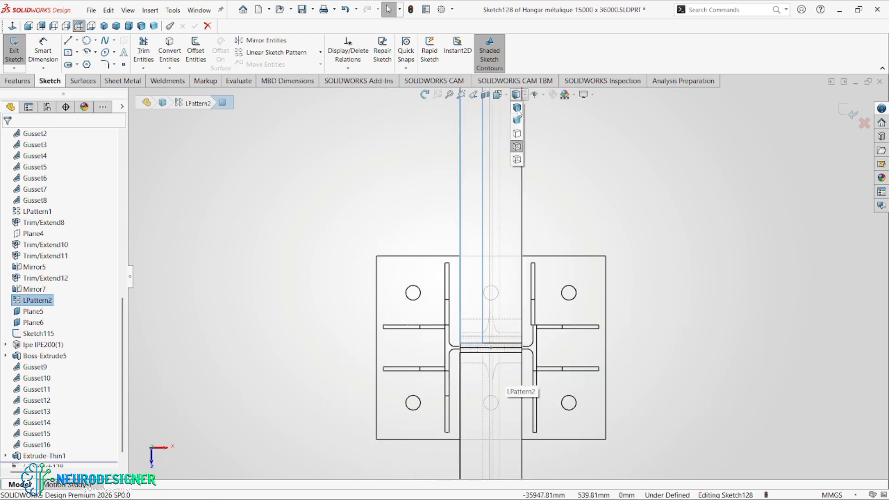
left_click(517, 108)
Sketch a circle about 15 mm in diameter on the haunch's lower flange face, near the ridge end plate
mouse_move(481, 286)
middle_mouse_down()
mouse_move(479, 298)
mouse_move(488, 262)
mouse_move(510, 256)
middle_mouse_up()
scroll(509, 271, "up", 10)
scroll(616, 194, "down", 4)
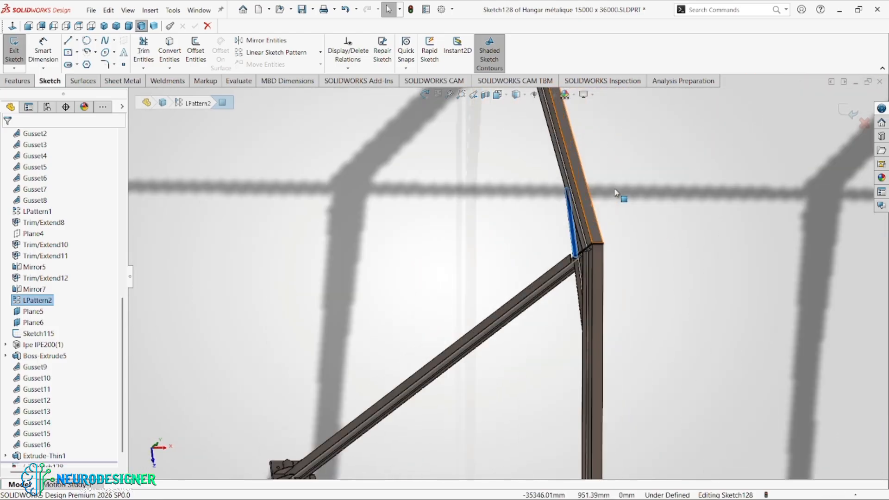
scroll(555, 301, "down", 3)
scroll(558, 307, "down", 4)
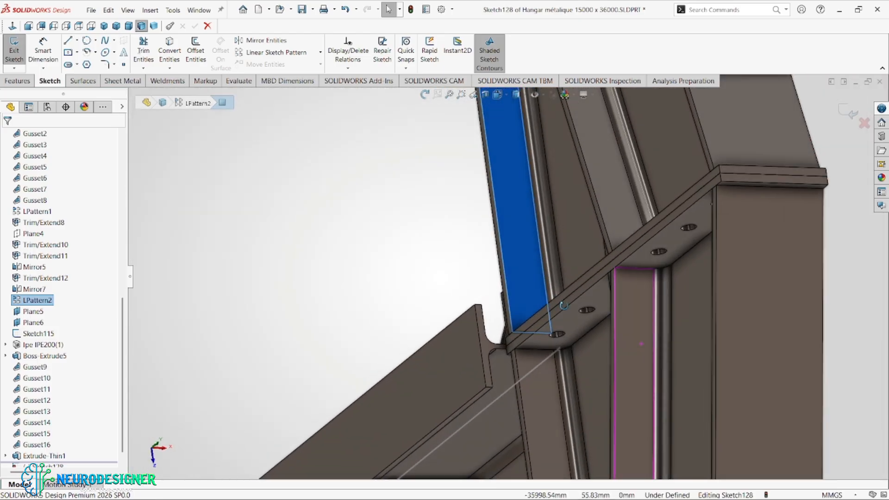
scroll(537, 296, "down", 6)
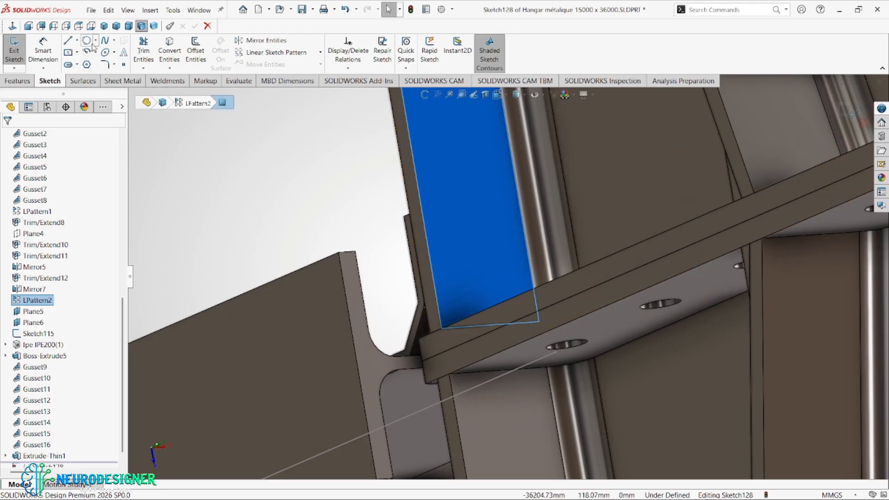
right_click_drag(162, 159, 200, 160)
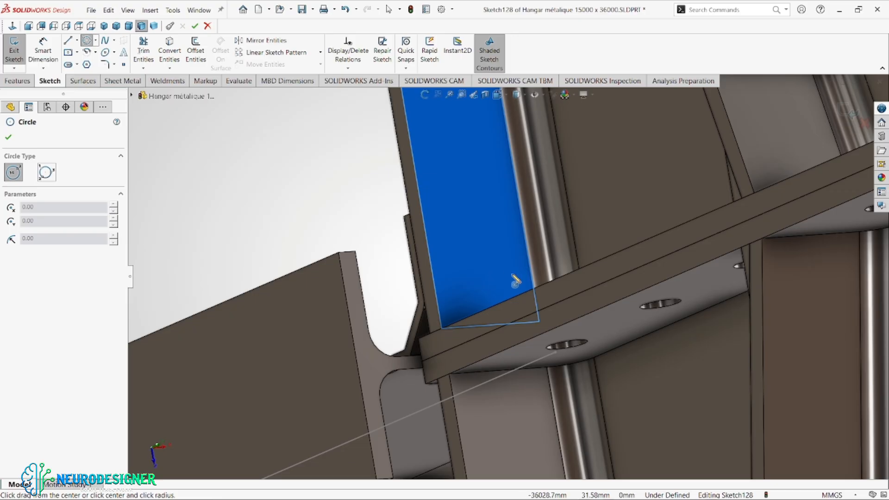
left_click(482, 269)
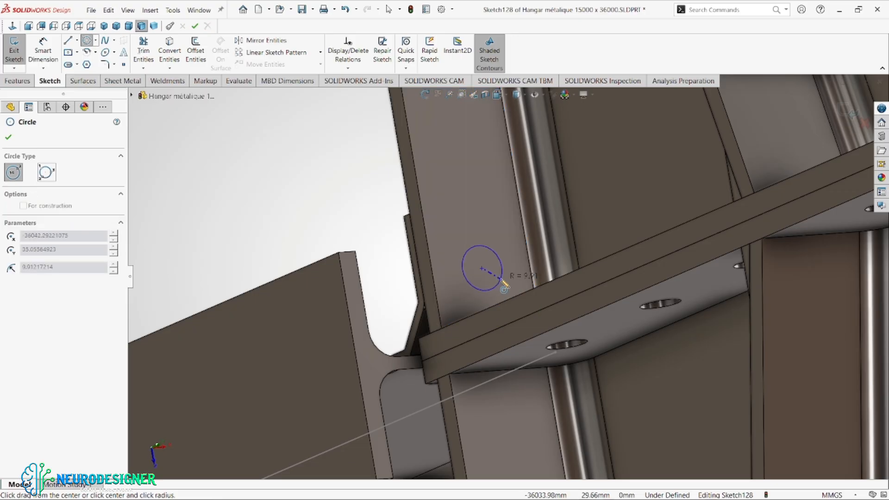
left_click(501, 280)
key("Escape")
Set the diameter of the sketched circle on the haunch's lower flange to 18 mm
right_click_drag(332, 149, 332, 134)
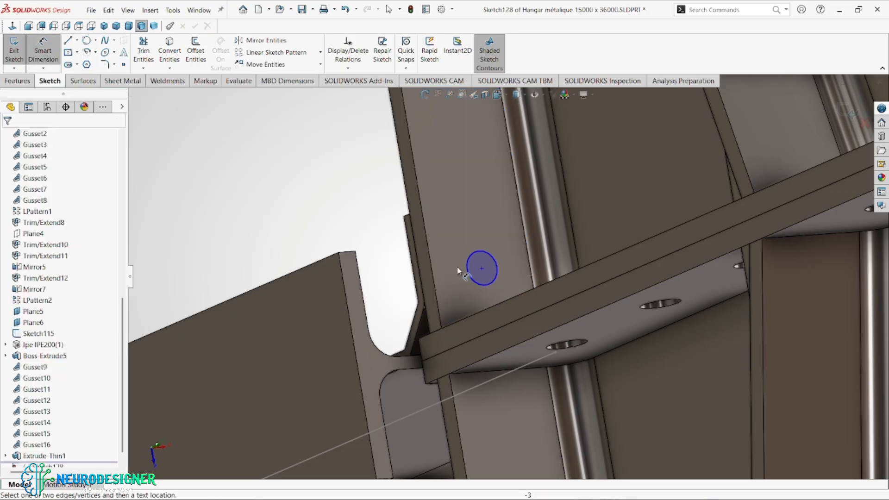
left_click(468, 273)
left_click(381, 193)
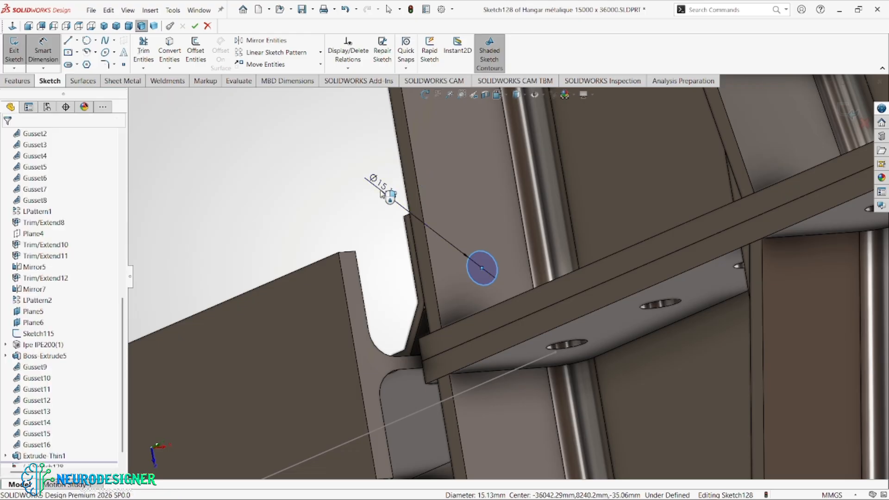
key("Return")
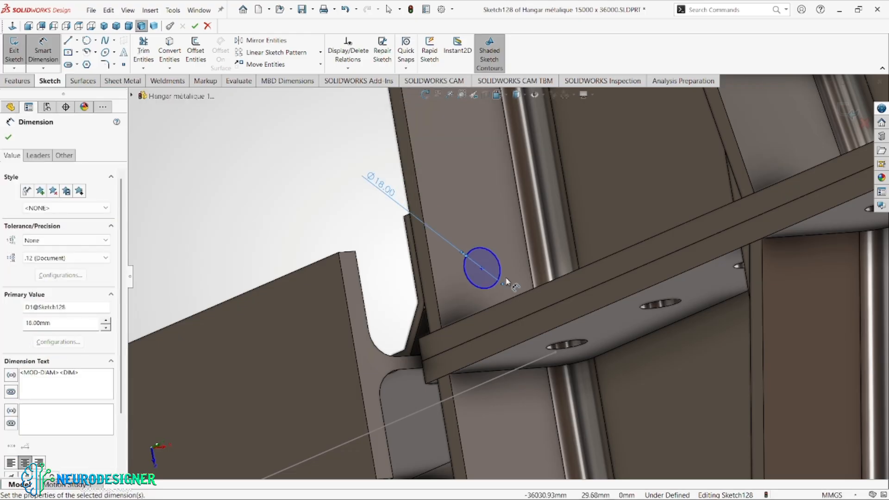
scroll(514, 276, "down", 3)
key("Escape")
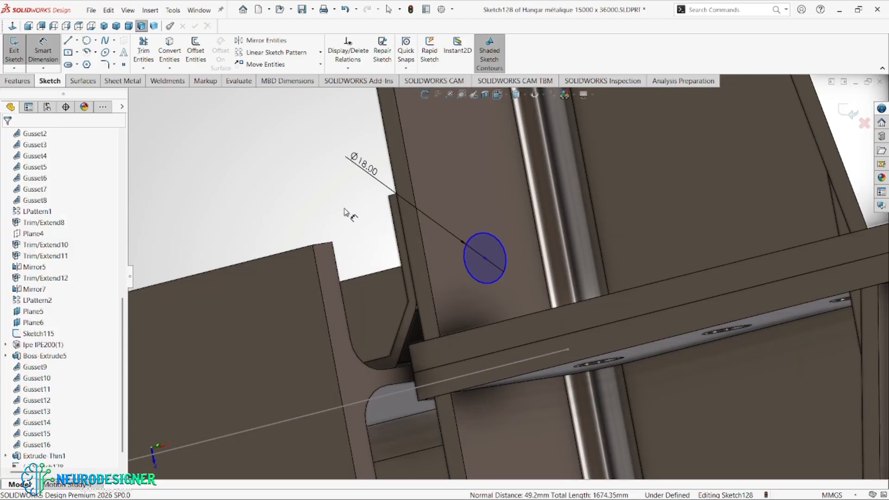
key("Escape")
Draw a horizontal construction line about 49 mm long across the flange face, from edge to edge through the circle
key("l")
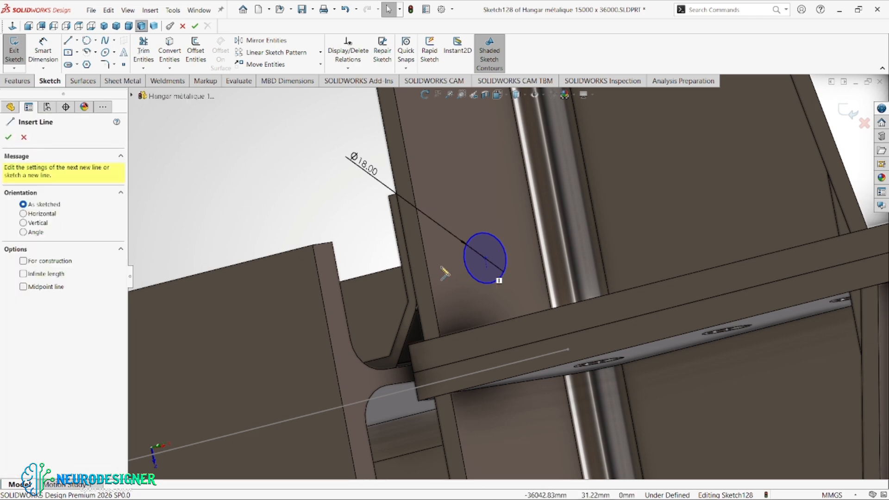
left_click(426, 269)
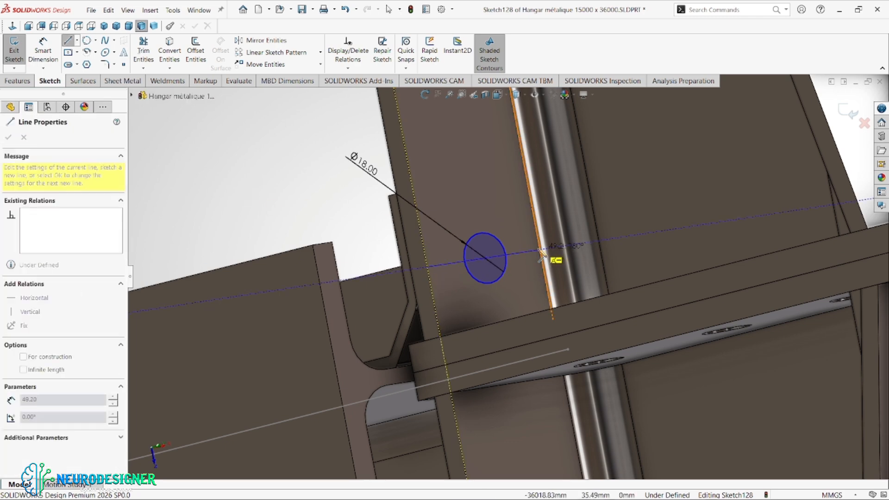
left_click(545, 252)
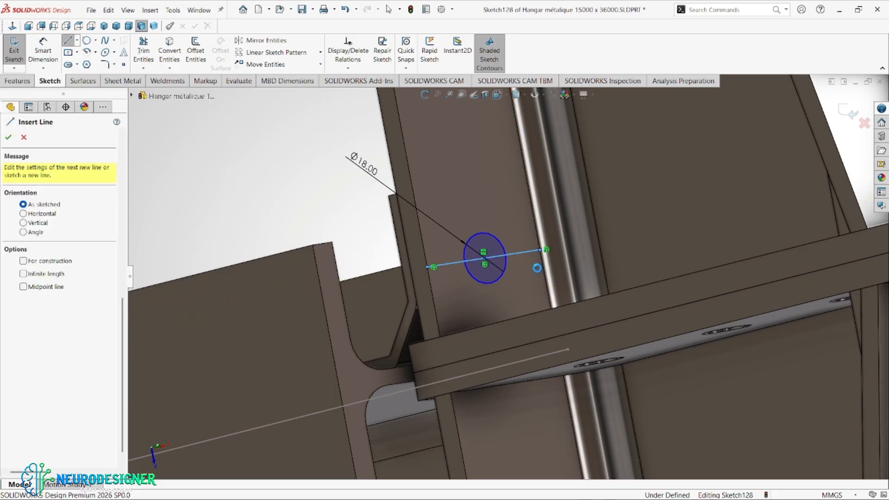
key("Escape")
left_click(518, 254)
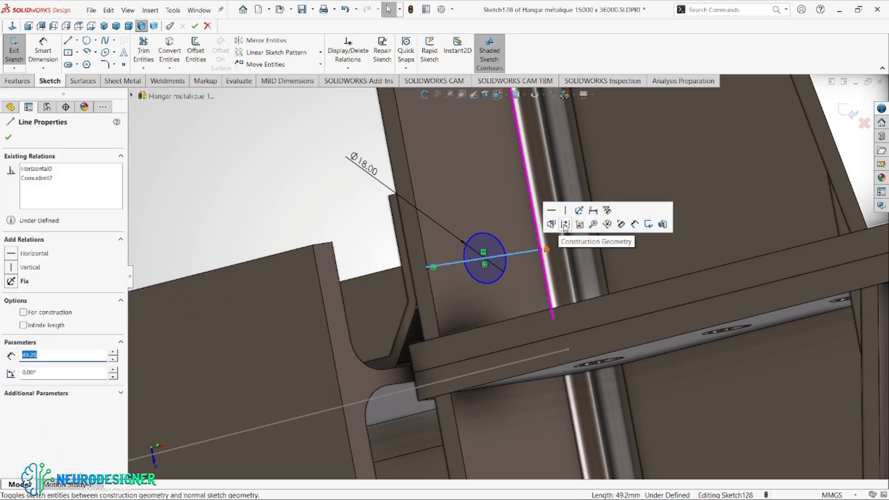
key("Escape")
Make the circle's centre coincident with the midpoint of the construction line
scroll(488, 260, "down", 3)
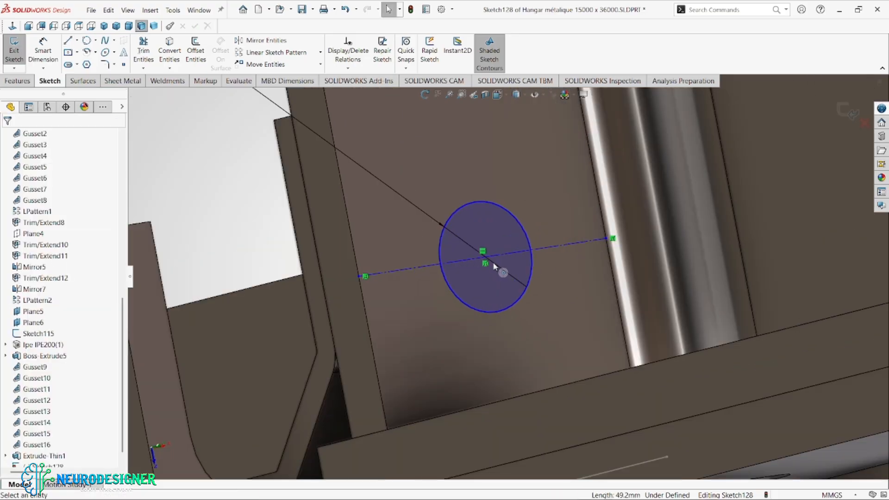
left_click(484, 257)
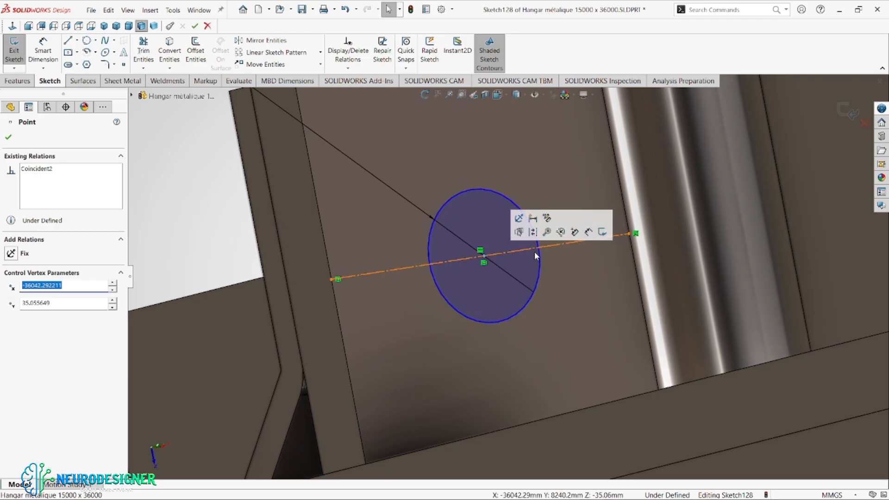
left_click(482, 259)
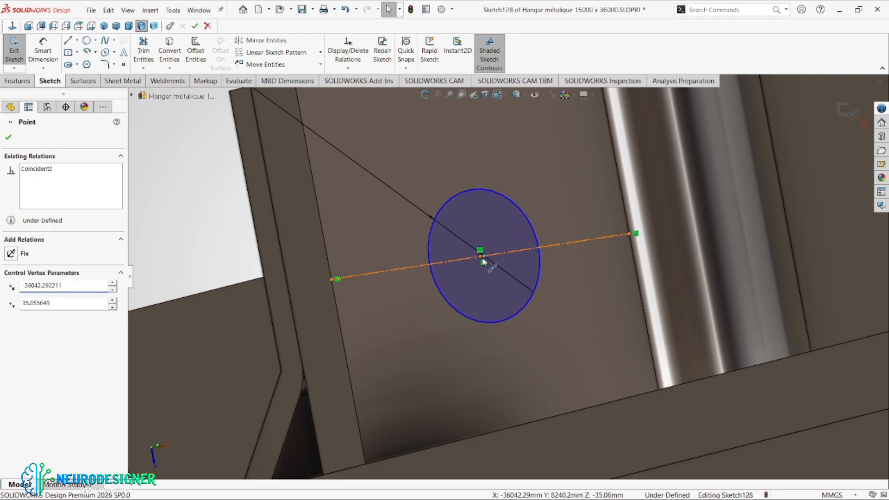
left_click(487, 260, "ctrl")
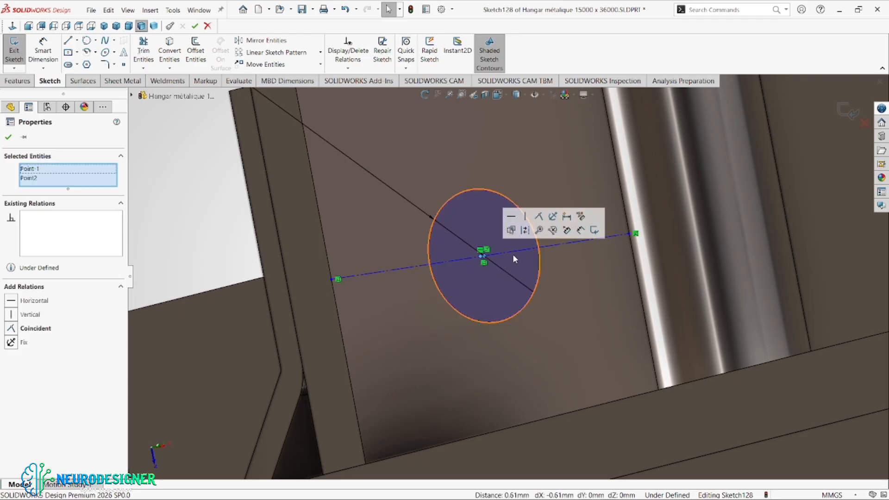
left_click(539, 216)
scroll(473, 294, "up", 3)
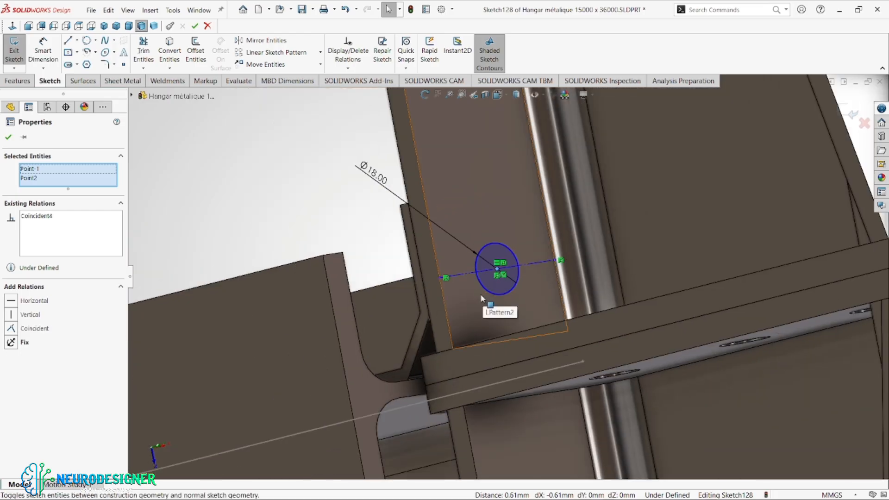
Dimension the circle's centre 20 mm from the end edge of the bent plate
left_click(43, 51)
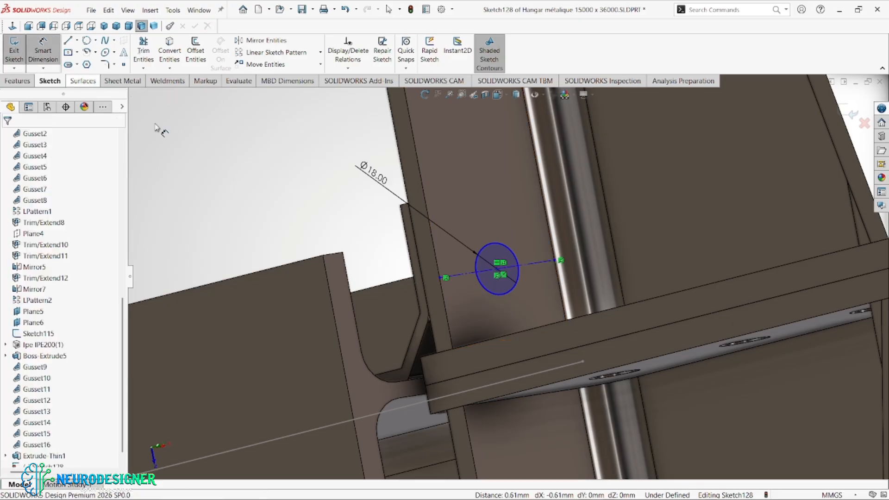
left_click(493, 294)
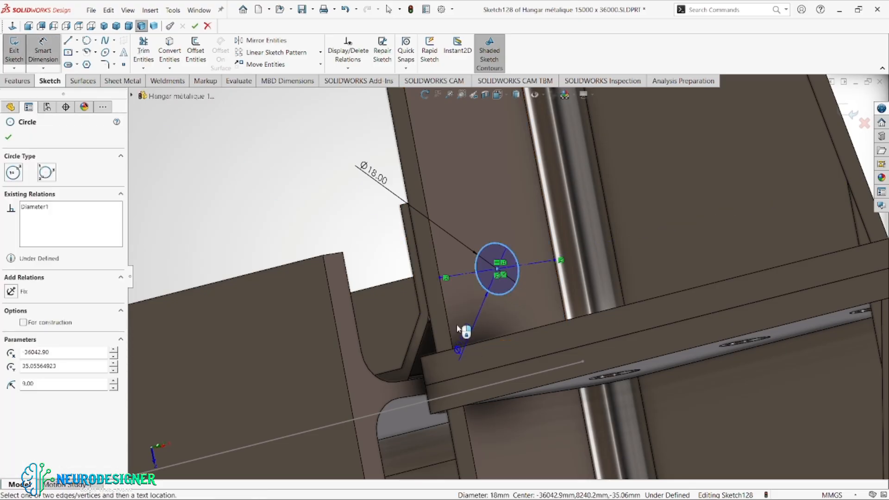
middle_click_drag(418, 228, 432, 213)
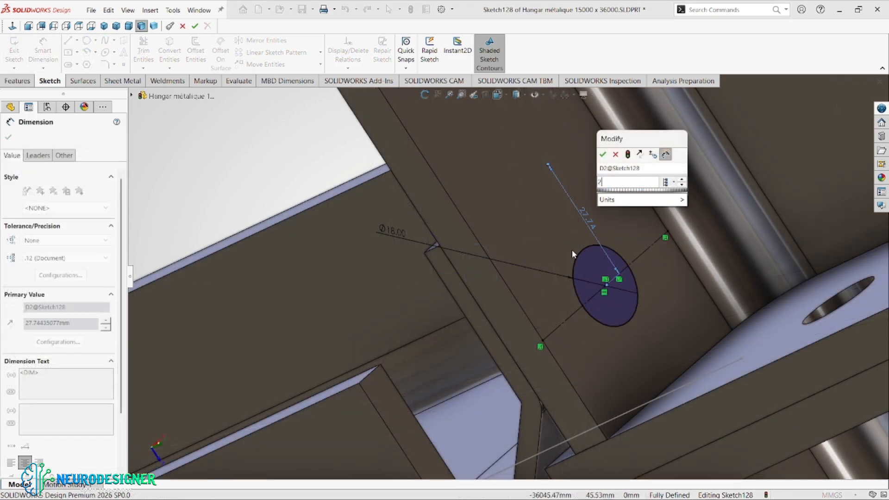
key("Return")
Cut-extrude the circle with a blind depth of 20 mm to make the bolt hole in the haunch flange
middle_click_drag(571, 254, 604, 226)
mouse_move(620, 231)
middle_mouse_down()
mouse_move(639, 267)
mouse_move(595, 290)
middle_mouse_up()
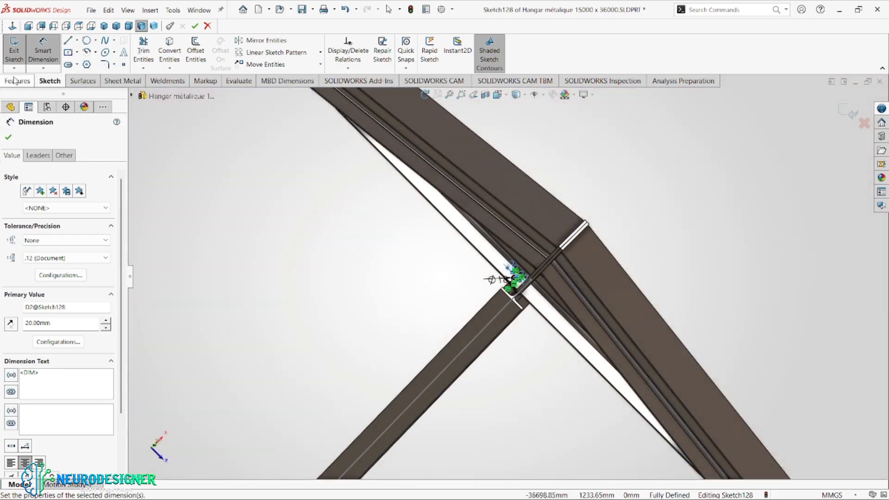
left_click(17, 80)
left_click(187, 51)
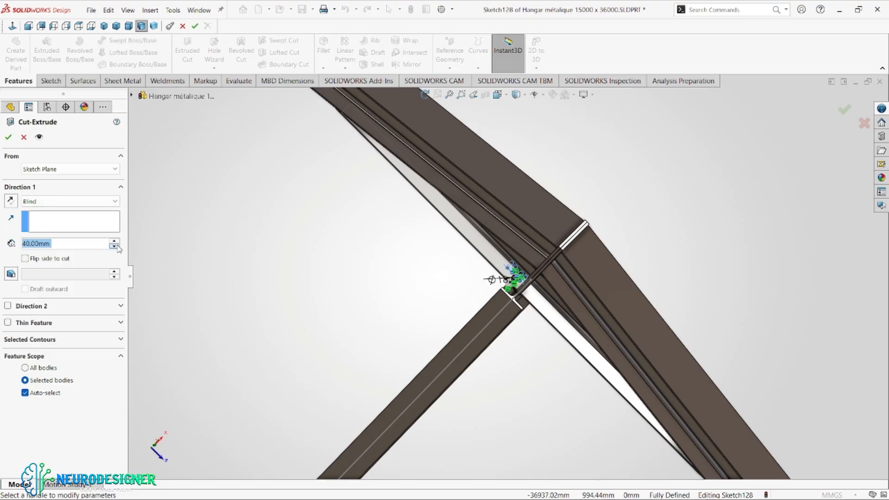
scroll(426, 304, "down", 7)
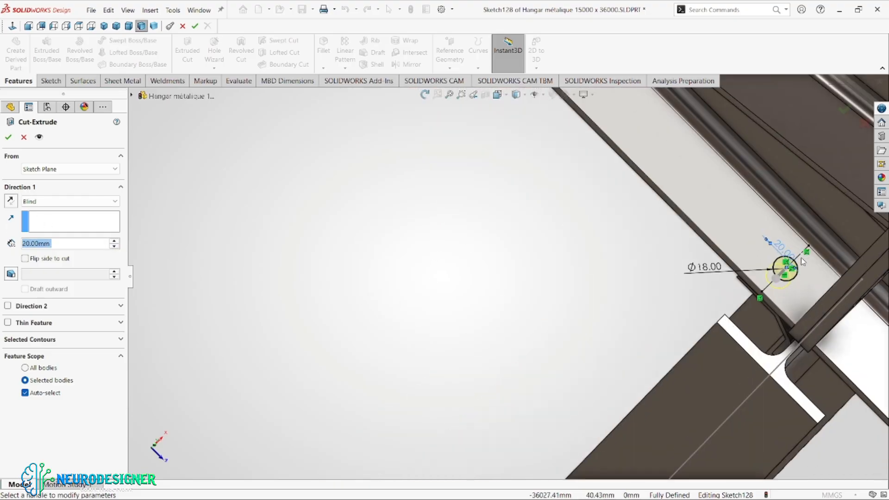
mouse_move(801, 257)
middle_mouse_down()
mouse_move(811, 249)
mouse_move(847, 254)
mouse_move(2, 218)
middle_mouse_up()
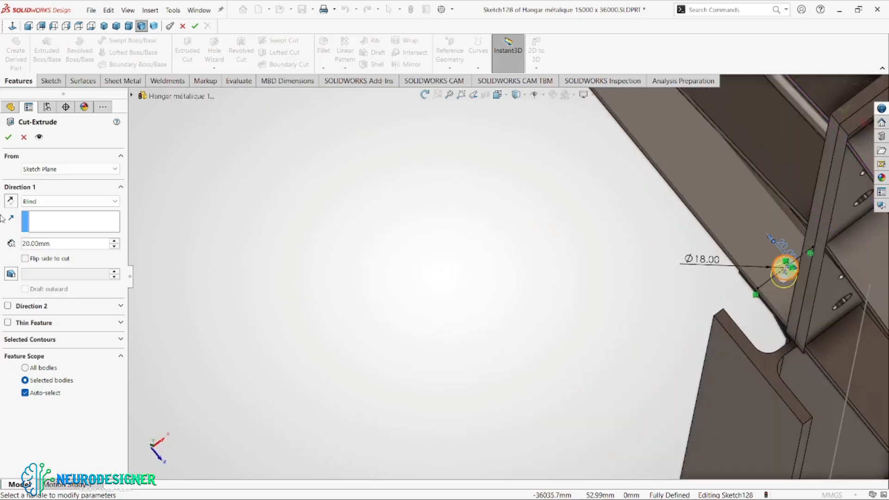
left_click(7, 138)
middle_click_drag(687, 305, 628, 323)
scroll(607, 322, "down", 1)
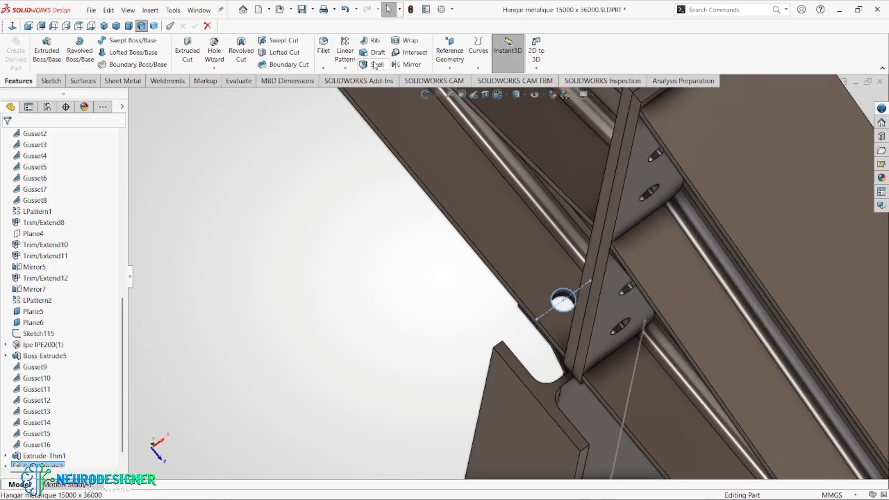
left_click(337, 231)
Mirror the flange bolt-hole cut about Plane6 to the opposite side of the ridge joint
scroll(37, 417, "down", 1)
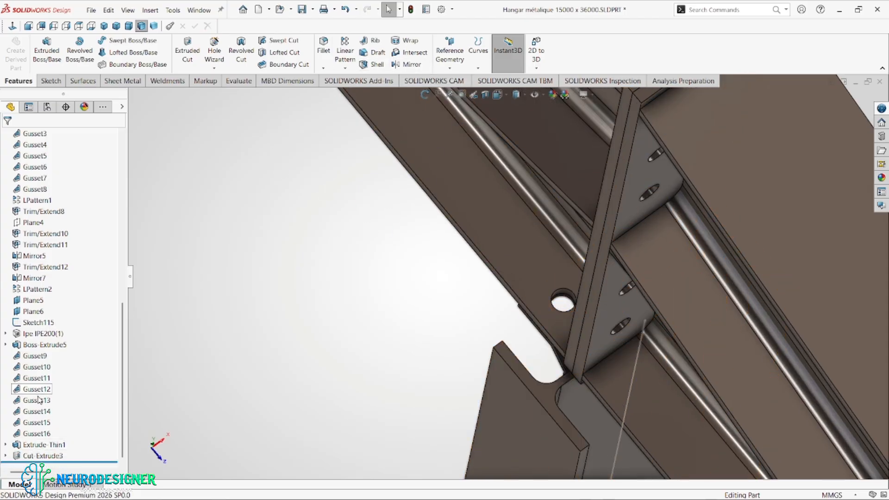
left_click(35, 311)
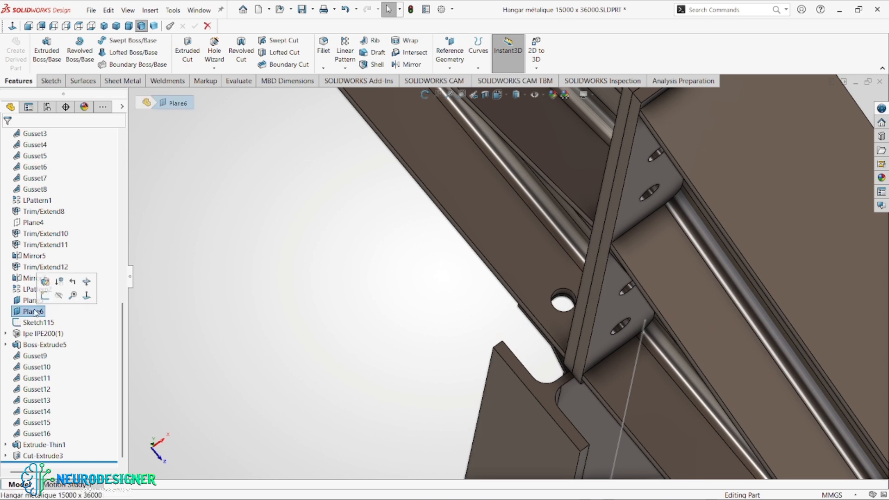
scroll(301, 319, "up", 5)
scroll(415, 317, "up", 5)
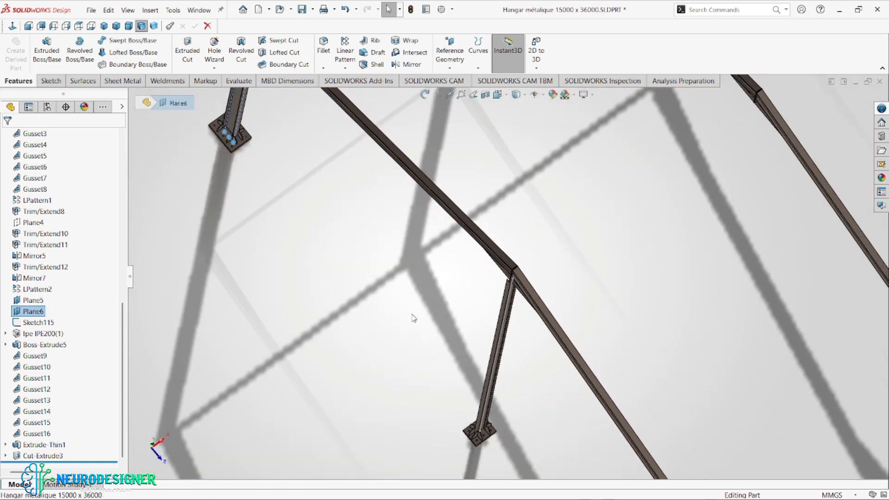
scroll(466, 294, "down", 6)
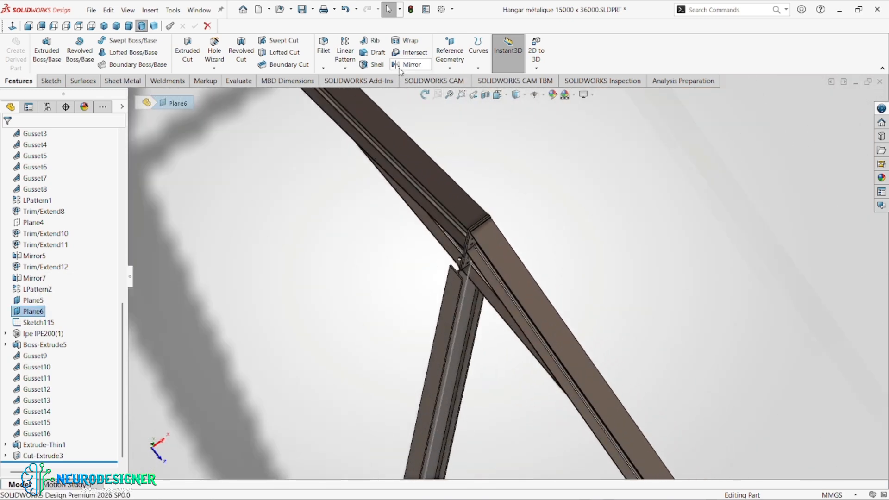
left_click(409, 65)
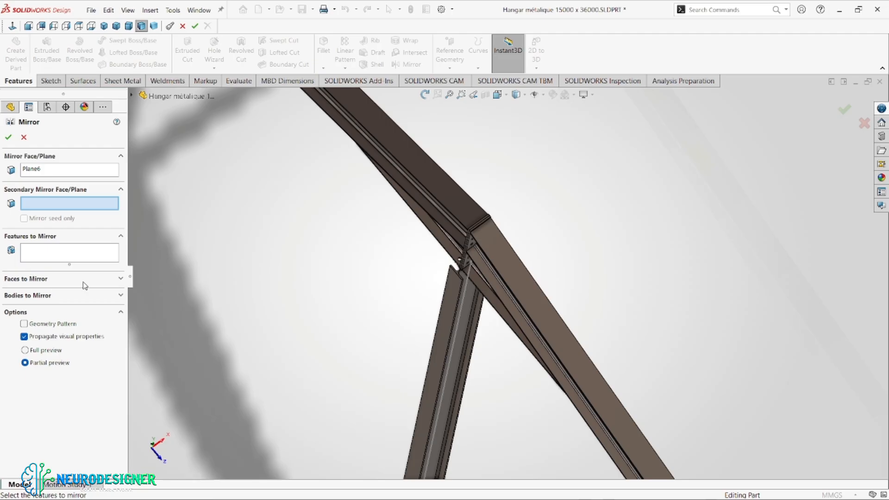
left_click(72, 257)
scroll(463, 254, "down", 8)
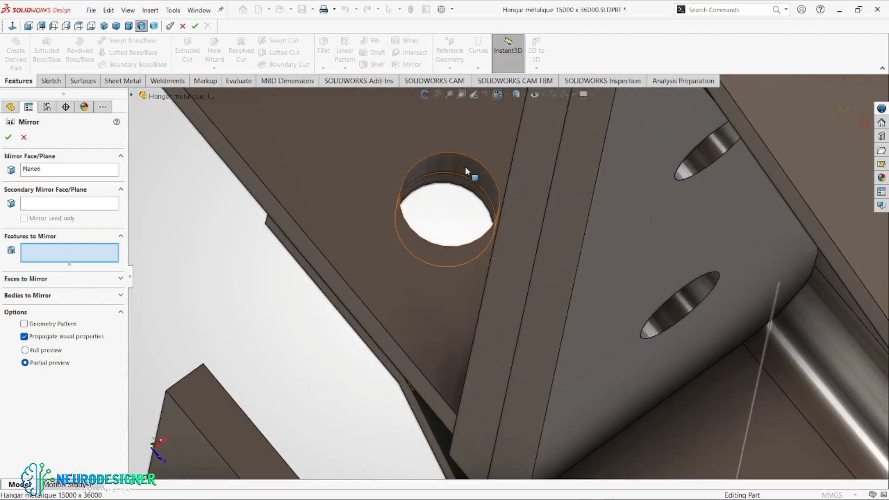
left_click(466, 170)
scroll(407, 260, "up", 6)
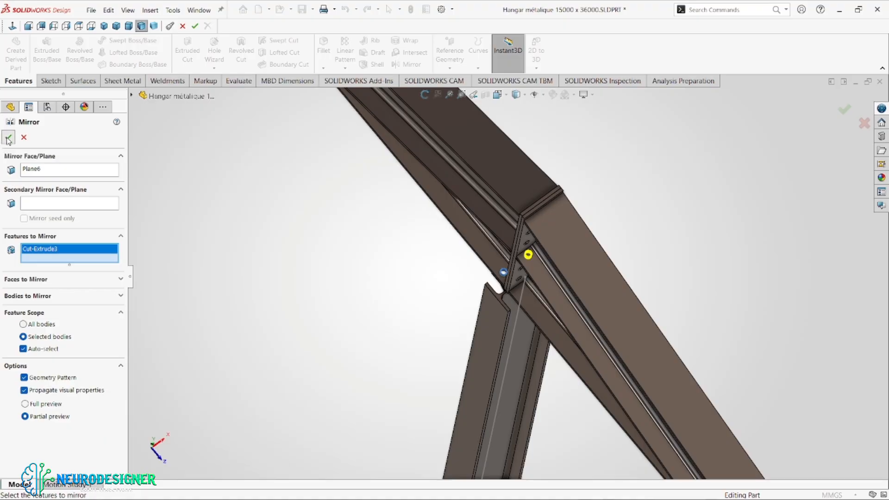
key("Return")
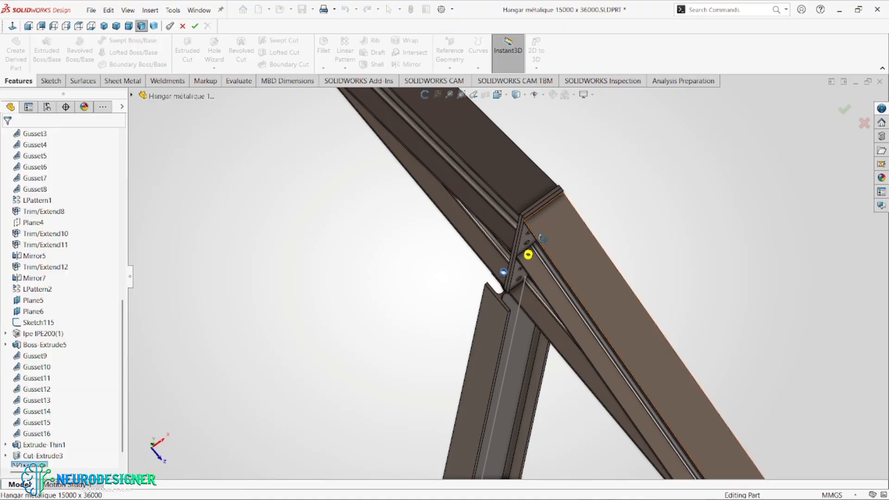
Start a new sketch on the outer face of the bent plate's vertical leg at the gable post
middle_click_drag(553, 236, 366, 327)
scroll(482, 250, "down", 5)
left_click(365, 327)
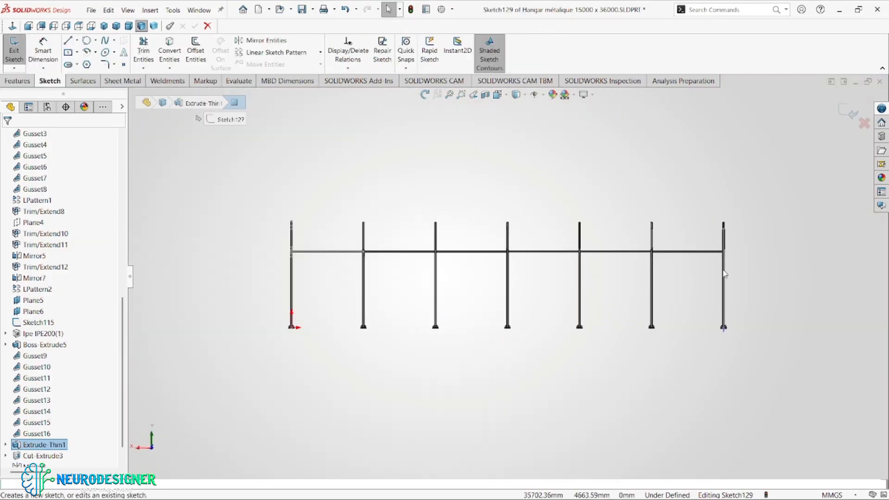
scroll(710, 268, "down", 5)
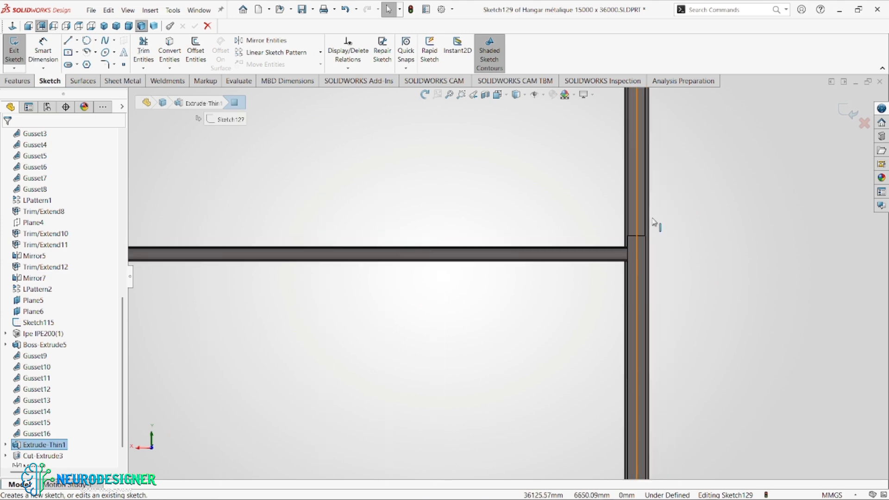
scroll(655, 225, "up", 2)
middle_click_drag(576, 185, 553, 190)
Sketch two circles on the bent plate's vertical leg, one about 15 mm in diameter, on opposite sides of the post's centreline
scroll(552, 191, "down", 8)
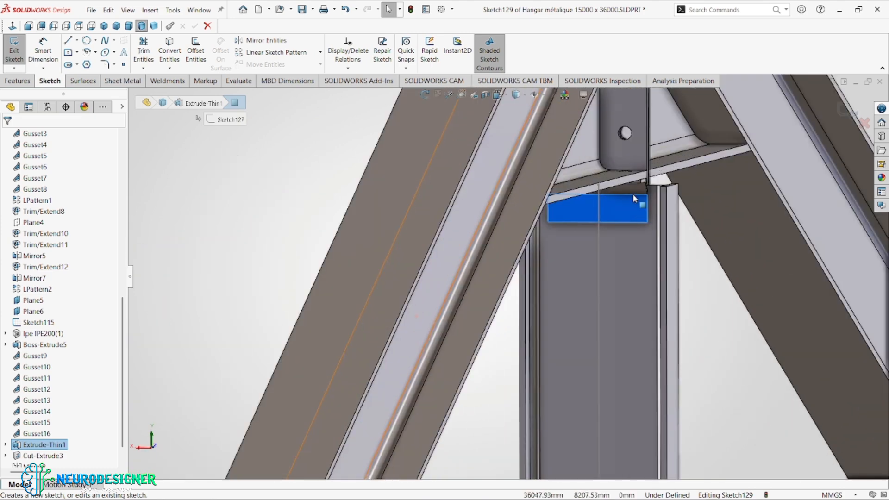
scroll(658, 241, "down", 3)
right_click_drag(598, 257, 638, 260)
scroll(601, 215, "down", 3)
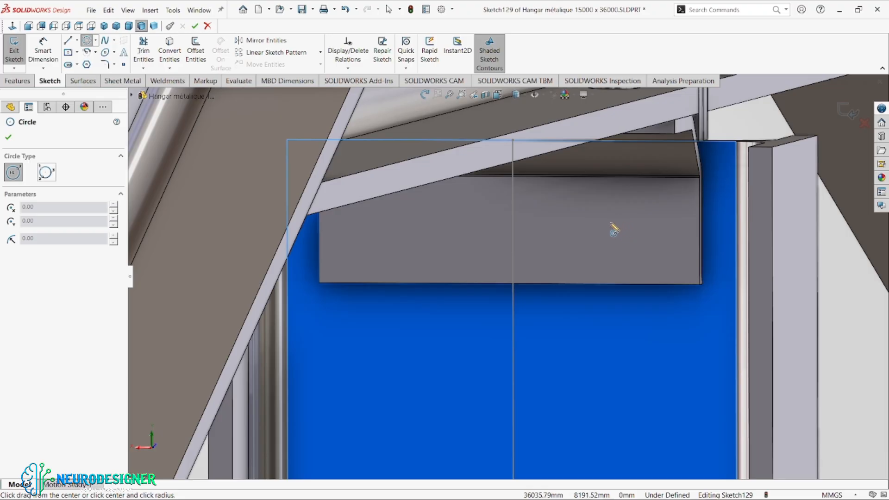
mouse_move(611, 223)
left_mouse_down()
mouse_move(625, 233)
mouse_move(631, 224)
left_mouse_up()
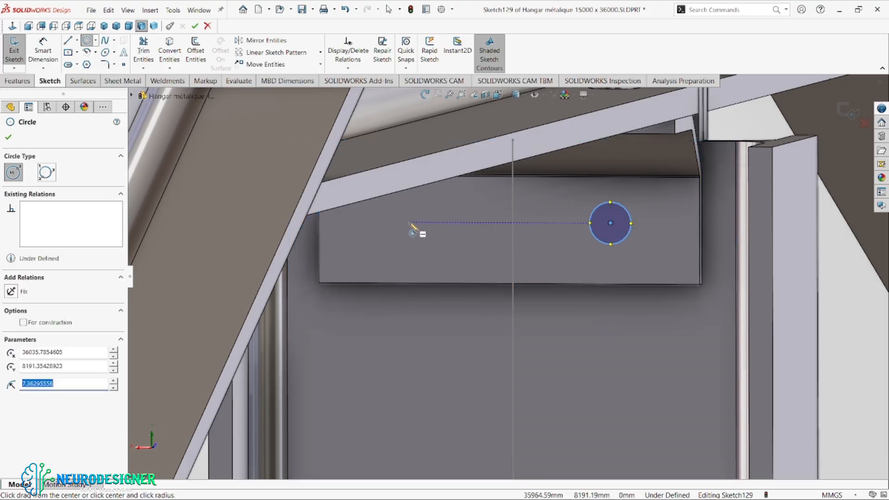
left_click_drag(409, 222, 425, 233)
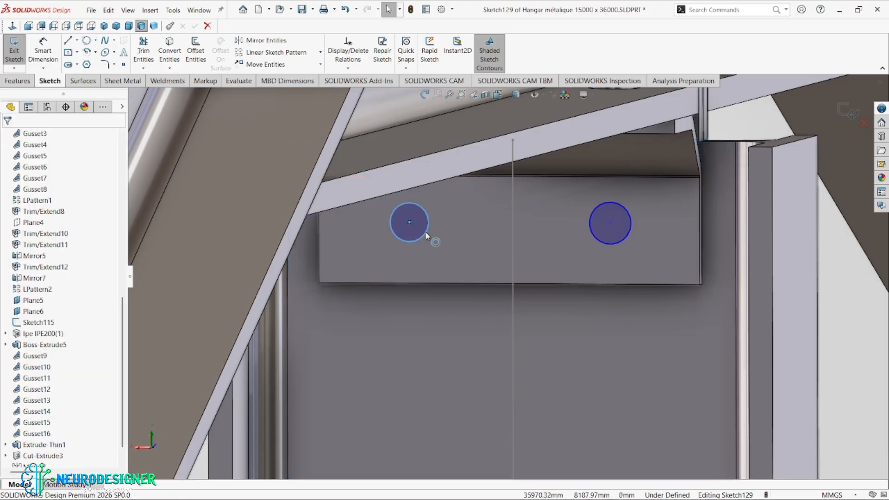
Make the two circles on the bent plate equal and align their centres horizontally
left_click(617, 244, "ctrl")
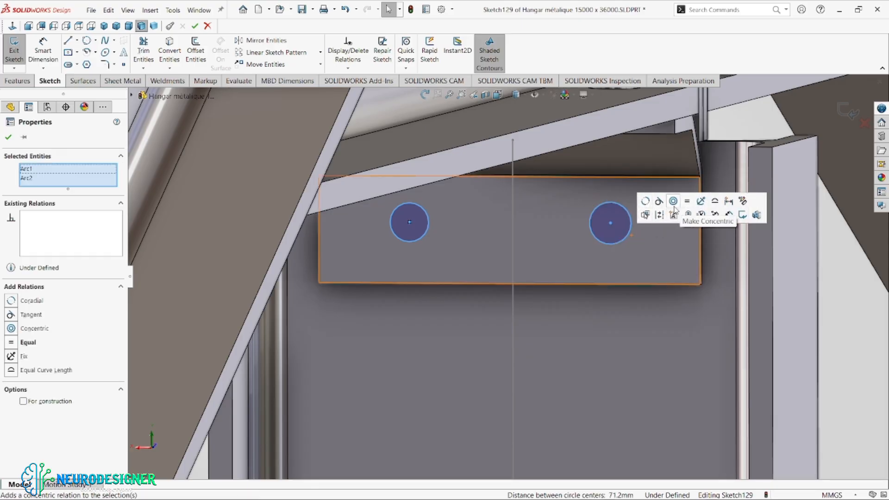
left_click(688, 207)
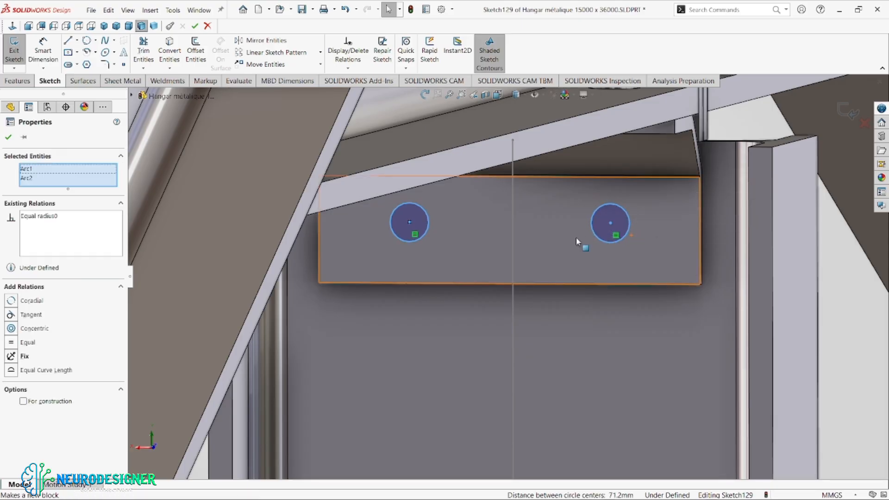
left_click(611, 224)
left_click(409, 222, "ctrl")
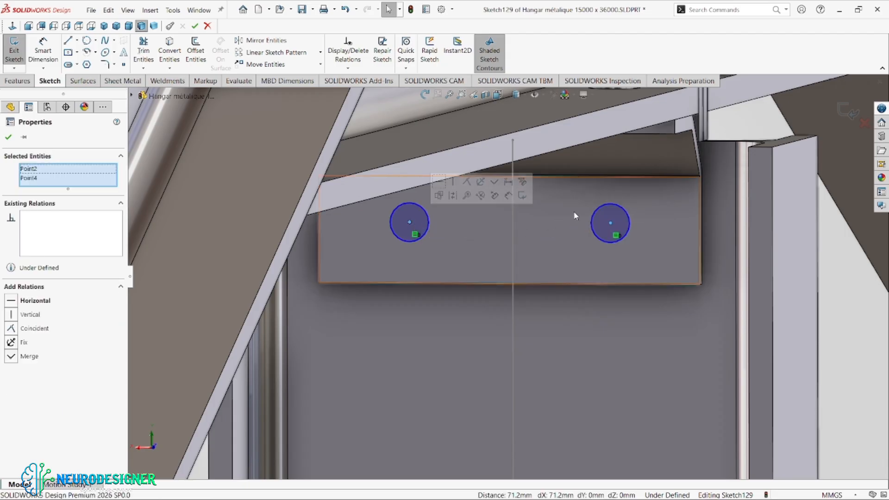
left_click(443, 185)
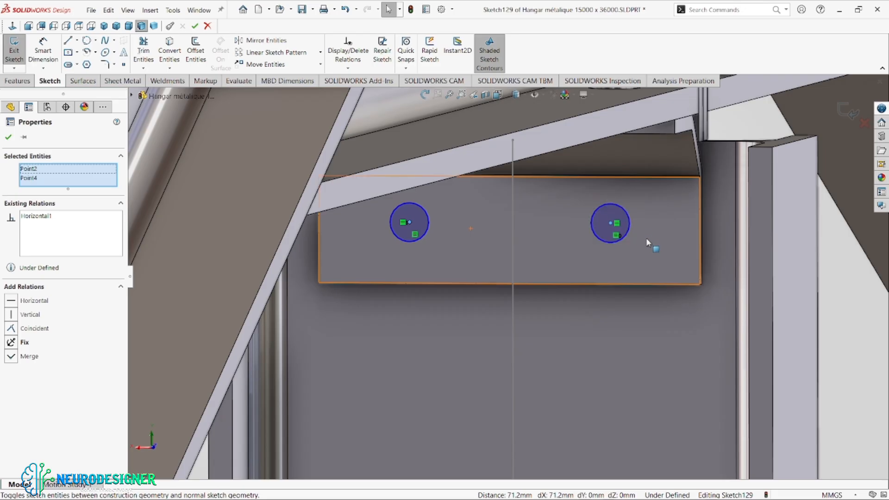
Dimension the diameter of the circle farther from the sloping haunch flange as 18 mm
right_click_drag(646, 238, 645, 185)
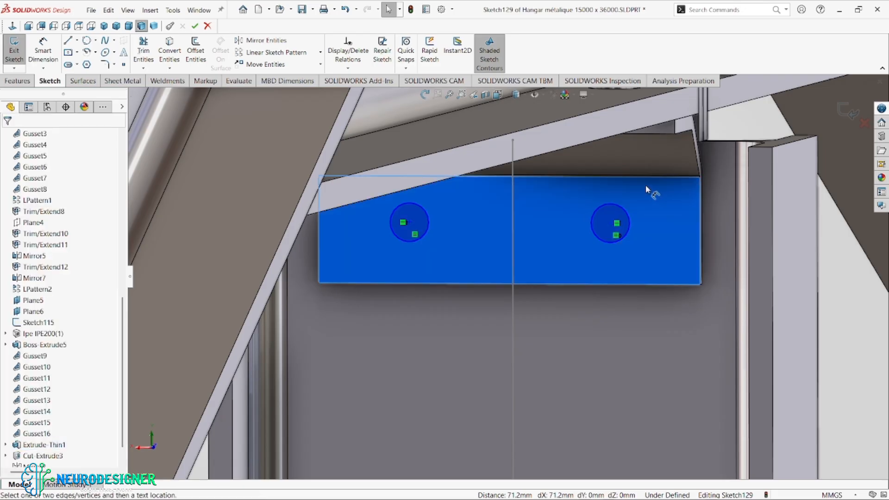
left_click(628, 238)
left_click(610, 335)
type("1")
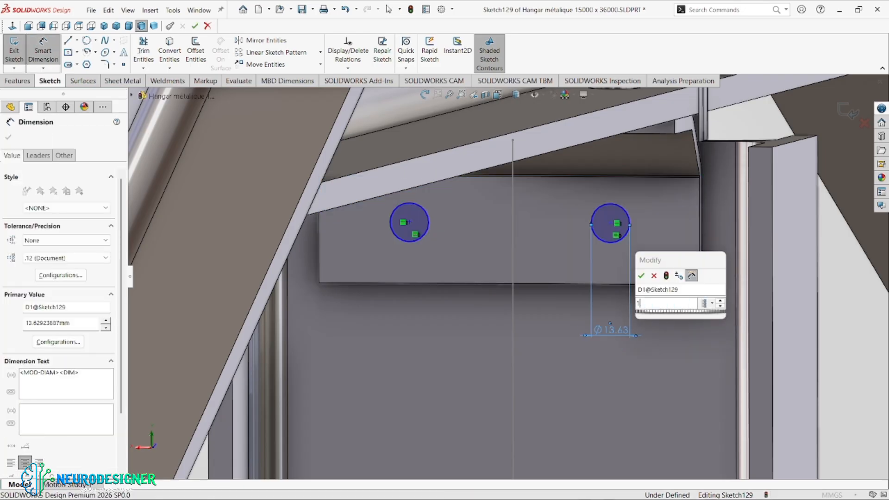
type("8")
key("Return")
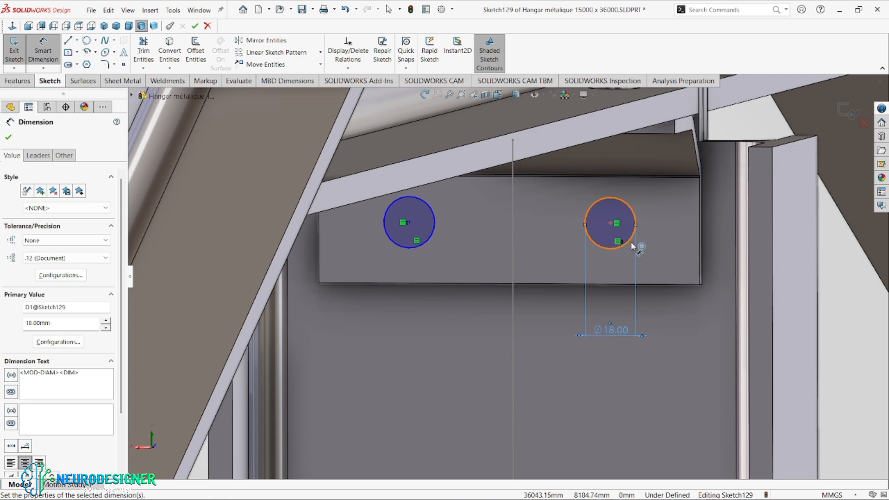
Dimension the circle's centre 20 mm above the lower edge of the bent plate's vertical leg
left_click(629, 239)
left_click(666, 284)
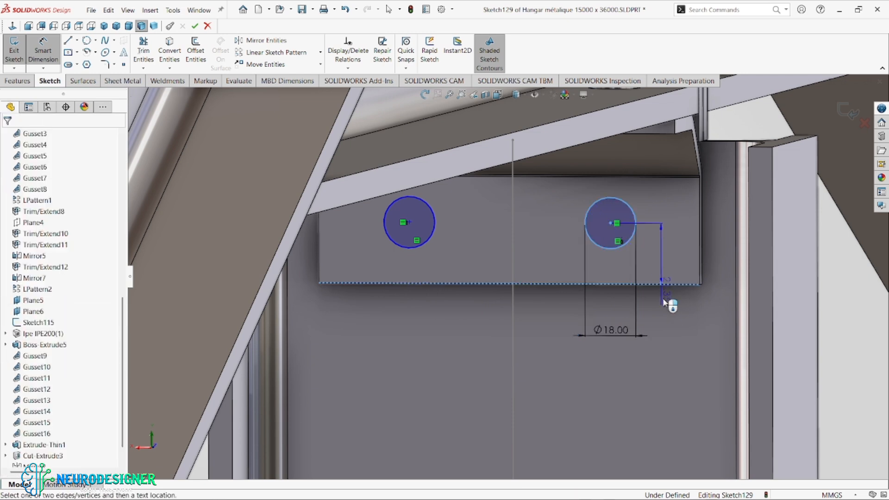
left_click(704, 348)
type("20")
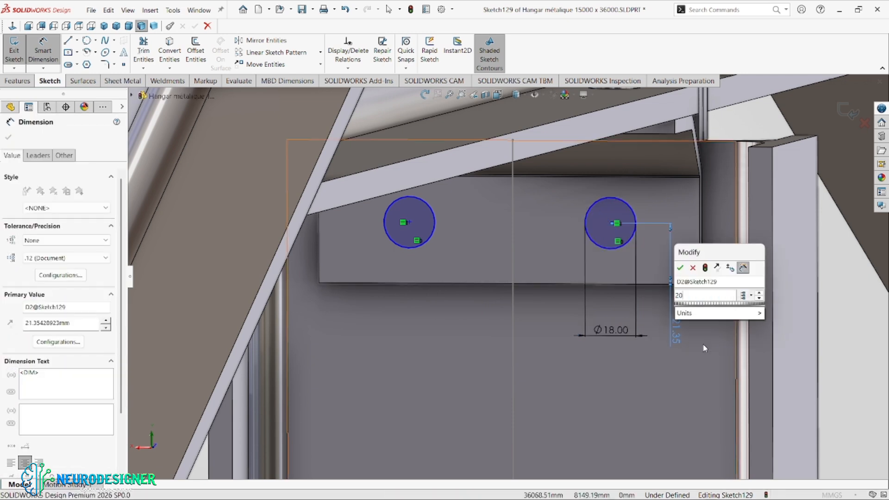
key("Return")
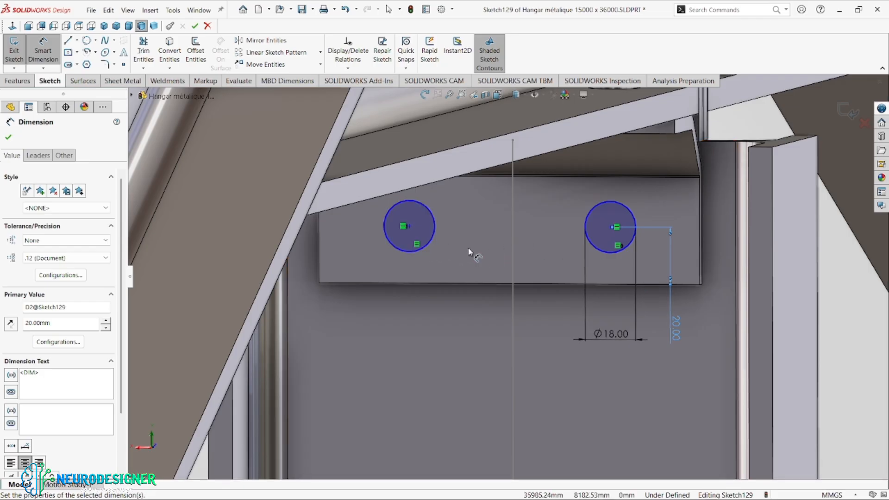
key("Escape")
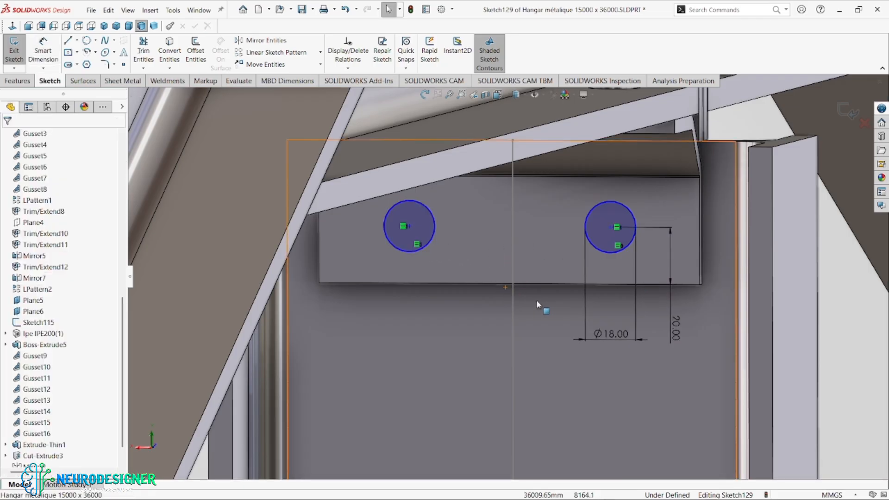
Draw a vertical line between the midpoints of the bent plate's lower and upper edges and convert it to construction geometry
left_click(532, 301)
key("l")
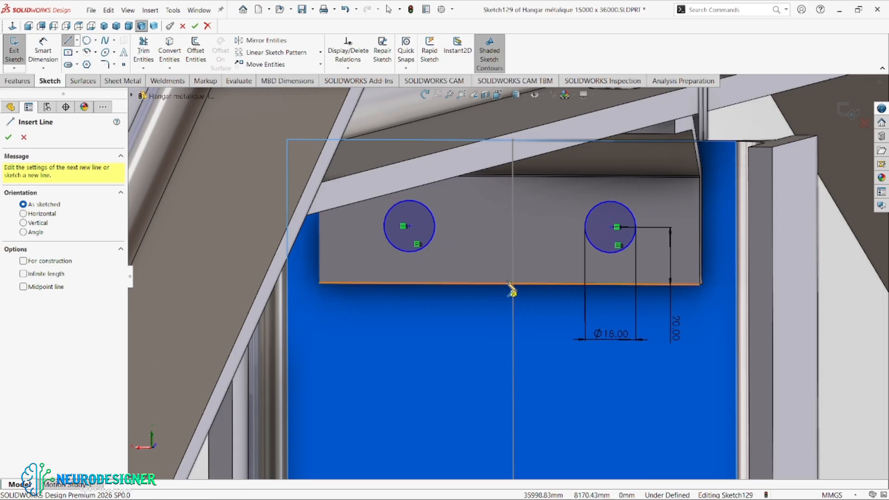
left_click(509, 283)
left_click(513, 177)
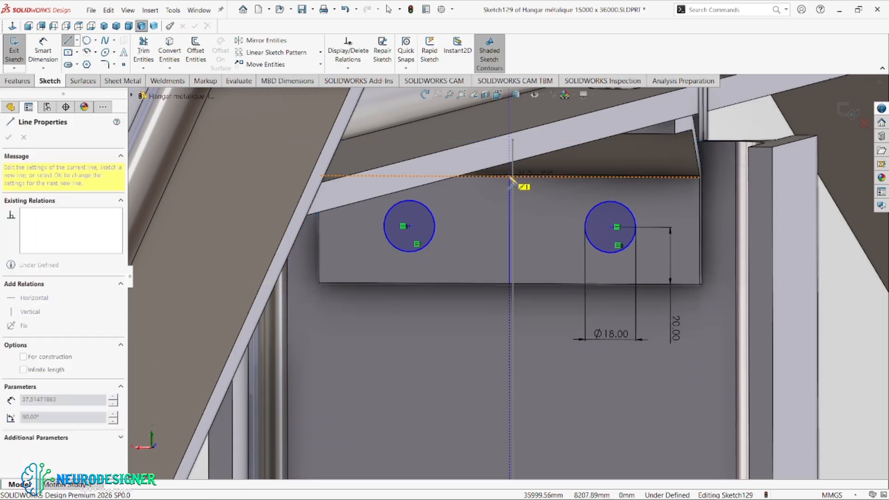
key("Escape")
left_click(510, 236)
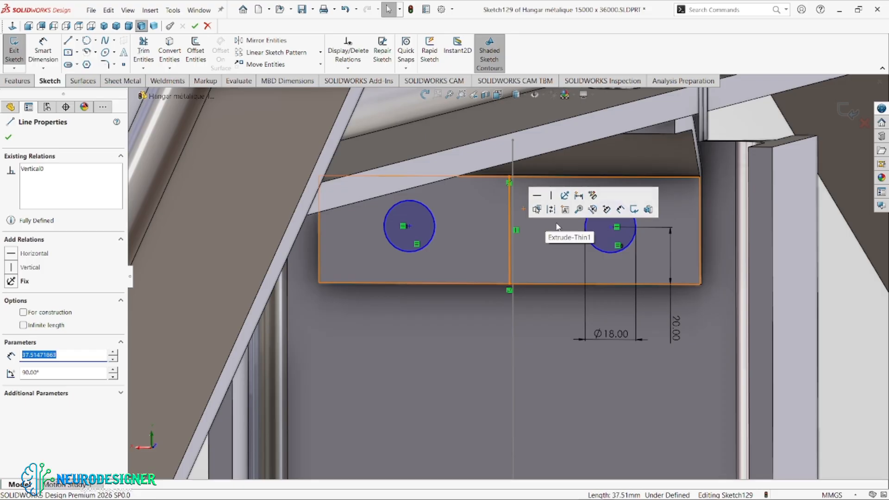
key("Escape")
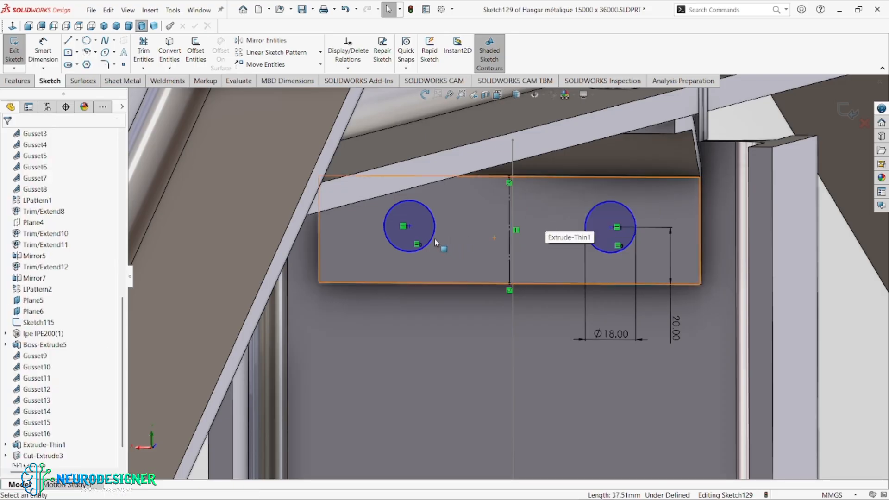
Make the two circles symmetric about the vertical construction line
left_click(435, 241)
left_click(590, 248, "ctrl")
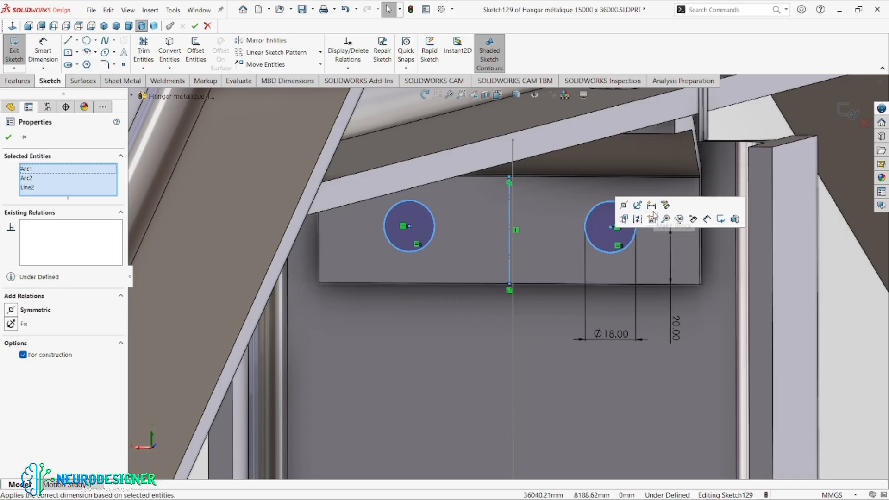
left_click(624, 205)
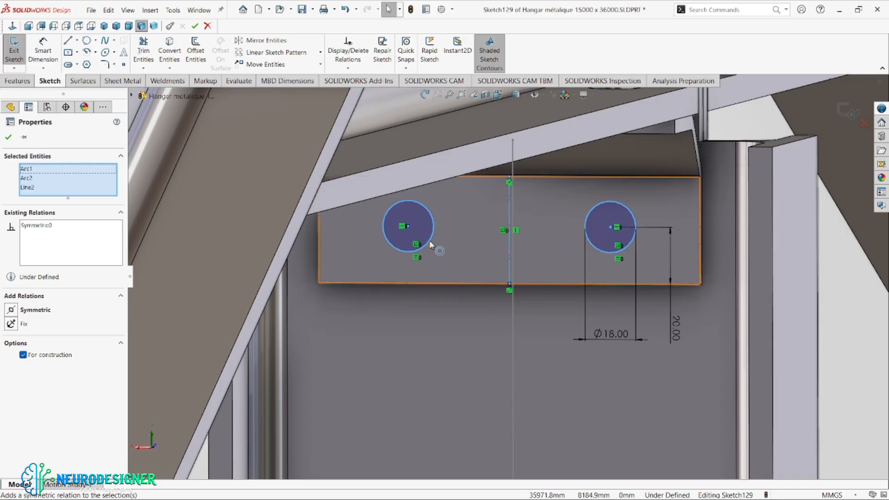
Dimension the distance from the circle's centre to the construction line as 135/4 mm
right_click_drag(448, 342, 446, 290)
left_click(419, 253)
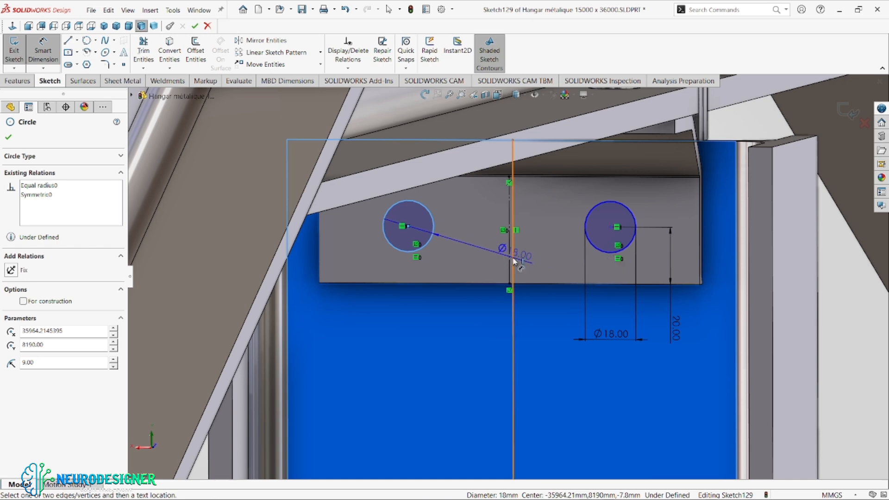
left_click(511, 262)
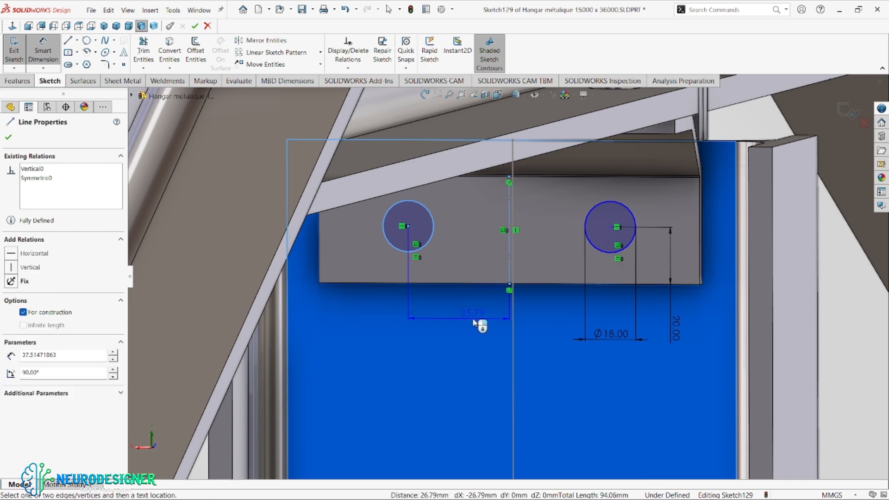
scroll(474, 320, "up", 2)
left_click(480, 301)
type("13")
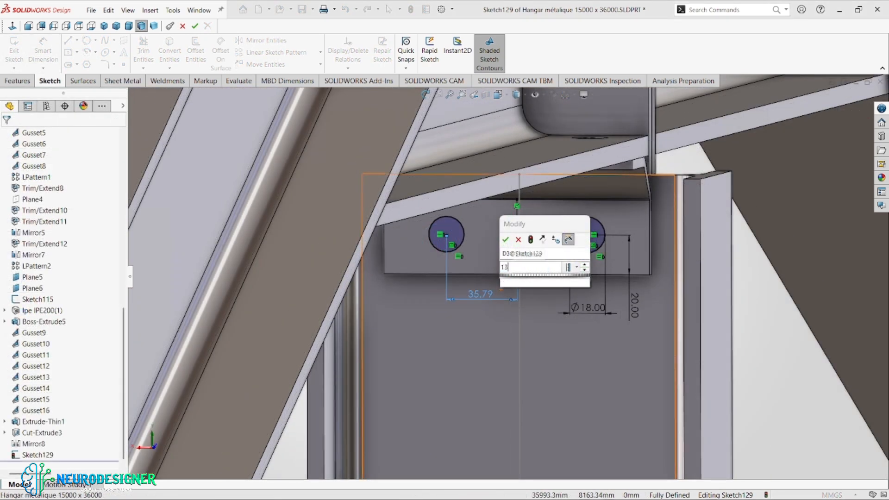
type("5/4")
key("Return")
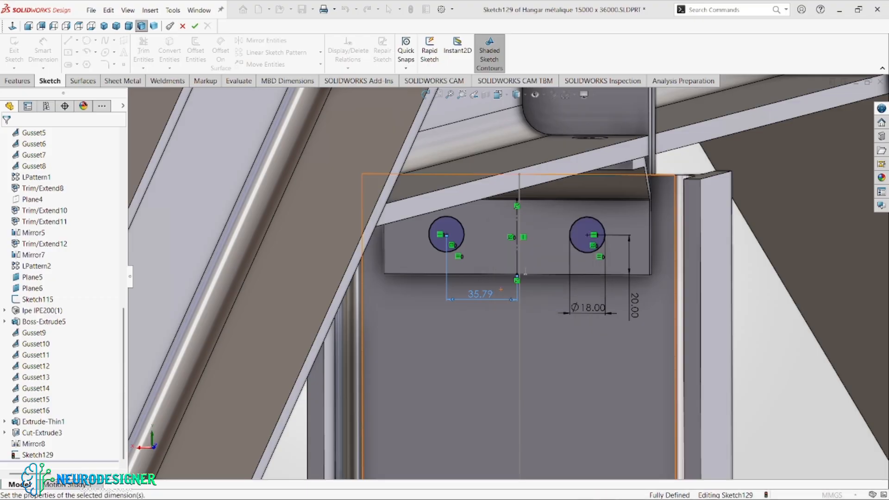
Cut-extrude the two circles with a blind depth of 20 mm through the bent plate's vertical leg
scroll(529, 267, "up", 3)
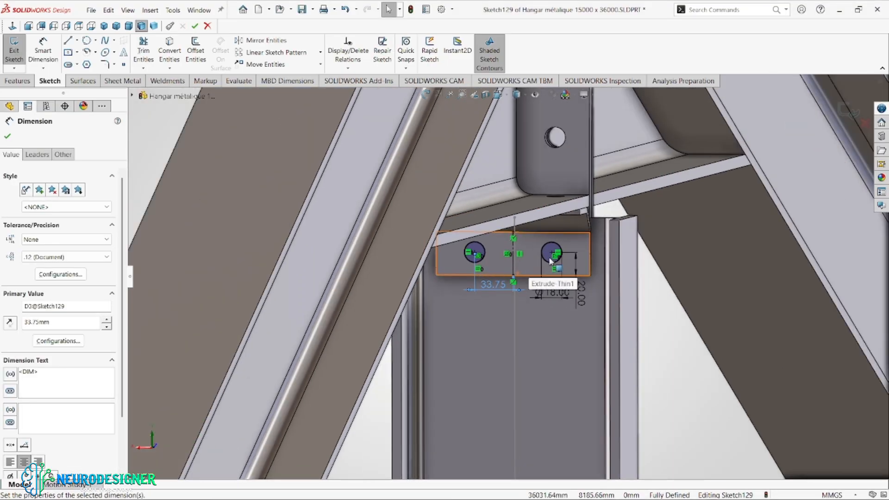
middle_click_drag(403, 262, 588, 261)
scroll(648, 261, "up", 2)
scroll(695, 261, "up", 1)
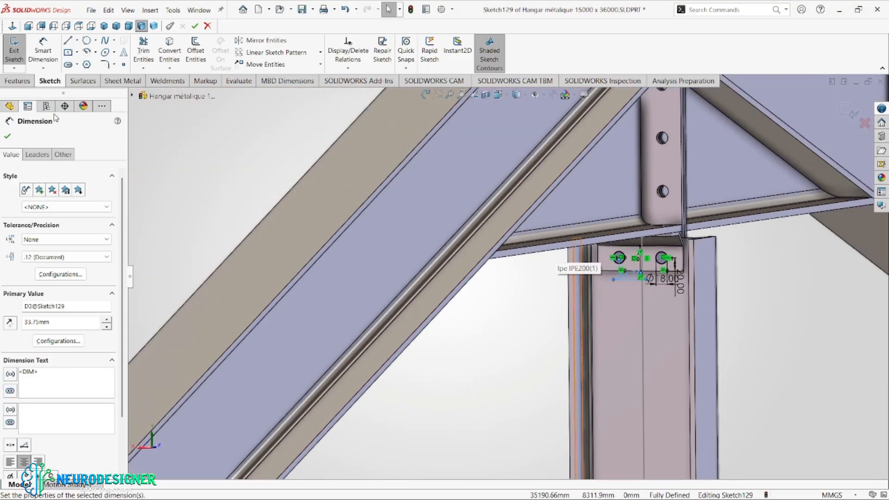
left_click(17, 82)
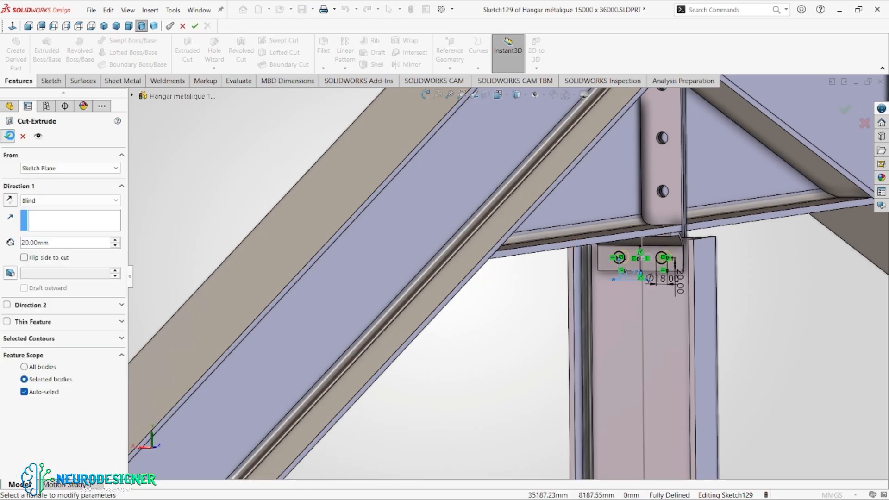
left_click(9, 136)
Examine the bolt holes of the bent-plate connection and the ridge joint above the gable post from several angles
scroll(681, 264, "down", 2)
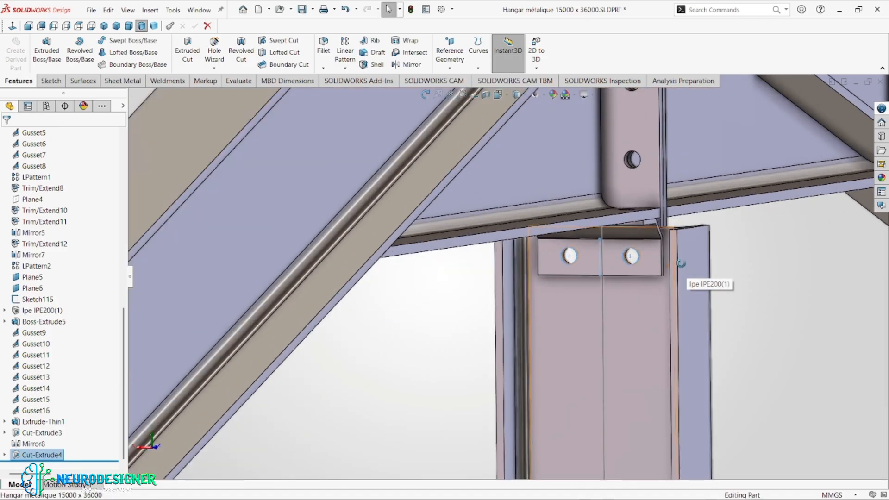
middle_click_drag(681, 263, 671, 288)
scroll(669, 283, "up", 3)
middle_click_drag(649, 234, 546, 294)
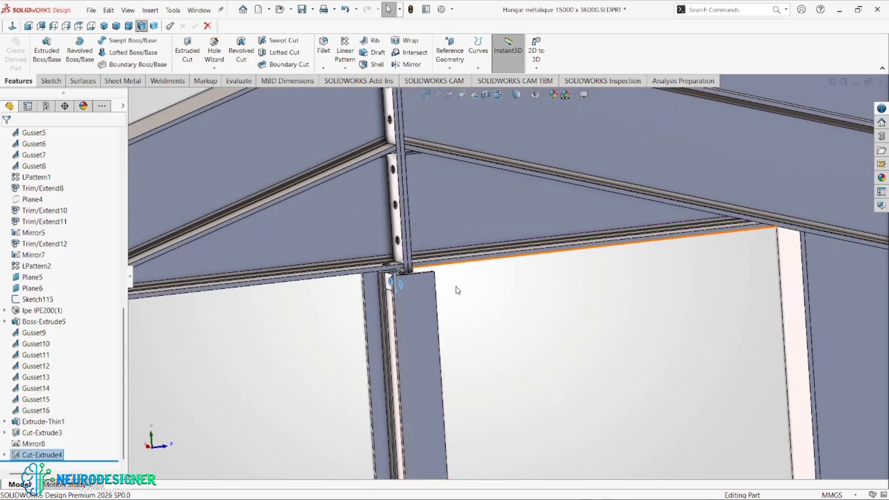
scroll(412, 262, "down", 4)
scroll(467, 297, "up", 1)
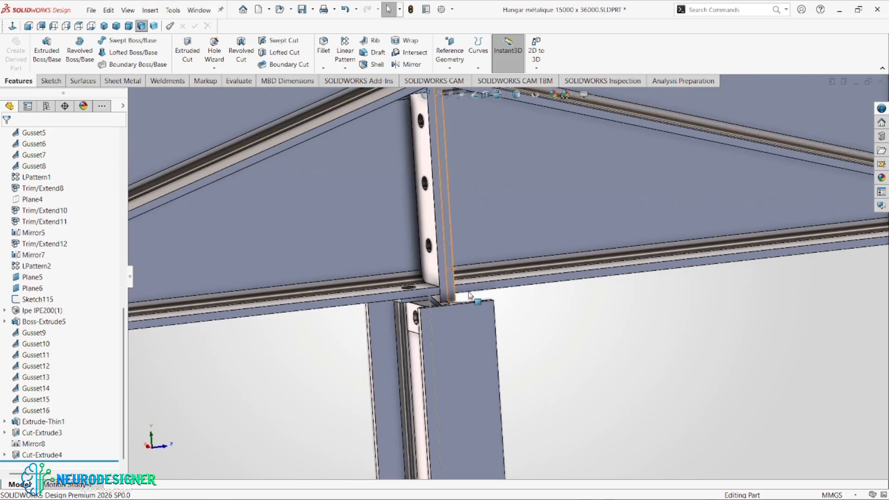
mouse_move(469, 298)
middle_mouse_down()
mouse_move(477, 308)
mouse_move(469, 286)
middle_mouse_up()
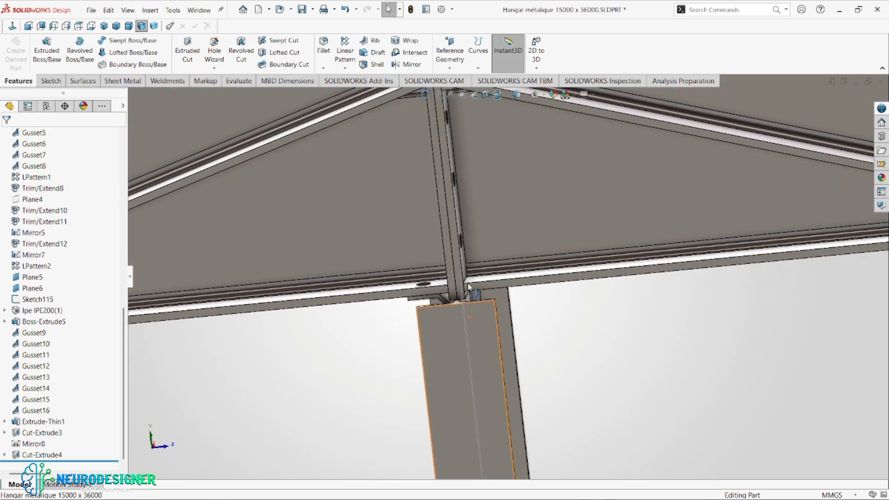
middle_click_drag(217, 335, 666, 317)
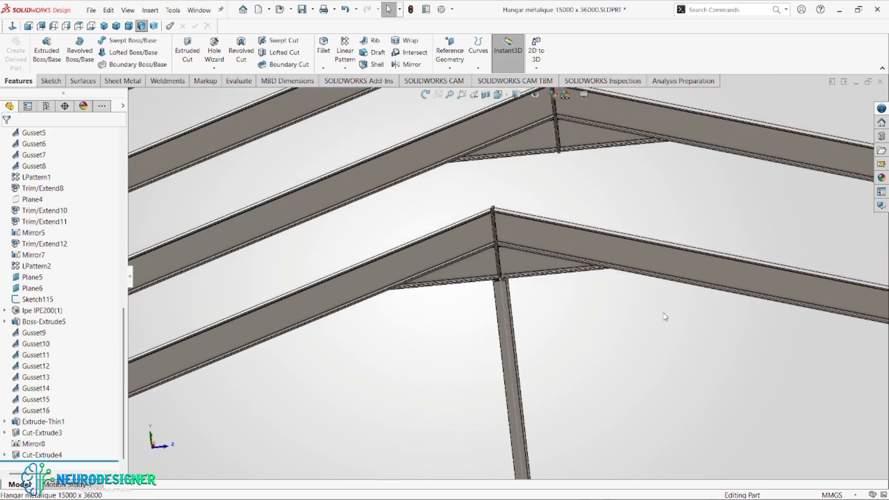
scroll(521, 275, "down", 2)
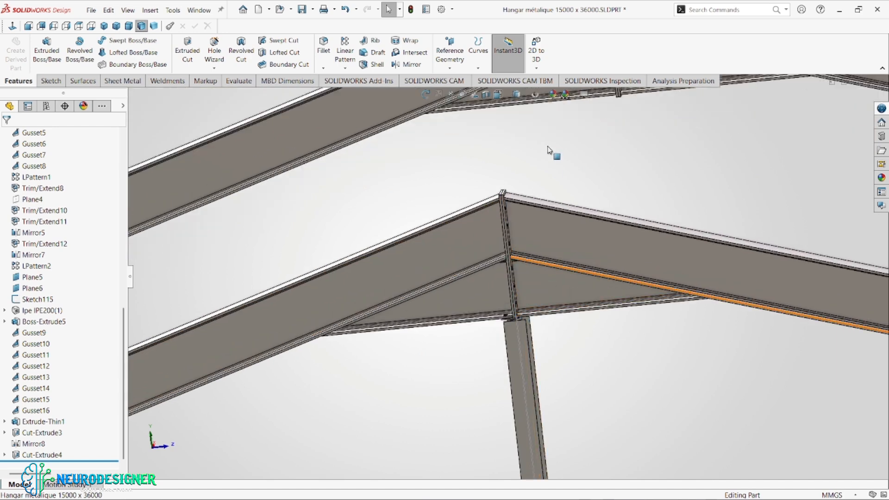
Mirror the bent-plate body at the gable post about the Front Plane, without merging solids
scroll(34, 213, "up", 15)
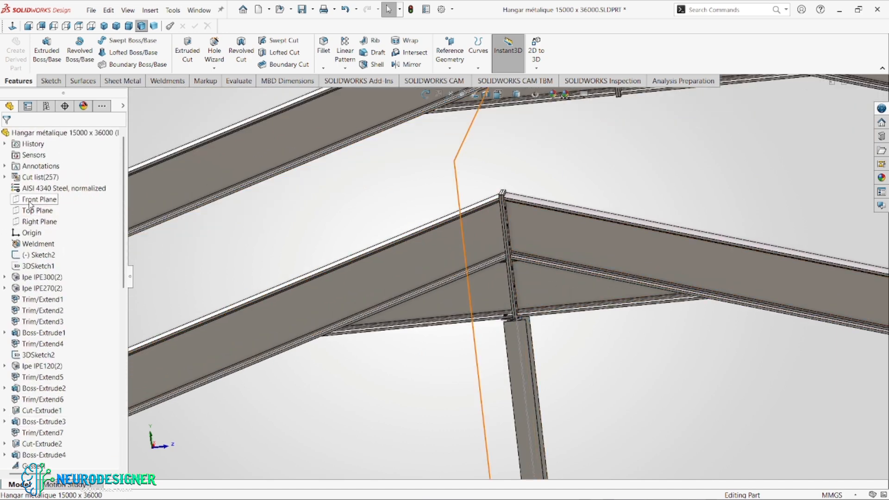
left_click(29, 201)
left_click(410, 65)
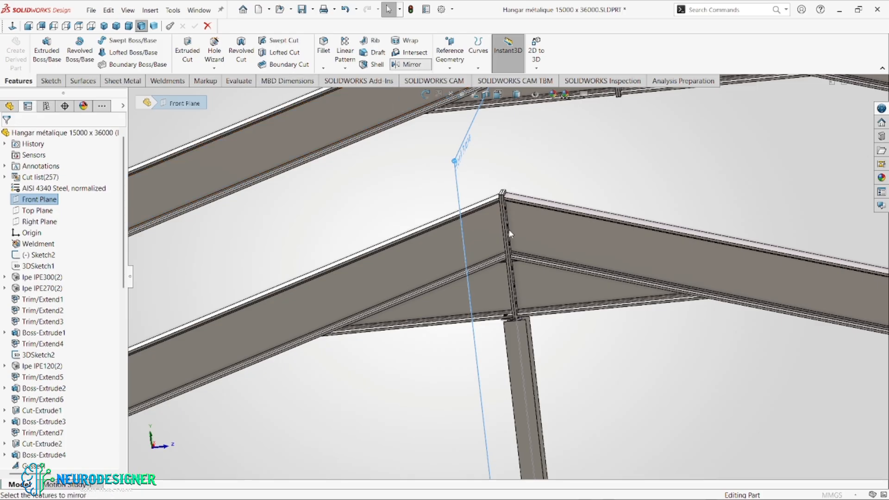
scroll(516, 321, "down", 3)
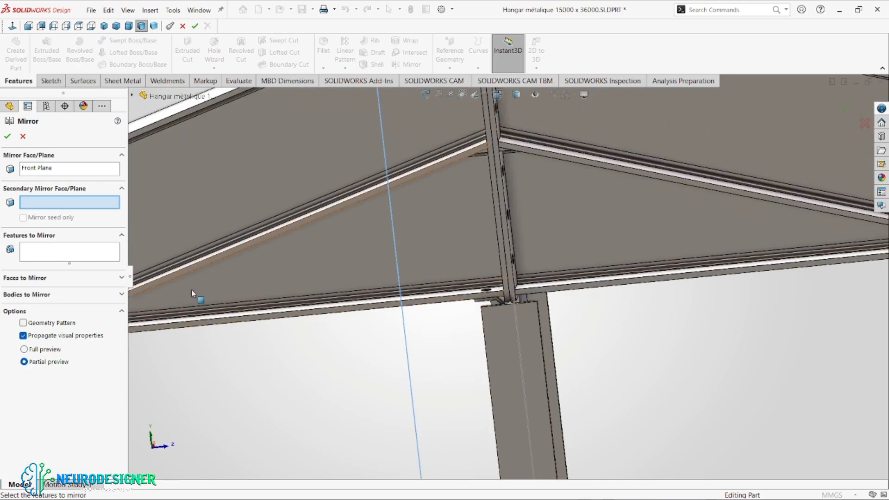
middle_click_drag(506, 320, 539, 317)
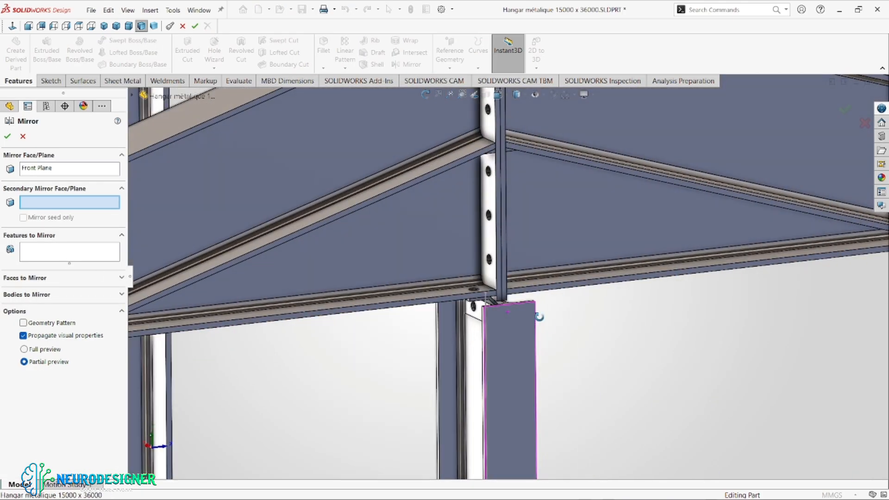
scroll(515, 308, "down", 3)
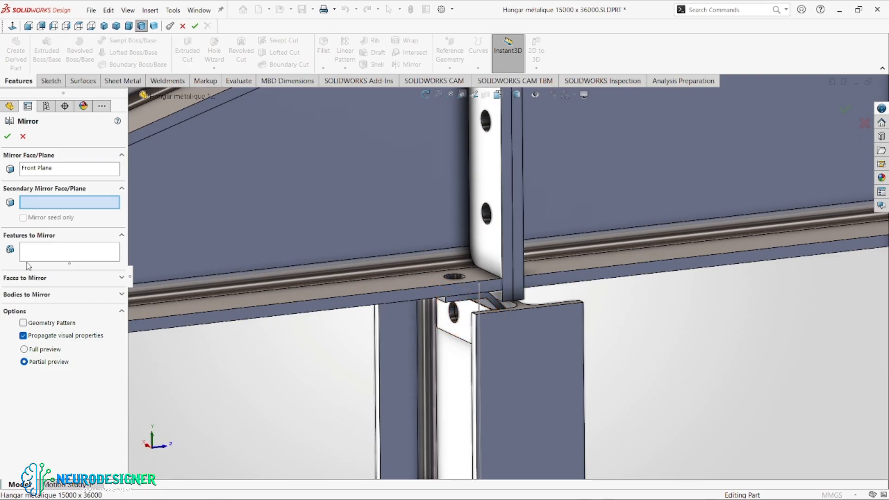
left_click(27, 278)
left_click(60, 330)
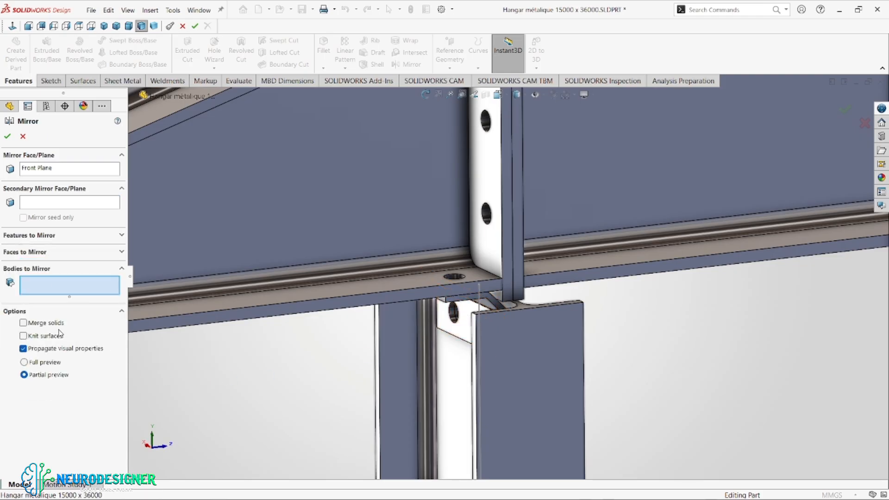
left_click(469, 338)
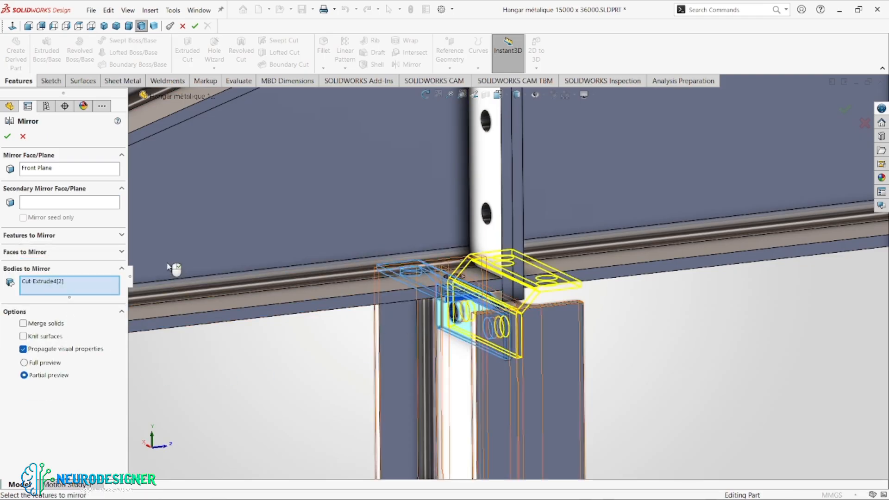
left_click(7, 136)
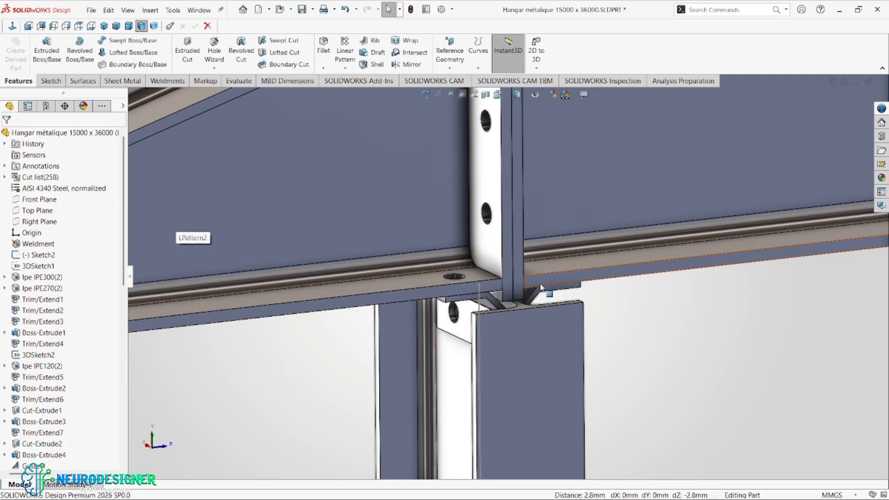
Mirror the flange bolt-hole features Cut-Extrude3 and Mirror8 about the Front Plane, replacing the preselected Mirror9 as the feature to mirror
middle_click_drag(541, 287, 442, 129)
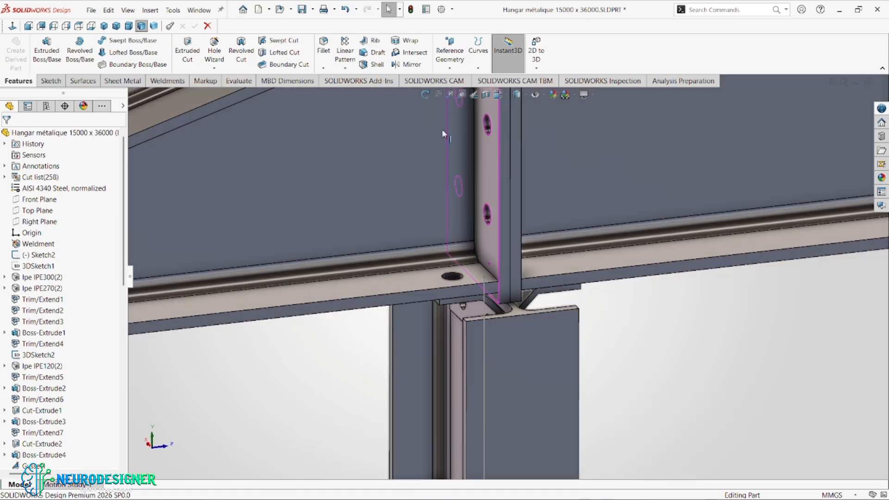
left_click(403, 67)
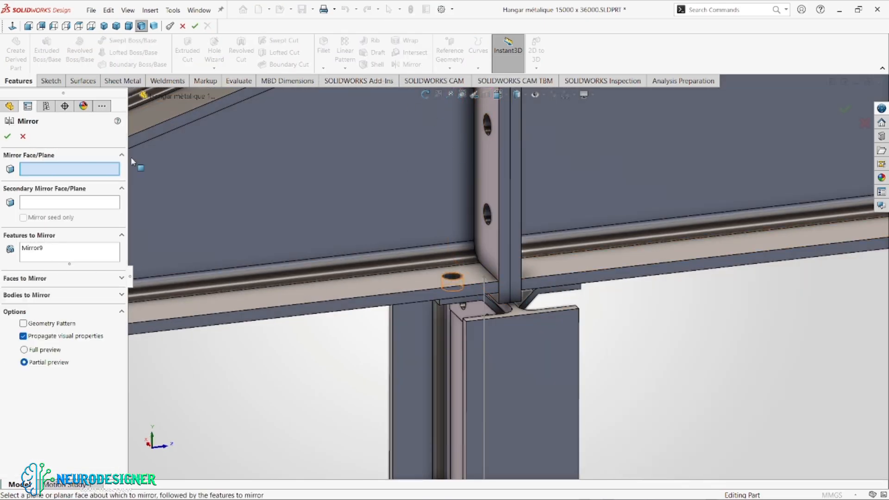
left_click(141, 96)
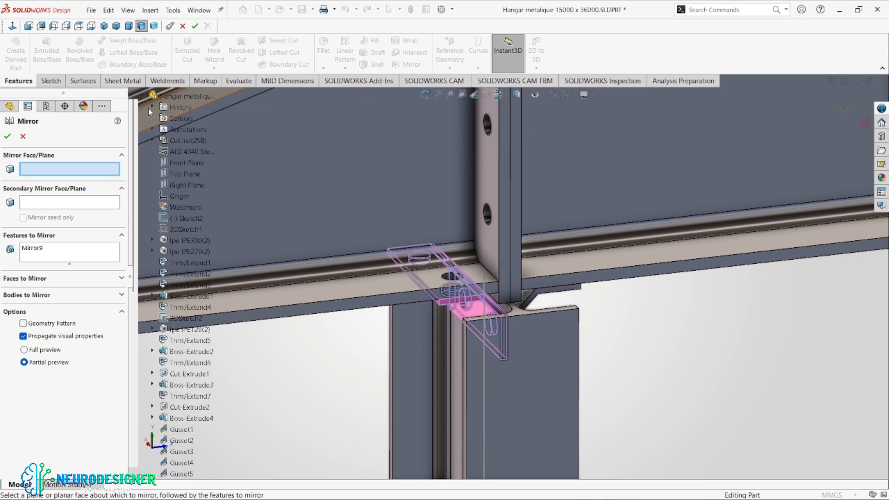
left_click(184, 163)
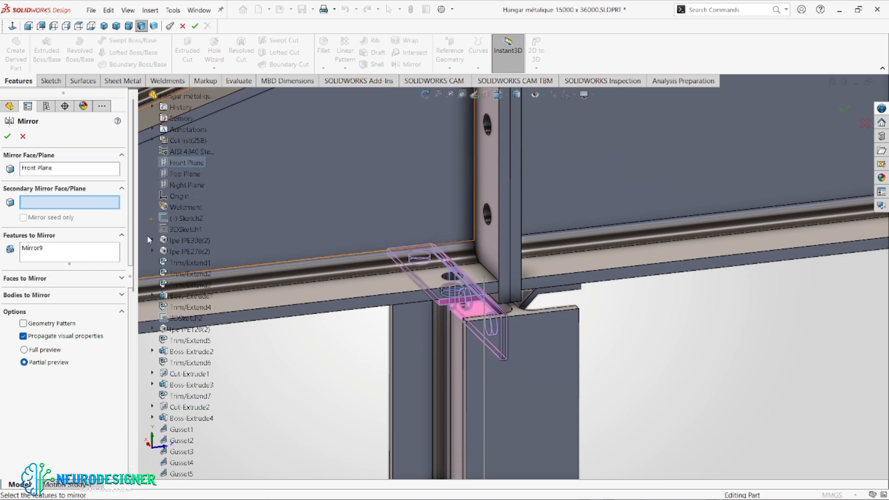
left_click(46, 253)
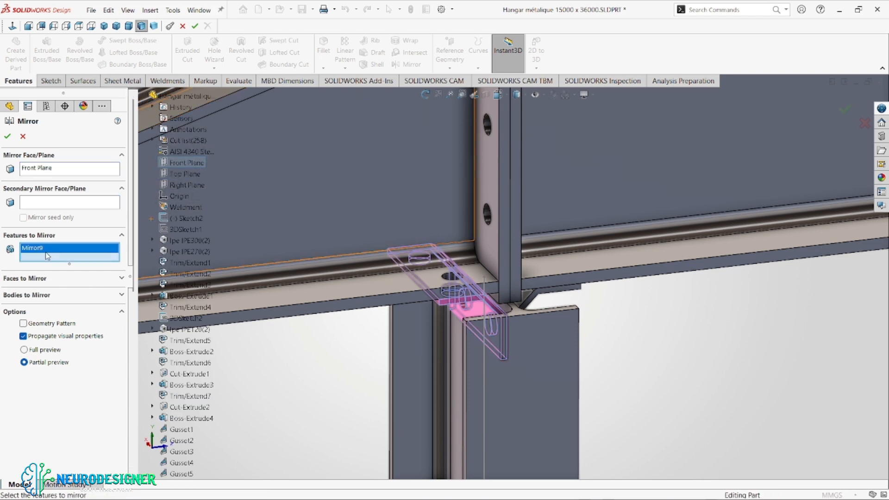
right_click(46, 253)
left_click(77, 263)
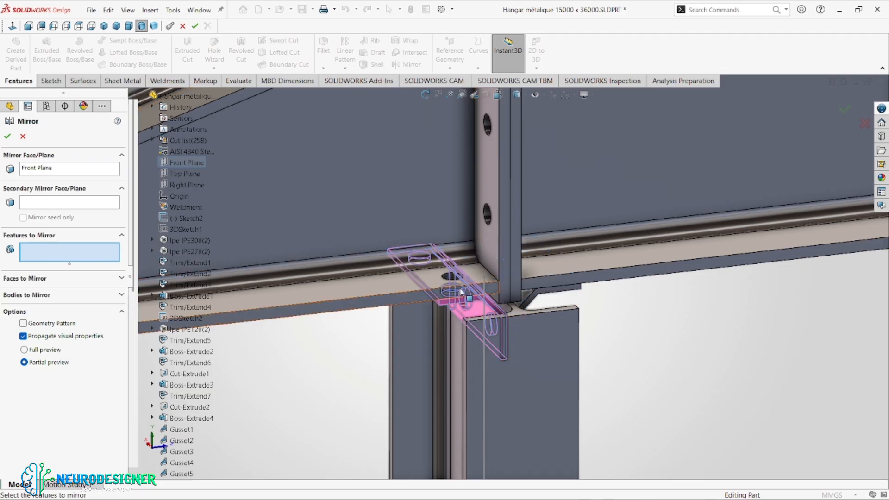
left_click(454, 278)
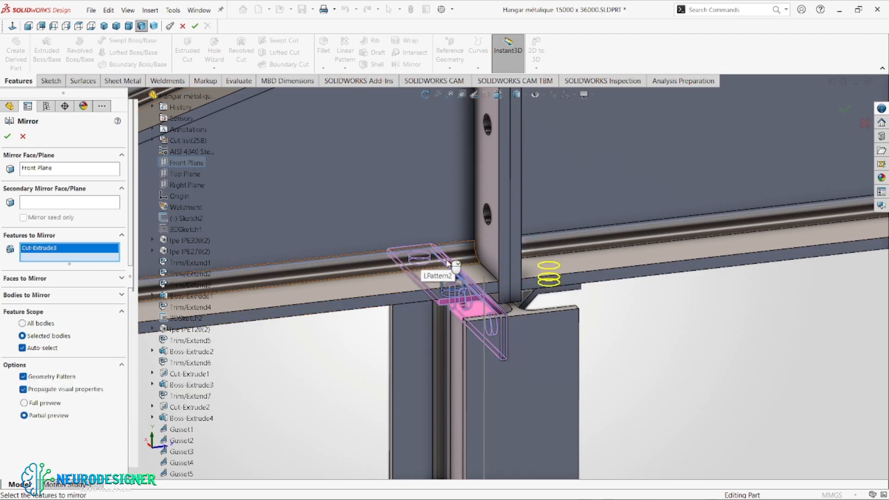
middle_click_drag(448, 263, 523, 380)
scroll(505, 268, "down", 6)
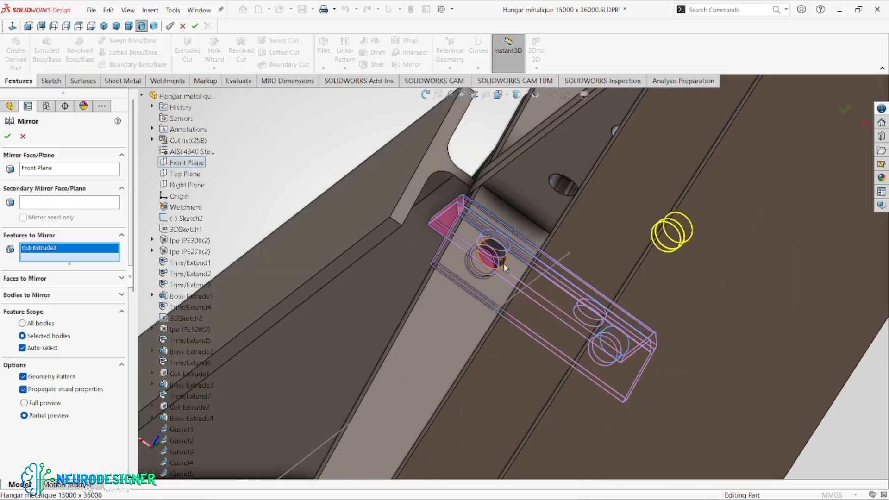
scroll(505, 268, "down", 4)
left_click(505, 259)
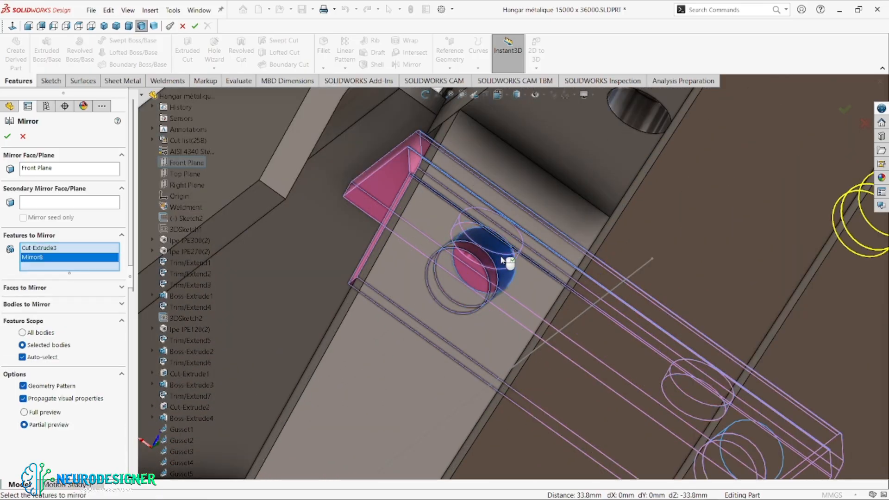
scroll(502, 266, "up", 10)
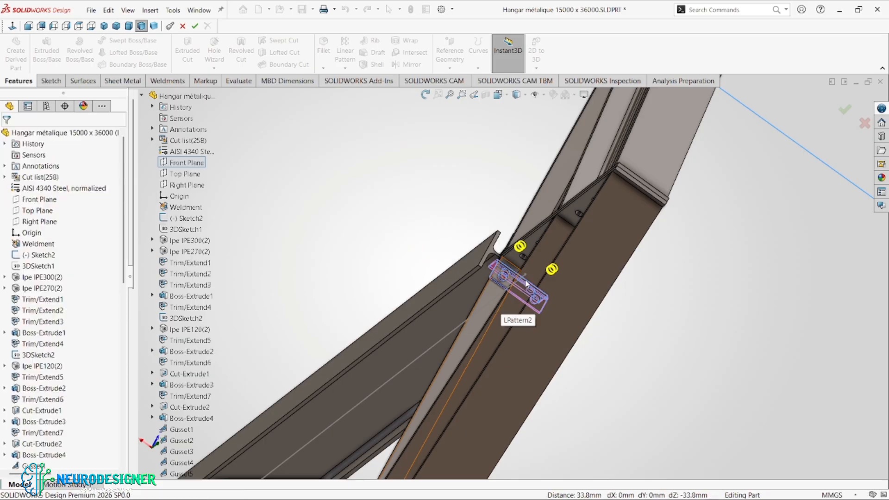
scroll(542, 273, "up", 5)
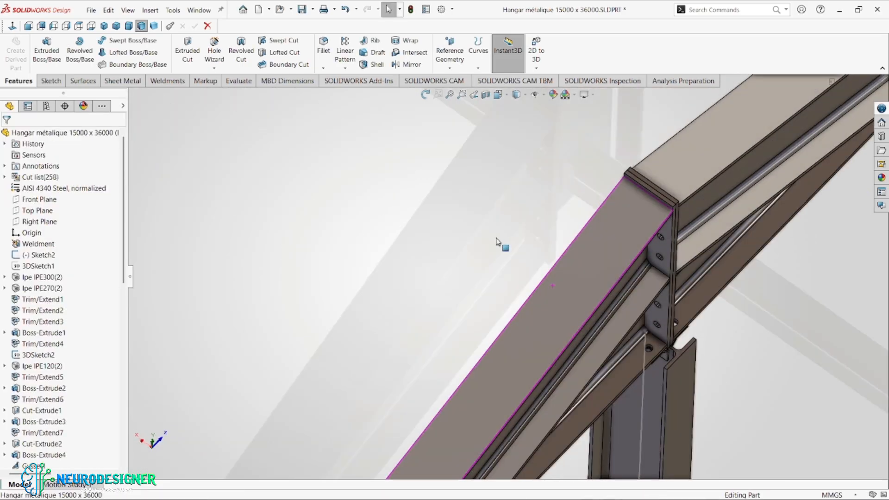
Examine the mirrored bent plate and flange holes on both sides of the gable post from below
middle_click_drag(502, 244, 729, 301)
scroll(635, 301, "down", 10)
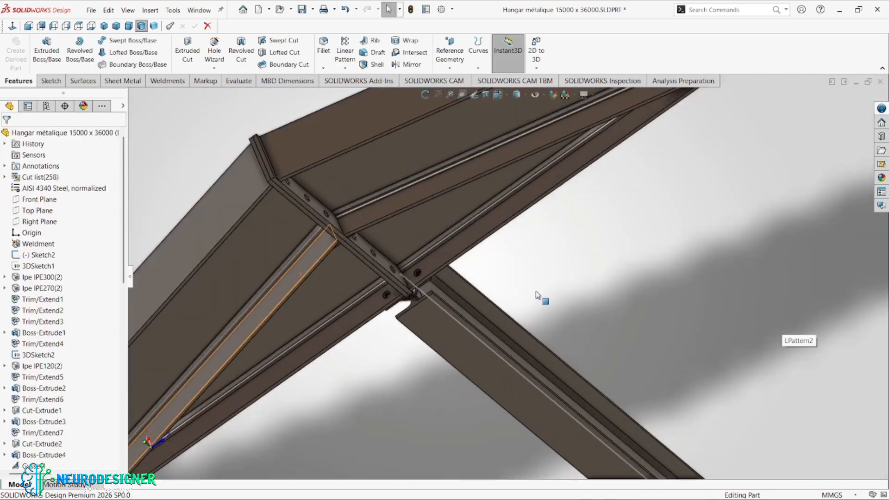
middle_click_drag(236, 254, 299, 283)
scroll(372, 271, "down", 3)
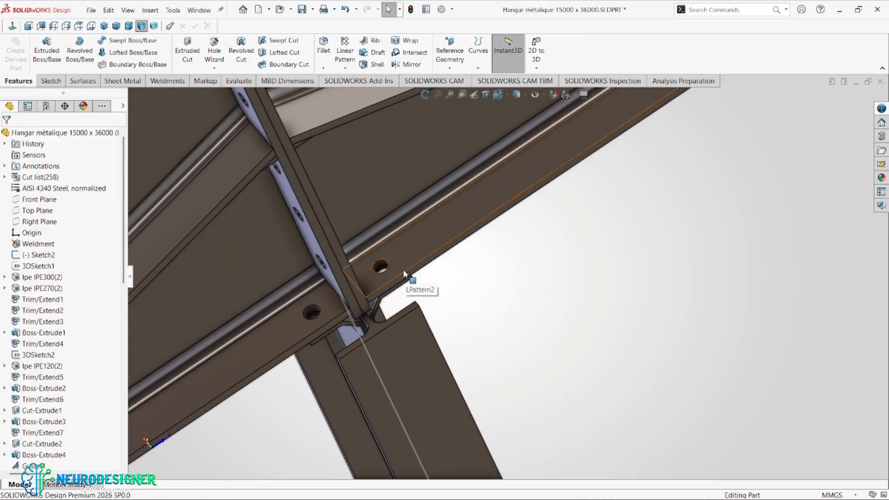
left_click(505, 276)
scroll(504, 276, "up", 3)
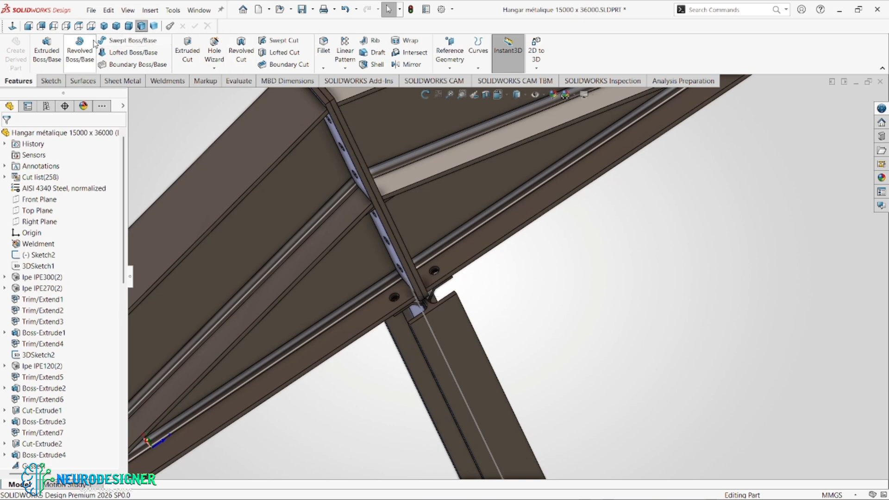
View the whole hangar in dimetric orientation and examine the frames' rafters and ridge joints up close
left_click(128, 25)
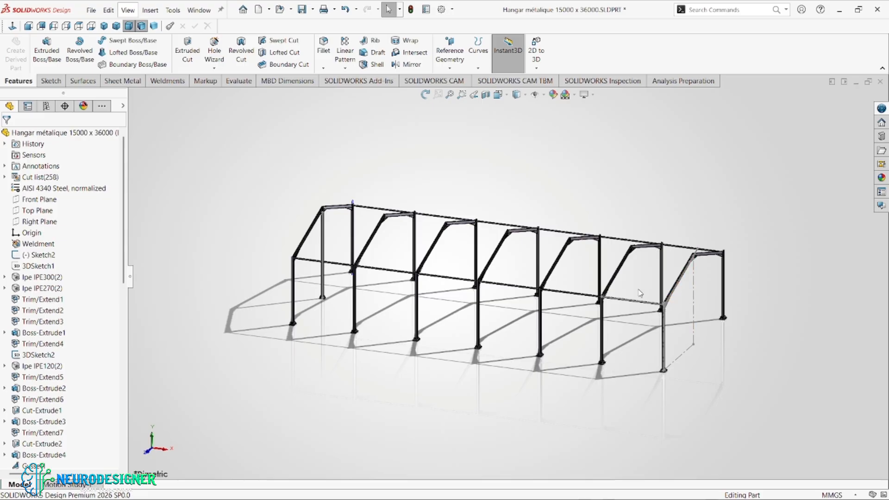
scroll(639, 293, "down", 2)
scroll(558, 266, "down", 2)
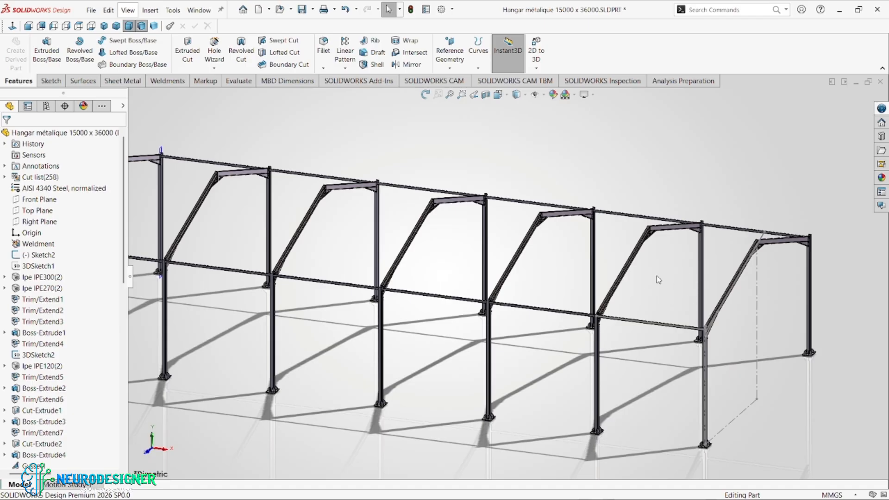
scroll(650, 264, "down", 3)
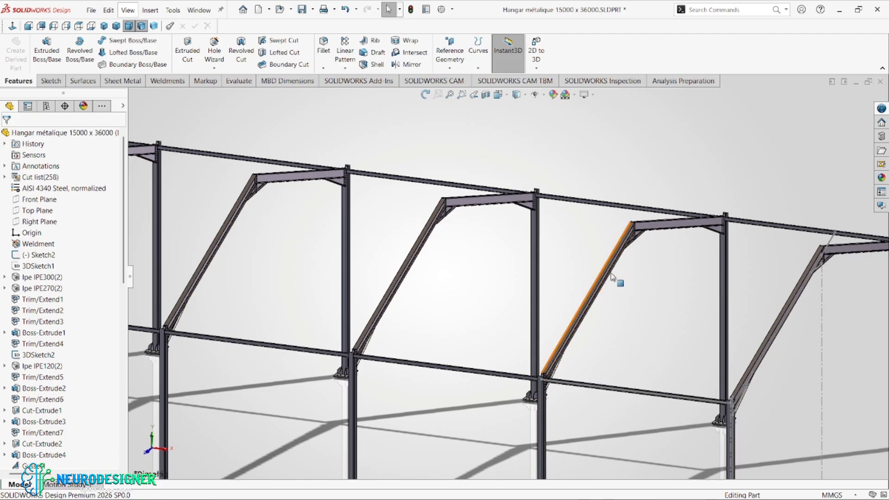
scroll(633, 234, "down", 1)
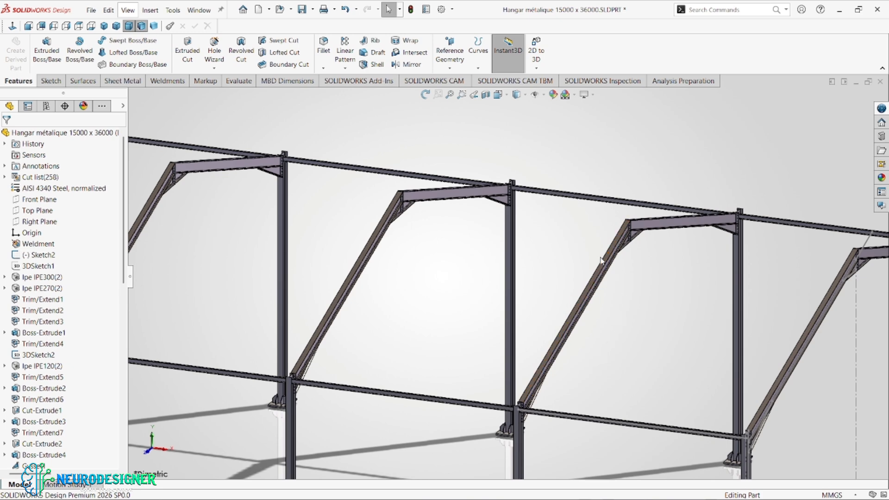
scroll(601, 261, "down", 5)
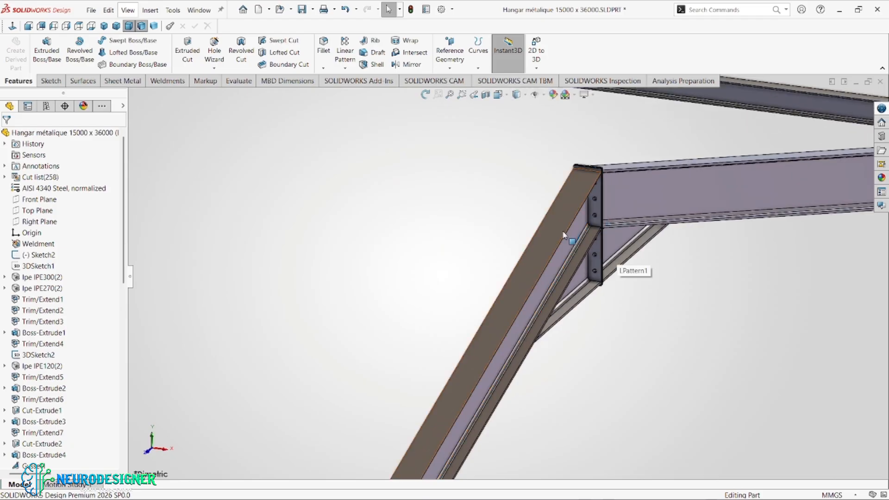
scroll(563, 234, "up", 5)
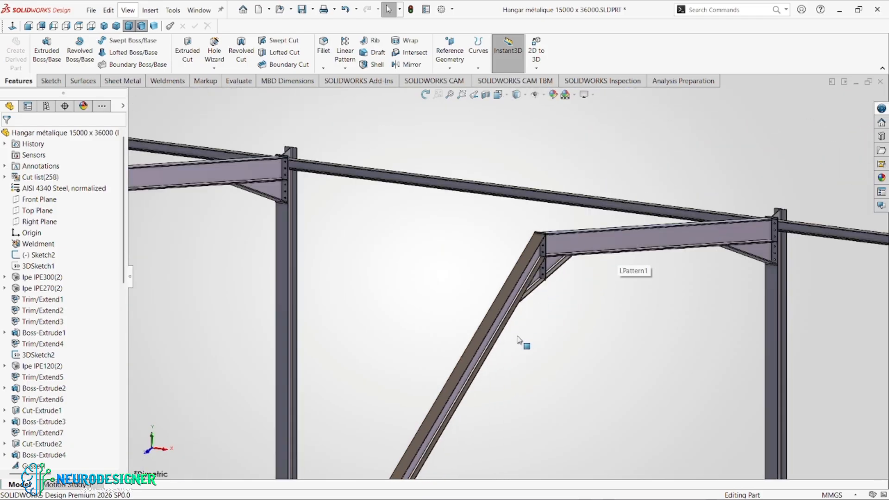
scroll(514, 345, "up", 2)
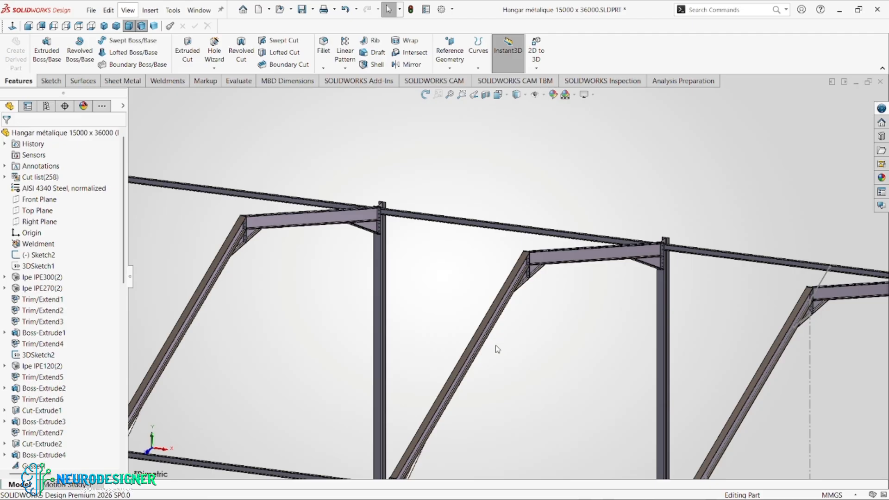
Open a new sketch on the top flange face of the end frame's IPE270 rafter beside the ridge joint
scroll(516, 347, "up", 3)
scroll(562, 343, "down", 3)
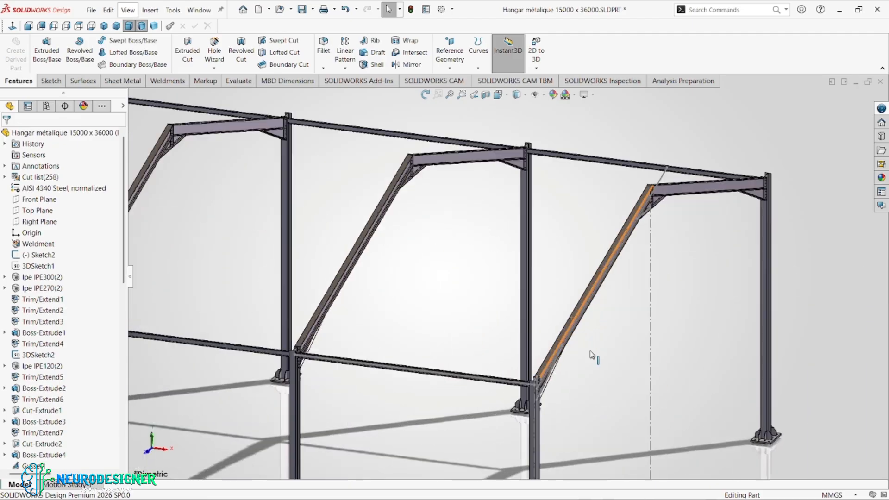
scroll(620, 229, "down", 3)
scroll(640, 190, "up", 2)
scroll(639, 190, "down", 2)
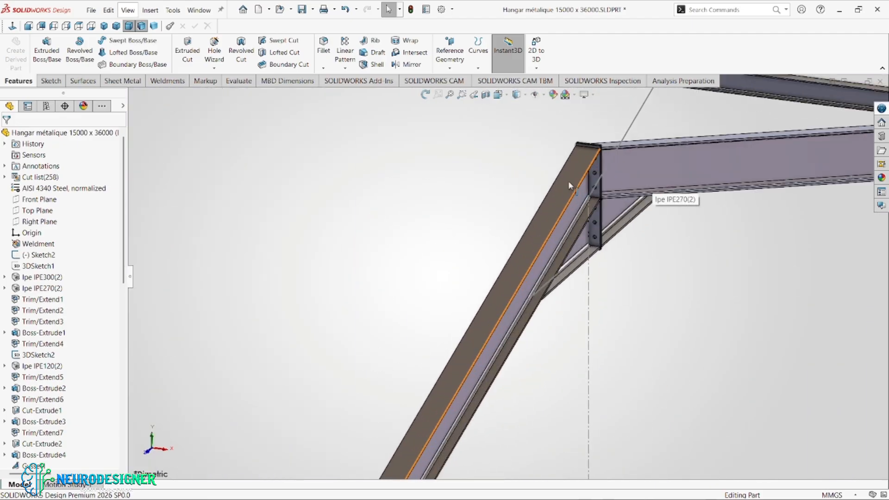
left_click(578, 186)
left_click(598, 155)
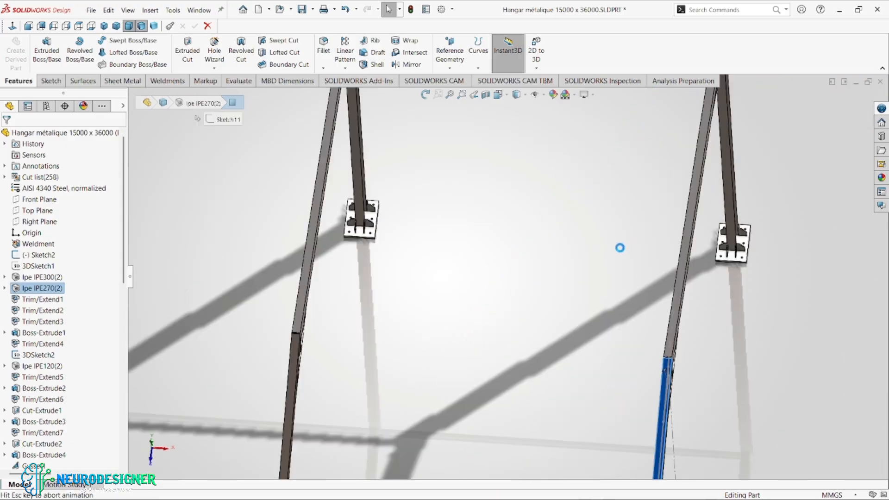
Sketch a horizontal line about 12000 mm long from the end rafter's centreline near the ridge joint across two bays to the third frame's rafter
scroll(722, 297, "down", 2)
right_click_drag(774, 267, 708, 273)
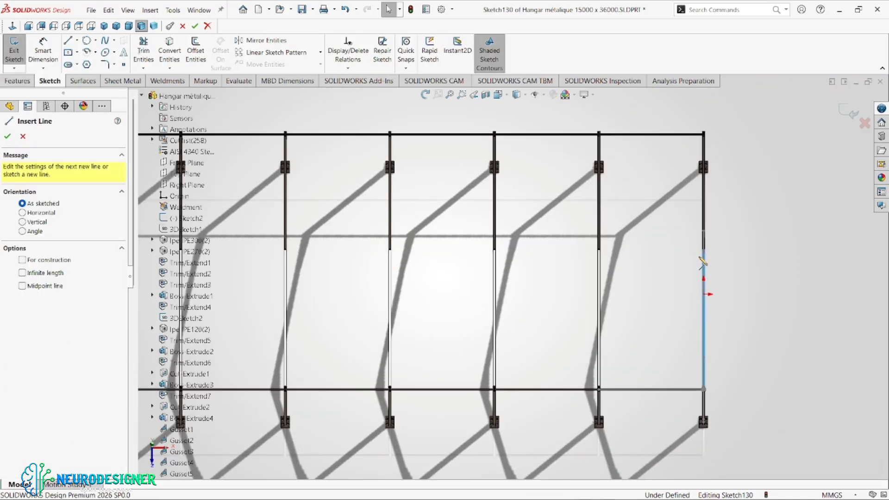
scroll(679, 262, "down", 3)
scroll(679, 261, "down", 5)
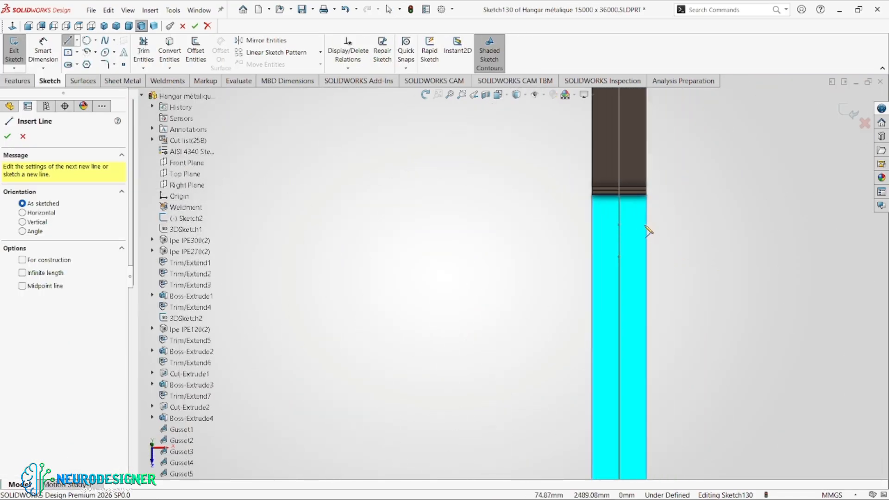
left_click(619, 226)
left_click(620, 237)
scroll(533, 247, "up", 5)
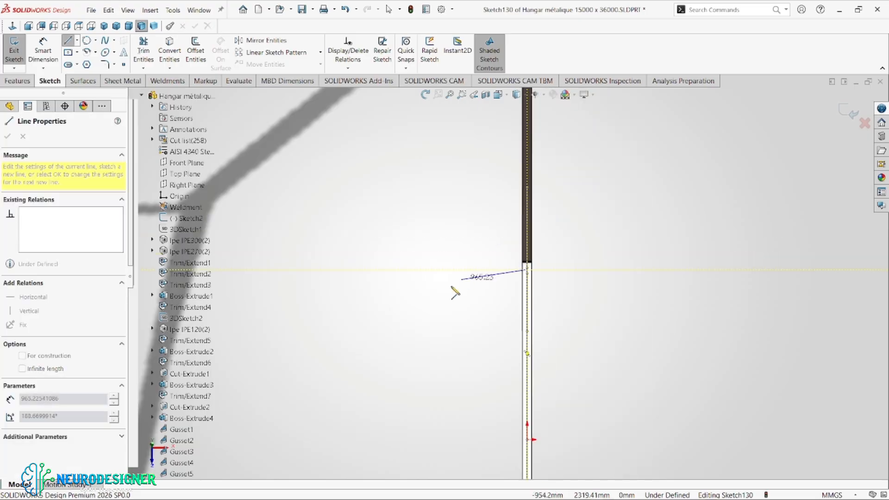
scroll(456, 292, "up", 5)
scroll(477, 278, "down", 10)
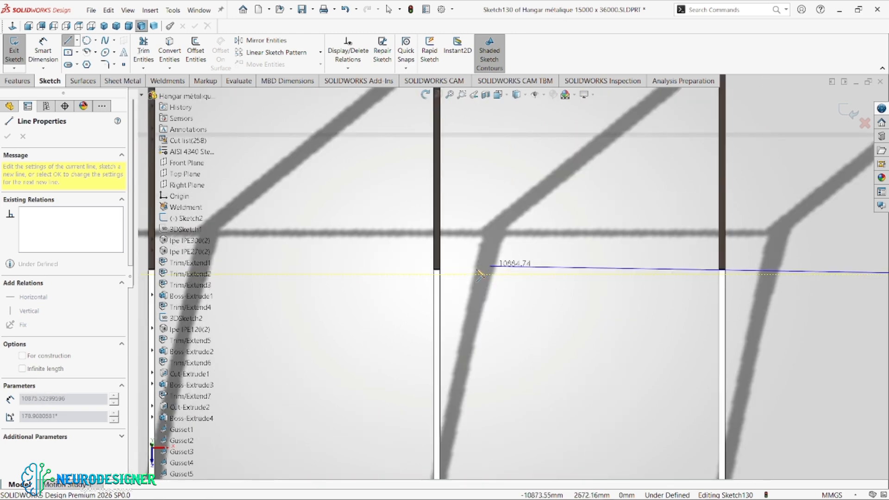
scroll(463, 275, "down", 3)
scroll(395, 288, "down", 3)
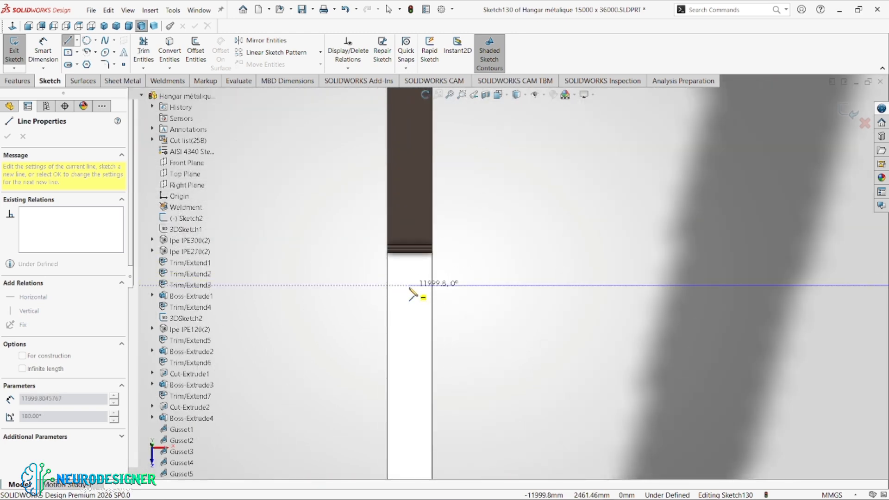
left_click(409, 286)
key("Escape")
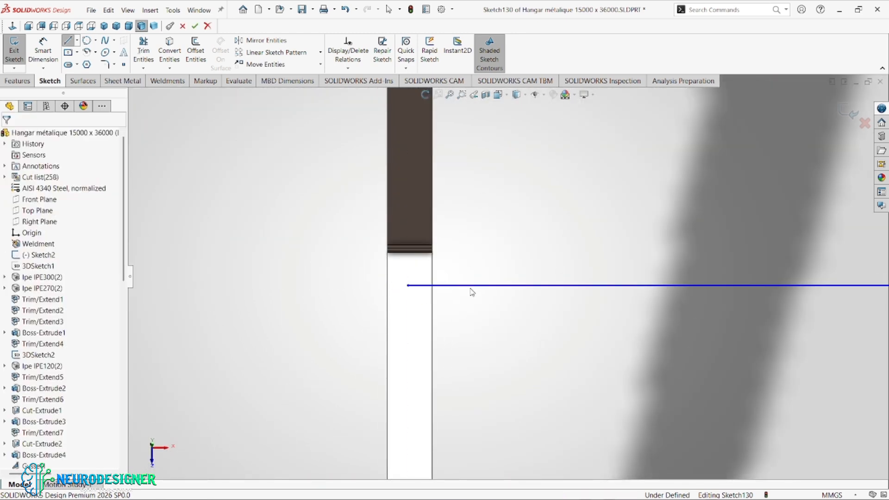
Align the line's free endpoint vertically with the midpoint of the ridge plate edge on the third frame
scroll(509, 285, "up", 3)
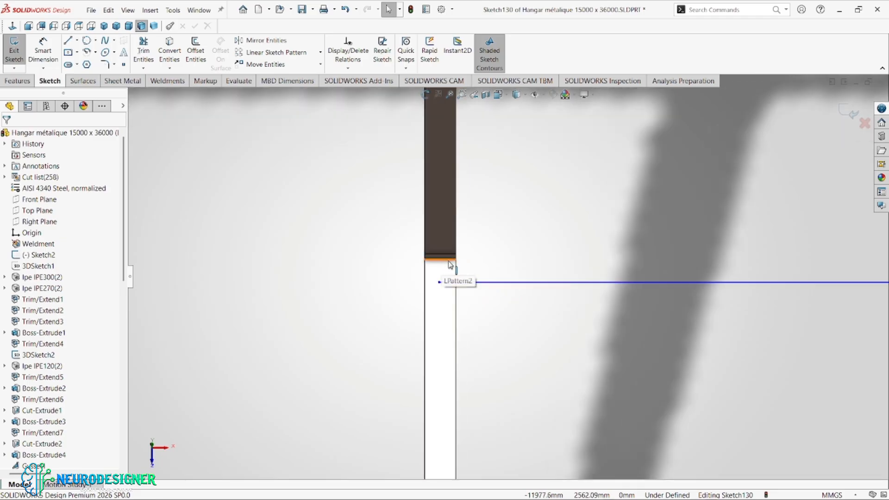
scroll(449, 265, "down", 6)
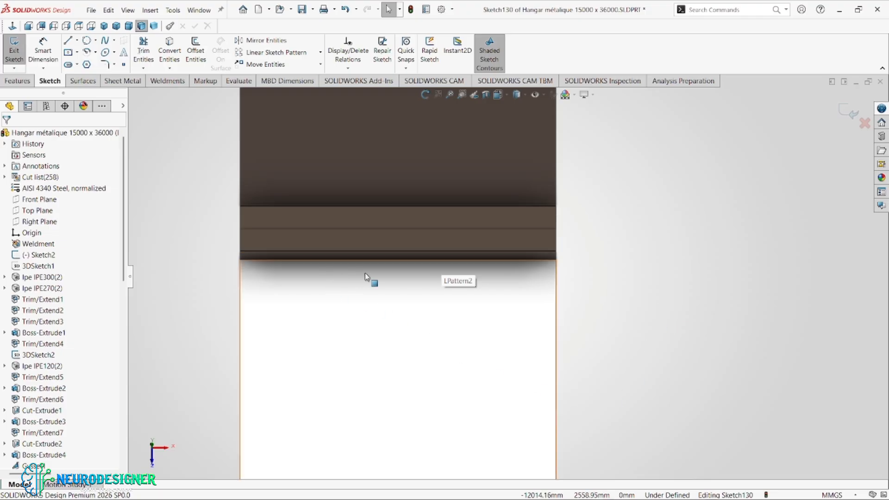
scroll(365, 273, "up", 2)
left_click(439, 402)
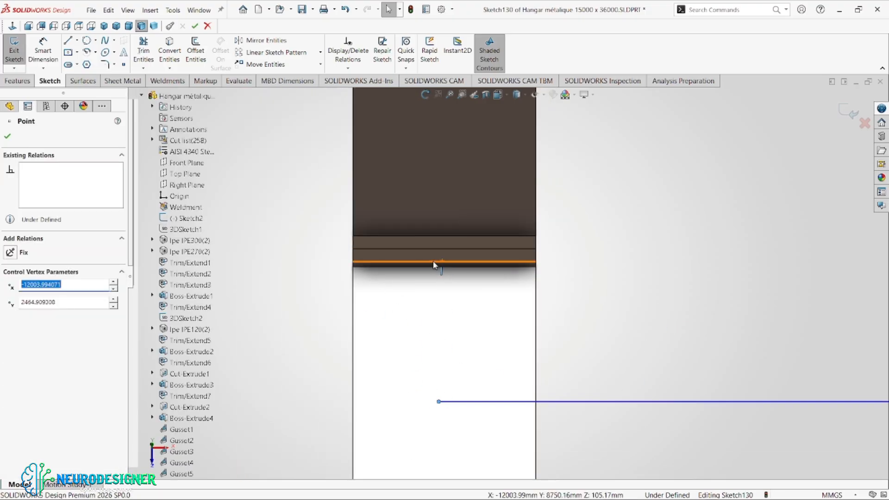
left_click(445, 265)
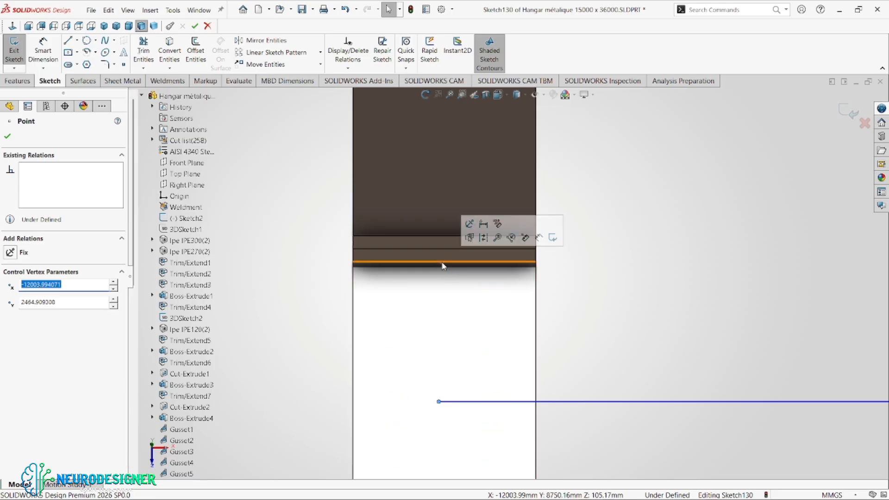
left_click(444, 264)
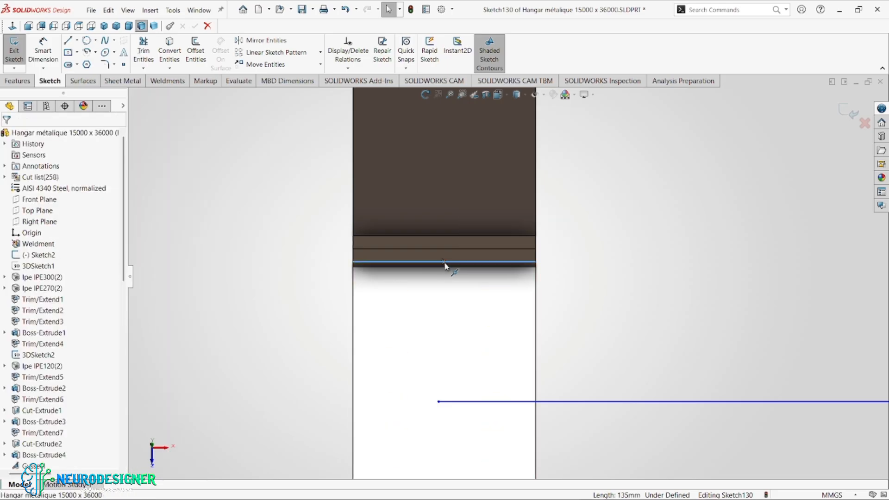
left_click(445, 263)
left_click(439, 403, "ctrl")
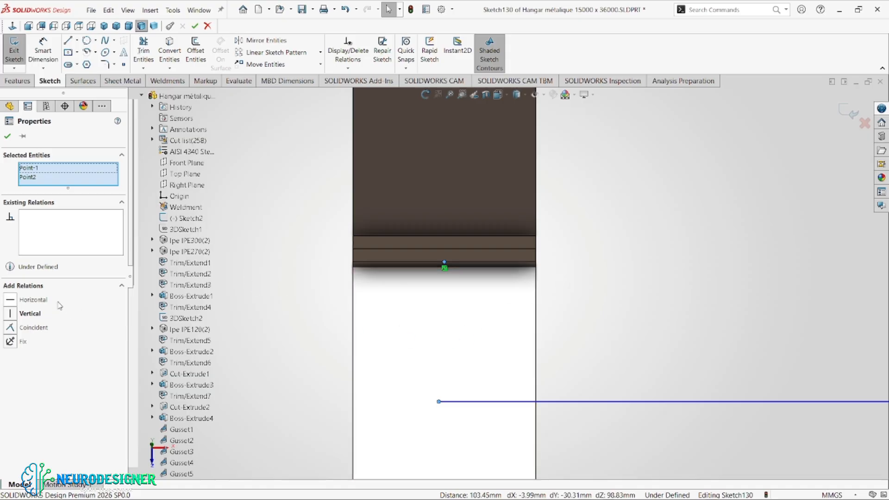
left_click(11, 315)
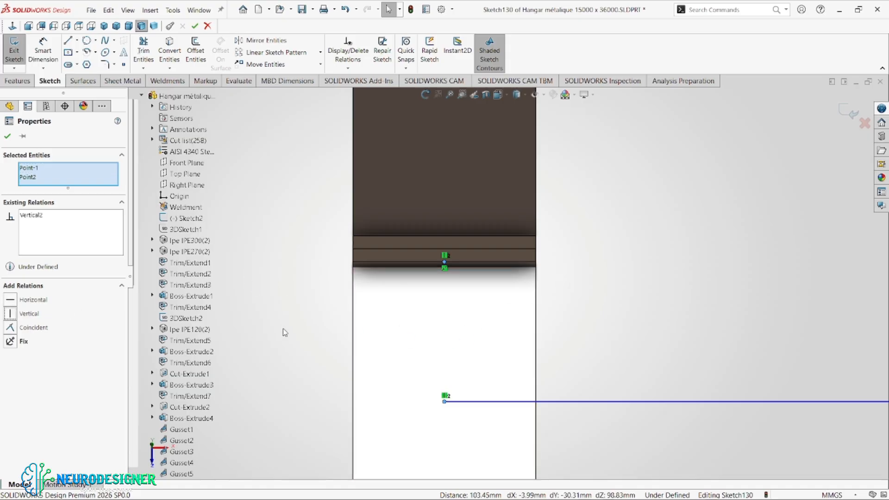
scroll(509, 336, "up", 6)
scroll(647, 306, "up", 5)
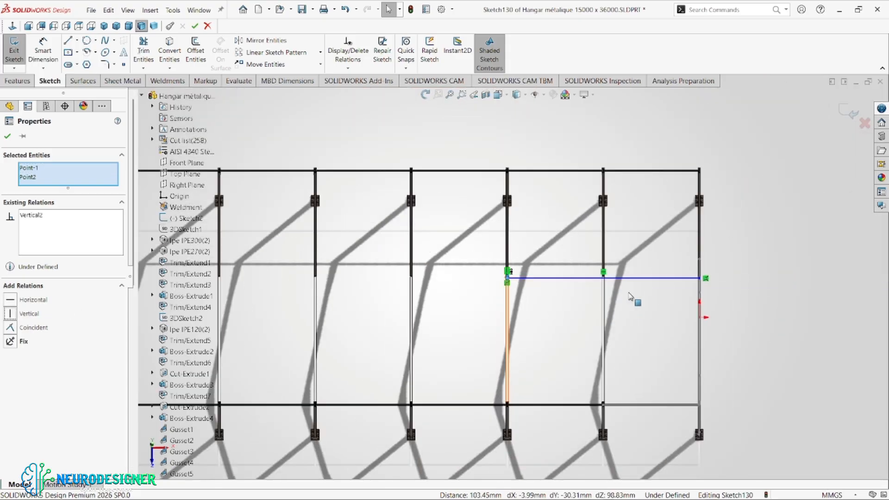
scroll(630, 296, "down", 2)
right_click_drag(623, 294, 627, 242)
left_click(616, 270)
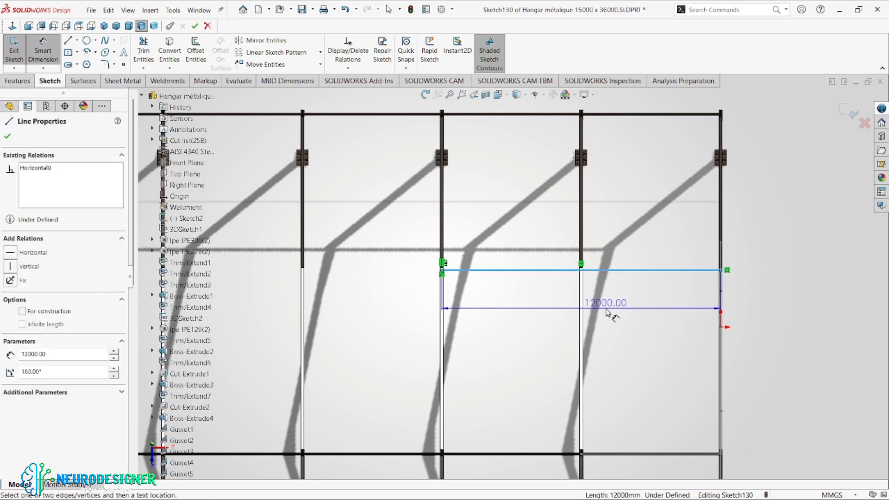
key("Escape")
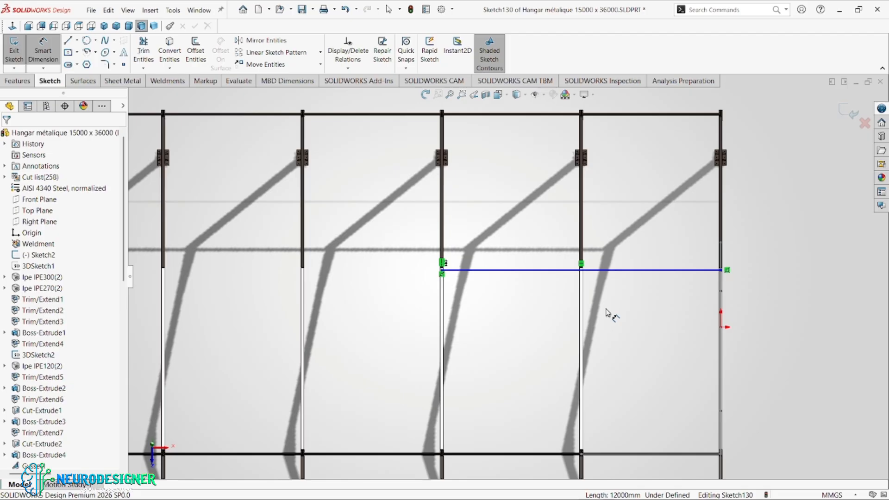
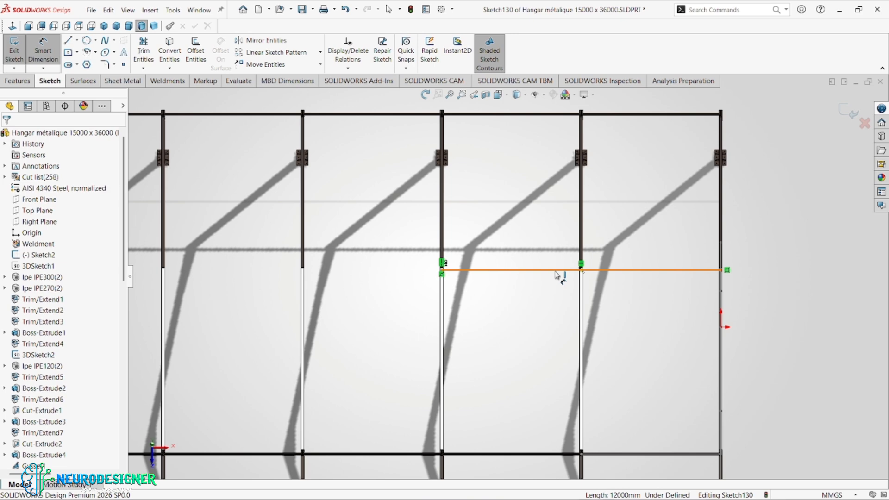
Dimension the horizontal line 250 mm from the end frame's ridge plate edge and exit the sketch
left_click(556, 272)
scroll(589, 276, "down", 1)
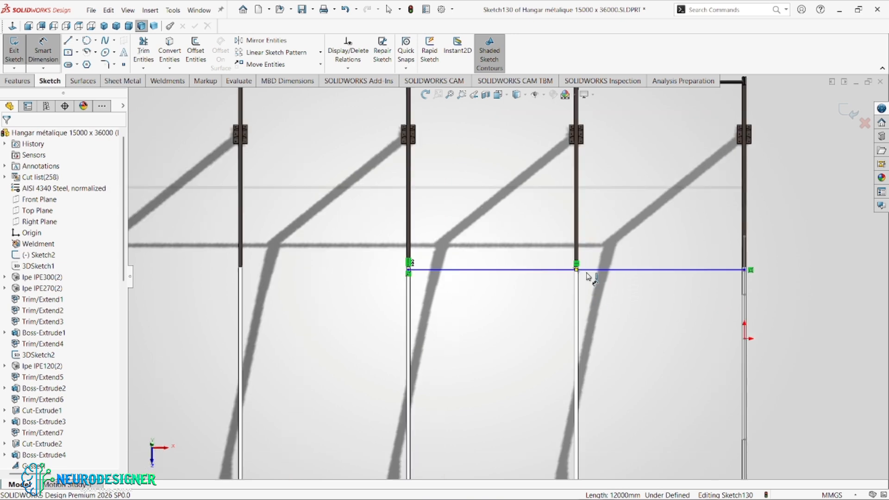
scroll(616, 282, "up", 1)
scroll(619, 277, "down", 4)
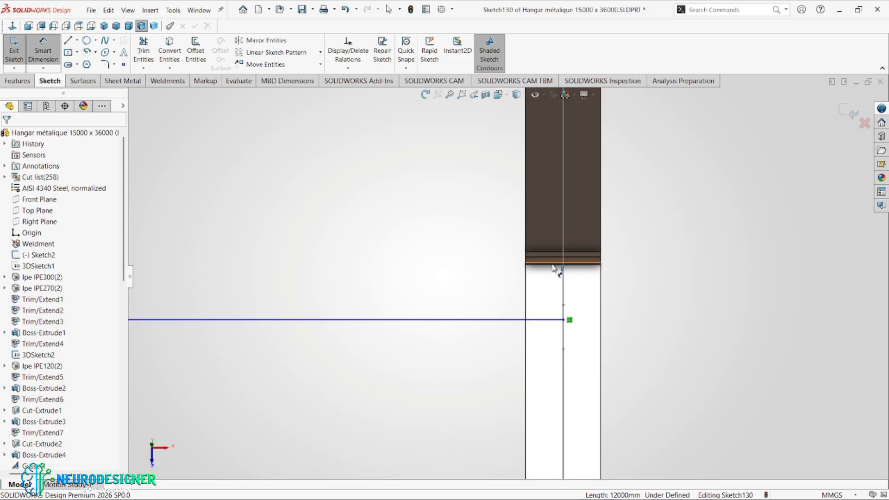
scroll(556, 264, "down", 2)
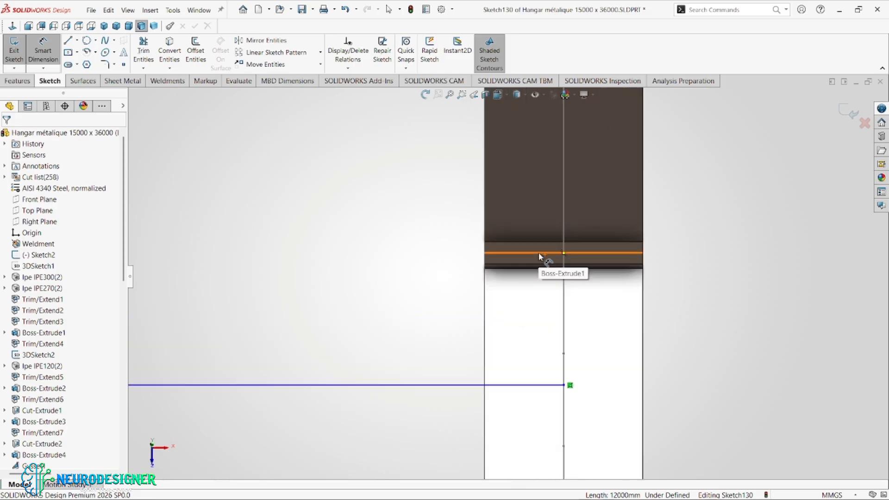
left_click(538, 252)
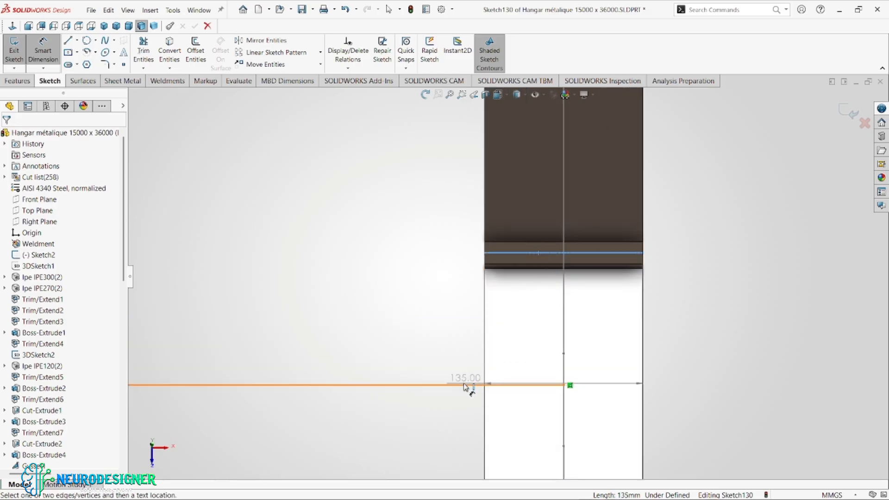
left_click(520, 384)
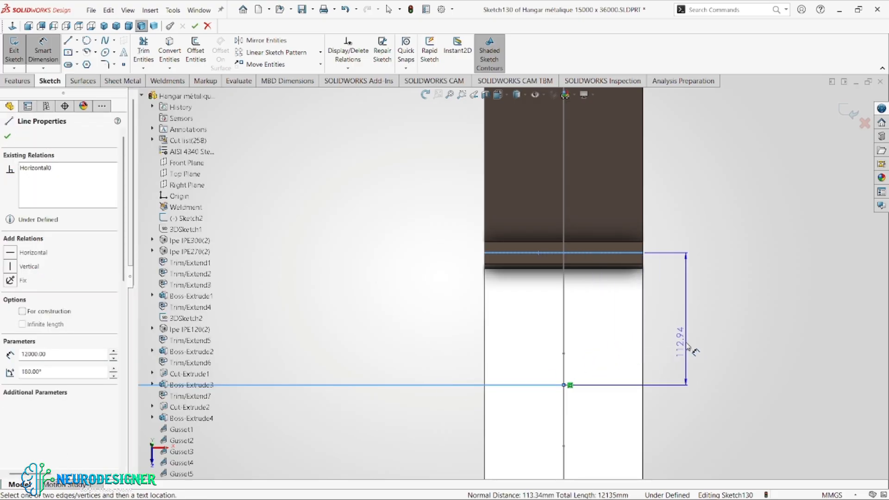
left_click(691, 349)
type("25")
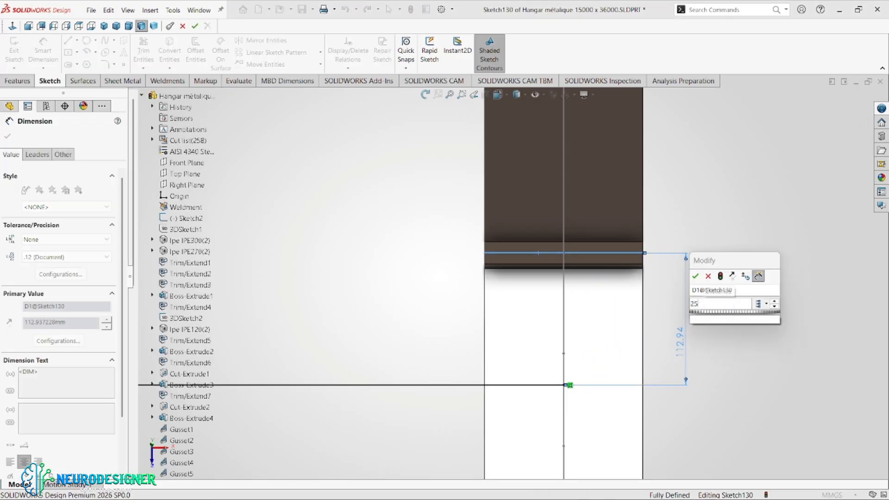
type("0")
key("Return")
scroll(622, 375, "up", 5)
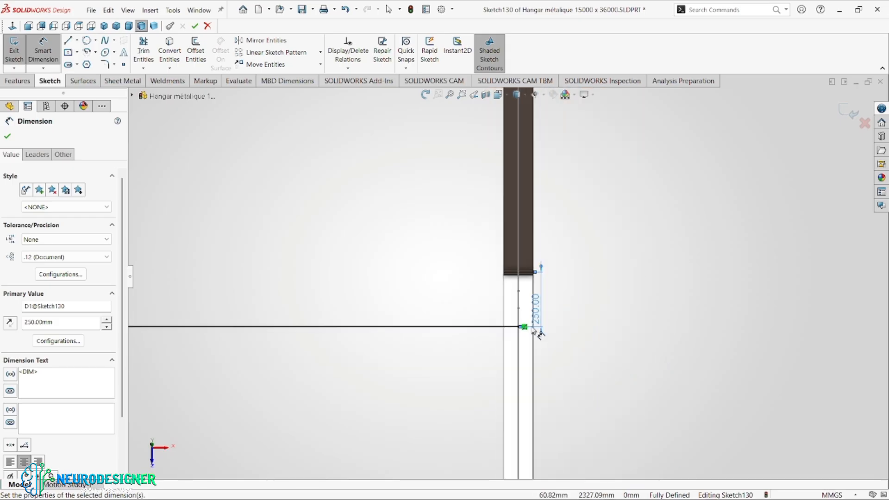
scroll(472, 311, "up", 8)
scroll(406, 288, "down", 3)
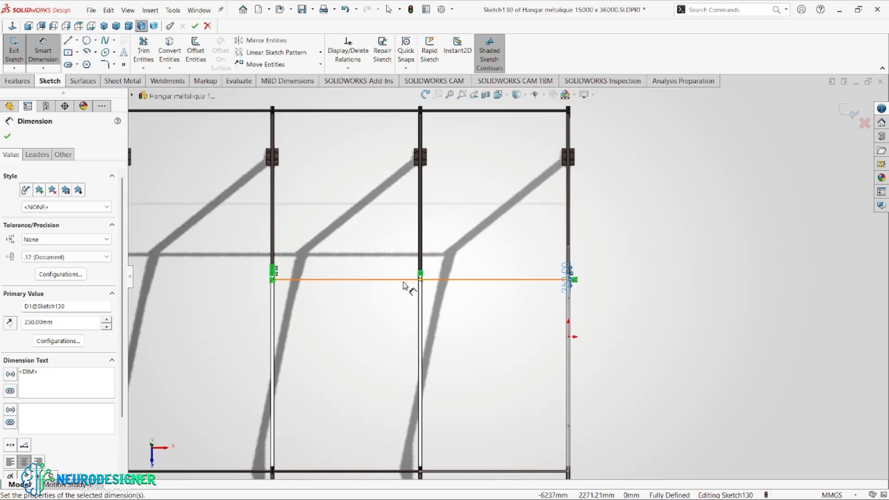
left_click(852, 116)
Start a structural member with the ansi standard, al z section type and size Al Z 3.00 x 2.69 x 2.33
mouse_move(496, 313)
middle_mouse_down()
mouse_move(520, 270)
mouse_move(450, 218)
mouse_move(414, 222)
mouse_move(445, 237)
middle_mouse_up()
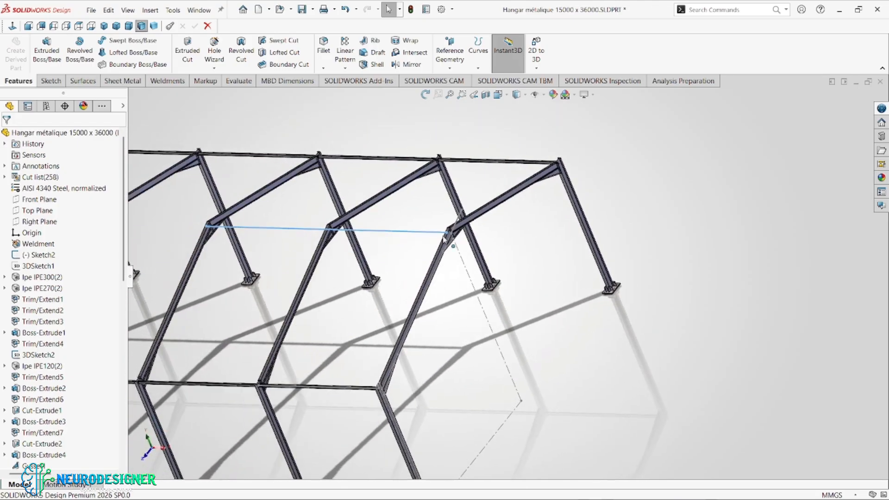
scroll(444, 237, "up", 5)
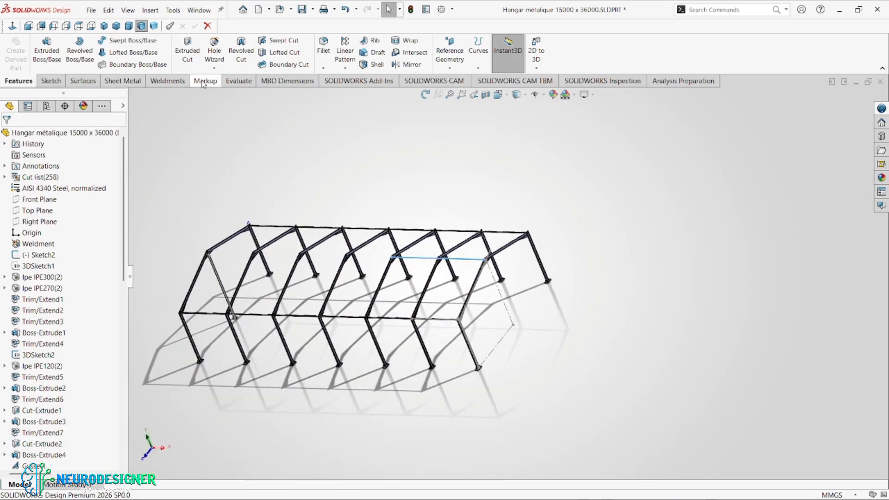
left_click(182, 83)
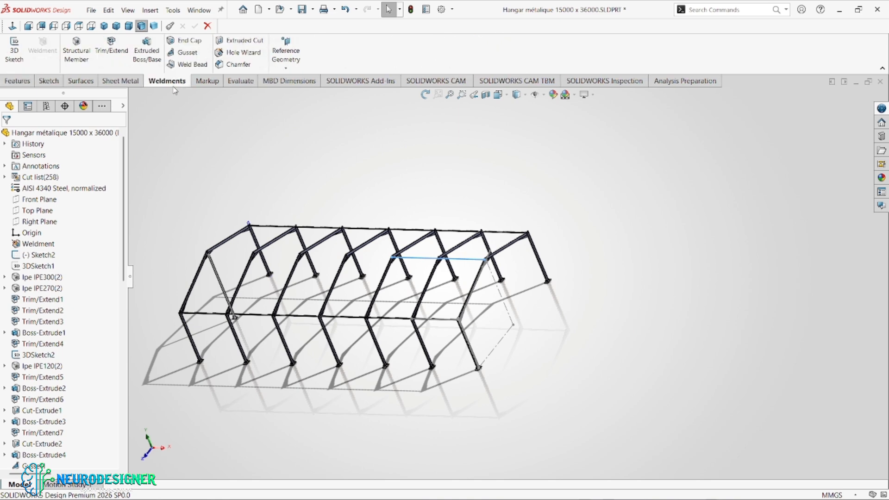
left_click(87, 55)
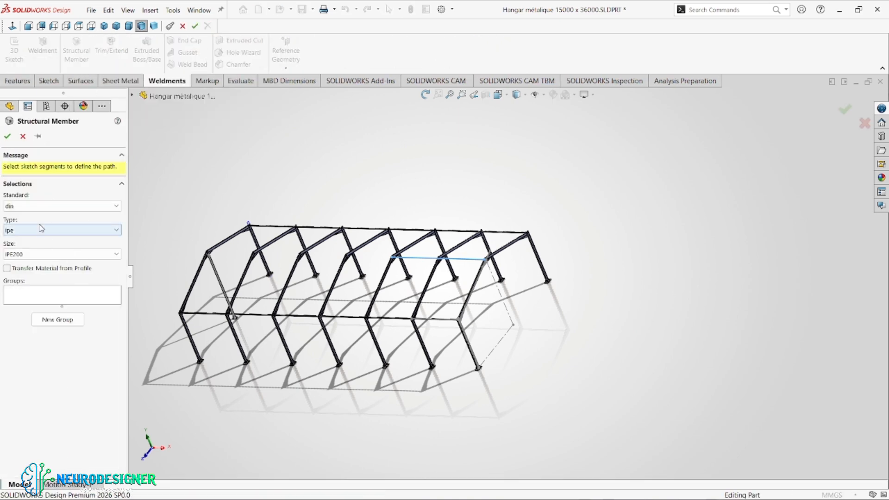
left_click(43, 207)
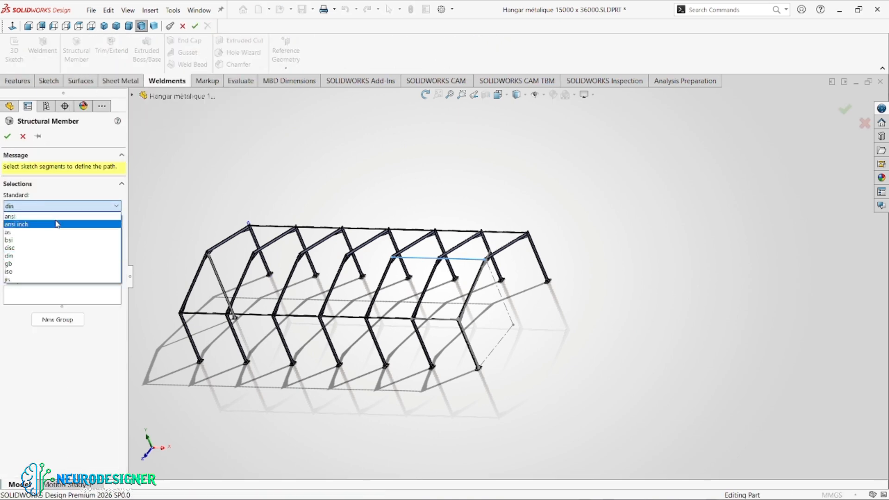
left_click(56, 217)
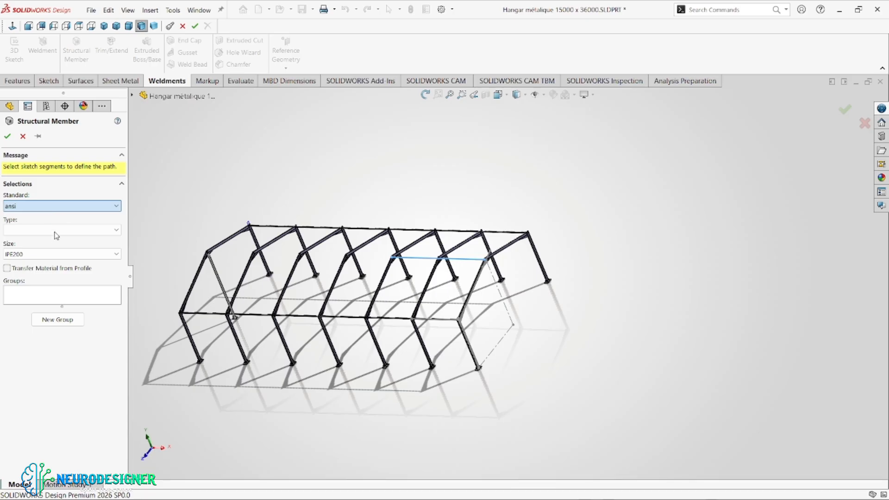
left_click(68, 234)
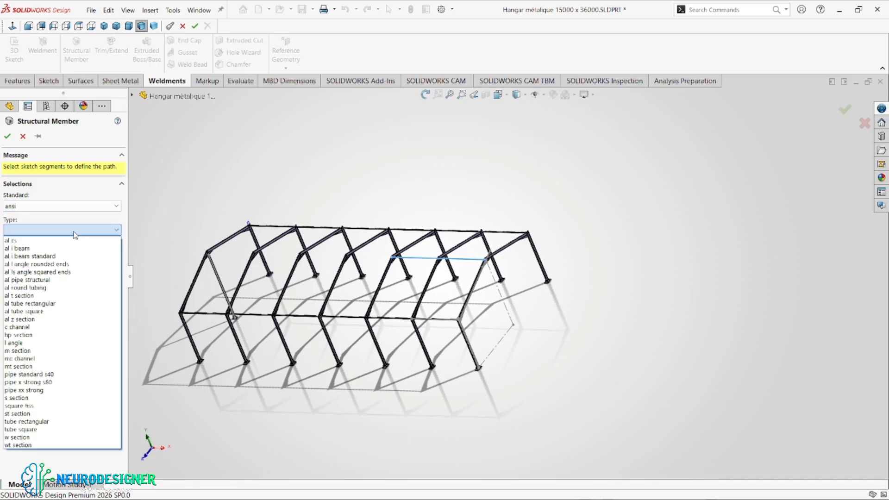
left_click(80, 319)
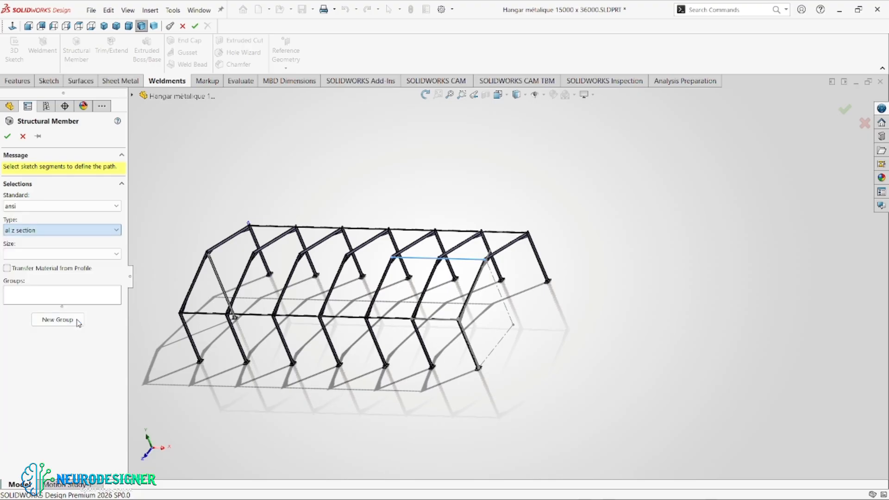
left_click(44, 256)
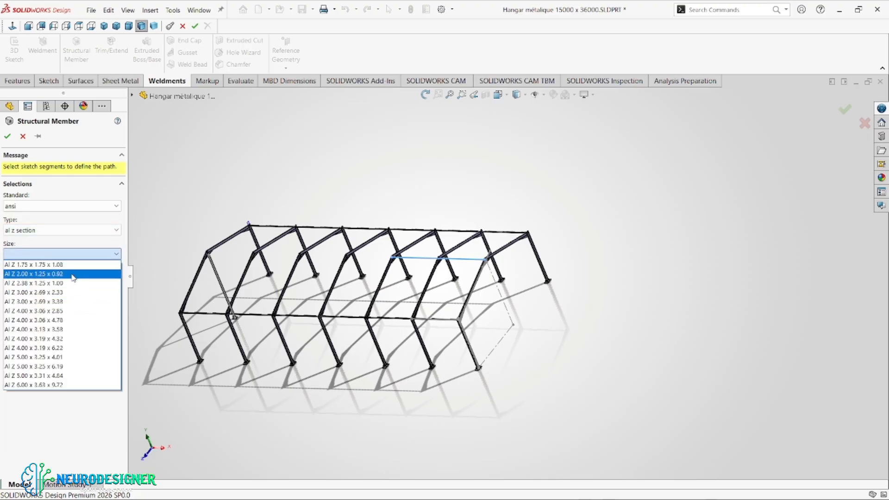
left_click(48, 297)
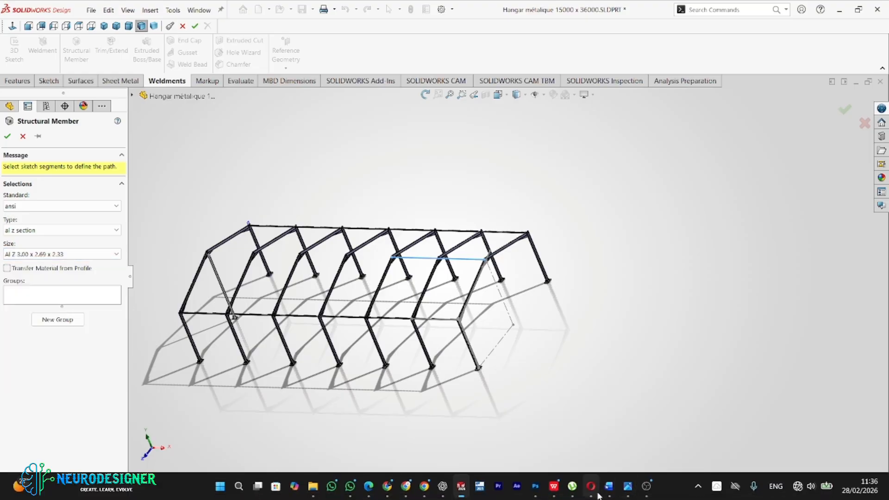
mouse_move(548, 495)
left_click(556, 454)
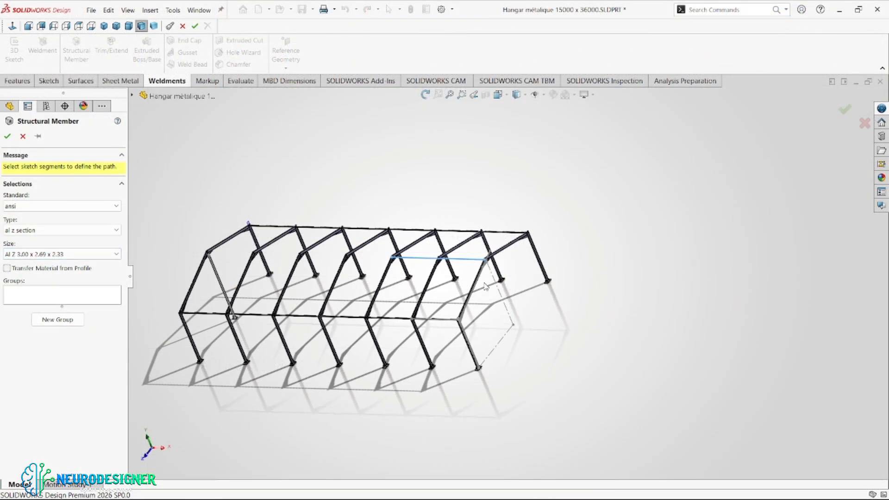
Create the Z-section purlin along the sketched 12000 mm line near the ridge across the end frame's two bays
scroll(474, 276, "down", 5)
left_click(497, 268)
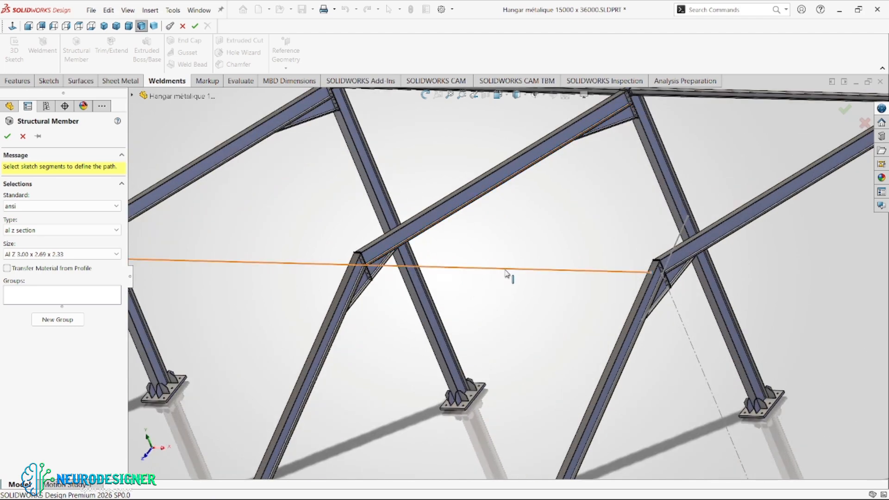
scroll(492, 272, "down", 3)
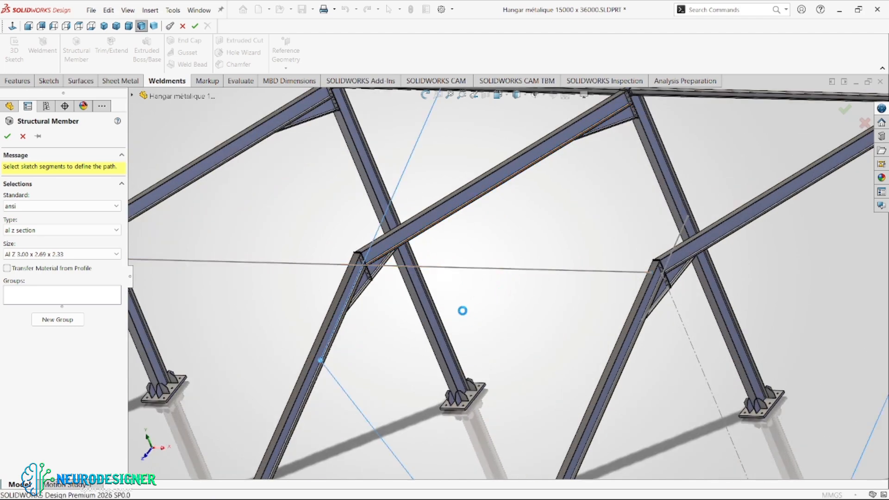
scroll(467, 313, "up", 1)
scroll(596, 281, "down", 2)
scroll(597, 284, "down", 2)
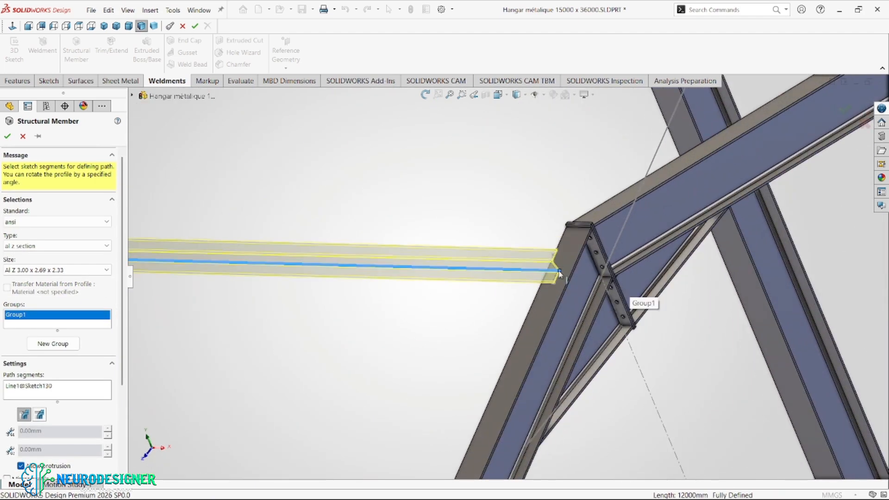
scroll(487, 302, "up", 4)
scroll(487, 301, "up", 3)
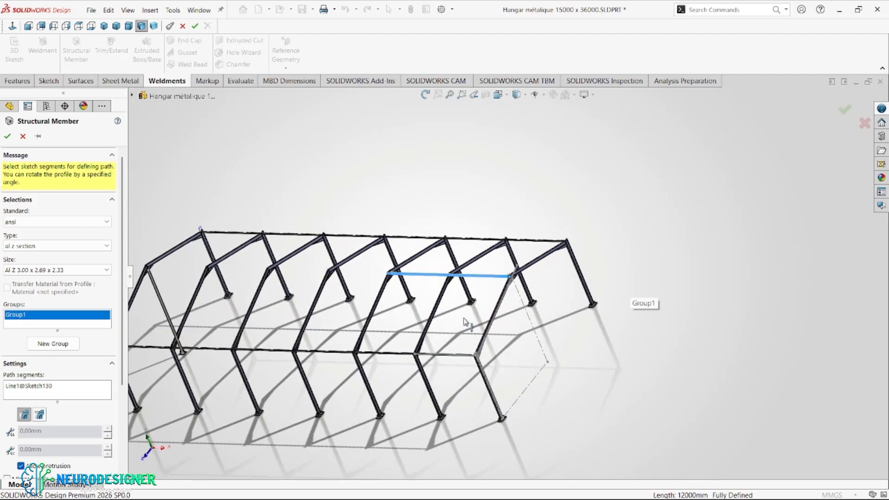
scroll(469, 377, "down", 3)
left_click(9, 137)
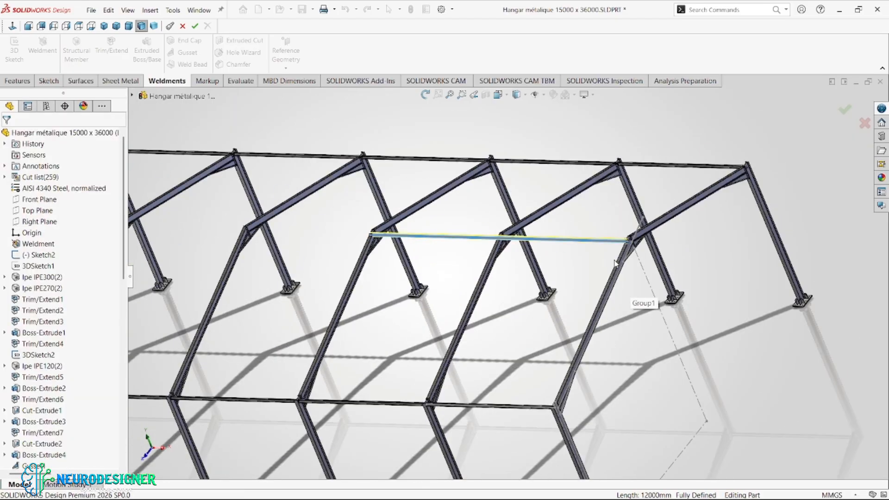
Set up a linear pattern of the Z-section purlin body along the end frame's IPE270 rafter edge
middle_click_drag(279, 189, 532, 257)
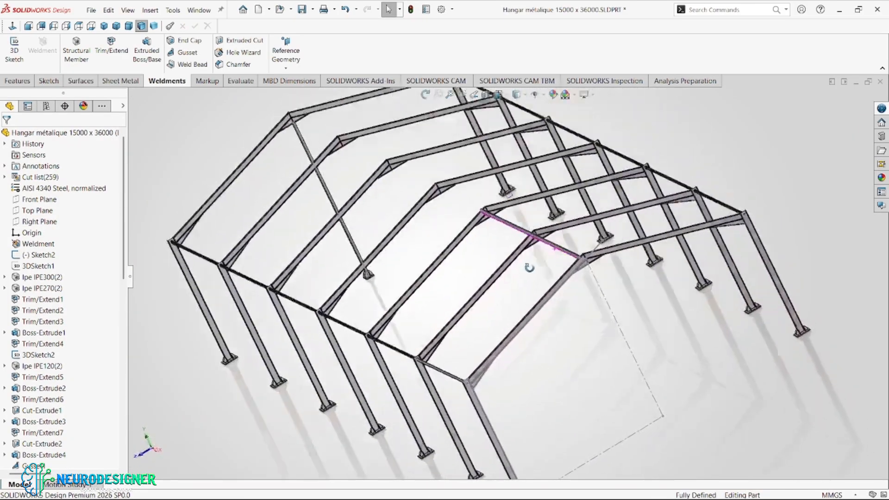
scroll(535, 261, "down", 5)
scroll(535, 261, "up", 6)
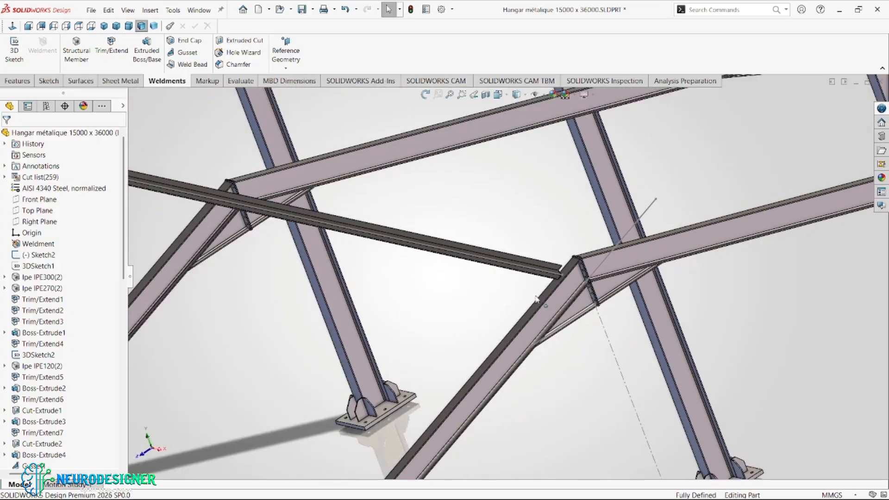
left_click(17, 80)
left_click(359, 80)
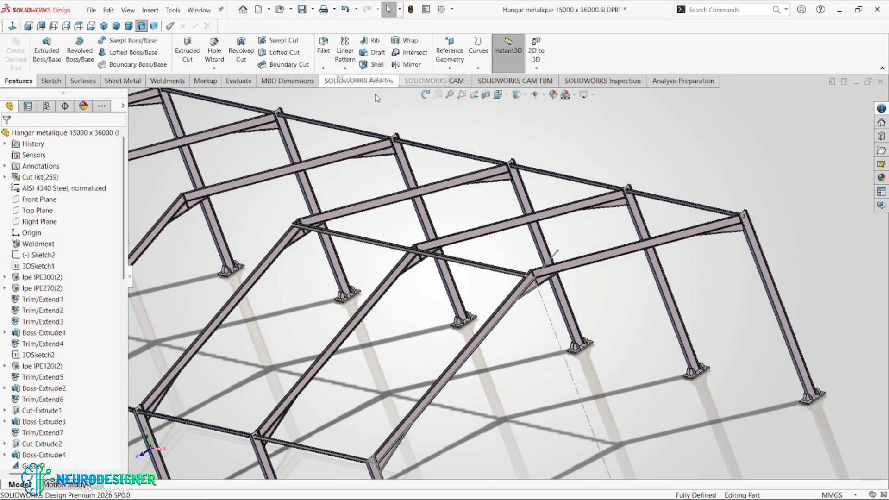
scroll(493, 317, "down", 5)
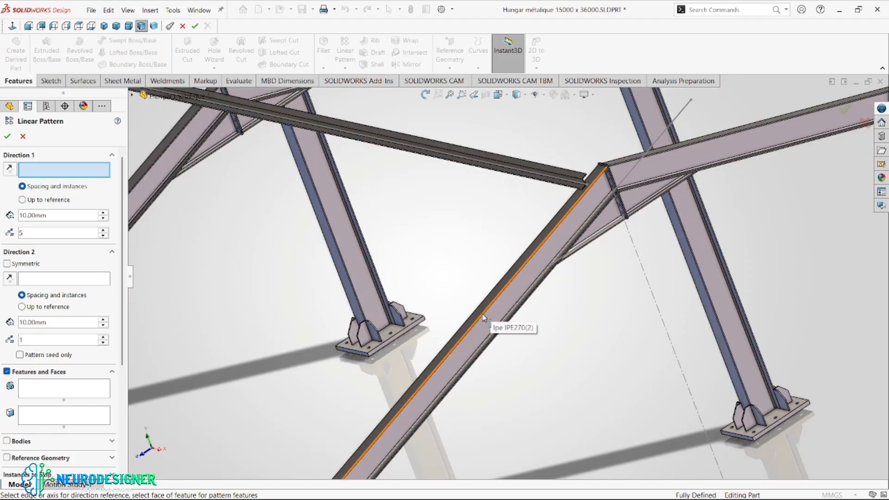
left_click(492, 318)
scroll(422, 339, "up", 5)
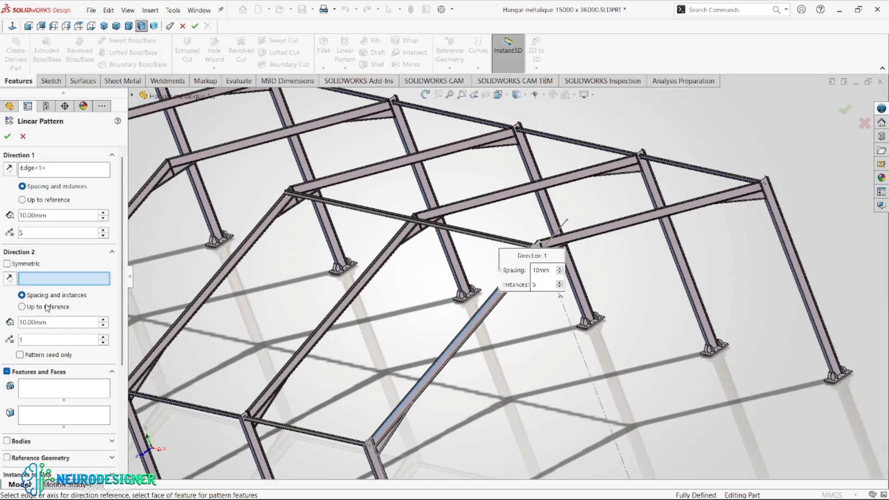
left_click(13, 442)
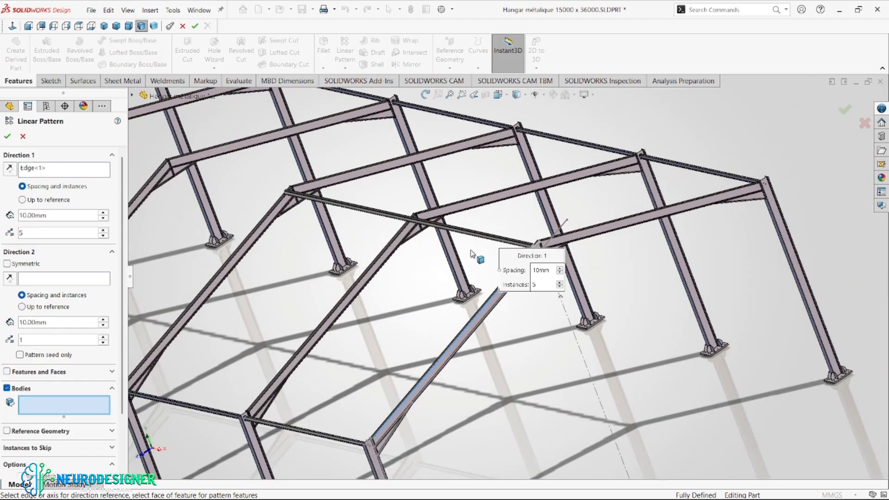
left_click(491, 239)
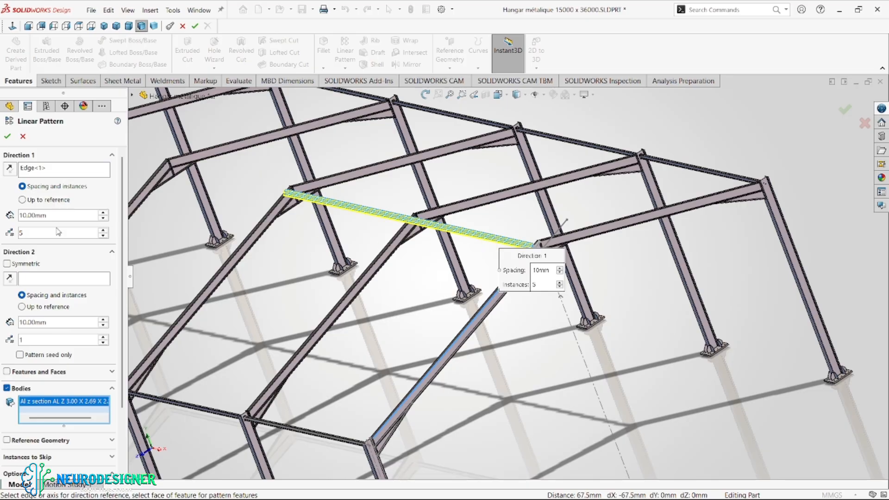
Set the purlin pattern to 1500 mm spacing and 6 instances down the roof slope and apply it
scroll(61, 217, "up", 2)
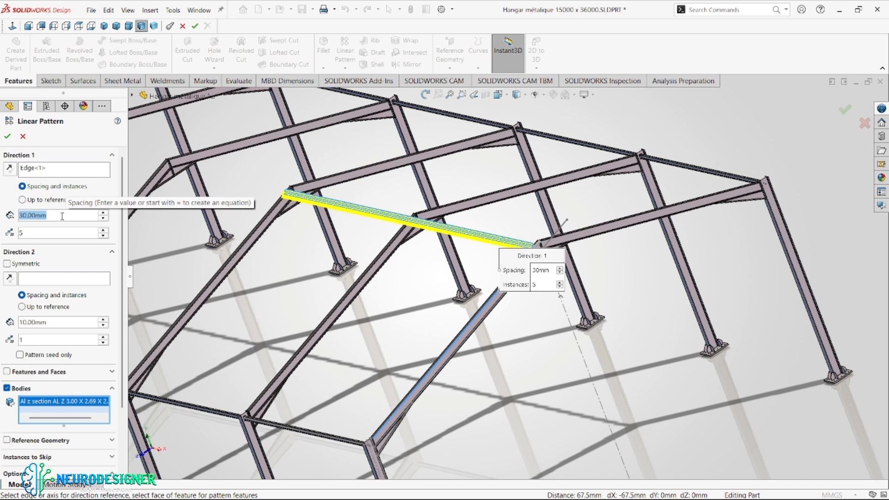
type("1500")
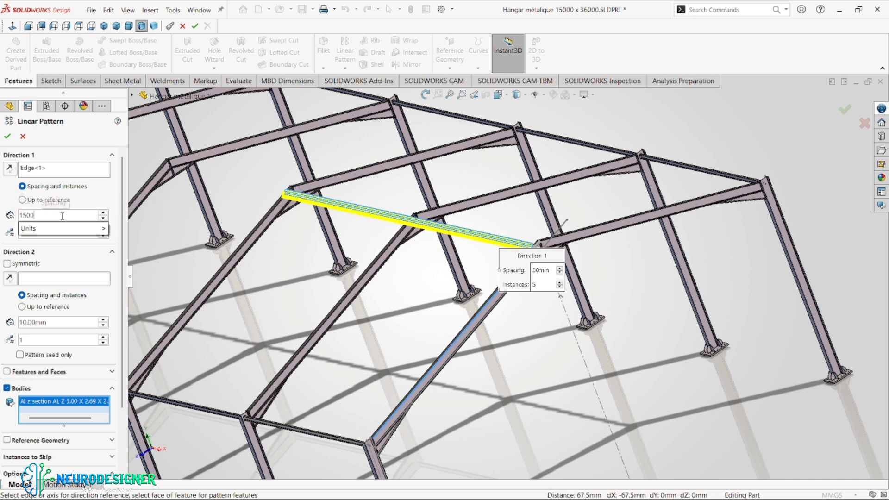
key("Return")
key("z")
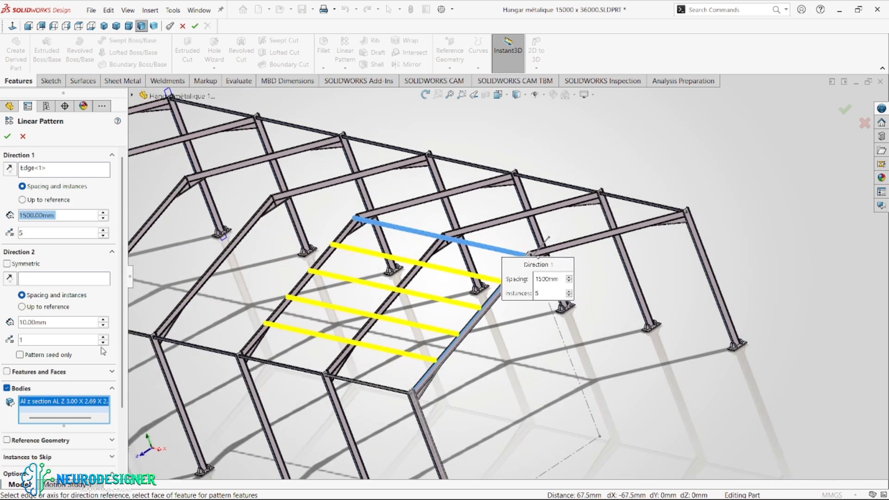
left_click(102, 231)
key("z")
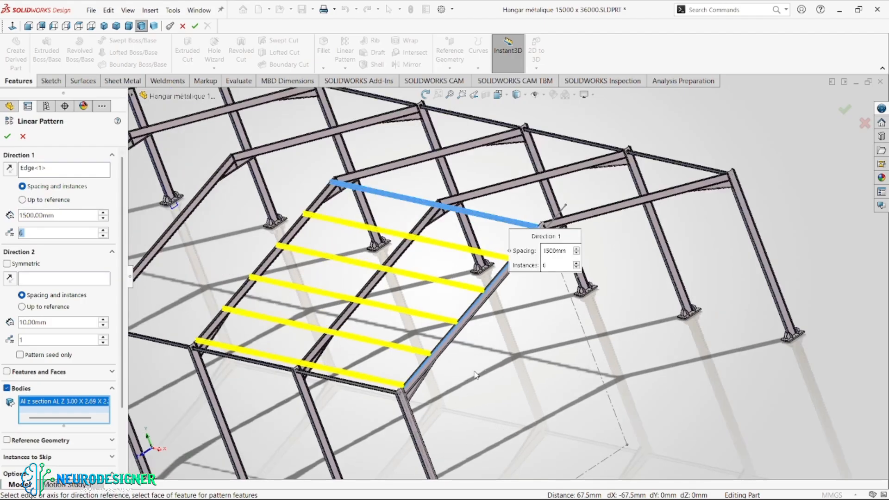
scroll(646, 233, "down", 3)
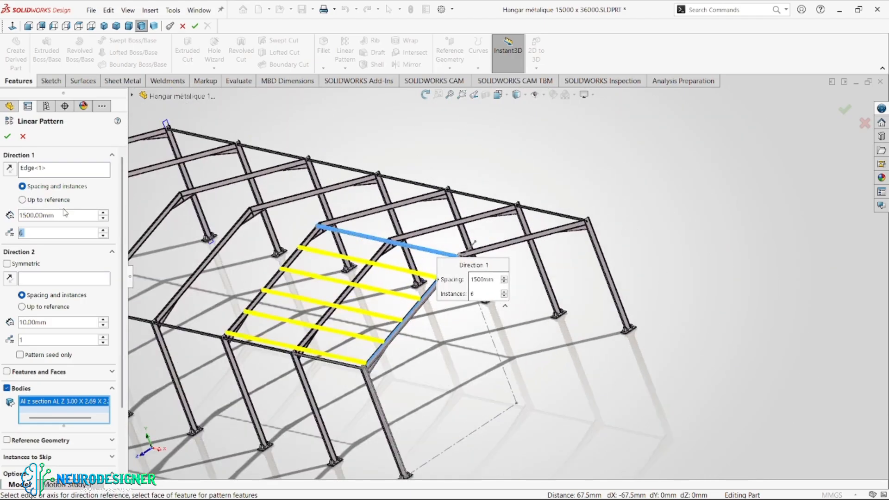
left_click(7, 137)
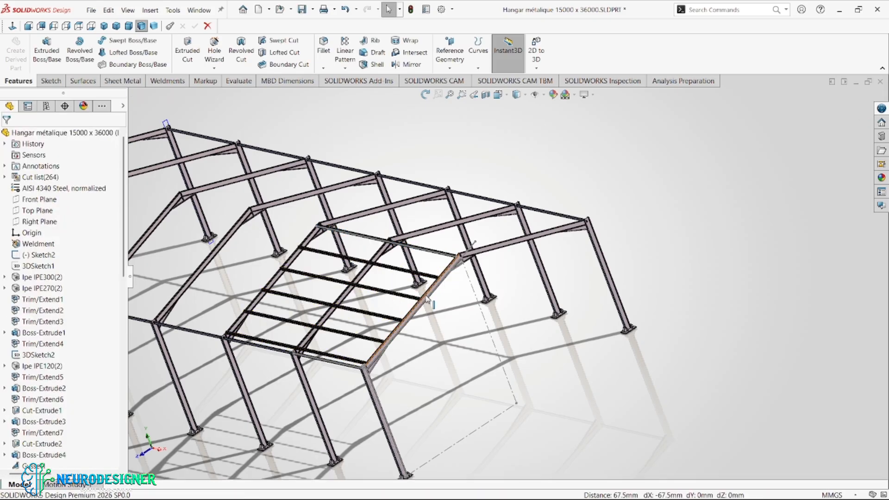
Set up a mirror of solid bodies about the Front Plane for the roof purlins
middle_click_drag(427, 300, 530, 277)
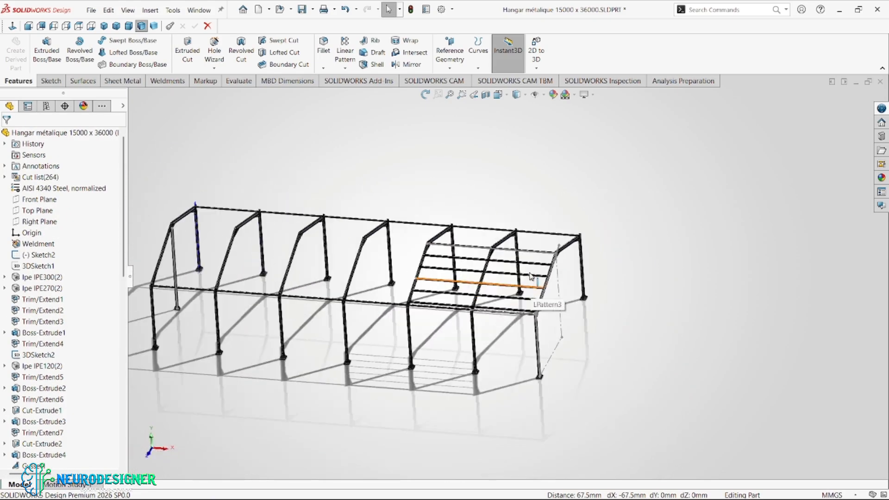
scroll(530, 276, "down", 5)
scroll(498, 225, "up", 3)
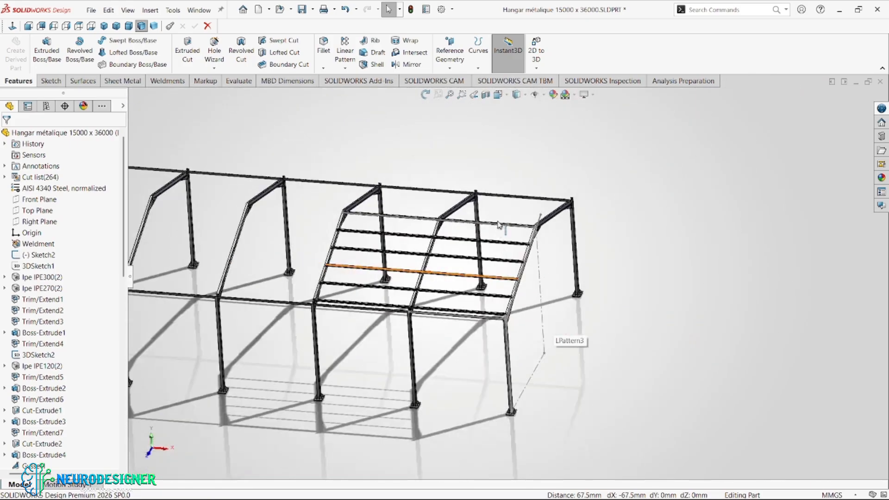
middle_click_drag(498, 224, 480, 250)
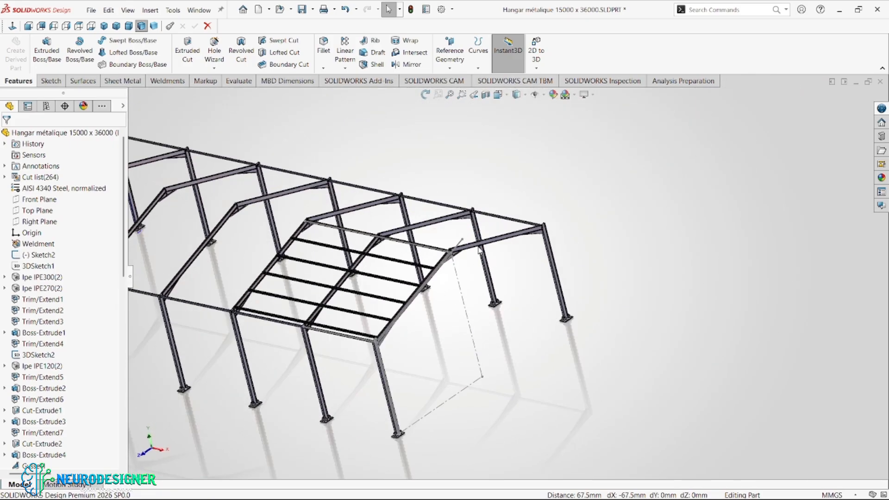
scroll(42, 278, "down", 9)
scroll(41, 278, "up", 9)
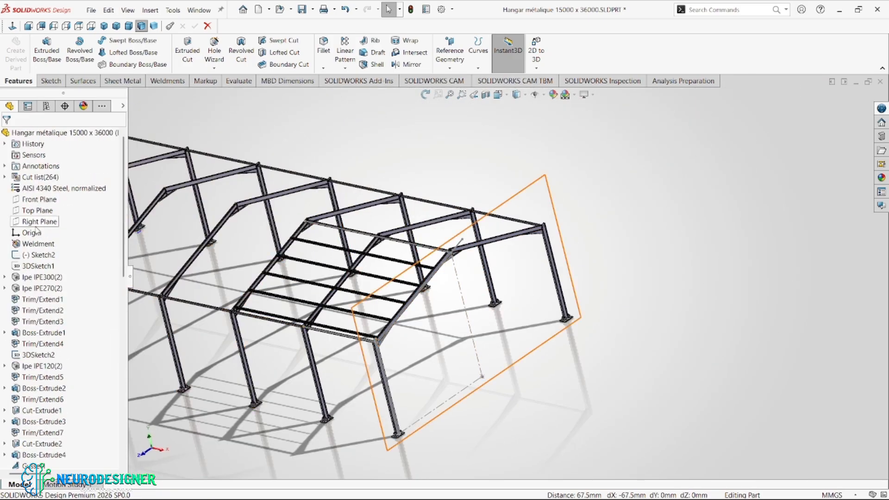
left_click(39, 199)
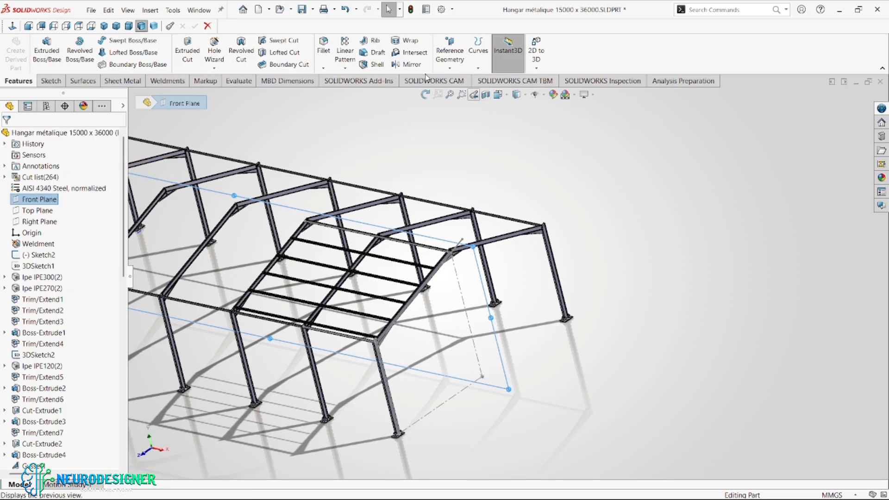
left_click(410, 64)
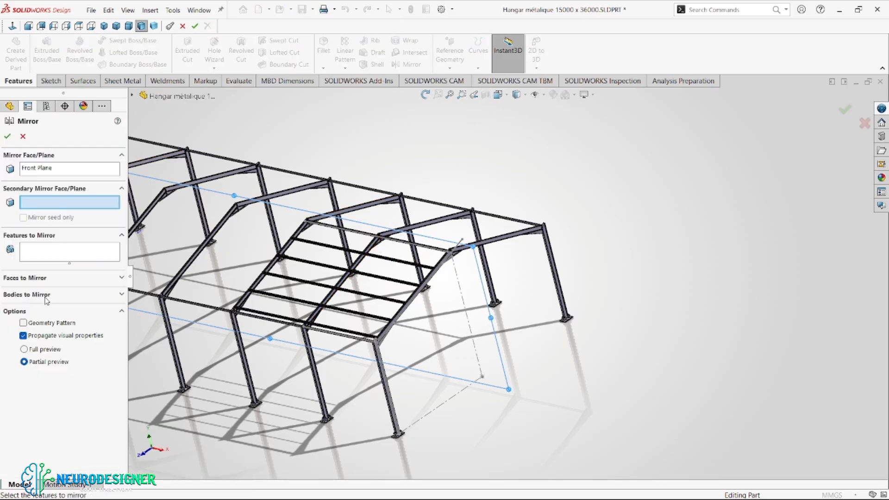
left_click(47, 296)
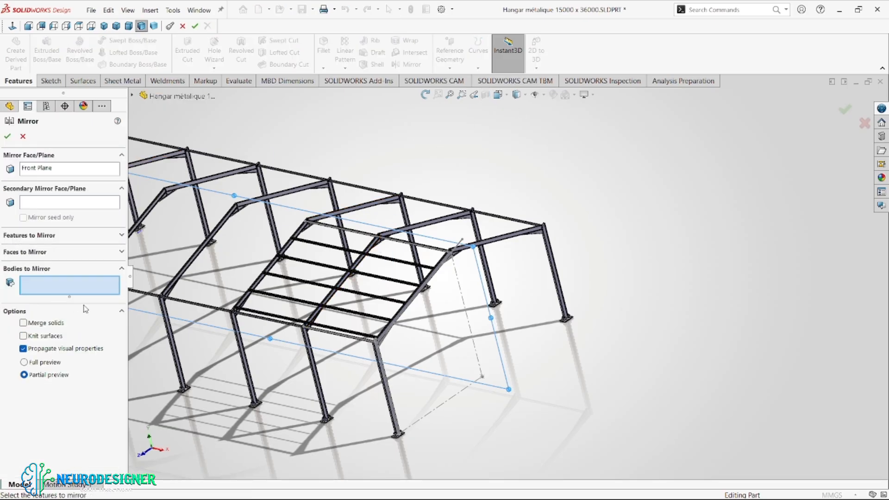
Select the six Z-section purlins on the patterned roof slope as bodies to mirror and apply the mirror
left_click(436, 249)
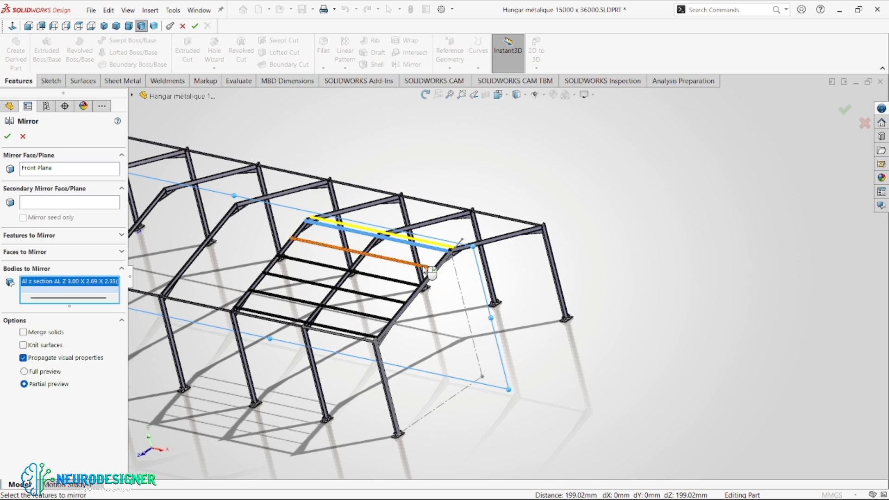
left_click(428, 270)
left_click(416, 284)
left_click(402, 302)
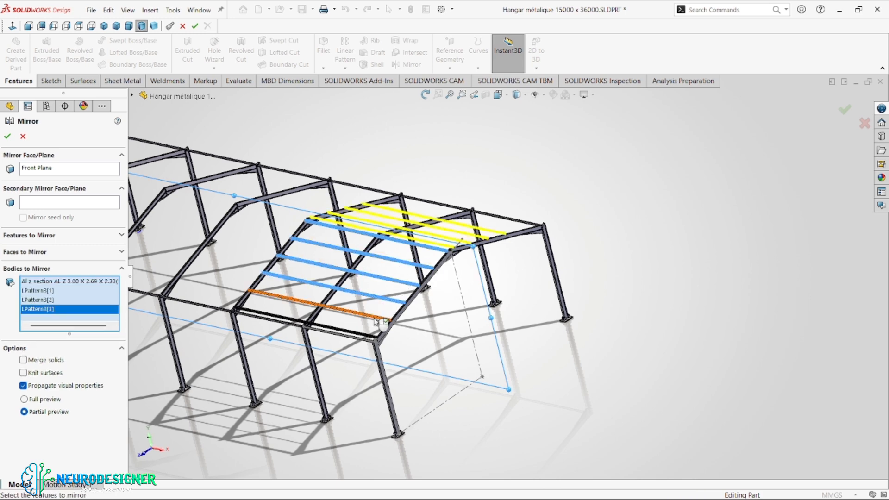
left_click(361, 337)
left_click(366, 316)
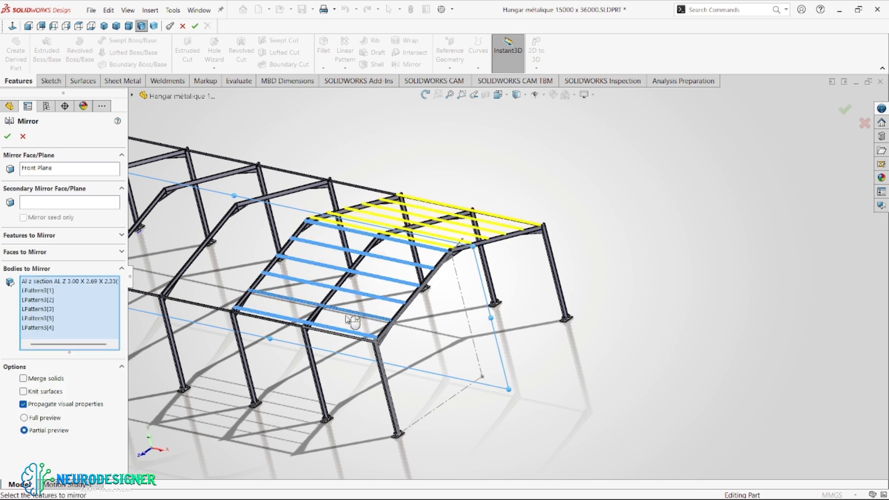
left_click(7, 137)
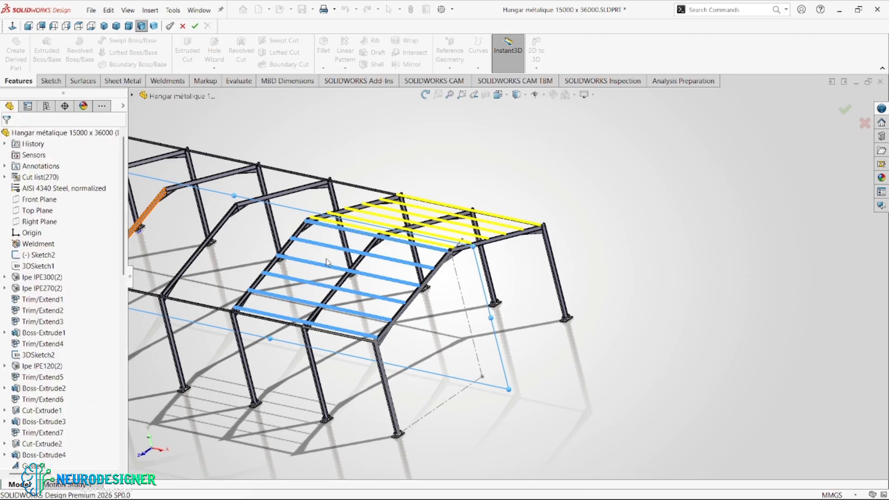
Set up a linear pattern of bodies with the eave beam's lengthwise edge as the direction toward the uncovered bays
key("f")
middle_click_drag(446, 254, 343, 257)
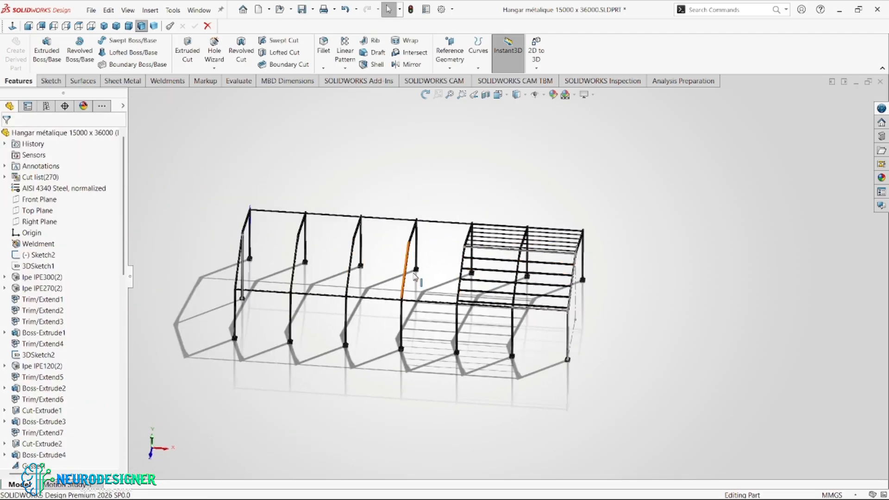
middle_click_drag(527, 264, 480, 263)
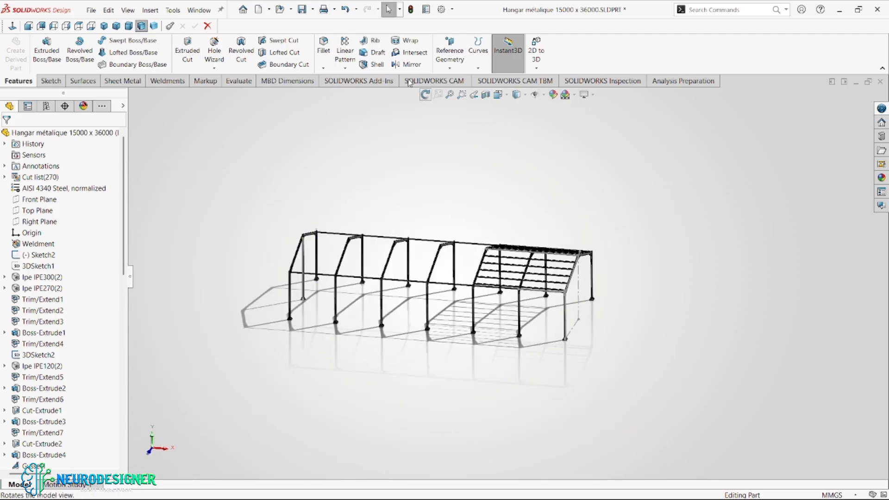
left_click(345, 68)
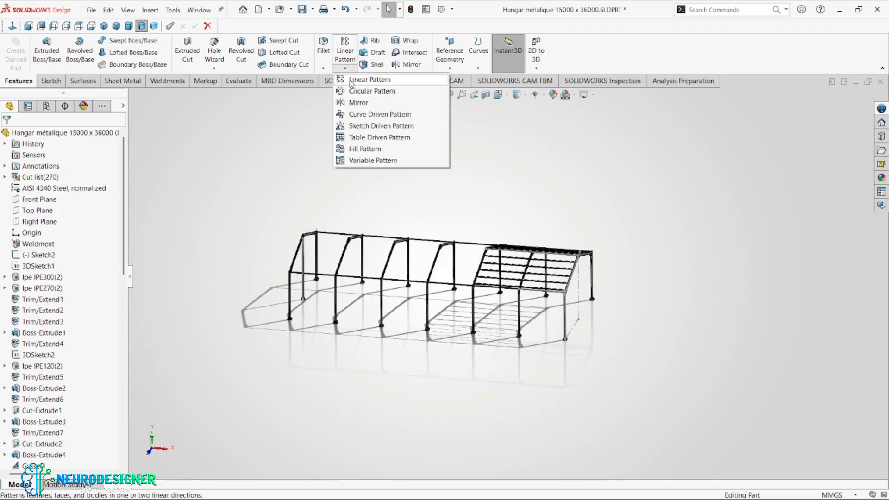
left_click(365, 82)
scroll(482, 293, "down", 3)
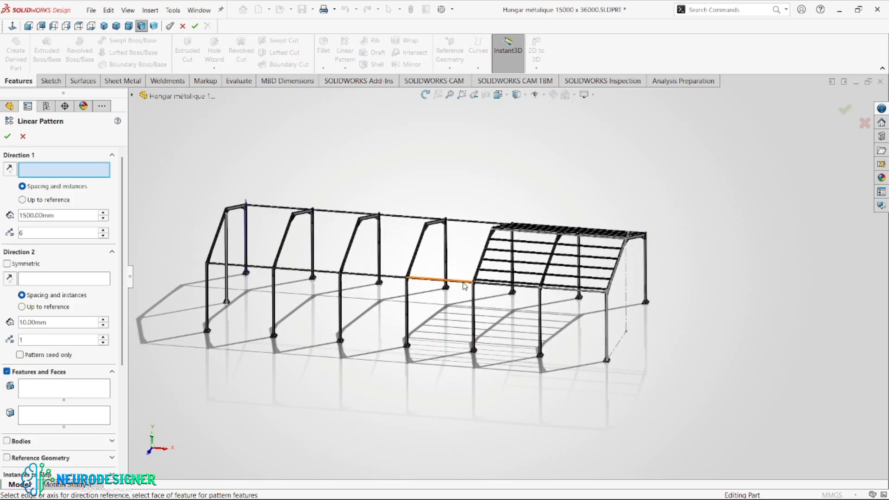
left_click(463, 281)
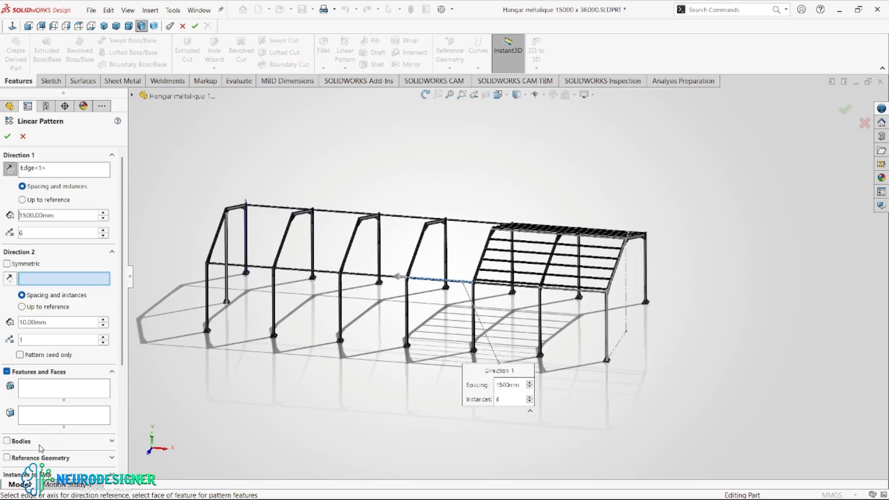
left_click(7, 441)
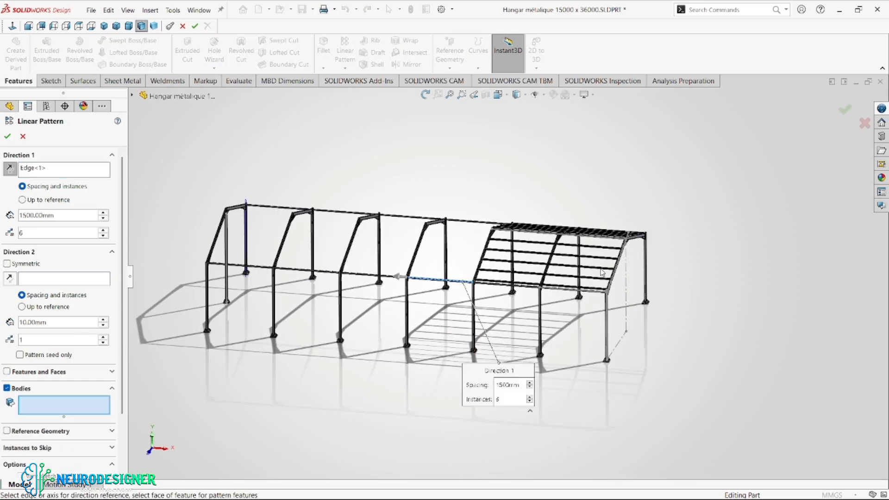
Add the six Z-section purlins of the original roof slope, from eave to ridge, to the bodies being patterned
scroll(575, 285, "down", 3)
left_click(582, 291)
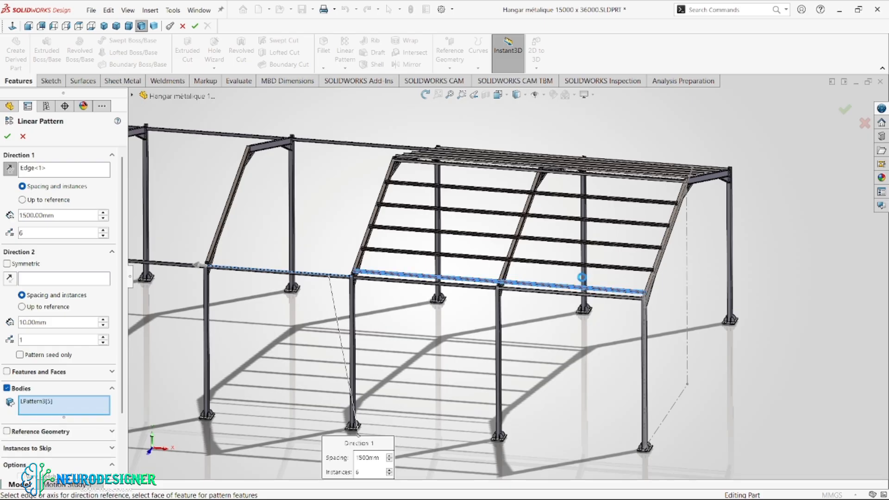
left_click(586, 269)
left_click(564, 243)
left_click(566, 214)
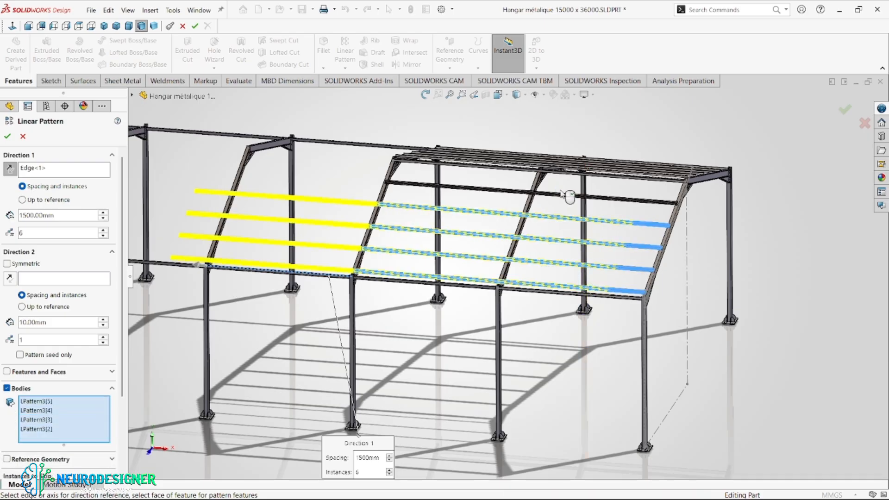
left_click(570, 197)
left_click(585, 179)
Add the six mirrored purlins on the opposite roof slope to the bodies being patterned
middle_click_drag(585, 179, 652, 195)
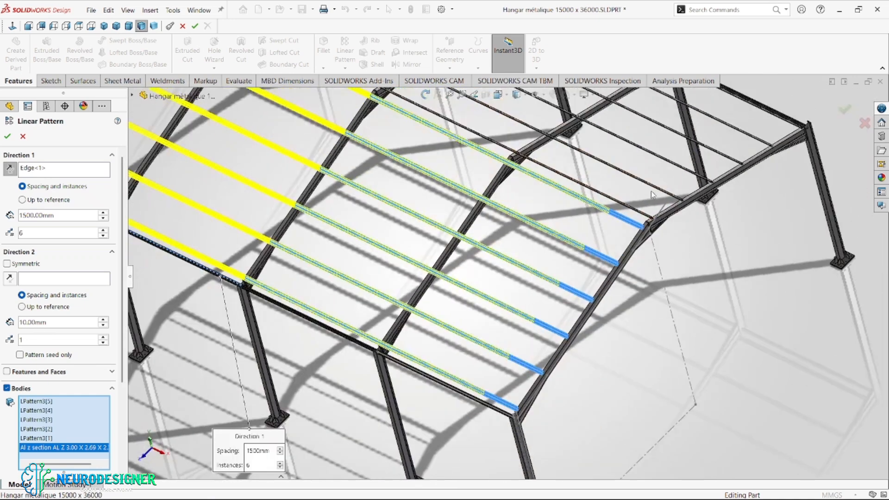
left_click(634, 209)
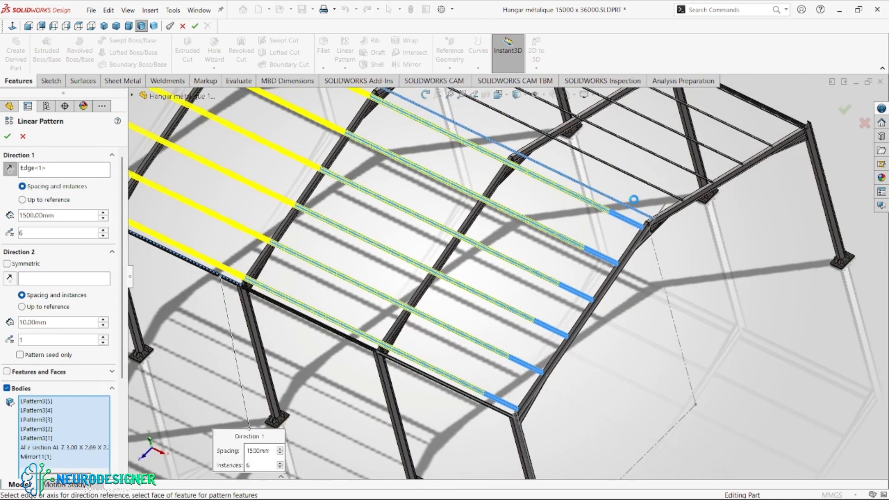
left_click(659, 190)
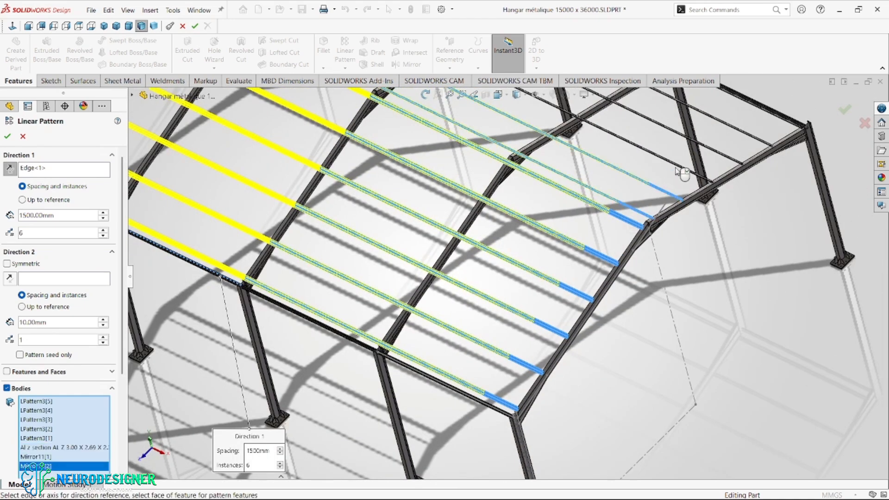
left_click(725, 159)
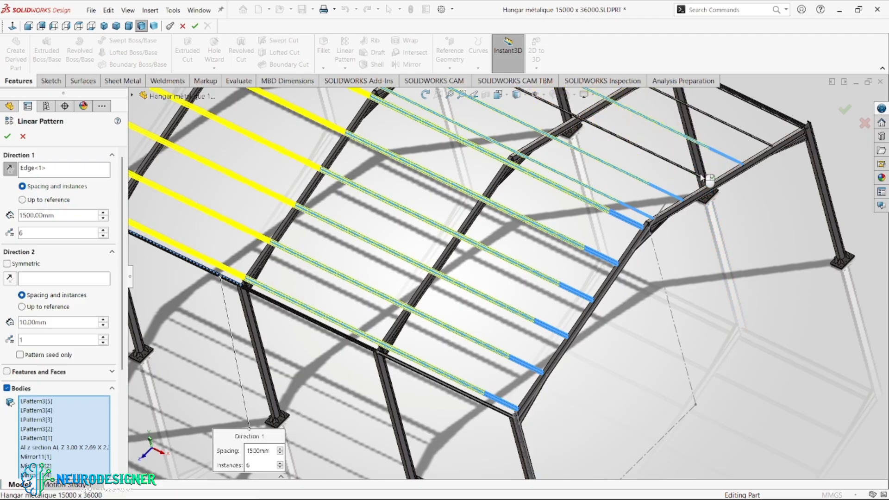
left_click(693, 173)
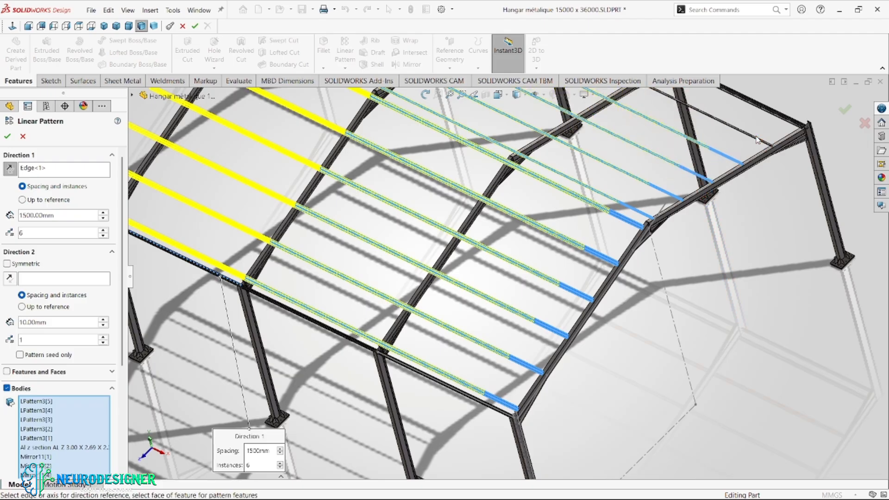
scroll(760, 151, "up", 4)
scroll(603, 209, "down", 3)
scroll(573, 215, "down", 1)
scroll(573, 215, "up", 1)
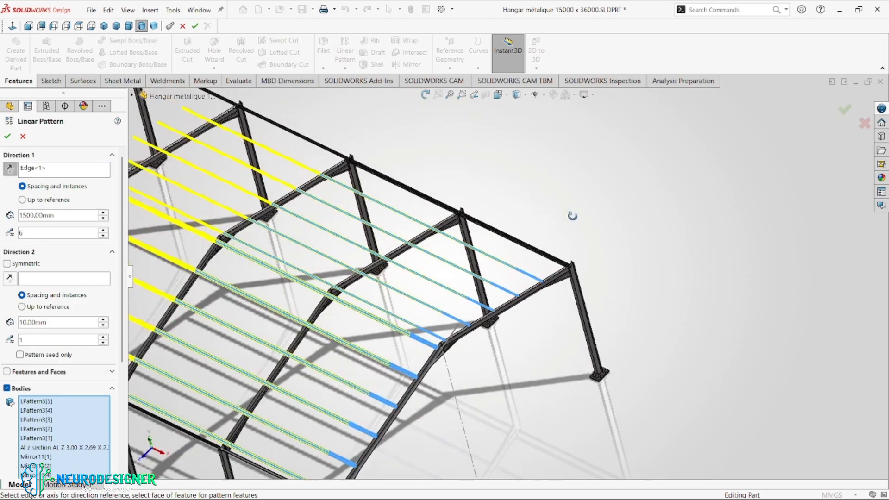
middle_click_drag(572, 216, 546, 283)
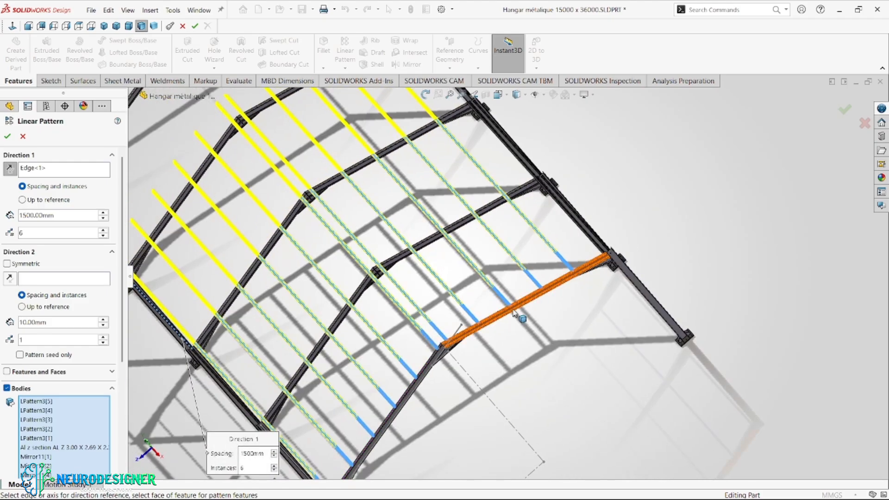
scroll(514, 313, "down", 2)
middle_click_drag(431, 358, 454, 306)
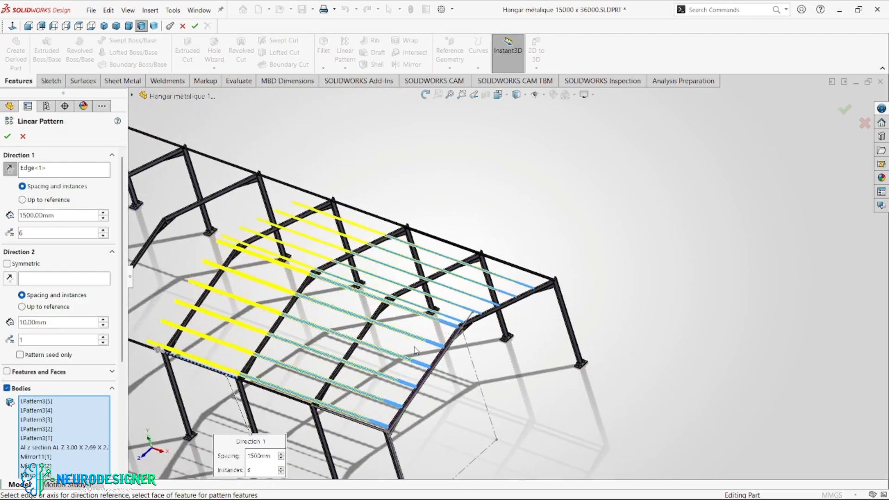
scroll(415, 351, "up", 2)
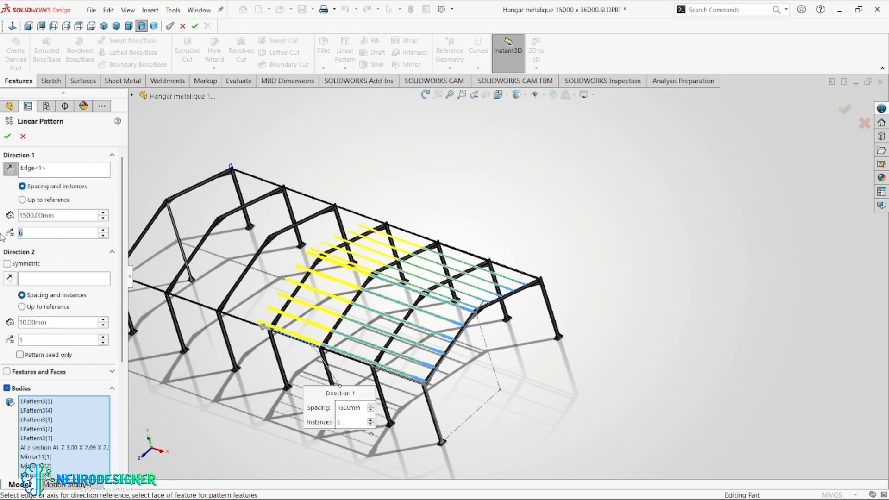
Try a 6000 mm spacing for the purlin pattern along the hangar's length, with 5 instances
left_click_drag(57, 214, 2, 215)
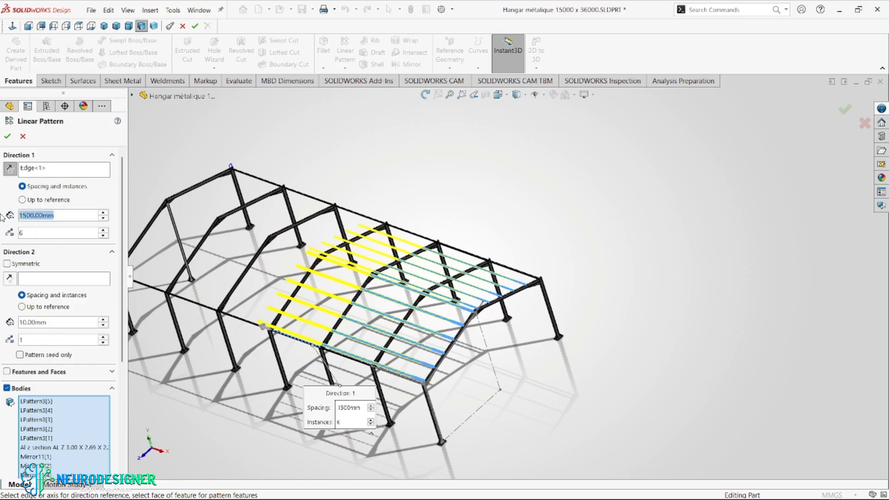
type("6000")
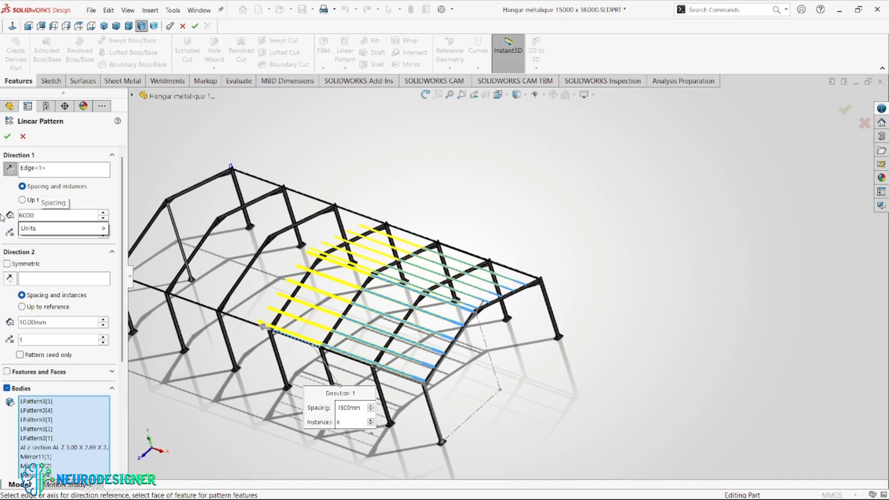
key("Return")
middle_click_drag(310, 260, 342, 256)
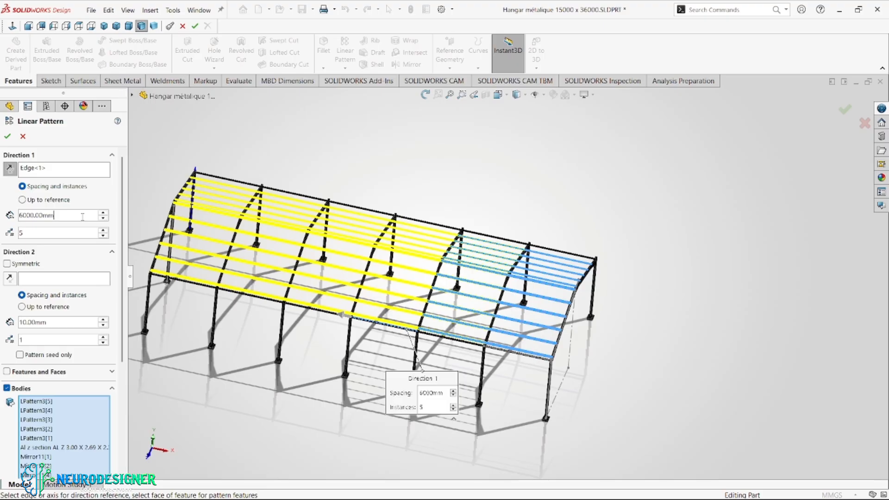
Try an 18000 mm spacing for the purlin pattern along the hangar
double_click(82, 215)
type("18000")
key("Return")
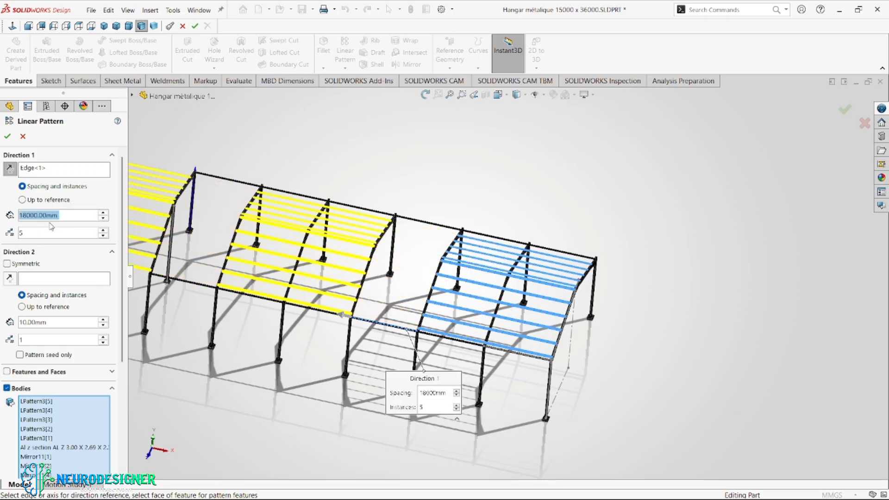
Set the lengthwise purlin pattern to 12000 mm spacing and 3 instances
scroll(415, 297, "down", 2)
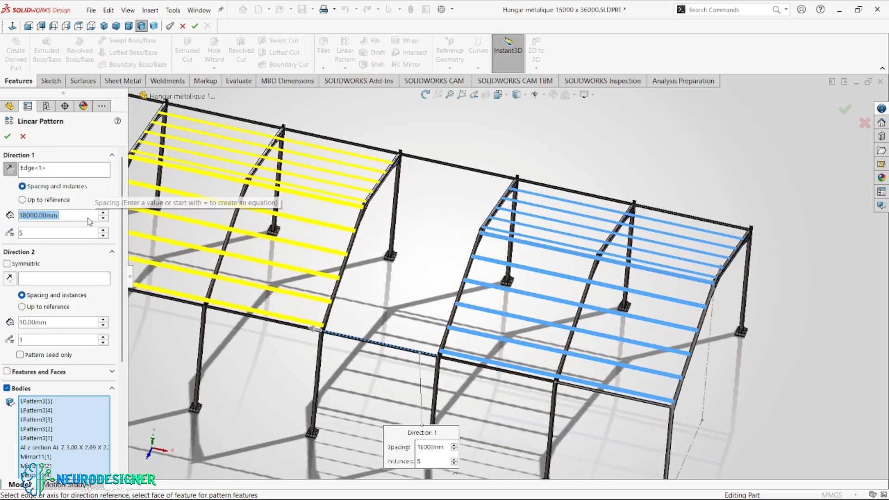
type("12000")
key("Return")
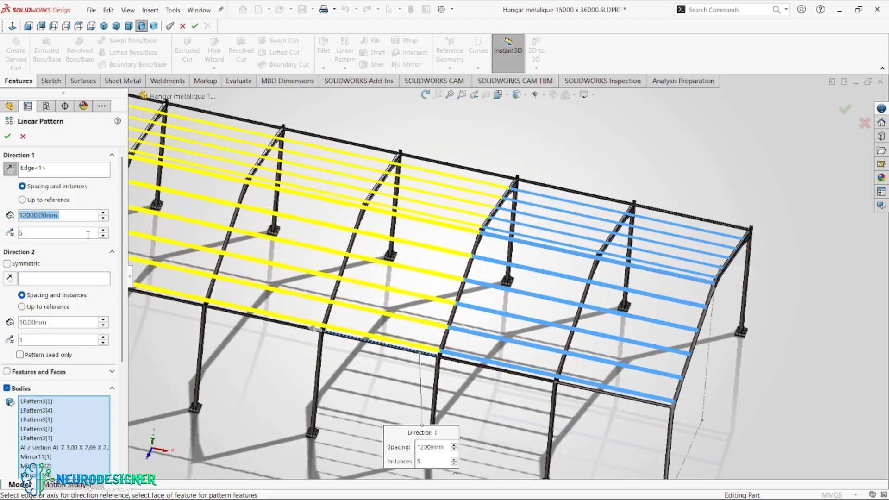
left_click(103, 237)
left_click(104, 236)
scroll(215, 241, "up", 3)
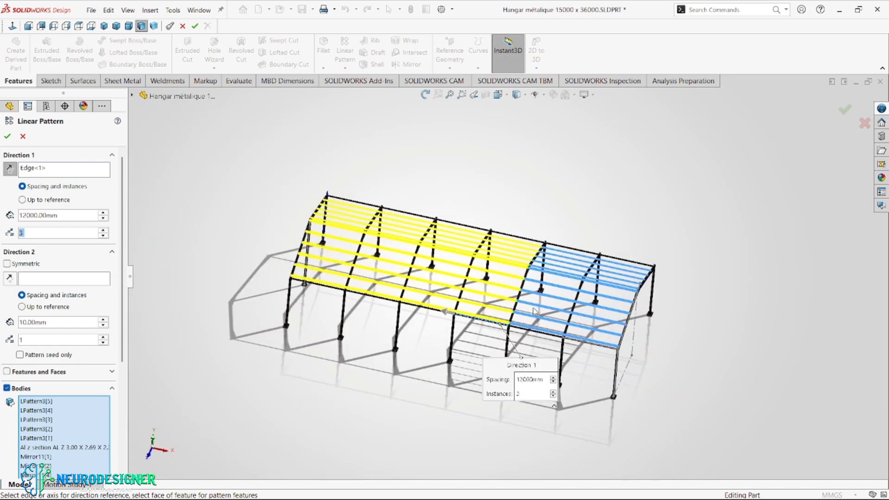
Accept the lengthwise purlin pattern and re-edit it to include the missed mirrored eave purlin among the patterned bodies
middle_click_drag(545, 307, 518, 295)
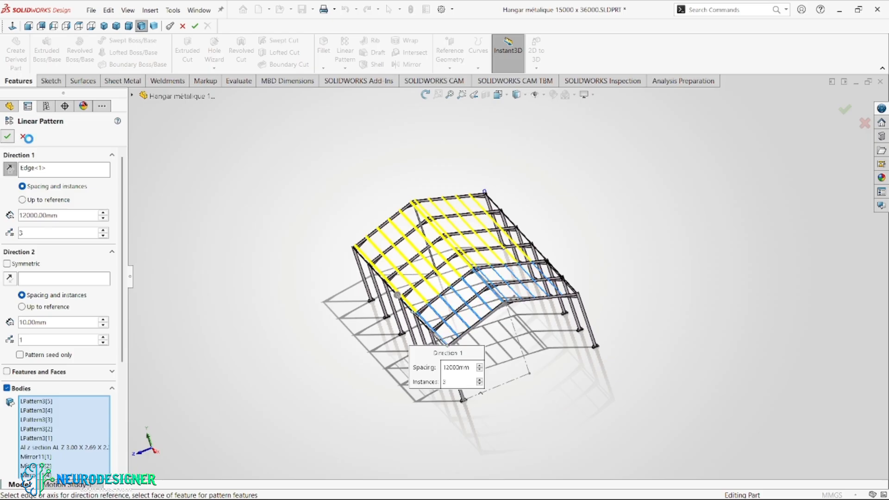
left_click(7, 136)
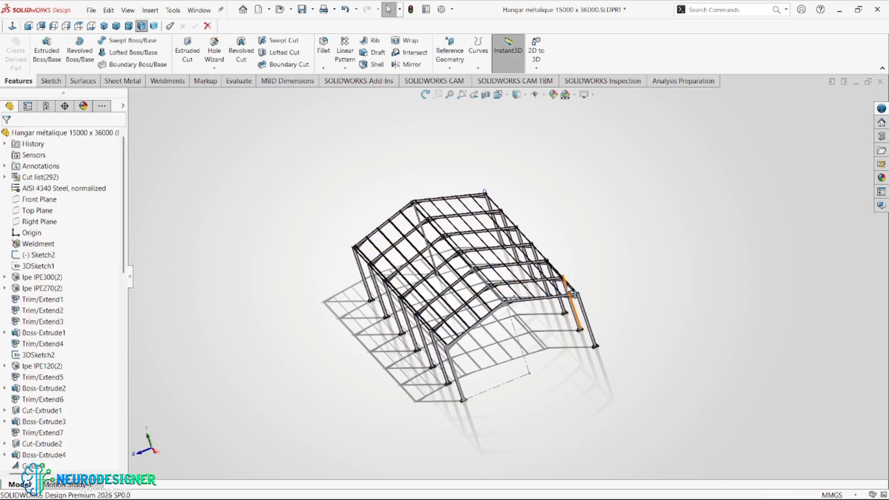
scroll(69, 371, "down", 15)
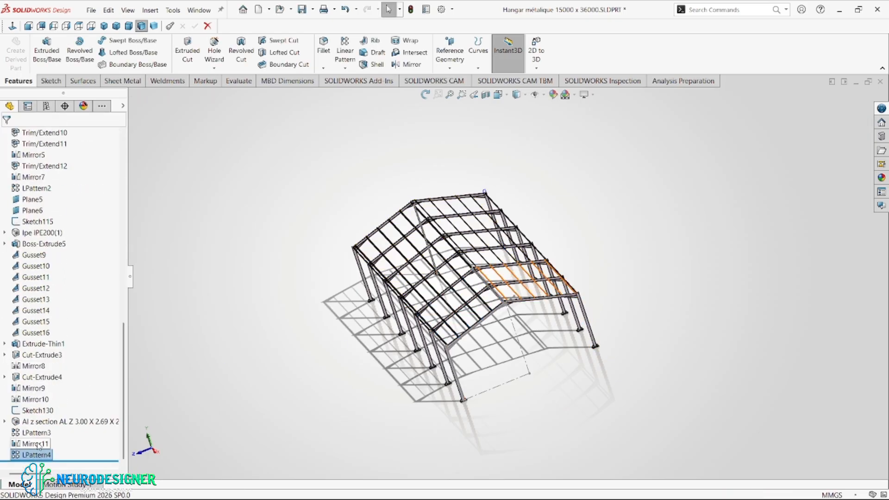
left_click(36, 445)
left_click(37, 455)
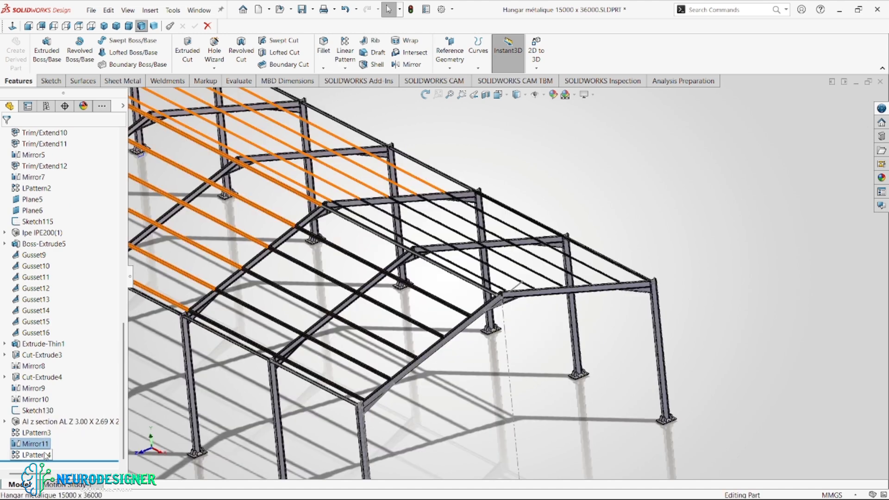
left_click(69, 438)
left_click(563, 319)
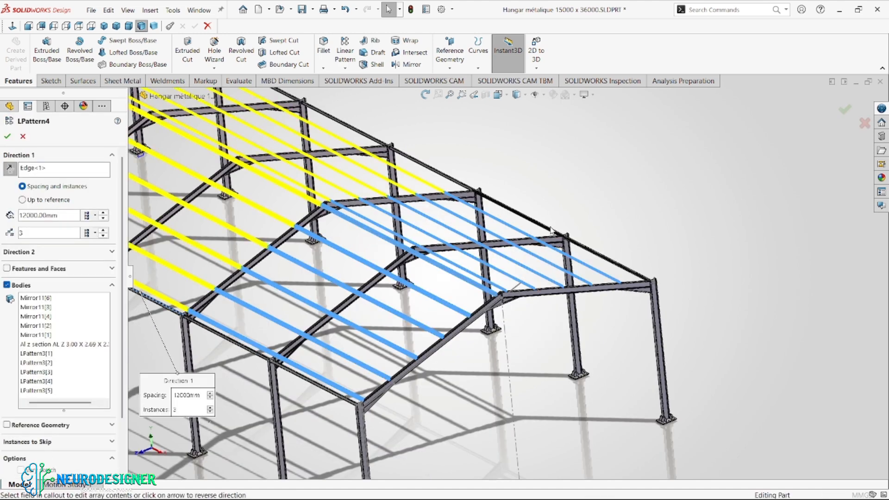
middle_click_drag(533, 244, 463, 280)
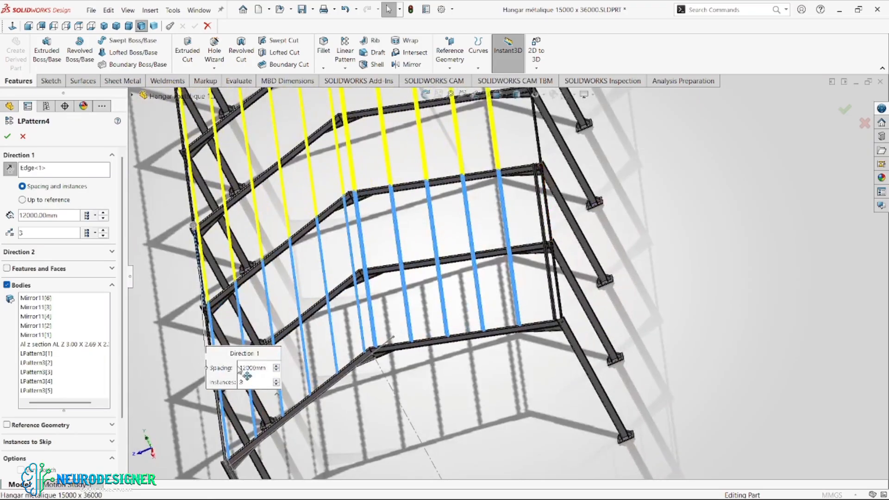
left_click(93, 380)
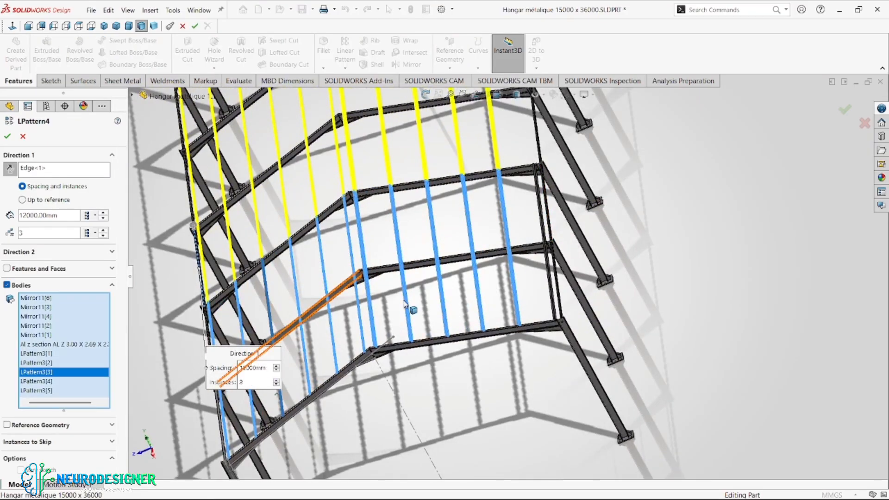
left_click(548, 230)
left_click(8, 136)
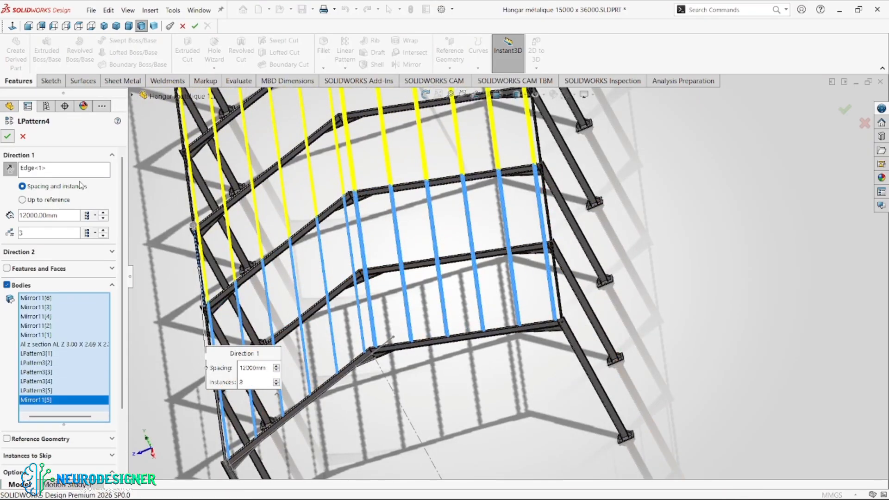
Examine the patterned purlins over the whole hangar in dimetric view and their ends at the end-frame eave corner
scroll(443, 279, "up", 5)
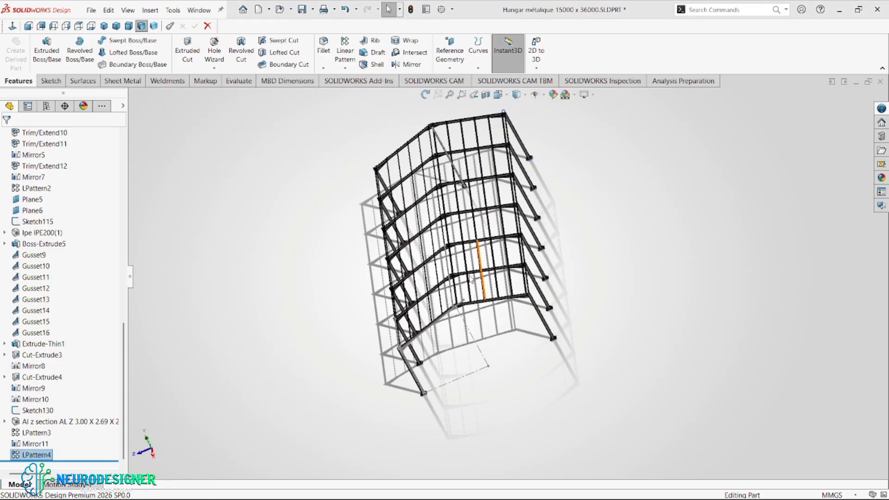
middle_click_drag(499, 278, 569, 223)
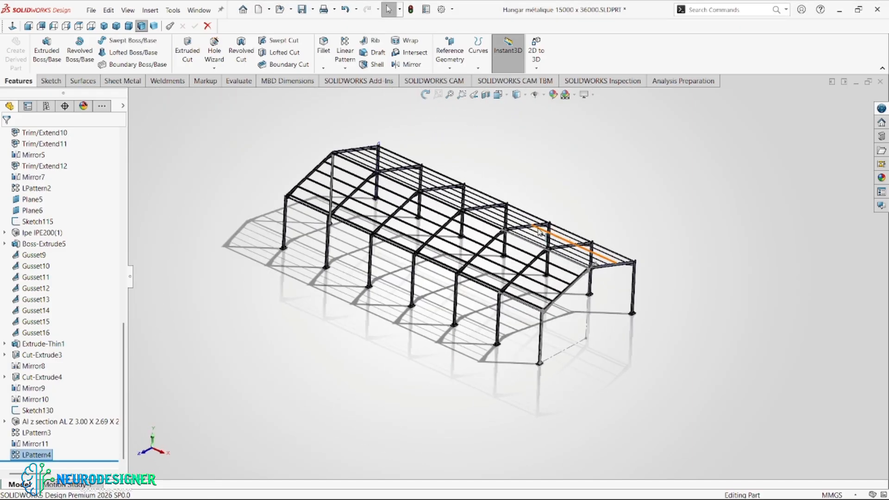
left_click(130, 28)
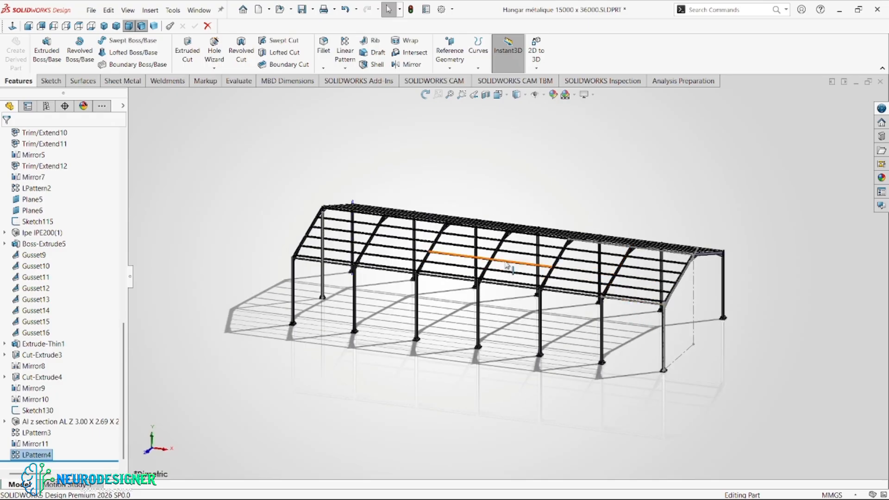
scroll(697, 287, "down", 5)
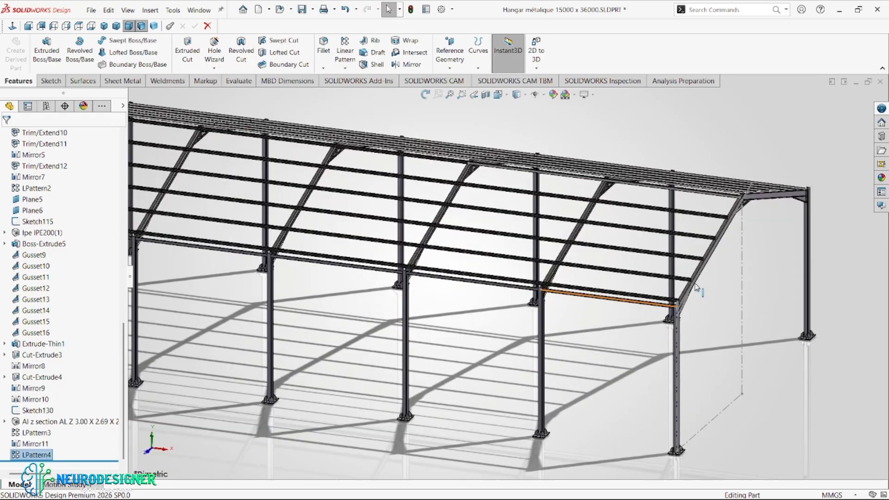
scroll(614, 277, "down", 5)
scroll(572, 289, "down", 5)
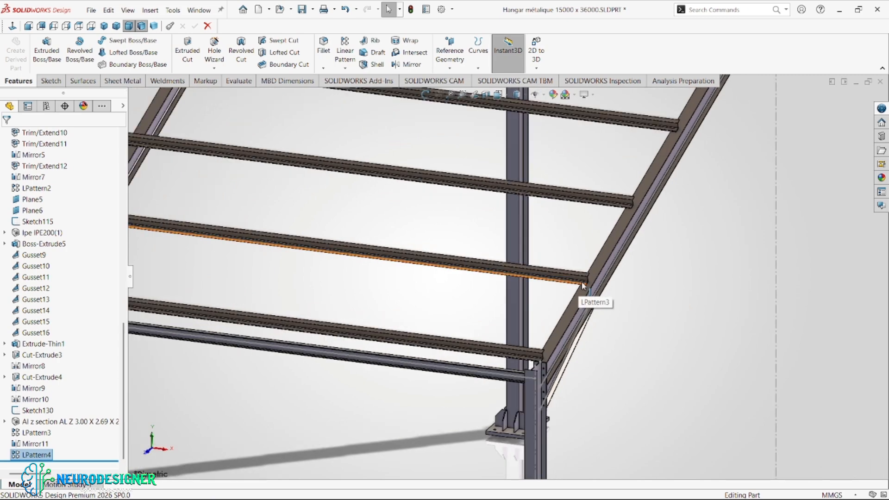
scroll(576, 292, "up", 10)
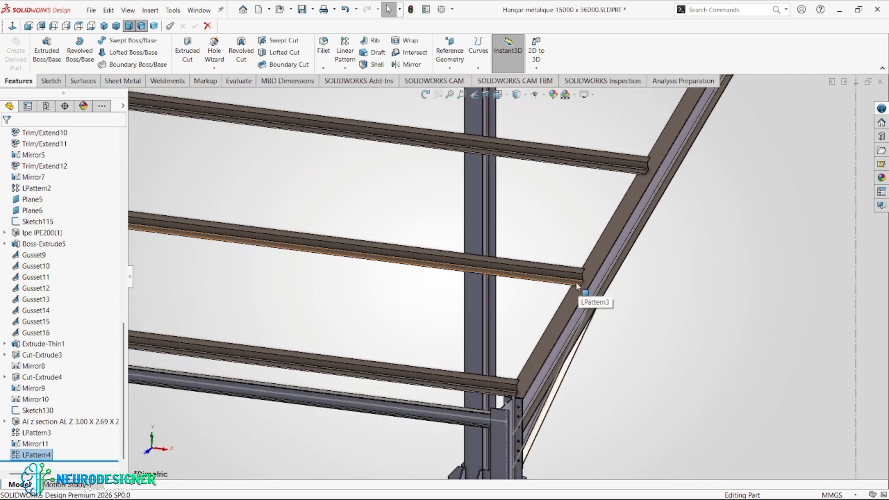
key("f")
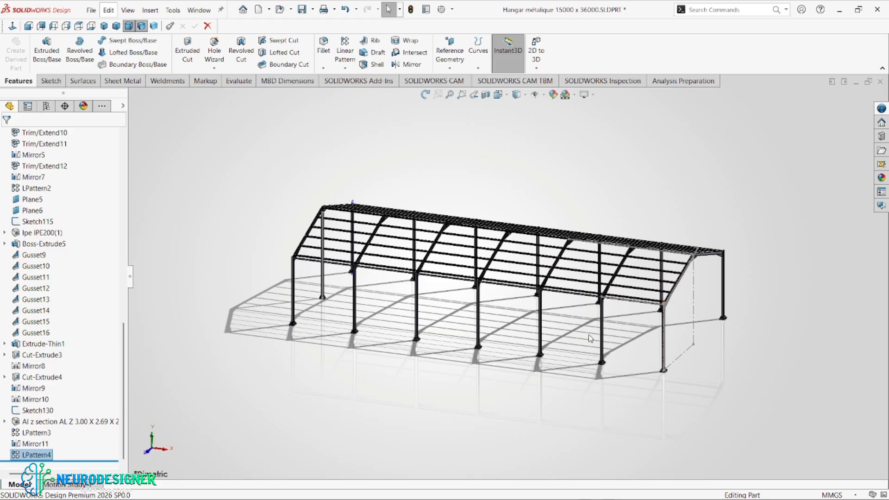
Switch to the 1.pdf drawing in WPS and examine the cross bracing in the first wall bay of the side elevation
mouse_move(587, 498)
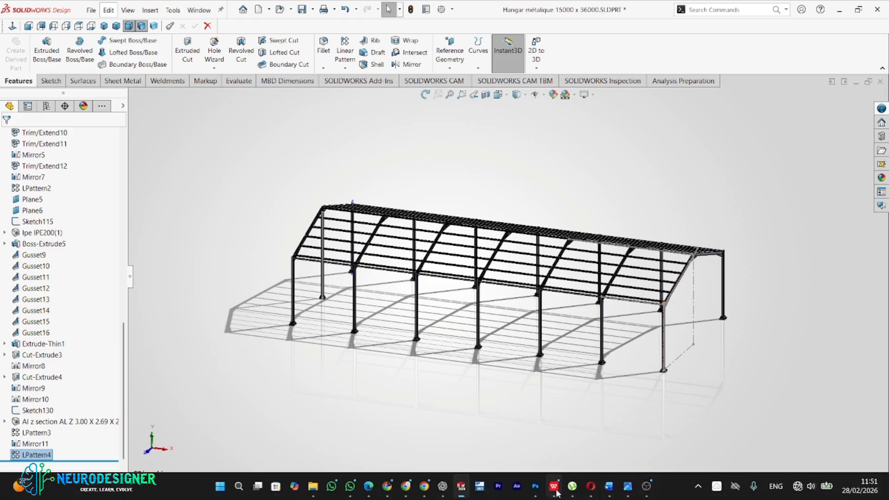
left_click(557, 492)
scroll(338, 258, "up", 3, "ctrl")
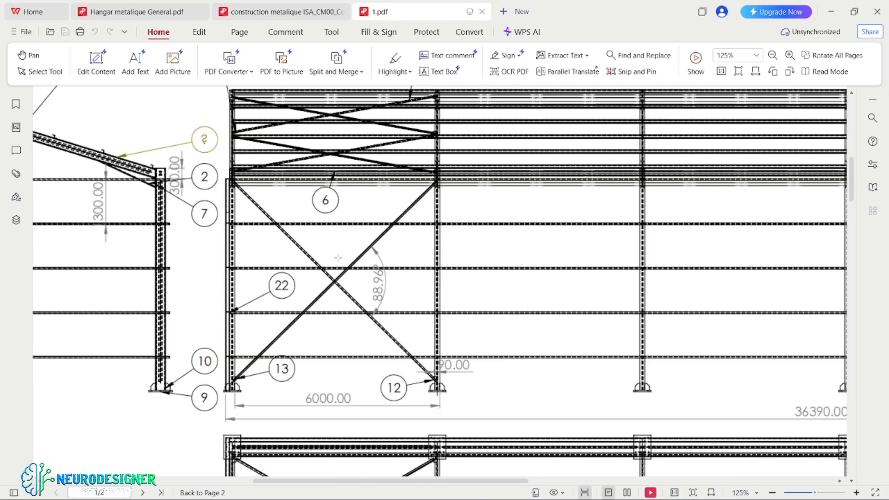
scroll(338, 258, "up", 1, "ctrl")
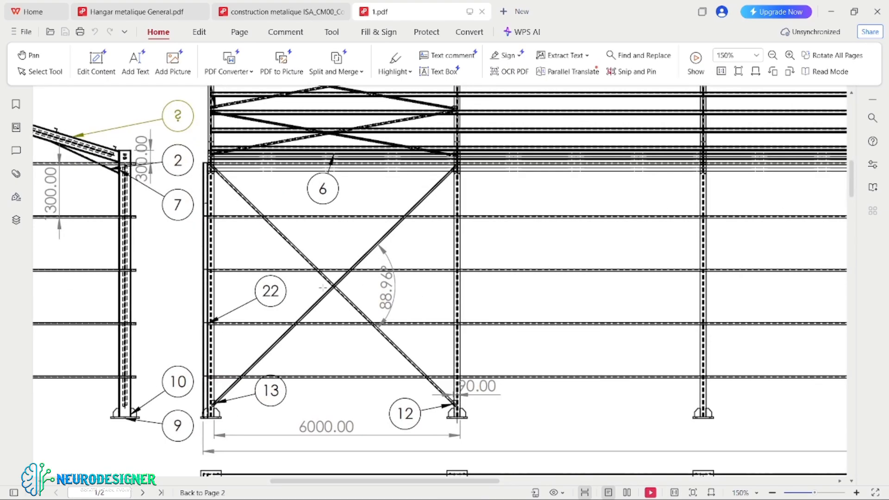
Look up the profiles and lengths of the bracing members in the drawing's parts list on page 2
scroll(345, 296, "down", 15)
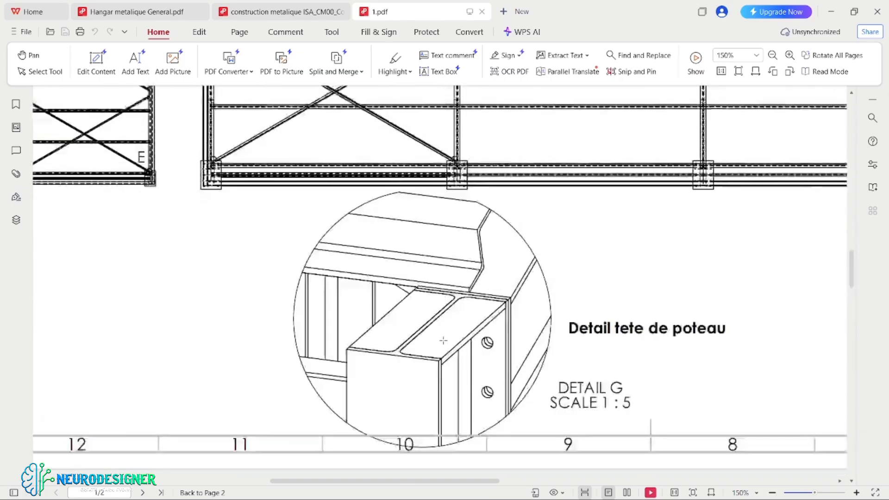
scroll(430, 344, "down", 5)
scroll(473, 347, "down", 3, "ctrl")
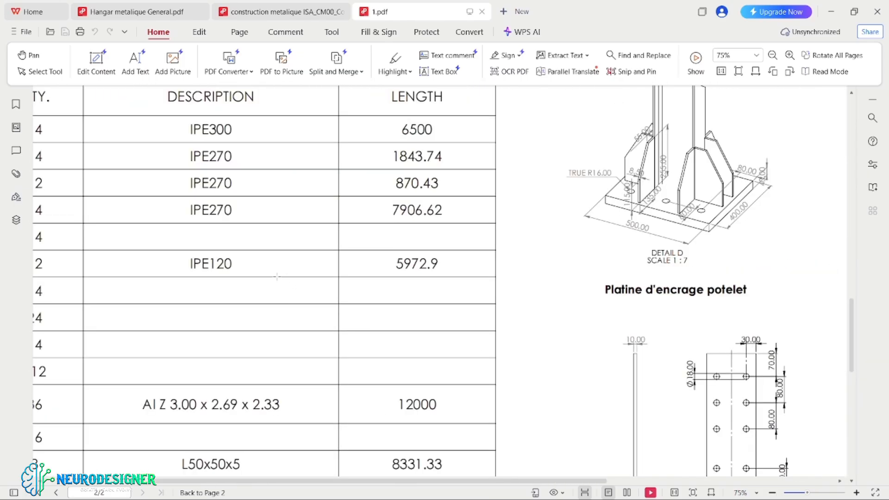
scroll(232, 340, "down", 4)
scroll(194, 343, "up", 1, "ctrl")
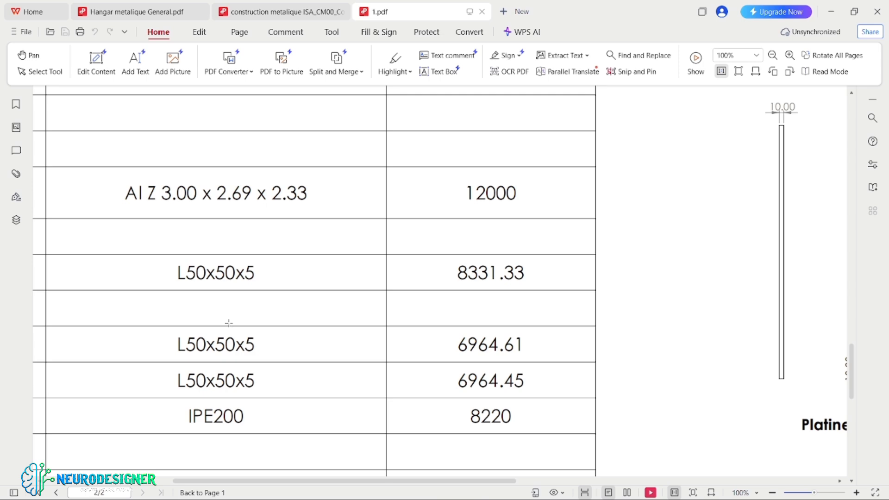
scroll(229, 323, "up", 10)
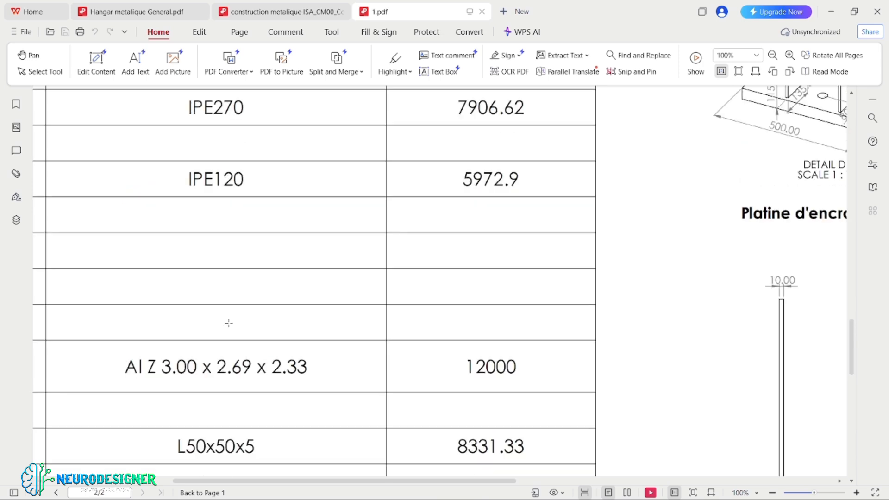
scroll(359, 250, "up", 7)
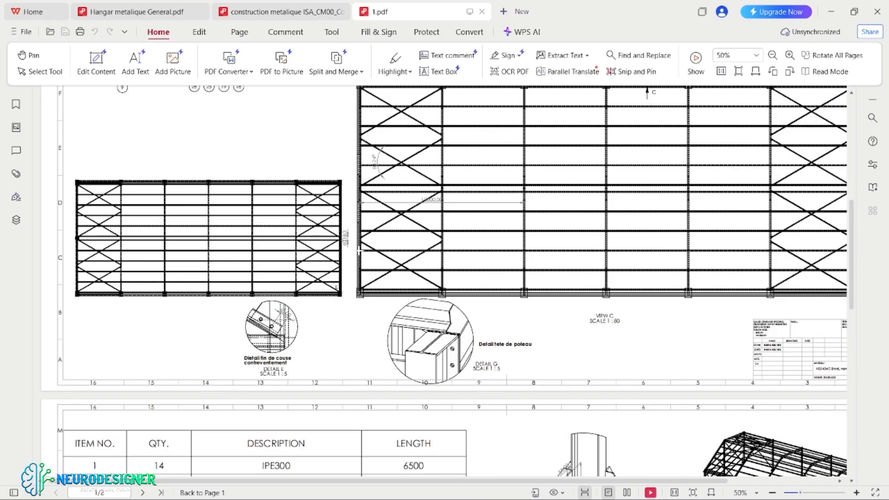
Study the wall bracing's angle, end offsets and bay positions in the side elevation on page 1
scroll(426, 237, "up", 5, "ctrl")
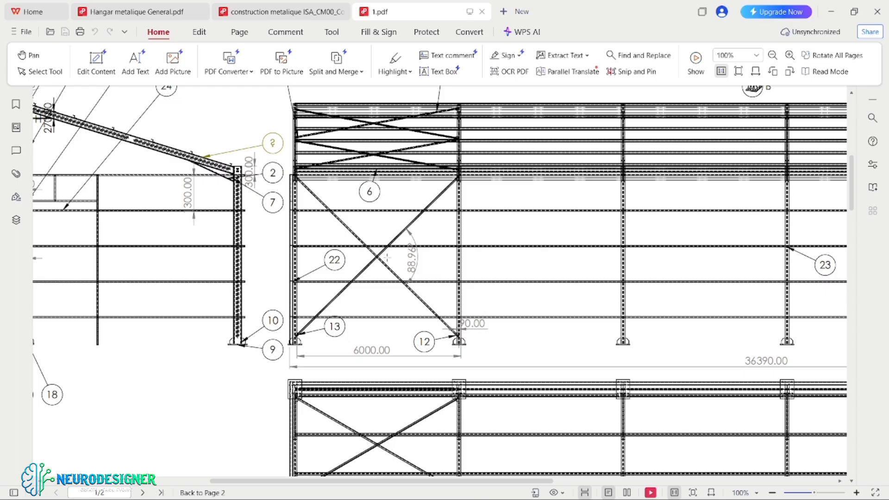
scroll(421, 241, "up", 3, "ctrl")
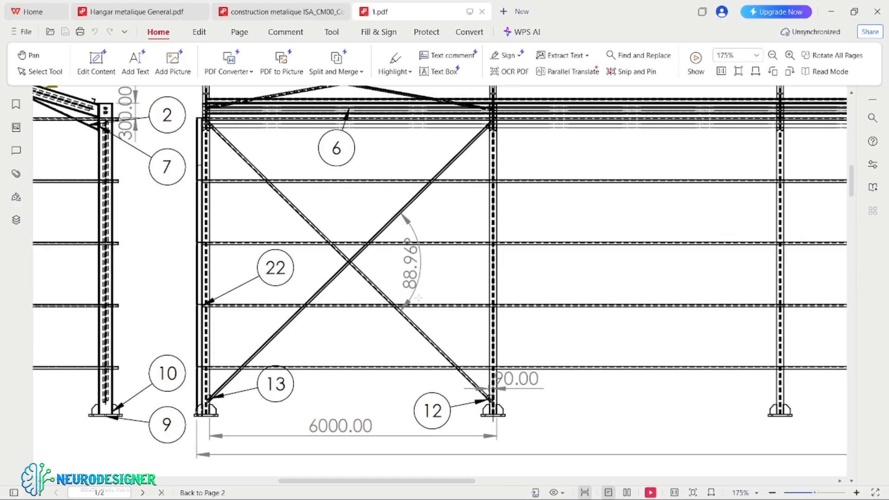
scroll(419, 299, "down", 6, "ctrl")
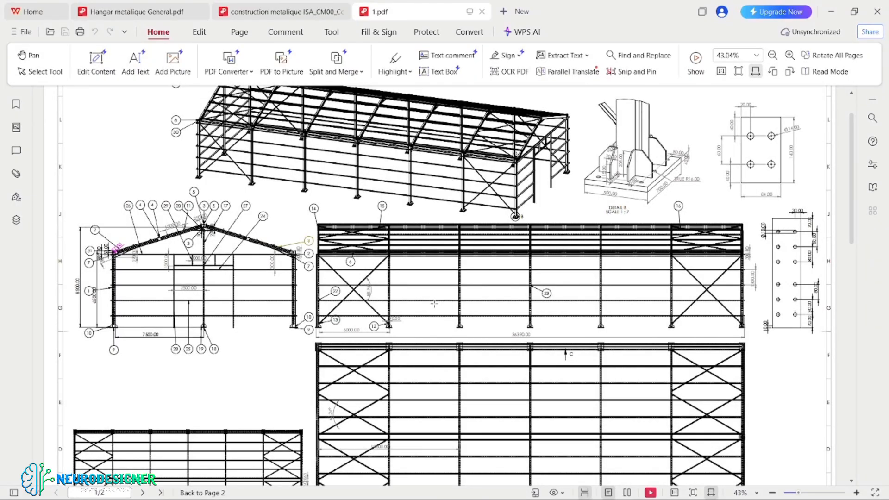
scroll(377, 315, "up", 4, "ctrl")
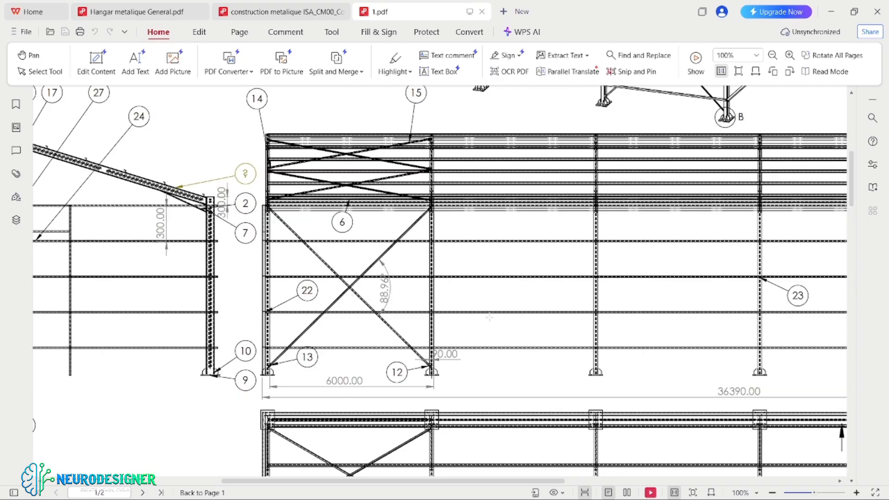
key("ctrl+0")
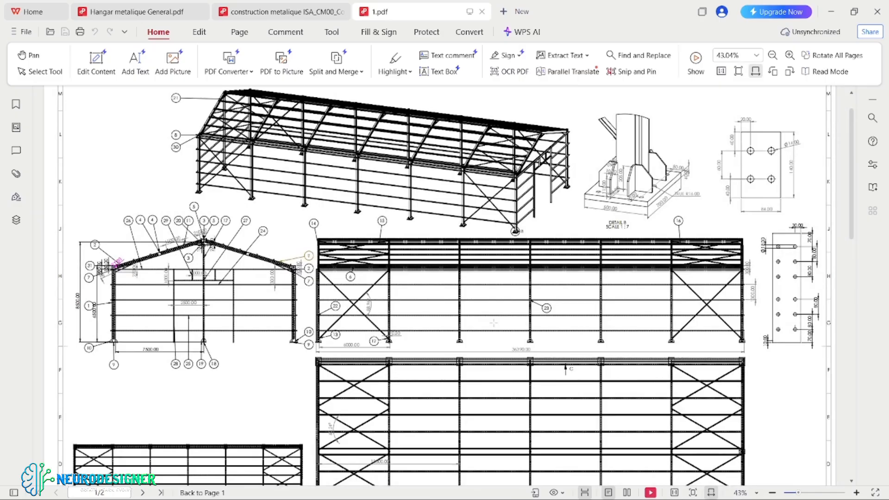
Examine the dimensions of the bracing plate "Platine Contreventements" on the second page of the hangar drawing
scroll(494, 319, "down", 6)
scroll(588, 341, "down", 3, "ctrl")
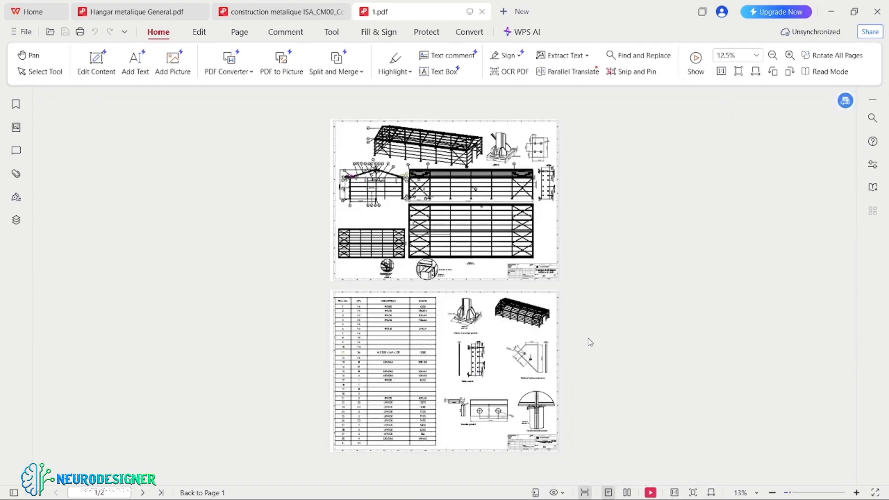
scroll(520, 374, "up", 2, "ctrl")
scroll(519, 373, "up", 3, "ctrl")
scroll(509, 368, "down", 1, "ctrl")
scroll(491, 361, "up", 3, "ctrl")
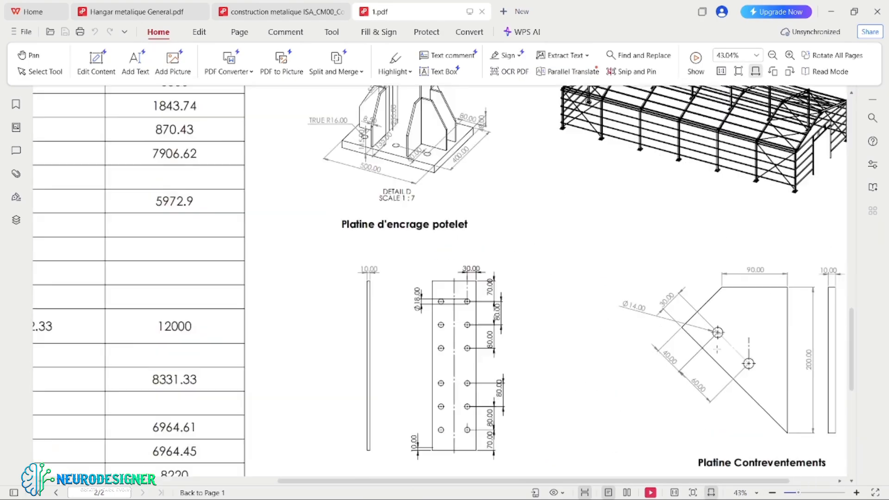
scroll(487, 358, "down", 2, "ctrl")
scroll(664, 374, "up", 2, "ctrl")
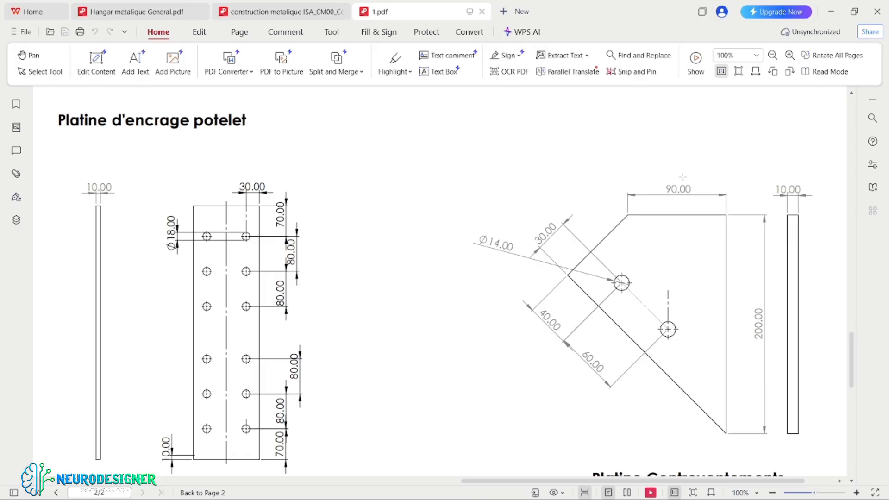
scroll(682, 177, "down", 2, "ctrl")
Switch to SOLIDWORKS and create a reference plane midway between the two outer flange faces of the corner column
left_click(832, 11)
scroll(646, 343, "down", 3)
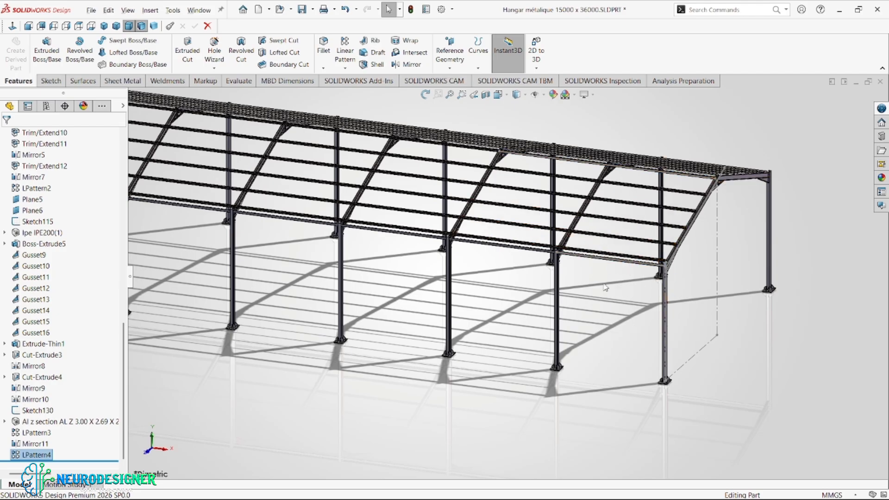
scroll(589, 309, "up", 3)
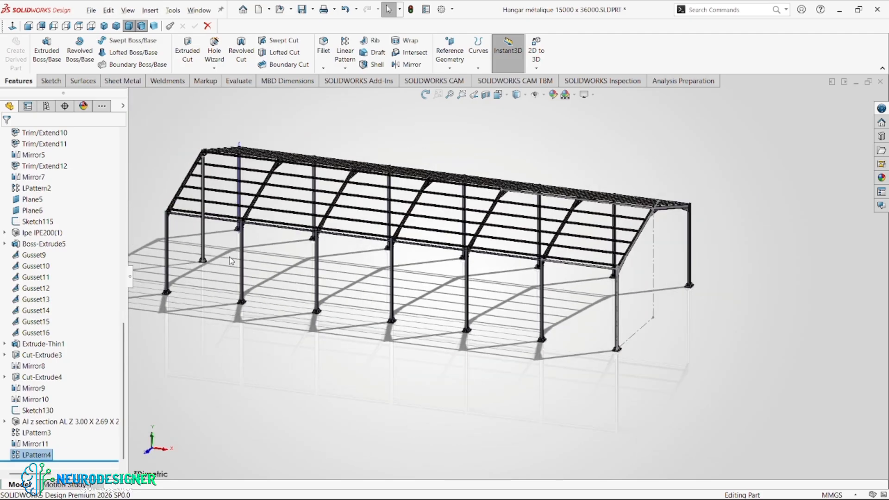
scroll(596, 226, "down", 4)
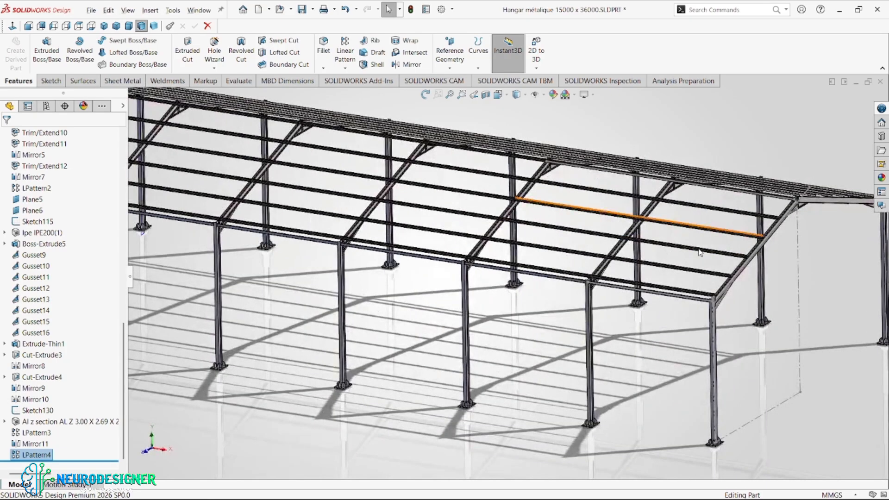
scroll(732, 303, "up", 5)
scroll(583, 307, "down", 6)
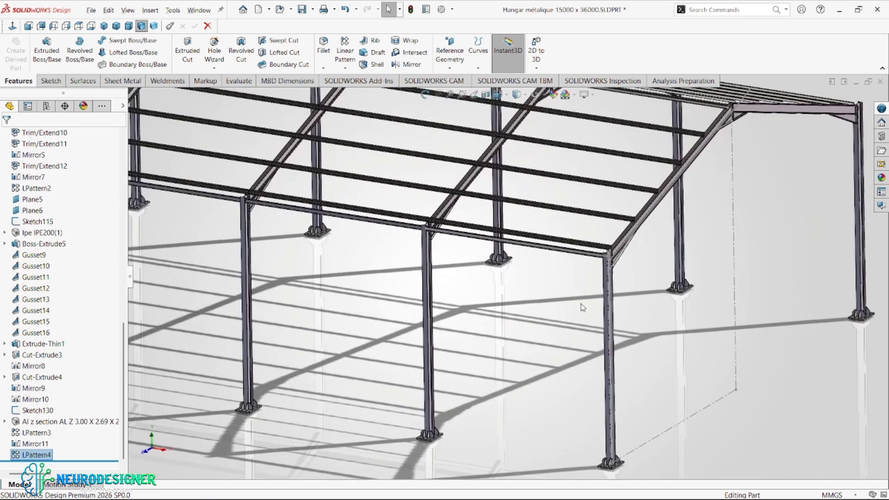
middle_click_drag(605, 333, 696, 339)
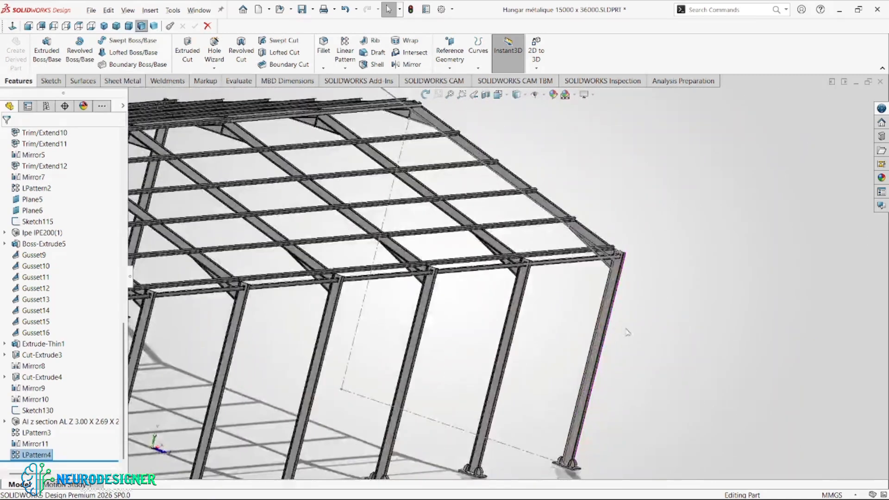
scroll(626, 330, "down", 3)
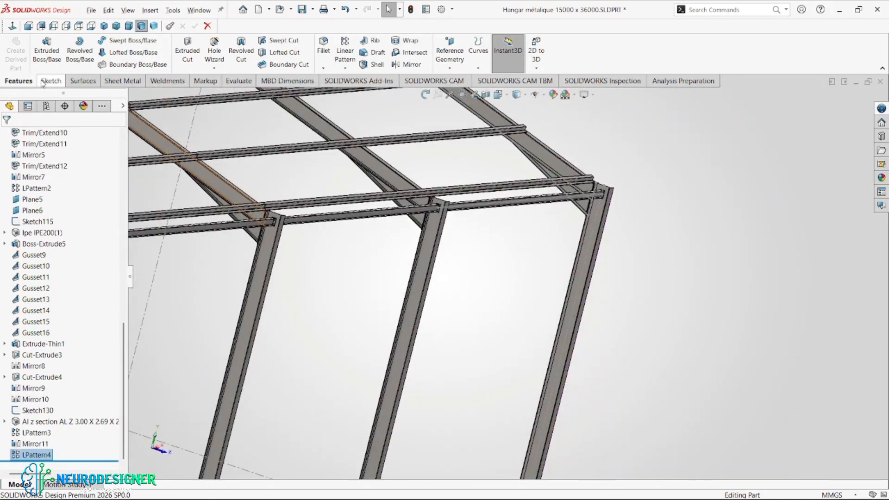
left_click(450, 69)
left_click(458, 79)
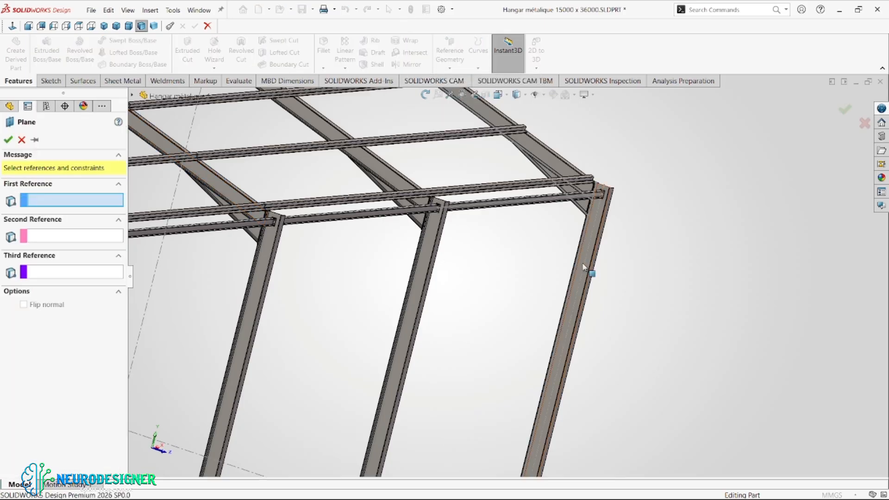
scroll(584, 272, "down", 4)
left_click(579, 291)
middle_click_drag(578, 292, 537, 245)
left_click(539, 244)
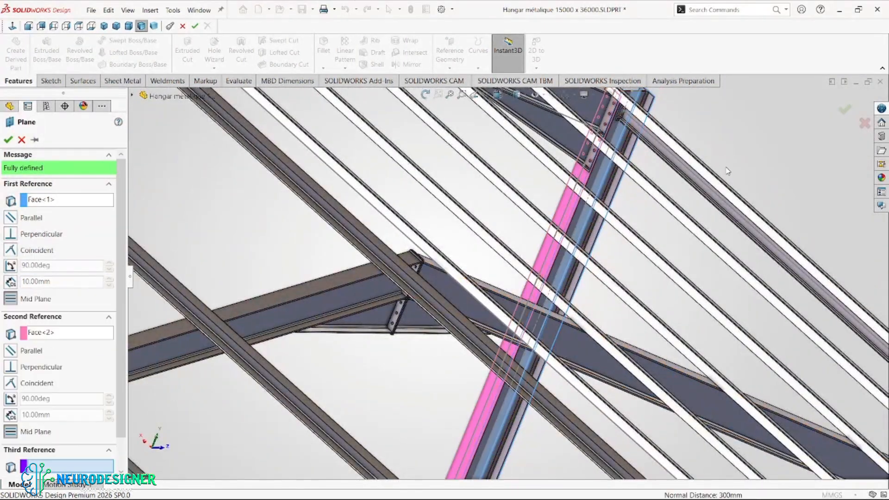
left_click(846, 109)
Start a sketch on the new column mid-plane and set the display style to Hidden Lines Visible
middle_click_drag(621, 226, 604, 343)
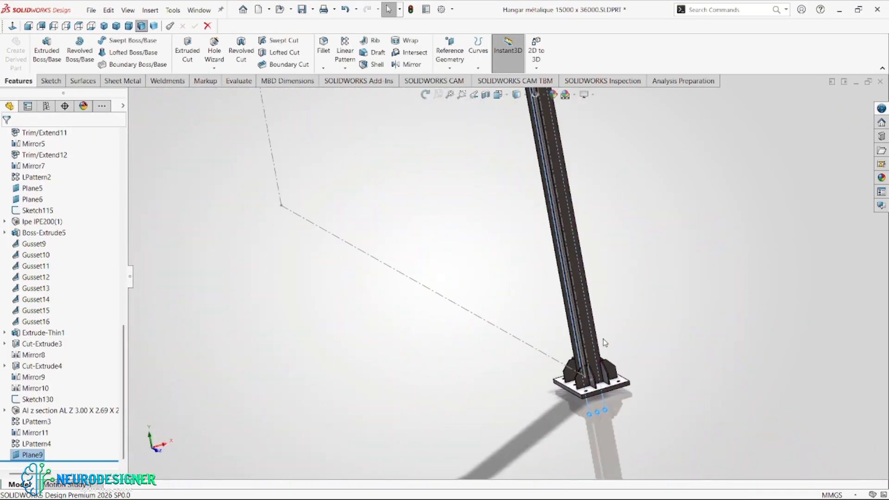
left_click(565, 272)
left_click(601, 243)
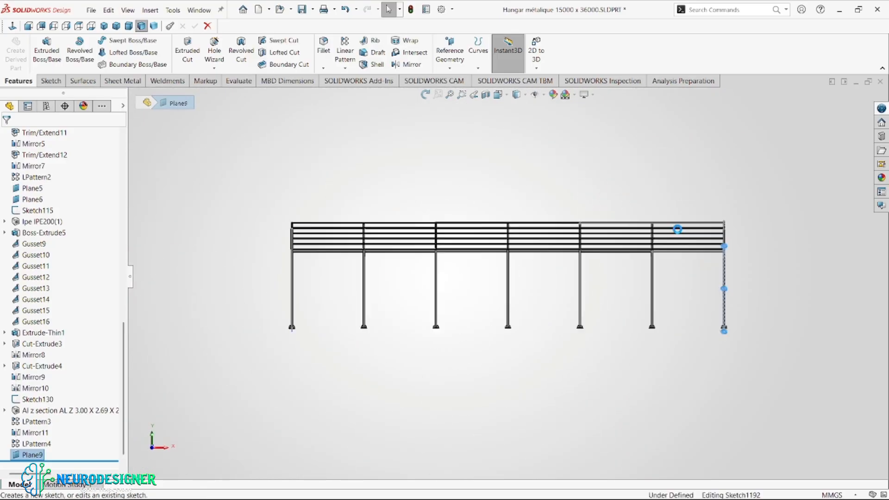
scroll(764, 317, "down", 5)
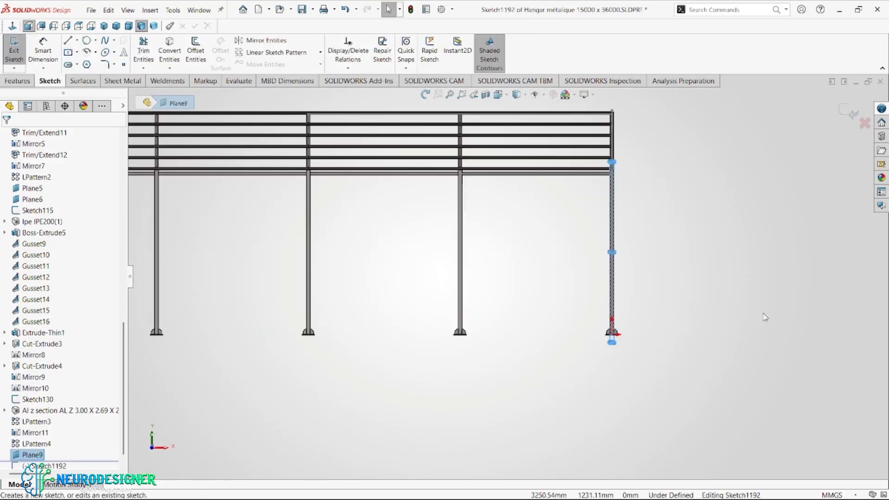
left_click(524, 99)
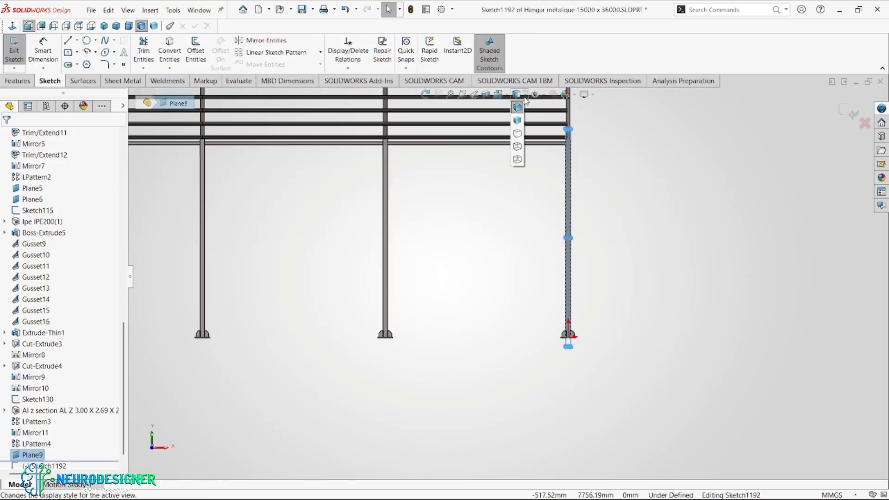
left_click(518, 147)
Sketch a diagonal line about 8142 mm long from the end column's base gusset up to the facing edge of the adjacent column
scroll(573, 329, "down", 10)
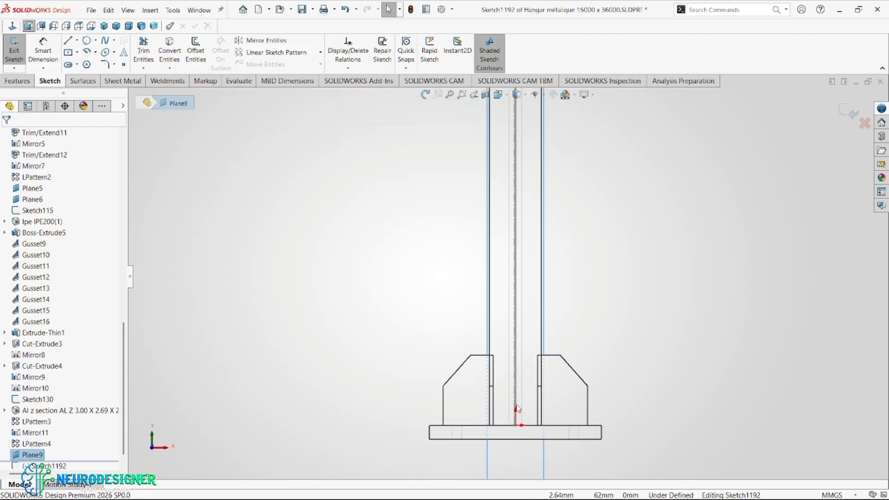
scroll(520, 337, "down", 2)
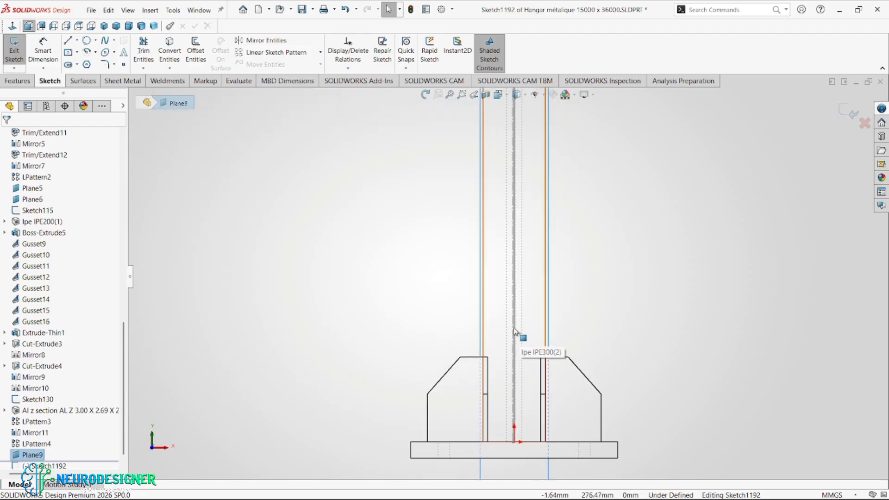
scroll(558, 324, "up", 5)
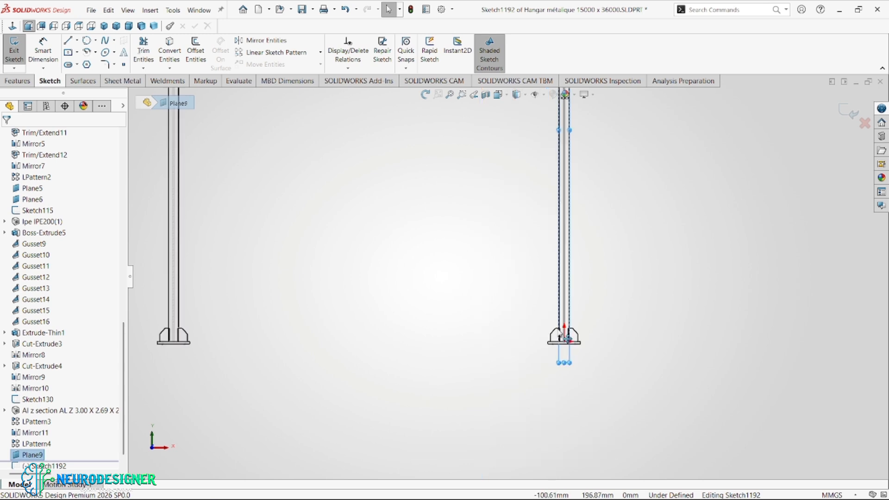
scroll(559, 320, "up", 3)
right_click_drag(679, 292, 625, 290)
scroll(528, 301, "down", 8)
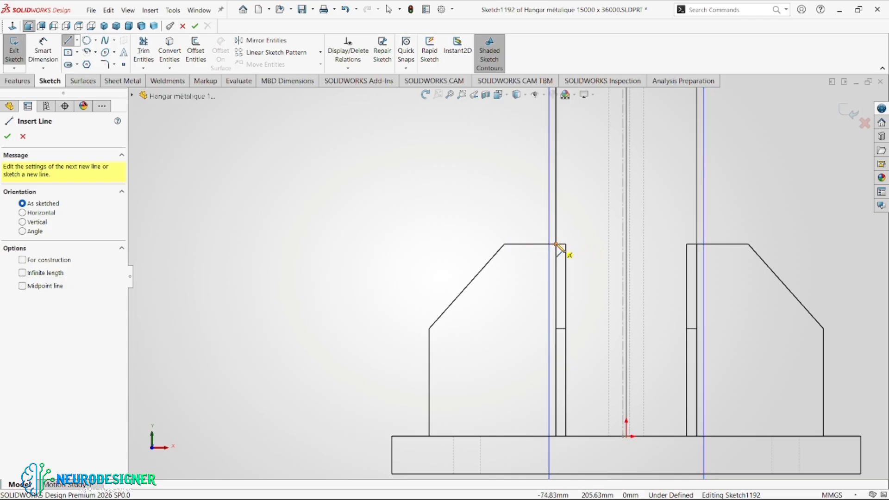
left_click(557, 244)
scroll(523, 194, "up", 6)
scroll(463, 225, "up", 4)
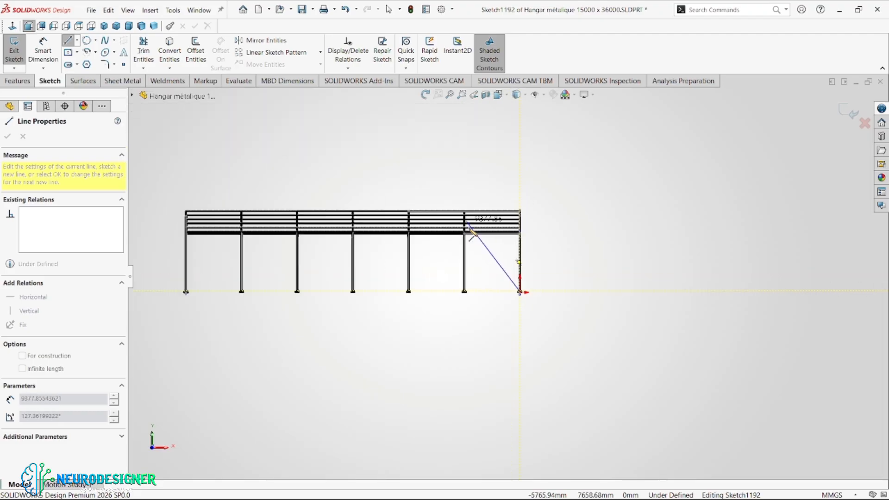
scroll(471, 228, "down", 12)
scroll(430, 183, "down", 3)
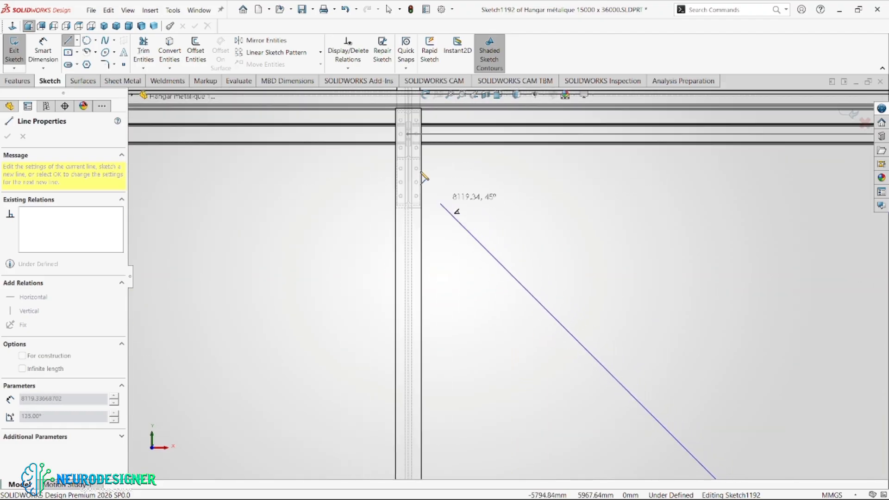
scroll(430, 217, "down", 2)
scroll(445, 239, "up", 3)
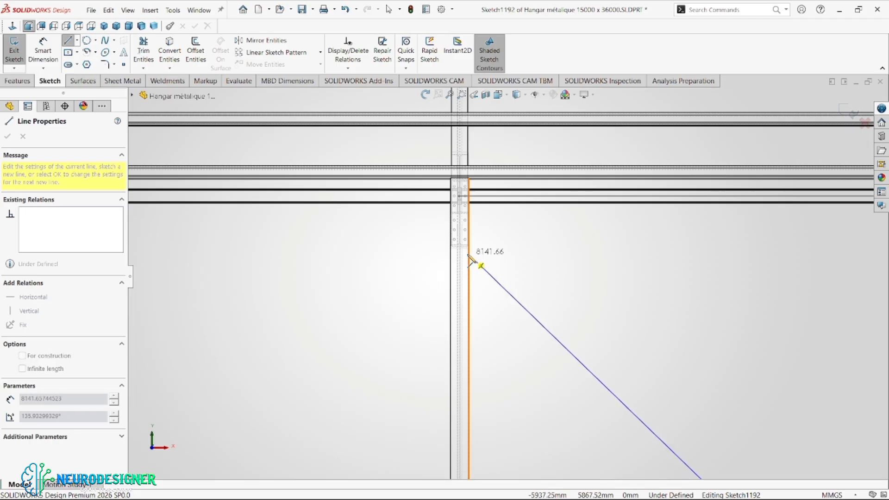
double_click(470, 258)
Sketch a horizontal line about 5850 mm long from the diagonal's upper end to the end column's inner edge
scroll(472, 260, "up", 3)
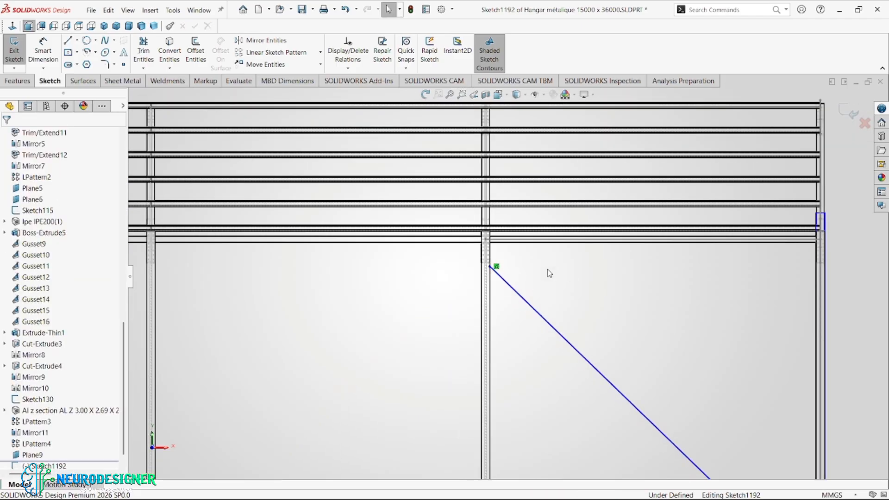
left_click(493, 267)
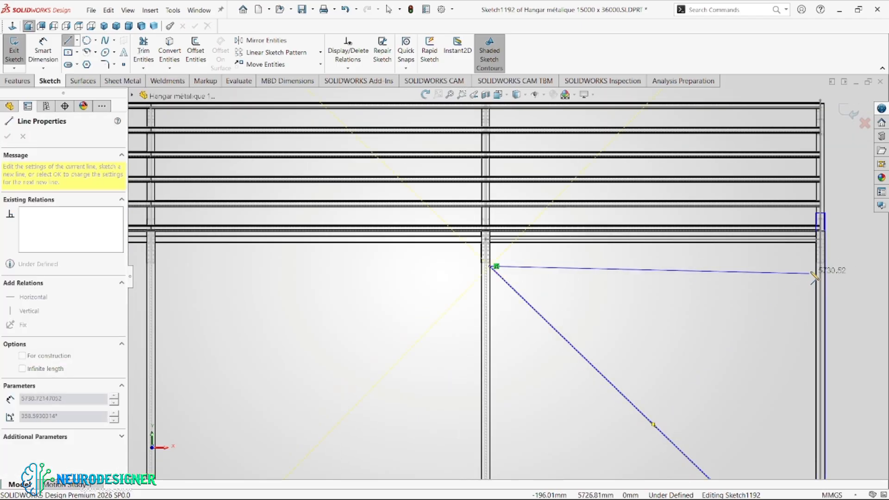
scroll(793, 270, "down", 3)
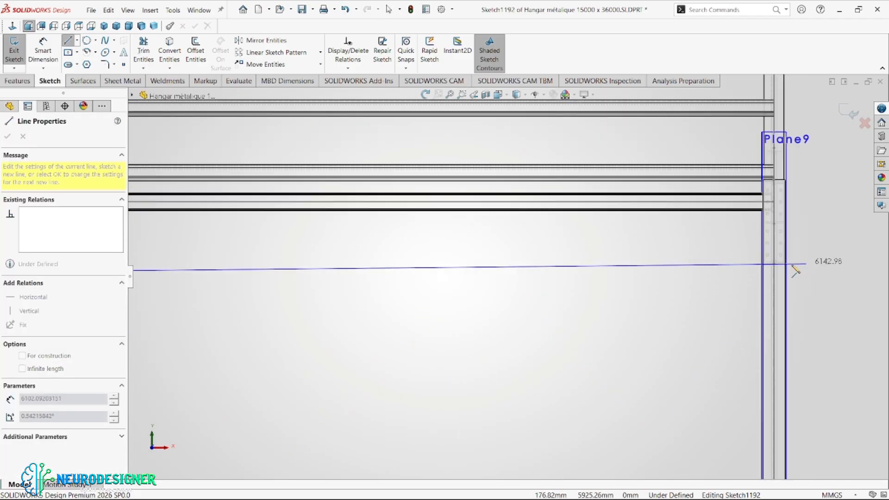
left_click(767, 281)
key("Escape")
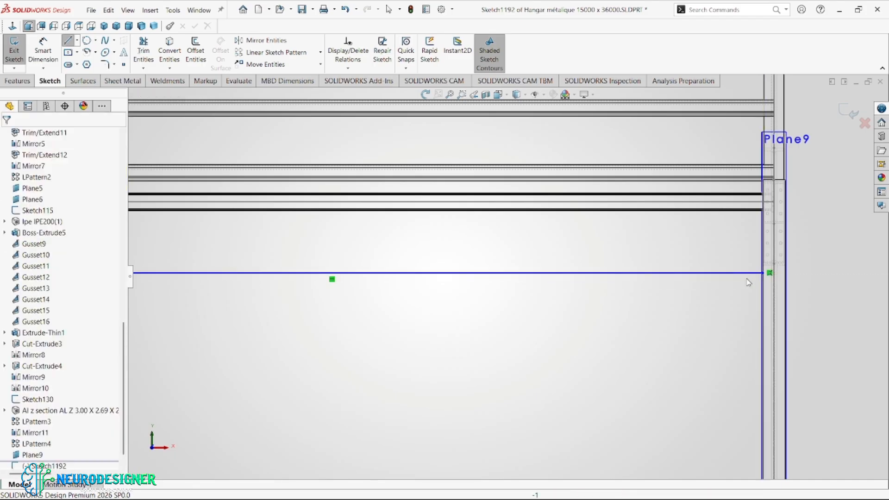
Convert the horizontal line and the first diagonal to construction geometry
left_click(719, 274)
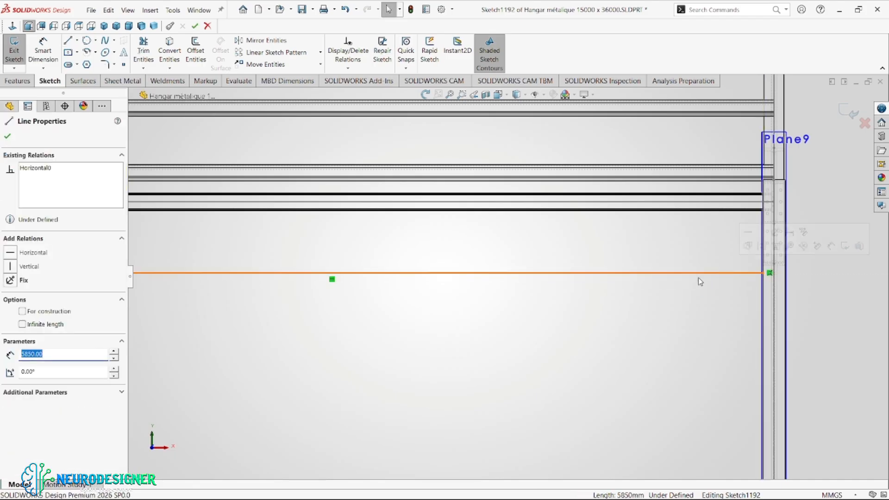
left_click(761, 247)
key("Escape")
scroll(625, 304, "up", 3)
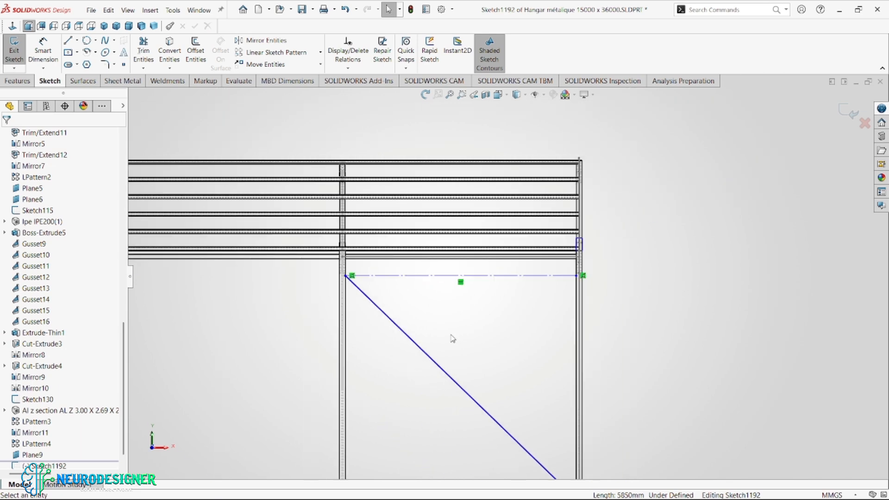
left_click(438, 368)
left_click(482, 342)
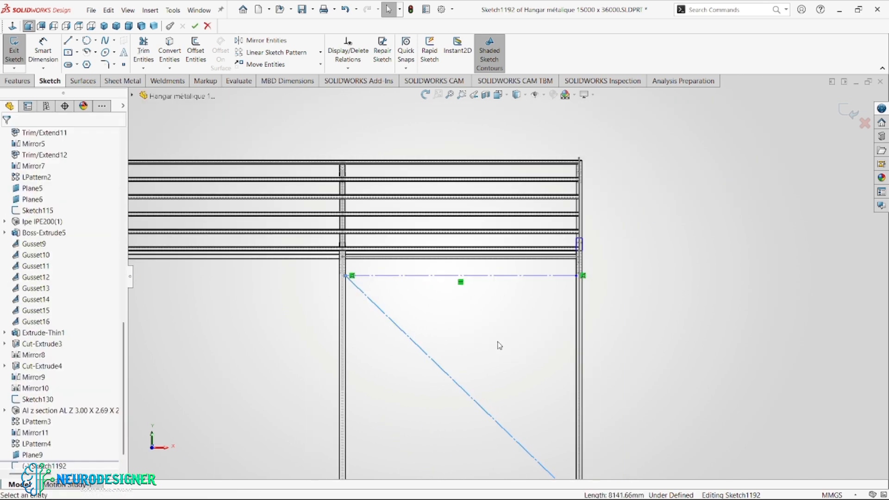
Sketch the crossing diagonal, about 8142 mm long, from the horizontal line's outer end to the adjacent column's base gusset, as construction geometry
right_click_drag(528, 332, 505, 317)
left_click(473, 332)
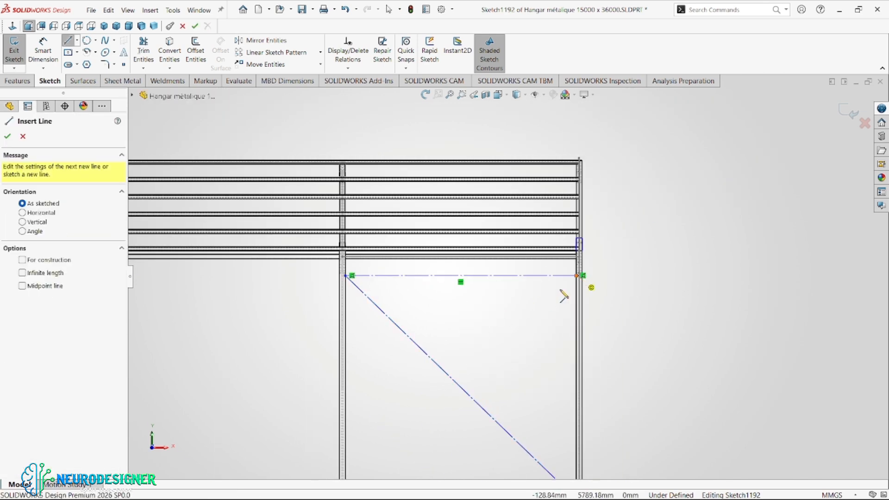
left_click(583, 276)
scroll(513, 296, "up", 3)
scroll(416, 401, "down", 10)
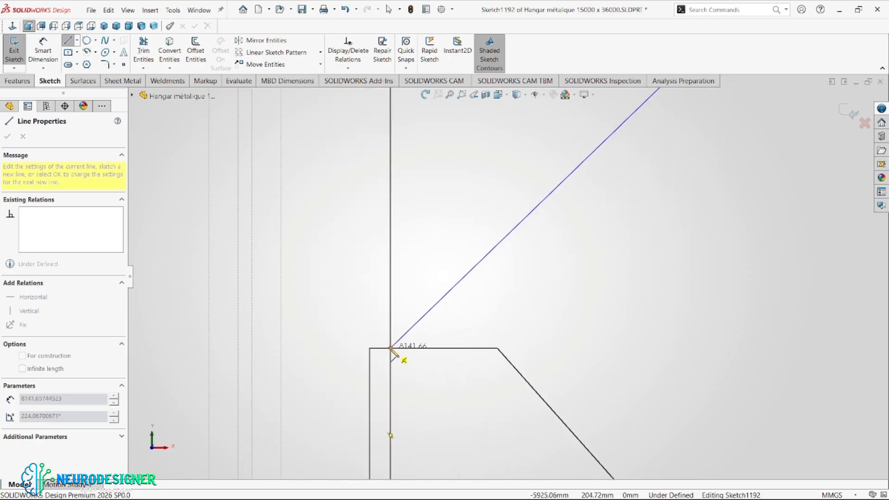
left_click(390, 348)
scroll(469, 337, "up", 10)
key("Escape")
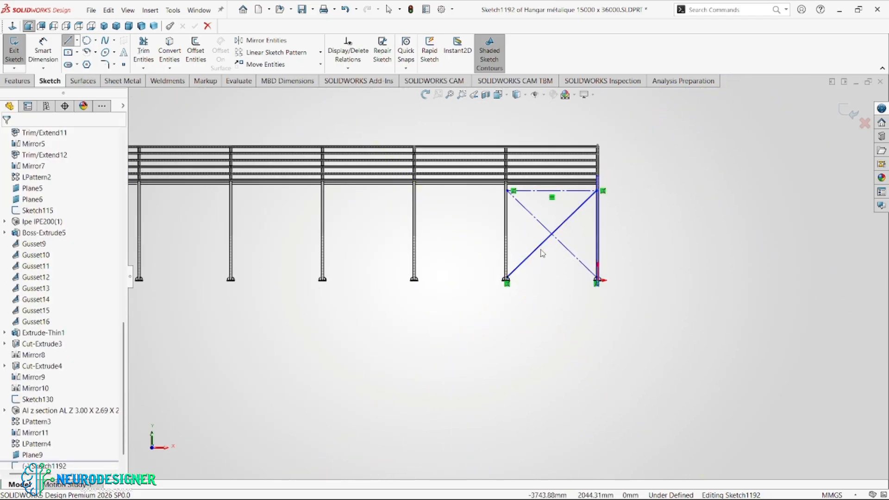
left_click(542, 249)
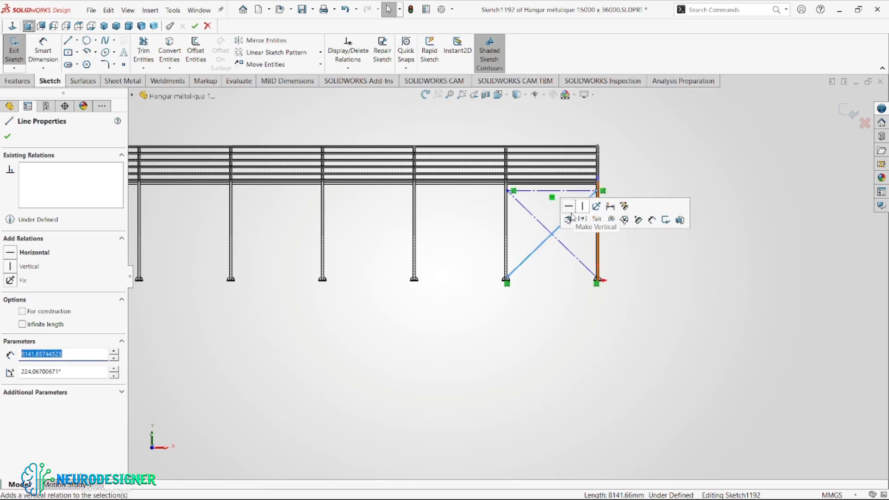
left_click(597, 220)
Dimension the angle between the two crossing construction diagonals as 90°
scroll(574, 227, "down", 5)
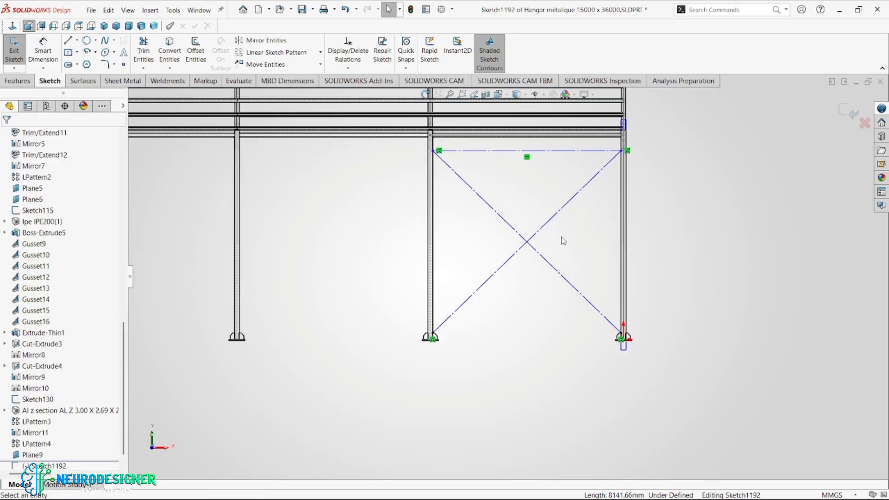
right_click_drag(586, 241, 585, 192)
left_click(551, 222)
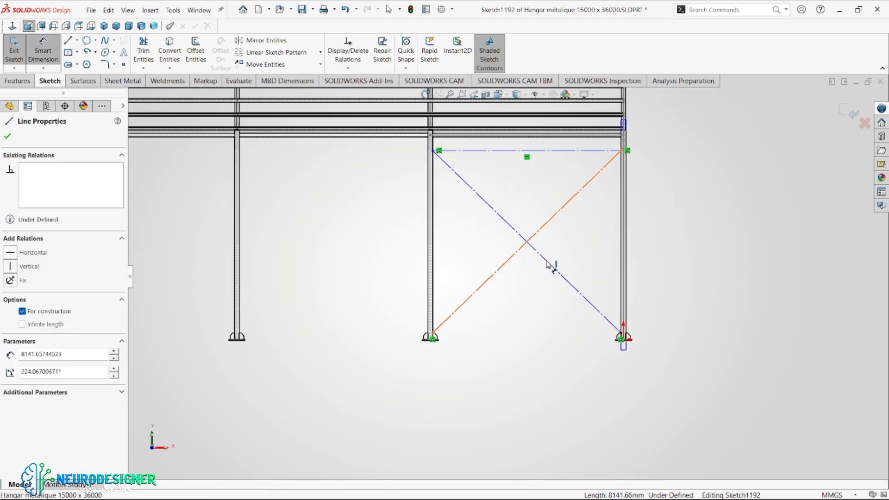
left_click(547, 265)
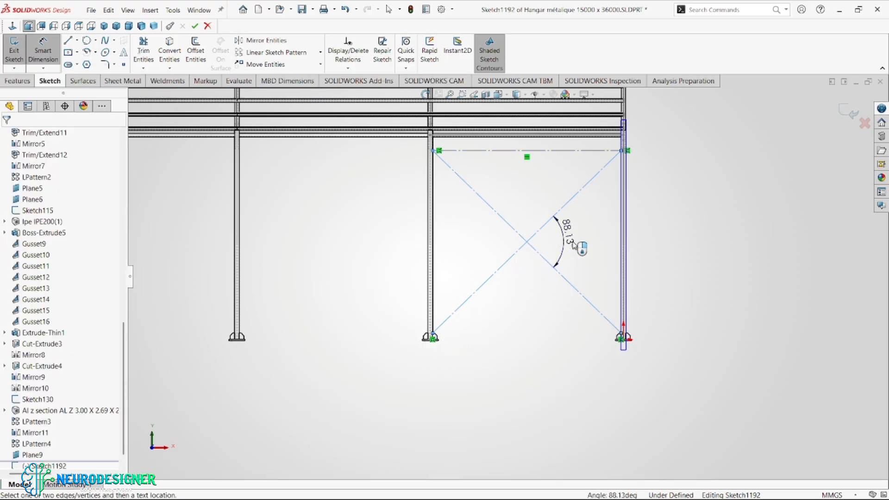
left_click(577, 247)
type("90")
key("Return")
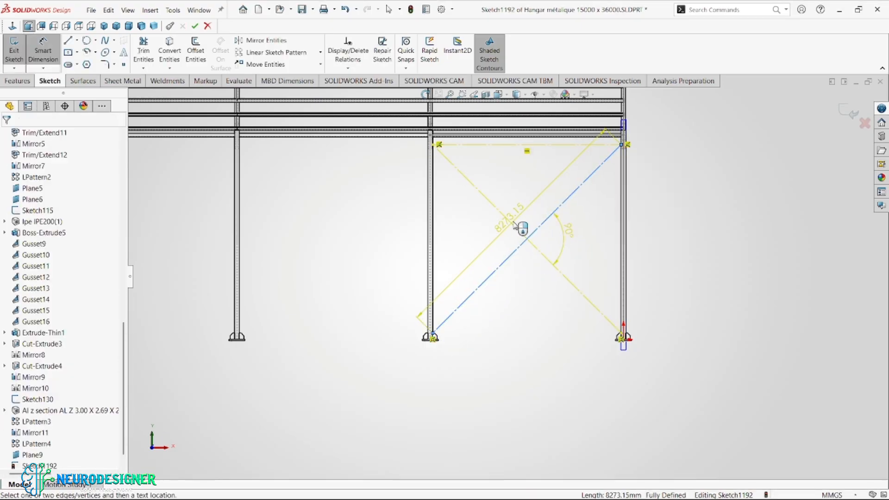
key("Return")
left_click(539, 229)
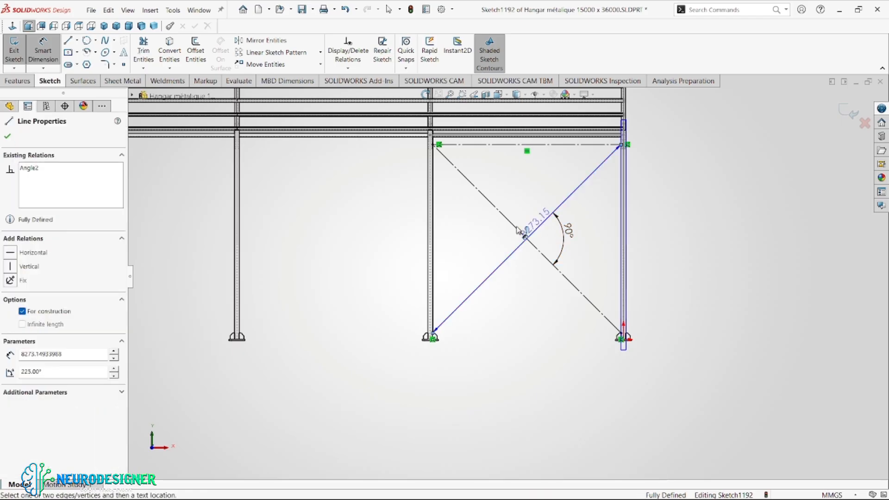
left_click(521, 231)
key("Escape")
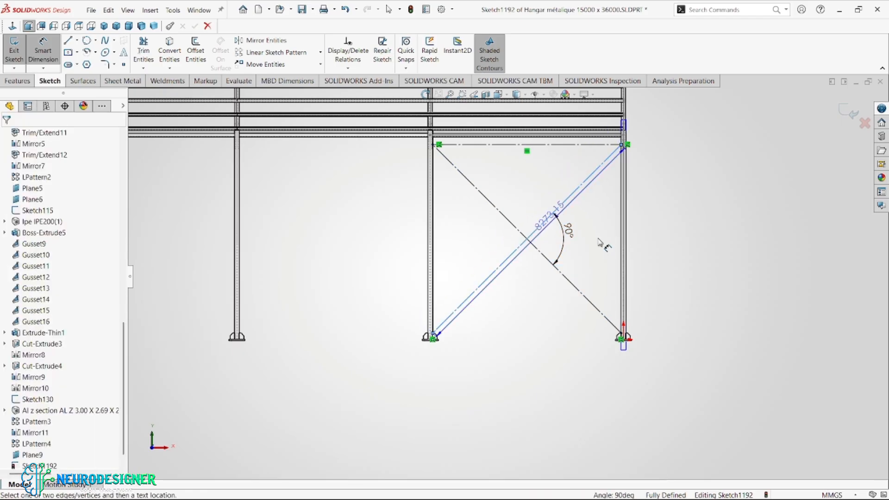
Sketch a vertical line about 209 mm long up the end column's centreline, starting level with the top of the base gussets
scroll(618, 343, "down", 10)
scroll(566, 414, "down", 3)
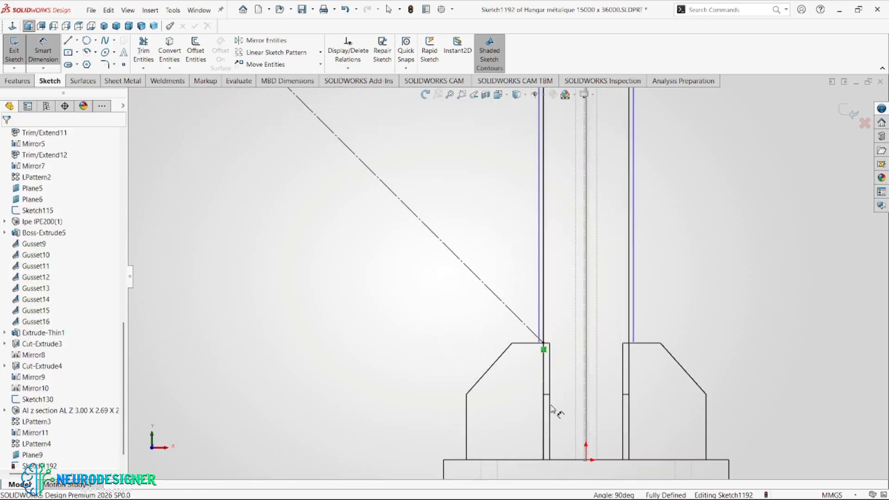
right_click_drag(693, 226, 643, 190)
scroll(556, 260, "down", 5)
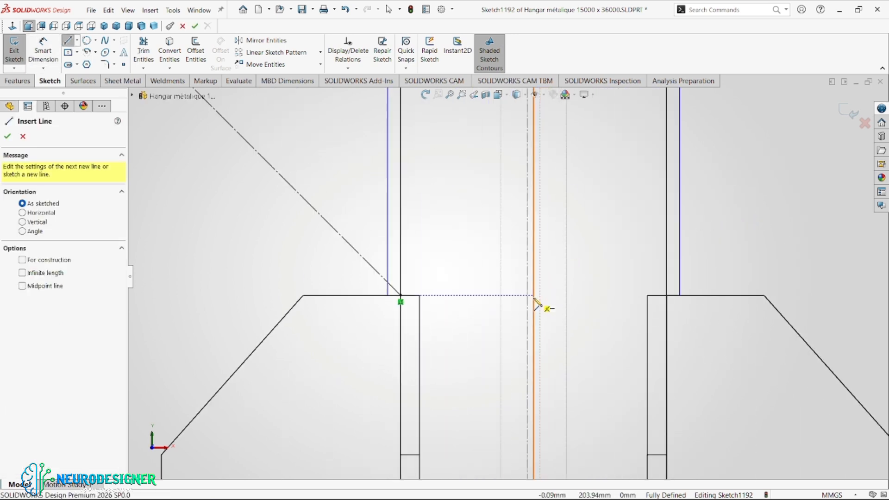
scroll(530, 292, "up", 3)
scroll(531, 278, "down", 3)
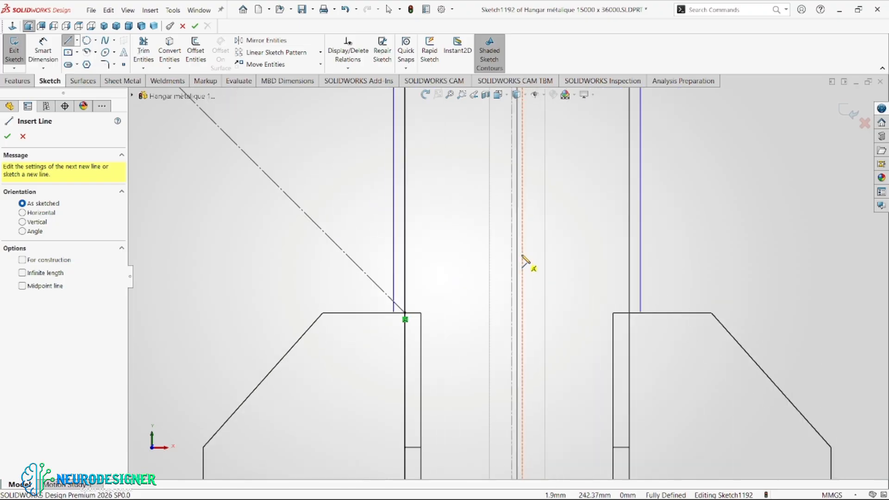
scroll(527, 325, "up", 4)
scroll(530, 361, "up", 1)
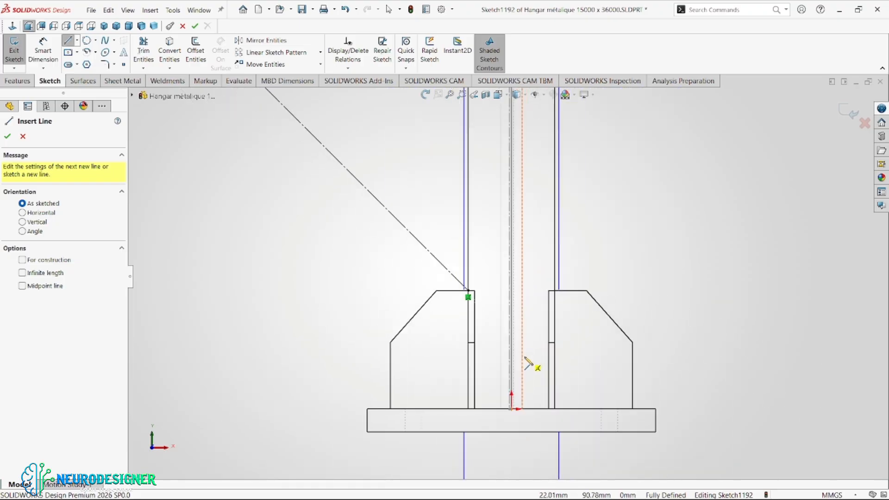
scroll(526, 298, "up", 4)
scroll(524, 210, "up", 3)
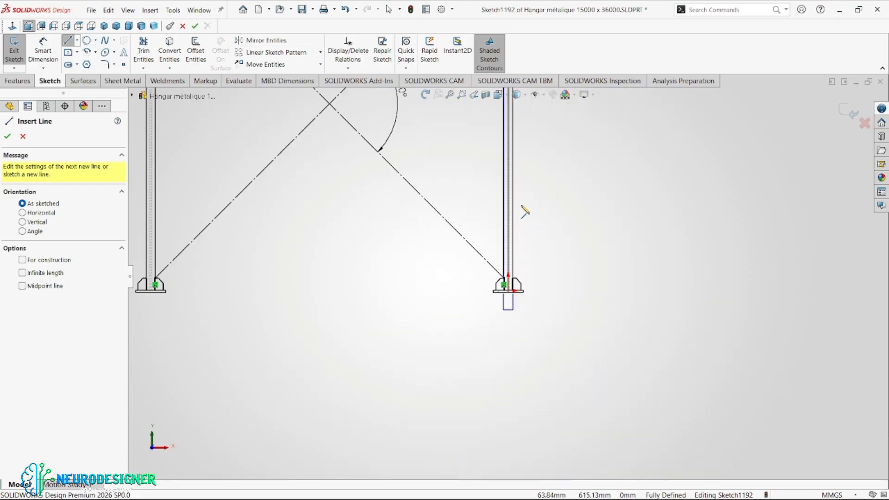
scroll(514, 315, "down", 5)
scroll(510, 398, "down", 6)
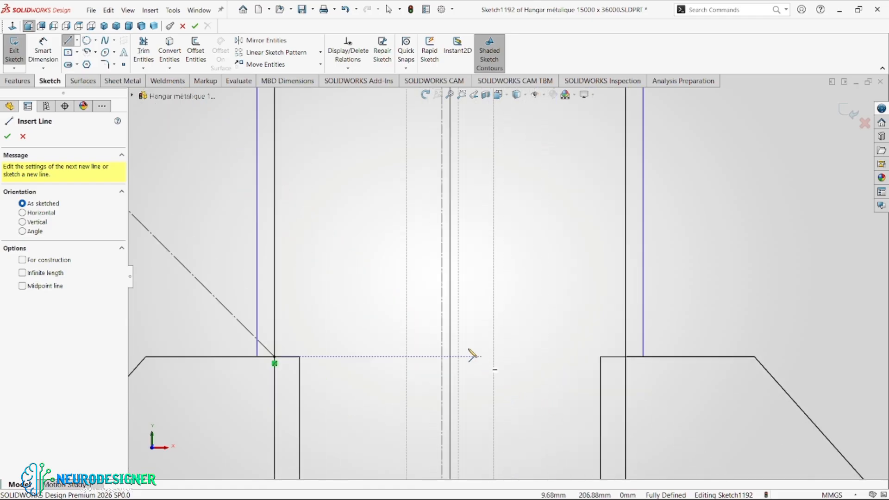
scroll(417, 343, "up", 2)
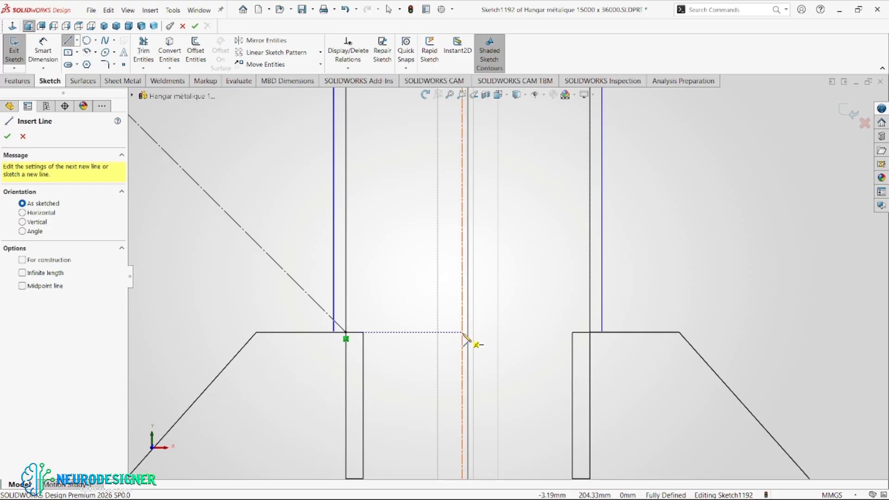
left_click(463, 333)
scroll(470, 172, "up", 4)
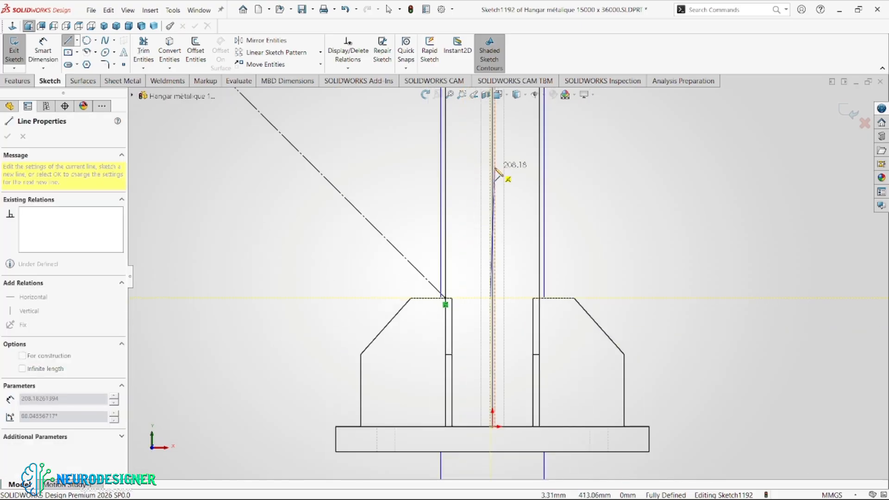
scroll(496, 170, "down", 3)
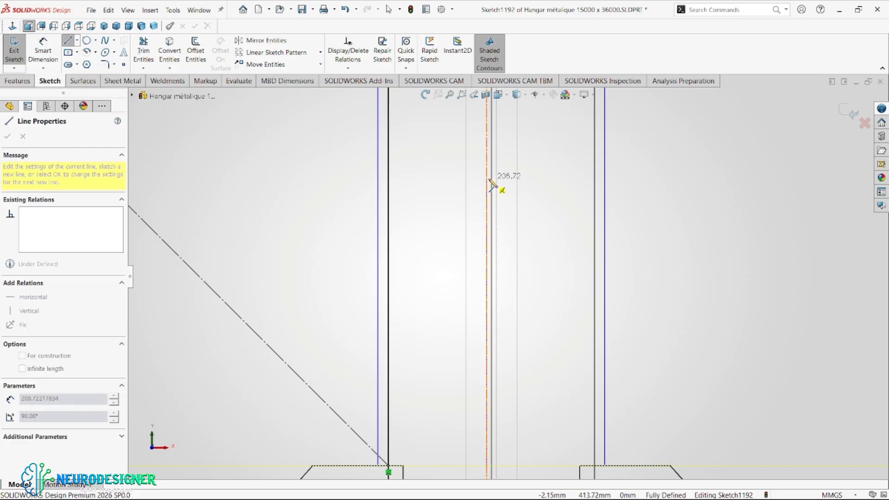
left_click(489, 179)
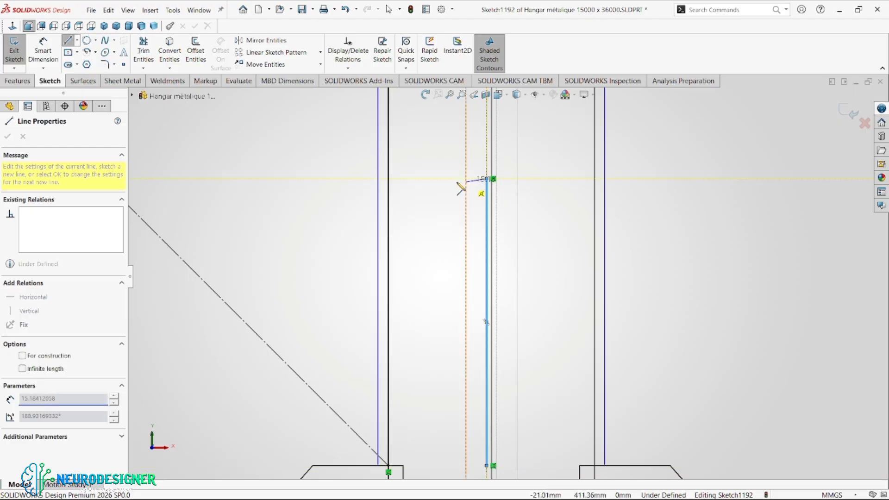
Close the gusset plate outline with a horizontal top edge, a sloped outer edge and a slanted lower edge about 211 mm long
left_click(358, 181)
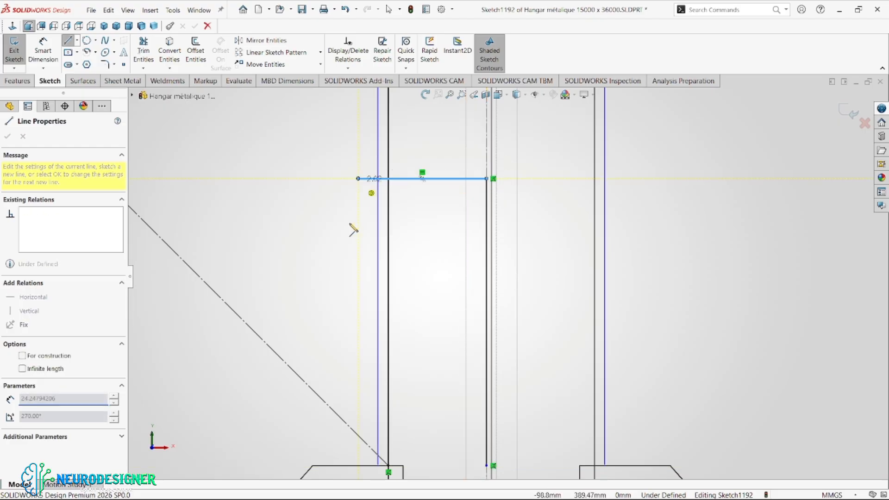
left_click(300, 244)
scroll(509, 277, "up", 4)
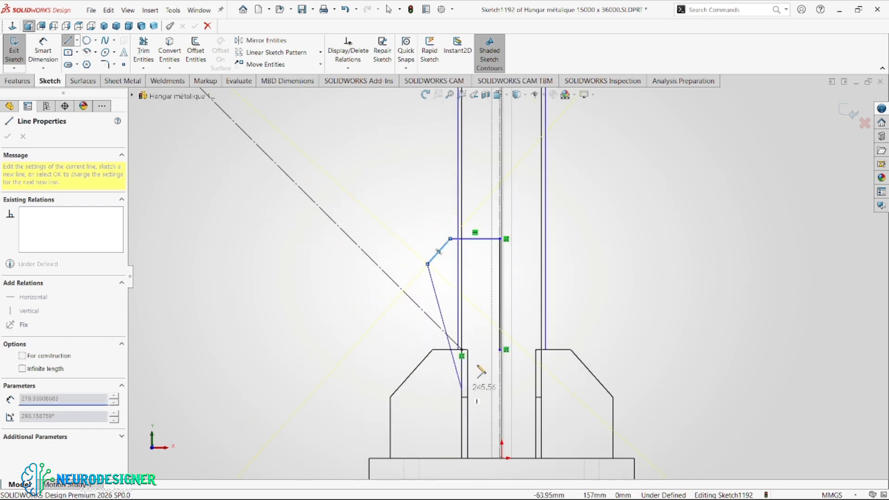
left_click(501, 350)
scroll(435, 243, "down", 3)
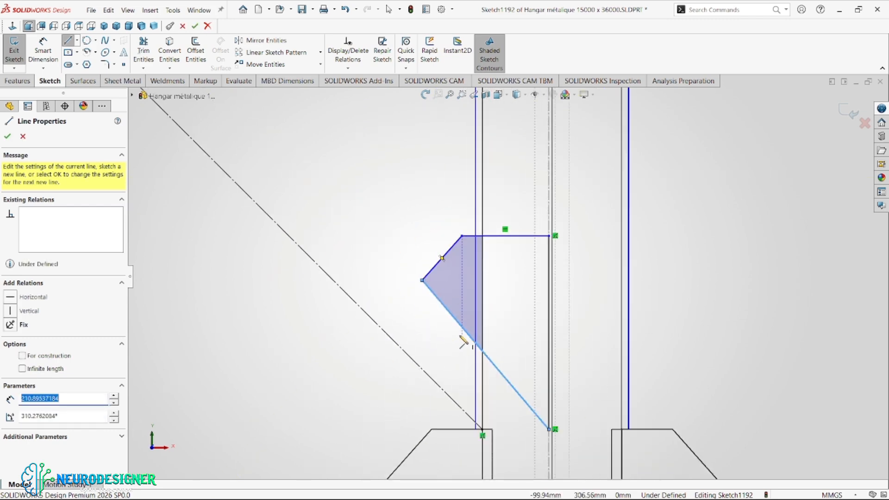
key("Escape")
Make the plate's slanted lower edge parallel to the construction diagonal ending at the end column's base gusset
left_click(458, 326)
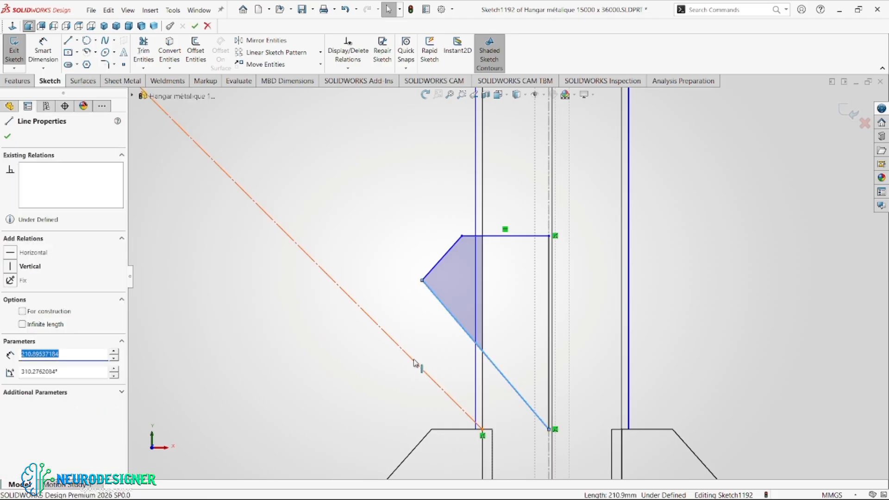
left_click(443, 349, "ctrl")
left_click(499, 318)
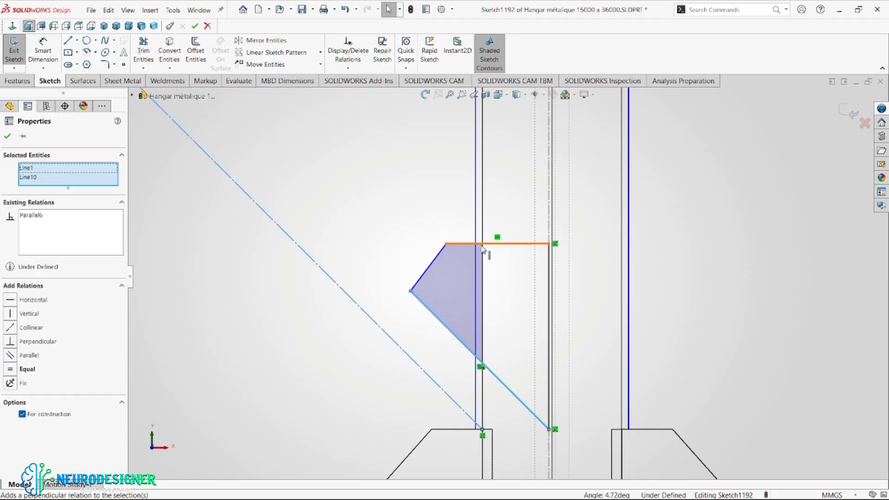
left_click(672, 234)
Dimension the plate's vertical edge on the column centreline as 200 mm
key("d")
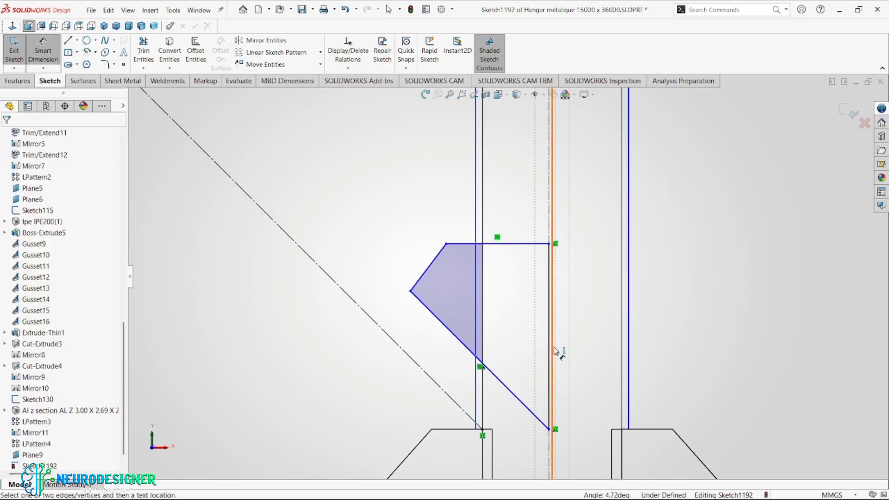
scroll(551, 359, "down", 1)
left_click(547, 366)
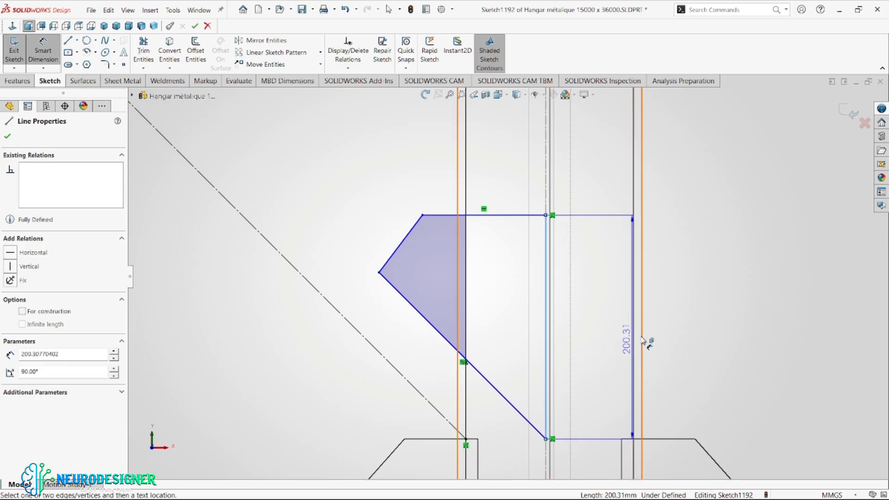
left_click(614, 352)
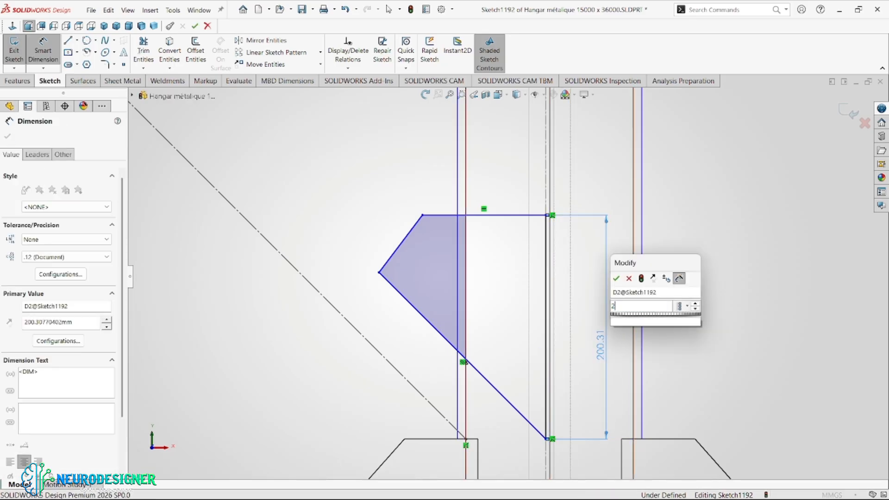
type("200")
key("Return")
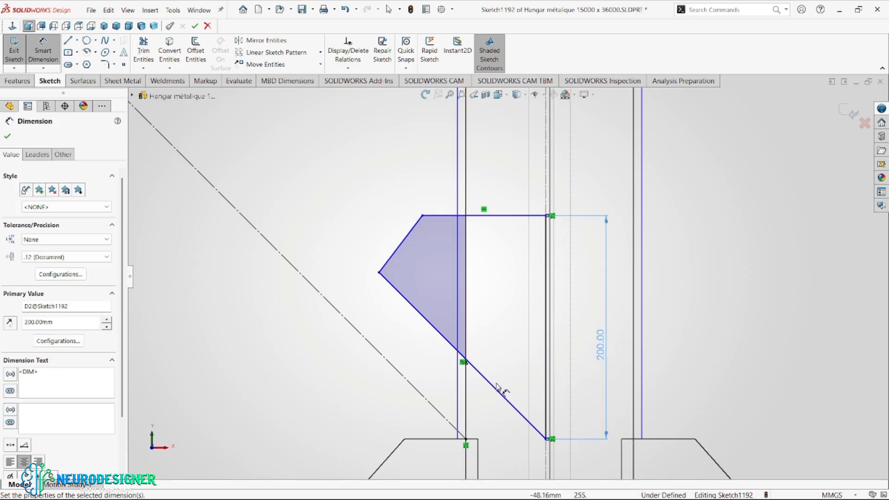
Dimension the plate's horizontal top edge as 90 mm
left_click(451, 198)
left_click(449, 198)
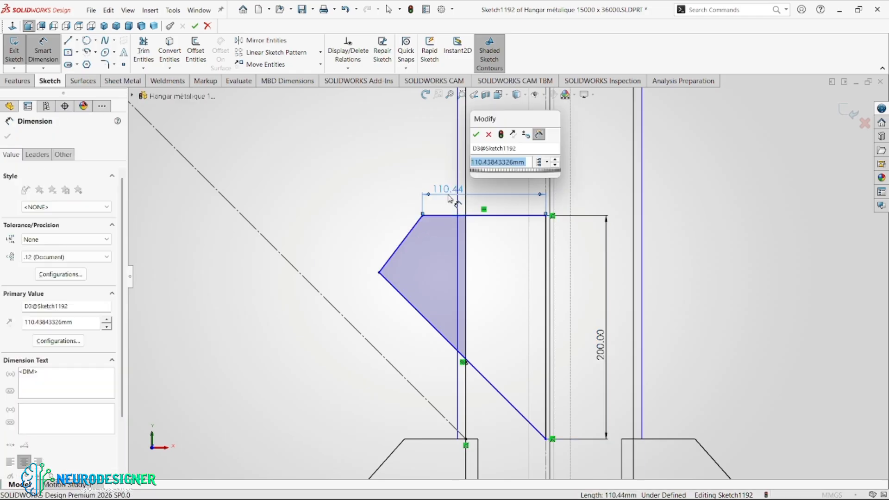
type("90")
key("Return")
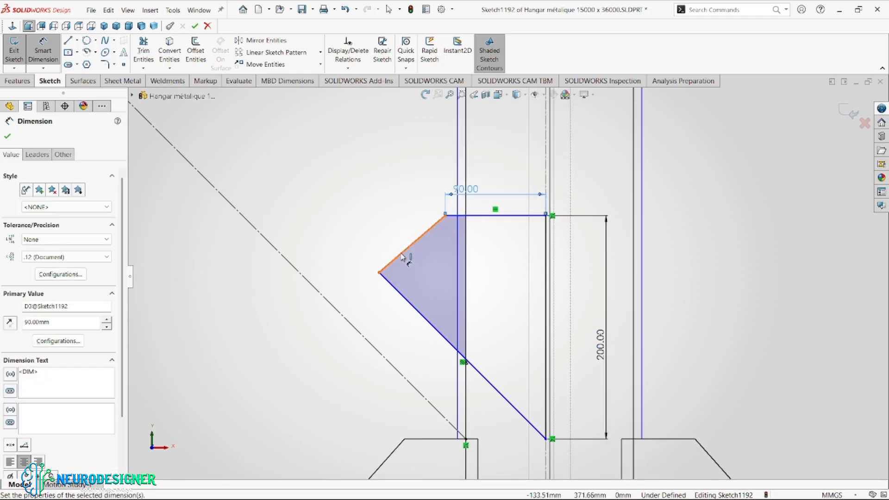
key("Escape")
Make the plate's sloped outer edge perpendicular to its slanted lower edge
left_click(399, 267)
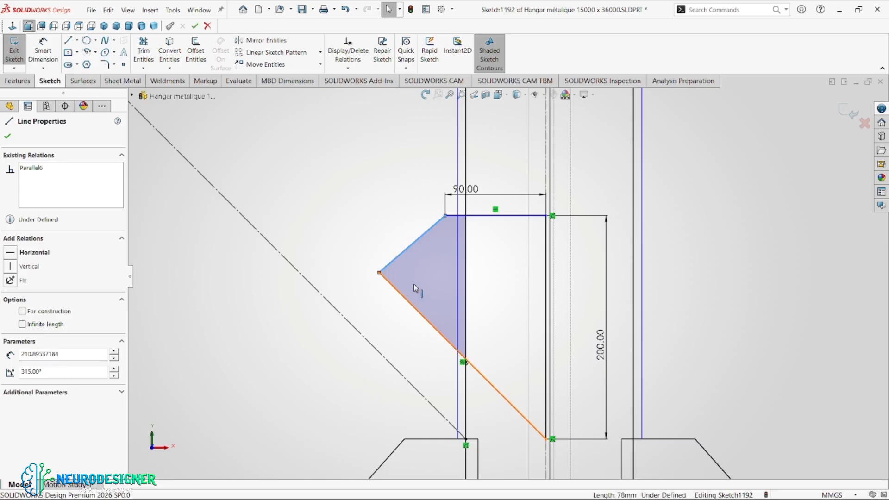
left_click(420, 311, "ctrl")
scroll(477, 302, "up", 1)
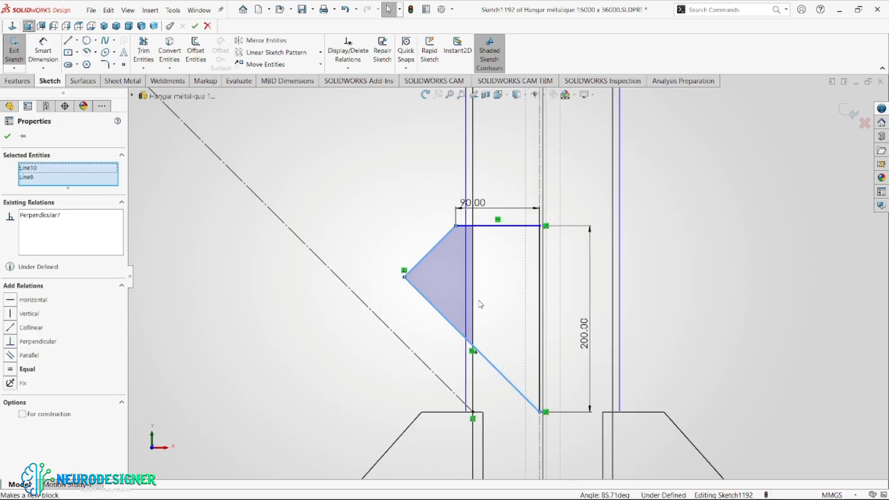
Sketch two small circles for bolt holes inside the plate, spaced along its slanted lower edge
scroll(470, 293, "down", 1)
key("c")
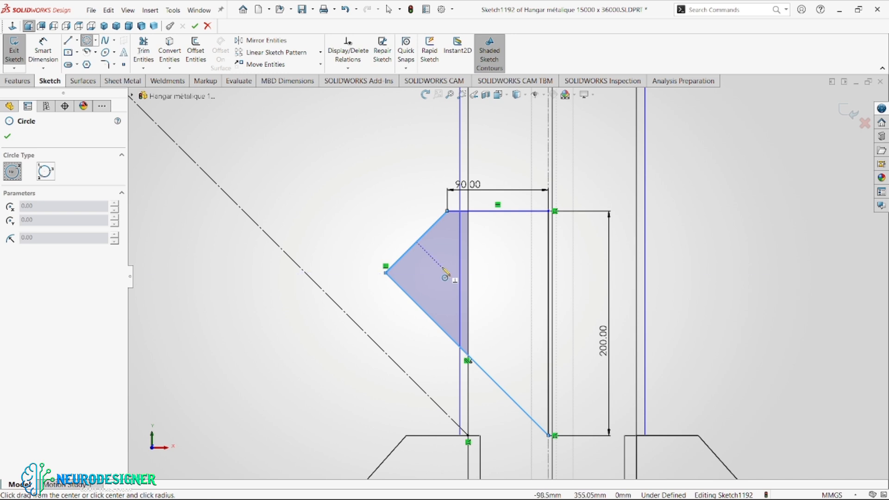
left_click(444, 282)
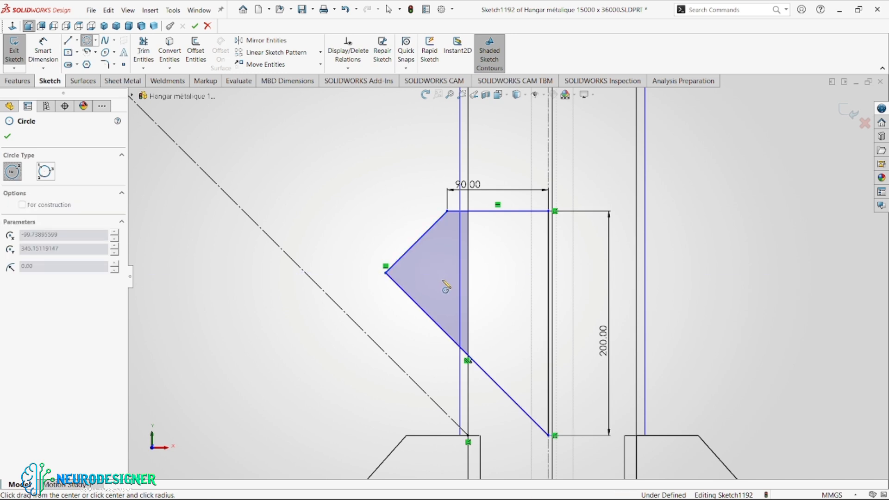
left_click(449, 287)
left_click(485, 321)
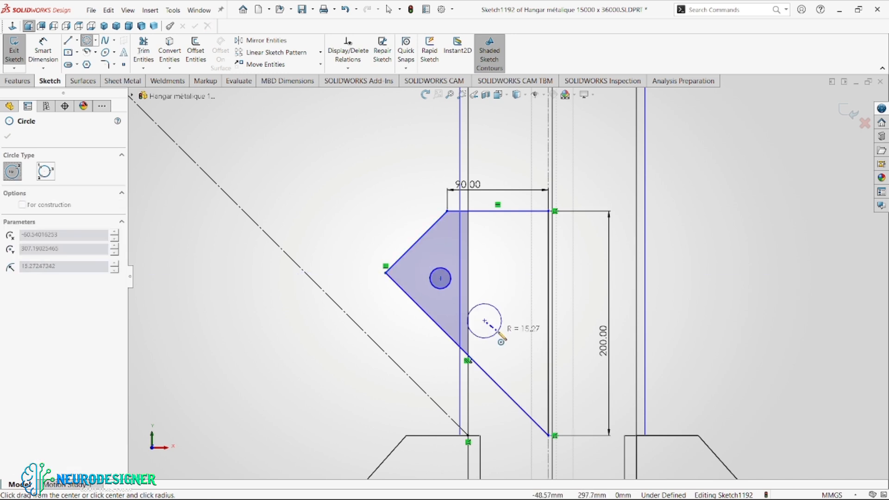
left_click(492, 328)
key("Escape")
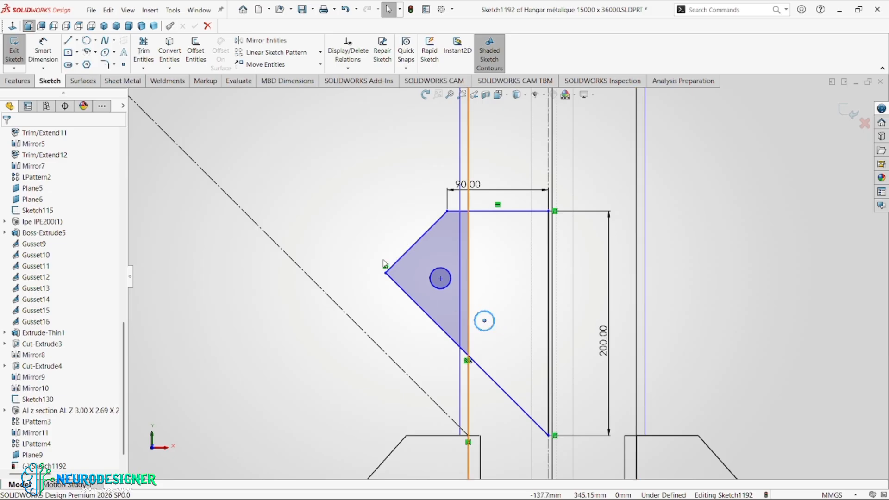
Sketch a line joining the centres of the two hole circles
right_click_drag(347, 188, 348, 167)
left_click(440, 278)
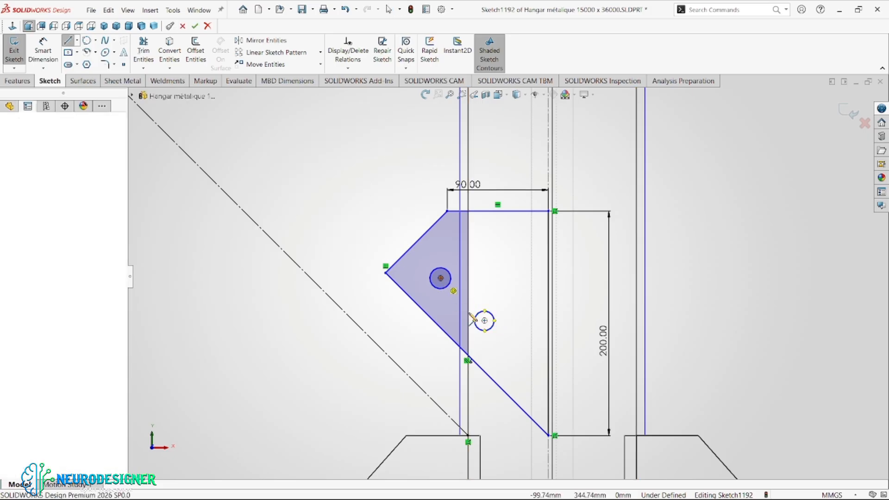
left_click(485, 321)
key("Escape")
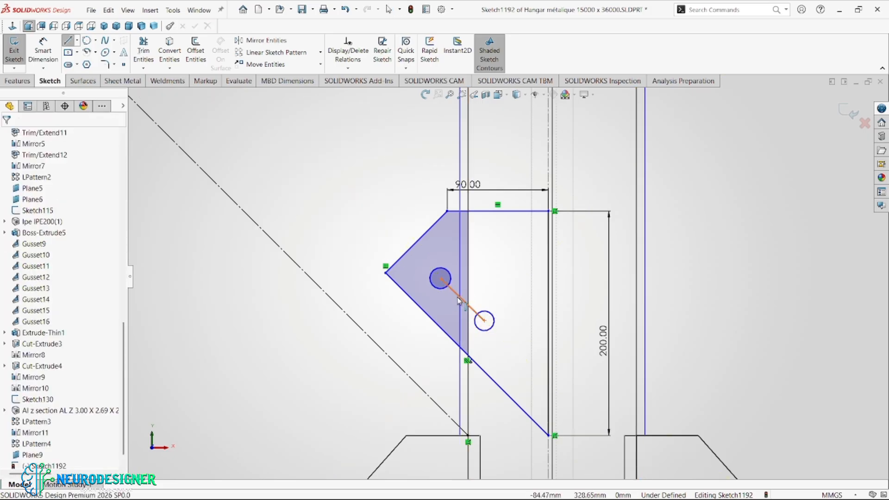
Convert the line between the hole centres to construction geometry and make it parallel to the plate's slanted lower edge
left_click(461, 298)
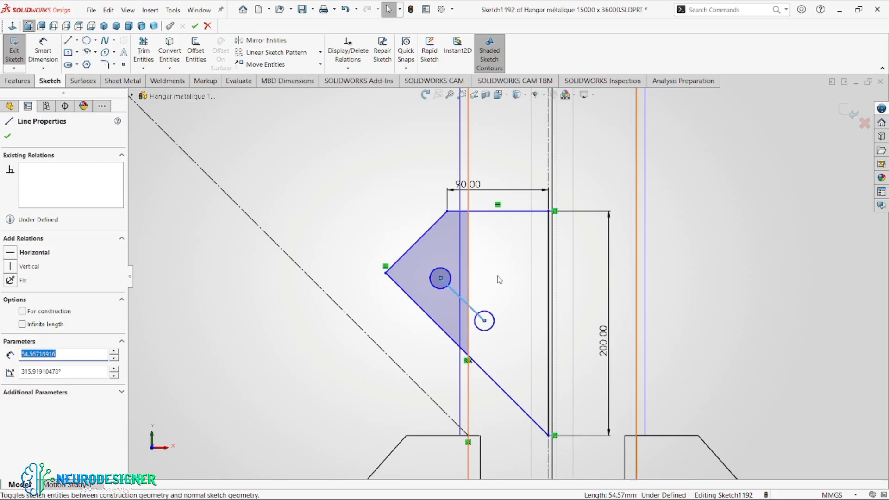
key("Escape")
left_click(449, 334)
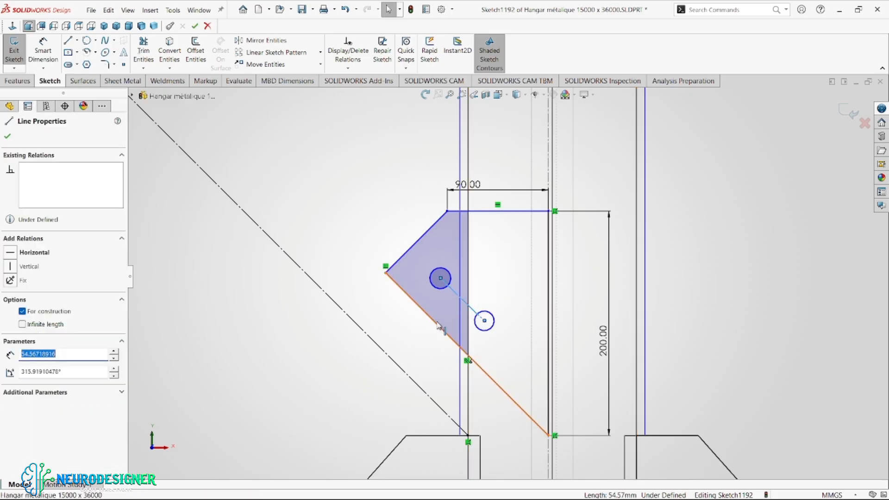
left_click(468, 298, "ctrl")
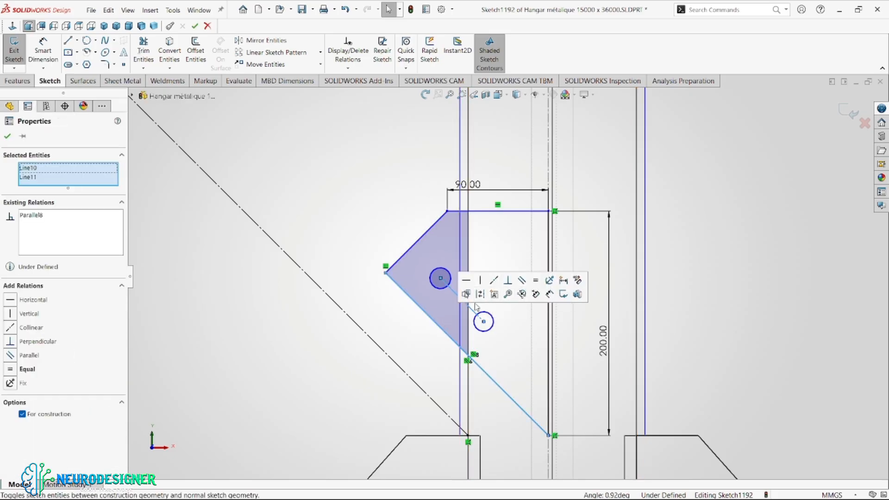
left_click(522, 281)
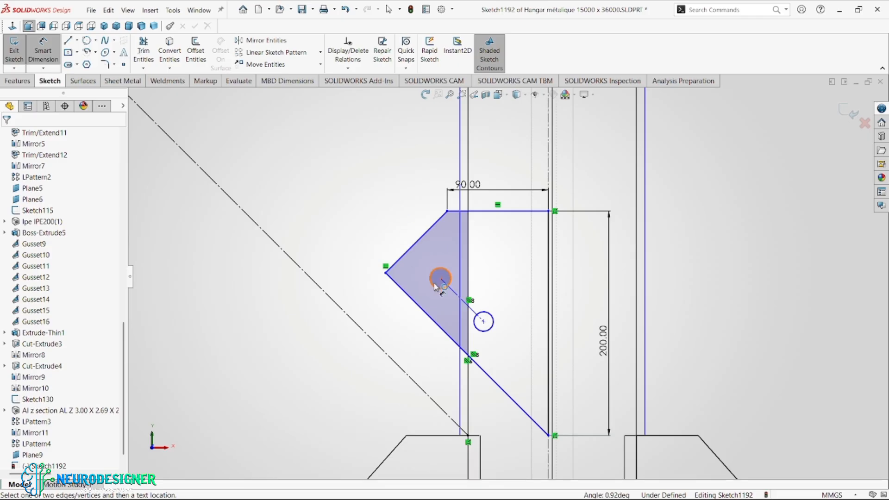
Dimension the diameter of the upper bolt hole circle as 14 mm
left_click(435, 284)
left_click(360, 237)
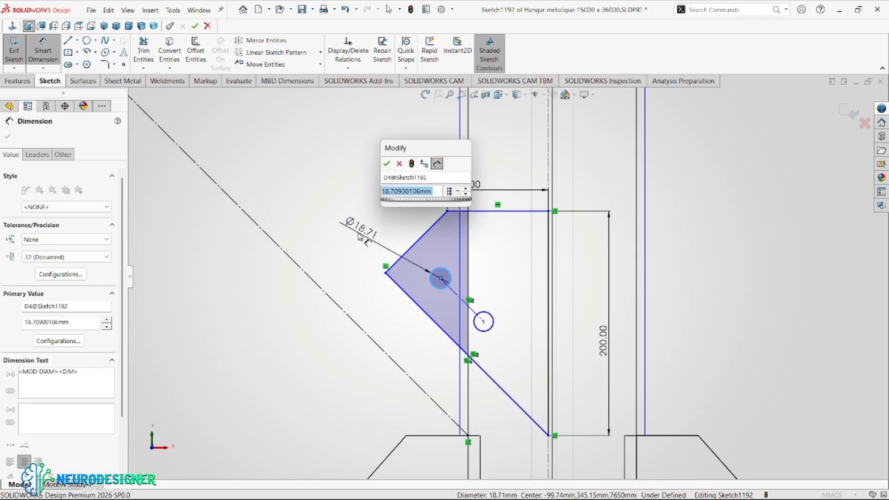
type("14")
key("Return")
key("Escape")
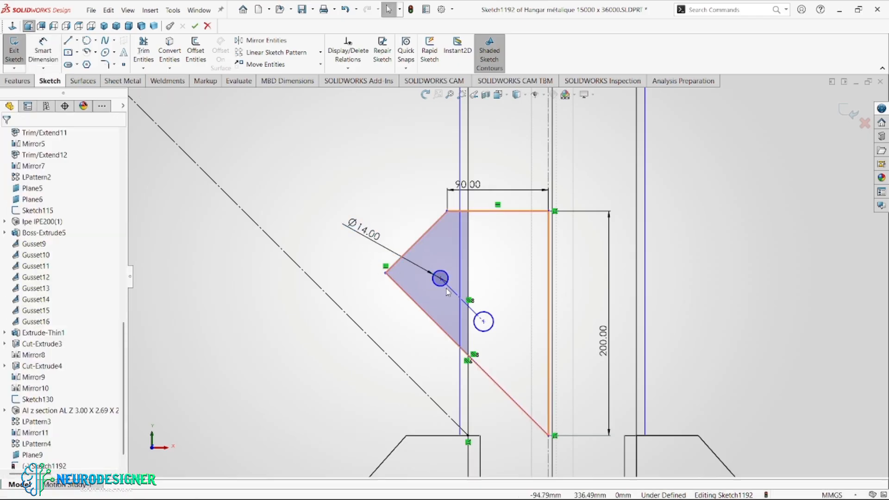
Make the two bolt hole circles equal in size
left_click(482, 331)
left_click(493, 319, "ctrl")
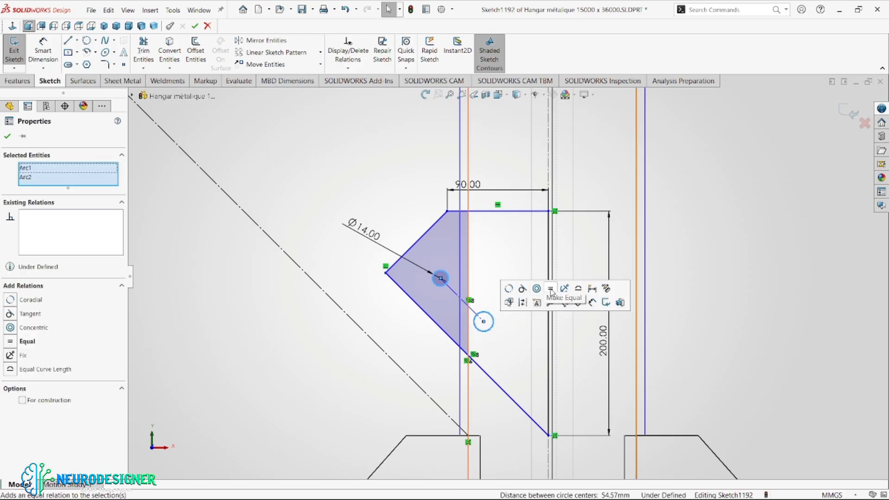
left_click(555, 293)
key("Escape")
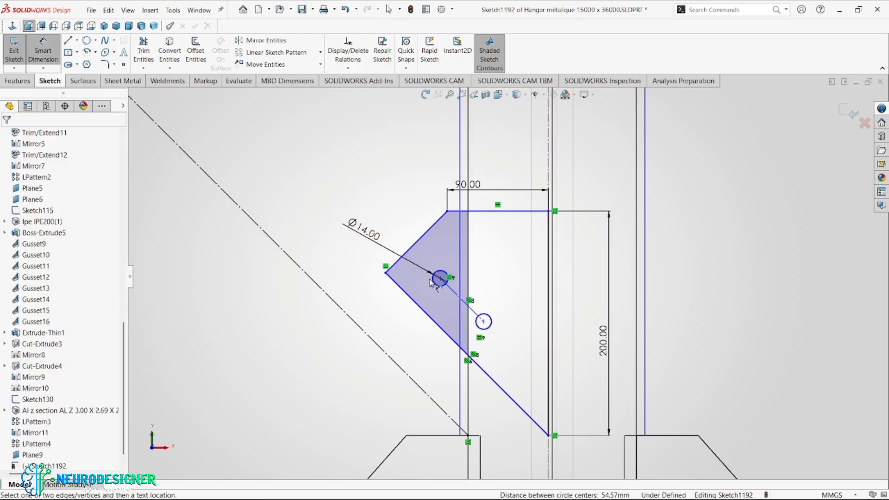
Dimension the upper hole's centre 30 mm from the plate's slanted lower edge
left_click(435, 282)
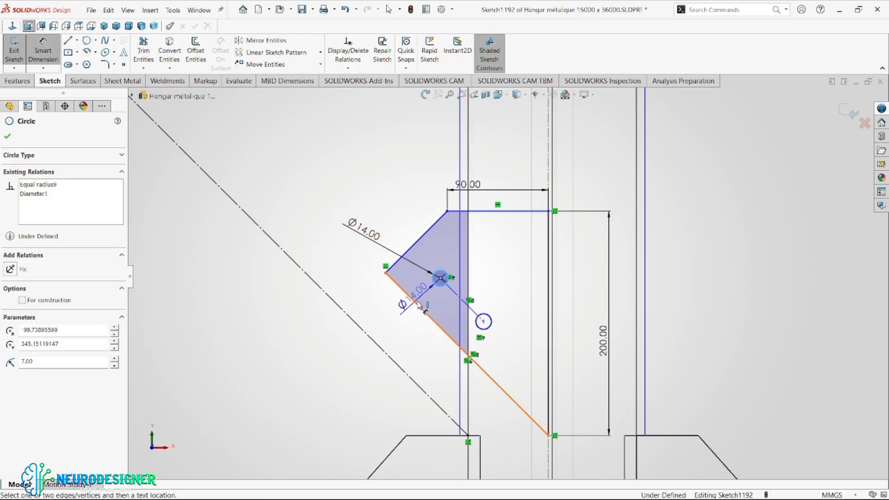
left_click(398, 266)
left_click(367, 218)
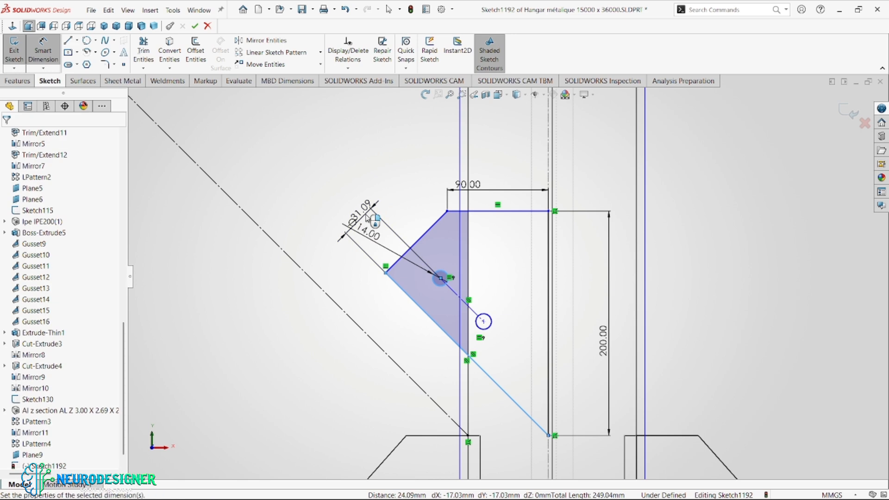
type("30")
key("Return")
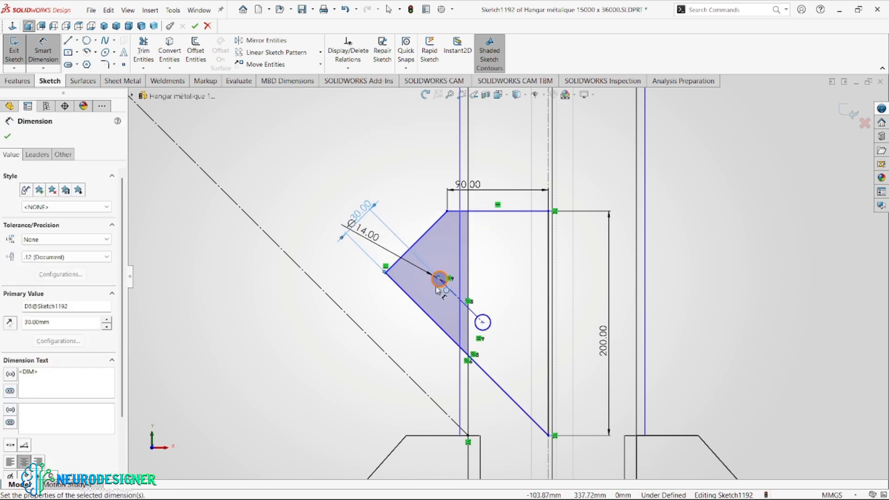
Dimension the upper hole's centre 40 mm from the plate's sloped outer edge
left_click(439, 278)
left_click(387, 301)
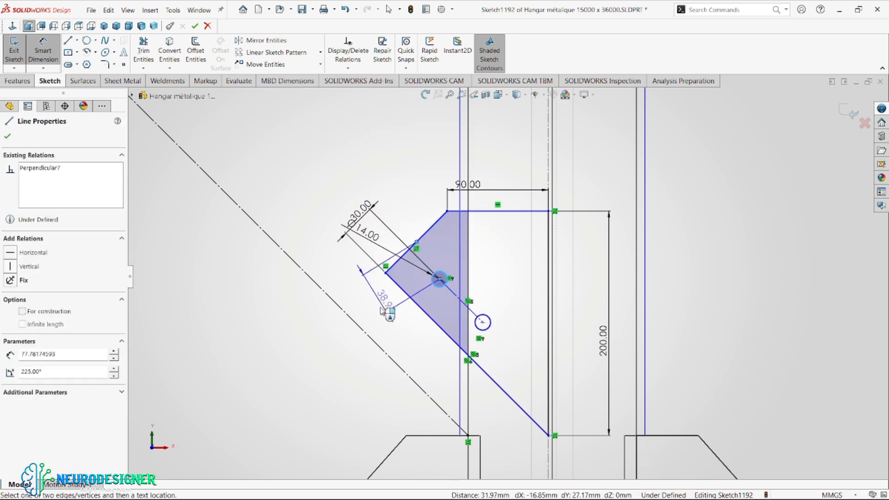
left_click(393, 270)
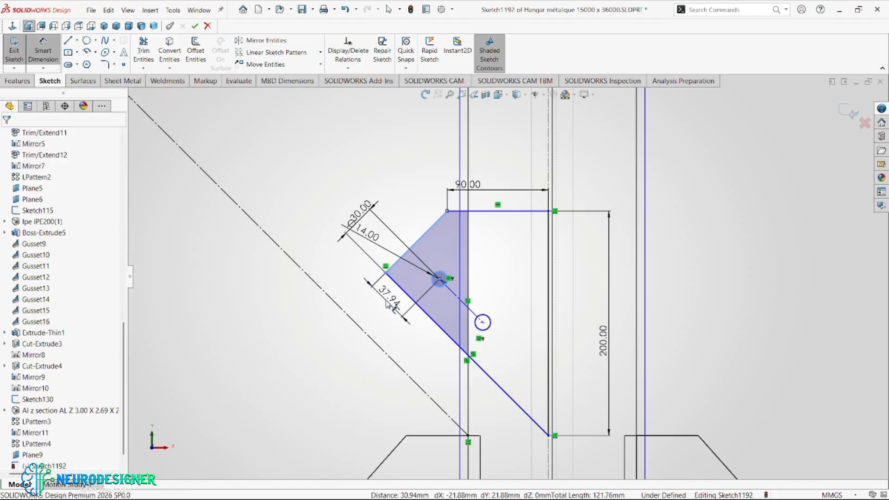
left_click(388, 303)
type("40")
key("Return")
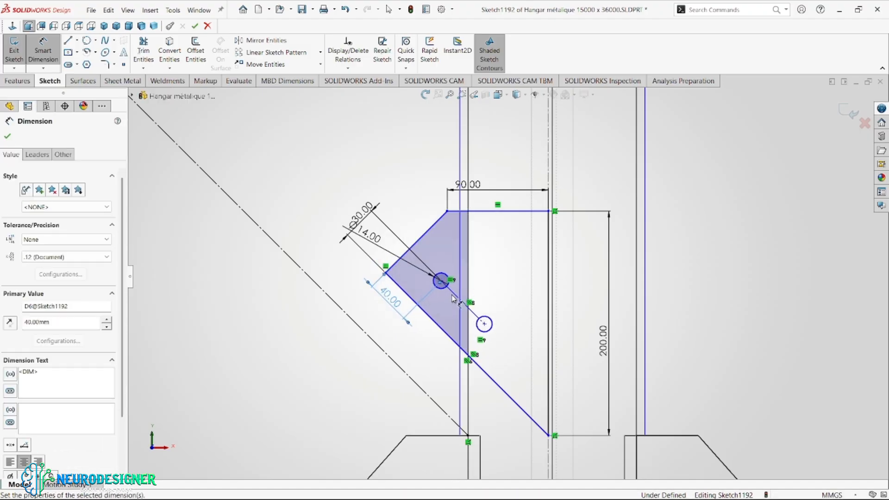
Dimension the centre-to-centre spacing of the two bolt holes as 60 mm along the plate's slanted direction
left_click(482, 329)
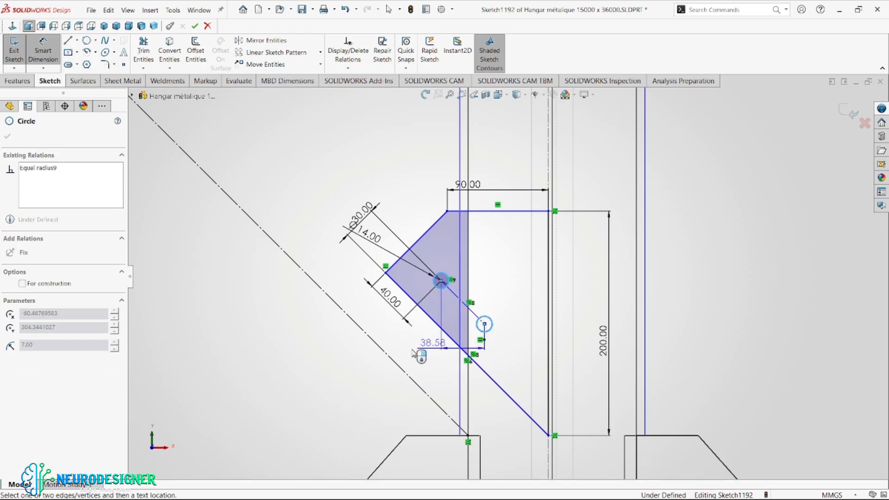
left_click(419, 350)
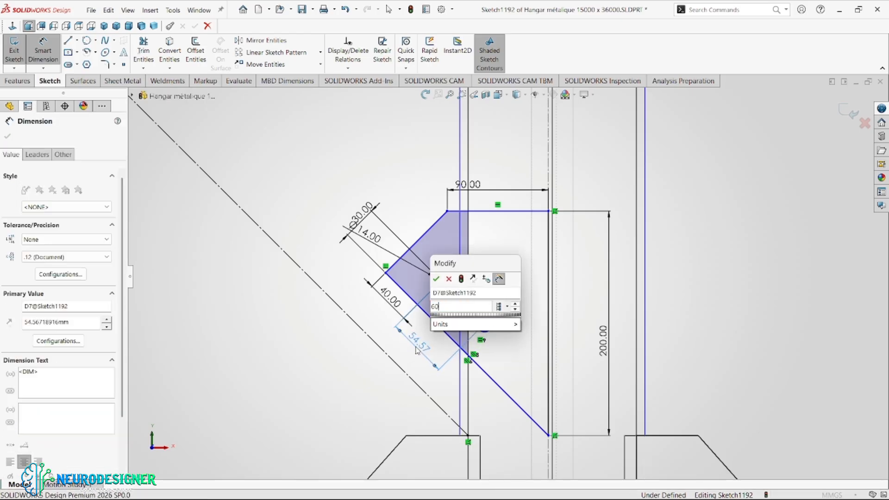
key("Return")
Switch the model's display style to Shaded With Edges
scroll(451, 345, "up", 5)
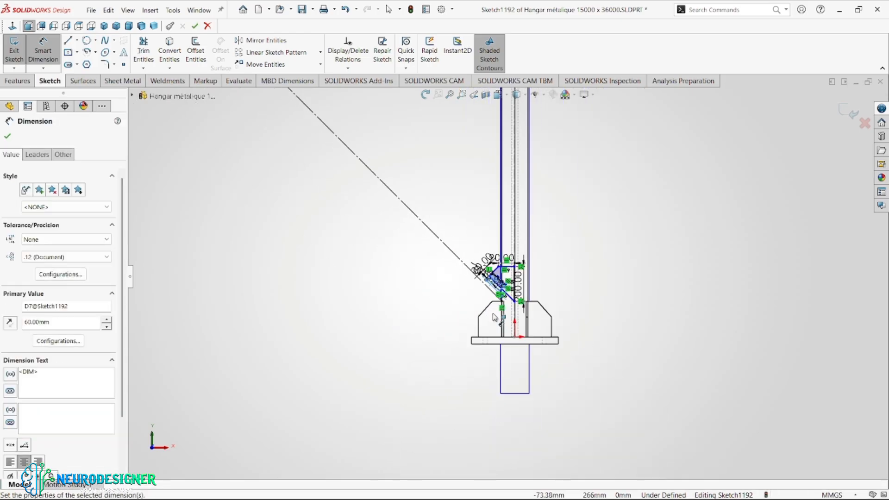
mouse_move(524, 281)
middle_mouse_down()
mouse_move(532, 282)
mouse_move(508, 258)
mouse_move(491, 258)
mouse_move(527, 288)
mouse_move(530, 273)
middle_mouse_up()
scroll(514, 258, "down", 10)
scroll(532, 253, "down", 6)
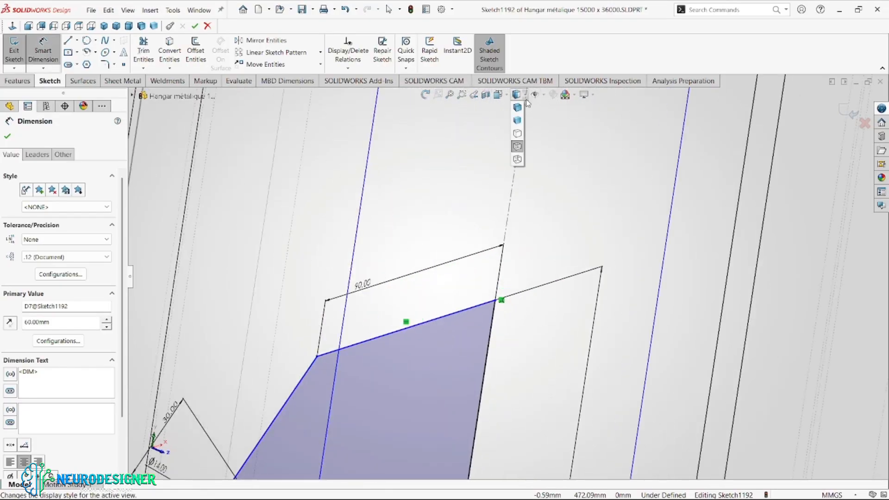
left_click(521, 109)
Extrude the gusset plate sketch 10 mm with the Mid Plane end condition, without merging the result
scroll(518, 324, "up", 8)
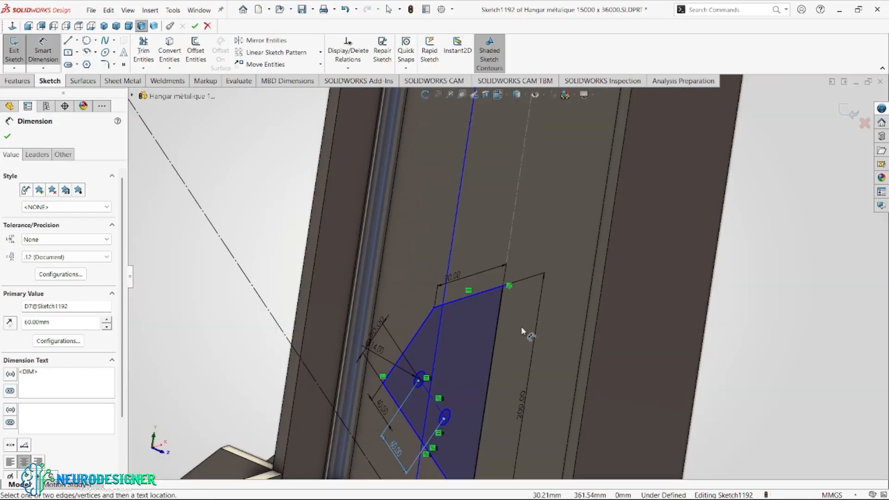
scroll(518, 329, "up", 2)
left_click(21, 82)
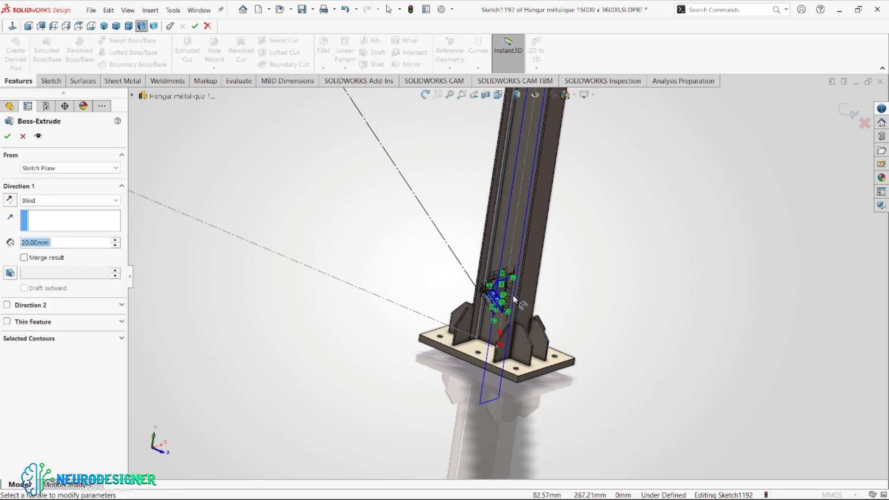
scroll(509, 292, "down", 8)
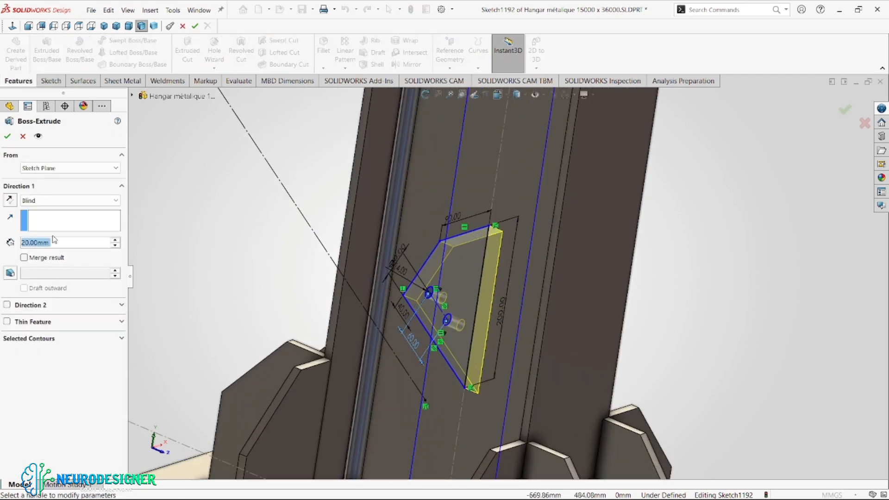
left_click(69, 200)
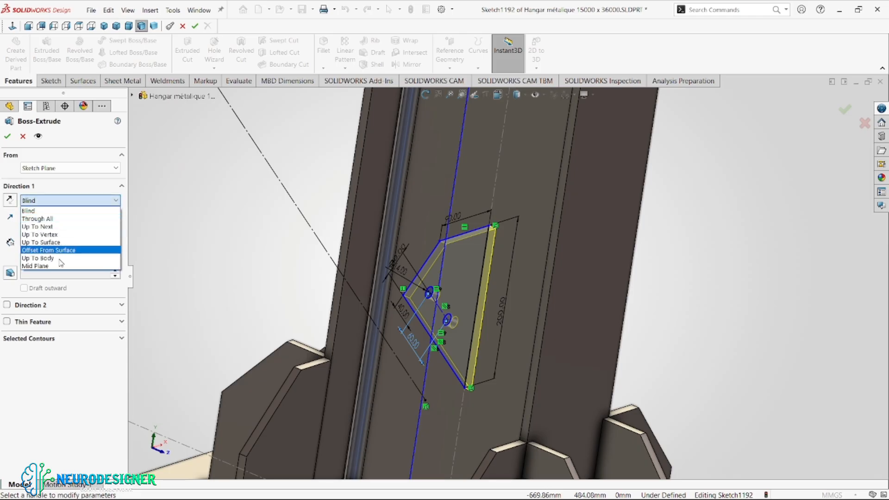
left_click(62, 266)
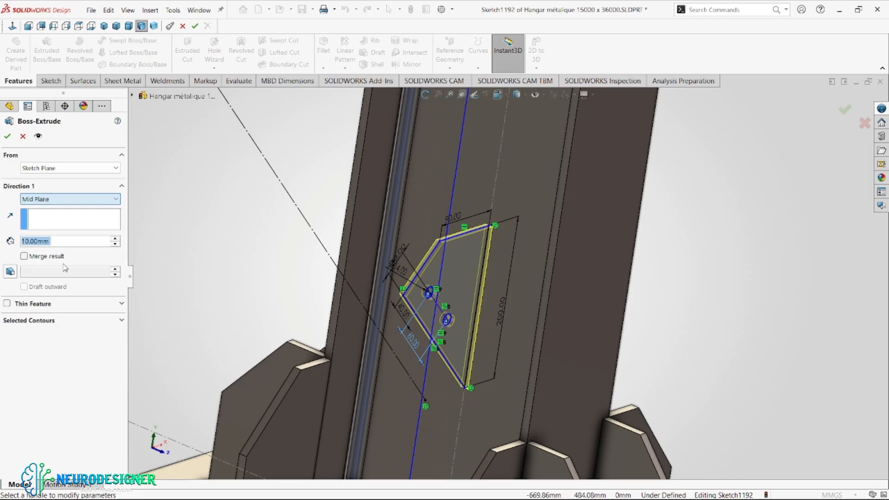
left_click(7, 137)
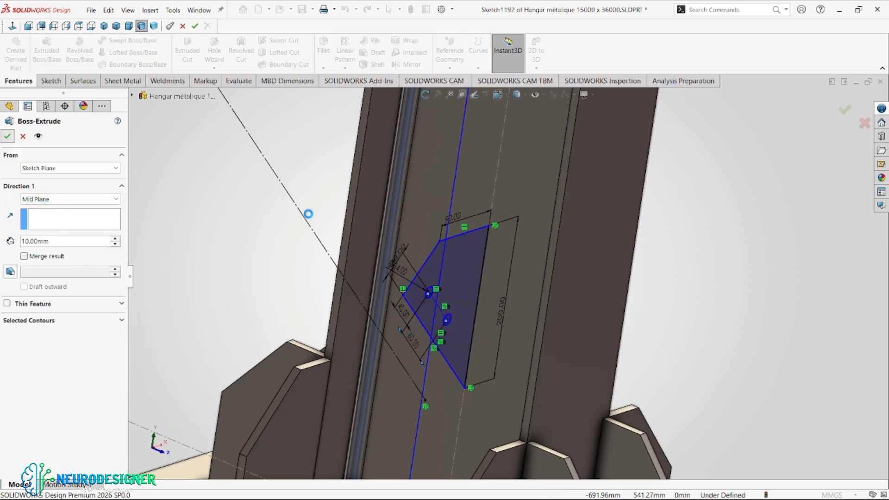
Examine the extruded gusset plate at the column base and its position within the hangar's end bay
scroll(456, 281, "down", 4)
middle_click_drag(455, 281, 421, 245)
scroll(523, 274, "up", 6)
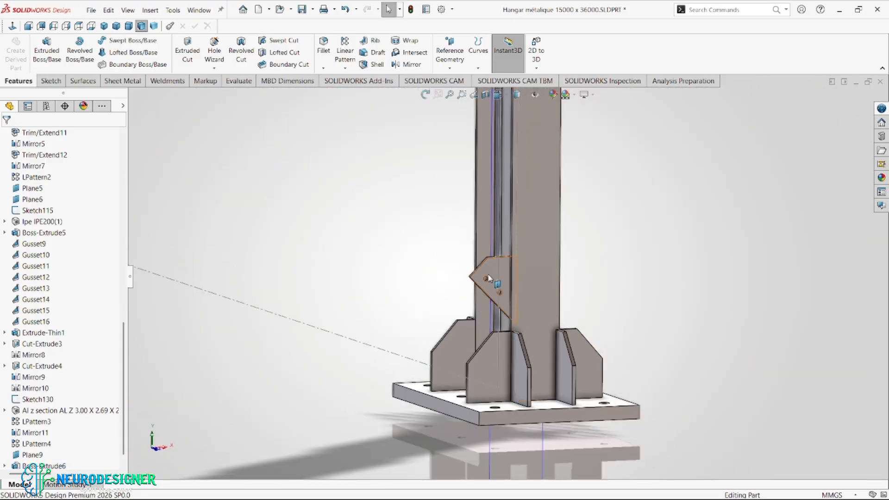
middle_click_drag(523, 274, 496, 297)
scroll(496, 298, "up", 8)
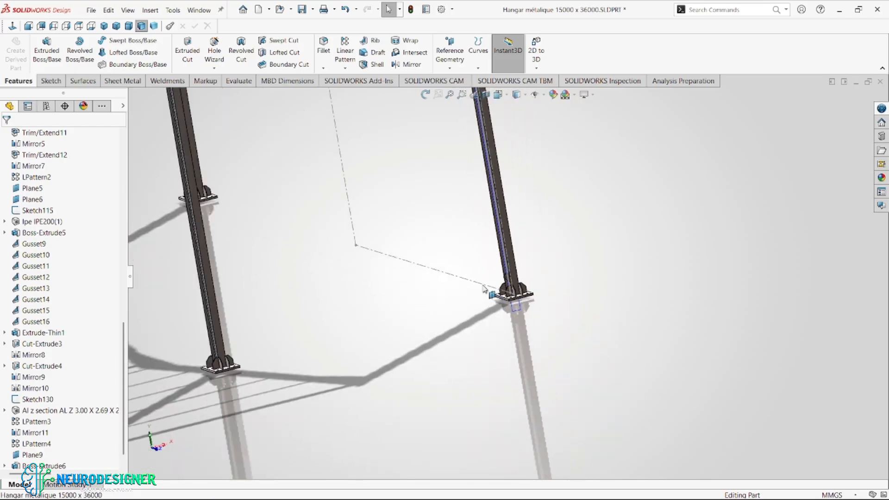
scroll(477, 284, "up", 6)
middle_click_drag(495, 239, 467, 197)
scroll(467, 195, "down", 5)
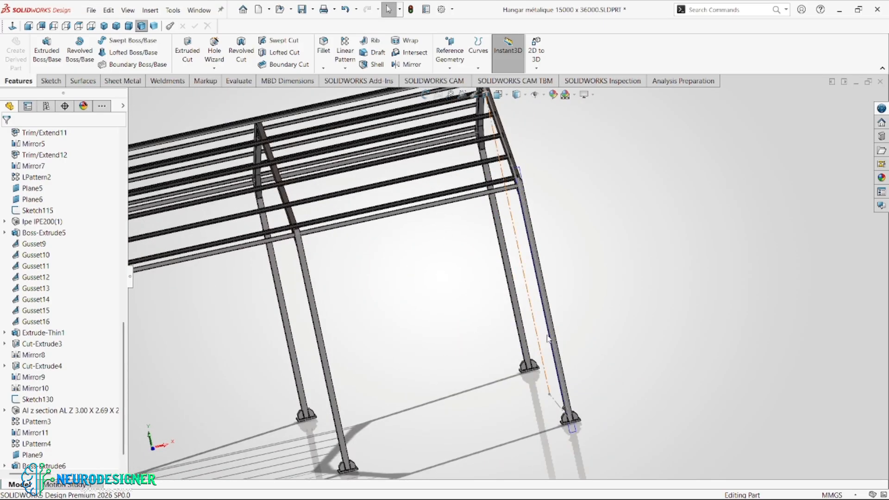
Mirror the gusset plate body about Plane4, midway across the end bay, onto the neighbouring column without merging solids
scroll(53, 296, "up", 15)
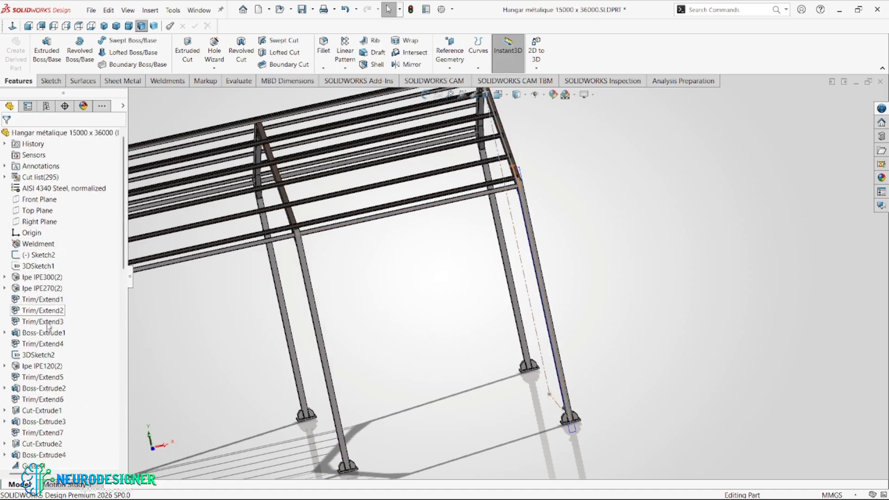
scroll(46, 398, "down", 5)
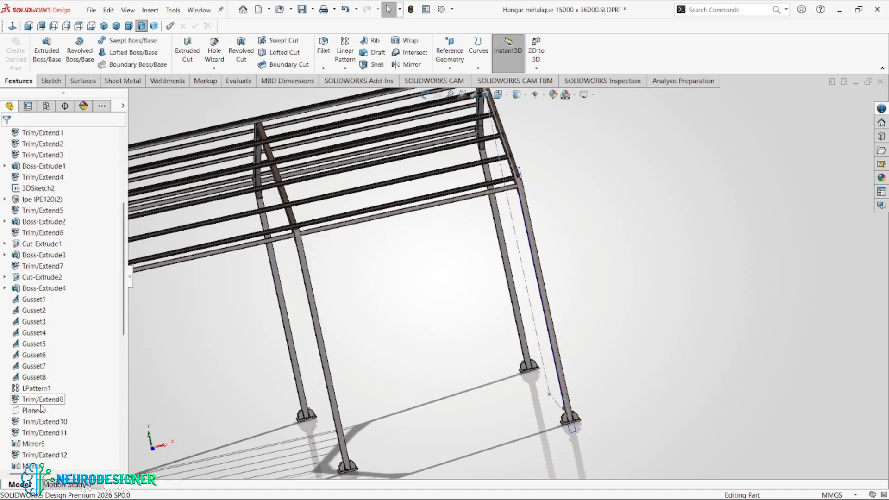
left_click(31, 411)
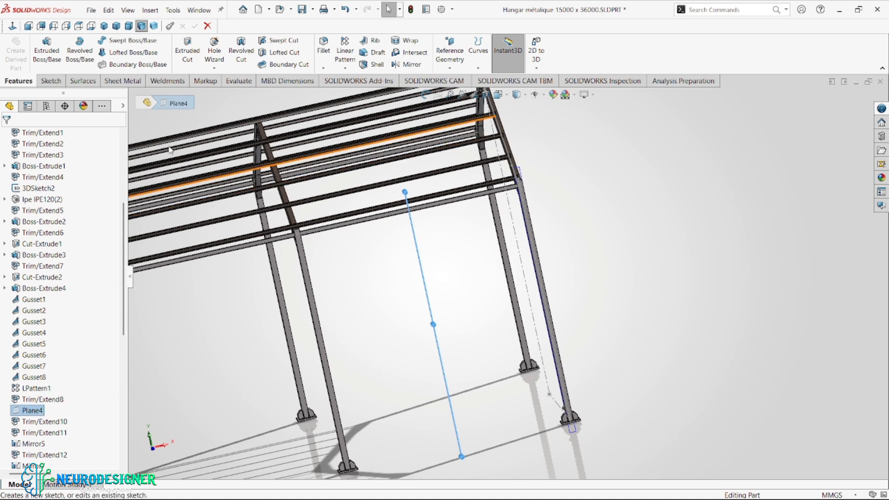
left_click(409, 65)
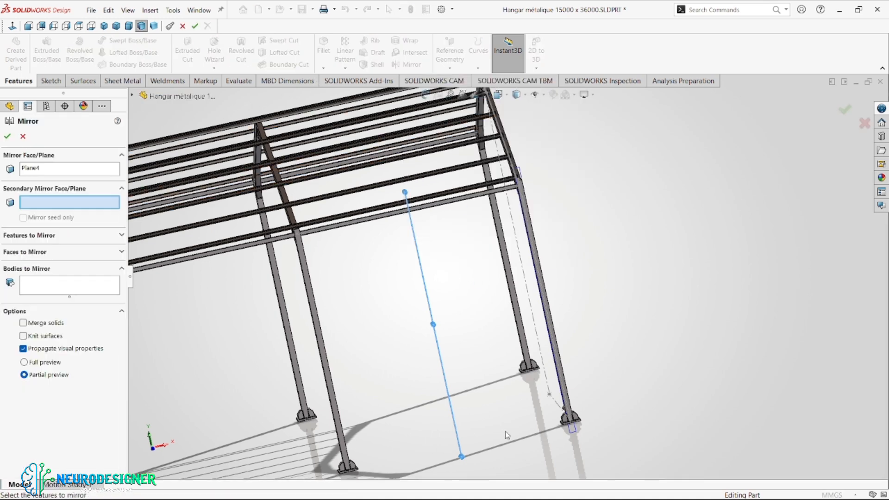
left_click(46, 290)
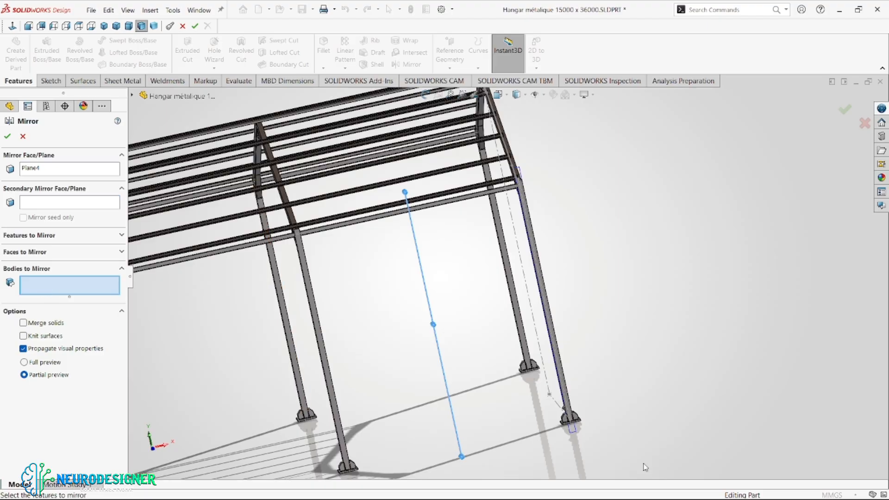
scroll(574, 445, "down", 5)
left_click(524, 256)
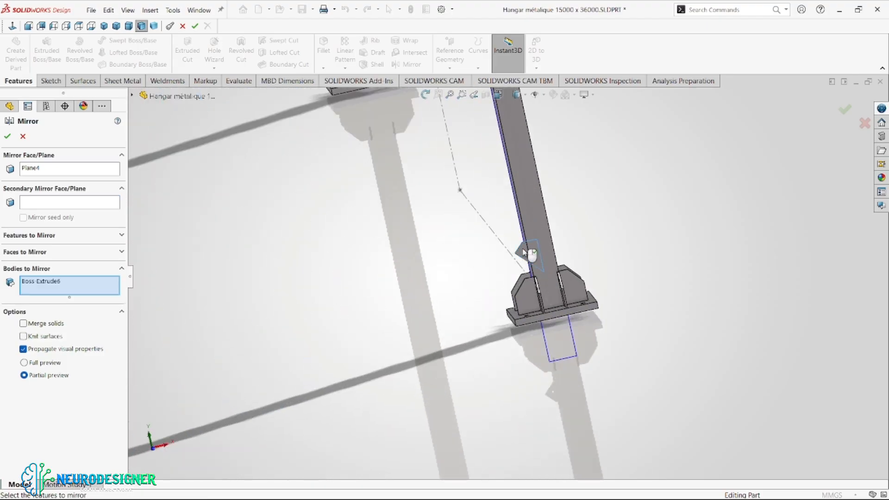
scroll(507, 257, "up", 5)
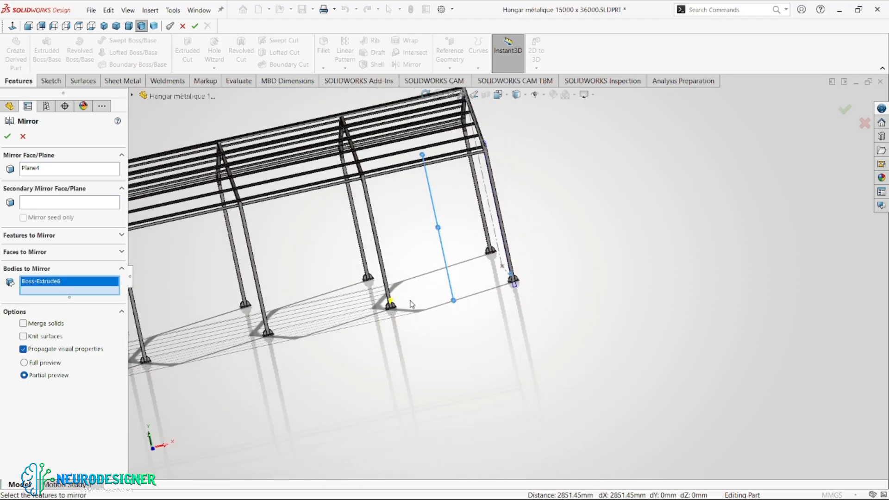
scroll(411, 304, "down", 5)
left_click(7, 137)
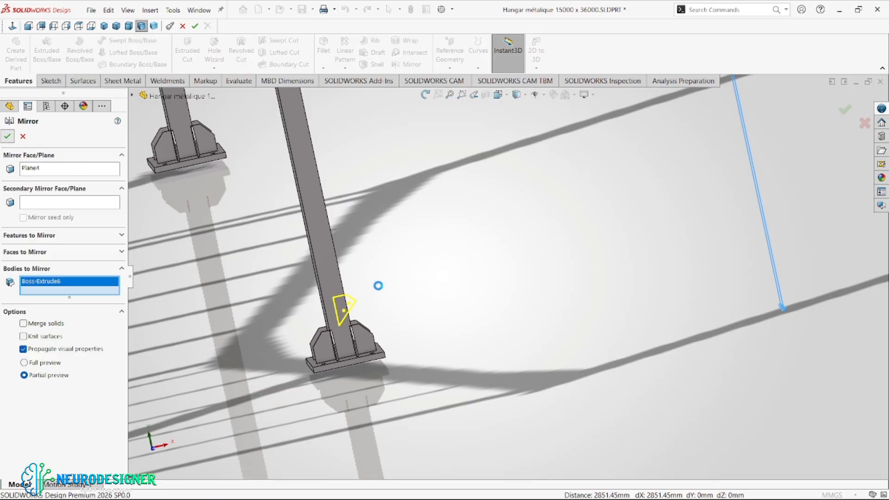
Start a reference plane with the top end face of the end column as its first reference
scroll(363, 292, "down", 3)
middle_click_drag(361, 282, 320, 294)
scroll(521, 280, "up", 7)
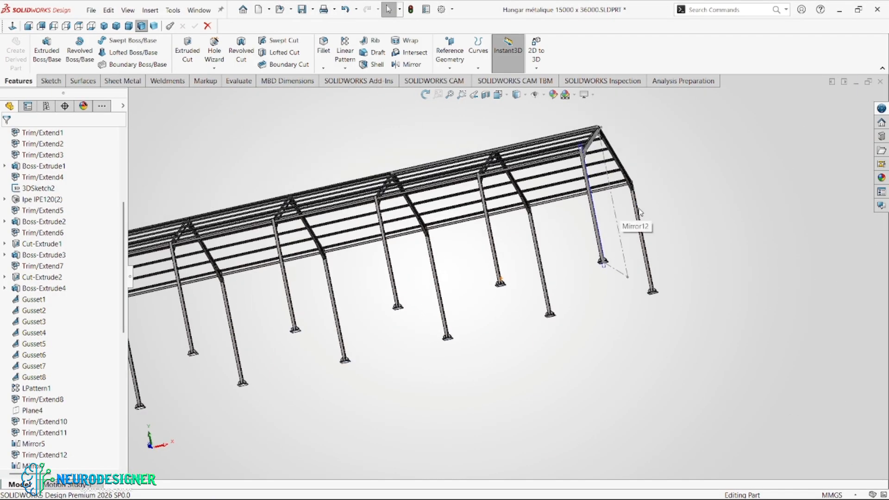
scroll(518, 290, "down", 8)
scroll(514, 243, "down", 6)
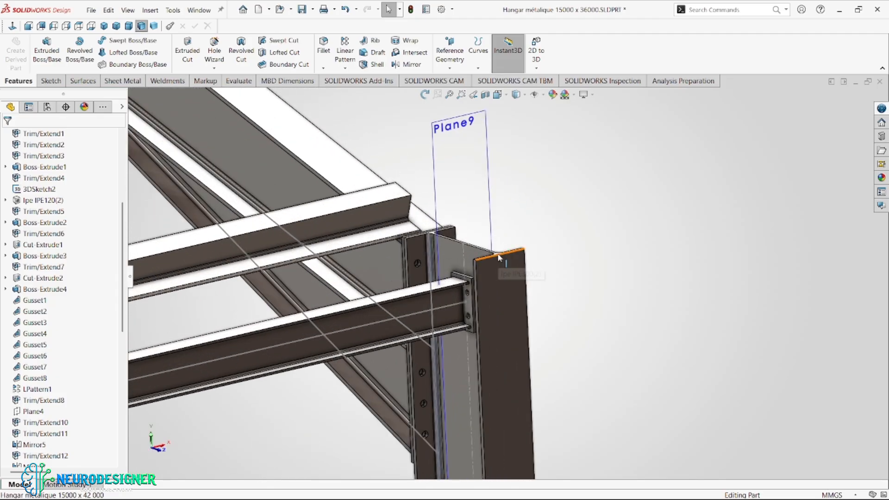
scroll(48, 366, "down", 5)
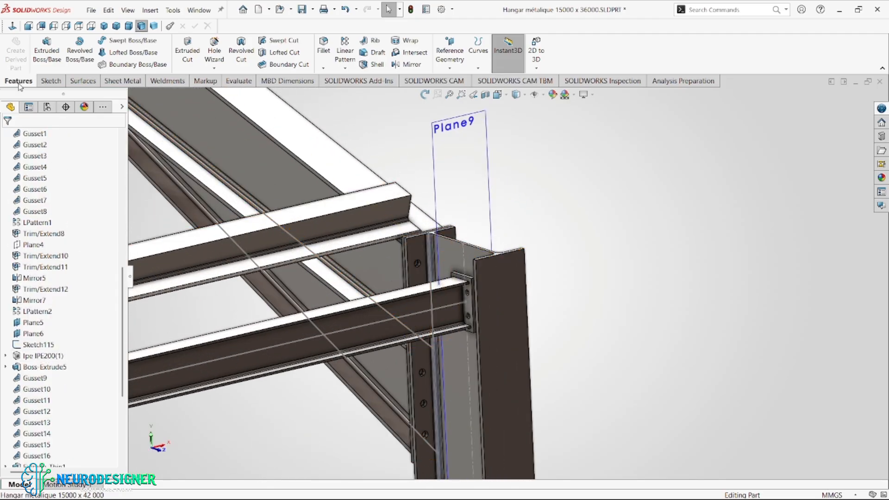
left_click(454, 69)
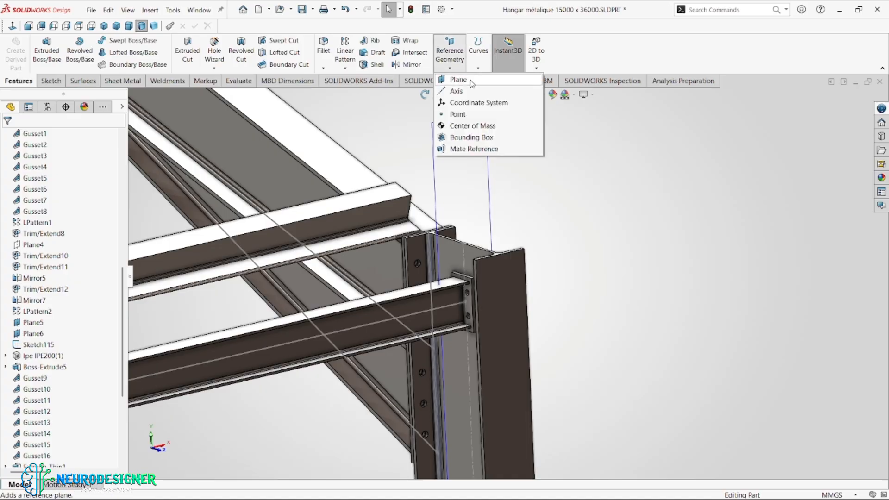
left_click(472, 83)
scroll(495, 277, "down", 5)
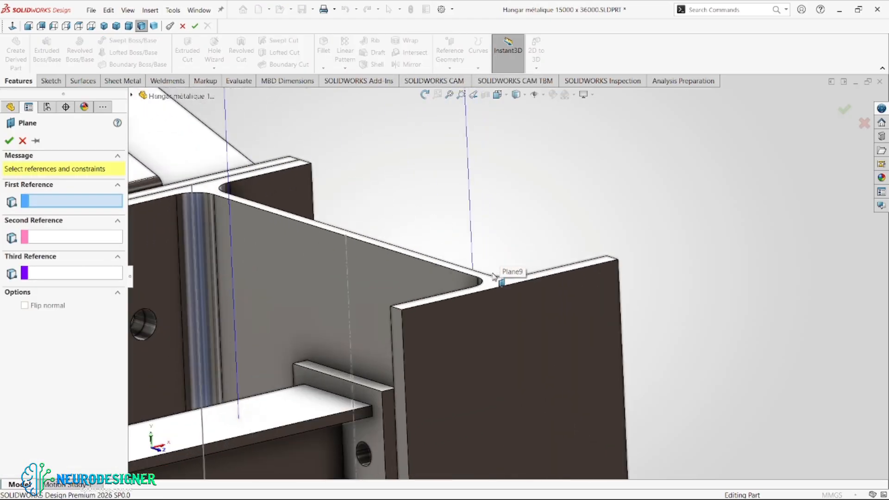
left_click(494, 277)
scroll(485, 310, "up", 10)
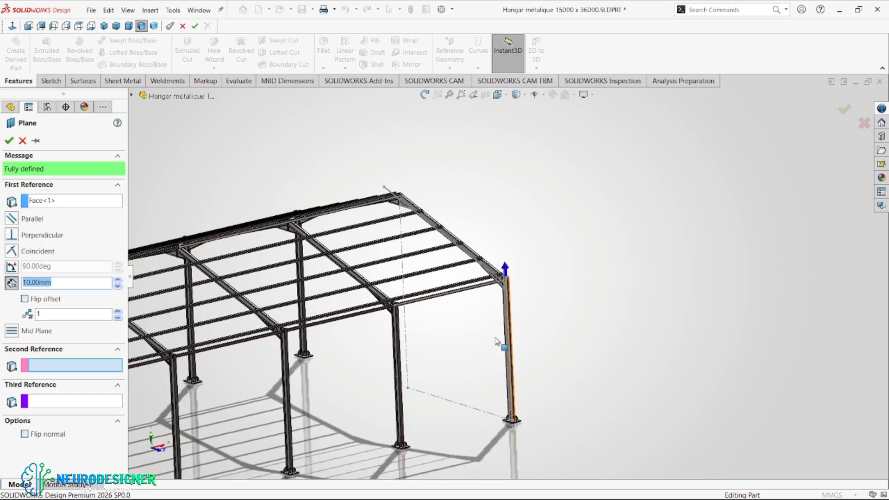
scroll(497, 341, "down", 10)
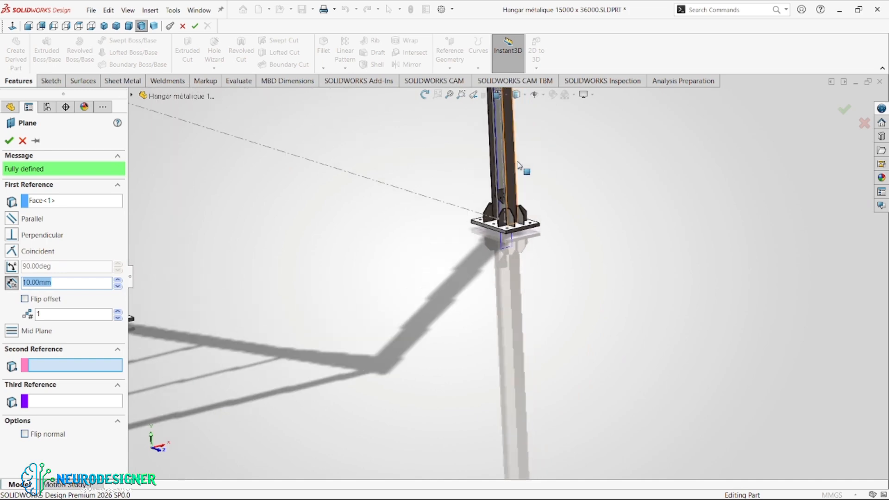
scroll(519, 164, "down", 10)
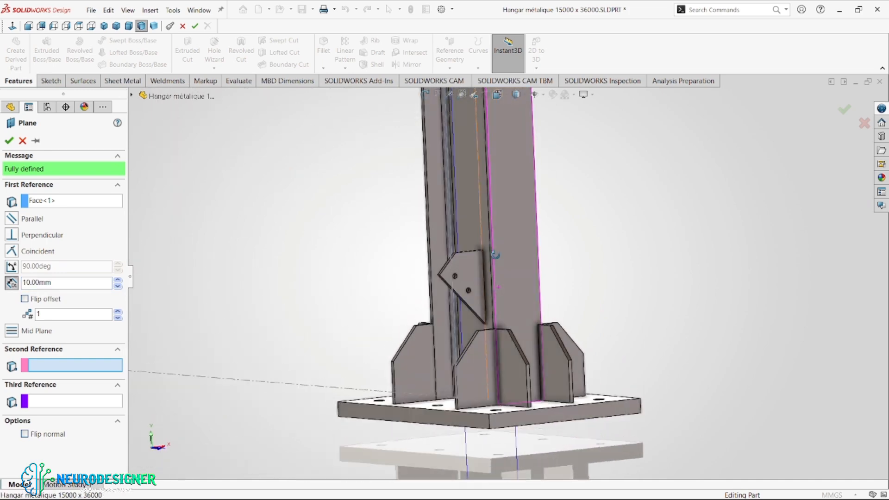
middle_click_drag(495, 254, 496, 289)
scroll(542, 396, "down", 5)
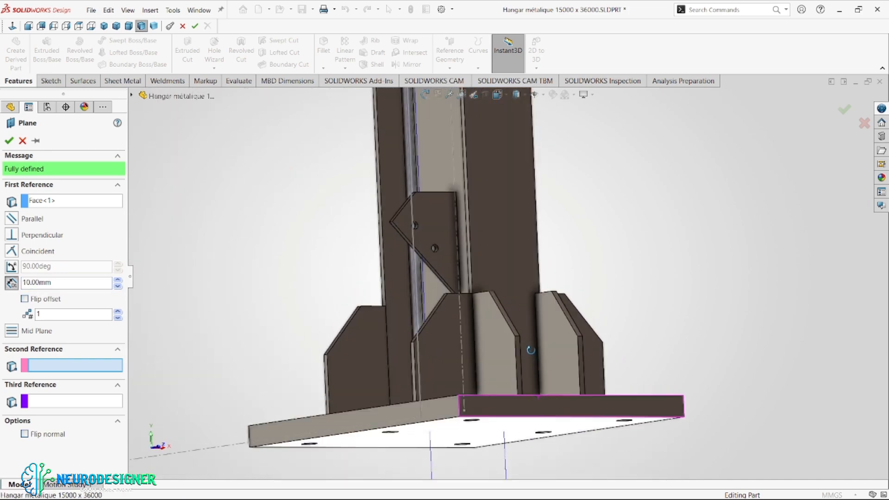
left_click(542, 406)
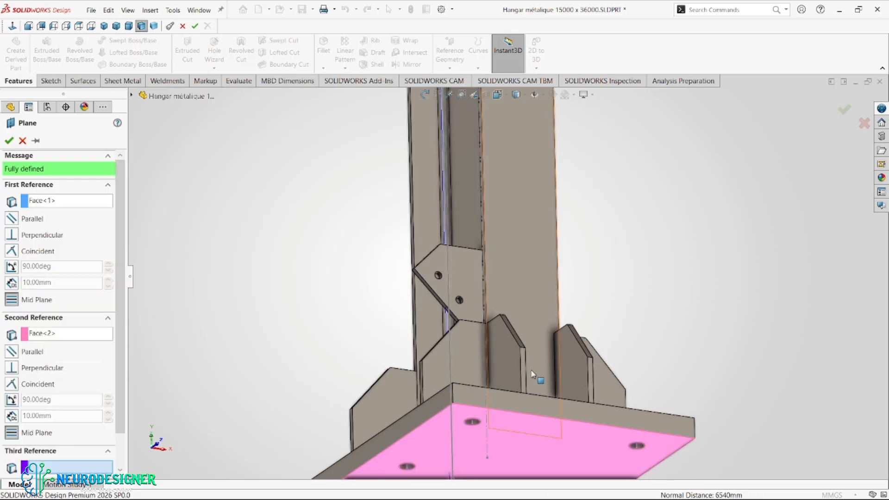
scroll(508, 286, "up", 8)
middle_click_drag(508, 286, 512, 372)
middle_click_drag(522, 335, 548, 372)
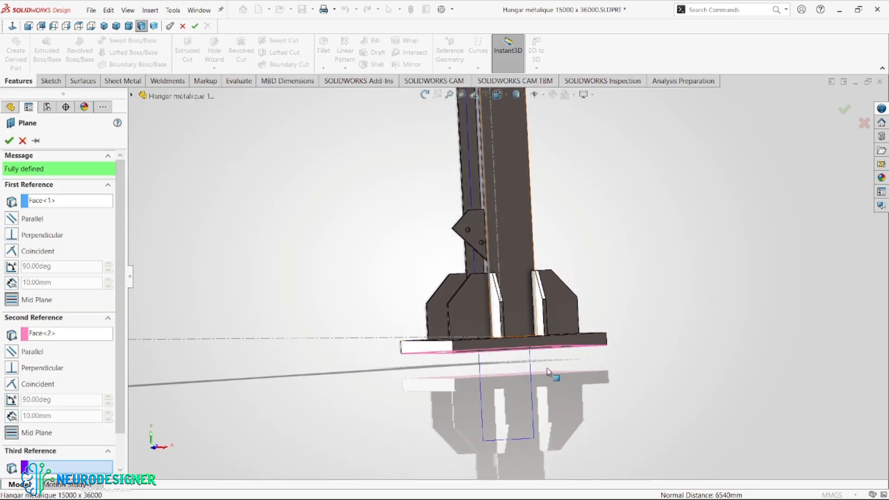
left_click(49, 333)
left_click(77, 340)
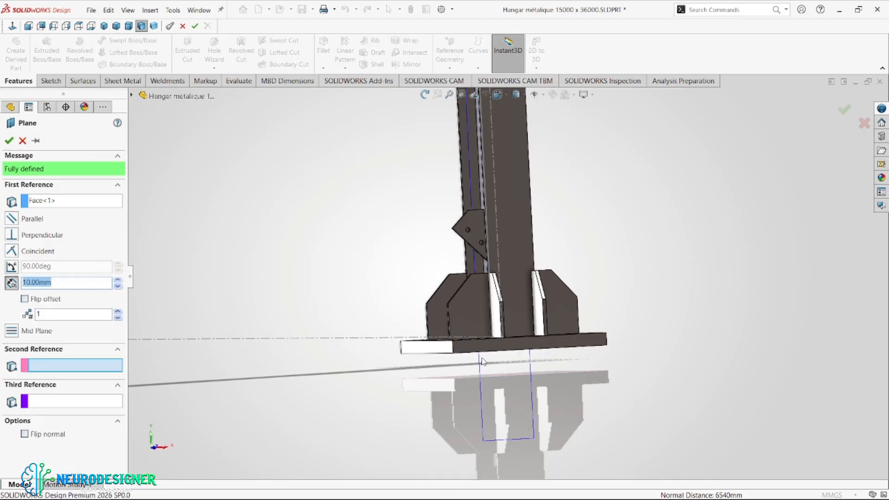
Use the upper face of the column's base plate as second reference and create the mid plane between the two faces
middle_click_drag(509, 361, 514, 373)
left_click(514, 374)
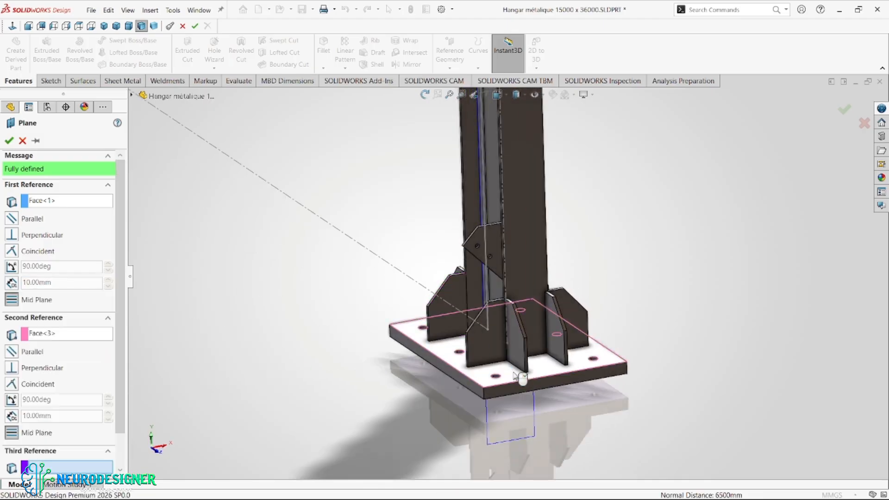
scroll(550, 344, "up", 5)
scroll(509, 278, "down", 5)
middle_click_drag(509, 277, 547, 175)
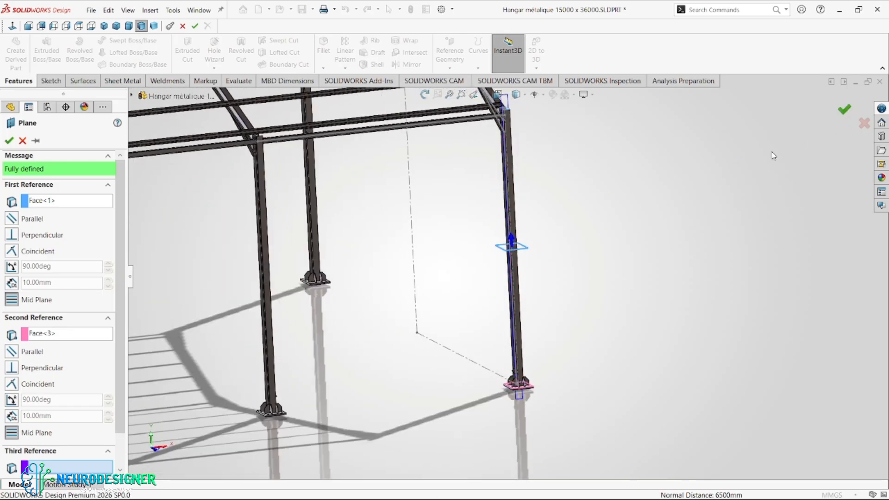
key("Return")
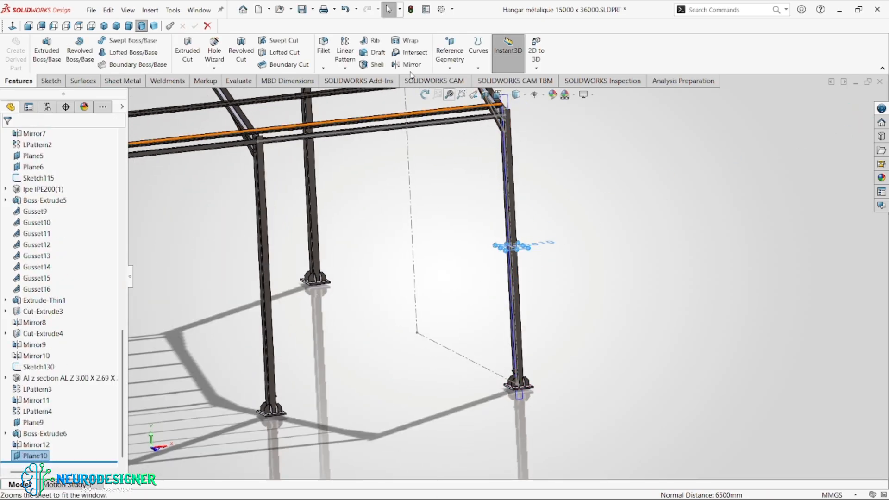
Mirror the lower gusset plates of both end-bay columns about Plane10 onto the column tops without merging solids
left_click(409, 65)
scroll(515, 352, "down", 5)
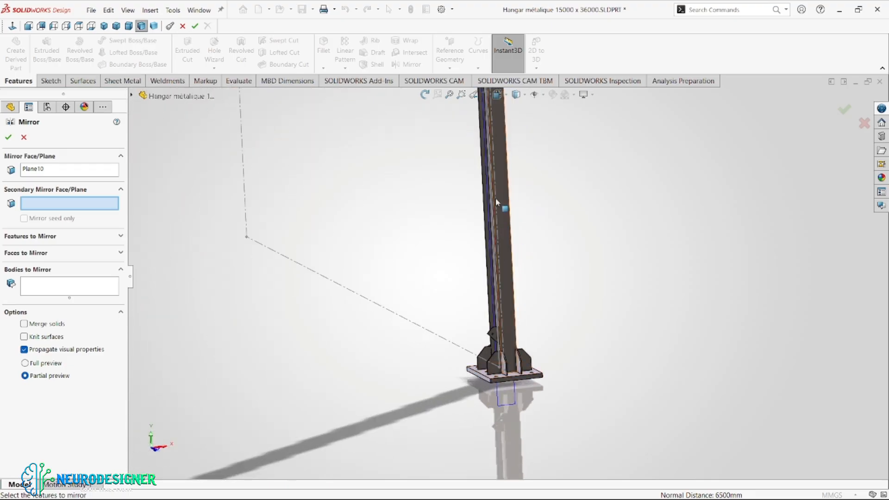
left_click(48, 291)
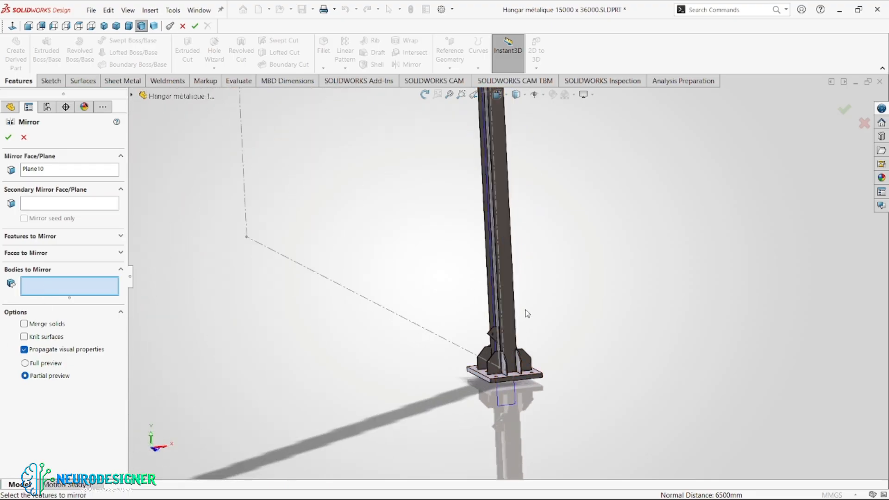
scroll(524, 312, "down", 3)
left_click(472, 345)
scroll(393, 379, "up", 5)
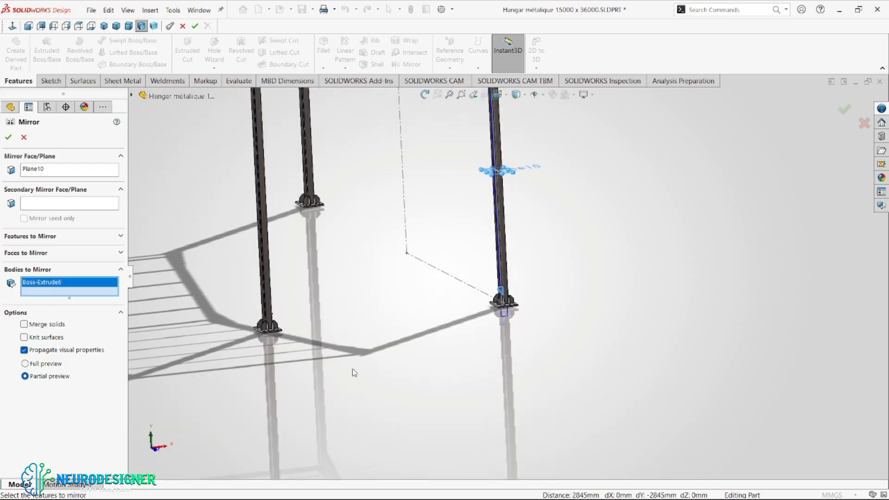
middle_click_drag(353, 371, 260, 347)
scroll(258, 342, "down", 3)
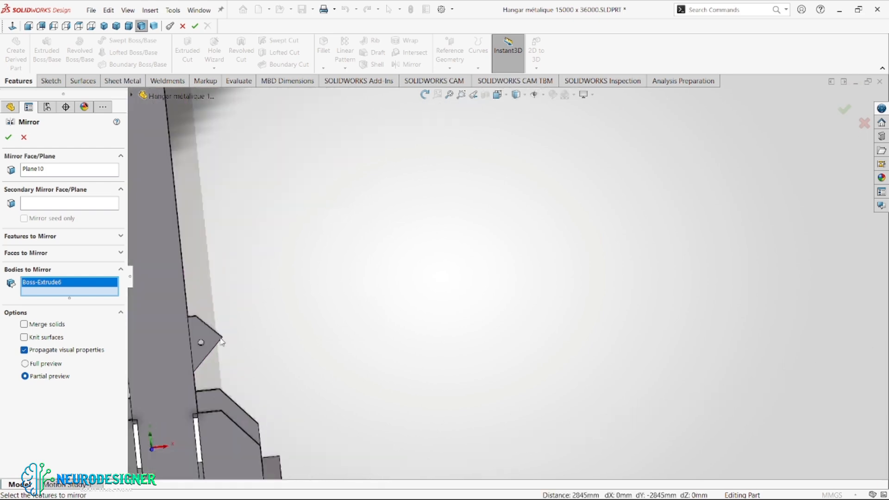
left_click(201, 341)
scroll(608, 247, "up", 5)
middle_click_drag(609, 247, 533, 236)
scroll(527, 235, "down", 5)
scroll(526, 235, "down", 2)
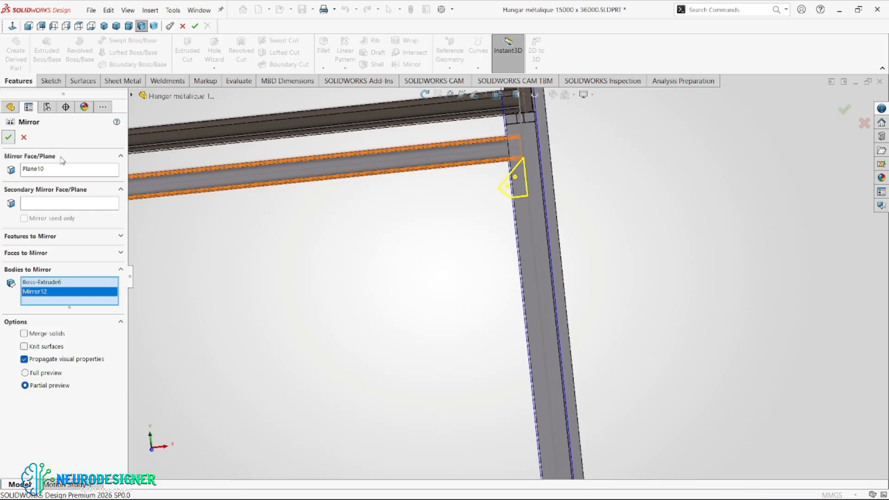
left_click(9, 137)
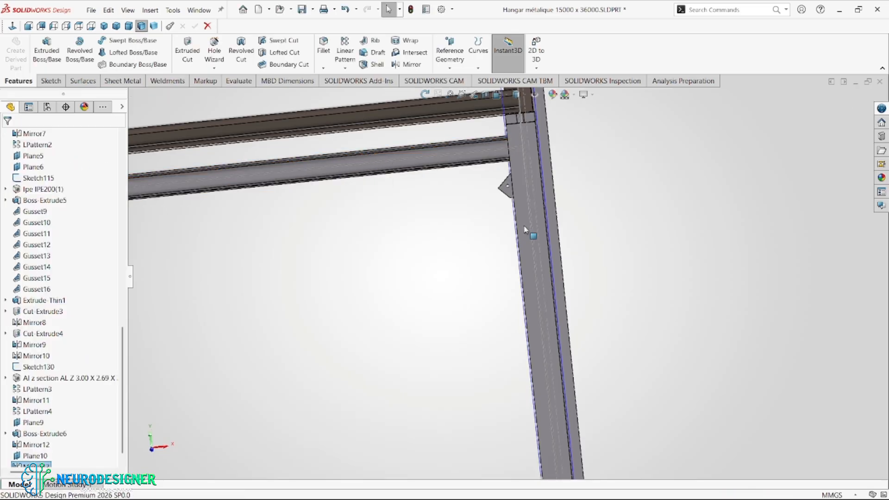
Start Move/Copy Bodies with the mirrored gusset plate at the top of the end column
scroll(523, 227, "up", 5)
scroll(521, 224, "down", 2)
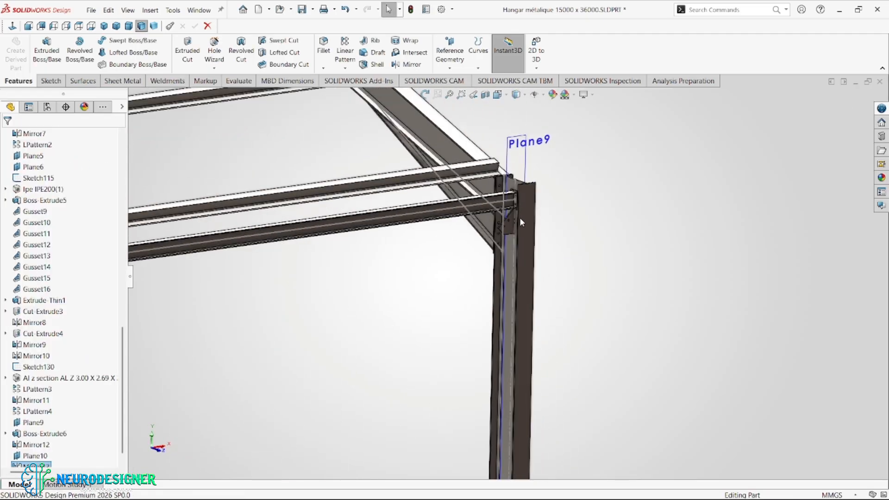
scroll(520, 218, "down", 6)
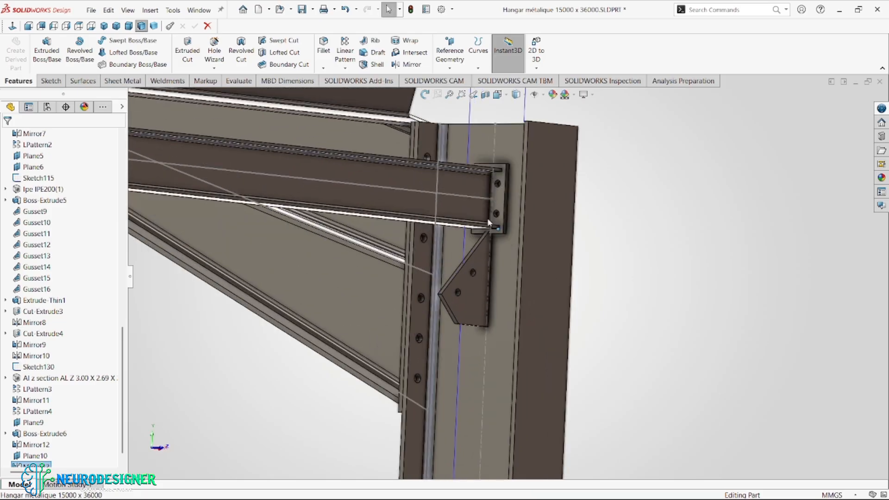
middle_click_drag(489, 222, 484, 239)
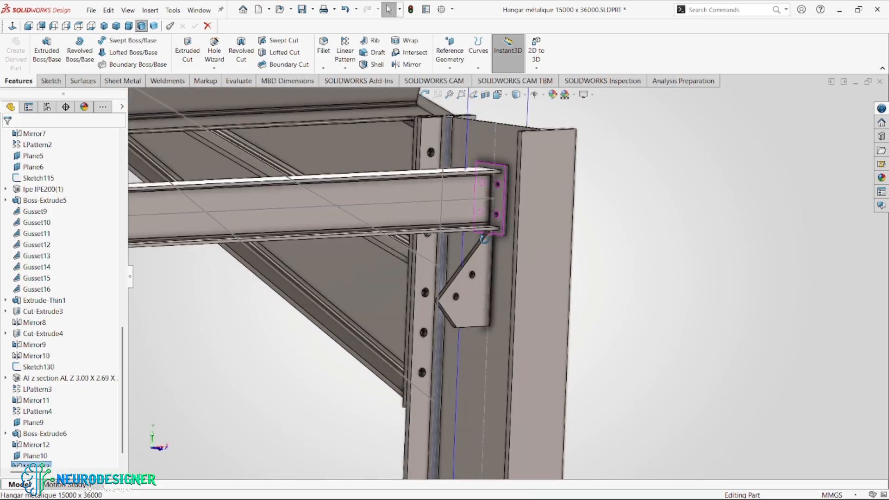
scroll(504, 193, "up", 4)
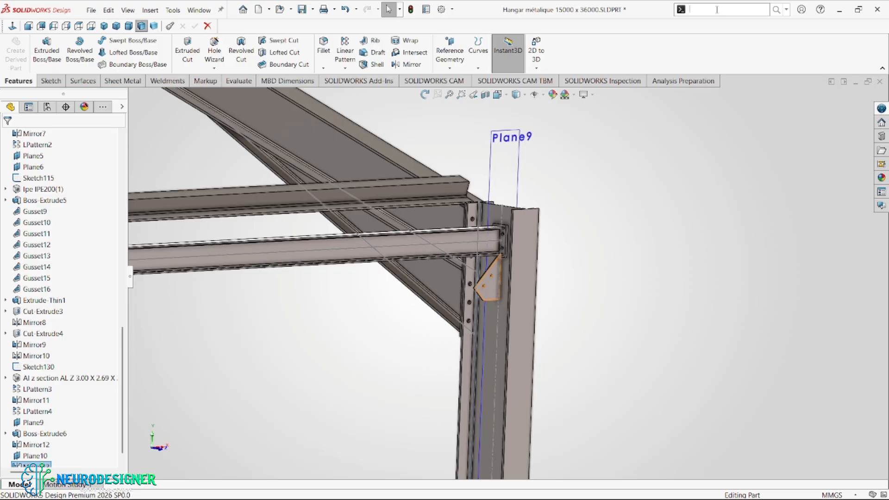
type("mo")
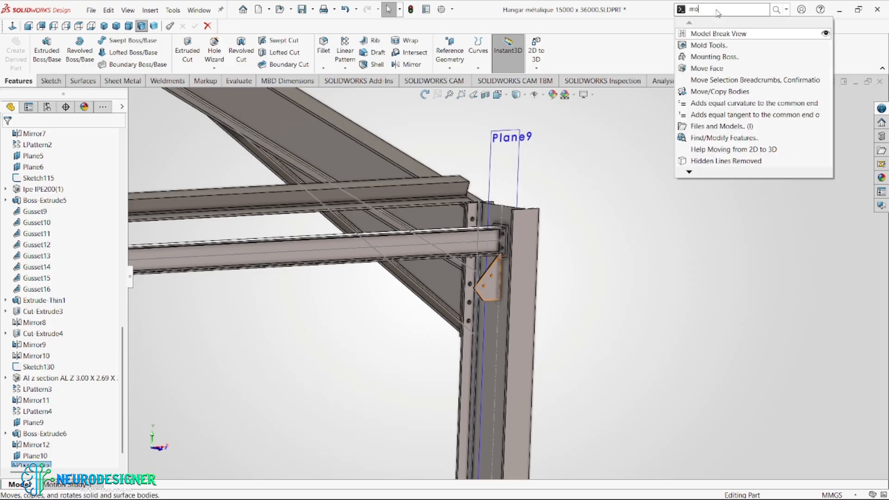
left_click(728, 91)
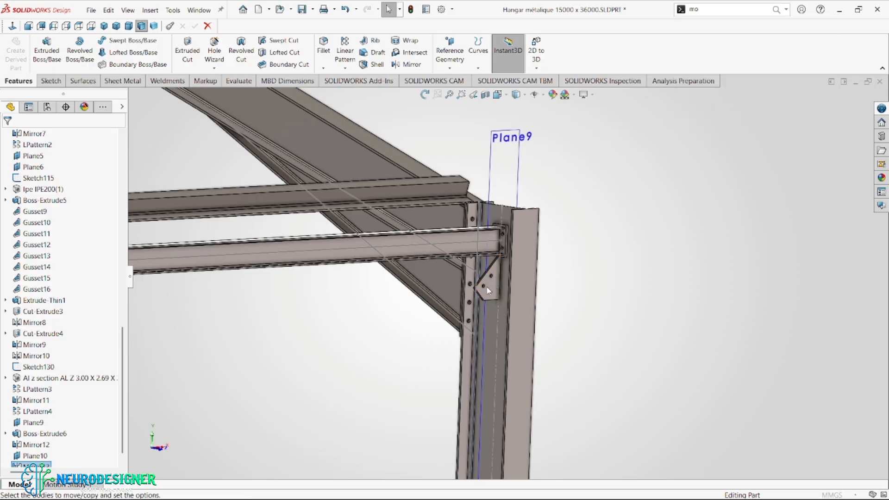
left_click(499, 297)
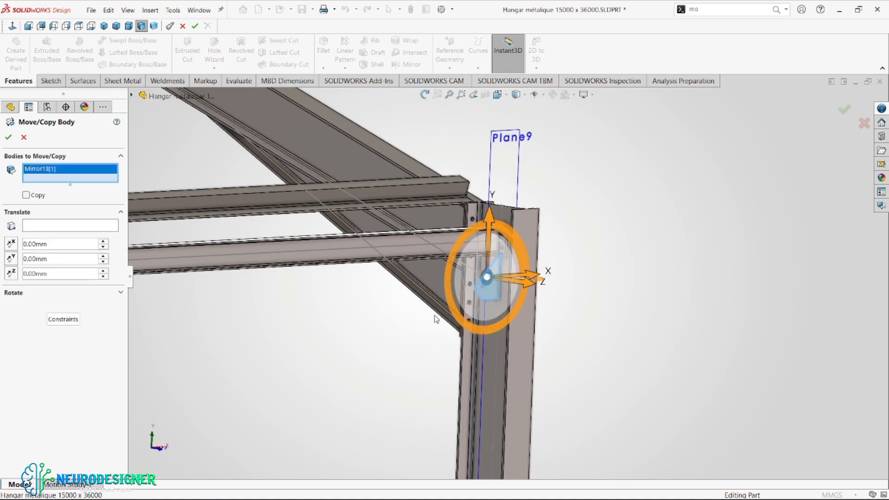
Add the upper gusset plate on the neighbouring column to the bodies to move
scroll(436, 318, "up", 10)
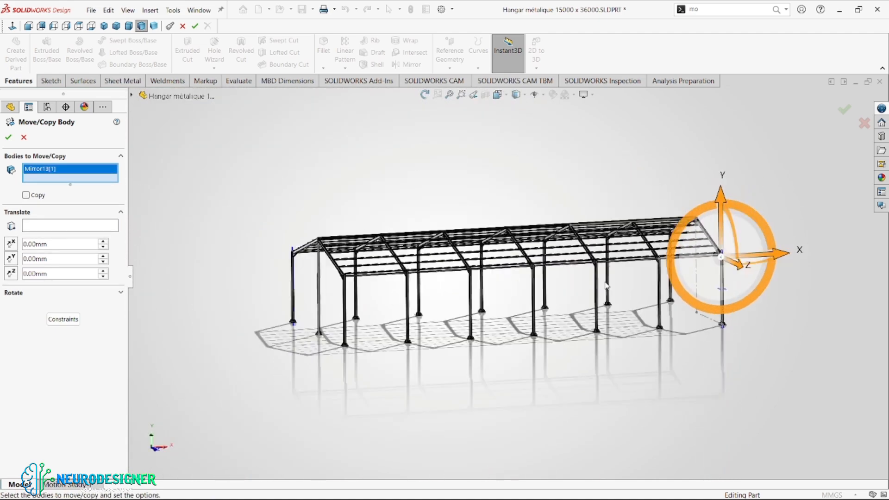
scroll(606, 286, "down", 10)
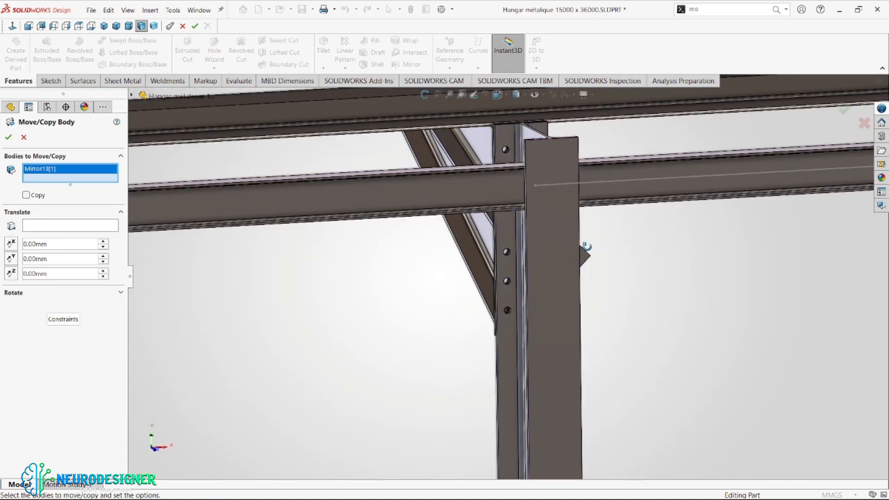
scroll(592, 259, "up", 5)
left_click(600, 268)
scroll(633, 288, "up", 4)
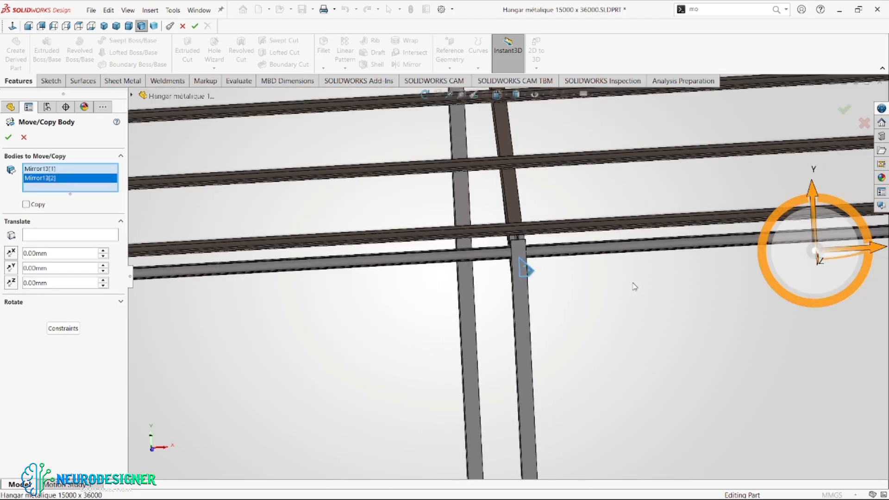
Move the two upper gusset plates 125 mm along Y
scroll(635, 286, "up", 2)
scroll(630, 284, "down", 2)
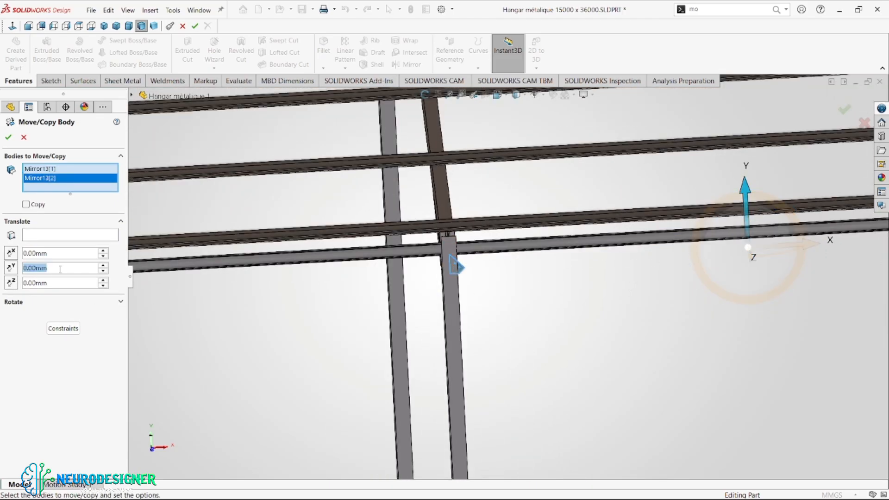
type("12")
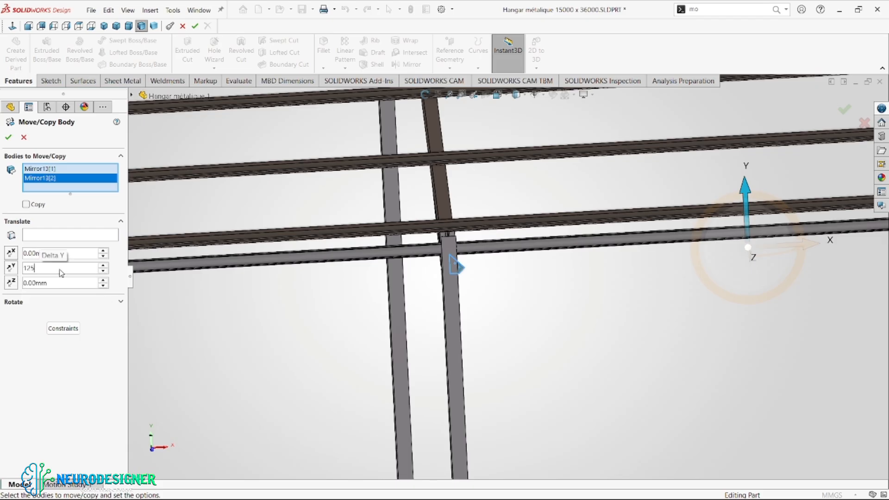
type("5")
key("Return")
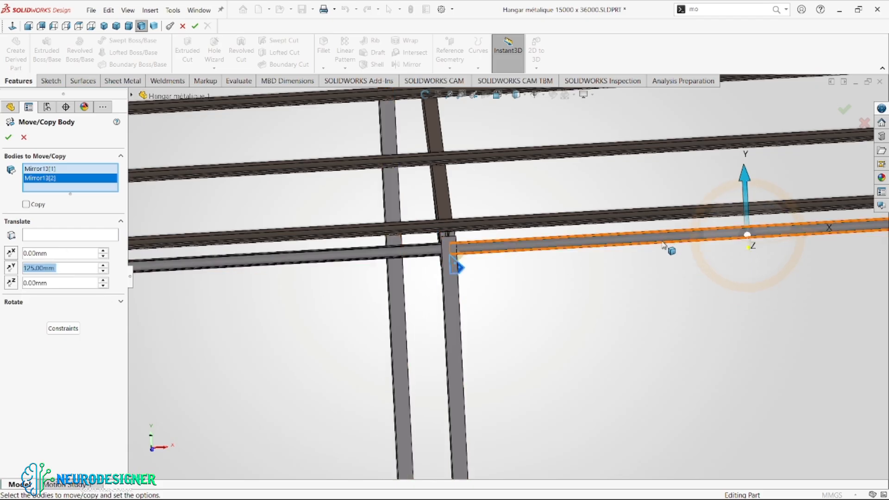
left_click_drag(750, 219, 753, 355)
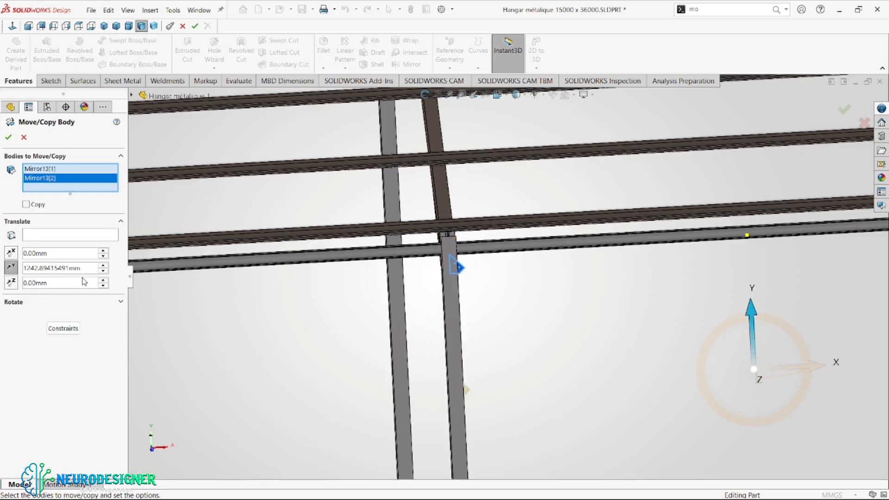
type("125")
key("Return")
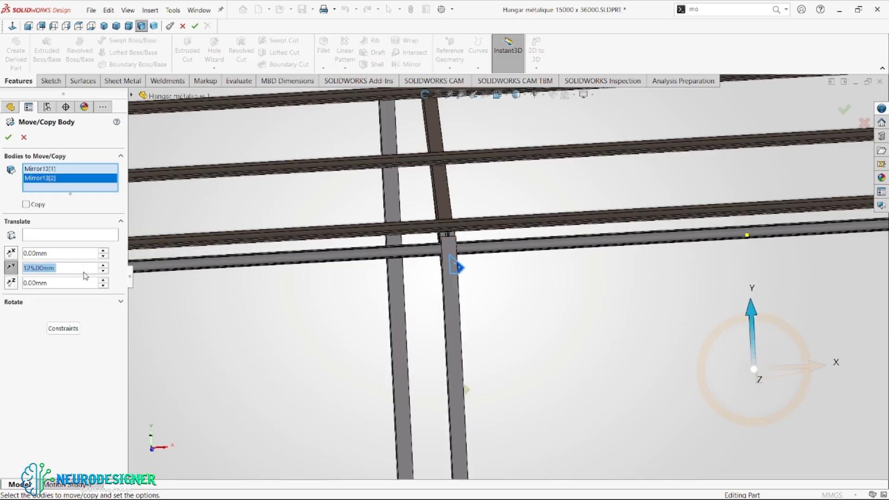
scroll(512, 328, "up", 5)
scroll(692, 301, "down", 6)
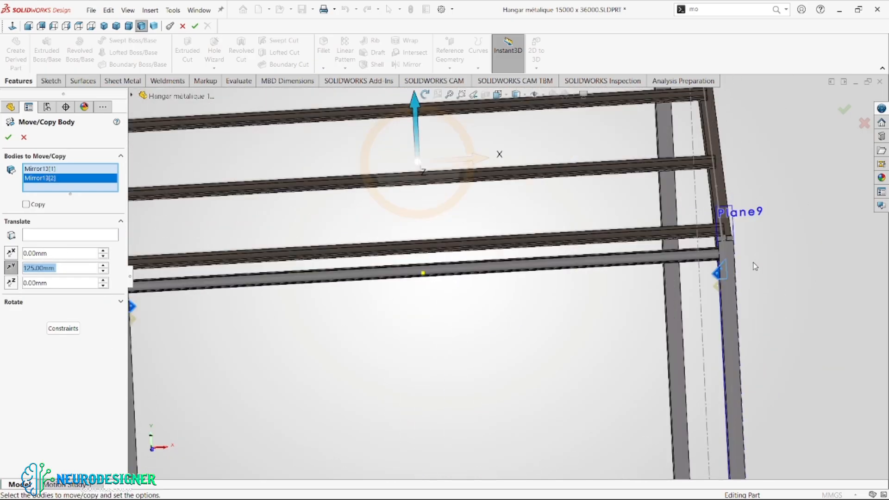
middle_click_drag(692, 301, 821, 148)
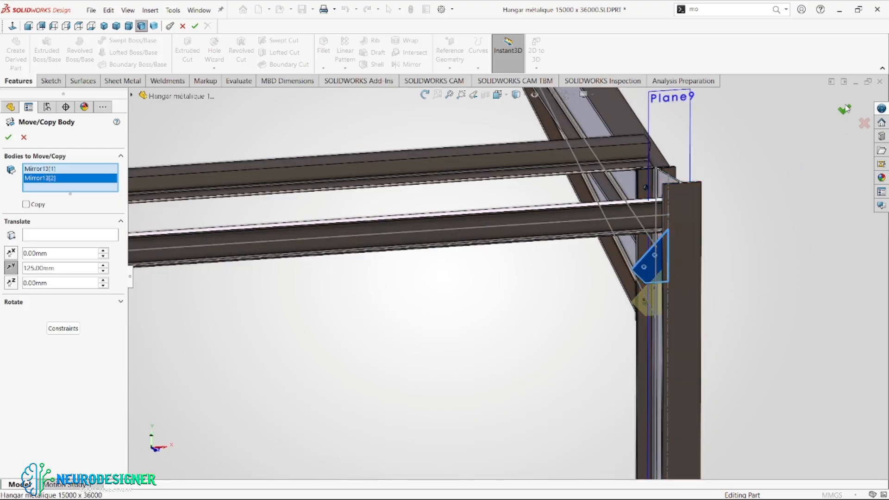
key("Return")
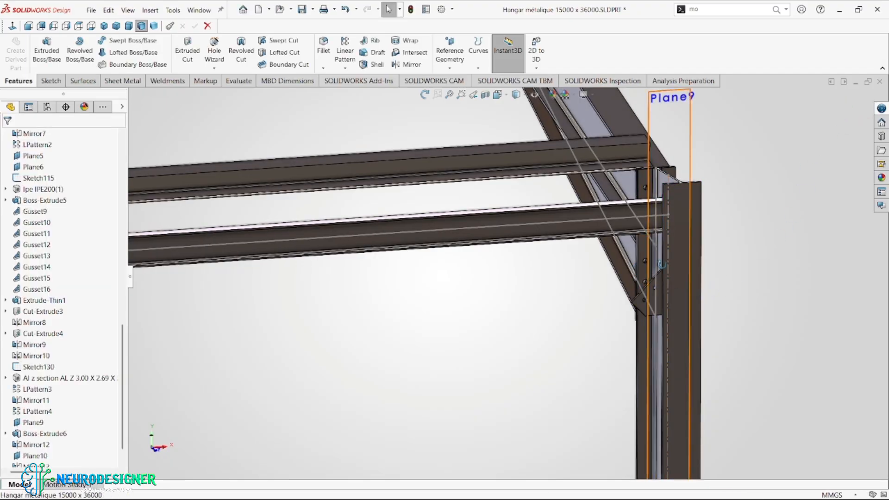
Start a sketch on the face of the lower gusset plate at the end column's base
middle_click_drag(667, 285, 678, 264)
scroll(678, 264, "up", 8)
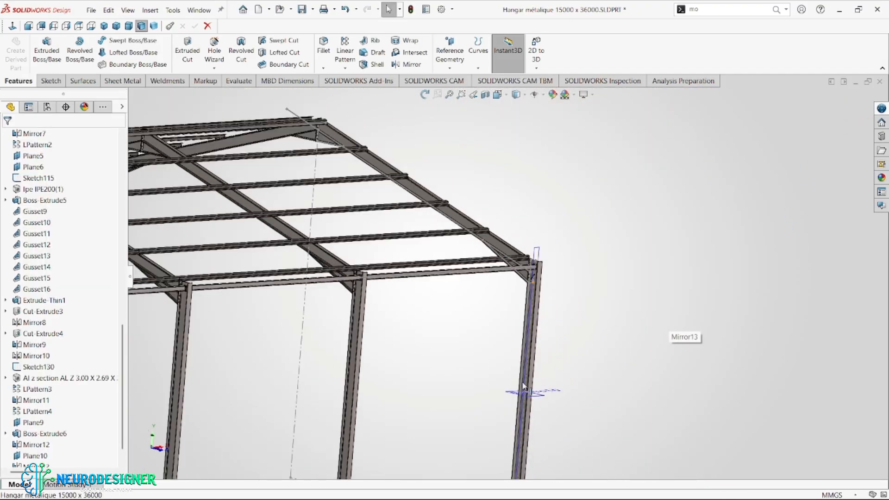
mouse_move(493, 401)
middle_mouse_down()
mouse_move(471, 394)
mouse_move(498, 404)
middle_mouse_up()
scroll(498, 405, "down", 10)
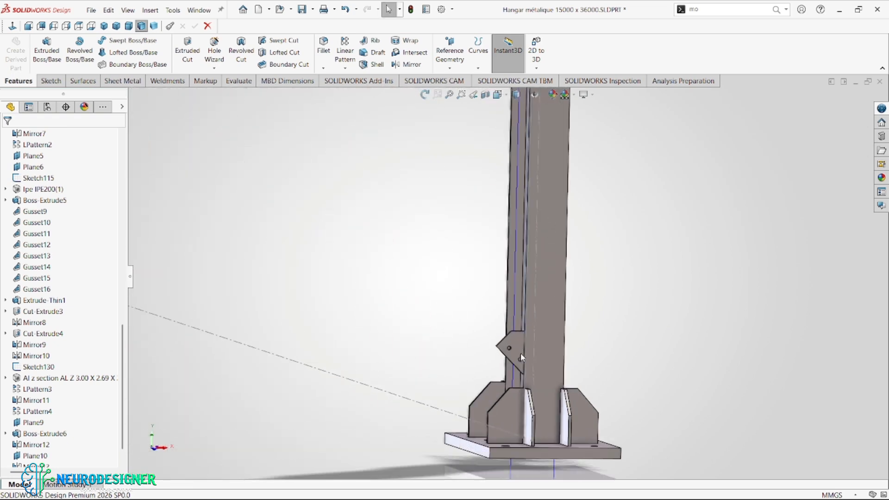
left_click(519, 349)
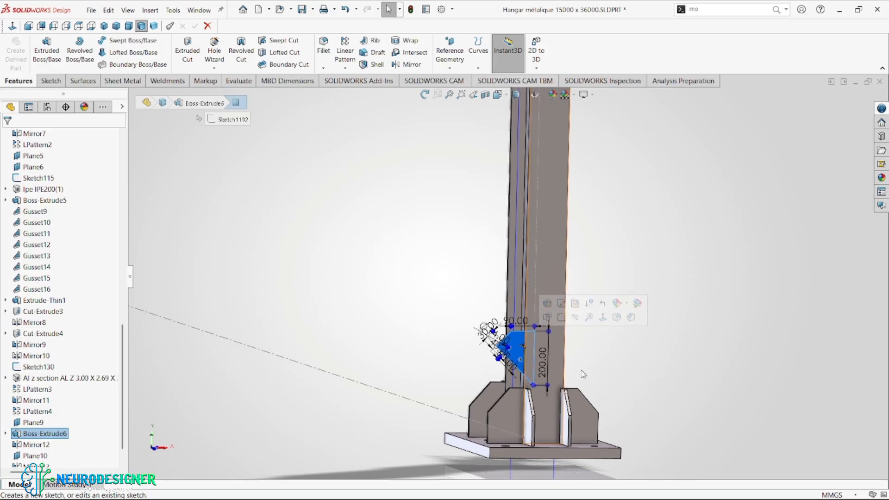
key("Escape")
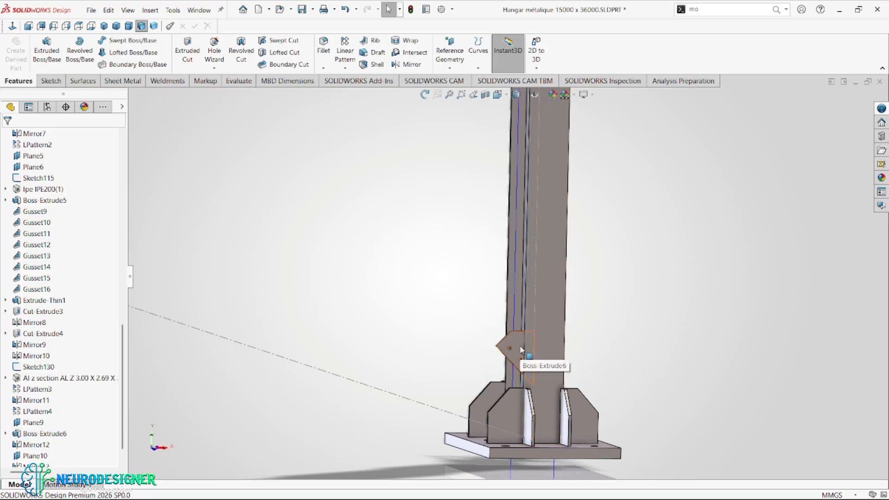
left_click(522, 350)
left_click(571, 330)
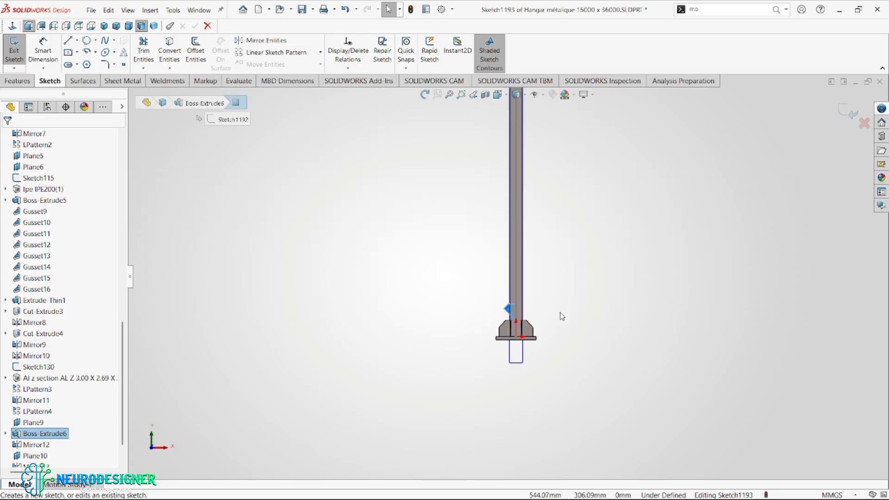
Sketch a diagonal line about 8258 mm long from the end column's lower gusset plate to the neighbouring column's upper gusset plate
key("l")
scroll(501, 311, "down", 8)
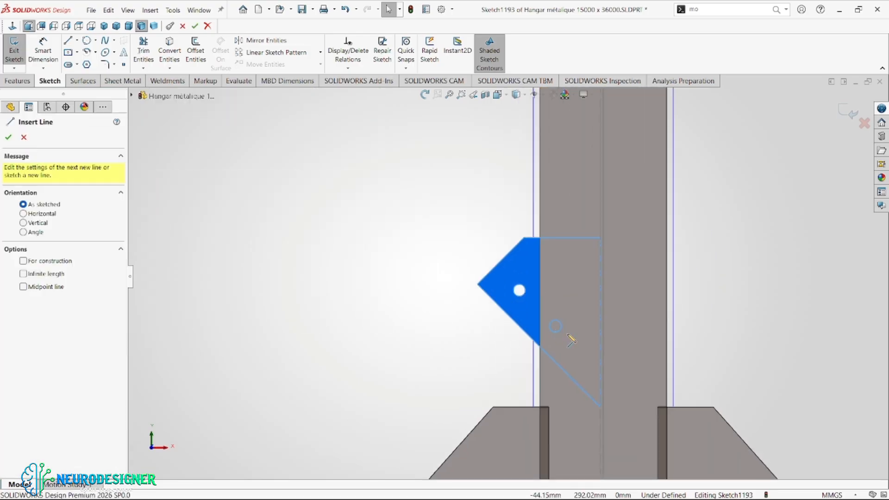
scroll(583, 351, "up", 3)
left_click(554, 326)
scroll(492, 308, "up", 6)
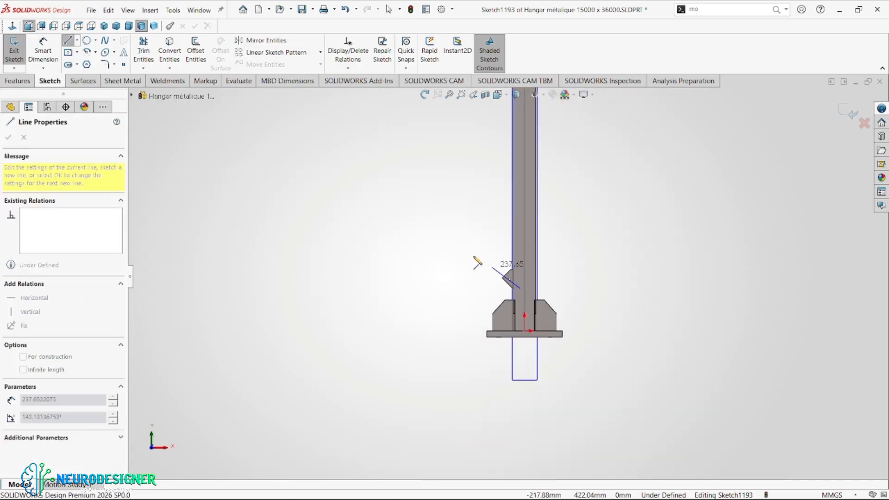
scroll(414, 213, "up", 3)
scroll(411, 201, "down", 10)
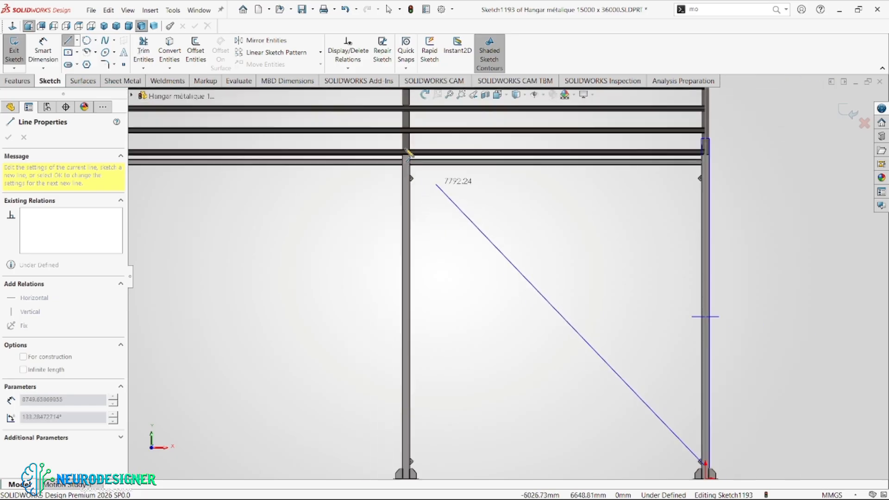
scroll(410, 204, "down", 5)
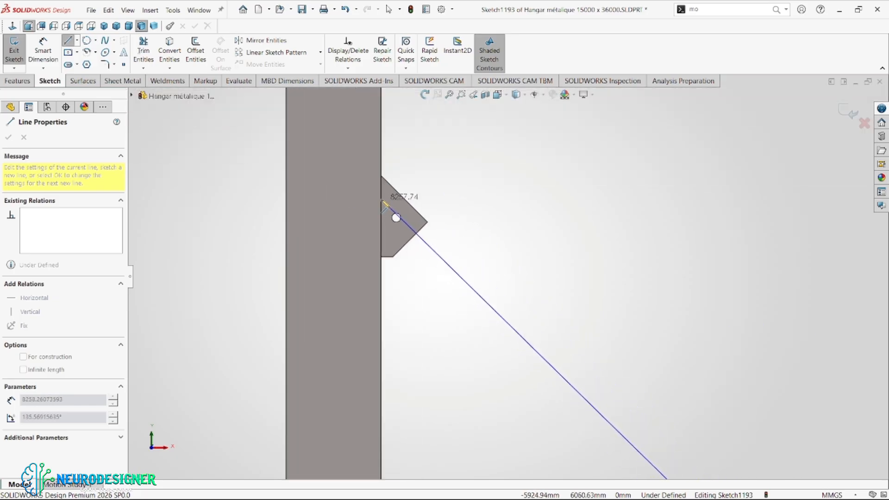
left_click(383, 201)
key("Escape")
Display the model with hidden lines visible and return to the front view
right_click_drag(483, 228, 470, 231)
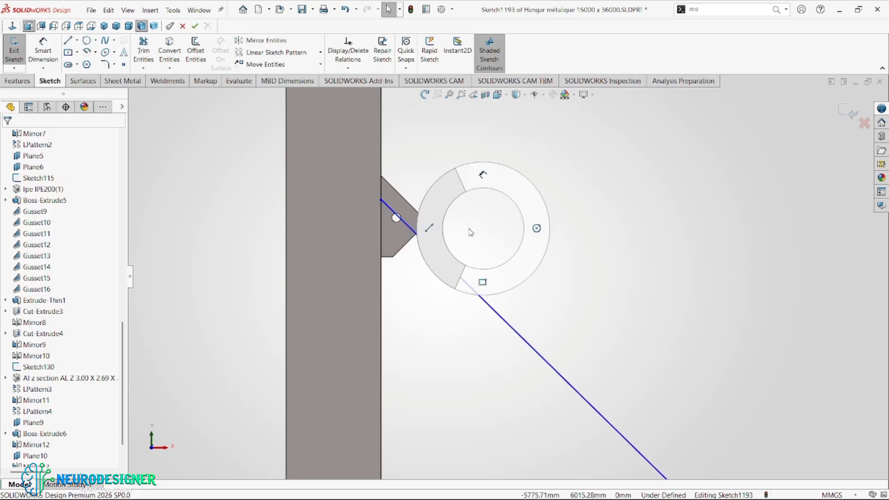
scroll(465, 232, "down", 5)
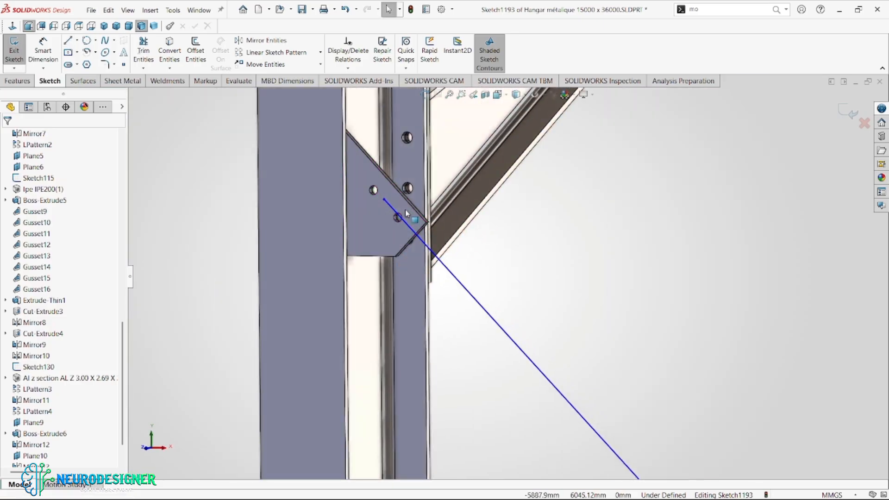
scroll(387, 201, "down", 2)
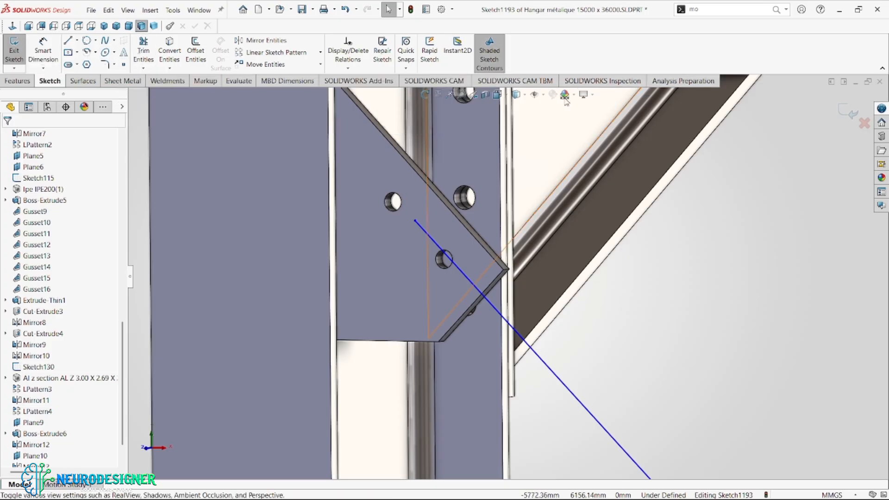
left_click(525, 95)
left_click(517, 146)
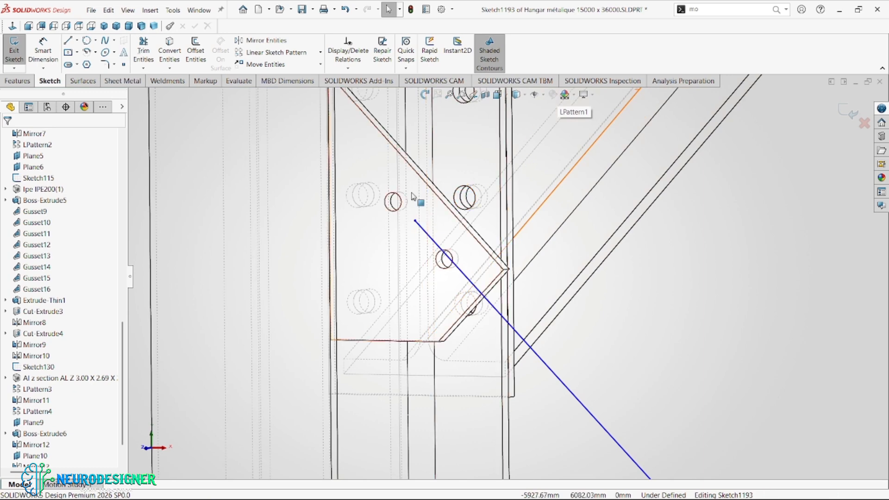
scroll(453, 199, "up", 2)
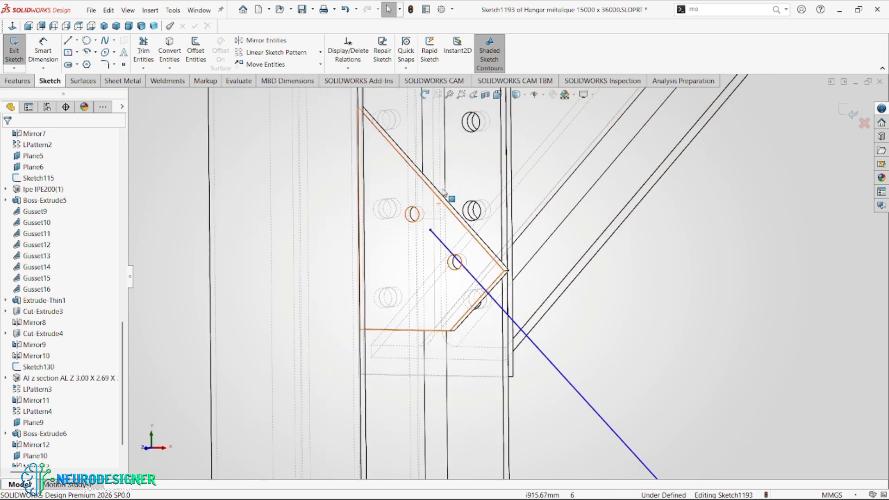
left_click(28, 26)
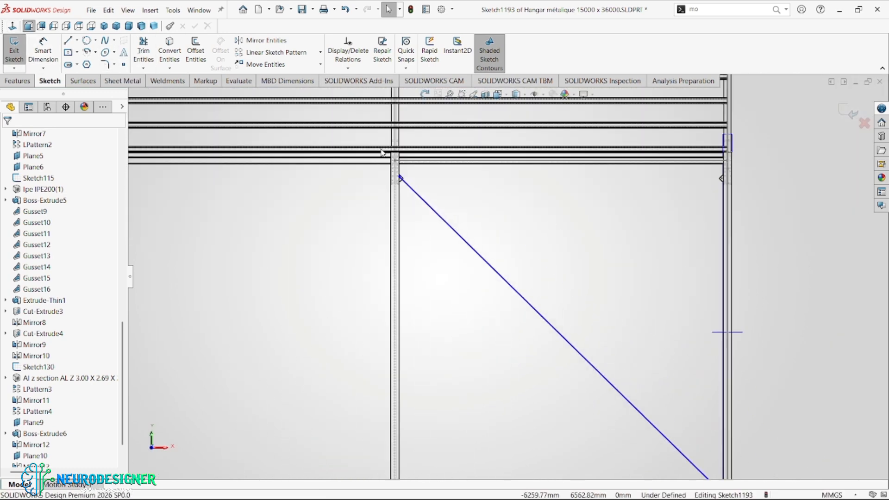
Place a sketch point at the centre of the outer hole in the neighbouring column's upper gusset plate
scroll(514, 250, "down", 6)
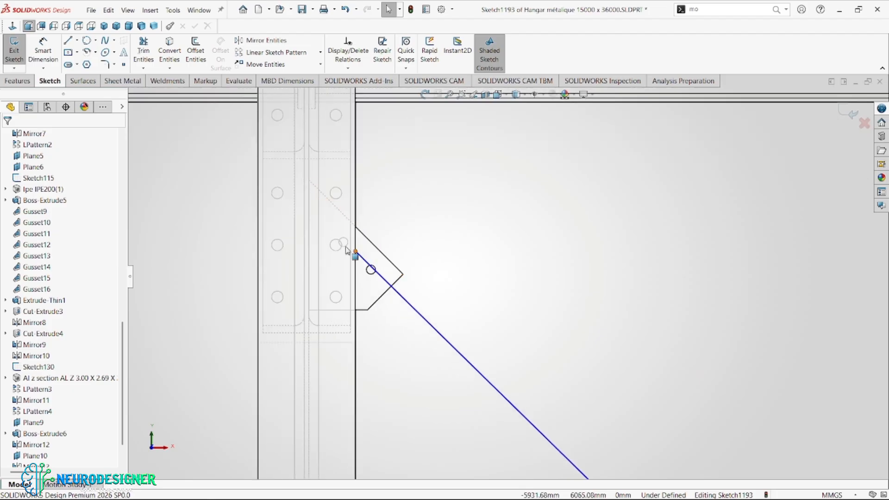
scroll(347, 251, "down", 4)
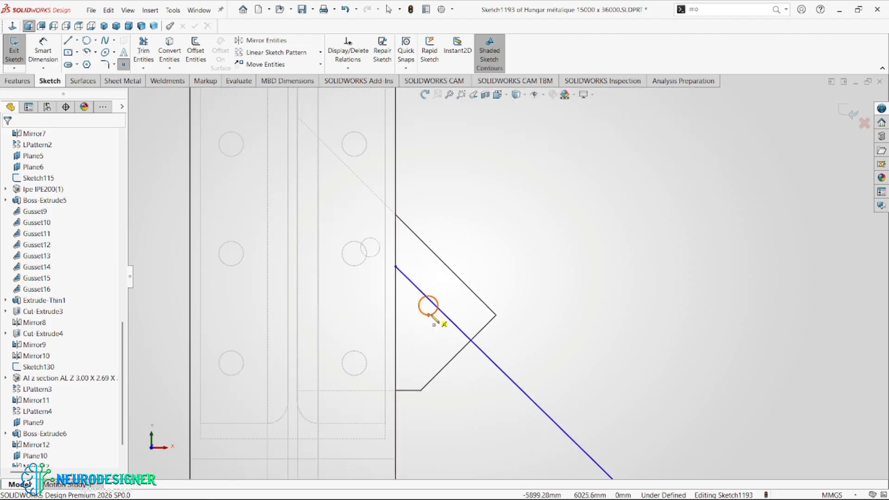
left_click(429, 309)
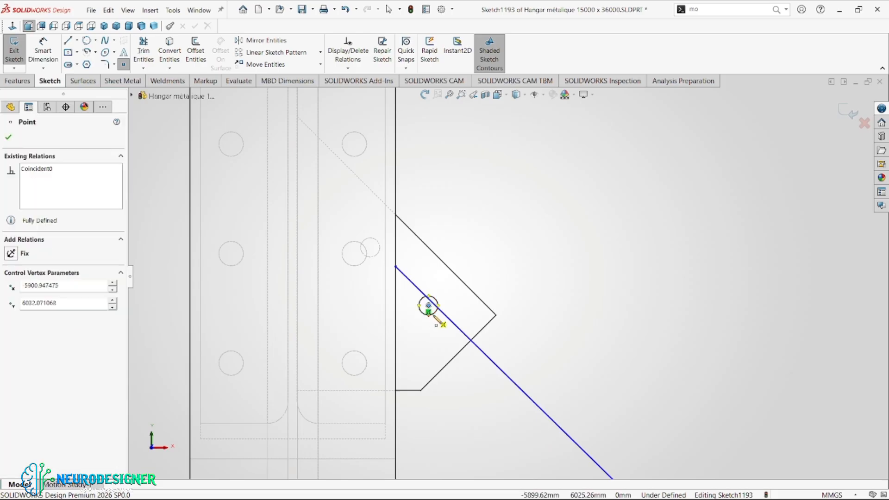
key("Escape")
Make the diagonal line coincident with the upper hole's centre point and extend its upper end further into the column
left_click(451, 323)
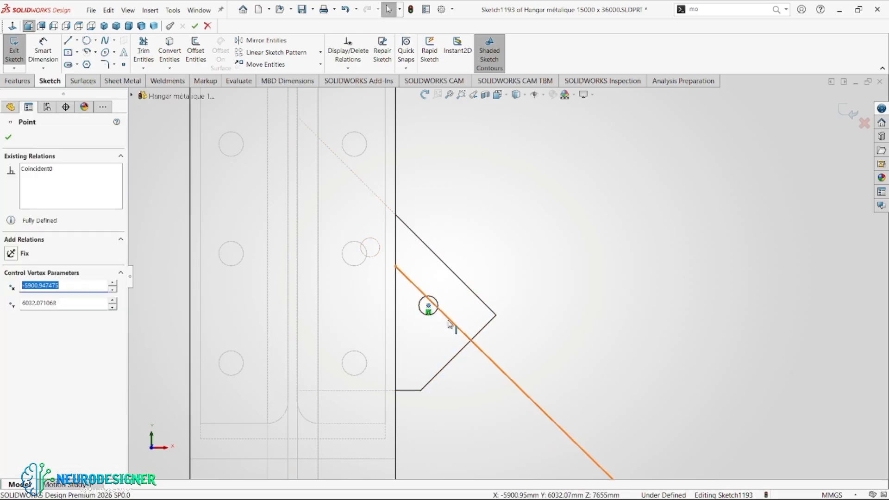
left_click(455, 324, "ctrl")
left_click(513, 291)
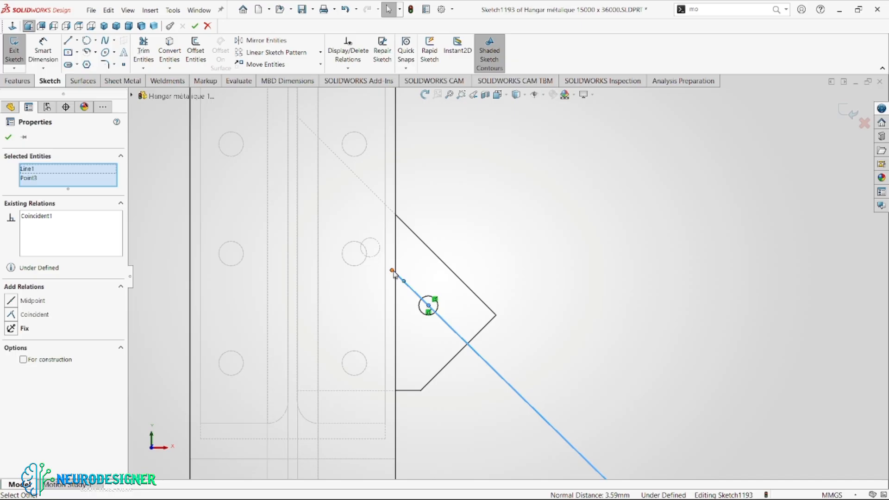
left_click_drag(392, 271, 342, 223)
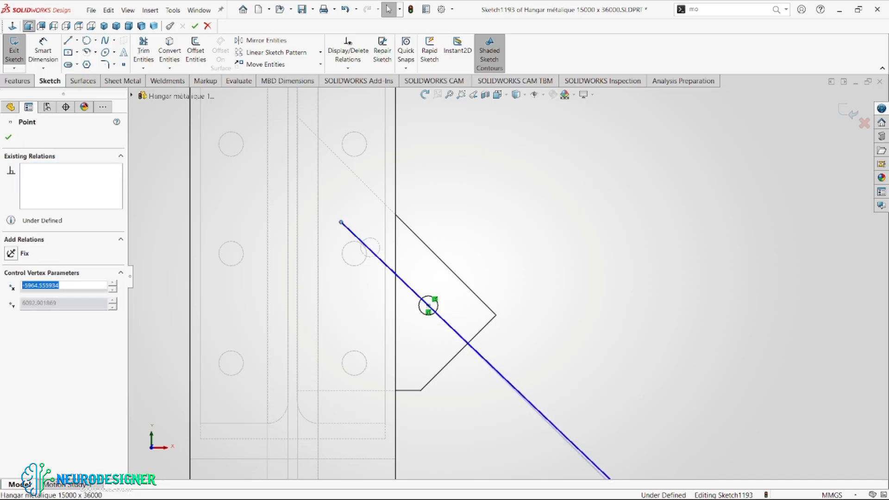
Place a sketch point at the centre of the outer hole in the end column's lower gusset plate
scroll(518, 357, "up", 8)
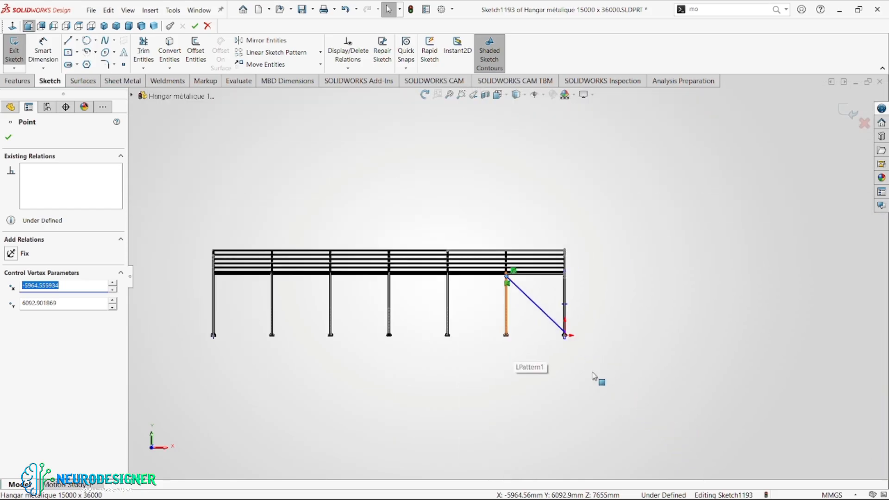
scroll(547, 367, "down", 3)
scroll(546, 367, "down", 8)
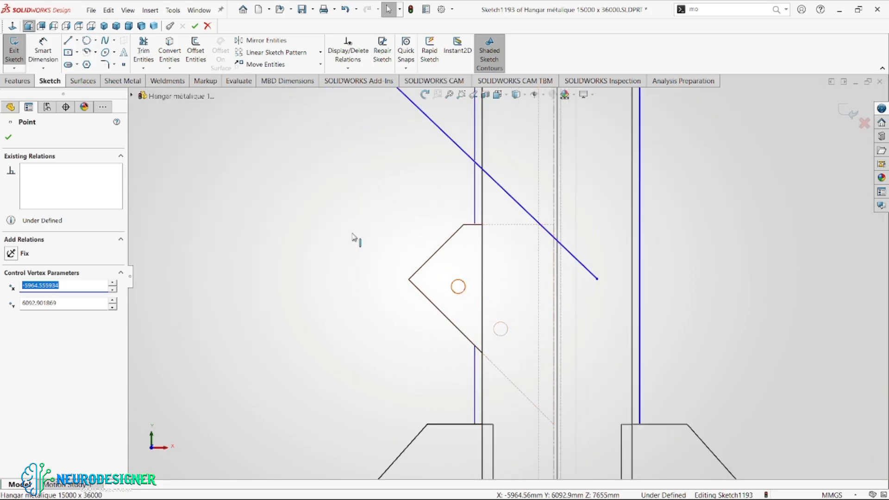
left_click(124, 64)
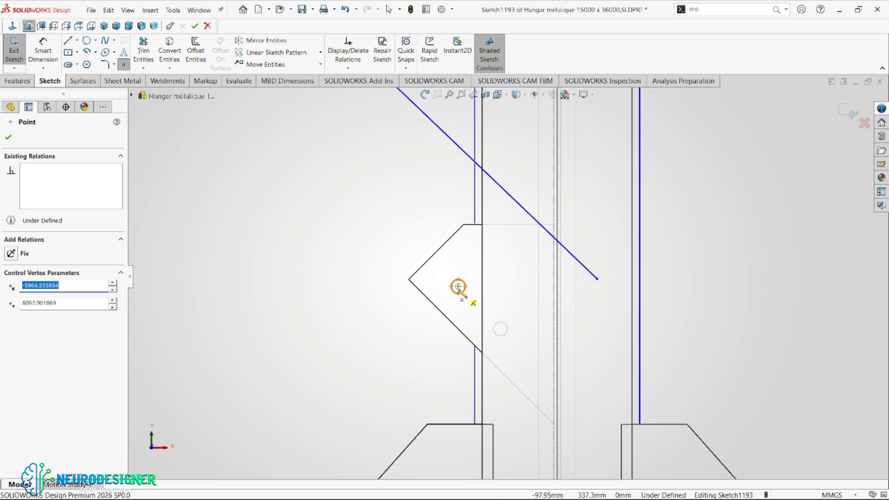
key("Escape")
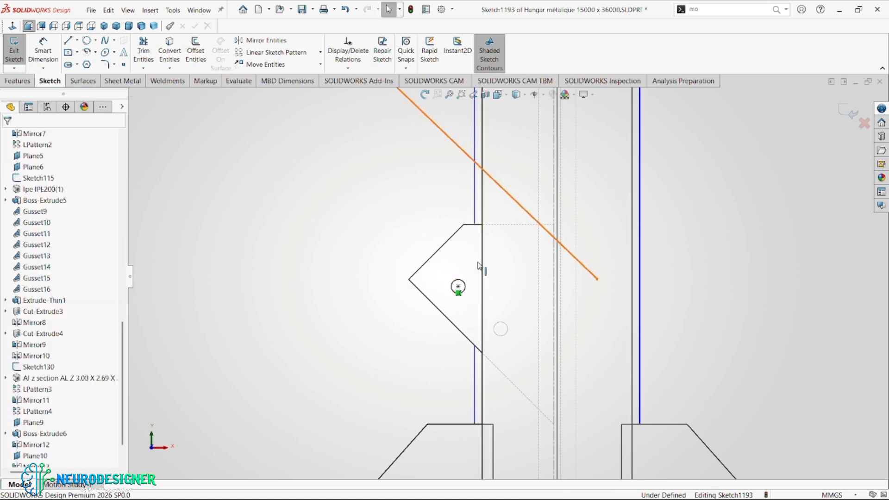
Make the diagonal line coincident with the lower gusset plate's hole centre point
left_click(512, 198)
left_click(458, 288, "ctrl")
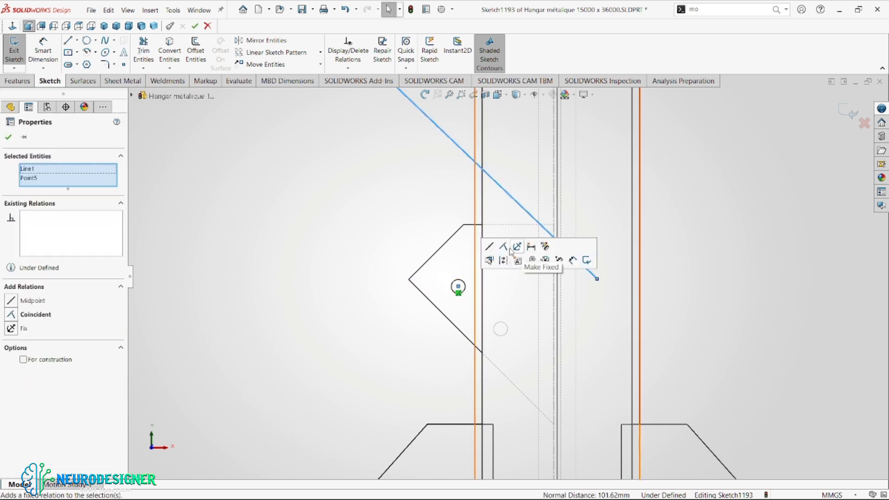
left_click(504, 260)
scroll(516, 326, "down", 2)
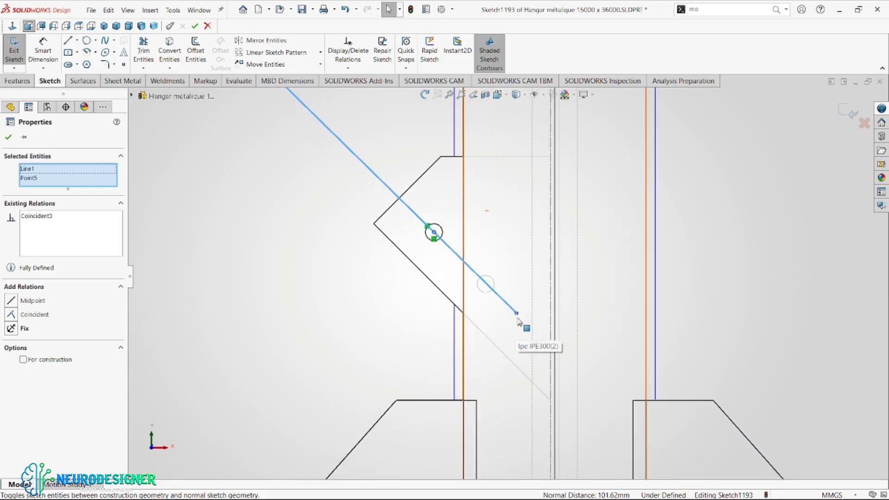
Dimension the diagonal line's lower end 40 mm from the inner hole of the end column's lower gusset plate
right_click_drag(358, 290, 359, 262)
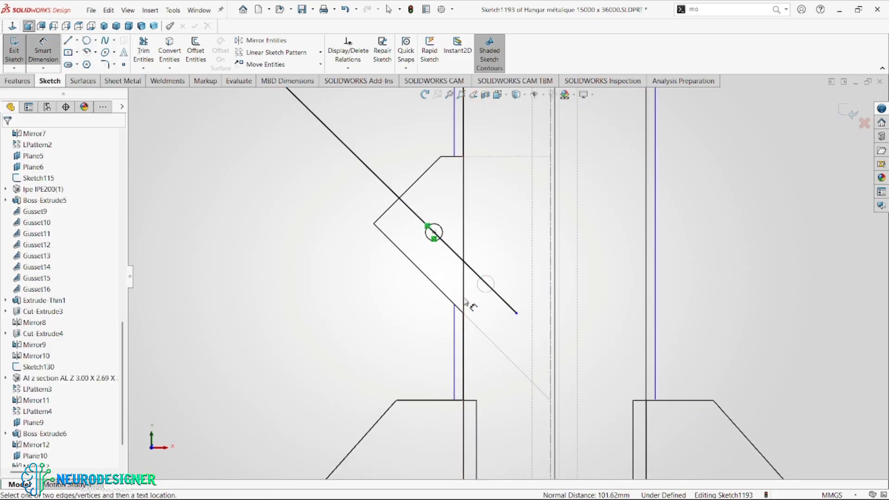
left_click(491, 294)
left_click(517, 313)
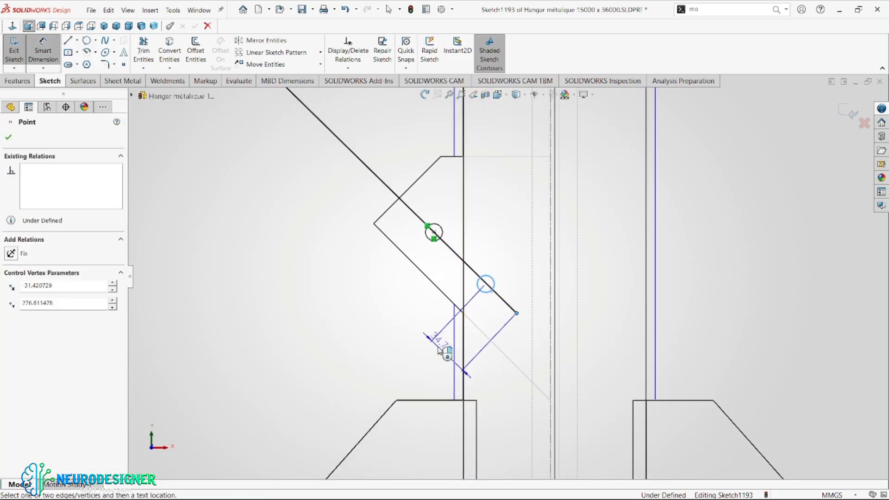
left_click(437, 346)
type("40")
key("Return")
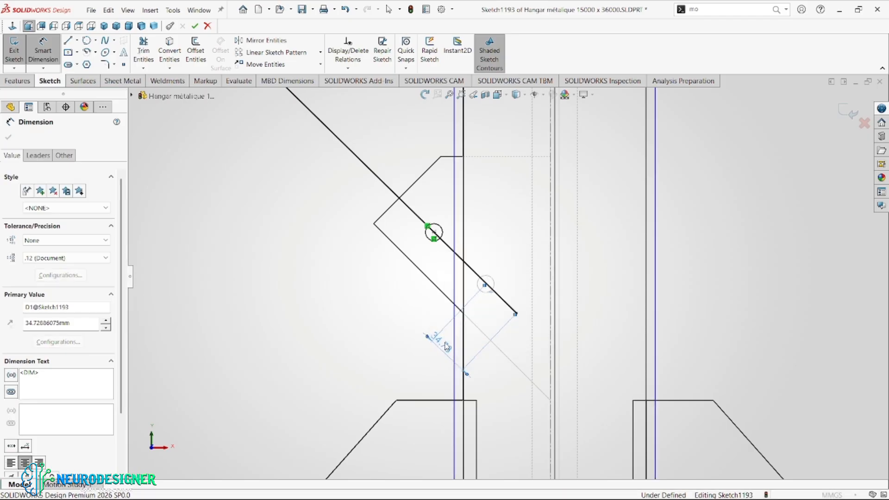
Dimension the diagonal's upper end 40 mm from the inner hole of the neighbouring column's upper gusset plate and close the sketch
scroll(452, 333, "up", 3)
scroll(448, 242, "up", 5)
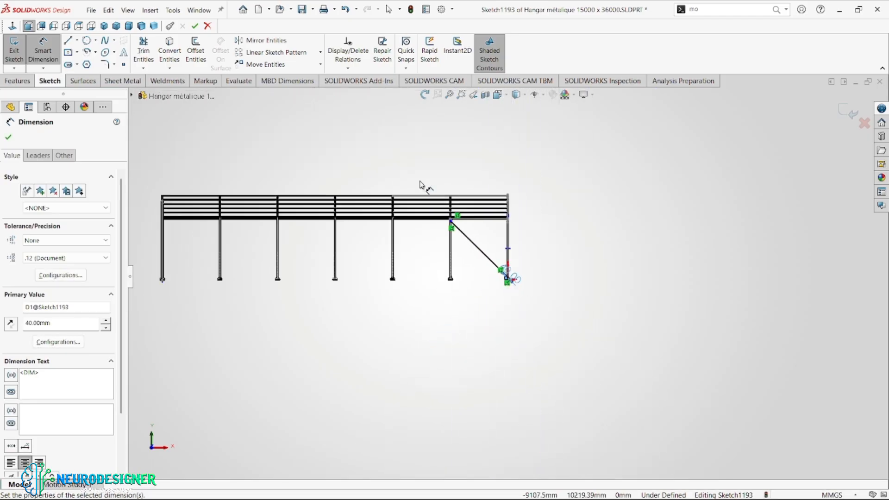
scroll(492, 278, "down", 8)
scroll(487, 324, "down", 8)
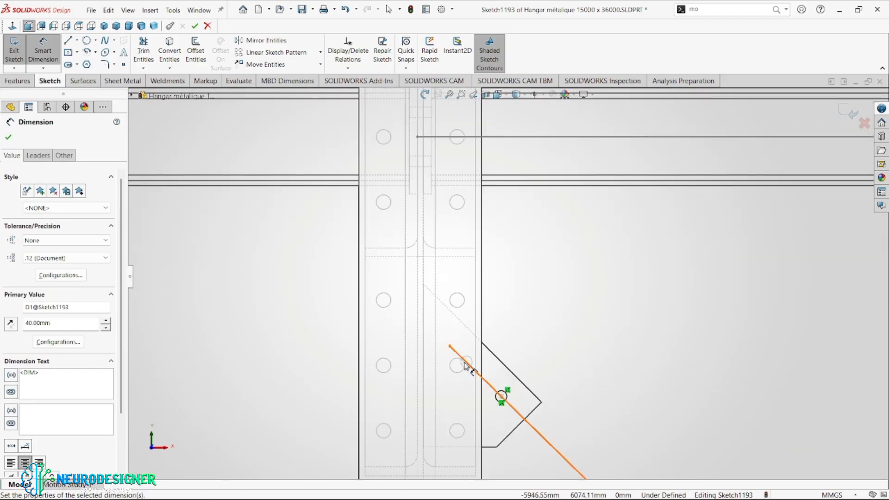
left_click(450, 347)
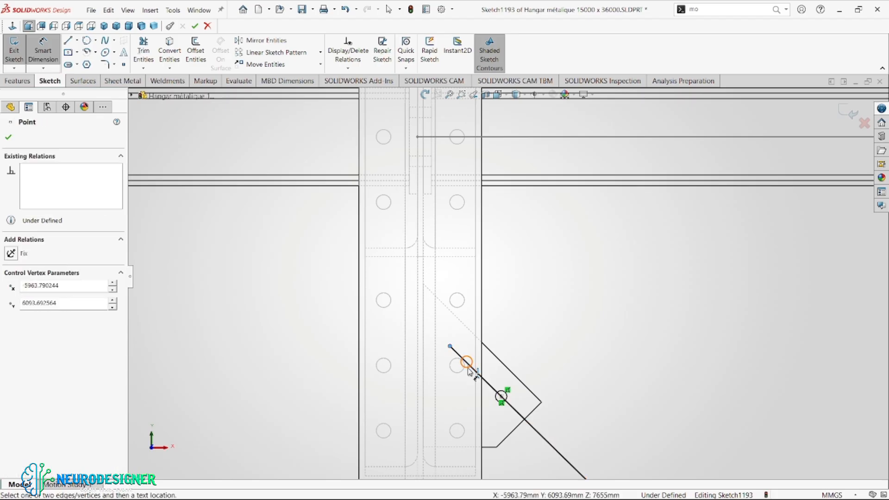
left_click(468, 365)
left_click(500, 301)
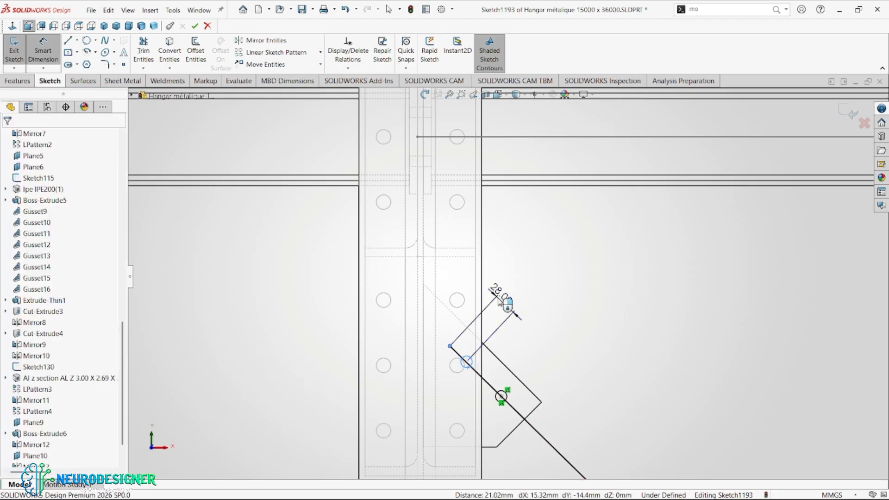
type("40")
key("Return")
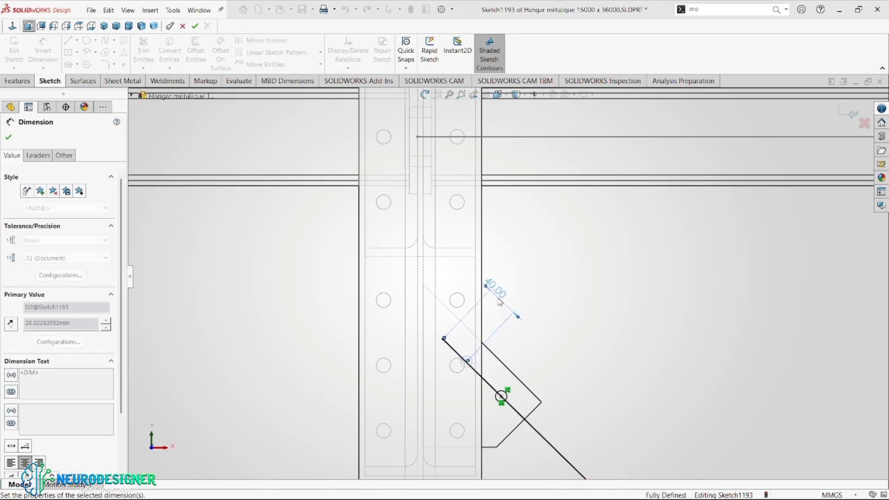
scroll(532, 370, "up", 5)
scroll(579, 389, "up", 3)
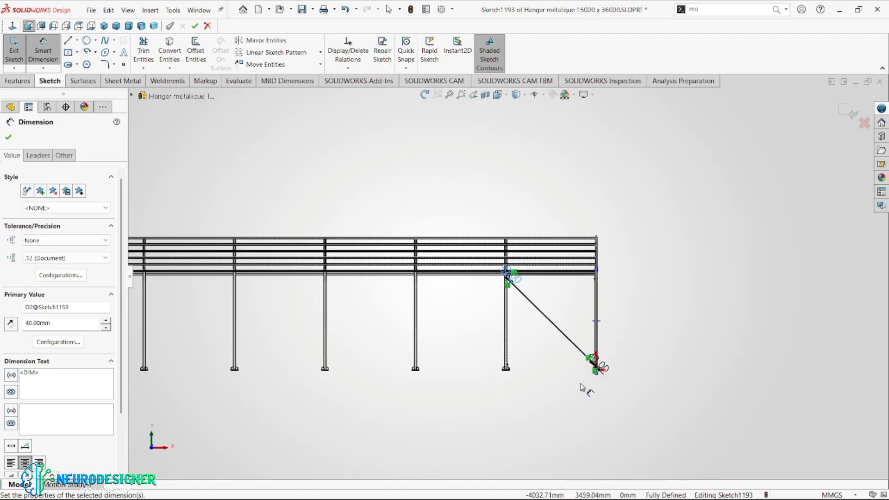
left_click(850, 110)
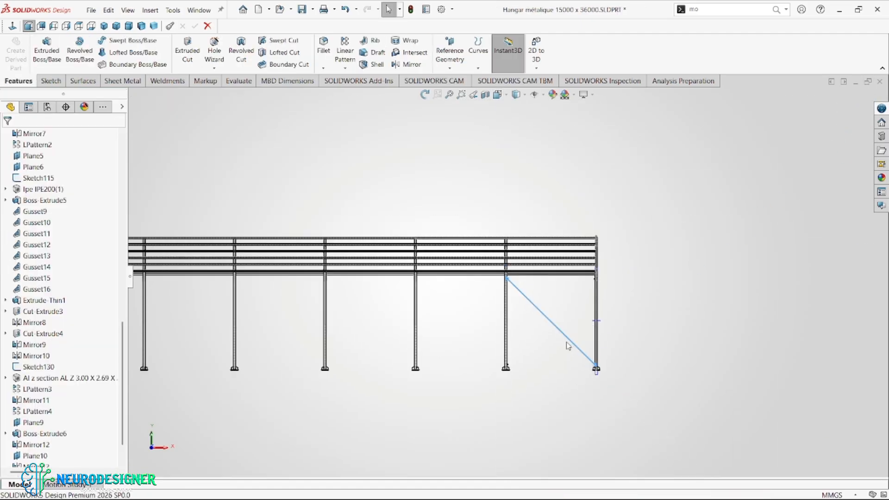
Start a new sketch on the opposite face of the neighbouring column's upper gusset plate
scroll(569, 344, "down", 3)
mouse_move(569, 342)
middle_mouse_down()
mouse_move(552, 336)
mouse_move(496, 360)
middle_mouse_up()
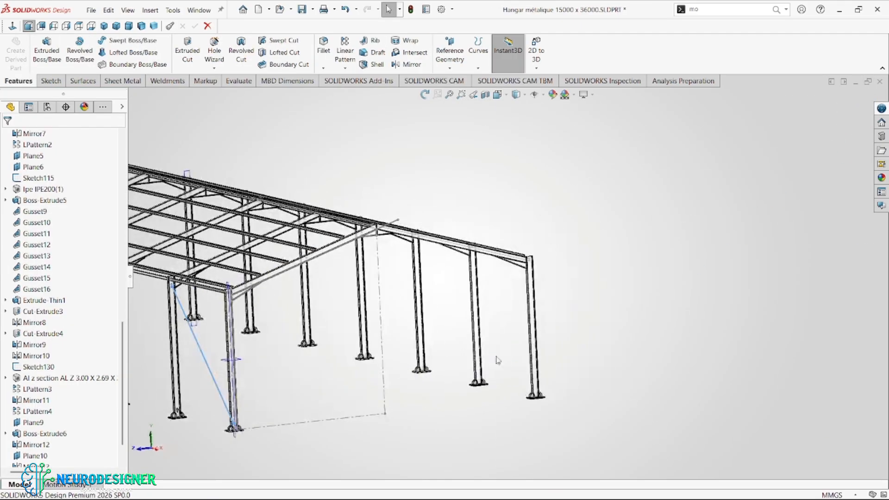
scroll(497, 360, "up", 3)
scroll(333, 317, "down", 7)
middle_click_drag(334, 253, 588, 353)
scroll(588, 353, "down", 6)
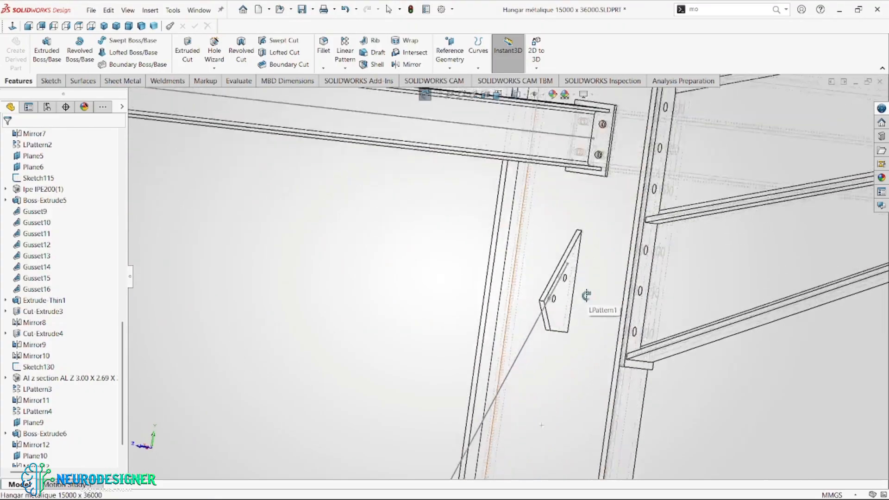
left_click(568, 308)
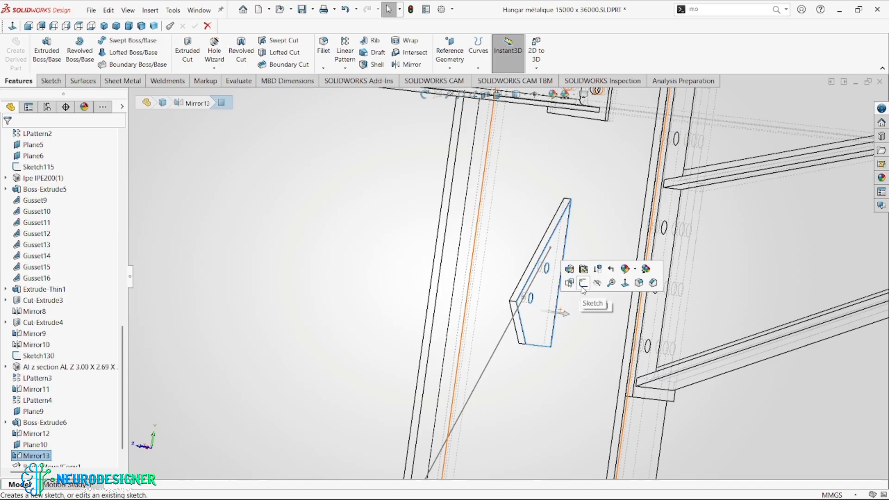
left_click(584, 287)
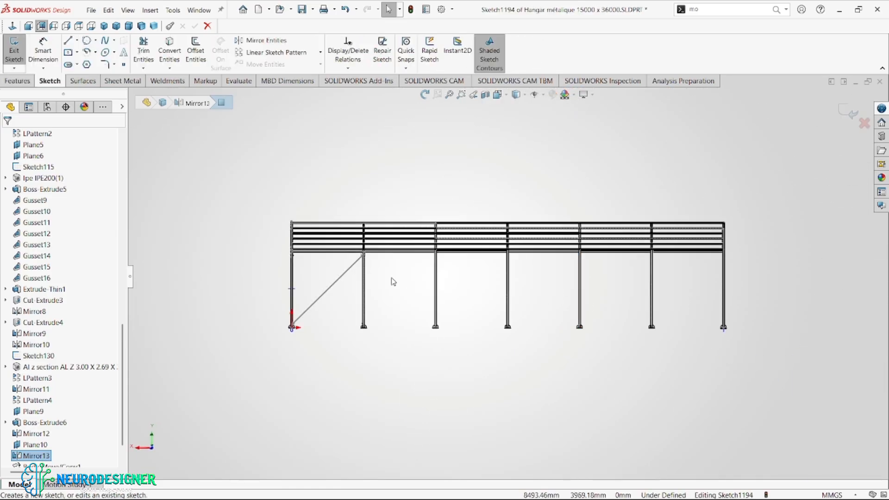
Sketch a crossing diagonal line about 8392 mm long from the end column's upper gusset plate to the neighbouring column's lower gusset plate
scroll(369, 269, "down", 3)
scroll(367, 269, "down", 10)
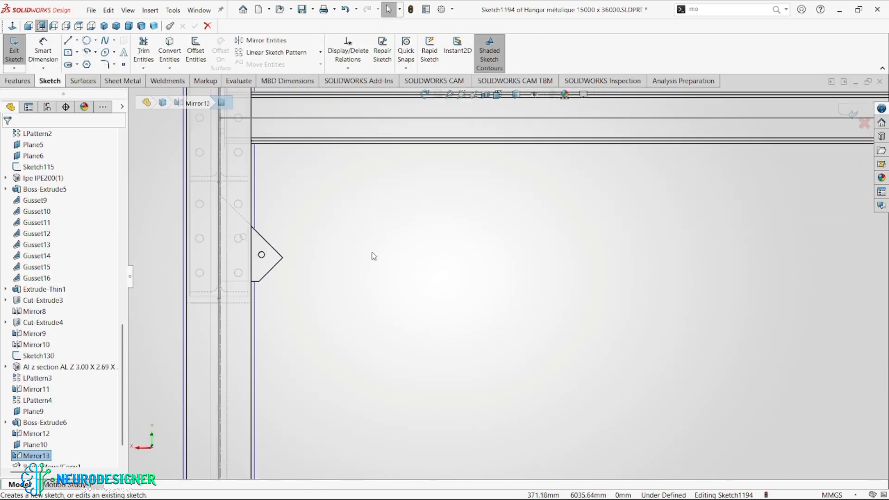
key("l")
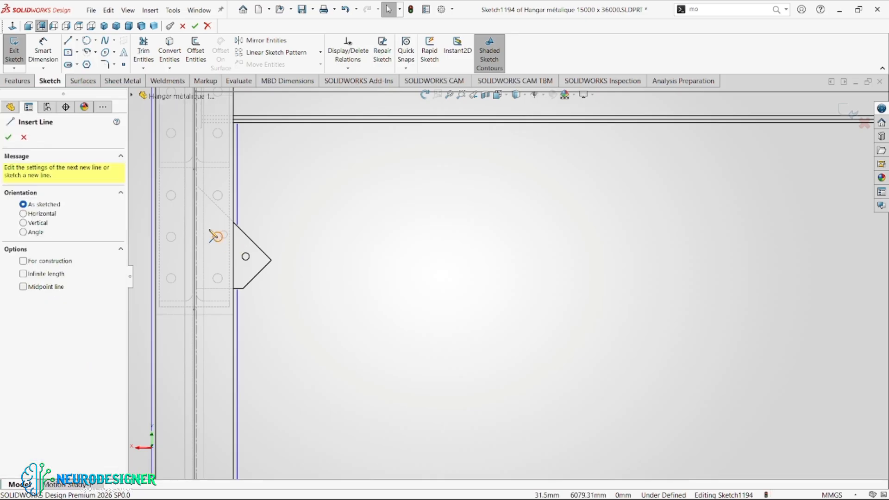
left_click(237, 253)
scroll(407, 354, "up", 8)
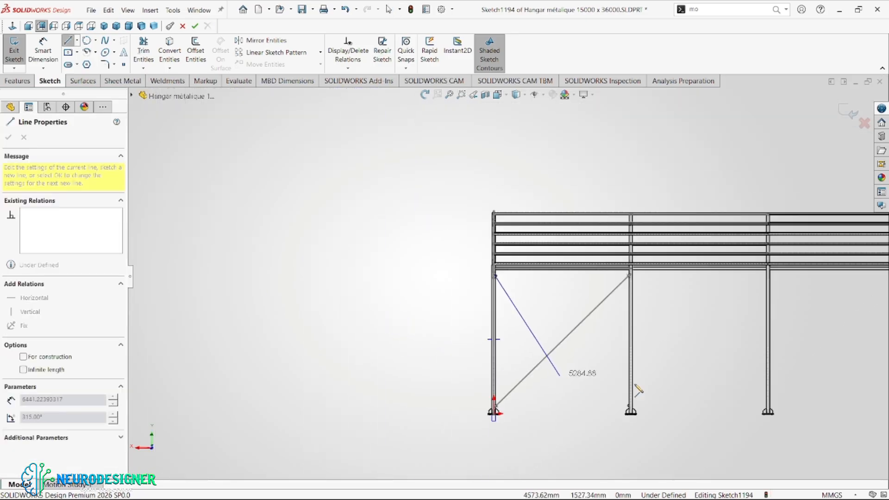
scroll(588, 382, "down", 8)
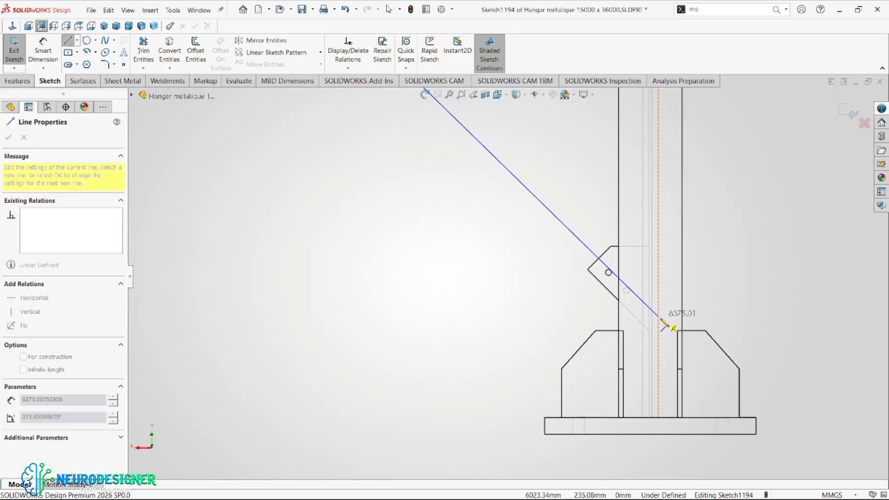
left_click(664, 324)
key("Escape")
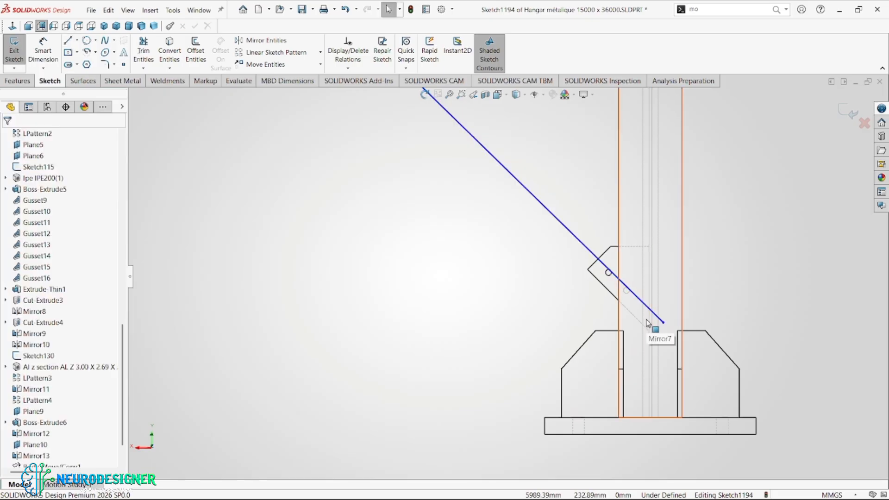
Place a point at the centre of the lower gusset plate's outer hole and make the crossing line coincident with it
scroll(623, 278, "down", 3)
scroll(622, 278, "down", 2)
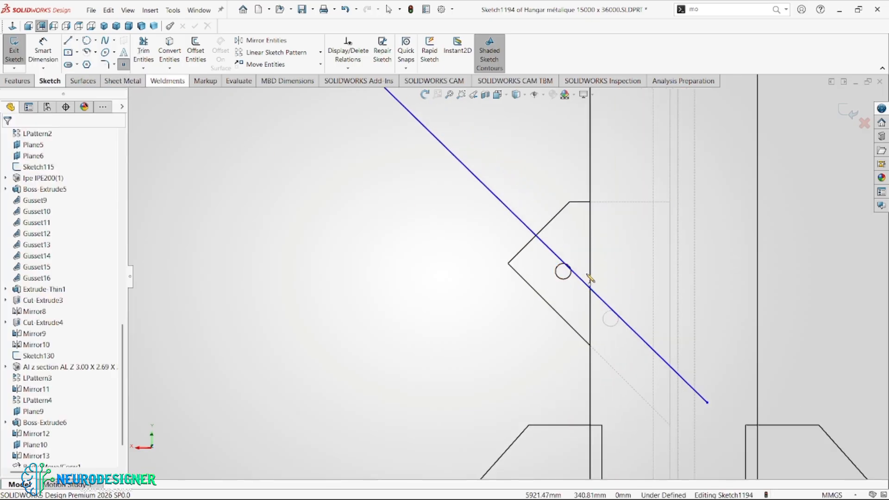
left_click(564, 273)
left_click(561, 267)
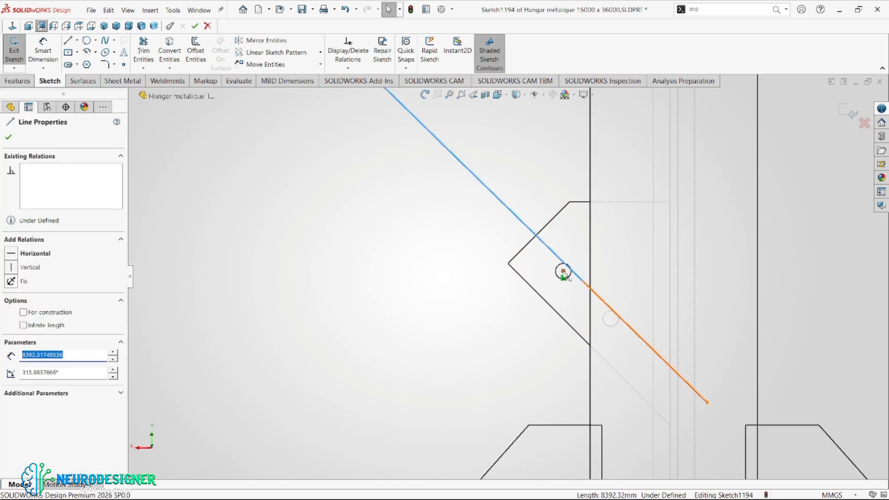
left_click(582, 280, "ctrl")
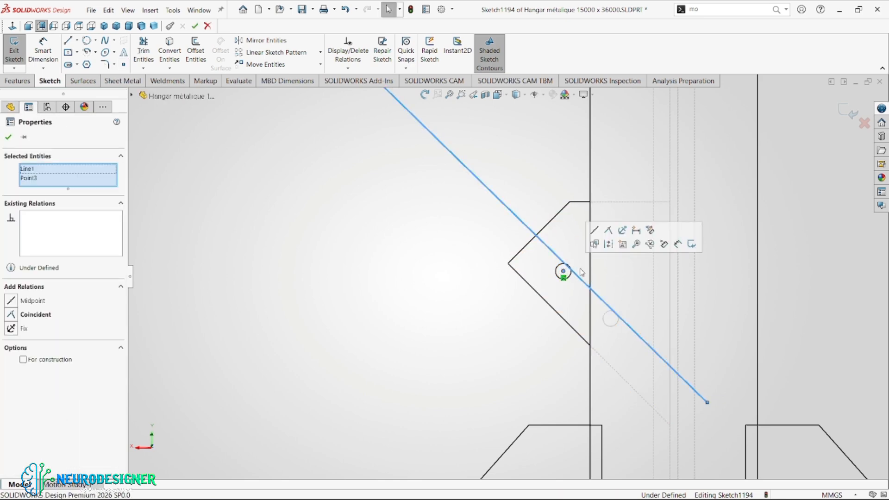
left_click(608, 231)
Dimension the crossing line's lower end 40 mm from the inner hole of the lower gusset plate
mouse_move(817, 362)
middle_mouse_down("ctrl")
mouse_move(762, 317)
mouse_move(719, 303)
middle_mouse_up("ctrl")
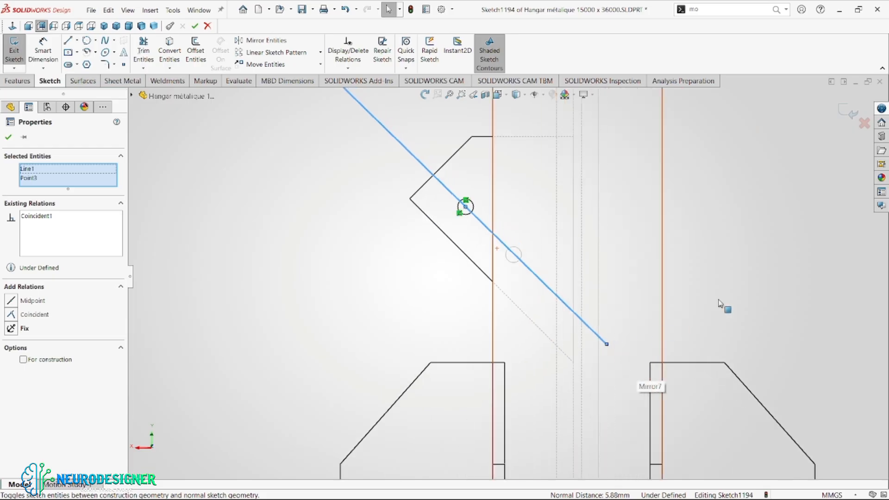
right_click_drag(719, 303, 740, 185)
left_click(607, 345)
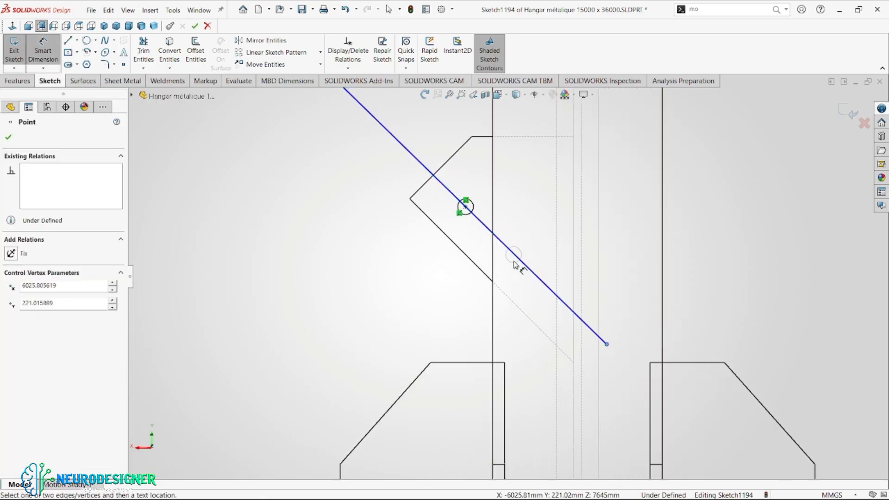
left_click(512, 262)
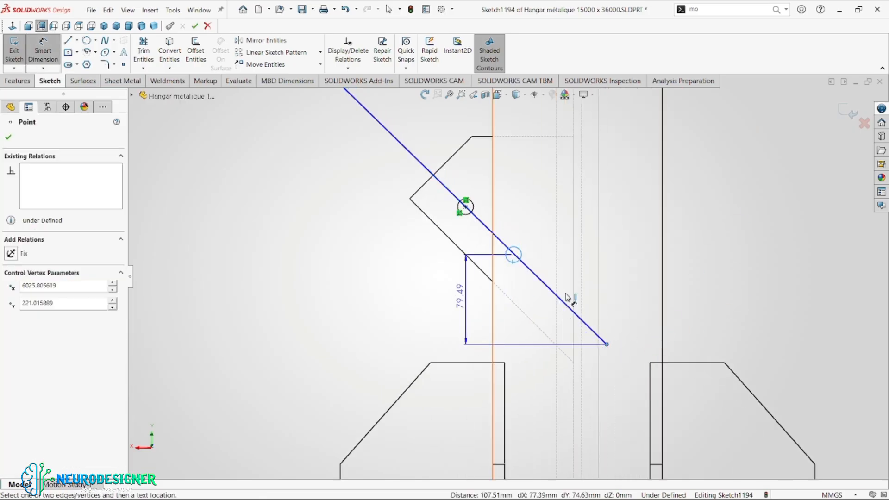
left_click(587, 265)
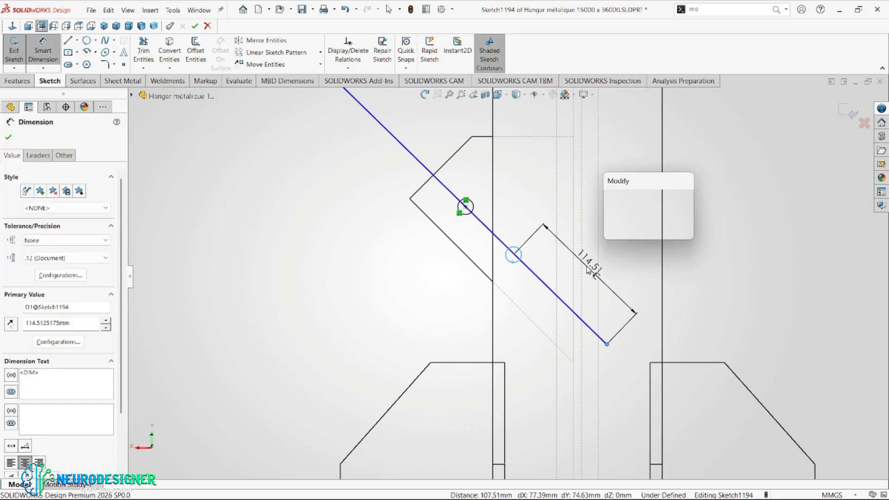
type("40")
key("Return")
Place a point at the centre of the end column's upper gusset plate outer hole and make the crossing line coincident with it
scroll(511, 274, "up", 3)
scroll(425, 218, "up", 5)
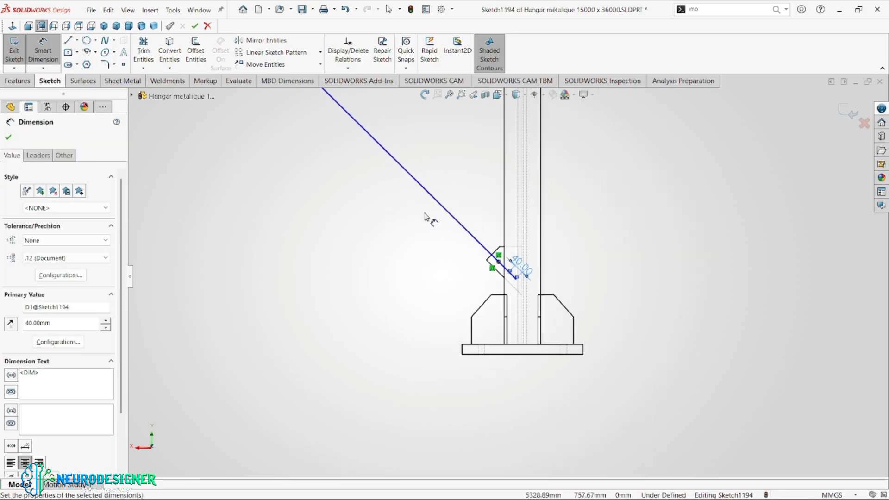
scroll(419, 199, "down", 6)
scroll(476, 260, "down", 4)
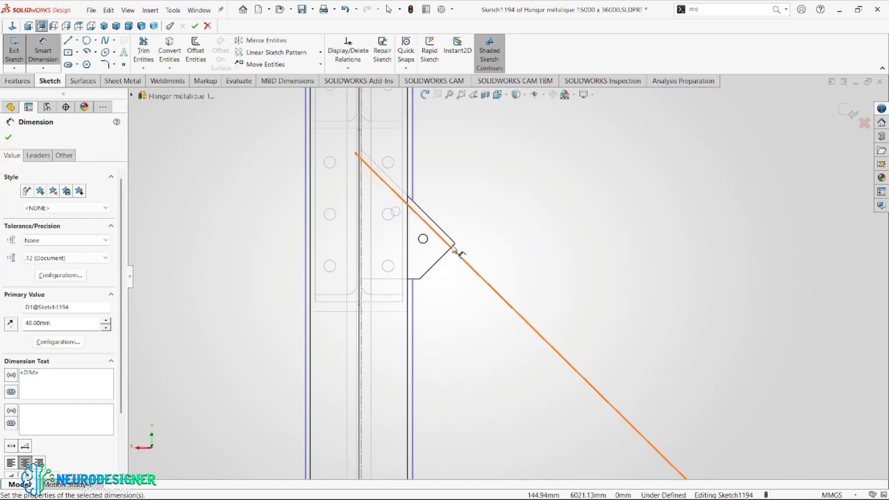
key("Escape")
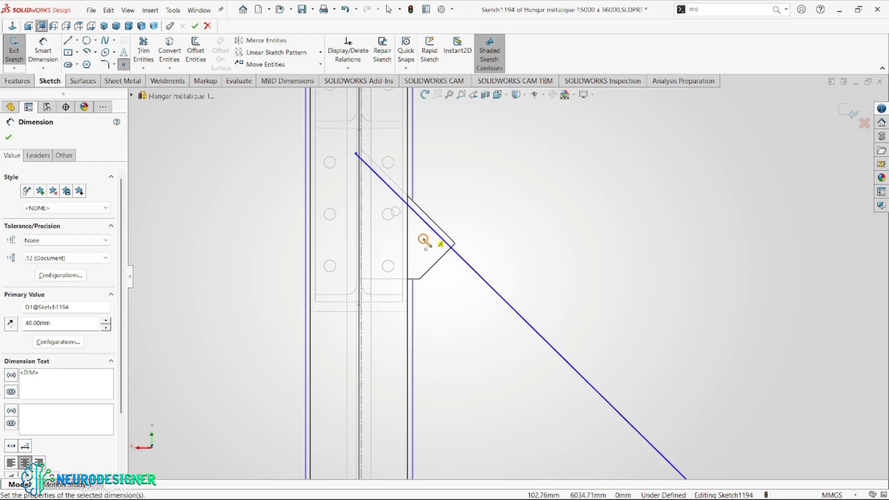
scroll(423, 240, "down", 5)
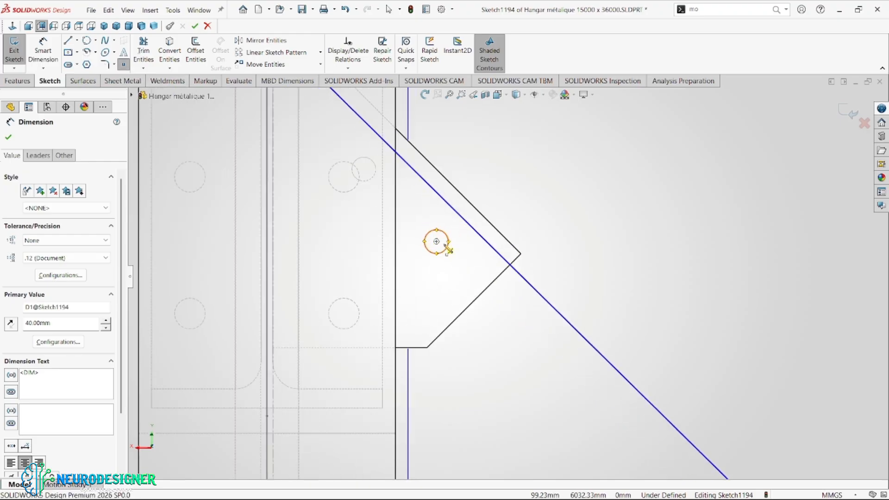
key("Escape")
left_click(438, 242)
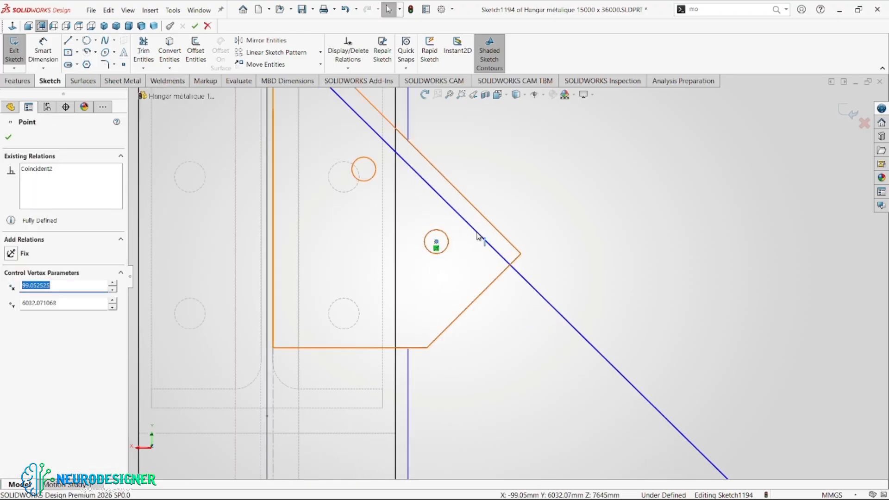
left_click(489, 245, "ctrl")
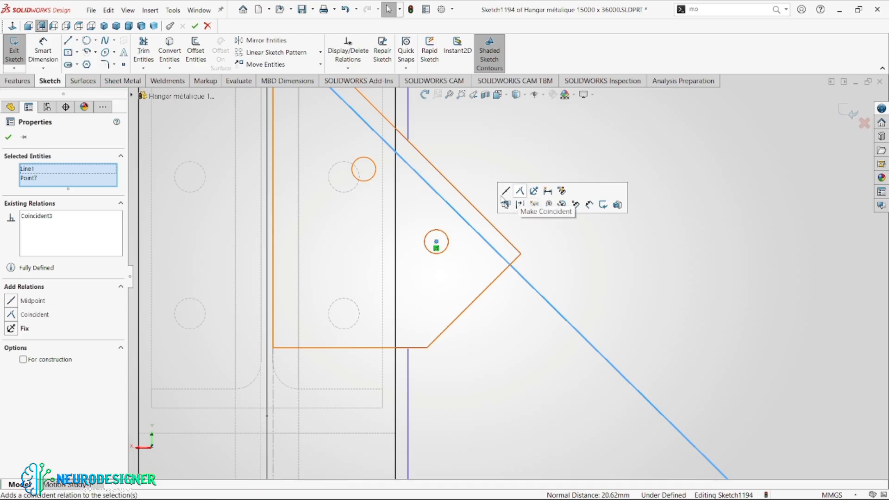
left_click(547, 206)
Dimension the crossing line's upper end 40 mm from the inner hole of the end column's upper gusset plate and exit the sketch
scroll(534, 190, "up", 4)
key("d")
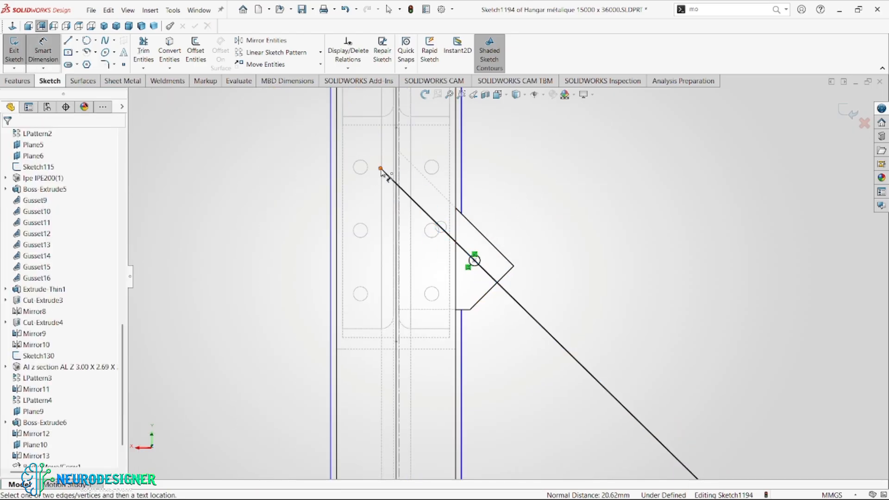
left_click(381, 169)
scroll(454, 223, "down", 3)
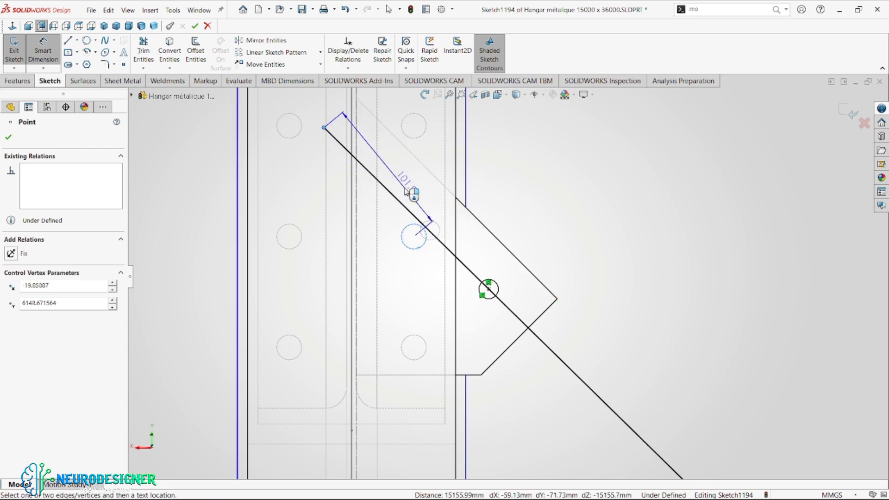
key("Escape")
left_click(439, 229)
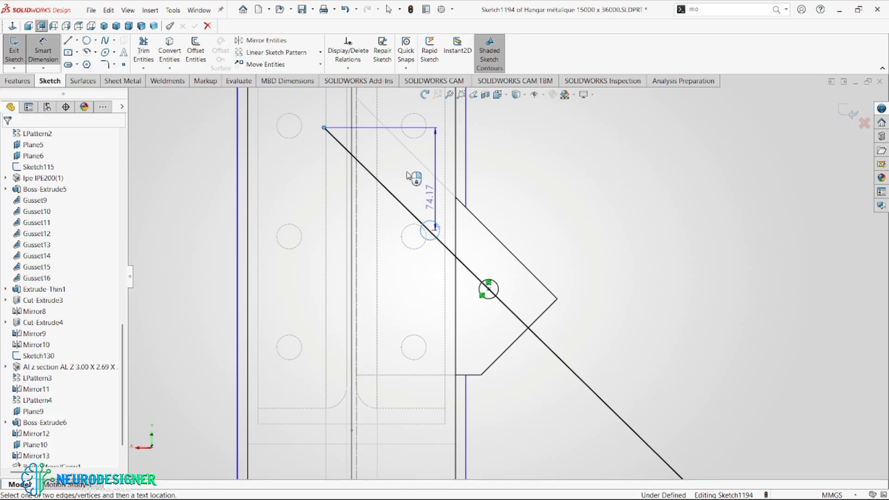
left_click(404, 185)
type("40")
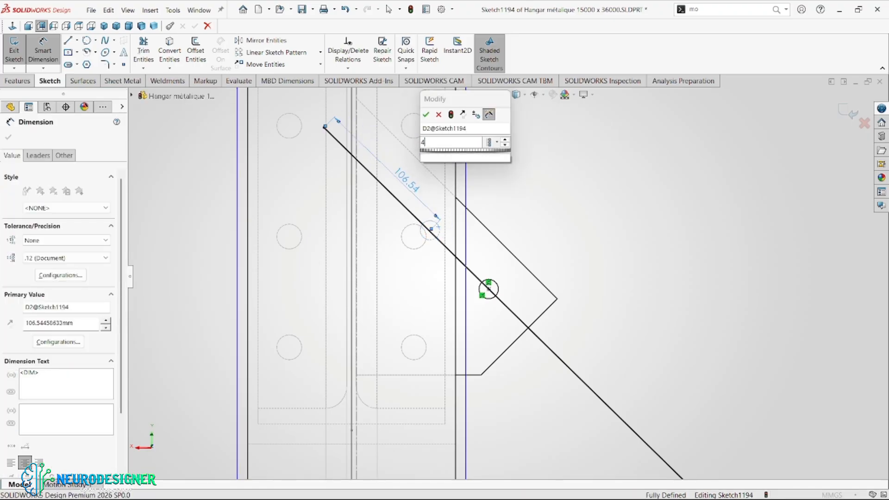
key("Return")
scroll(448, 223, "up", 10)
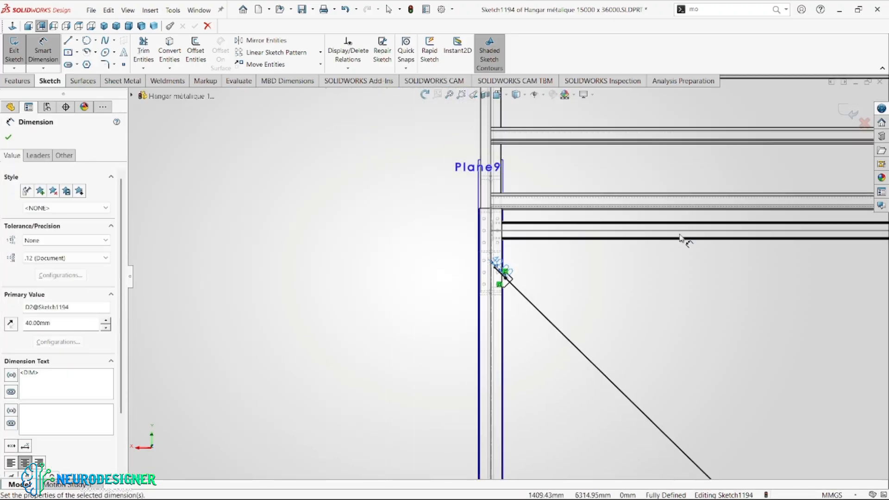
left_click(852, 114)
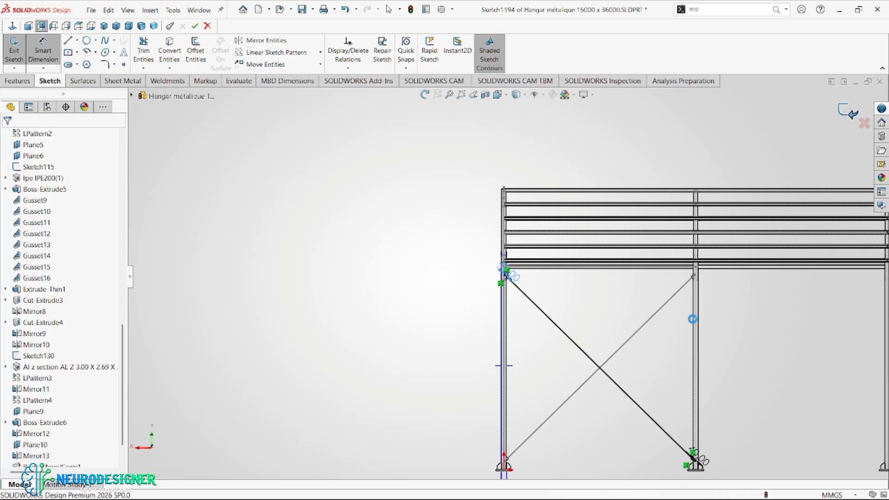
Start a weldment structural member with the DIN standard, L type and size L50x50x5
middle_click_drag(615, 363, 573, 332)
scroll(688, 322, "down", 5)
left_click(168, 81)
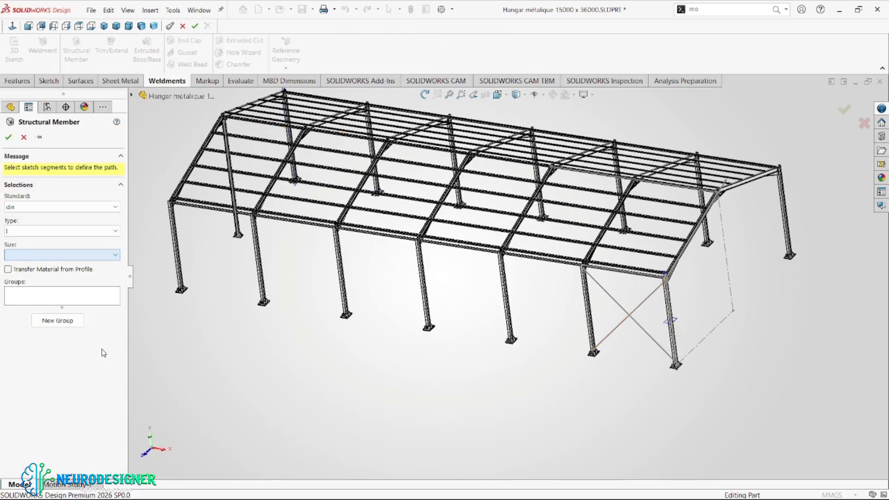
left_click(60, 214)
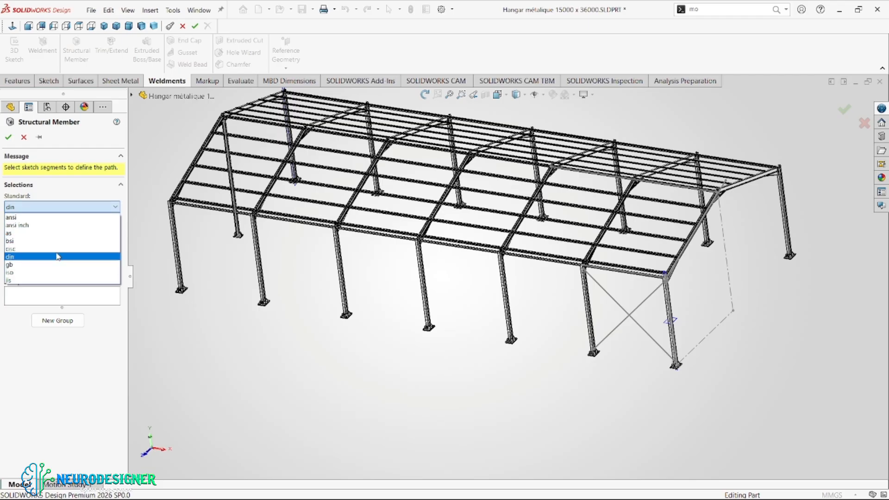
left_click(60, 255)
left_click(60, 230)
left_click(73, 344)
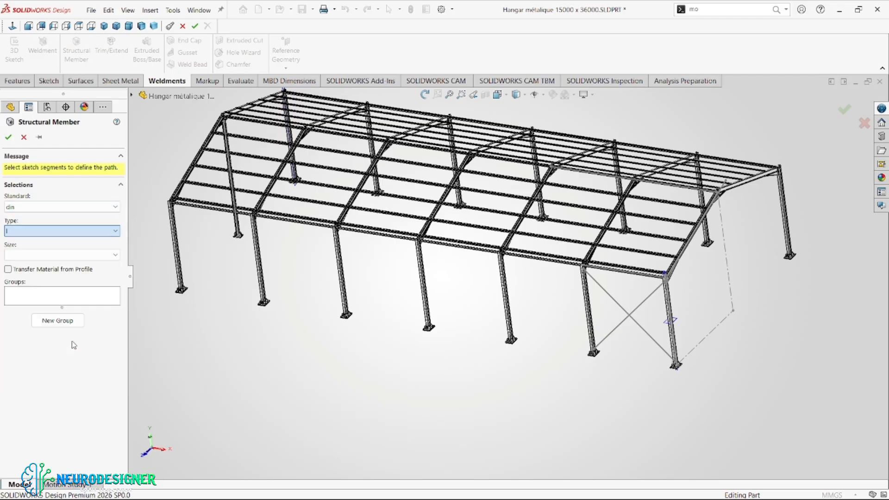
left_click(61, 256)
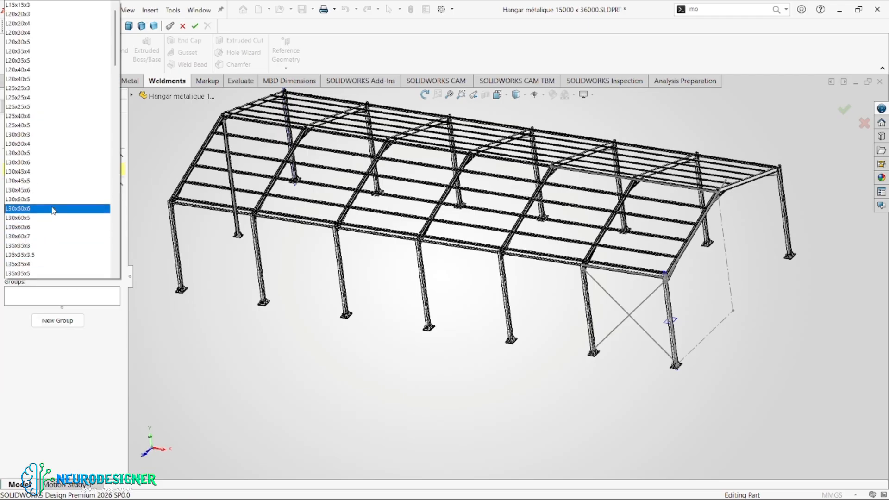
scroll(51, 222, "down", 10)
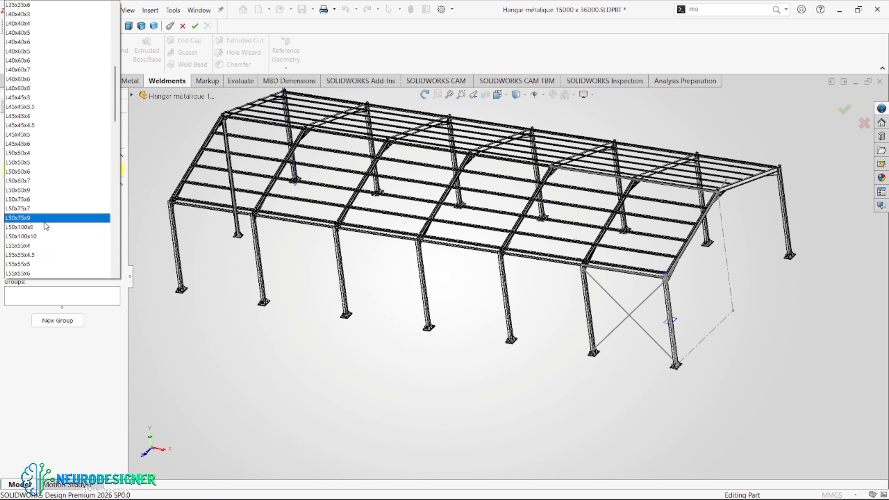
scroll(56, 190, "up", 1)
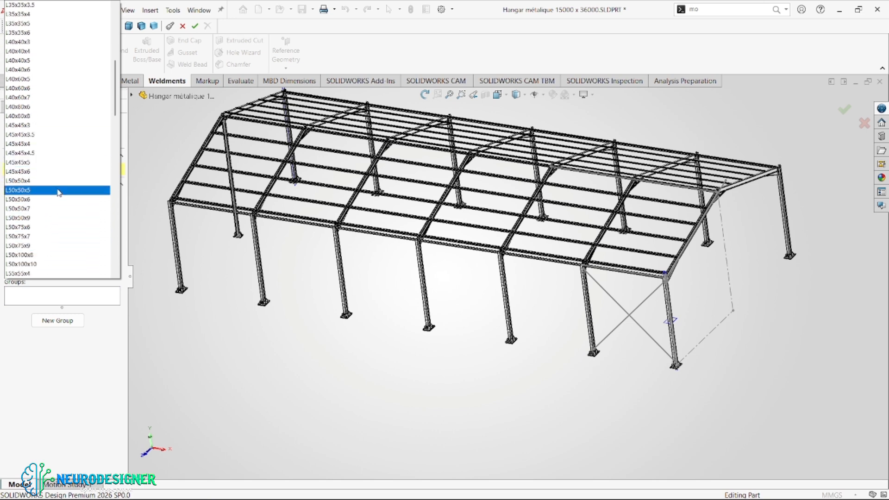
left_click(39, 191)
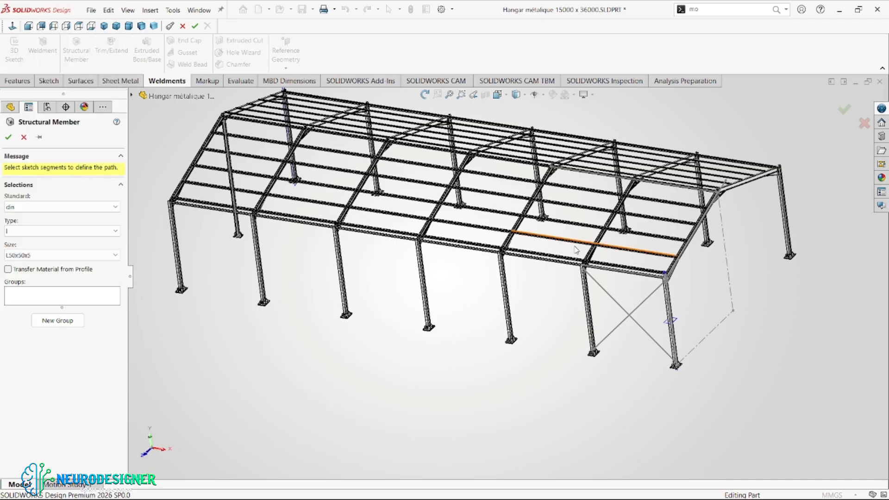
Use the diagonal ending at the end column's base as the member path and locate its profile at the midpoint of the angle's leg
scroll(576, 250, "down", 5)
left_click(590, 304)
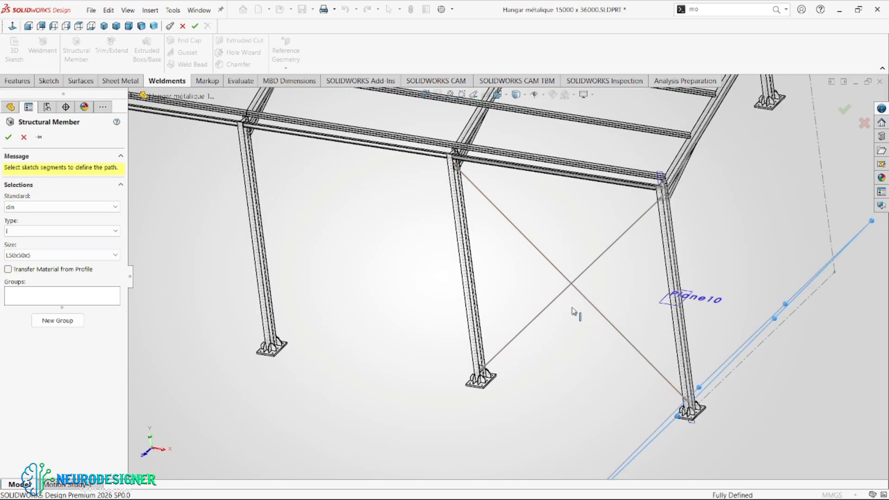
middle_click_drag(568, 301, 565, 246)
scroll(347, 206, "down", 5)
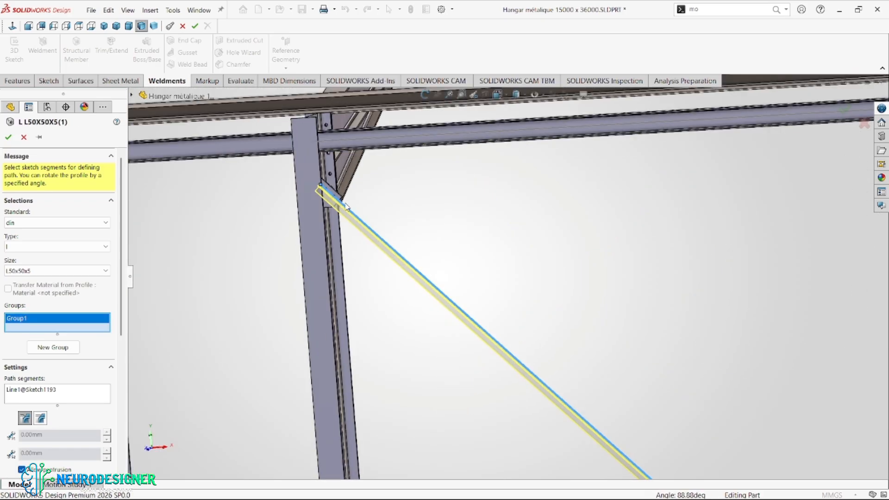
scroll(346, 206, "down", 2)
scroll(28, 447, "down", 3)
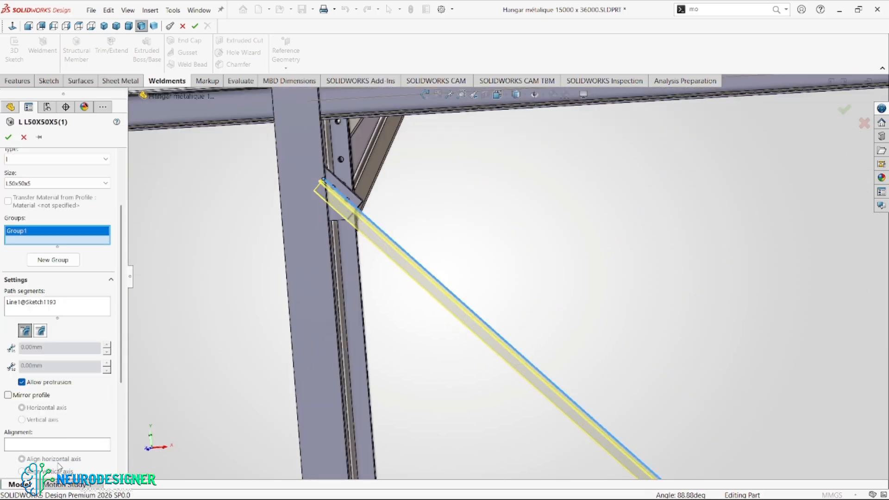
scroll(59, 465, "down", 5)
left_click(67, 351)
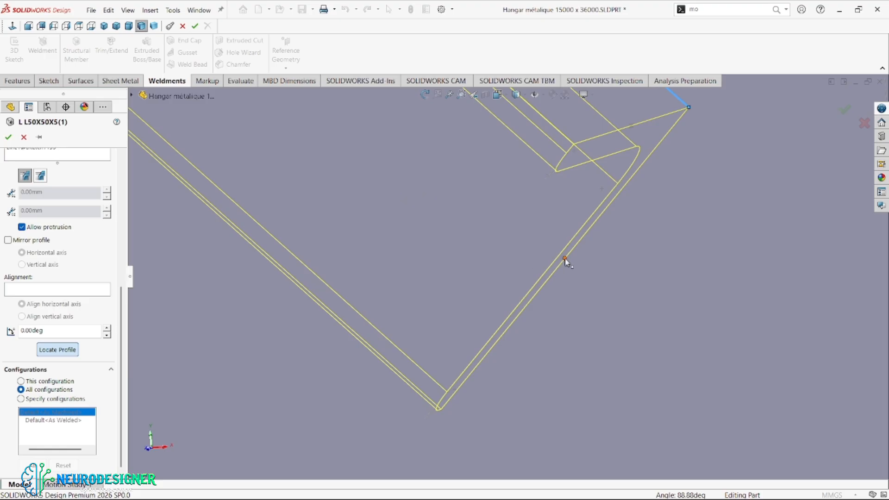
left_click(565, 259)
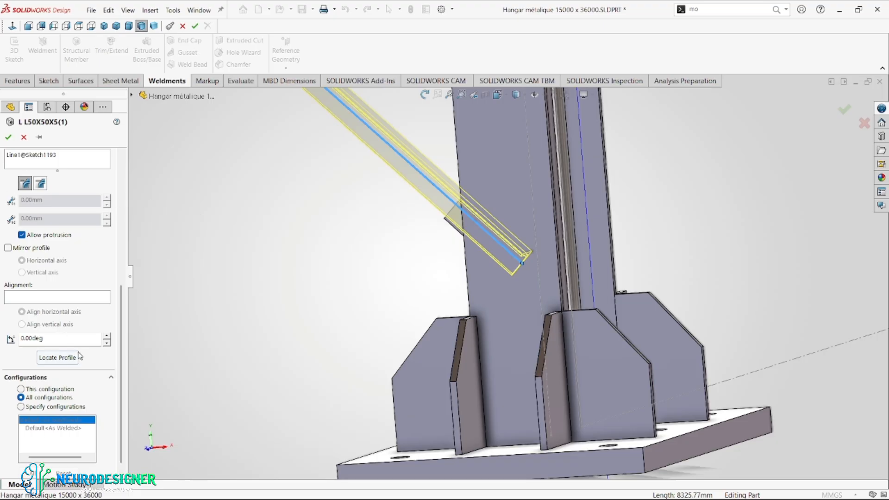
Add the crossing diagonal as a new group, locate its profile at the leg's midpoint and accept the structural member
scroll(74, 329, "up", 5)
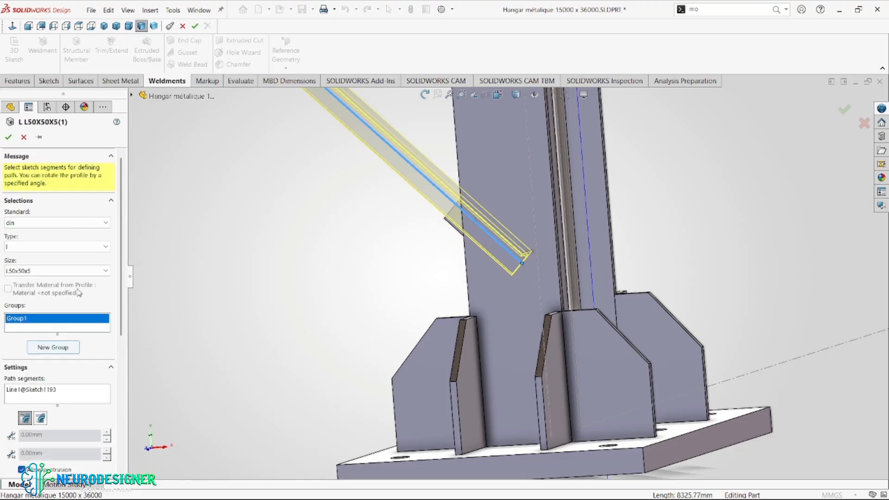
left_click(68, 343)
scroll(530, 196, "up", 8)
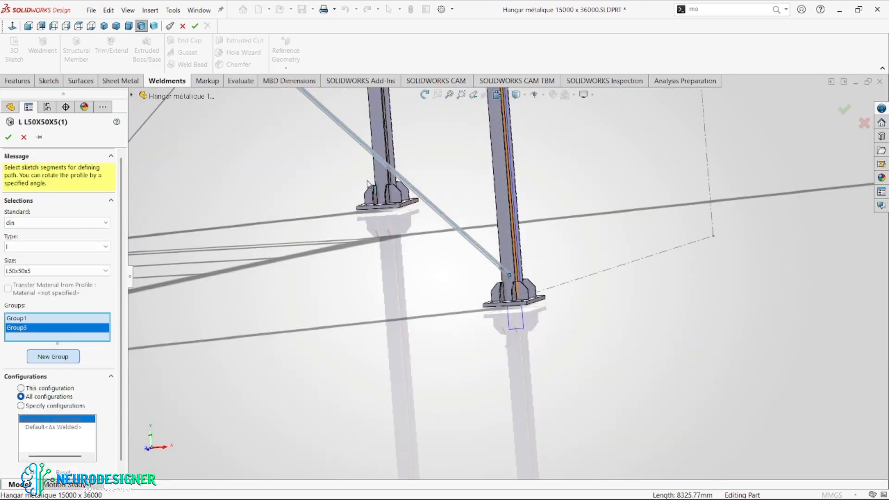
scroll(368, 184, "up", 4)
left_click(302, 202)
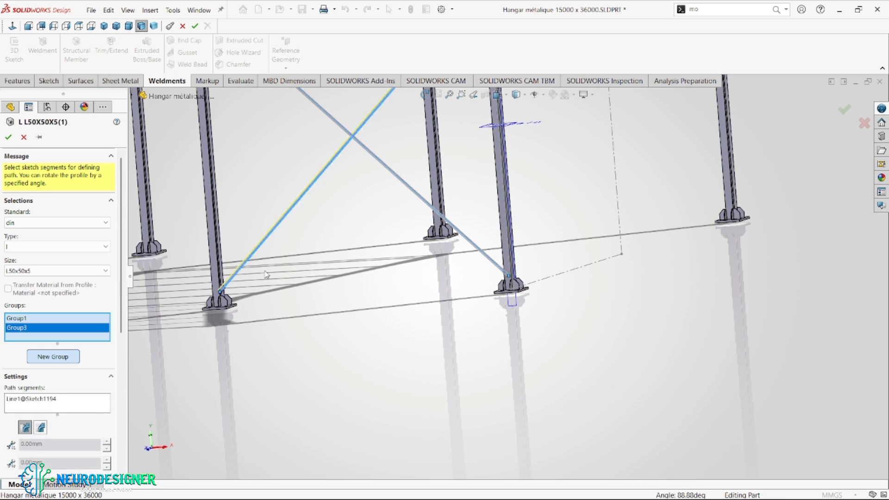
scroll(208, 271, "down", 4)
scroll(102, 383, "down", 5)
left_click(70, 350)
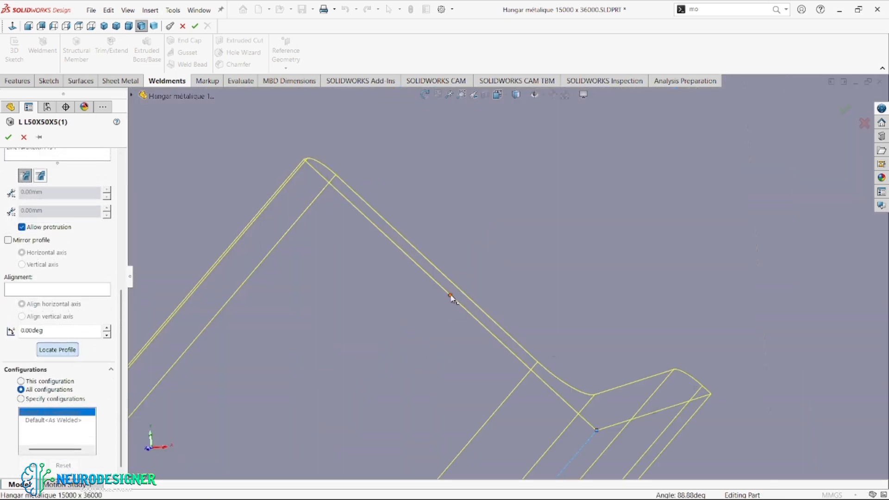
left_click(457, 302)
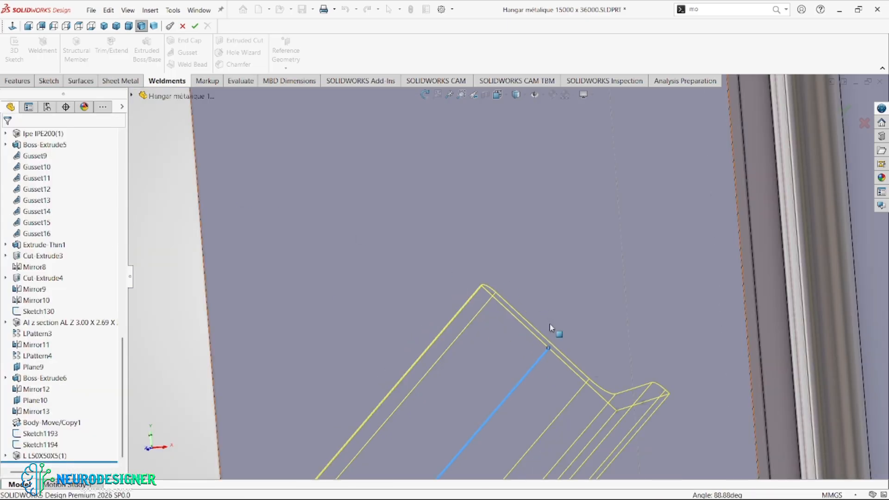
Start a sketch on the flat leg face of the crossing L50x50x5 brace beside the end column's upper gusset plate
scroll(537, 327, "up", 6)
scroll(534, 332, "up", 3)
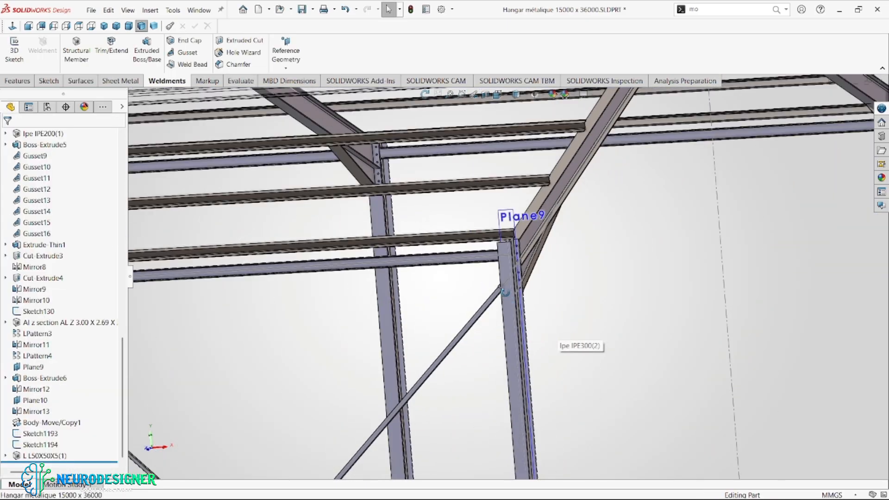
middle_click_drag(535, 332, 484, 273)
scroll(496, 276, "down", 5)
scroll(528, 258, "down", 8)
scroll(464, 301, "up", 5)
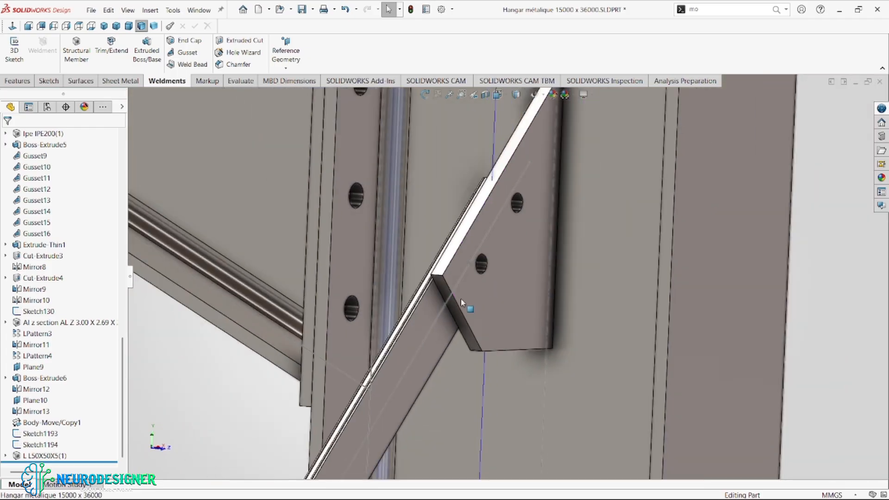
scroll(477, 306, "down", 5)
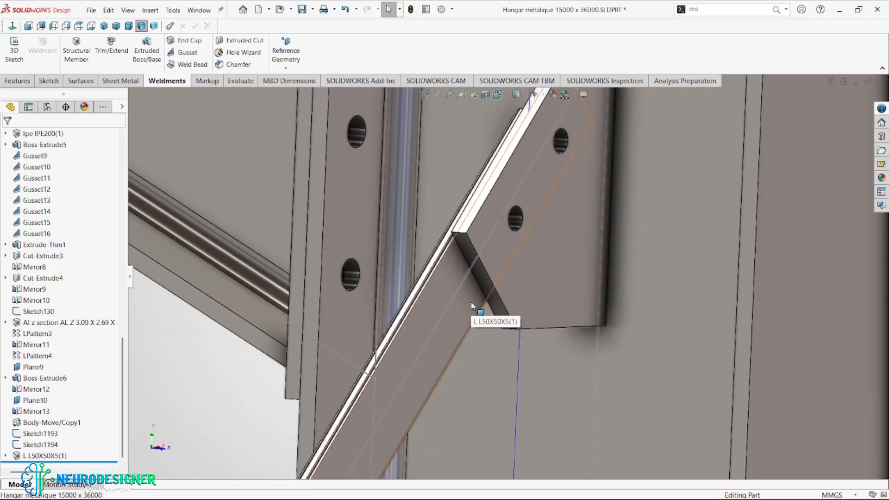
left_click(472, 303)
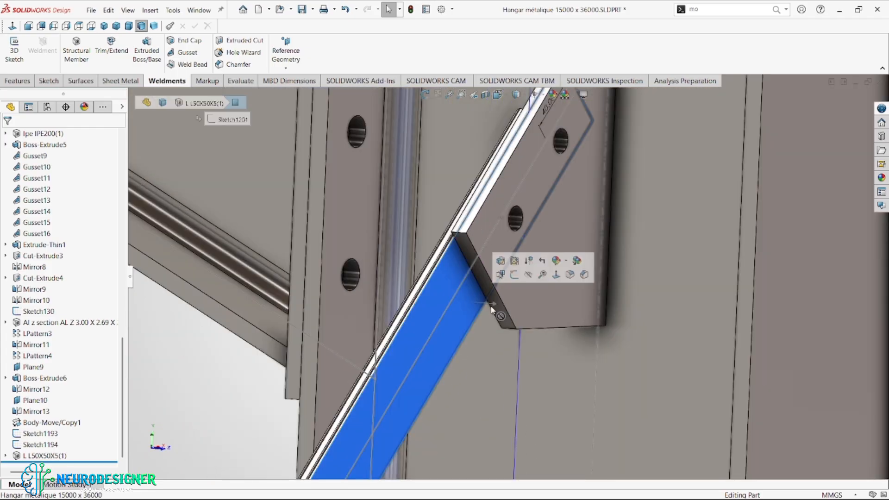
left_click(515, 274)
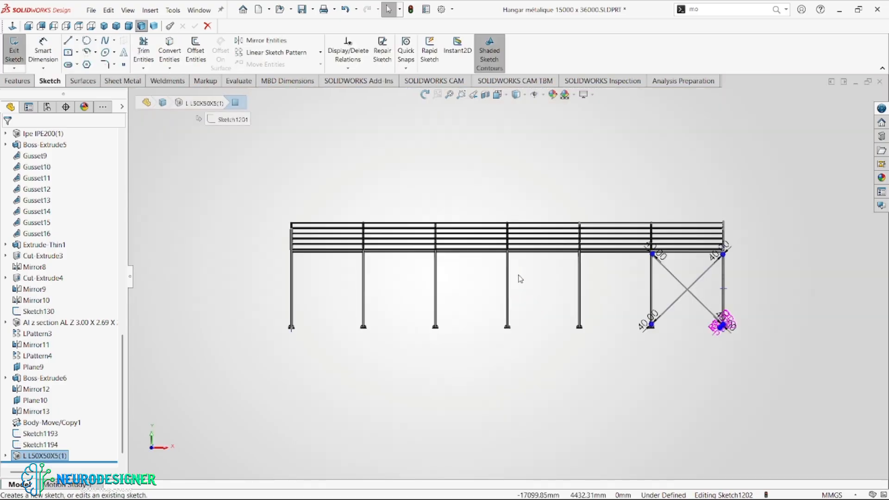
Switch the display to hidden lines visible and convert the upper gusset plate's two hole edges into sketch circles
scroll(702, 268, "down", 10)
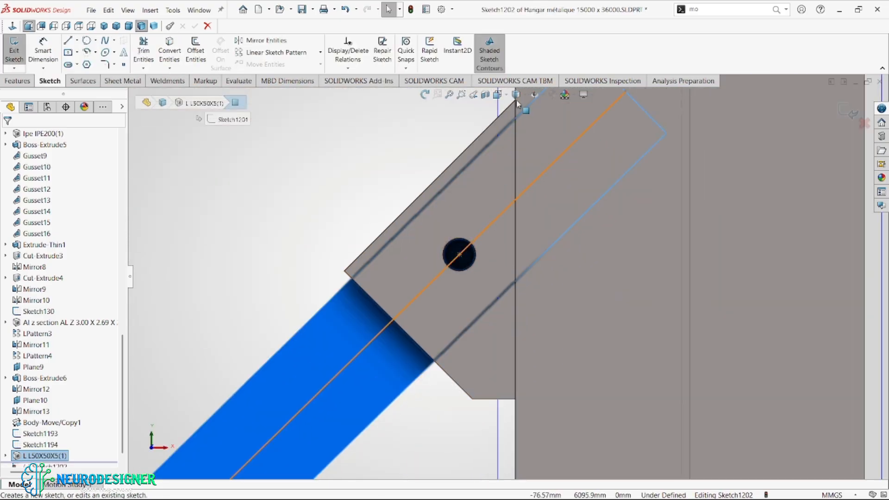
left_click(524, 98)
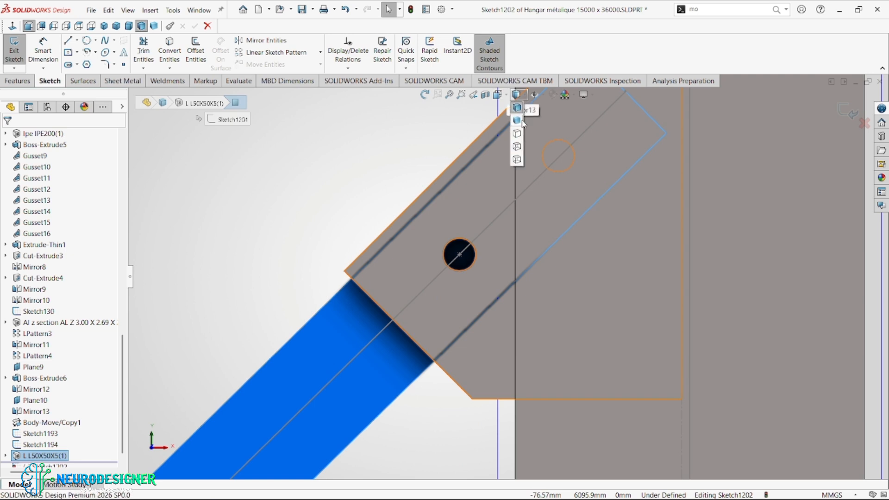
left_click(518, 147)
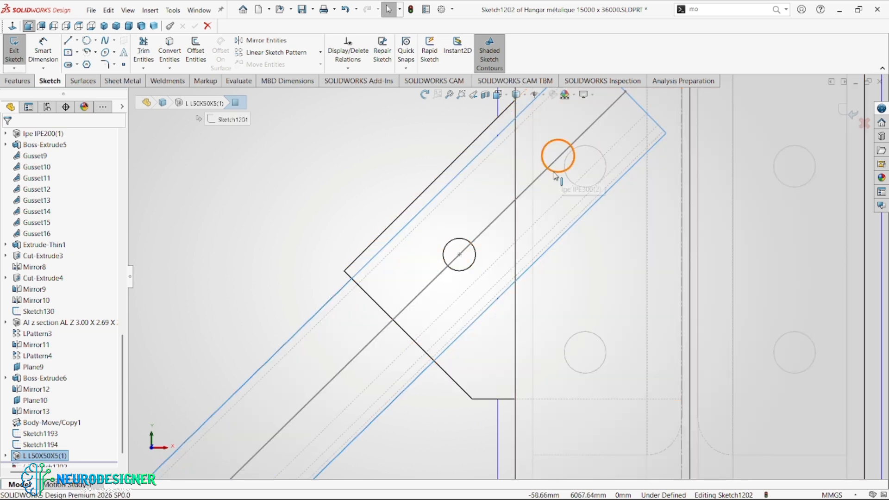
left_click(555, 174)
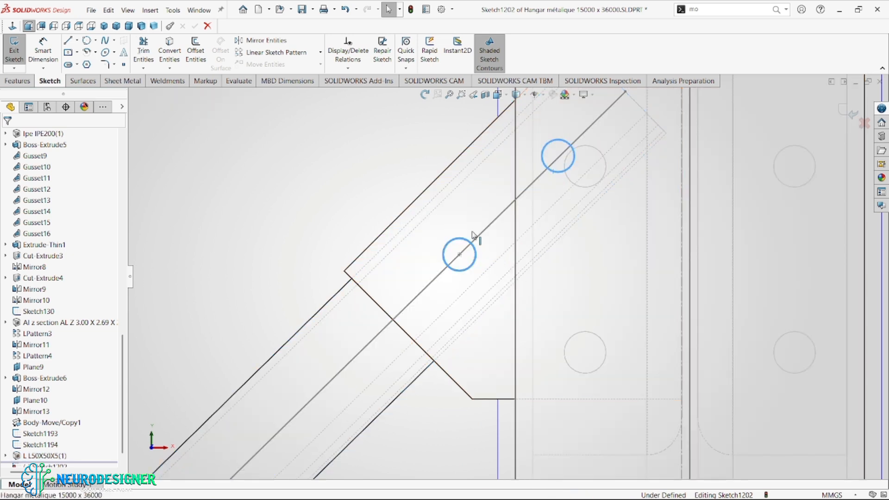
left_click(170, 58)
Convert the two gusset hole edges near the inner column's base into circles in the brace hole sketch
scroll(429, 295, "up", 5)
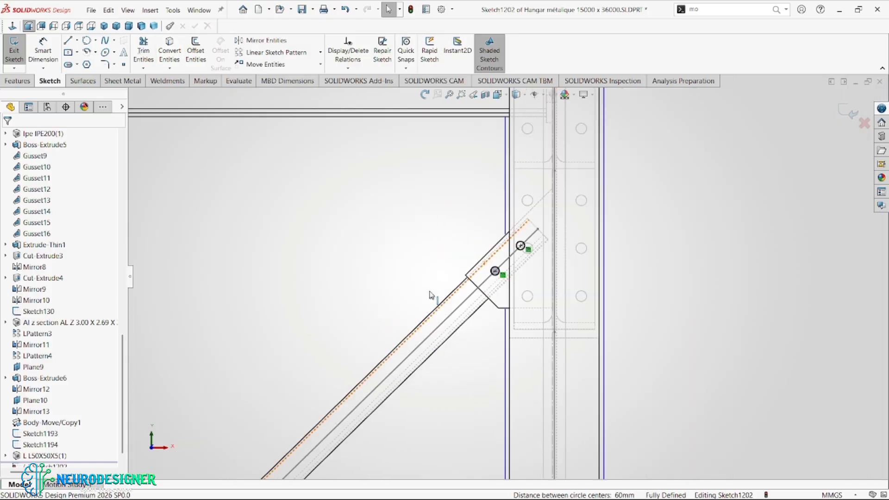
scroll(429, 295, "up", 5)
scroll(419, 383, "down", 8)
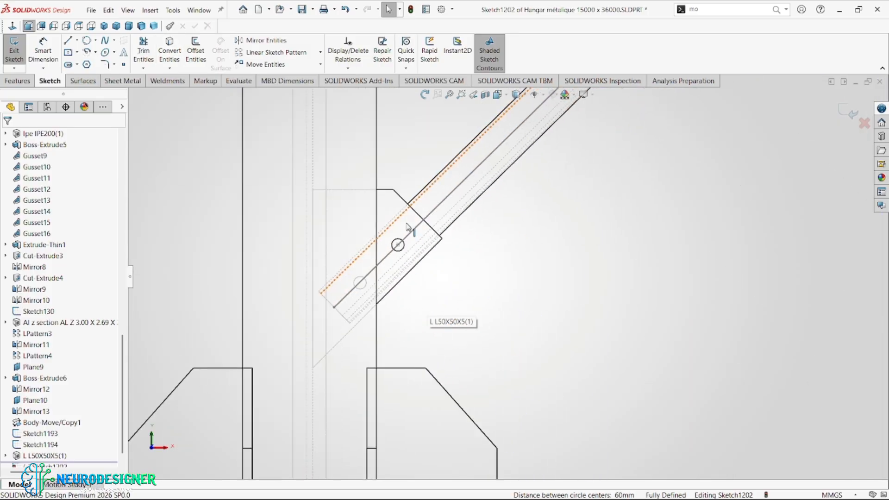
scroll(408, 227, "down", 3)
left_click(417, 277)
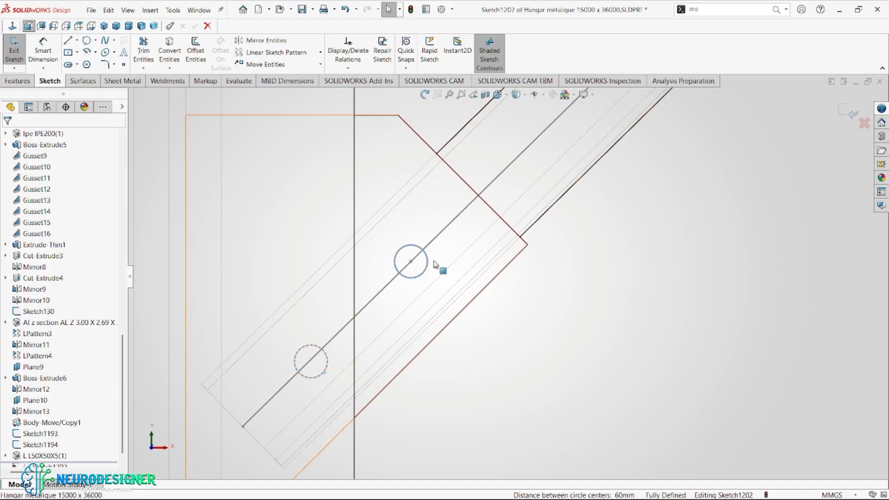
key("Escape")
Convert the hole edges of the inner column's upper gusset and the end column's base gusset into sketch circles
scroll(511, 236, "up", 15)
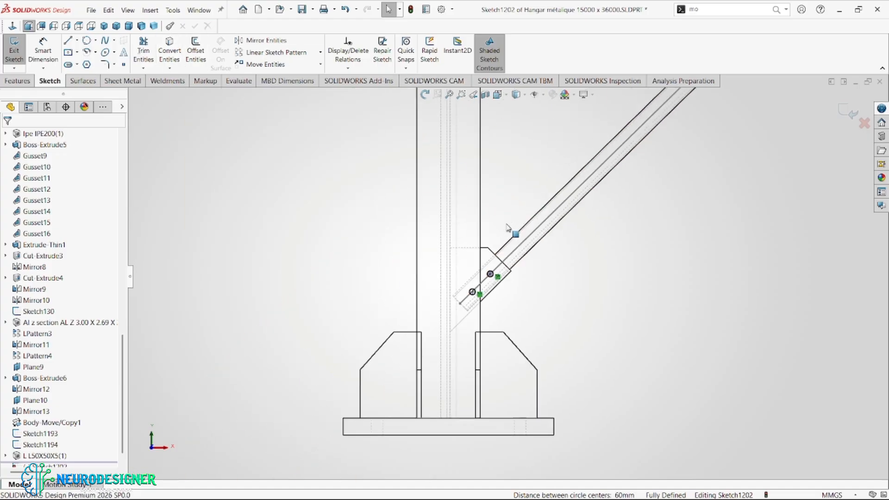
scroll(519, 152, "down", 5)
scroll(479, 179, "down", 10)
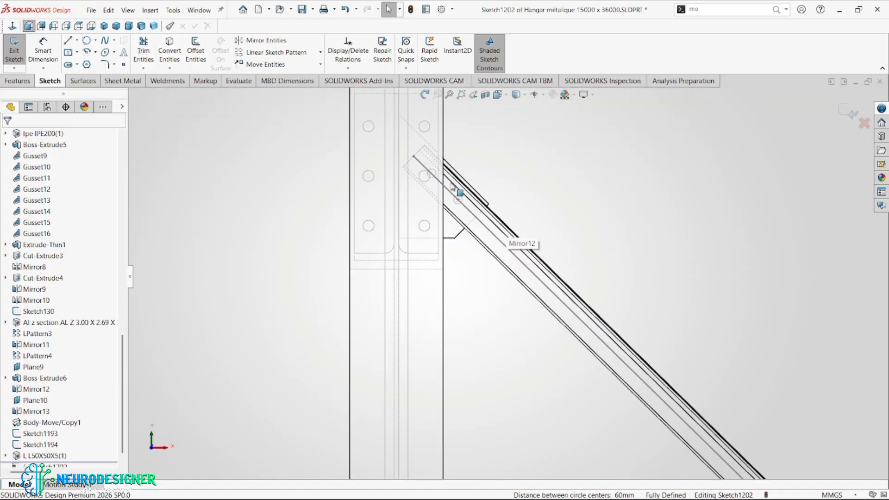
left_click(468, 247)
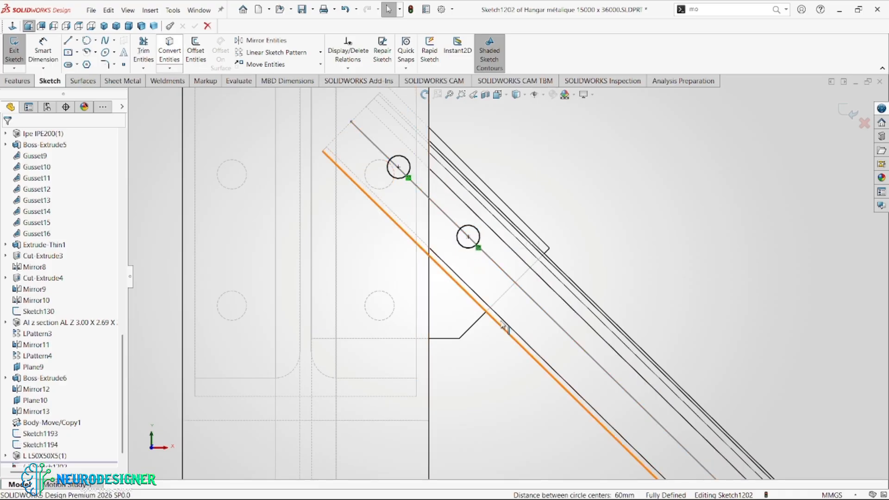
scroll(560, 352, "up", 10)
scroll(579, 337, "down", 10)
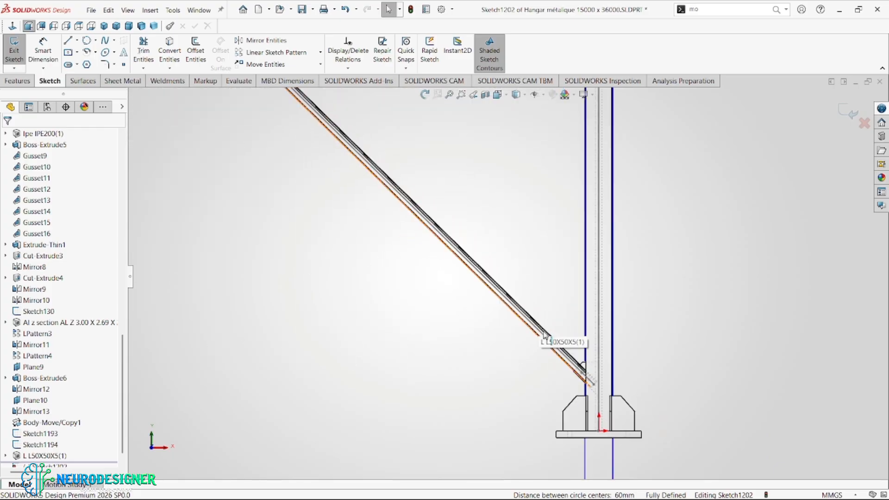
left_click(508, 278)
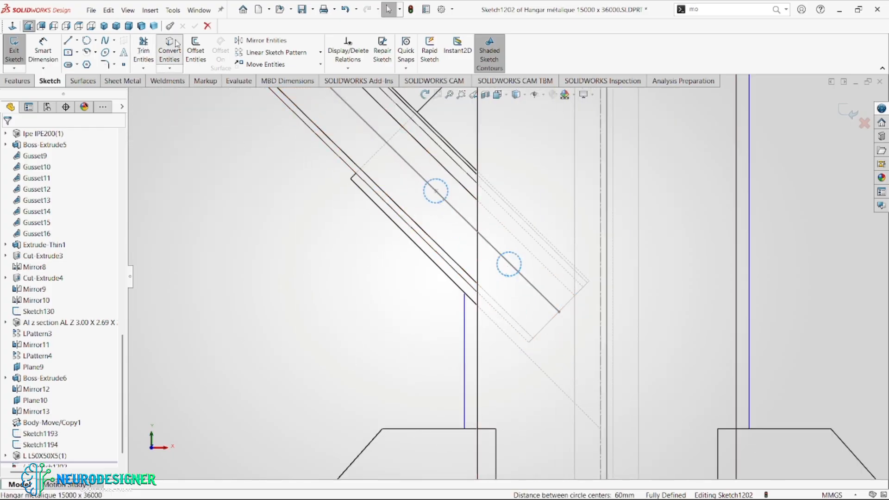
left_click(235, 183)
Cut-extrude the sketched circles 20 mm blind in both directions and show the model shaded with edges
scroll(241, 176, "up", 10)
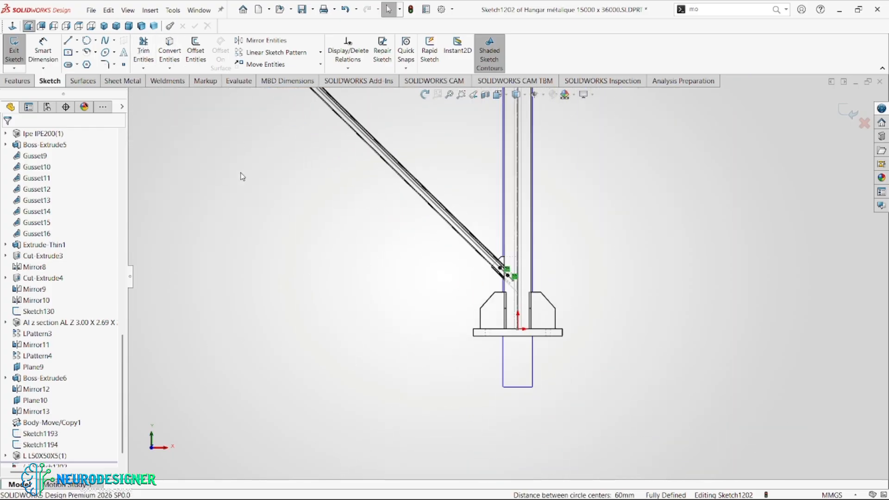
left_click(29, 82)
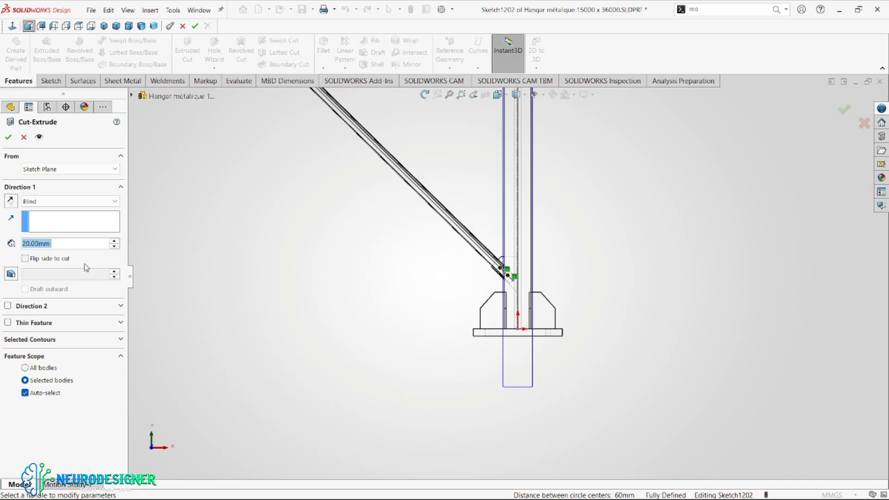
left_click(8, 306)
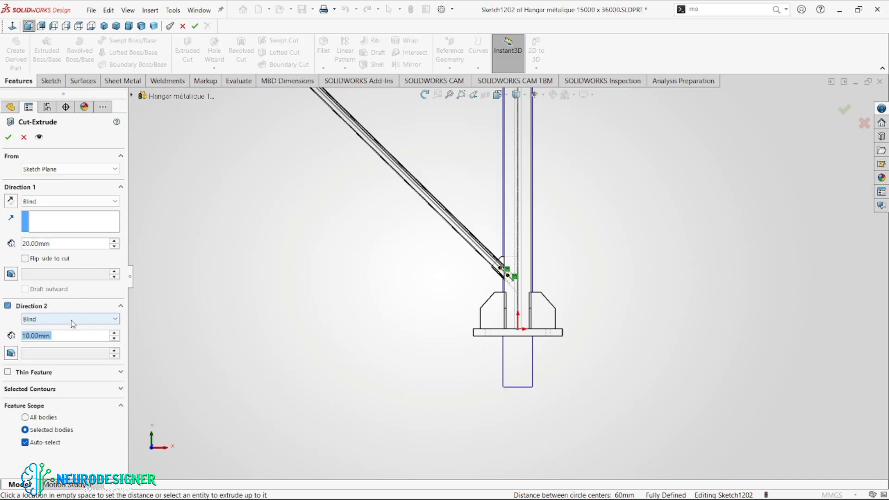
left_click(114, 334)
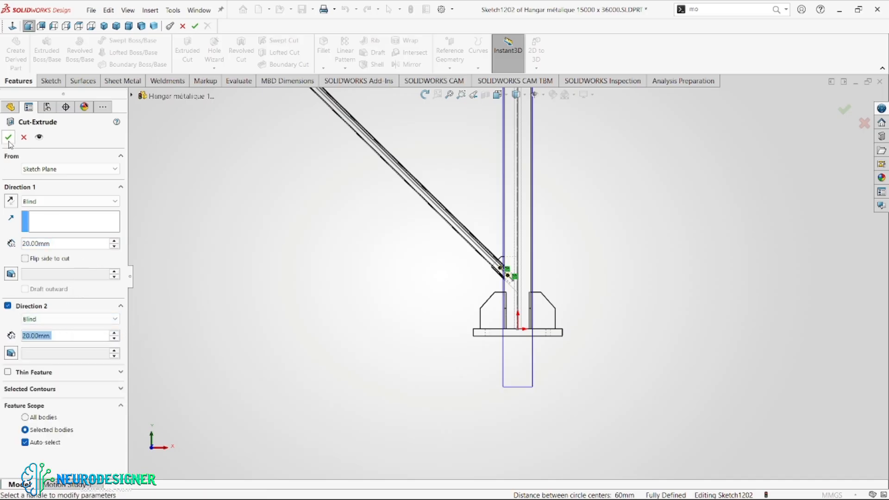
left_click(517, 109)
scroll(503, 291, "down", 5)
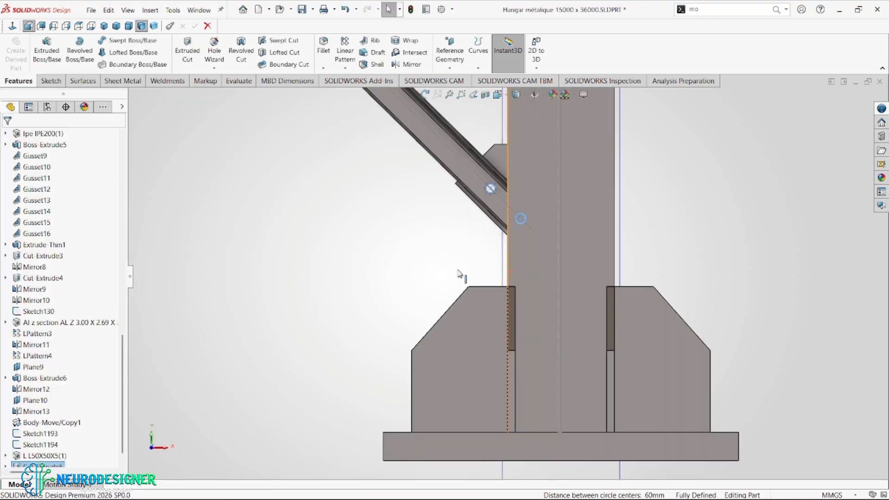
Examine how the brace's new bolt holes line up with the gusset plate at the end column's base
middle_click_drag(499, 203, 579, 204)
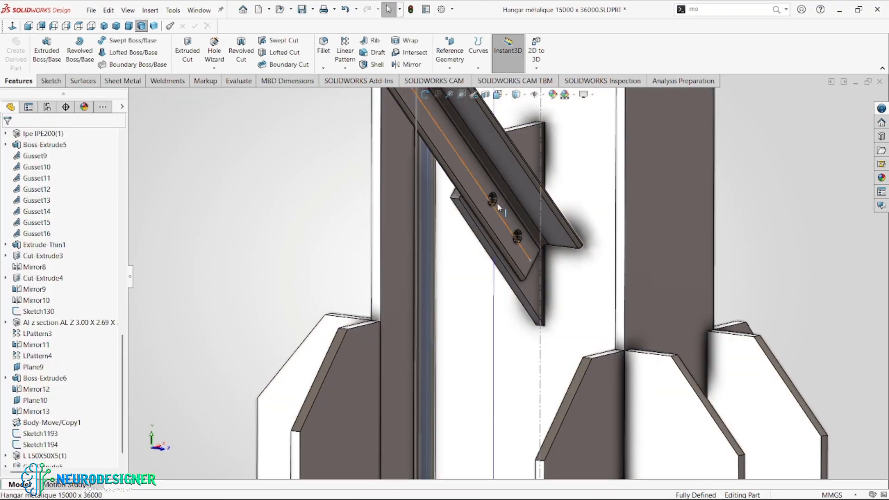
scroll(494, 201, "down", 3)
scroll(494, 196, "up", 4)
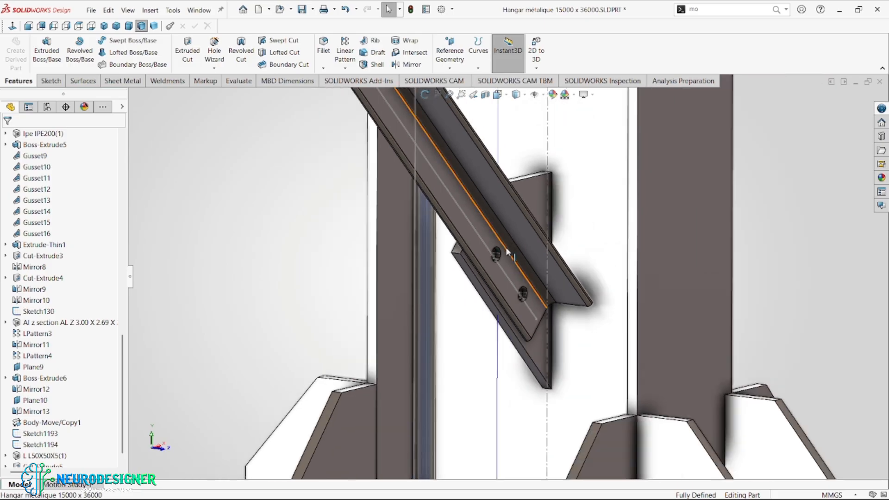
scroll(508, 253, "down", 2)
middle_click_drag(501, 237, 482, 241)
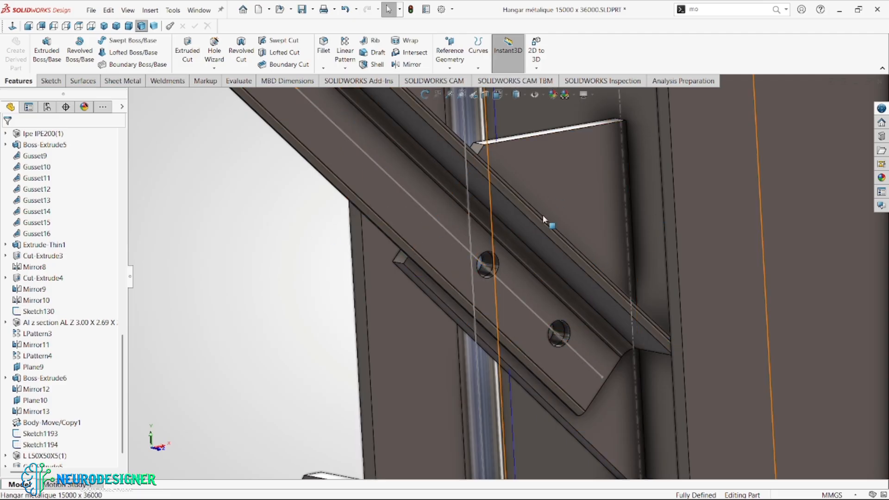
scroll(559, 251, "up", 2)
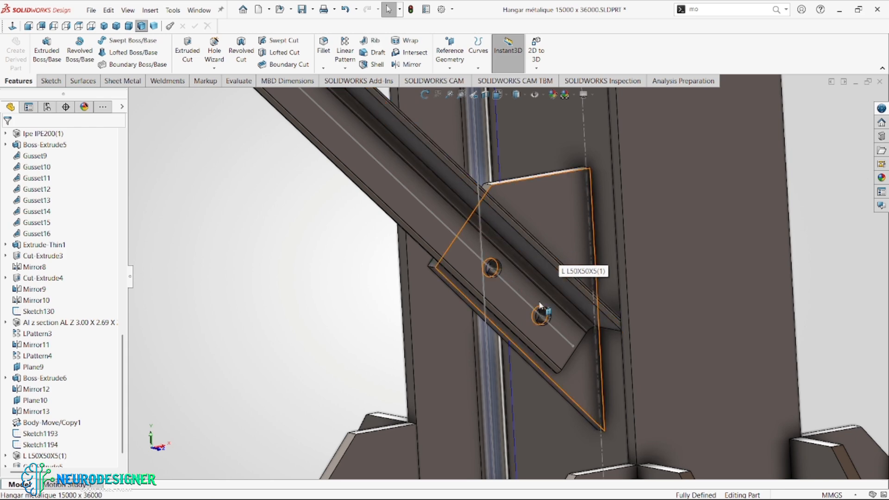
scroll(510, 295, "down", 3)
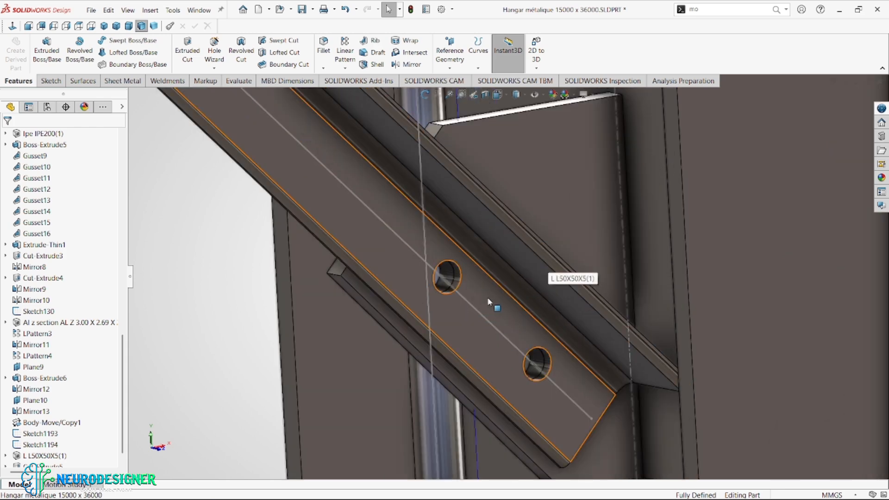
scroll(507, 293, "up", 5)
scroll(502, 288, "down", 4)
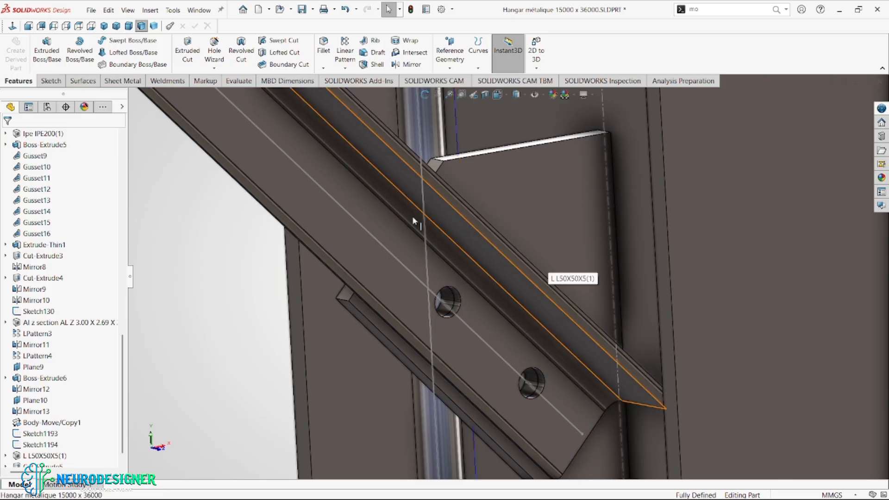
left_click(479, 238)
left_click(544, 189)
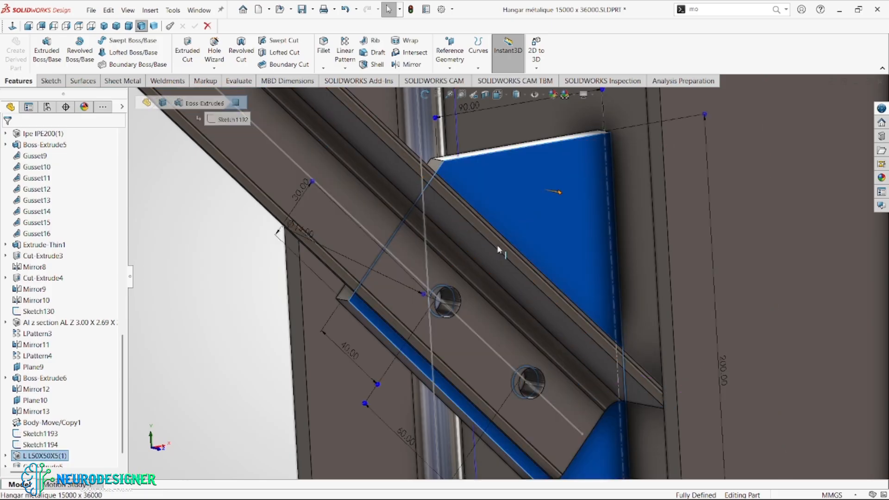
left_click(485, 257)
middle_click_drag(504, 304, 551, 265)
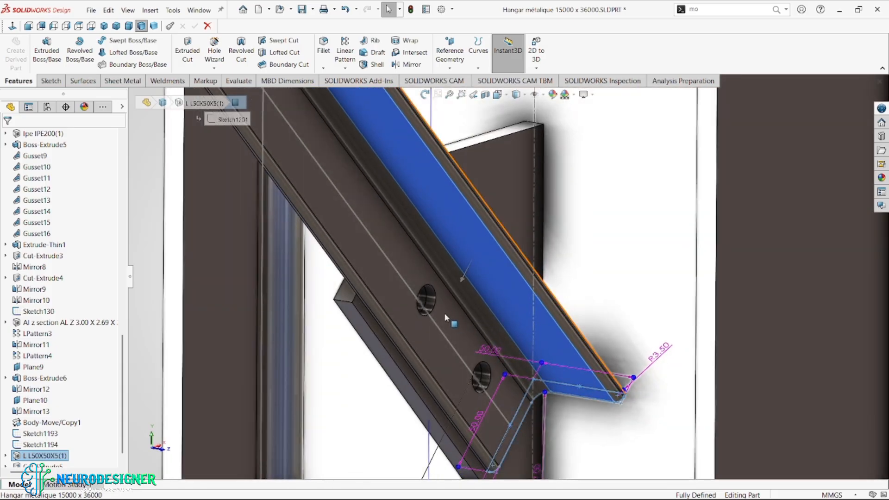
scroll(438, 301, "down", 5)
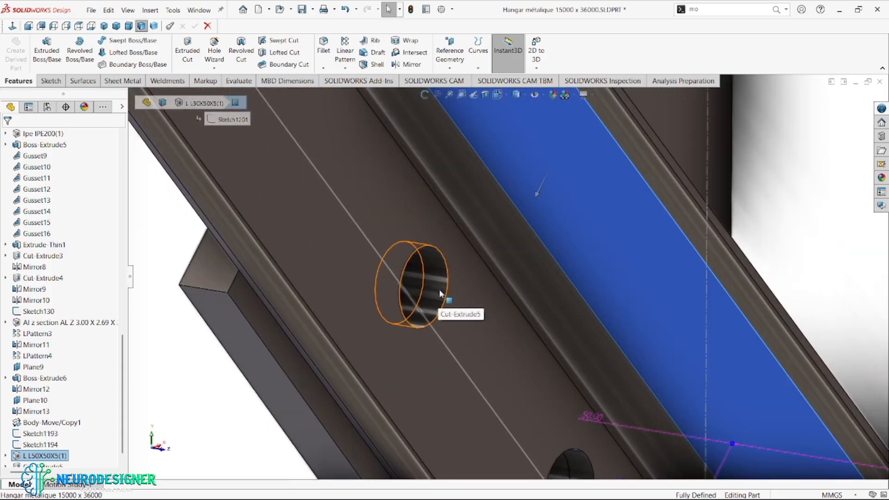
scroll(445, 305, "up", 10)
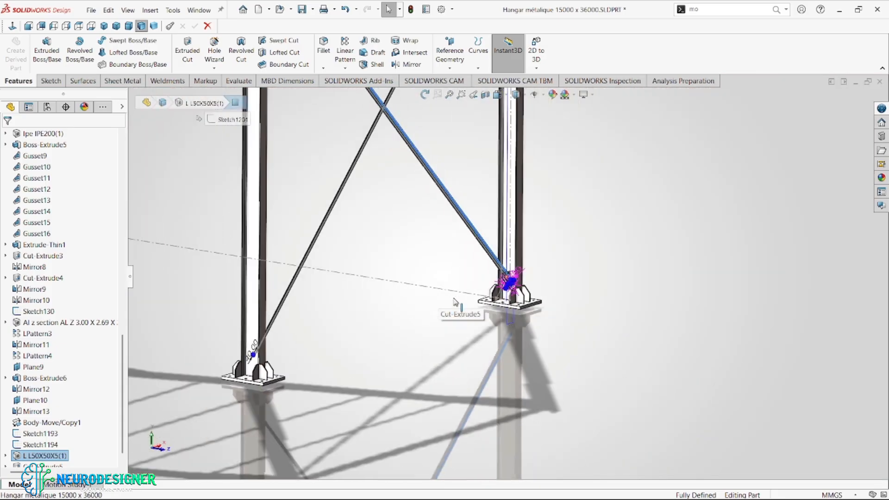
Examine the roof's end bay and the purlin crossings along the IPE270 end rafter
middle_click_drag(573, 294, 431, 194)
scroll(416, 215, "up", 4)
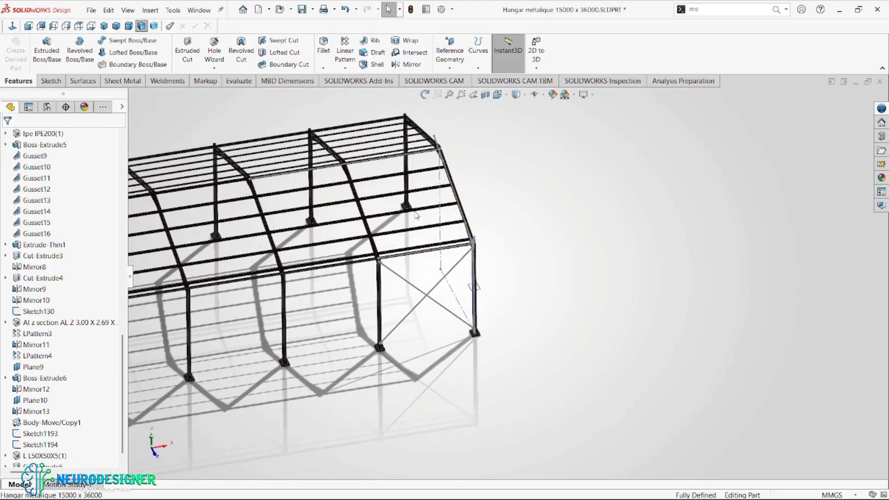
scroll(440, 241, "down", 5)
scroll(440, 276, "up", 5)
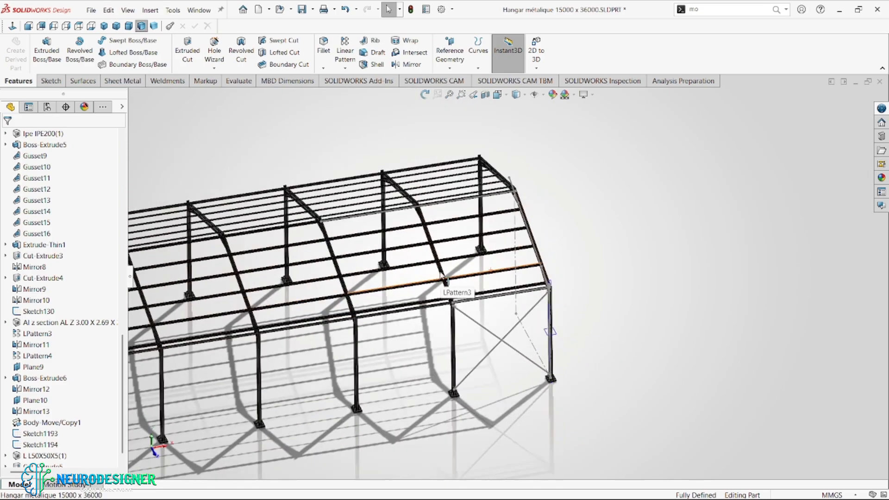
scroll(516, 277, "down", 6)
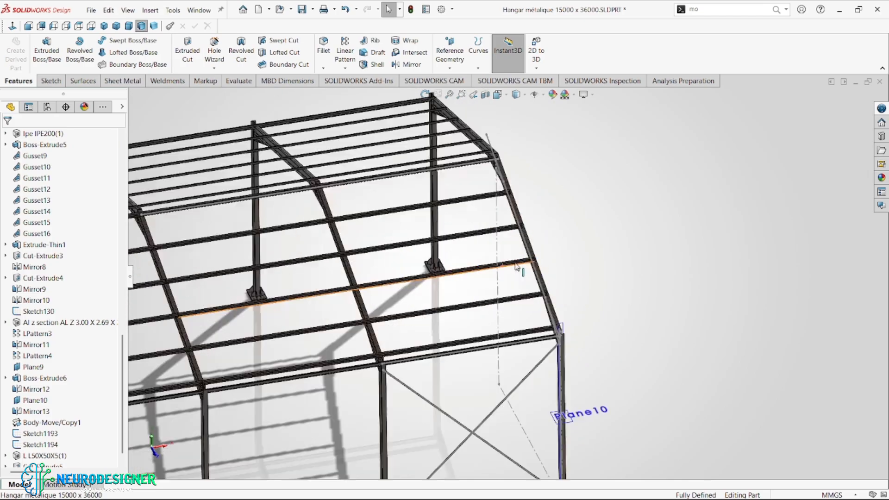
middle_click_drag(544, 312, 447, 217)
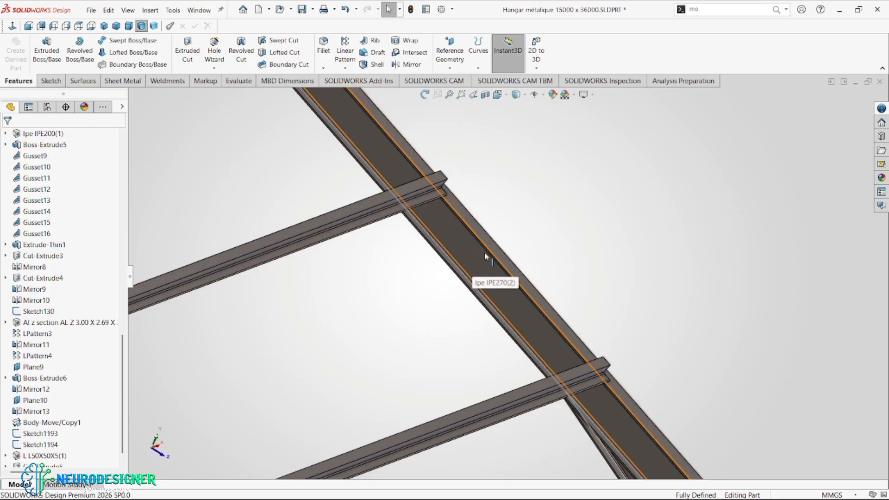
scroll(477, 258, "up", 5)
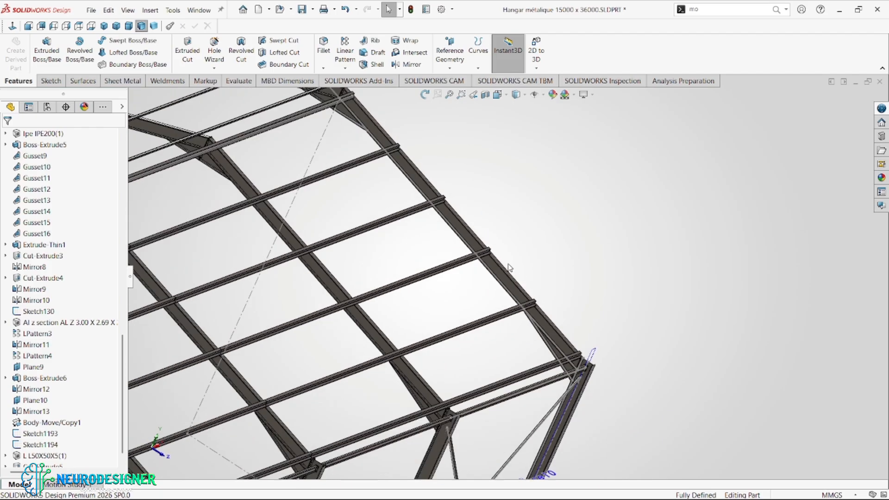
Create a mid plane between the two opposite outer flange faces of the IPE270 end rafter
scroll(519, 277, "down", 2)
scroll(520, 276, "down", 3)
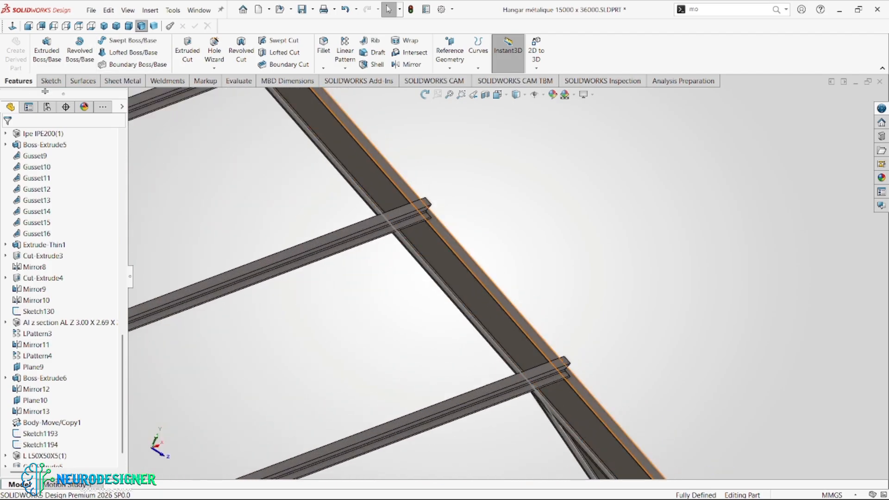
left_click(449, 54)
left_click(455, 78)
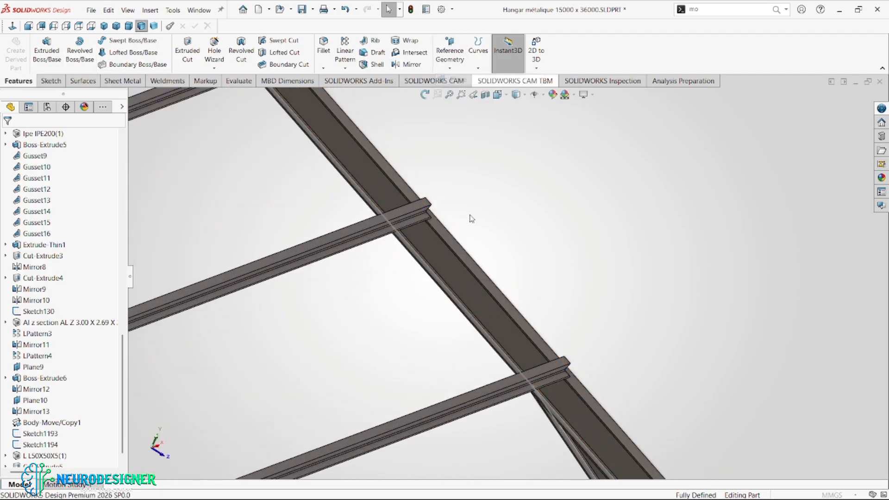
scroll(483, 279, "down", 3)
left_click(484, 279)
middle_click_drag(447, 337, 531, 292)
left_click(459, 343)
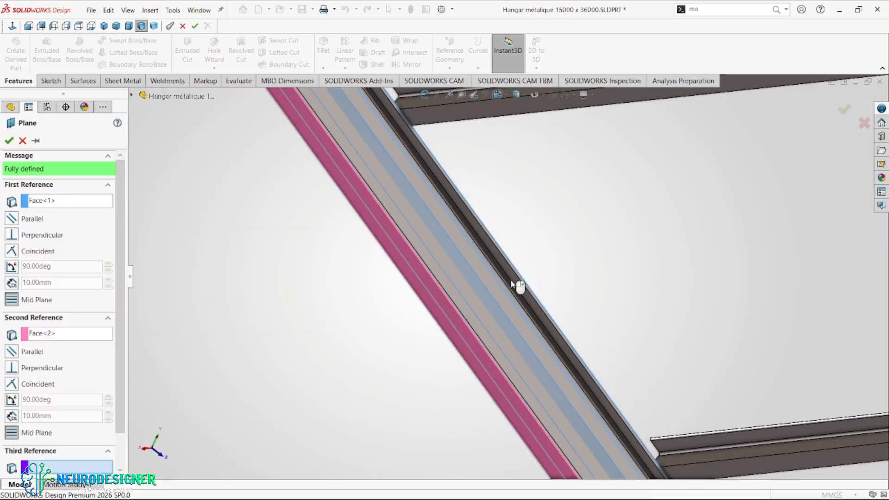
middle_click_drag(516, 284, 412, 311)
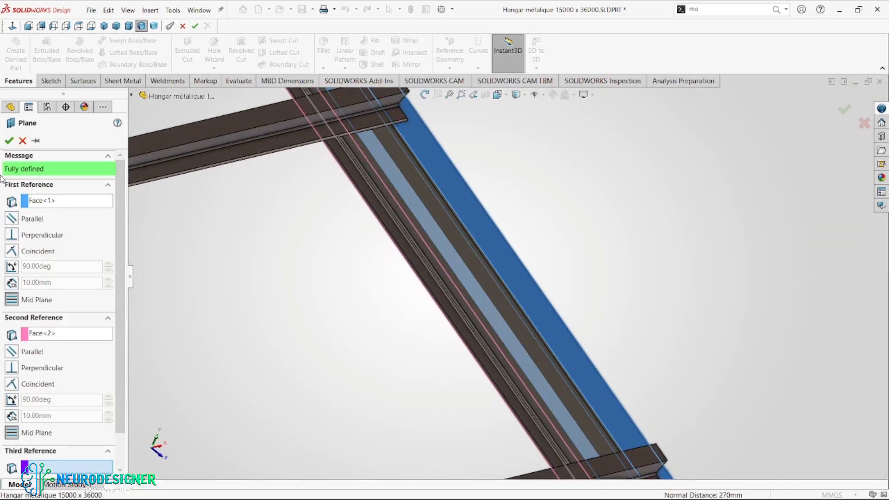
left_click(7, 144)
Start a sketch on the new mid plane running along the sloped end rafter
scroll(510, 298, "up", 6)
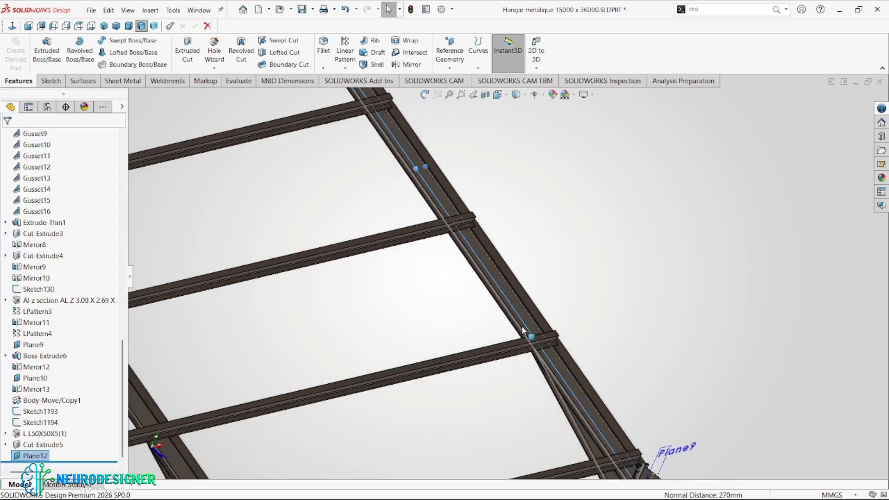
scroll(528, 328, "up", 3)
scroll(552, 324, "down", 4)
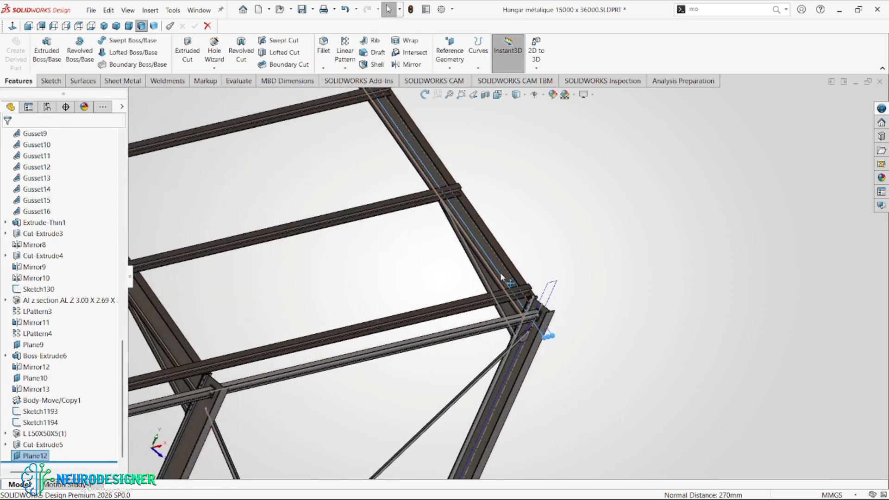
left_click(550, 335)
left_click(543, 232)
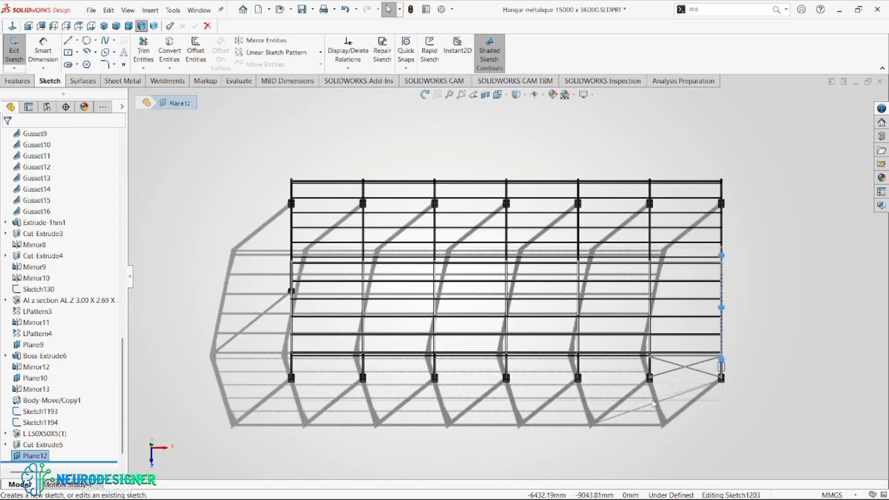
Display the model with hidden lines visible around the end rafter's lower connection
scroll(728, 341, "down", 6)
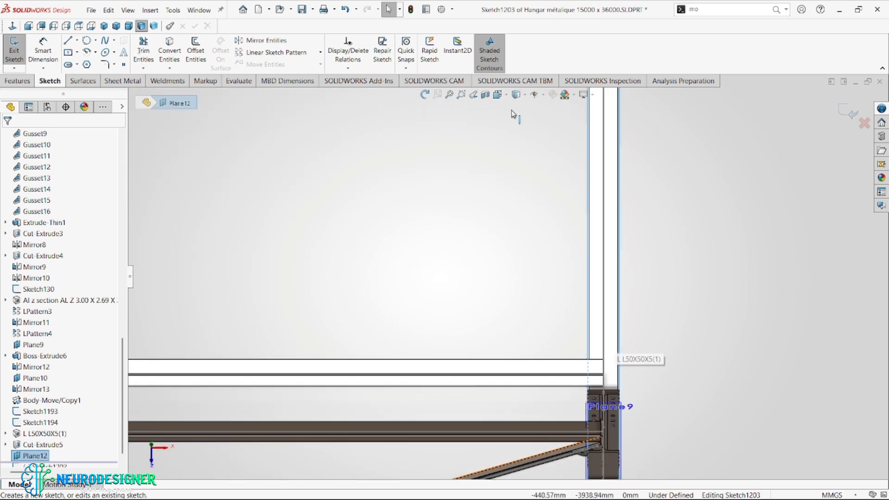
left_click(525, 95)
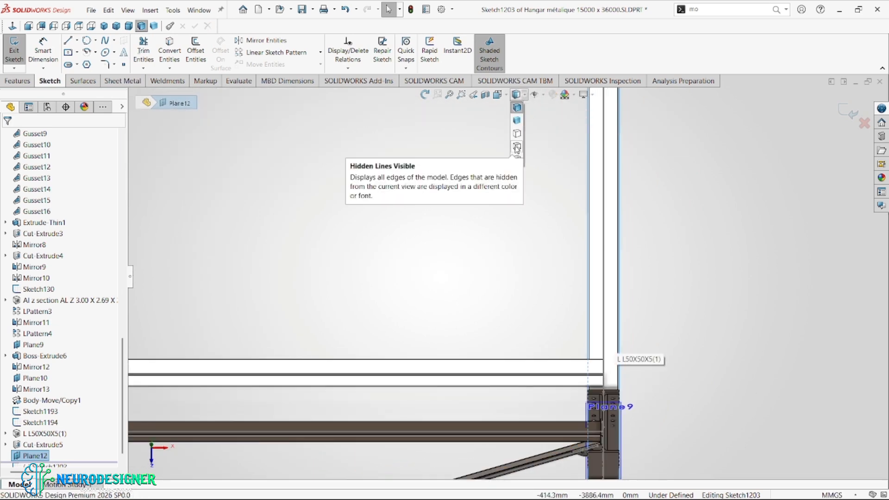
left_click(517, 149)
Sketch a closed four-sided gusset outline on the end rafter's web line, with a web-side edge about 127 mm long
scroll(600, 319, "down", 5)
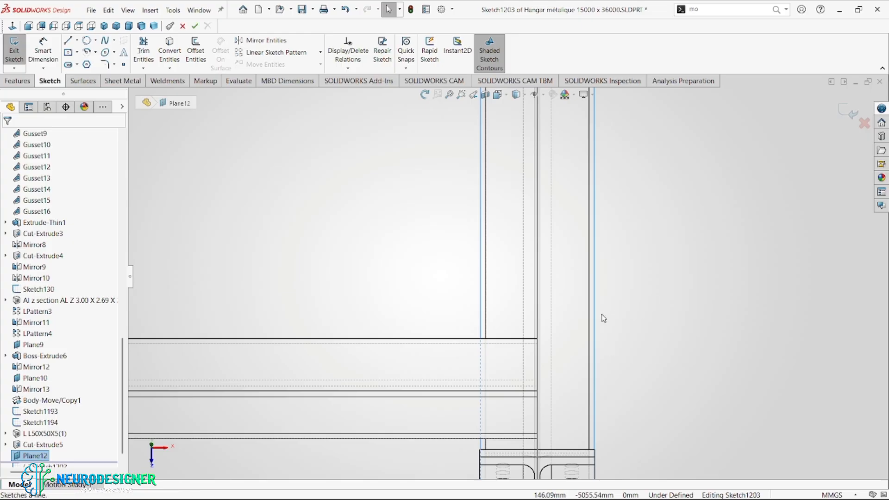
key("l")
scroll(544, 324, "down", 3)
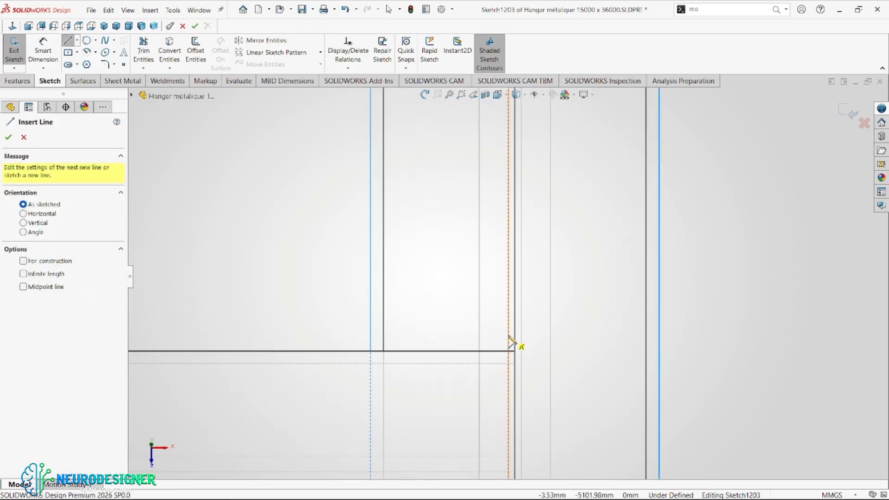
left_click(510, 343)
scroll(510, 275, "up", 2)
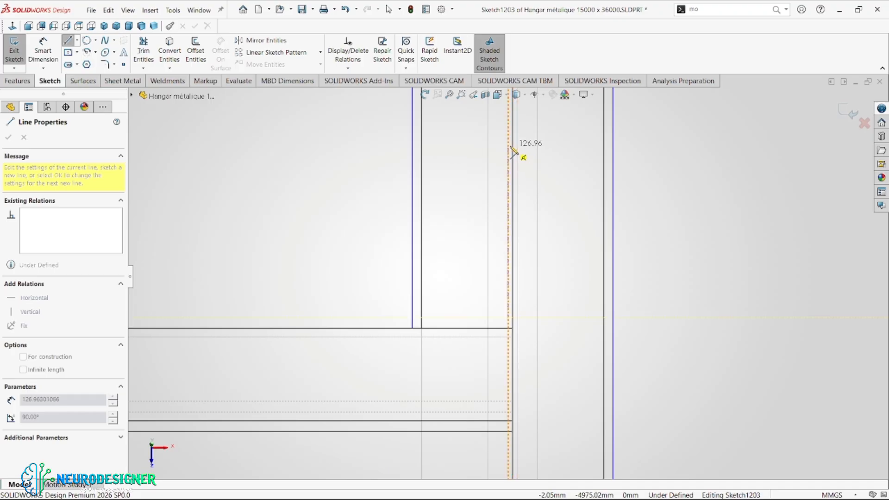
left_click(511, 151)
scroll(510, 282, "up", 1)
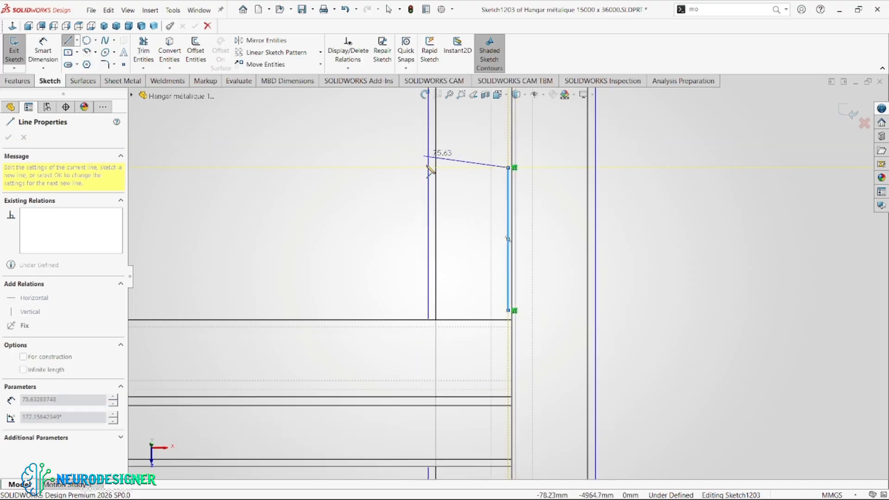
left_click(412, 168)
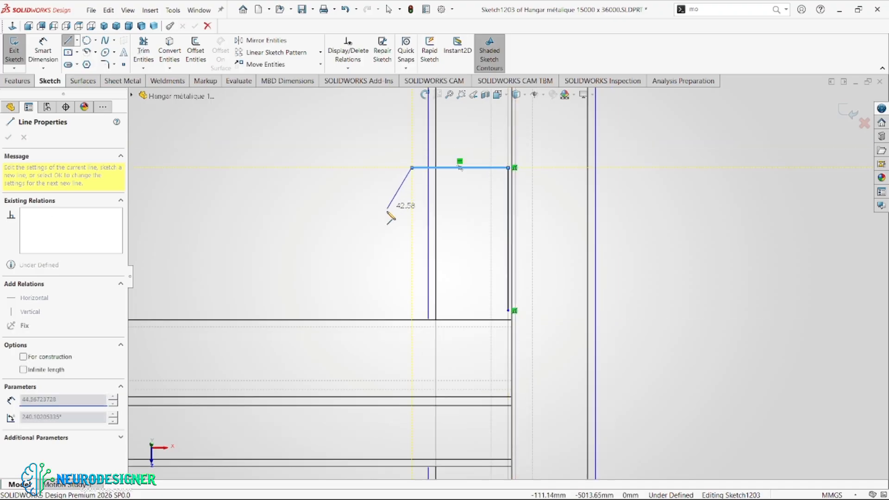
left_click(387, 212)
left_click(509, 311)
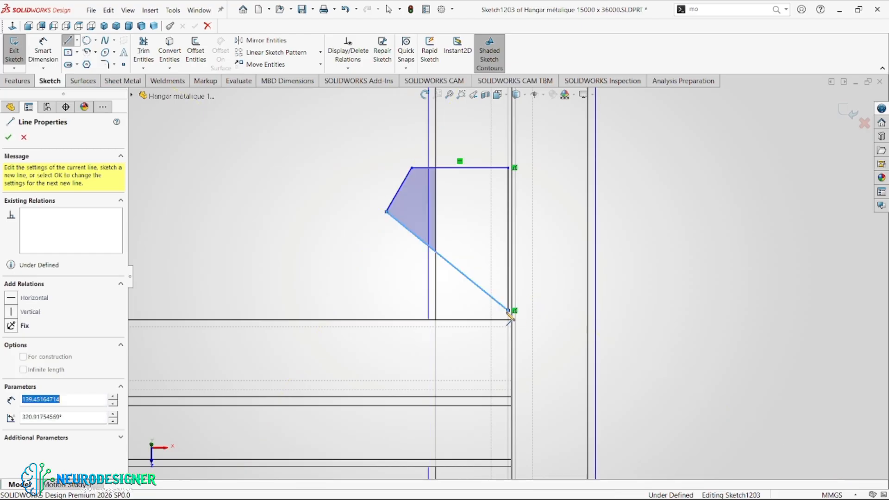
Dimension the gusset outline's horizontal edge to 90 mm
scroll(486, 308, "up", 10)
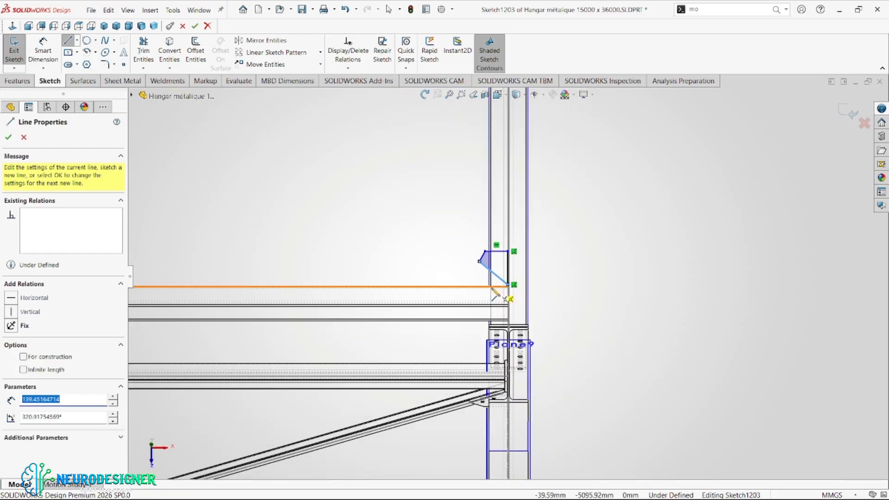
scroll(505, 280, "up", 3)
scroll(498, 273, "down", 8)
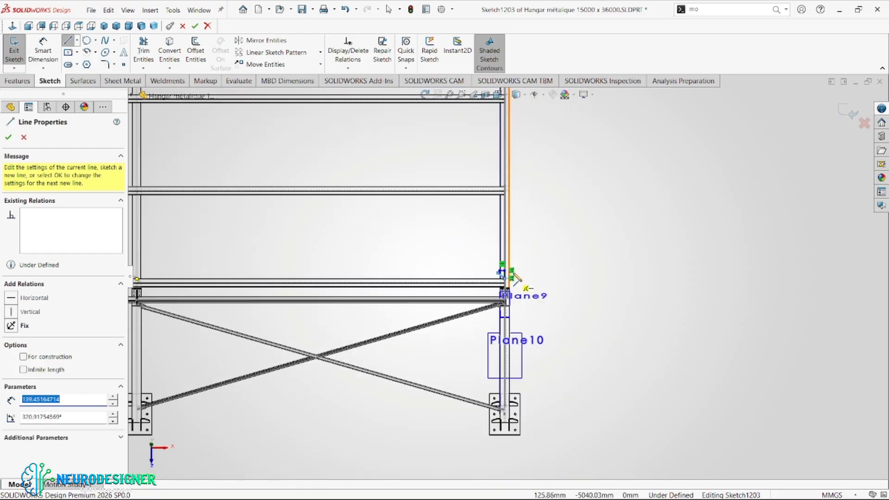
right_click_drag(498, 270, 526, 245)
scroll(473, 283, "down", 10)
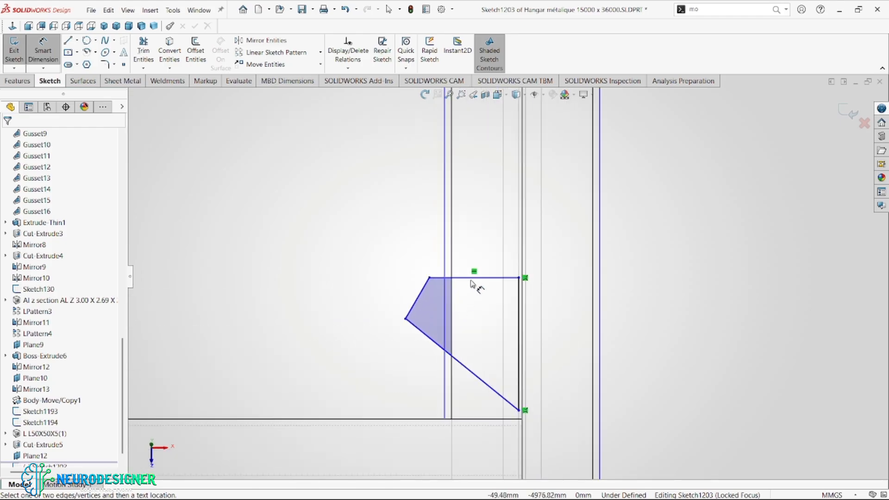
left_click(481, 279)
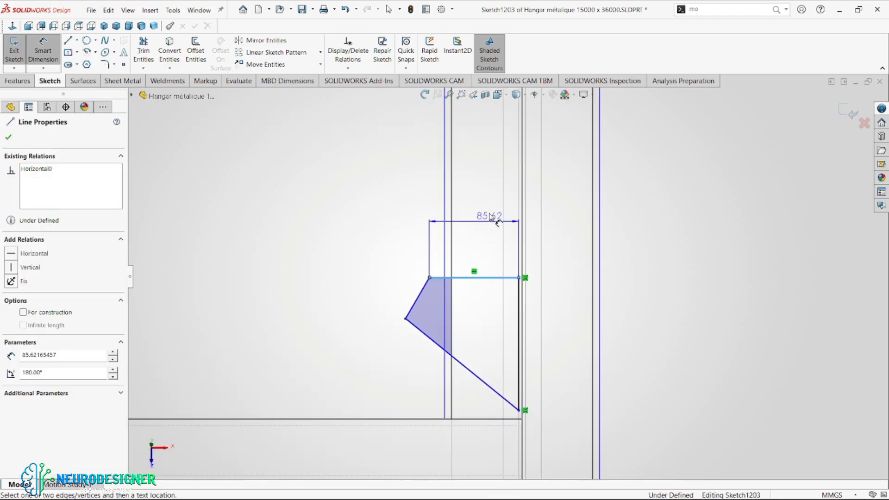
left_click(409, 232)
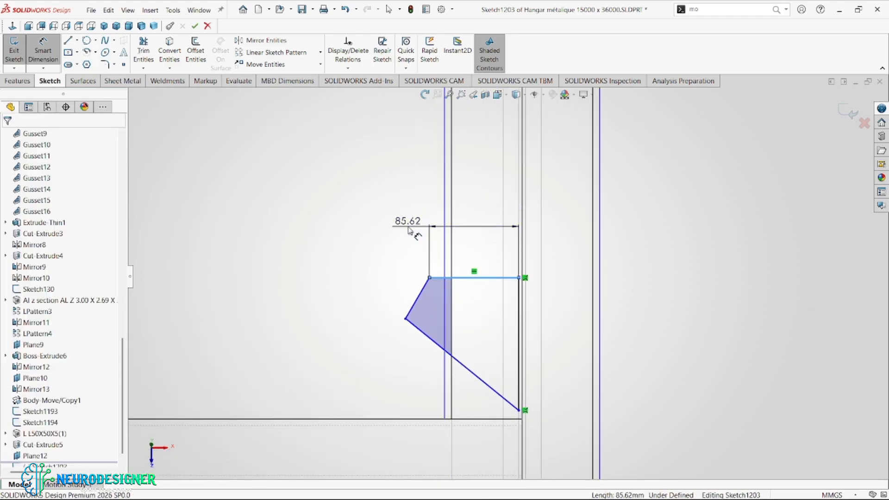
type("90")
key("Return")
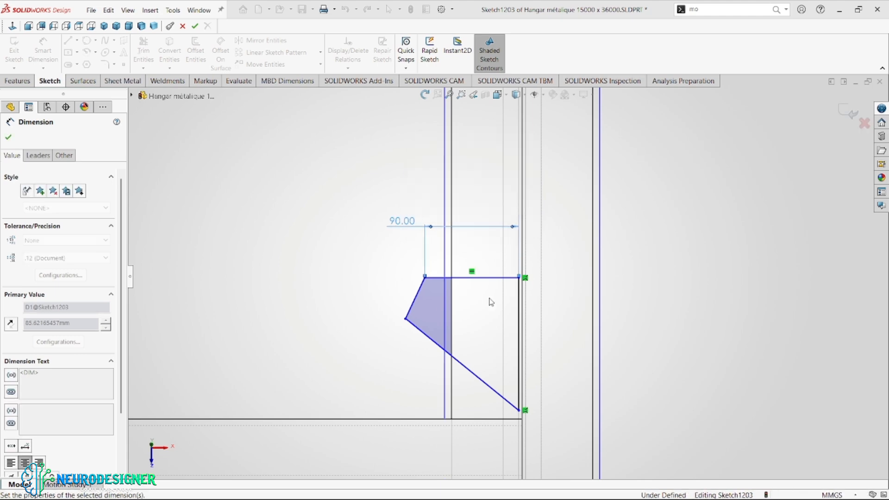
Dimension the gusset outline's edge along the rafter web to 200 mm
left_click(520, 365)
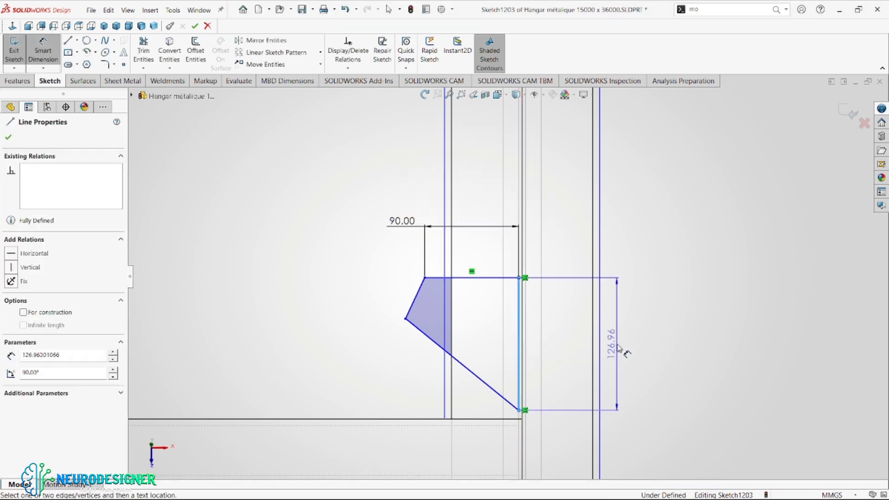
left_click(620, 349)
type("2")
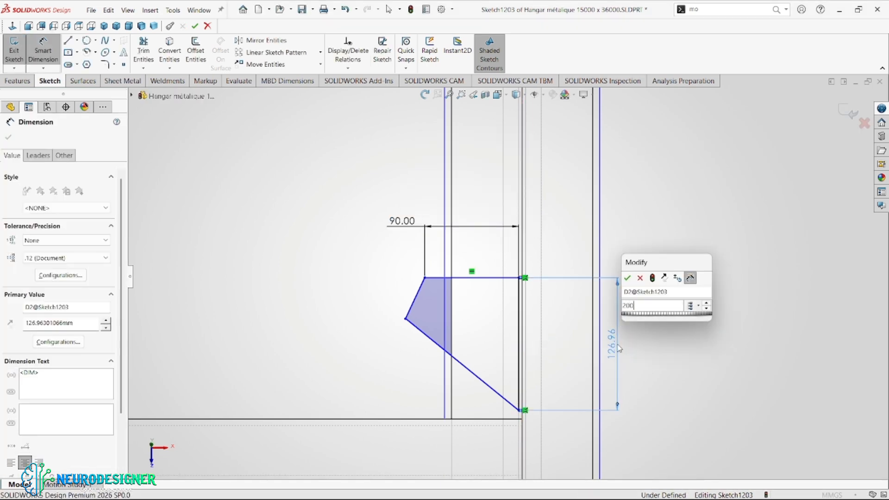
type("00")
key("Return")
Make the gusset outline's two slanted edges perpendicular to each other
scroll(523, 406, "up", 2)
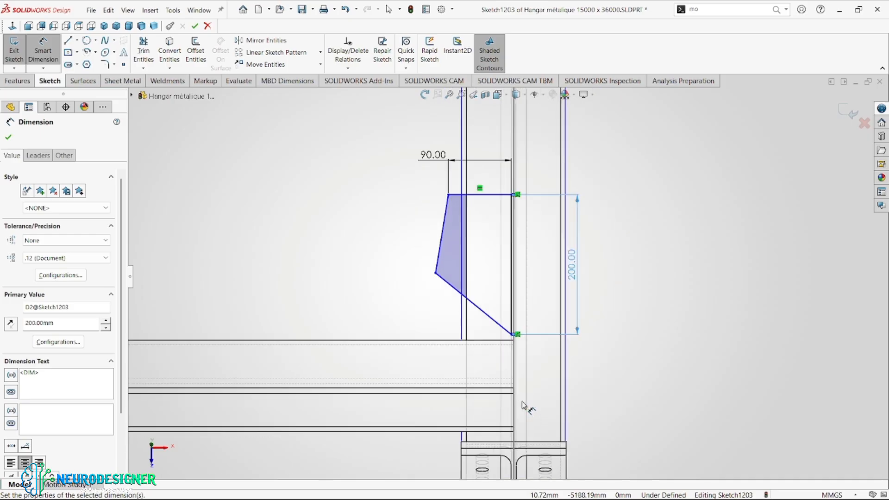
left_click(459, 245)
left_click(452, 287, "ctrl")
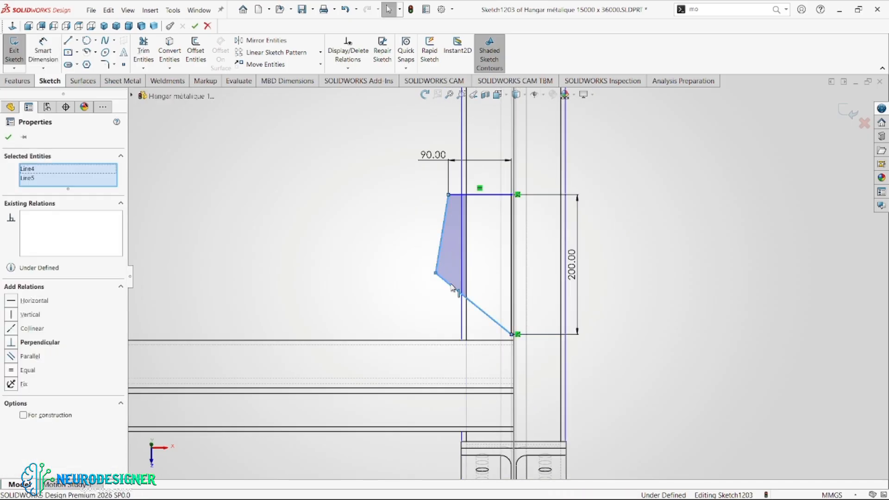
left_click(423, 253)
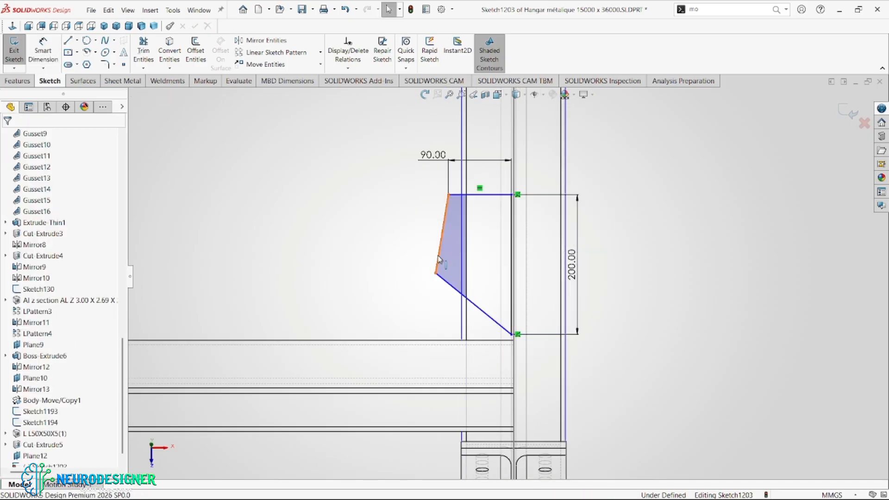
left_click(439, 259)
left_click(452, 286, "ctrl")
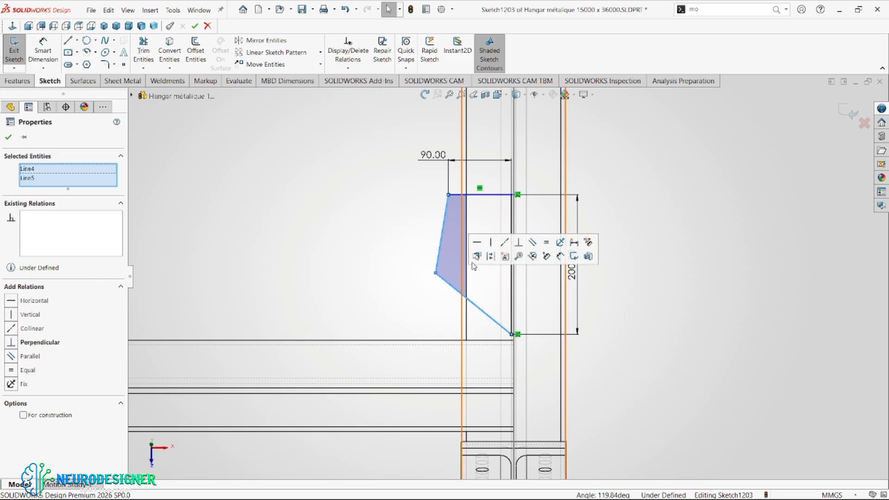
left_click(518, 245)
scroll(497, 291, "up", 1)
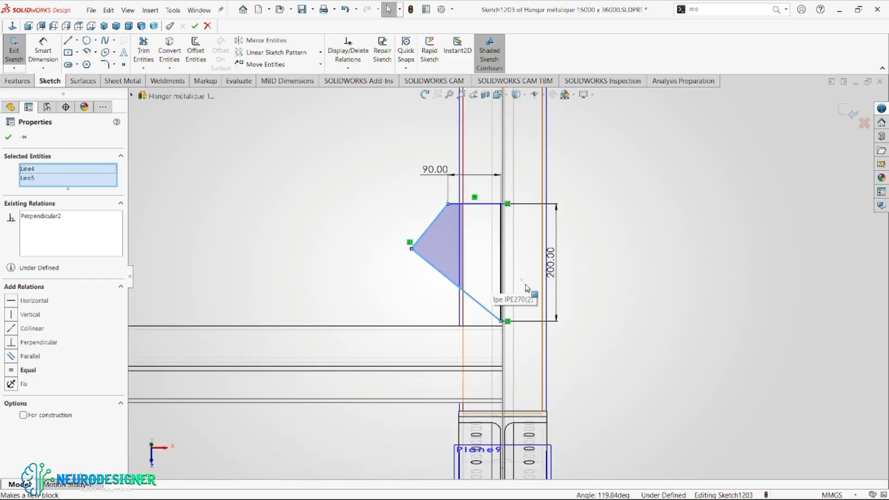
Dimension the gusset outline's lower corner 50 mm from the nearest edge of the rafter's connection plate
left_click(502, 323)
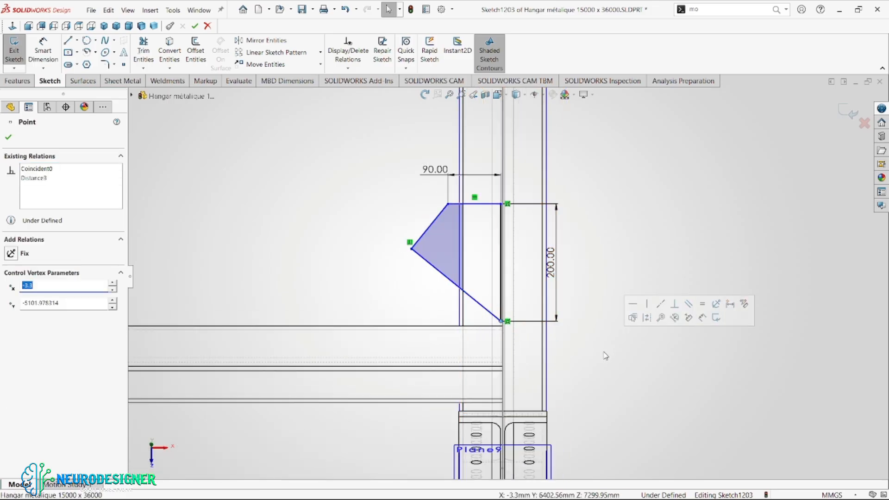
right_click_drag(603, 352, 599, 289)
left_click(502, 322)
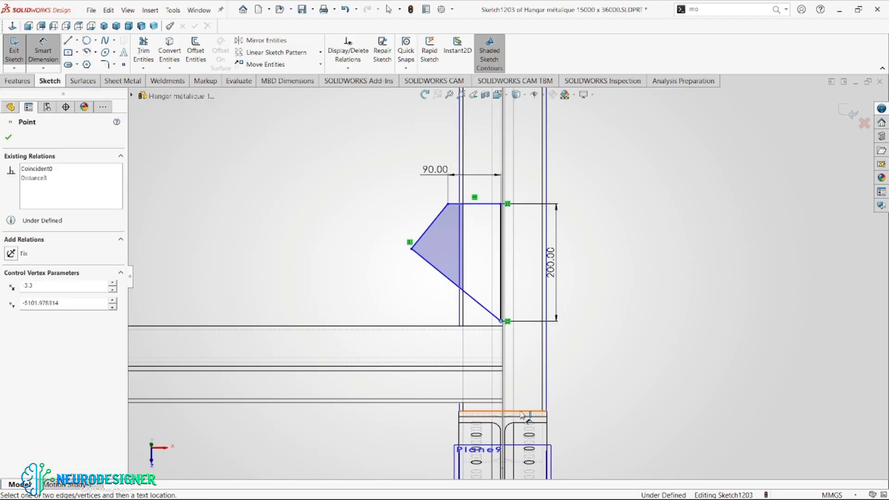
scroll(524, 437, "down", 3)
left_click(526, 388)
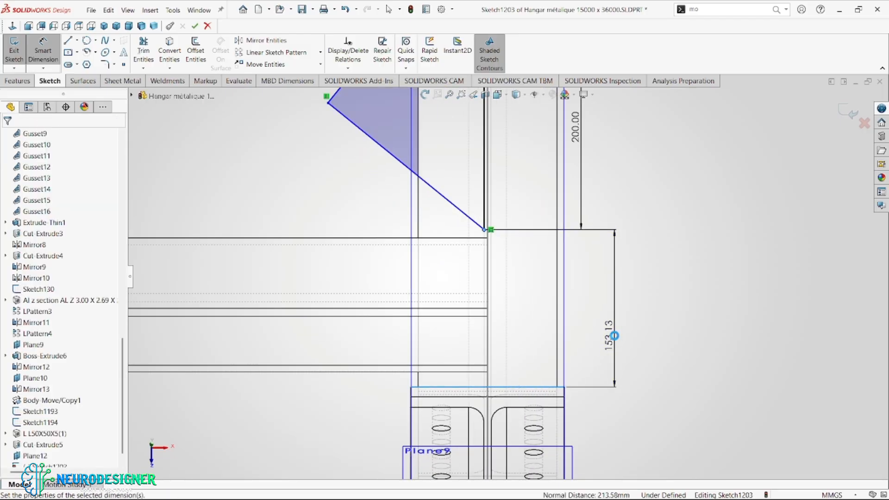
left_click(614, 336)
type("50")
key("Return")
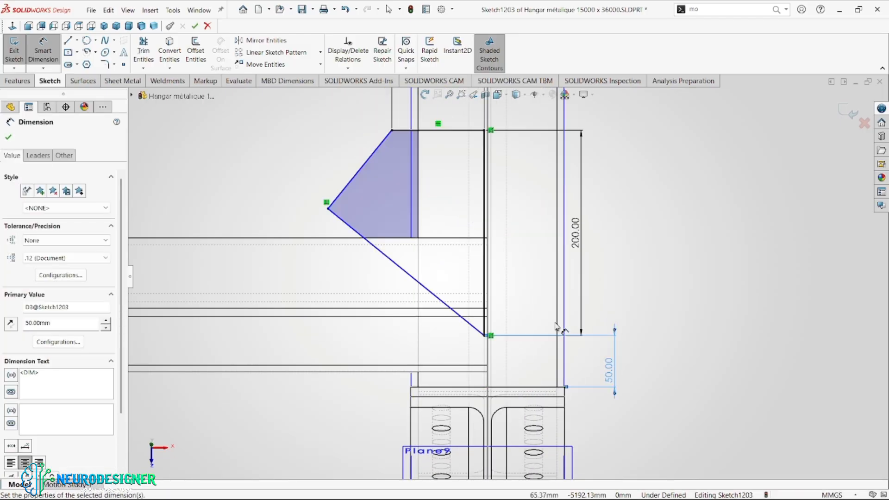
Draw a diagonal line about 7340 mm long from the gusset's upper web-side corner to the adjacent rafter's web, just below the third purlin above the eave purlin
scroll(558, 328, "up", 5)
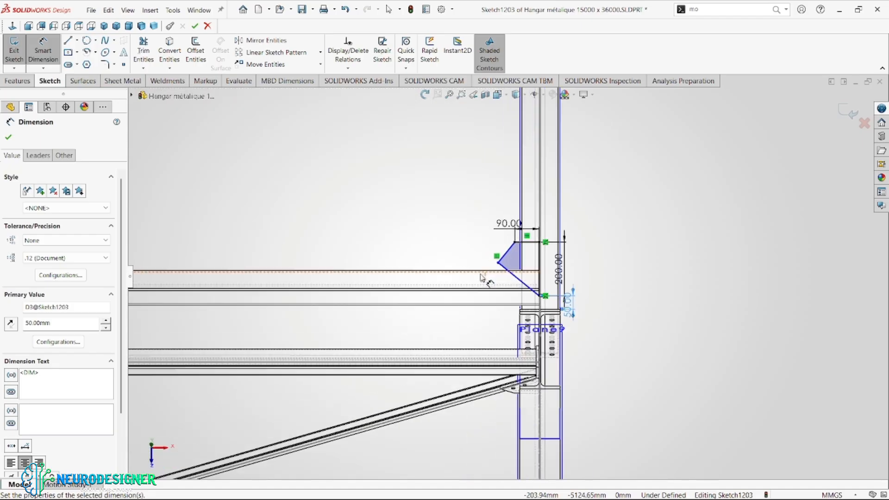
scroll(482, 278, "up", 5)
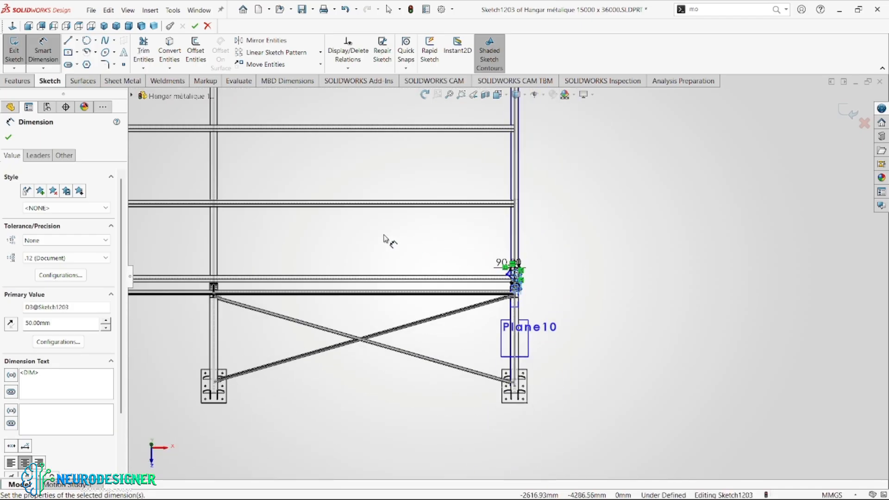
scroll(386, 240, "up", 2)
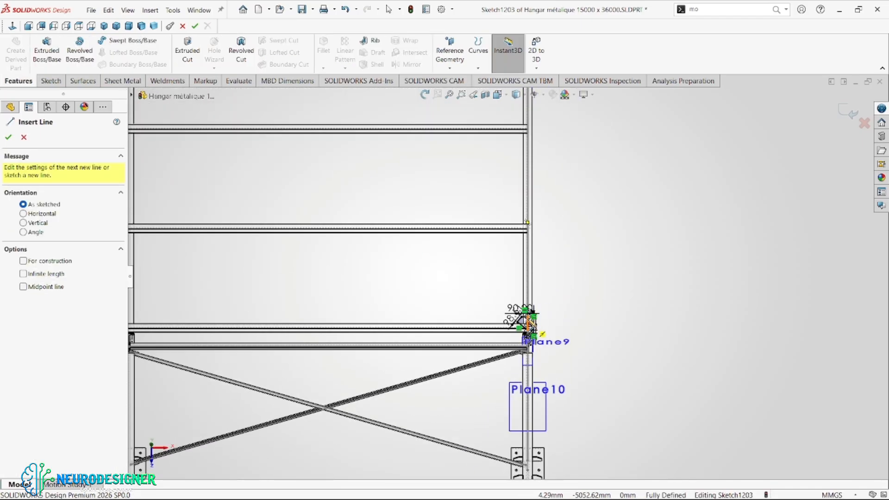
scroll(544, 333, "down", 6)
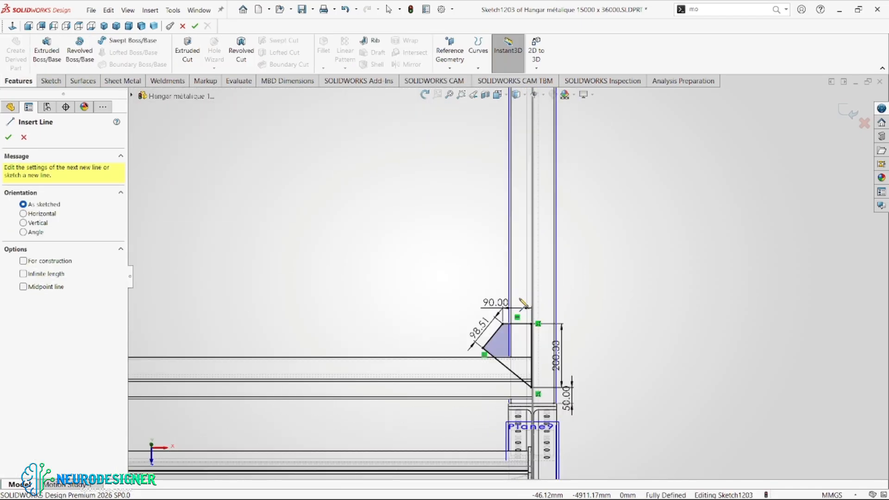
left_click(537, 329)
scroll(389, 157, "up", 6)
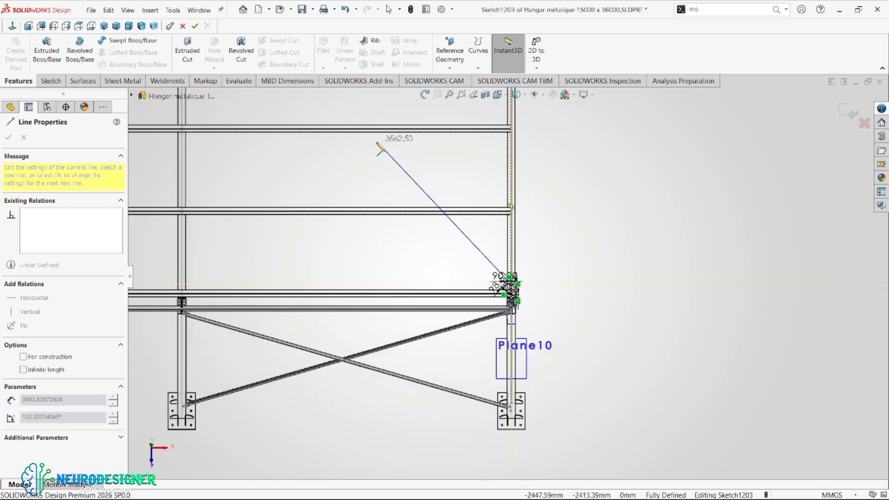
scroll(385, 181, "down", 3)
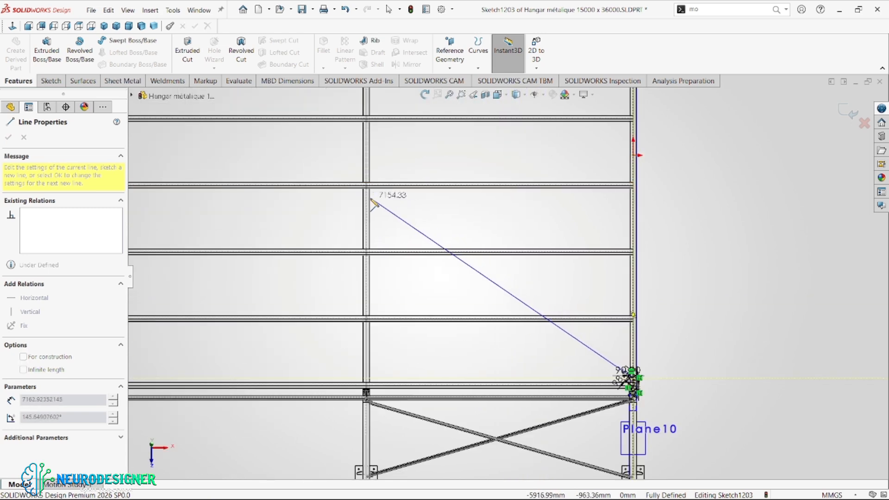
scroll(402, 204, "down", 5)
scroll(402, 204, "down", 2)
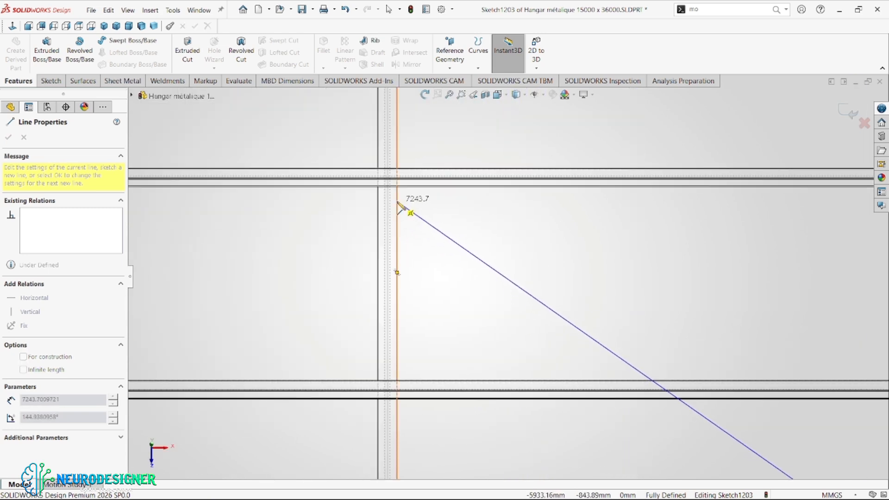
scroll(412, 213, "down", 4)
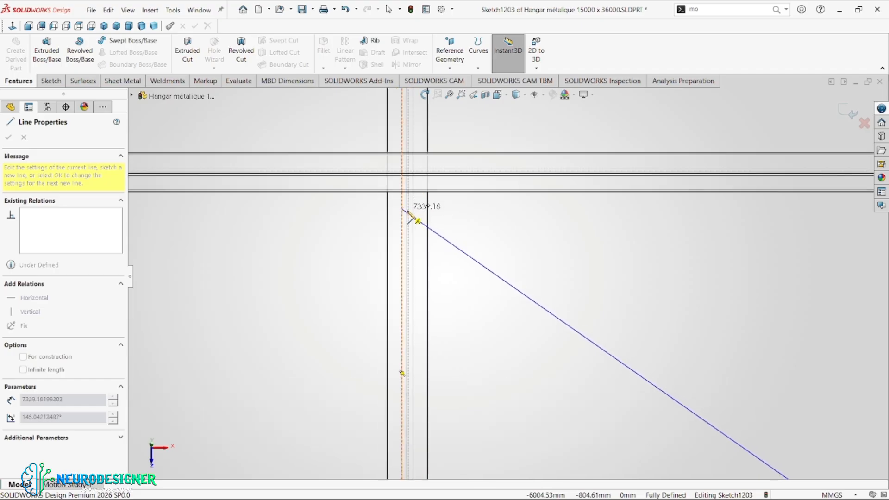
scroll(443, 223, "down", 3)
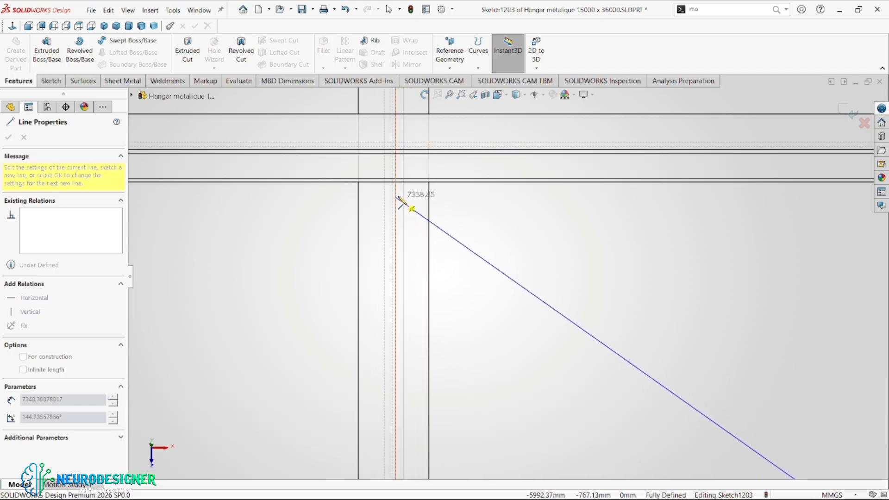
left_click(398, 199)
scroll(468, 246, "down", 5)
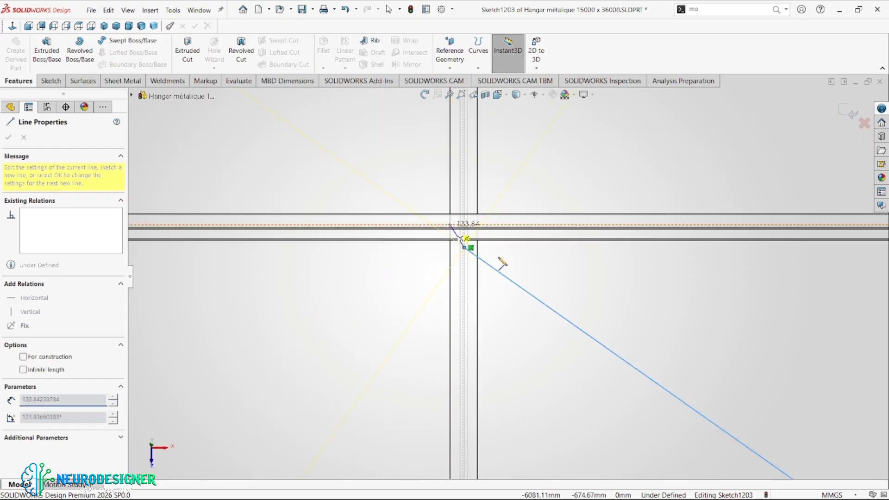
Draw a second diagonal about 7334 mm long from the end rafter's web below the third purlin to the adjacent rafter's web above the eave purlin
scroll(553, 316, "up", 6)
key("Escape")
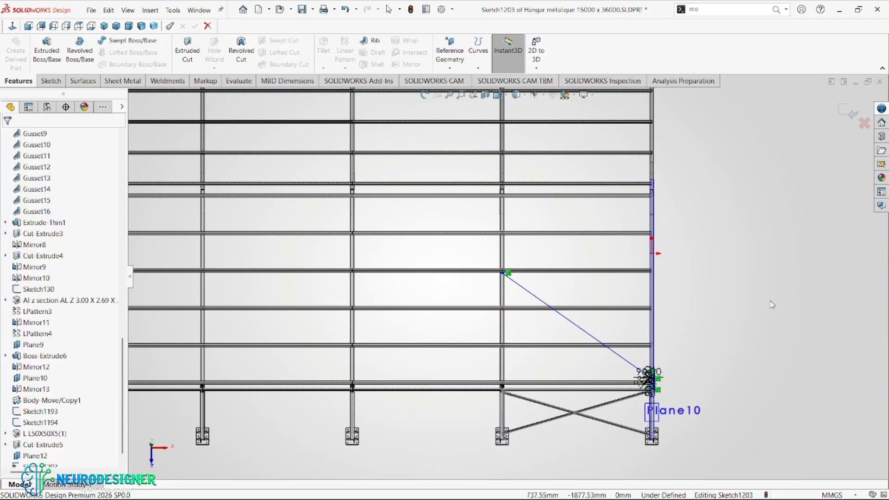
scroll(621, 331, "down", 2)
scroll(637, 280, "down", 4)
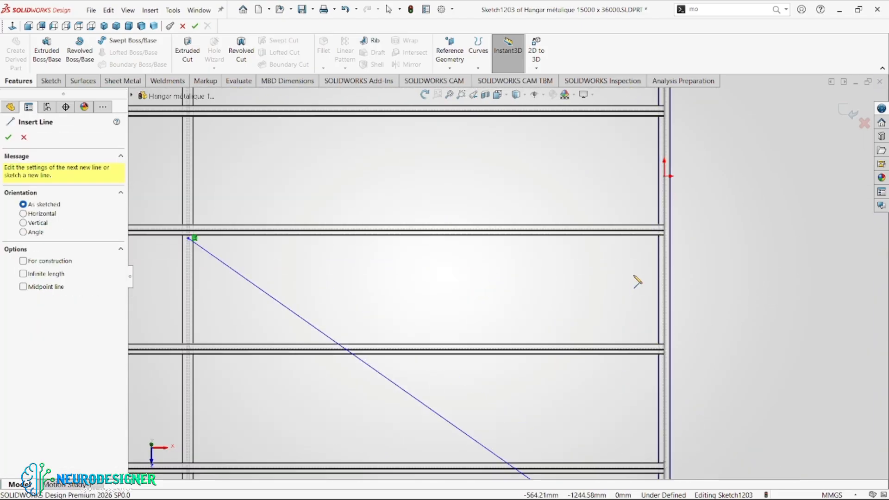
scroll(667, 252, "up", 2)
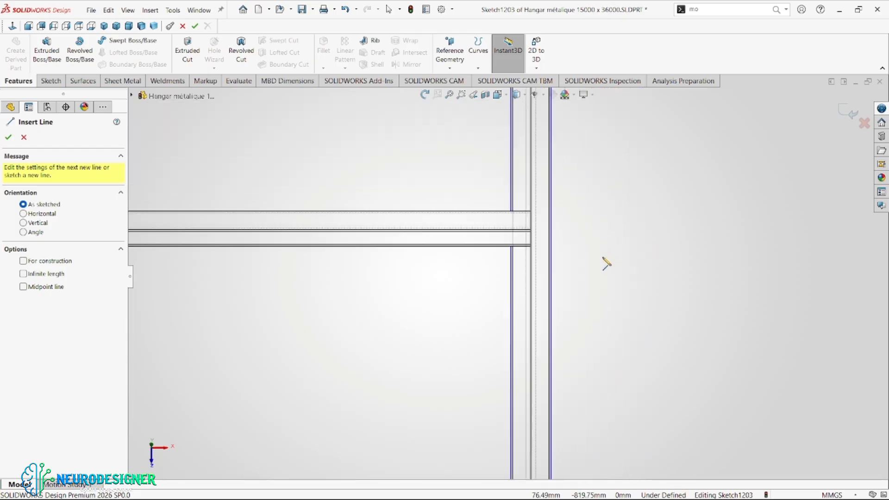
scroll(492, 225, "down", 8)
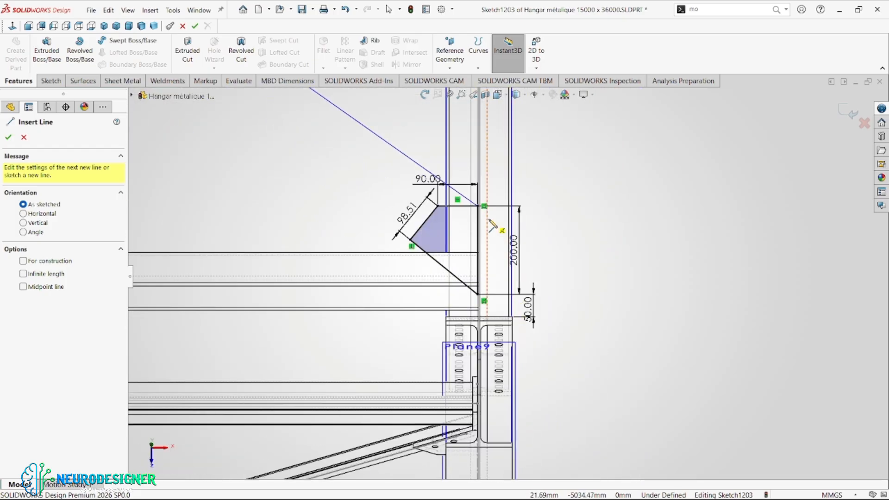
scroll(475, 199, "up", 7)
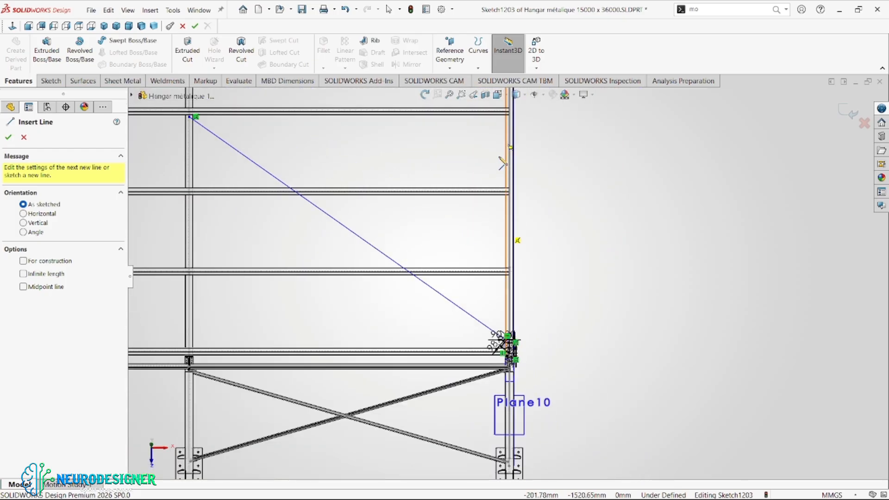
scroll(504, 160, "down", 5)
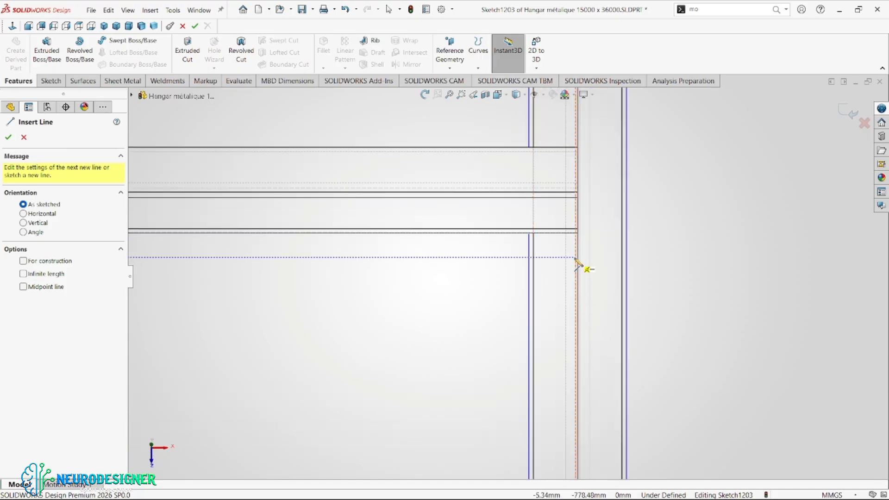
left_click(575, 259)
scroll(549, 290, "up", 10)
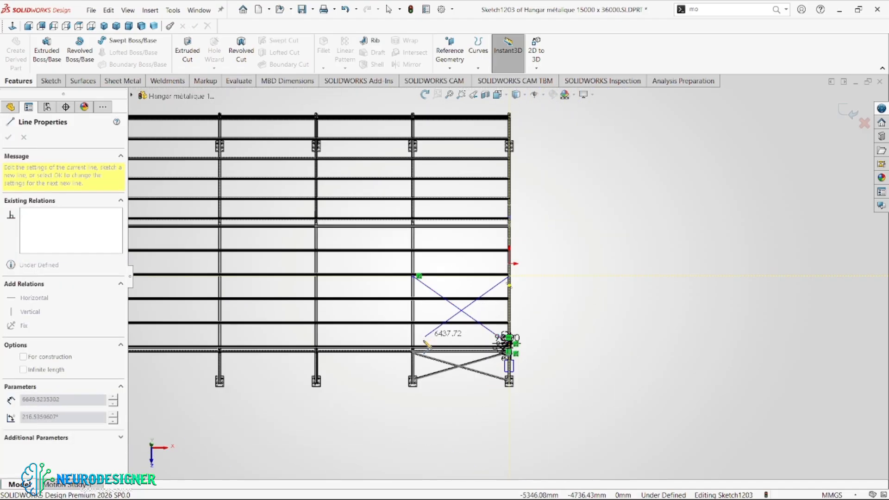
scroll(426, 343, "down", 8)
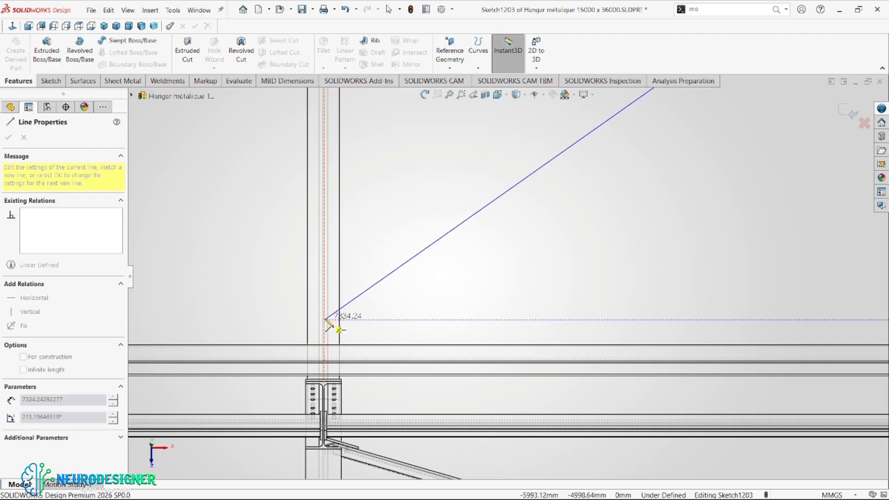
scroll(328, 324, "down", 2)
scroll(352, 317, "down", 2)
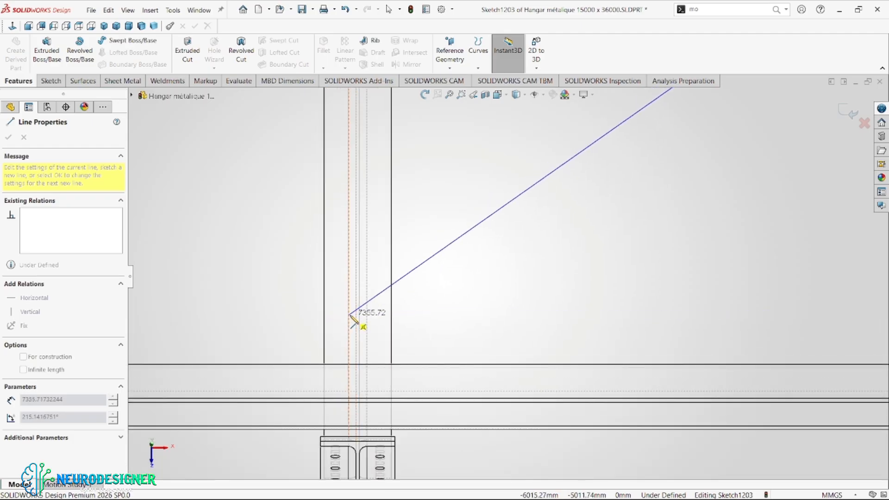
left_click(360, 316)
key("Escape")
scroll(382, 317, "up", 3)
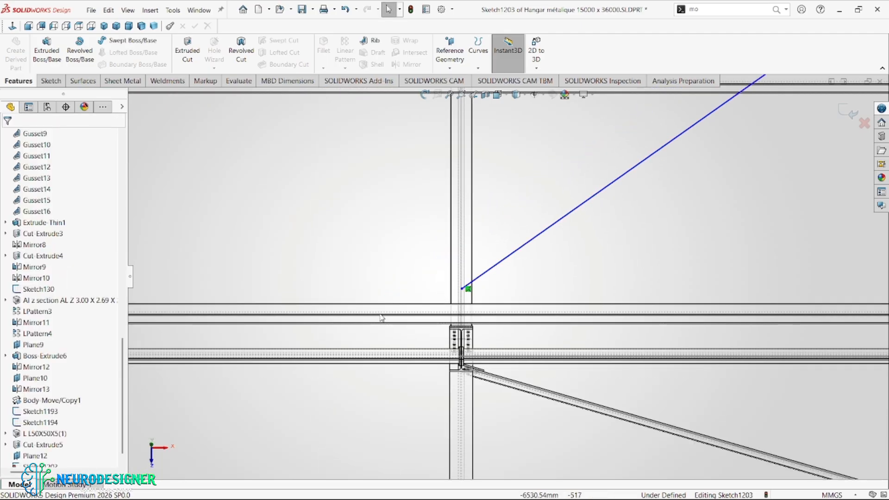
Align the second diagonal's lower endpoint horizontally with the gusset outline's upper web-side corner
scroll(563, 292, "up", 8)
scroll(634, 274, "down", 9)
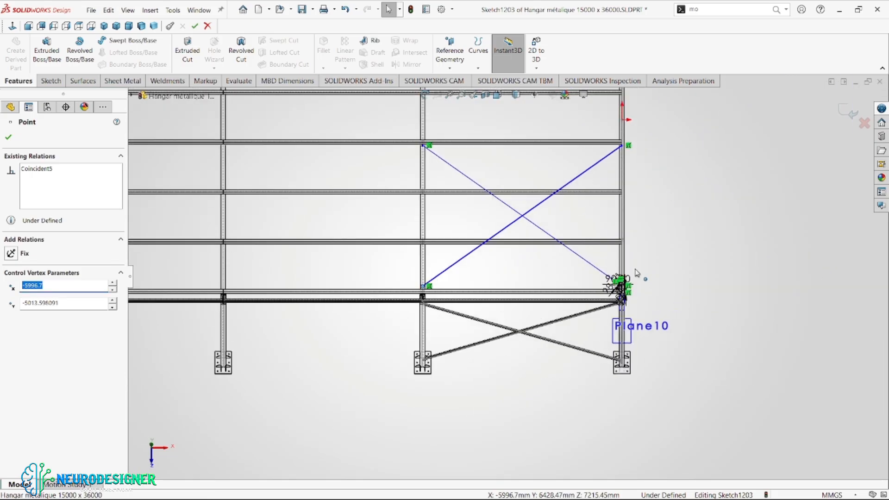
scroll(627, 292, "down", 3)
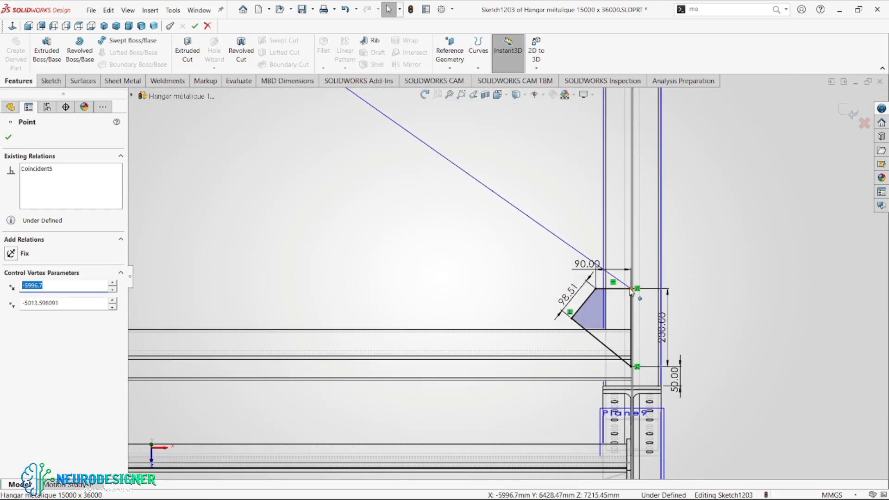
left_click(631, 289, "ctrl")
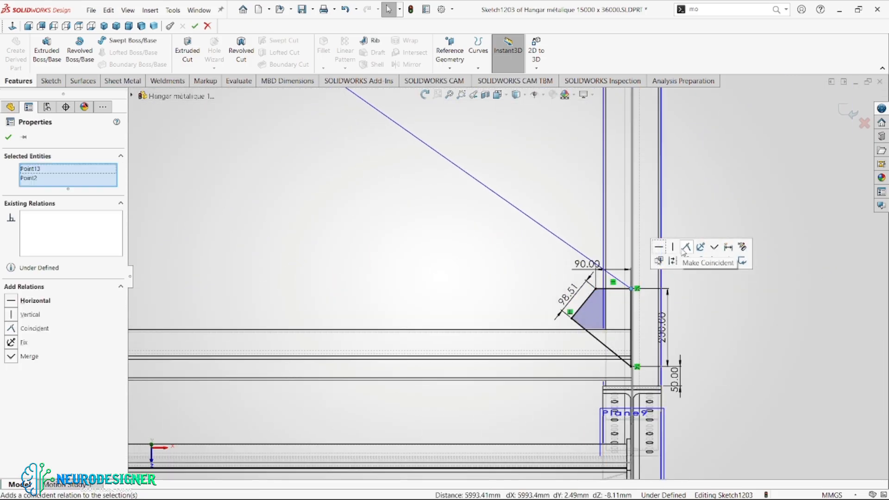
left_click(664, 251)
scroll(407, 264, "up", 8)
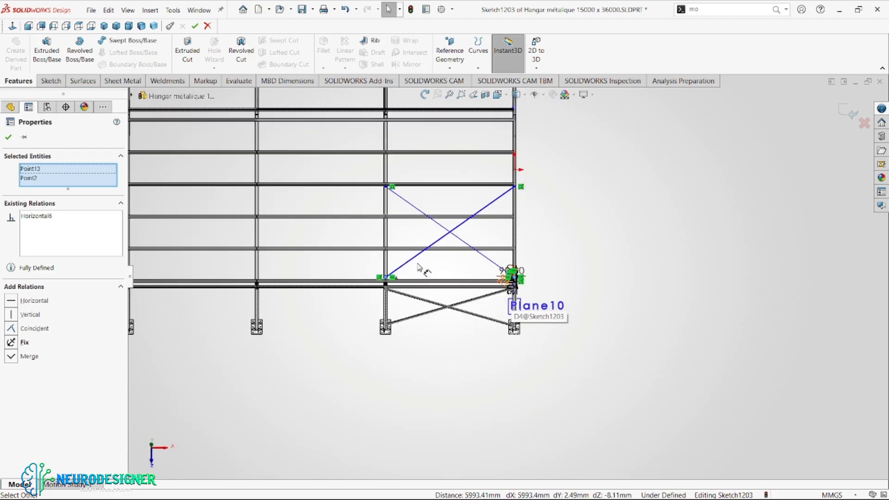
Dimension the angle between the two crossing diagonals to 69.16°
scroll(501, 167, "down", 1)
right_click_drag(544, 247, 496, 237)
left_click(495, 233)
left_click(506, 252)
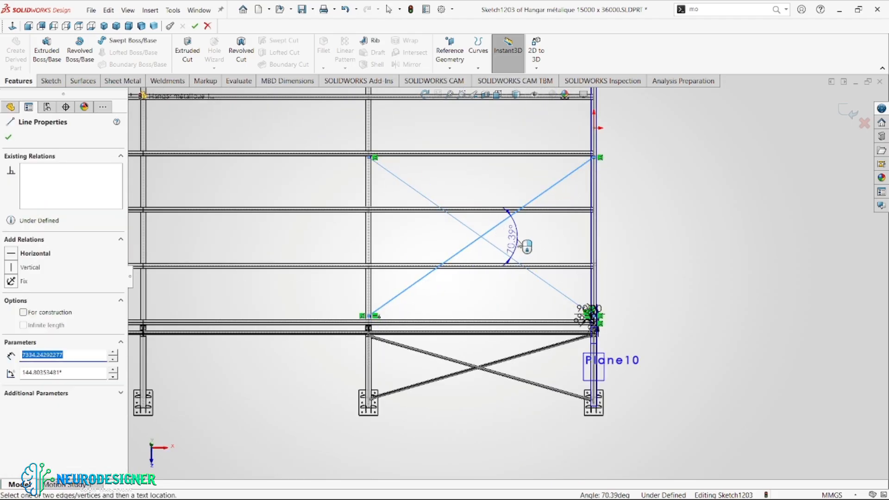
left_click(520, 244)
type("69")
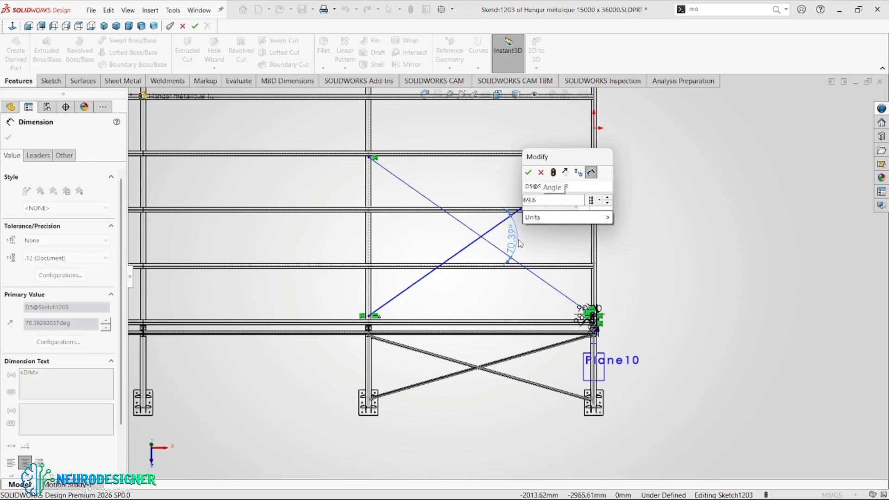
type(".16")
key("Return")
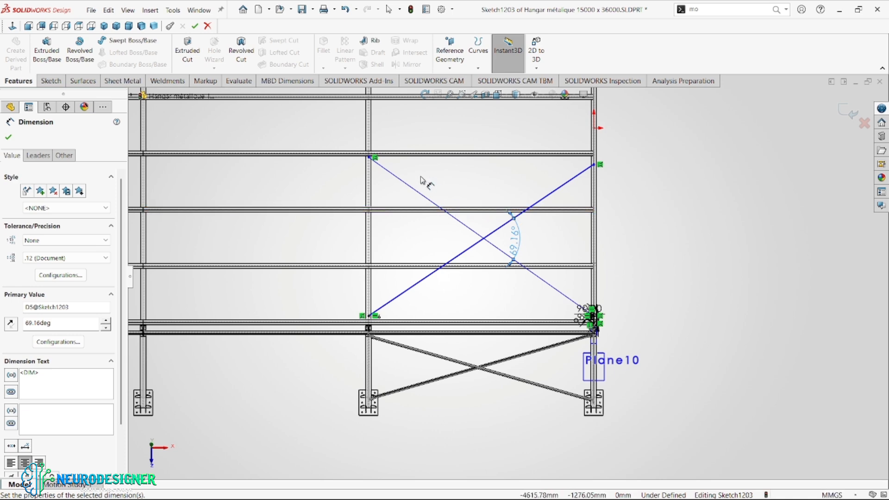
Align the upper endpoints of the two diagonals horizontally
key("Escape")
scroll(344, 198, "down", 5)
left_click(343, 187)
scroll(464, 241, "up", 5)
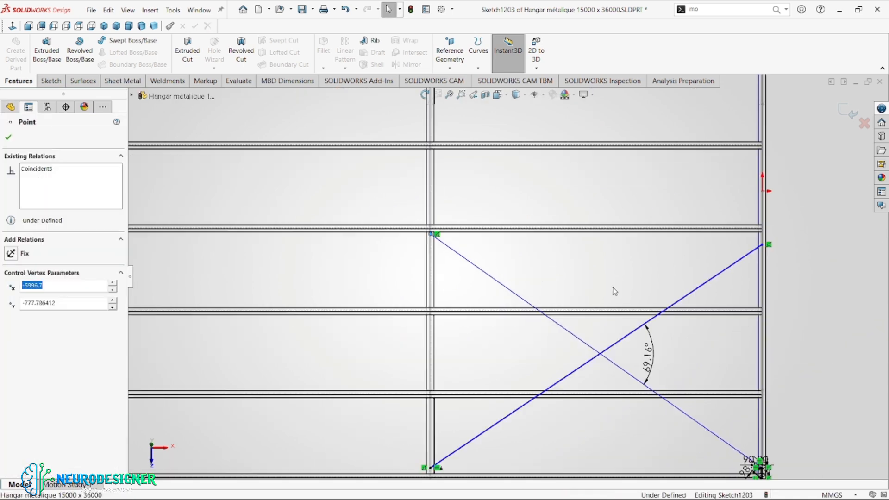
scroll(610, 248, "down", 6)
left_click(612, 246, "ctrl")
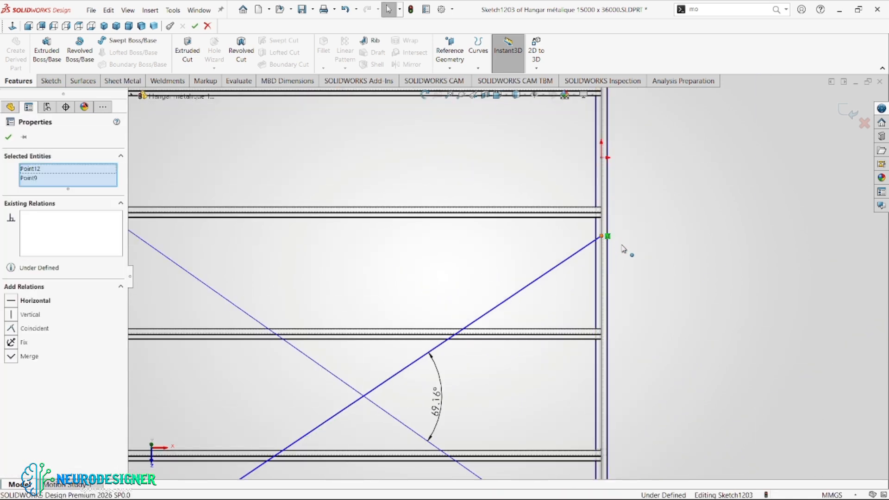
left_click(658, 214)
scroll(574, 262, "up", 3)
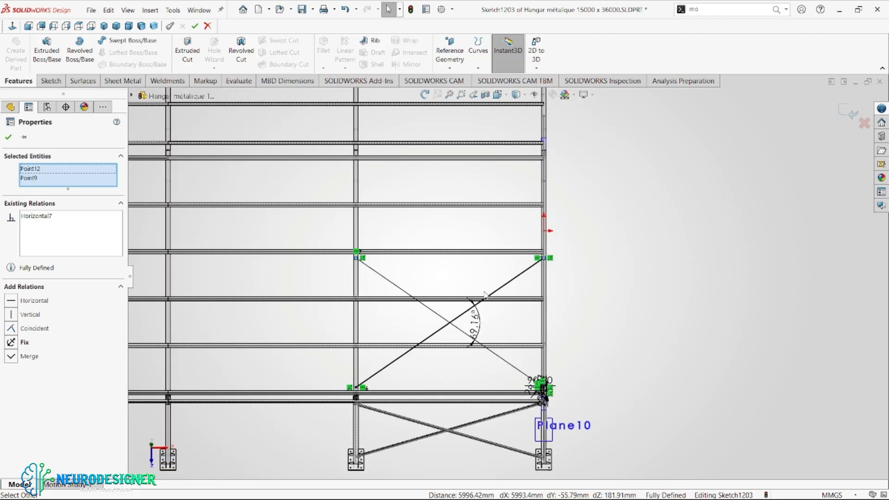
Draw a horizontal line about 5993 mm long connecting the upper endpoints of the two diagonals
scroll(485, 296, "down", 3)
scroll(507, 336, "up", 2)
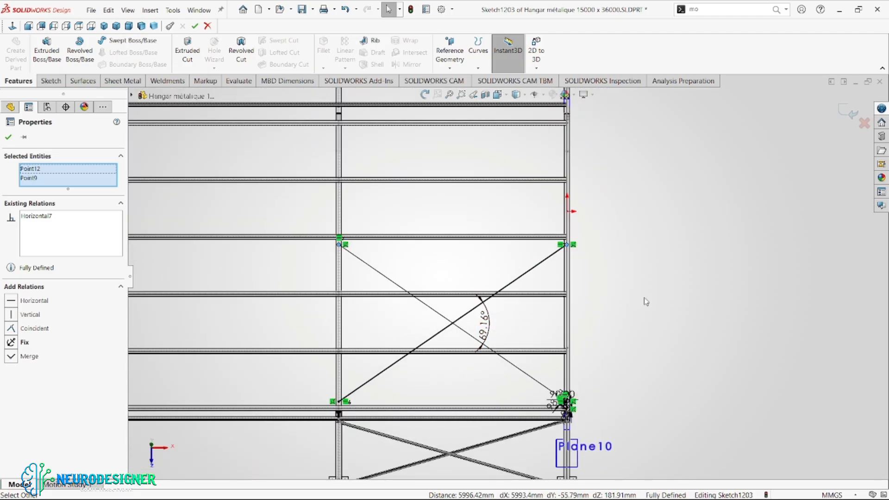
key("l")
scroll(566, 244, "down", 5)
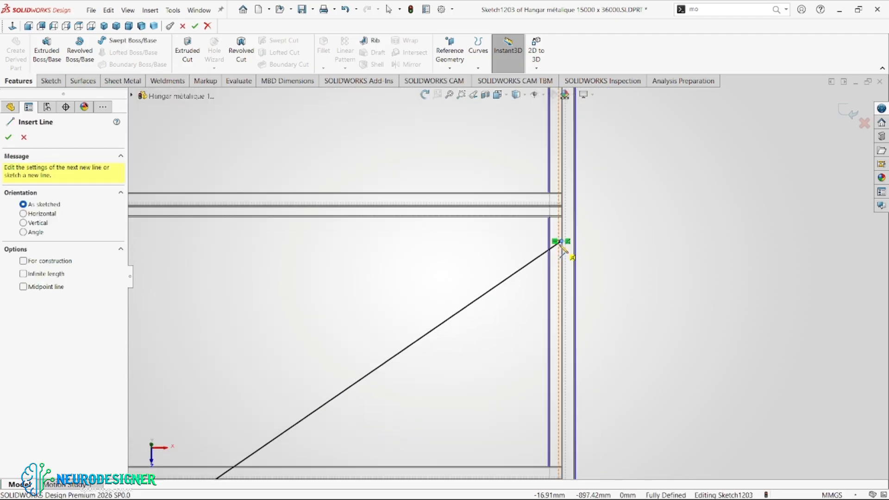
left_click(563, 241)
scroll(532, 259, "up", 3)
scroll(397, 292, "down", 5)
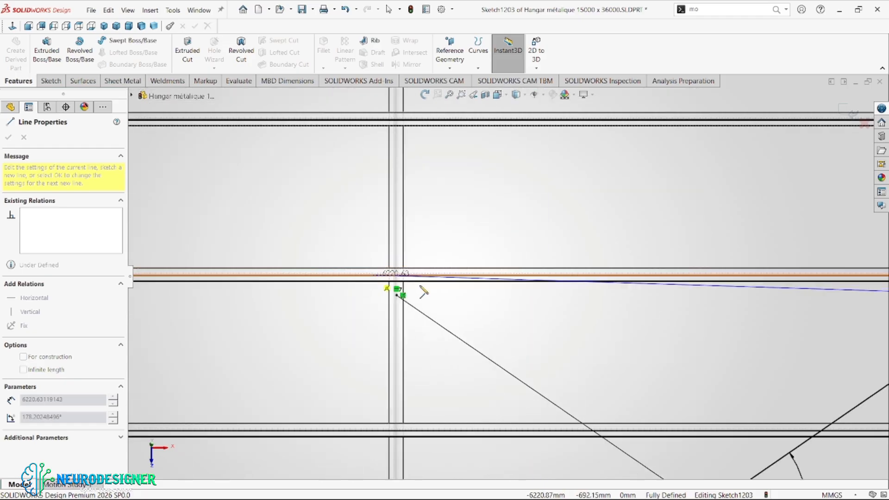
left_click(397, 293)
key("Escape")
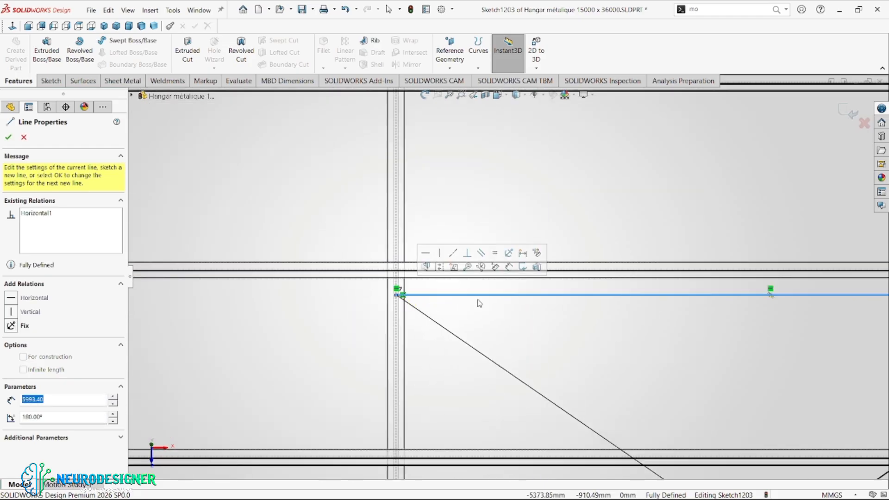
Convert the horizontal line between the diagonals' upper endpoints to construction geometry
left_click(537, 319)
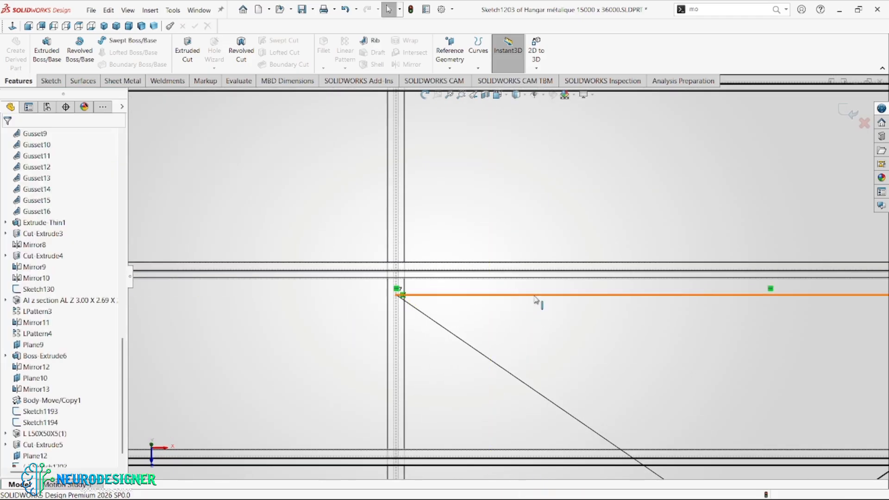
left_click(536, 295)
left_click(575, 267)
scroll(556, 316, "up", 3)
left_click(557, 316)
scroll(560, 324, "up", 3)
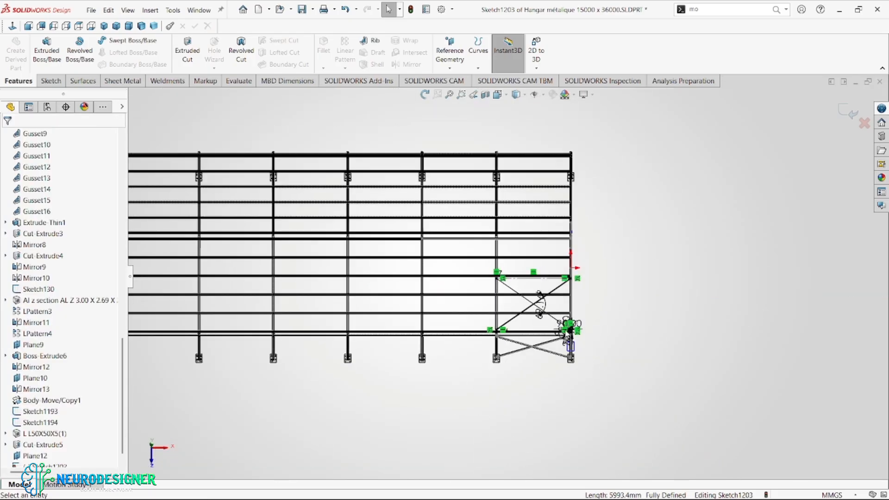
Delete the length dimension of the gusset outline's short slanted edge
scroll(555, 338, "down", 8)
scroll(554, 339, "down", 5)
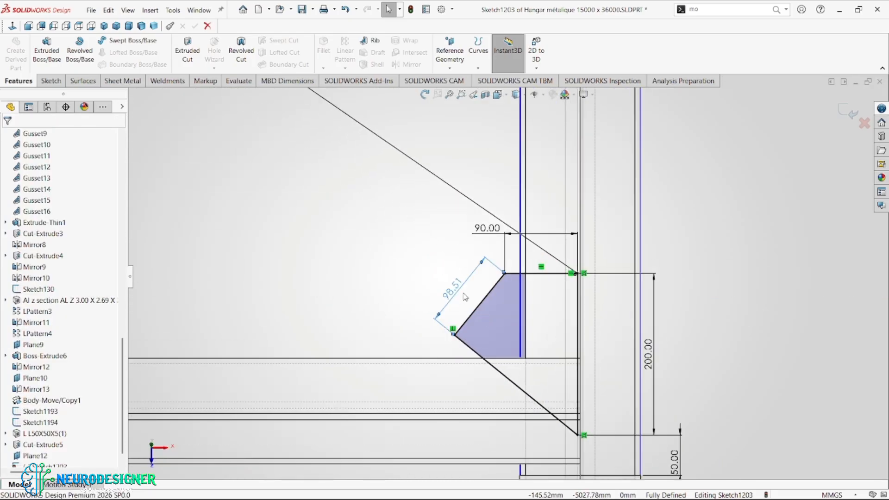
left_click(465, 298)
key("Delete")
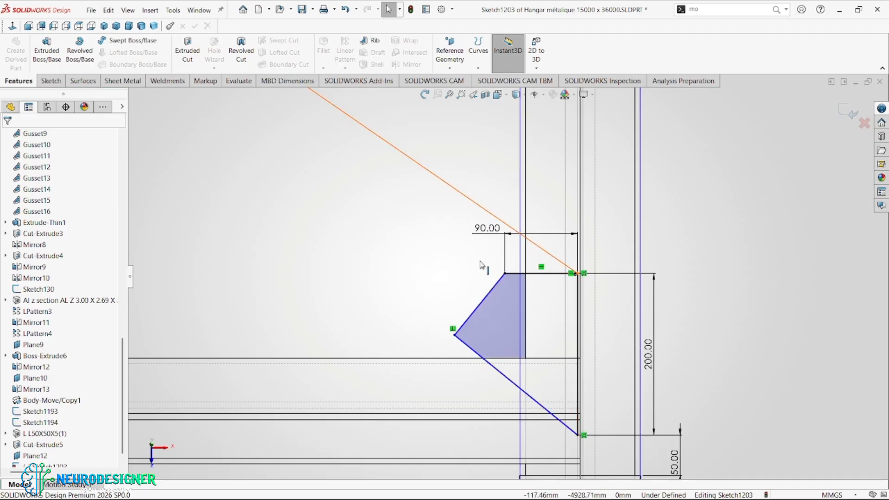
Make the gusset outline's lower slanted edge parallel to the diagonal that starts at the gusset
left_click(479, 359)
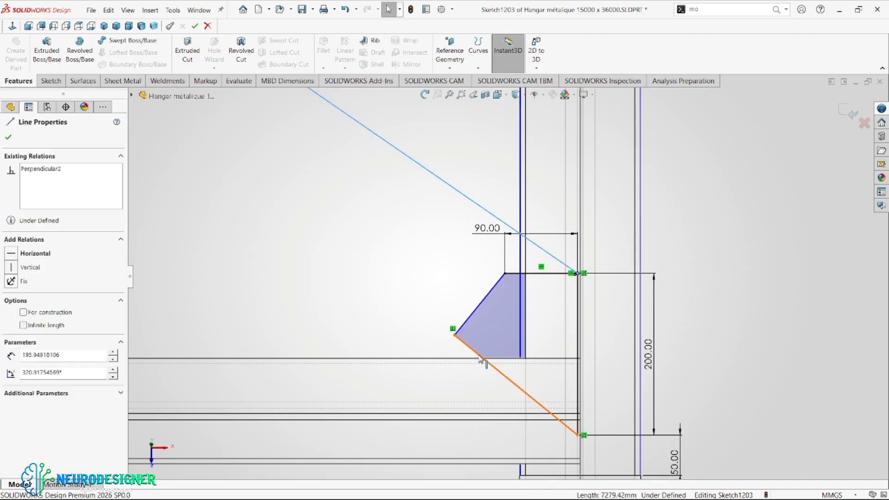
left_click(482, 357, "ctrl")
left_click(565, 315)
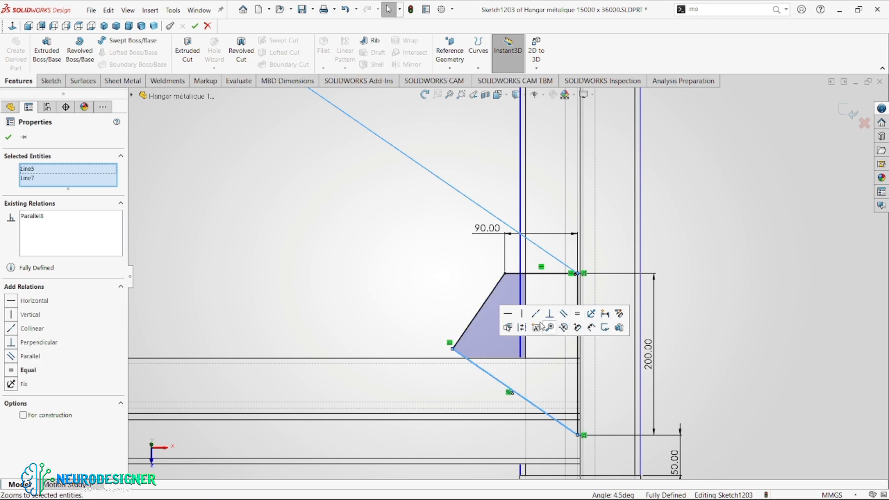
Convert both crossing diagonals and the gusset outline's lower slanted edge to construction geometry
scroll(451, 262, "up", 5)
scroll(455, 257, "up", 2)
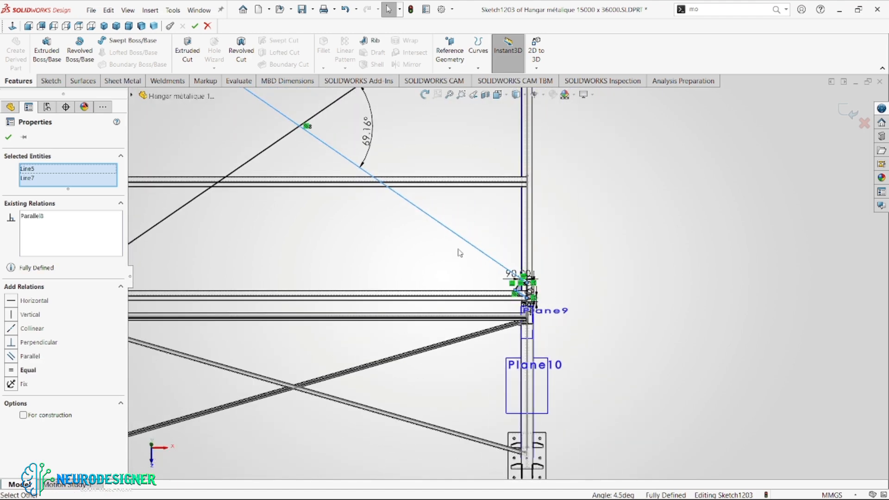
left_click(292, 137, "ctrl")
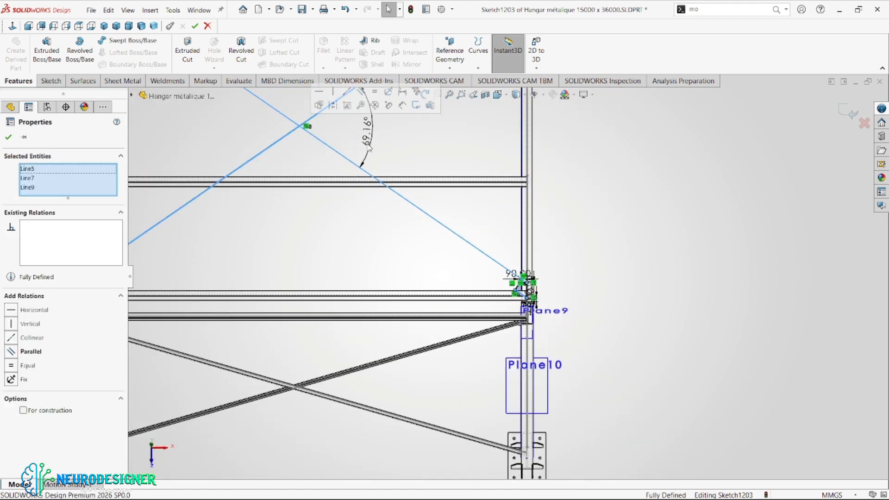
left_click(340, 105)
left_click(370, 200)
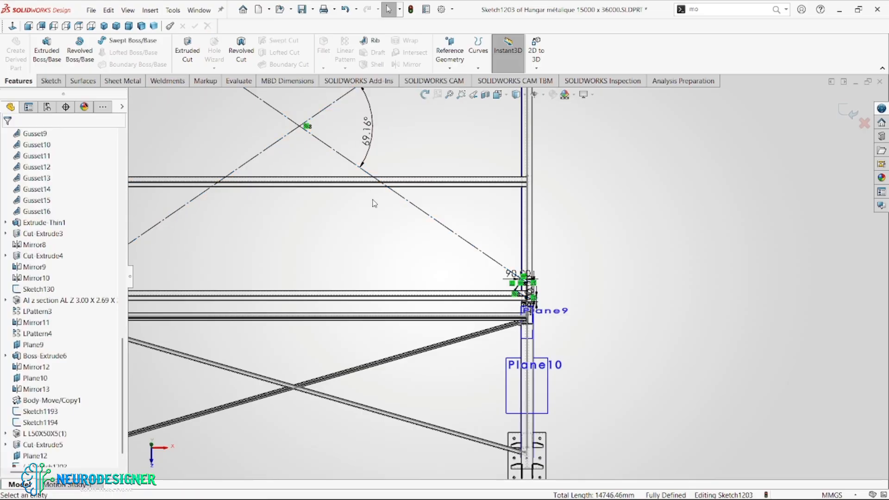
Convert the gusset outline's lower slanted edge from construction geometry back to a solid sketch line
scroll(462, 238, "up", 3)
scroll(528, 324, "down", 5)
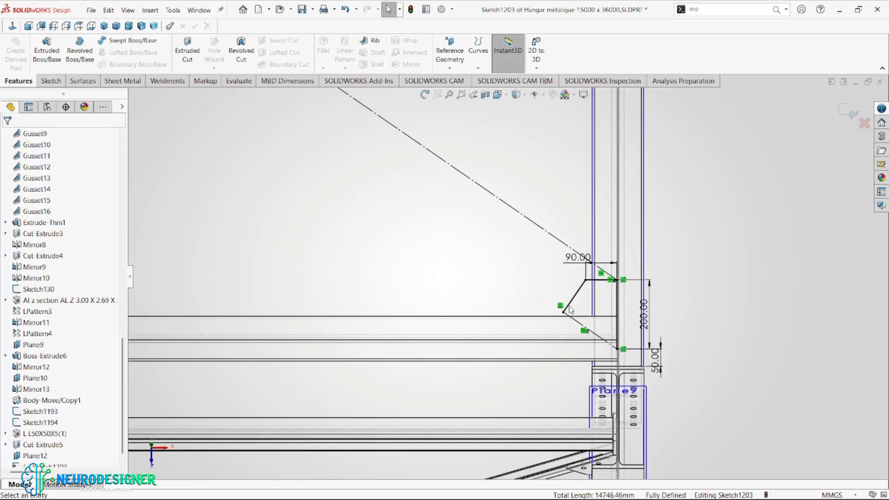
right_click_drag(744, 278, 743, 228)
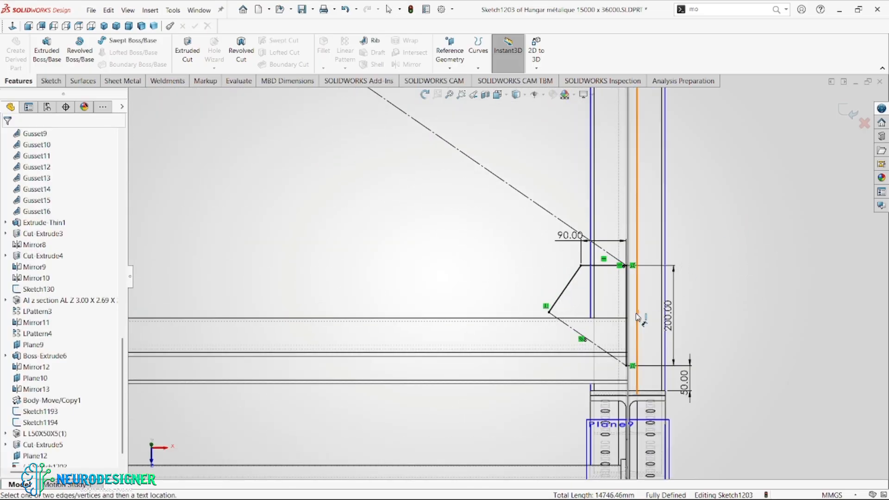
key("Escape")
left_click(586, 339)
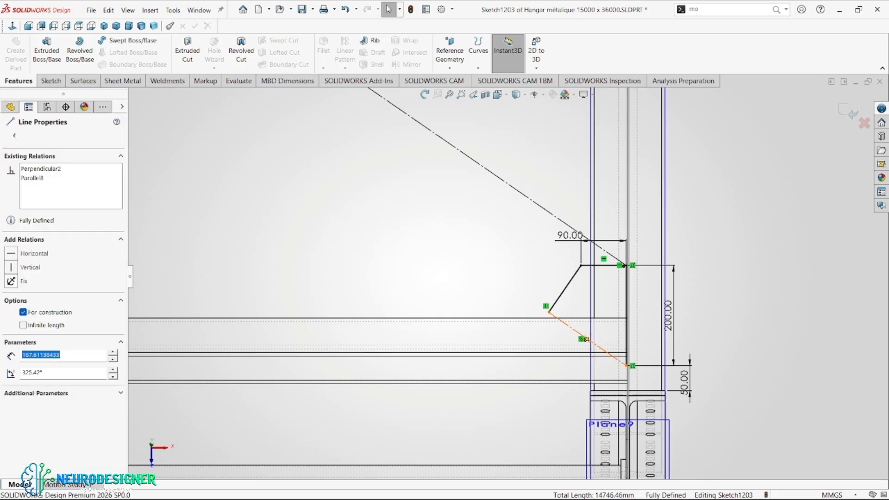
left_click(611, 299)
key("Escape")
Sketch two bolt-hole circles inside the gusset outline above its lower slanted edge, the outer one about 27 mm in diameter
right_click_drag(720, 294, 695, 260)
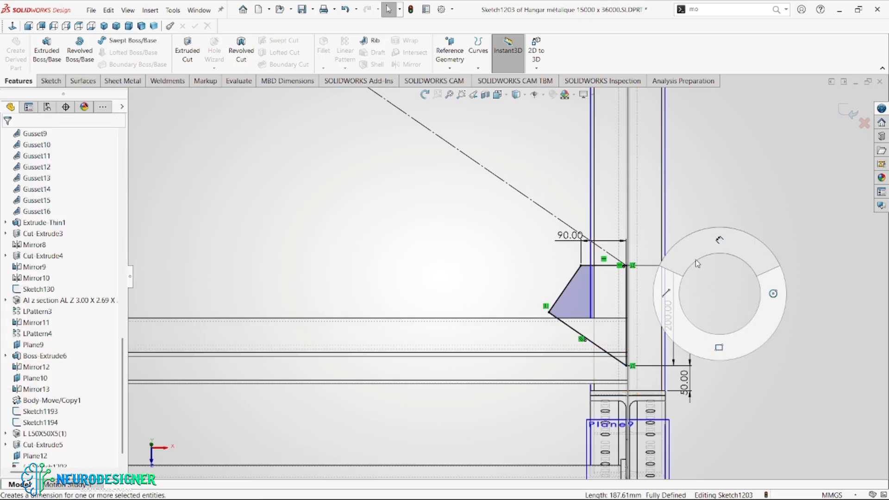
scroll(606, 286, "down", 2)
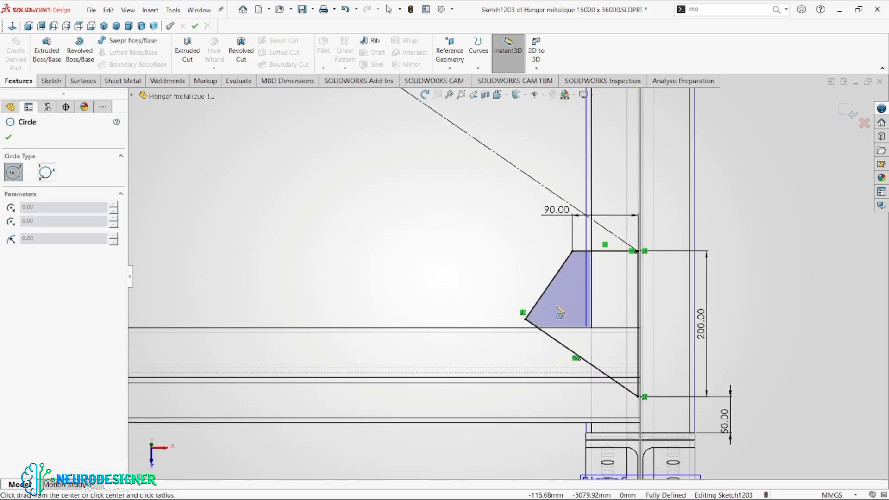
left_click(563, 312)
left_click(575, 315)
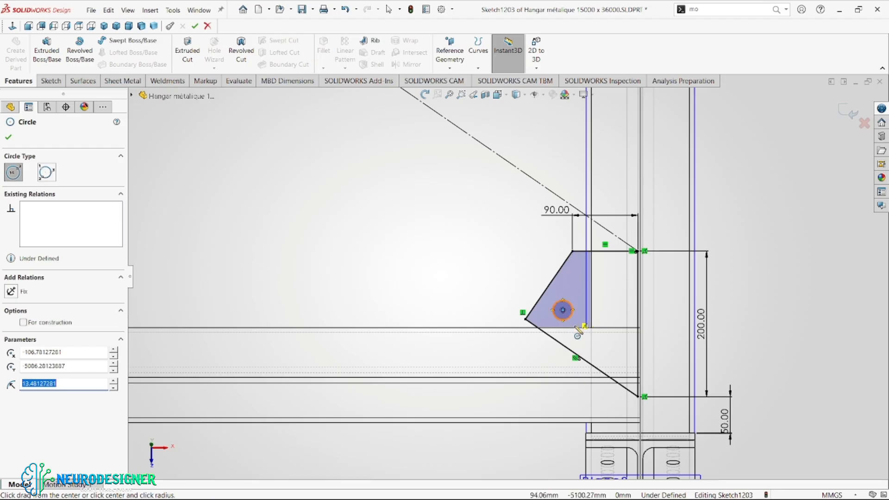
left_click(609, 346)
left_click(617, 351)
key("Escape")
Connect the two bolt-hole circles' centres with a line and convert it to construction geometry
right_click_drag(768, 305, 714, 307)
left_click(609, 345)
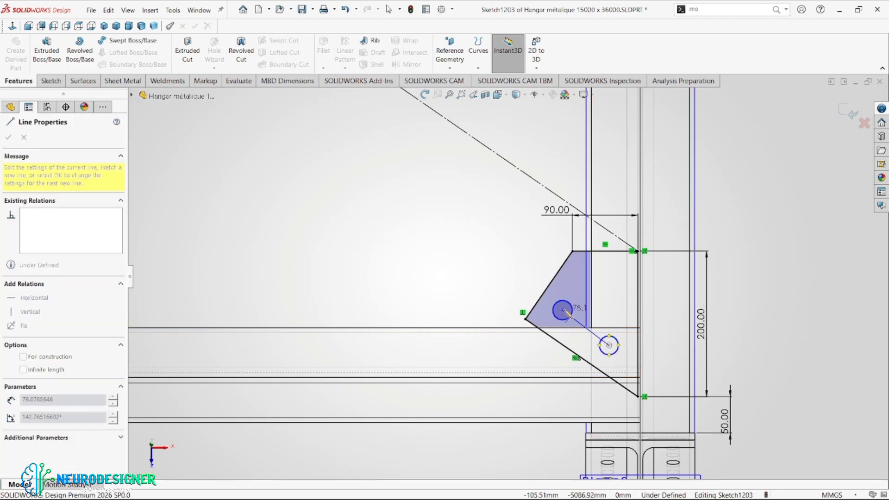
left_click(562, 311)
key("Escape")
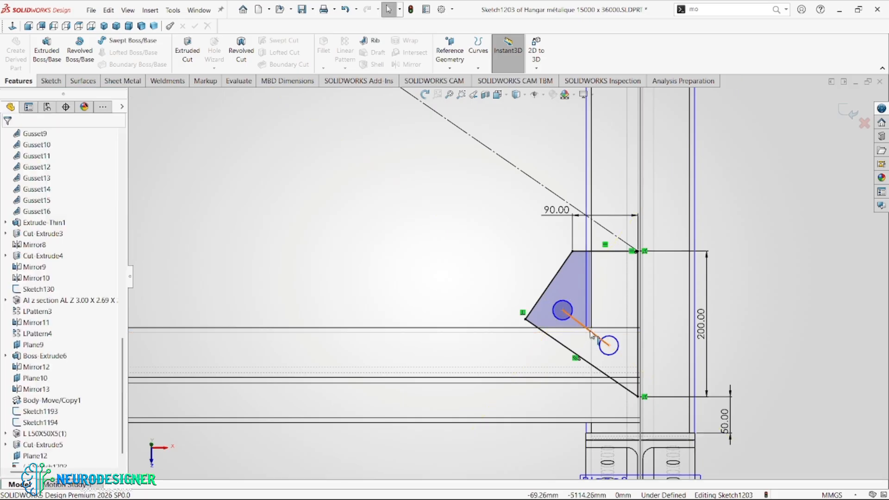
left_click(593, 332)
left_click(633, 304)
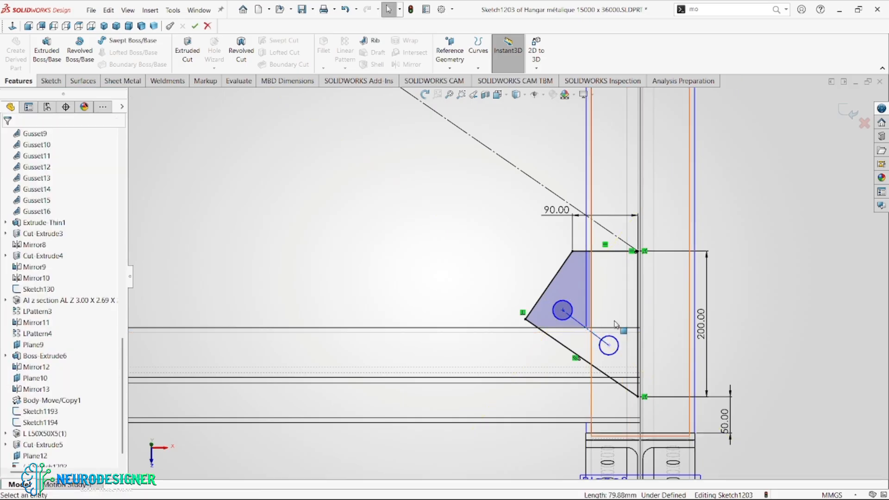
Make the centre-to-centre construction line parallel to the gusset outline's lower slanted edge
left_click(587, 331)
left_click(597, 367, "ctrl")
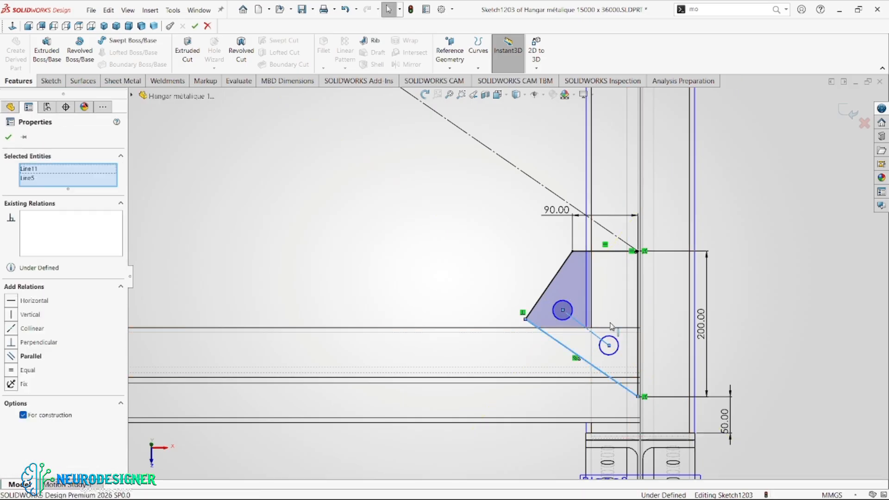
left_click(656, 310)
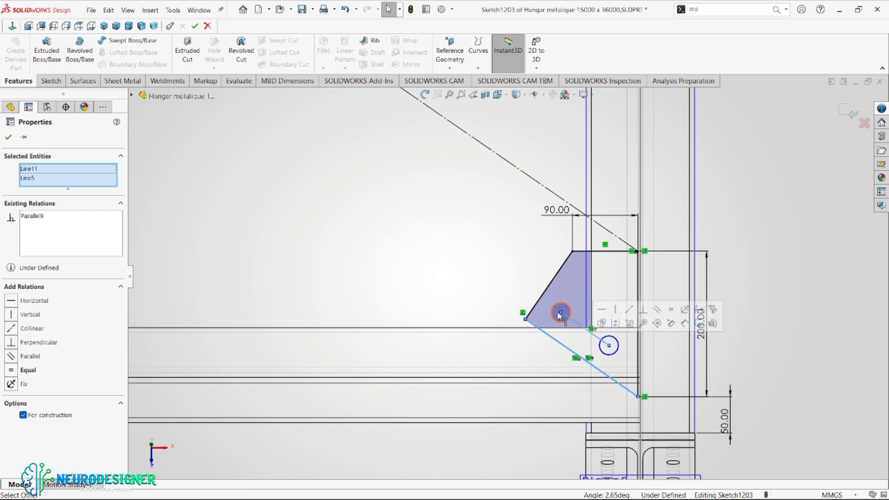
Set the outer bolt hole's diameter to 14 mm and make the two holes equal
left_click(560, 323)
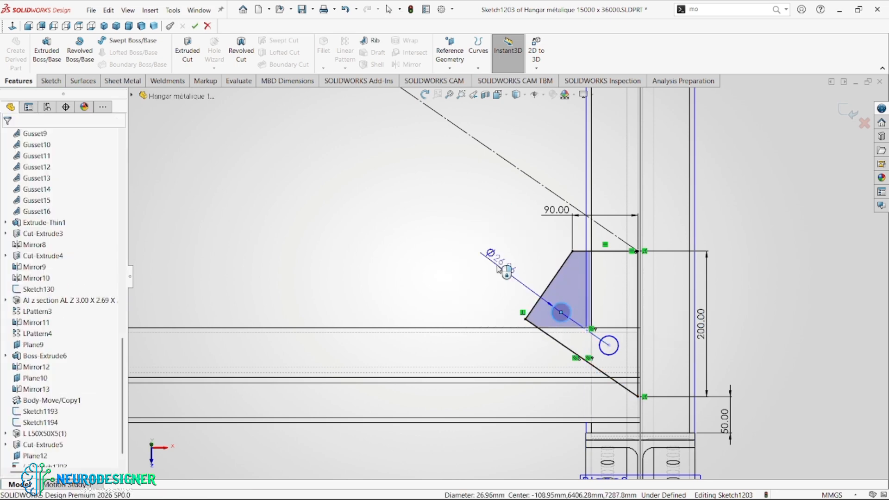
left_click(499, 268)
type("14")
key("Return")
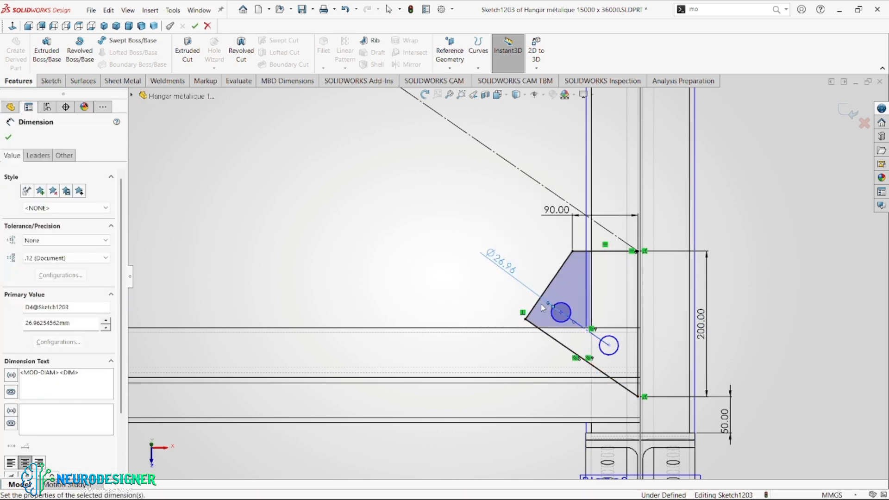
key("Escape")
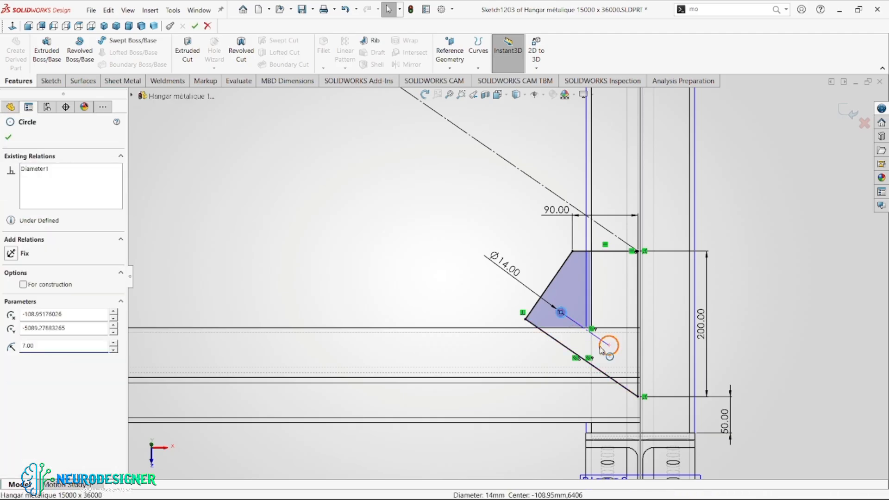
left_click(601, 342, "ctrl")
left_click(671, 305)
Dimension the outer bolt hole's centre 30 mm from the gusset outline's lower slanted edge
scroll(603, 322, "down", 2)
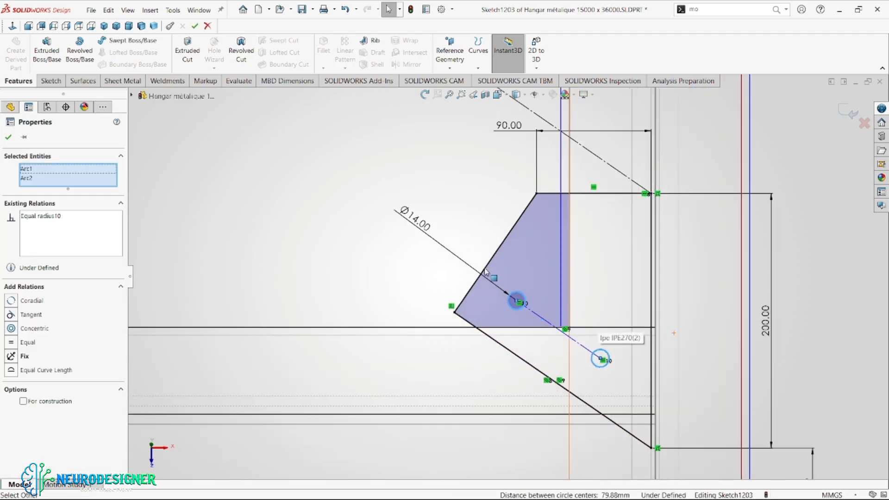
right_click_drag(411, 287, 501, 288)
left_click(511, 310)
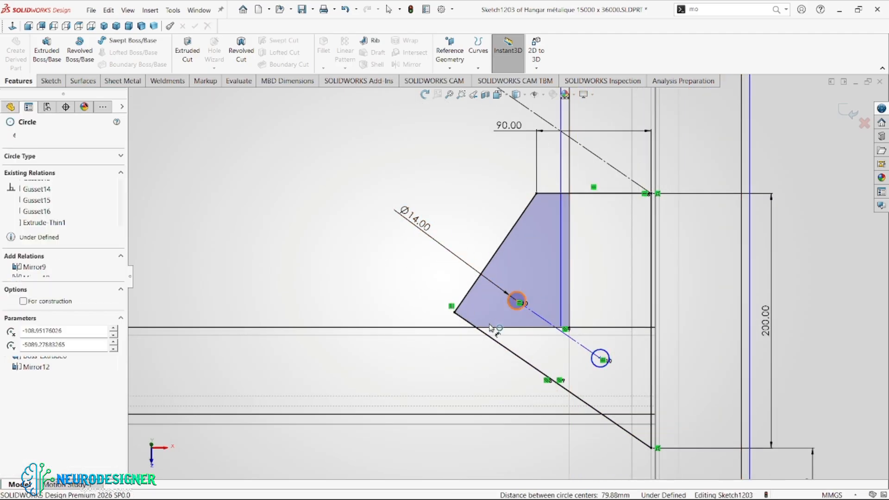
left_click(484, 332)
left_click(418, 266)
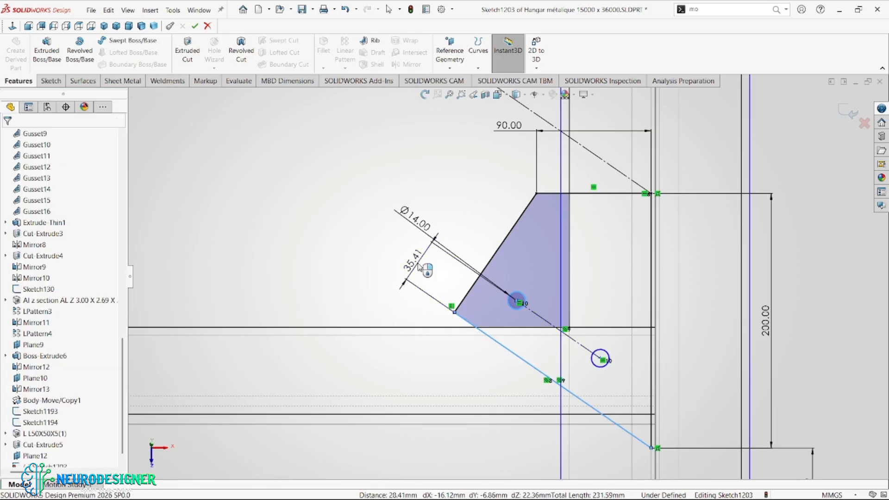
key("Return")
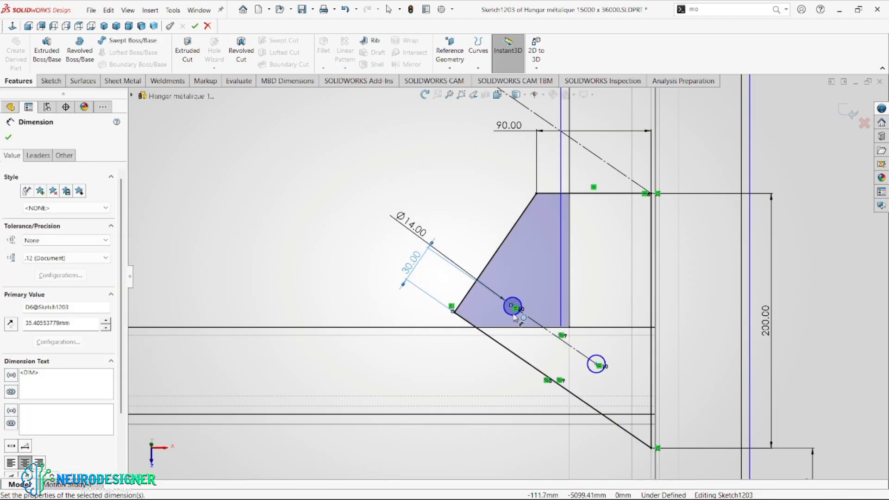
Dimension the outer bolt hole's centre 40 mm from the gusset outline's short slanted edge
left_click(508, 314)
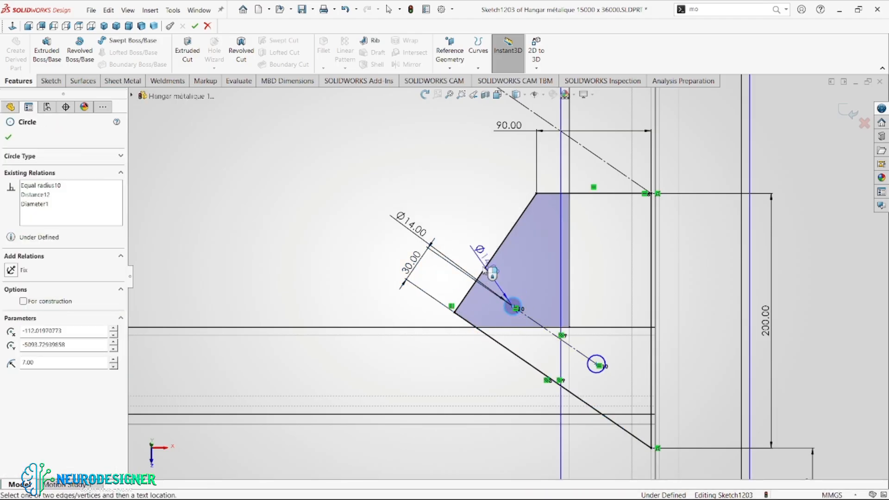
left_click(486, 274)
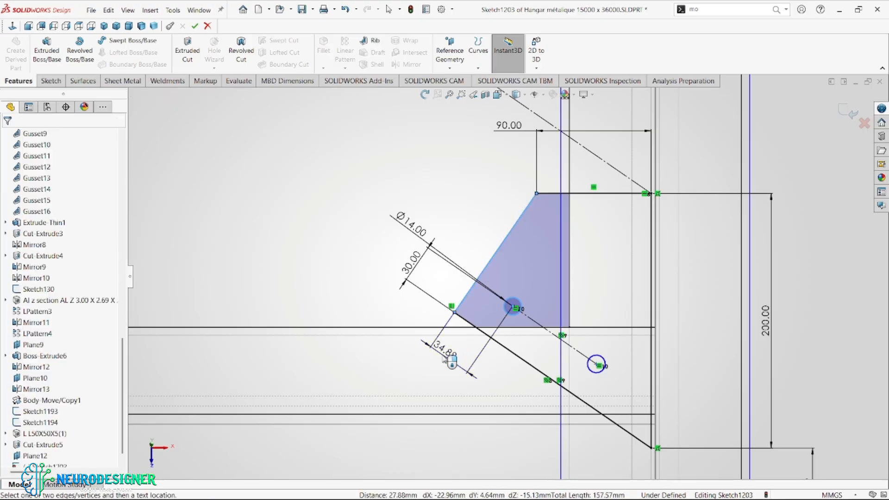
left_click(449, 359)
type("40")
key("Return")
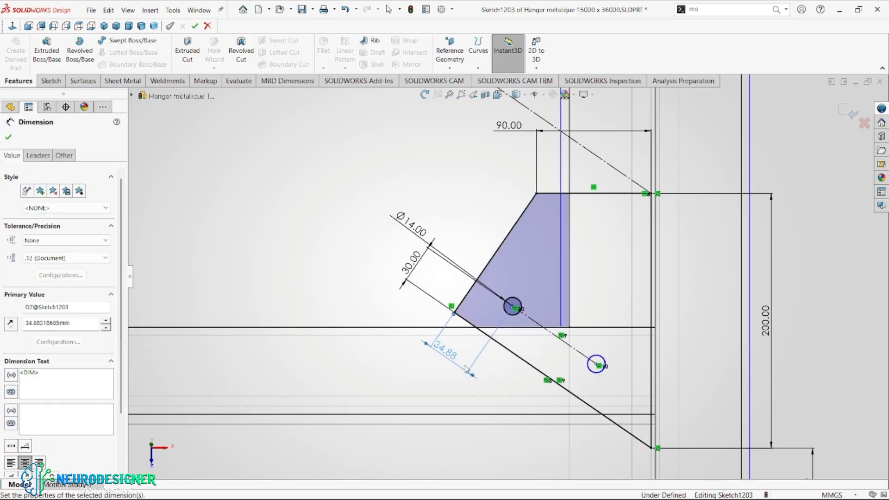
Set the distance between the two bolt-hole centres to 60 mm
left_click(521, 317)
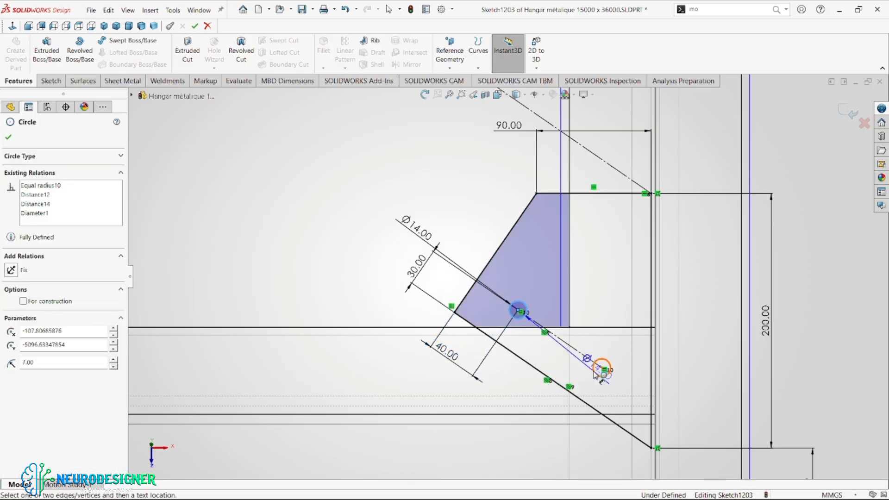
left_click(597, 373)
left_click(518, 399)
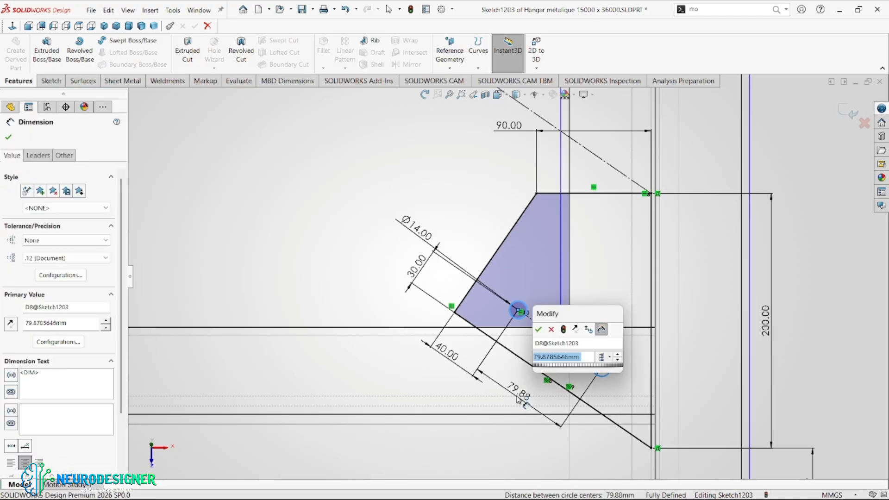
type("60")
key("Return")
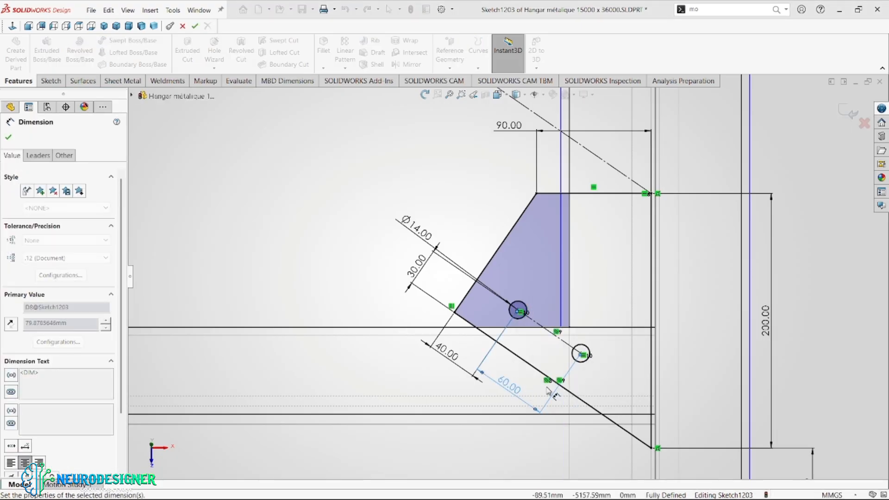
Extrude the gusset profile with its bolt holes from the sketch plane using the Mid Plane end condition, without merging the result
scroll(593, 375, "up", 5)
scroll(509, 273, "up", 5)
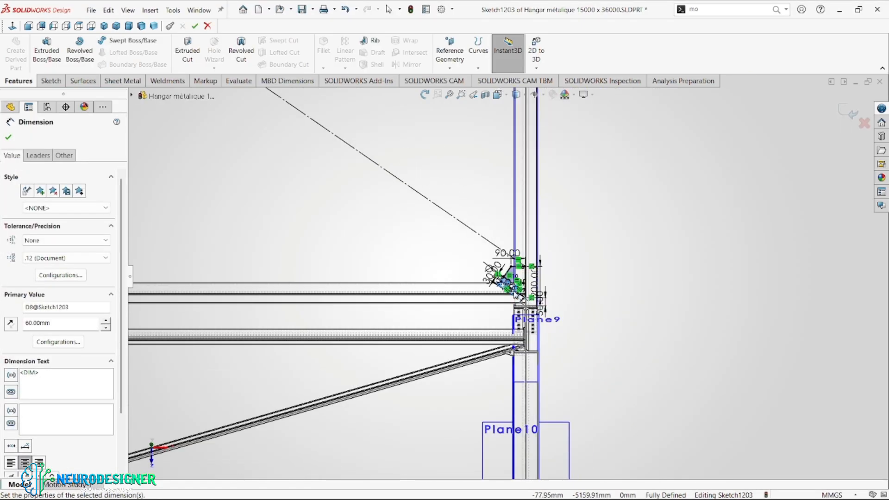
middle_click_drag(490, 230, 714, 285)
mouse_move(498, 282)
middle_mouse_down()
mouse_move(523, 292)
mouse_move(491, 278)
mouse_move(493, 259)
mouse_move(472, 273)
middle_mouse_up()
scroll(494, 259, "down", 5)
scroll(486, 278, "up", 8)
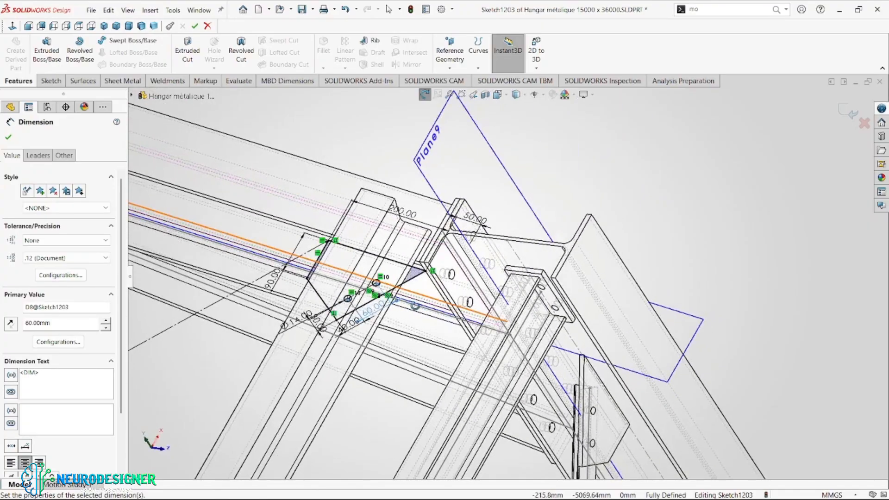
scroll(487, 278, "up", 5)
mouse_move(486, 278)
middle_mouse_down()
mouse_move(382, 312)
mouse_move(495, 277)
mouse_move(463, 210)
middle_mouse_up()
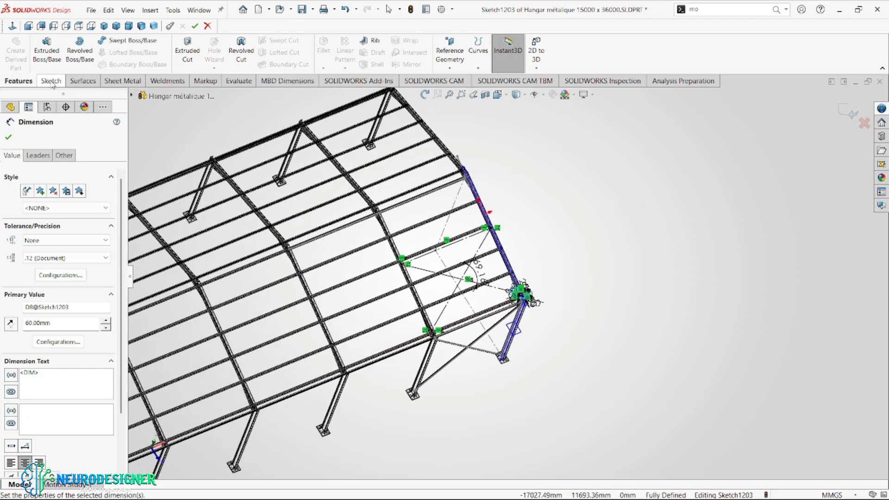
left_click(49, 58)
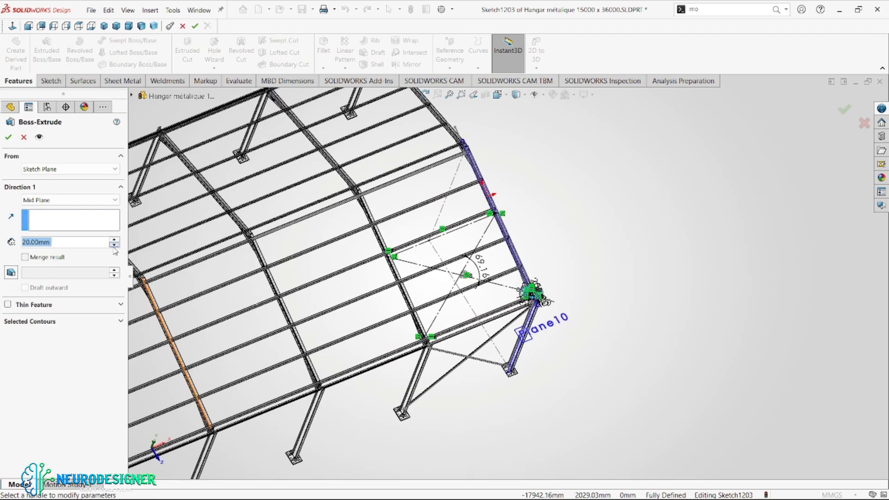
left_click(7, 138)
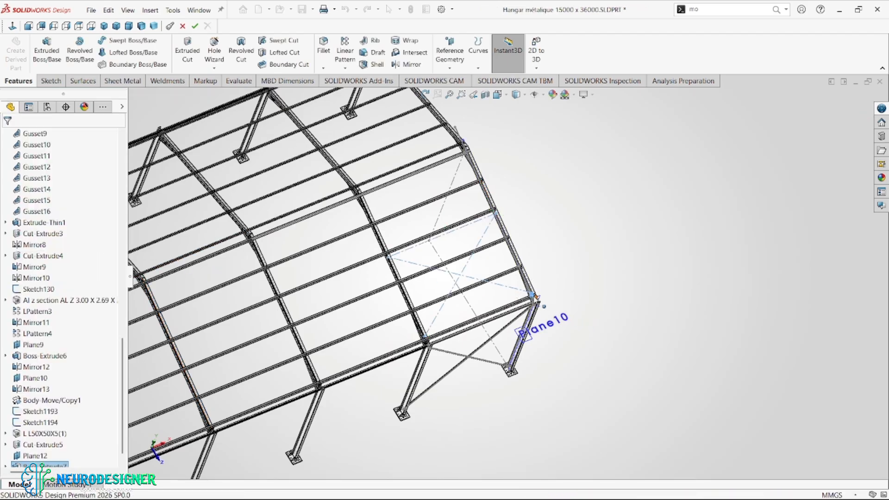
Display the model as shaded with edges and inspect the new gusset at the rafter corner
scroll(532, 297, "down", 4)
scroll(532, 298, "down", 4)
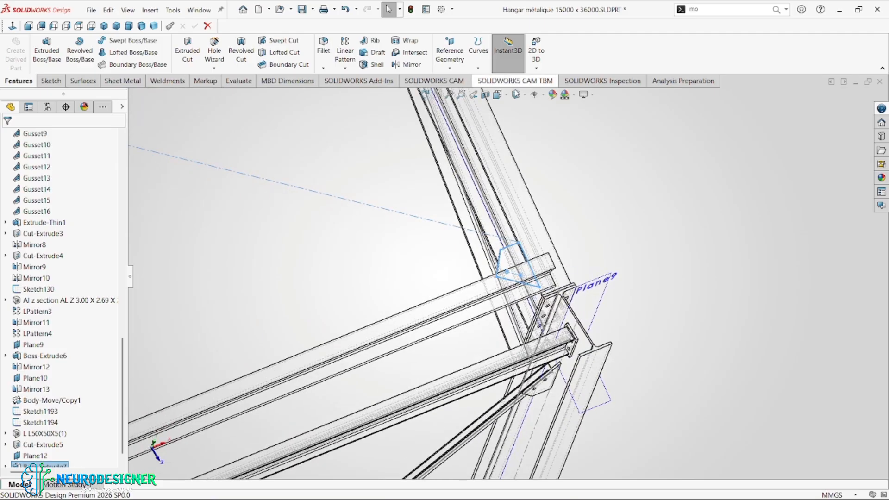
left_click(517, 109)
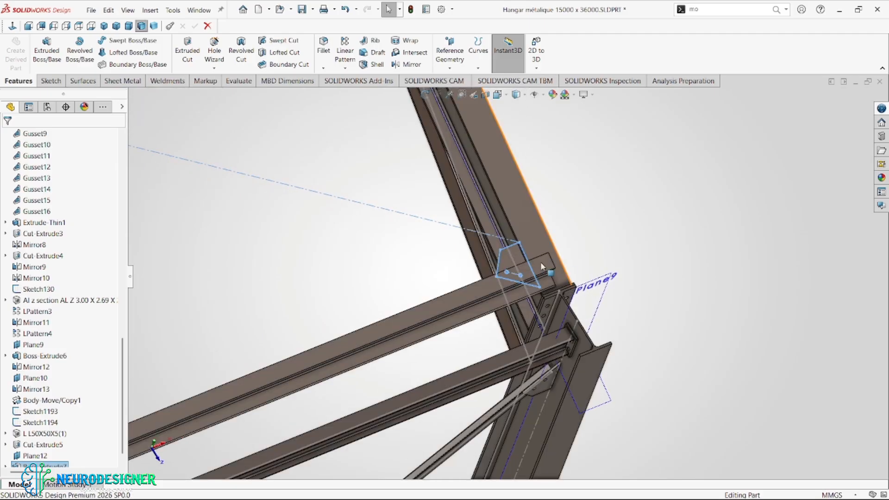
scroll(514, 259, "down", 6)
scroll(514, 273, "up", 8)
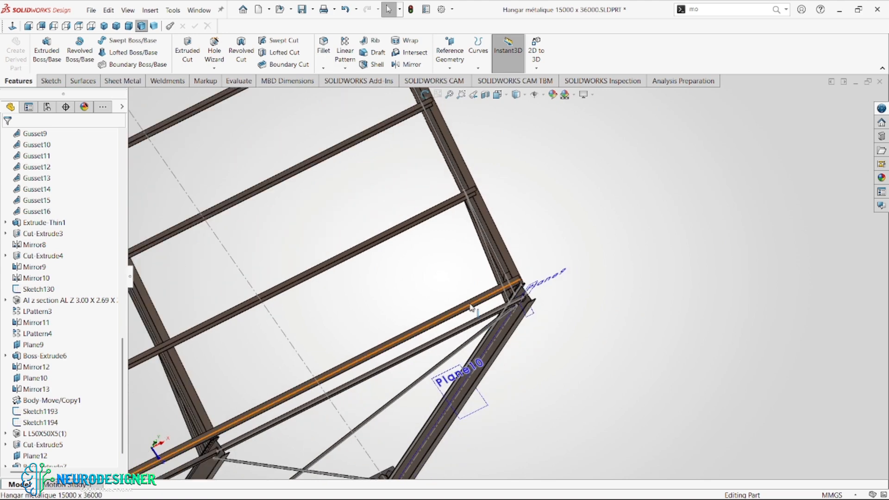
Mirror the new rafter-corner gusset body about Plane4 onto the opposite rafter of the end bay
scroll(448, 304, "up", 2)
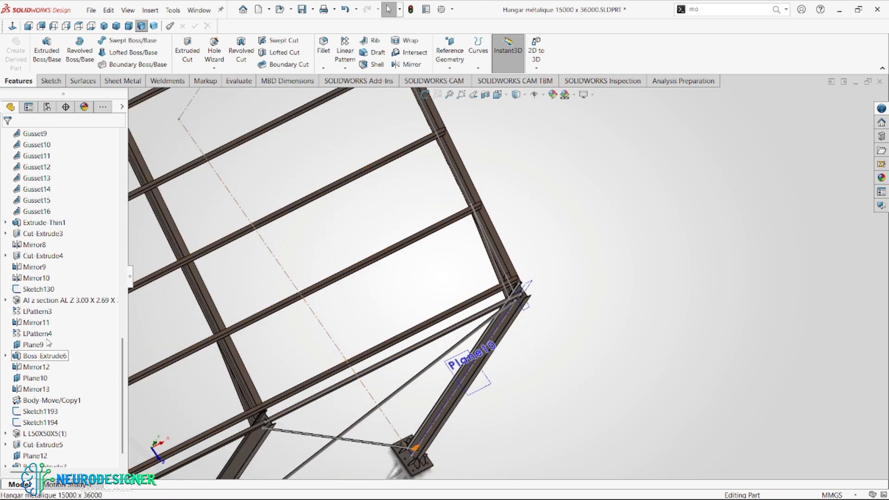
scroll(44, 314, "up", 6)
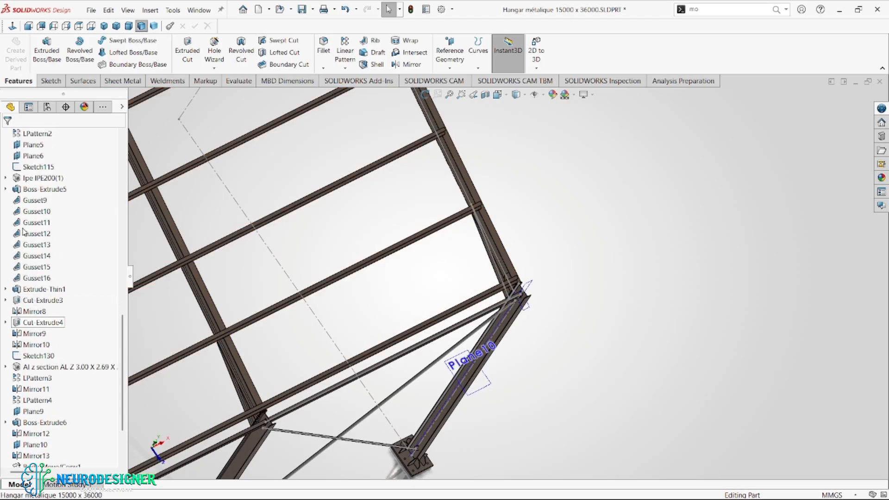
left_click(41, 201)
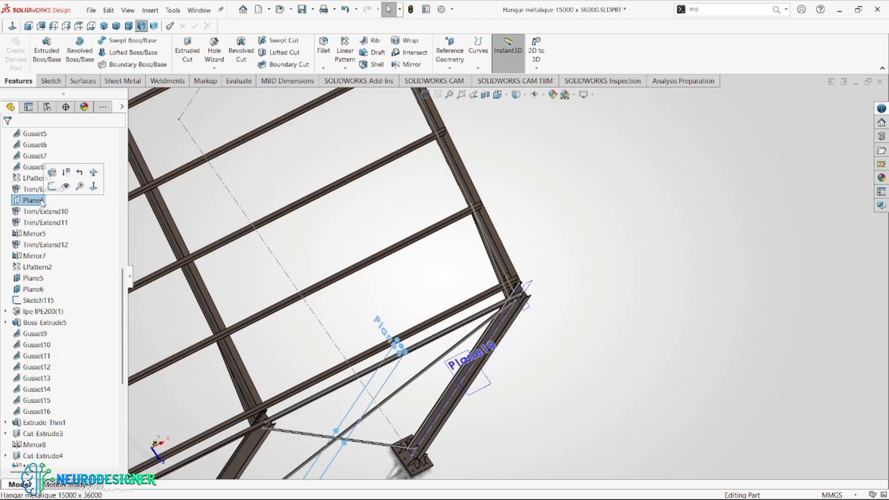
left_click(422, 69)
scroll(497, 231, "down", 5)
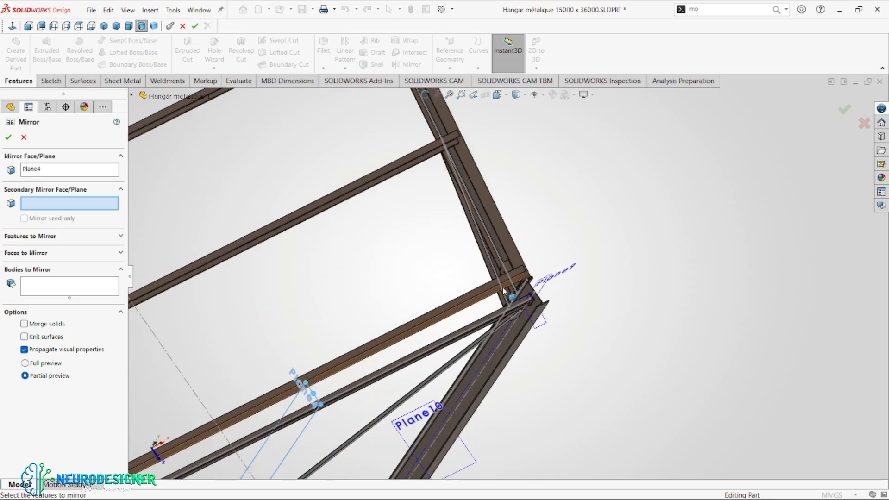
left_click(43, 283)
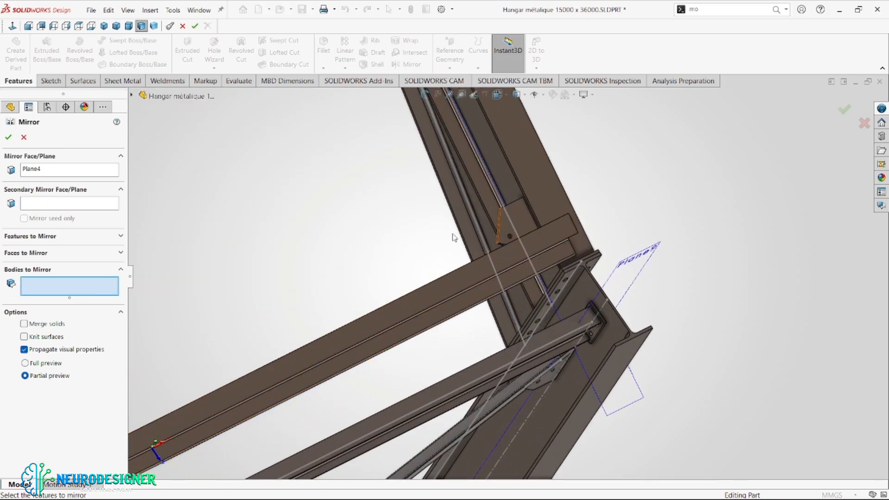
left_click(515, 231)
scroll(453, 264, "up", 6)
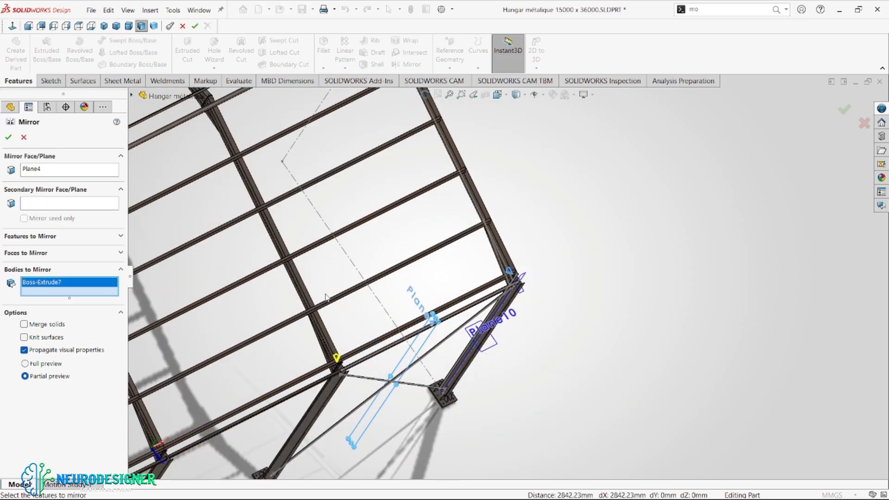
left_click(9, 138)
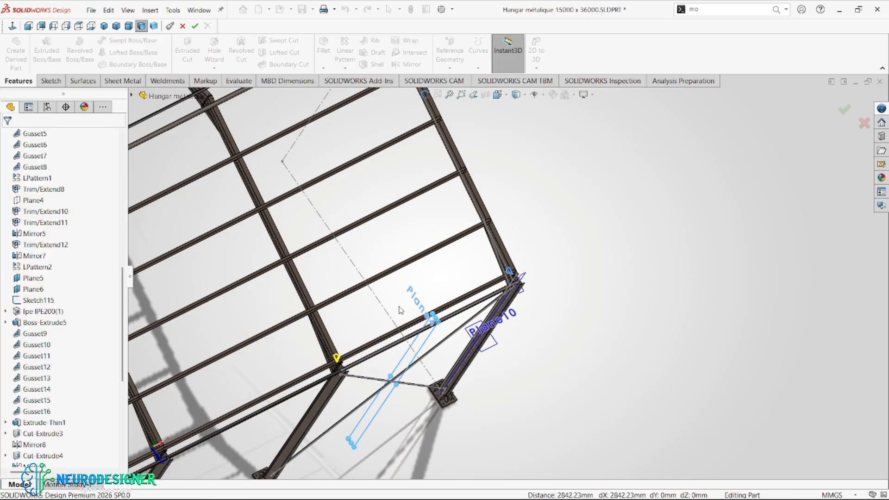
Begin a linear pattern that uses the end rafter's long edge as Direction 1
scroll(358, 351, "down", 5)
scroll(354, 345, "up", 6)
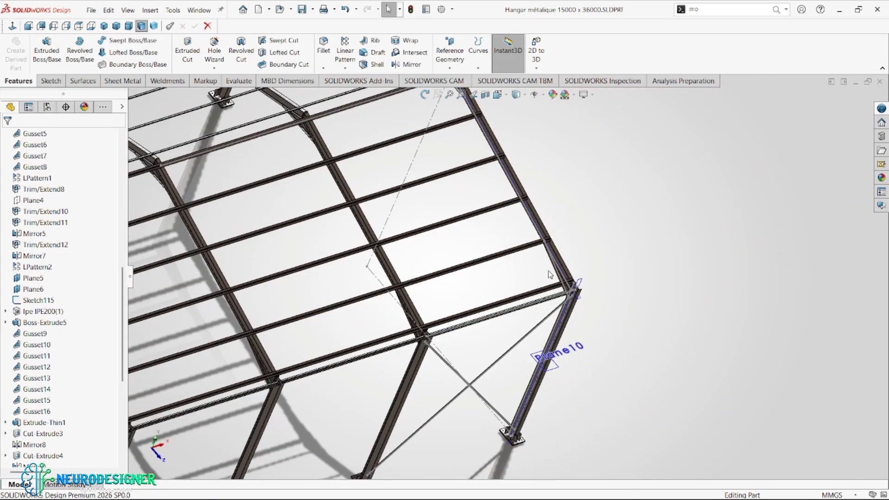
scroll(548, 272, "up", 2)
scroll(506, 190, "down", 1)
scroll(500, 189, "down", 6)
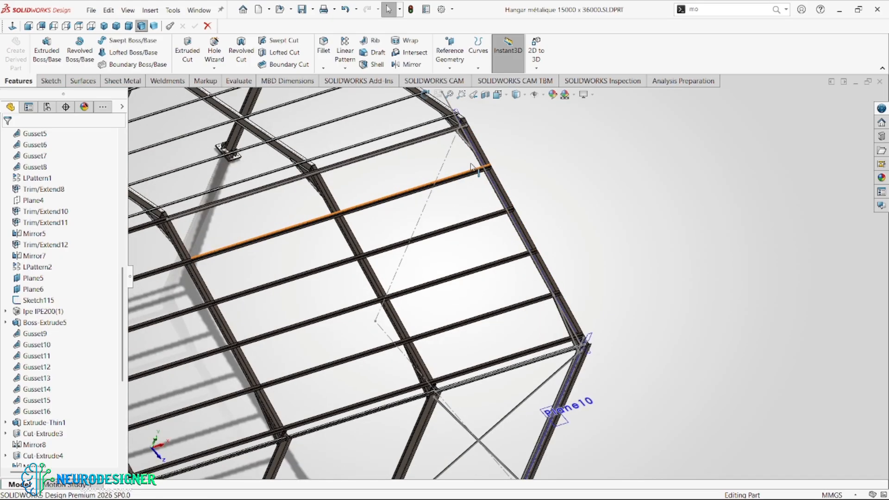
scroll(616, 372, "down", 1)
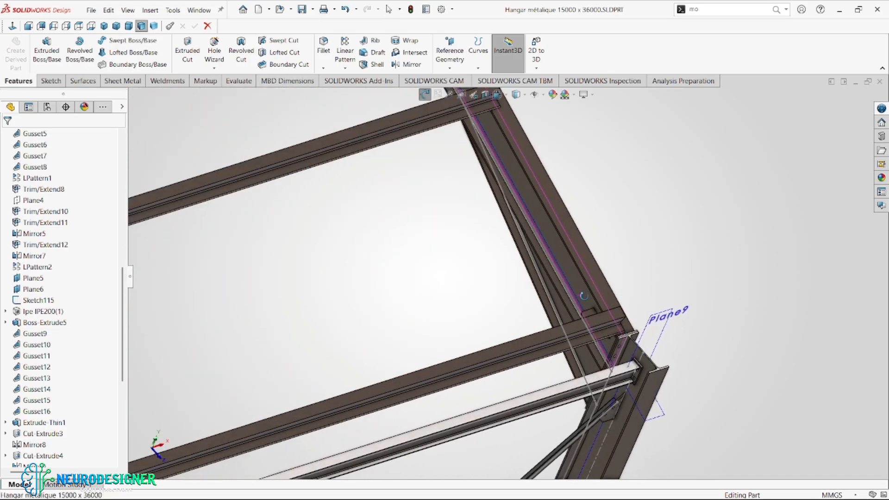
mouse_move(616, 372)
middle_mouse_down()
mouse_move(250, 320)
mouse_move(298, 316)
middle_mouse_up()
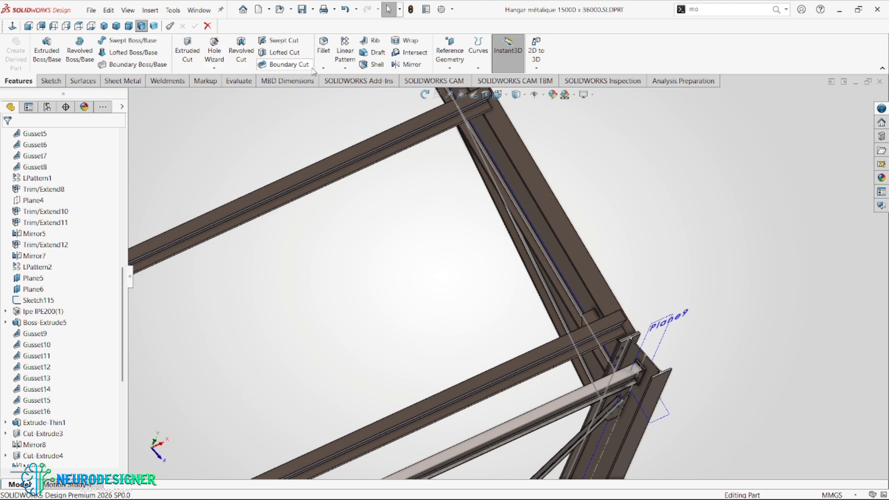
left_click(345, 68)
left_click(366, 81)
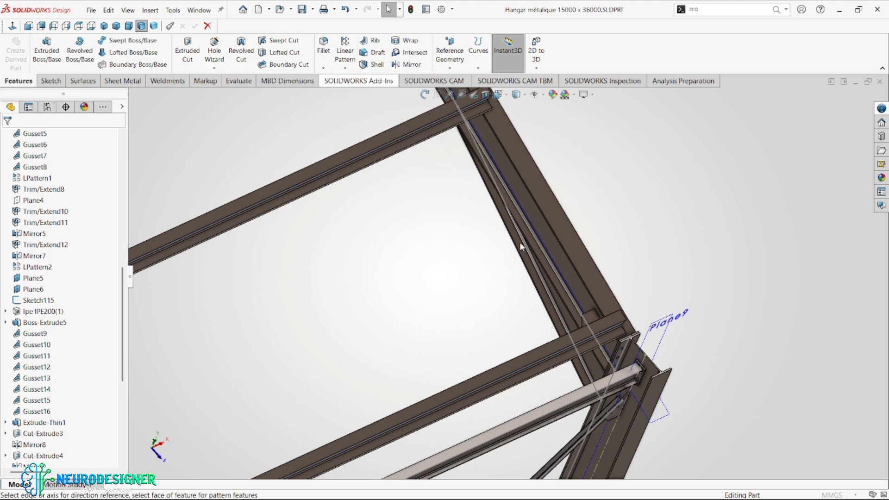
left_click(570, 261)
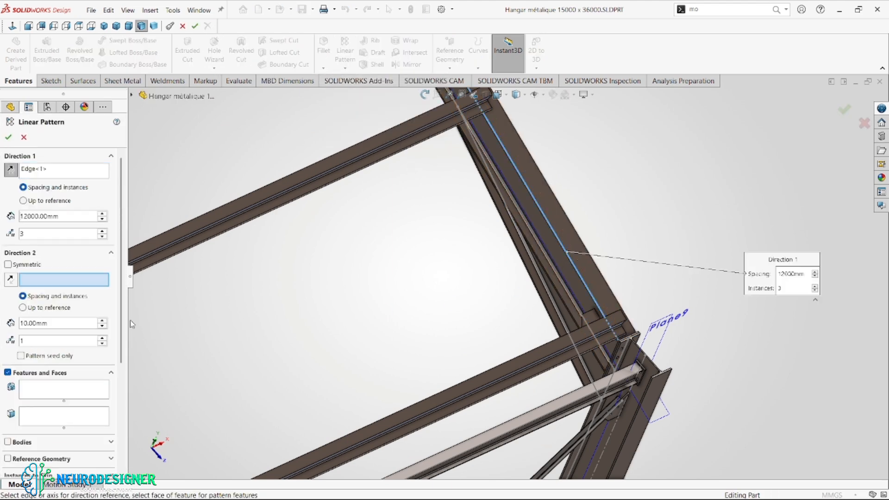
Pattern bodies instead of features, choosing the extruded corner gusset and its mirrored copy as the bodies
left_click(9, 442)
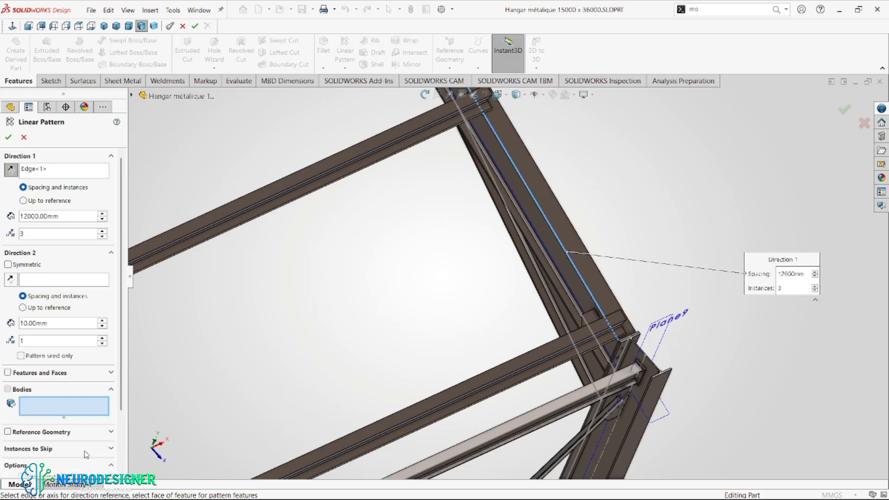
left_click(584, 322)
scroll(435, 395, "up", 3)
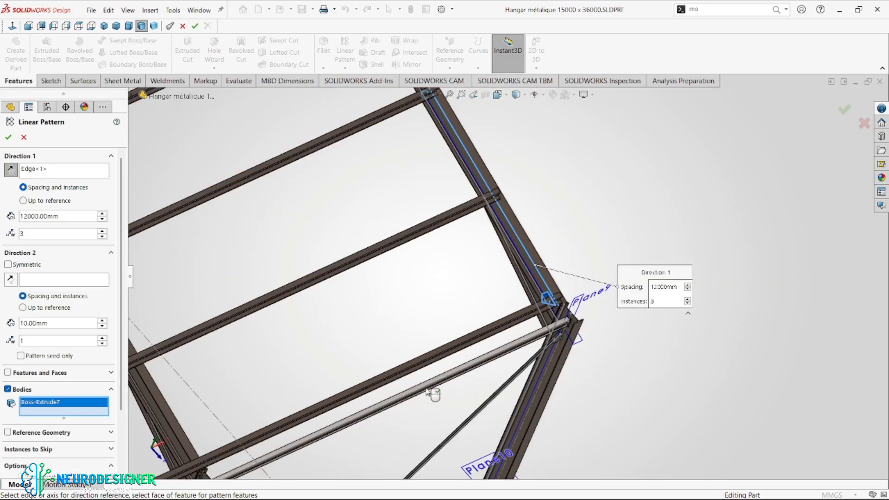
scroll(214, 437, "down", 5)
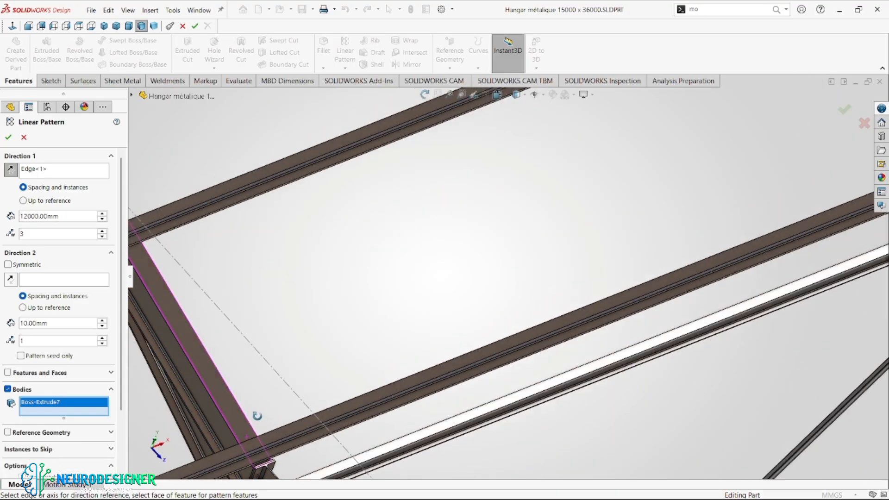
scroll(227, 429, "down", 3)
scroll(227, 428, "down", 8)
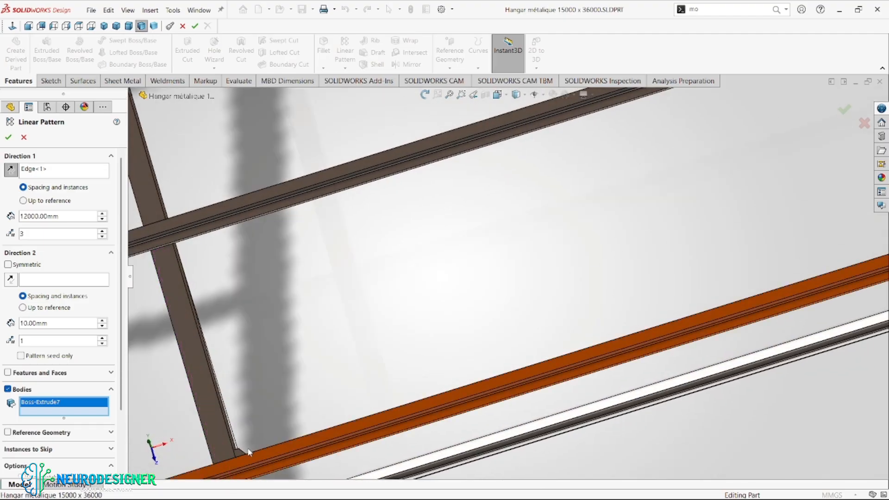
left_click(283, 425)
scroll(437, 313, "up", 8)
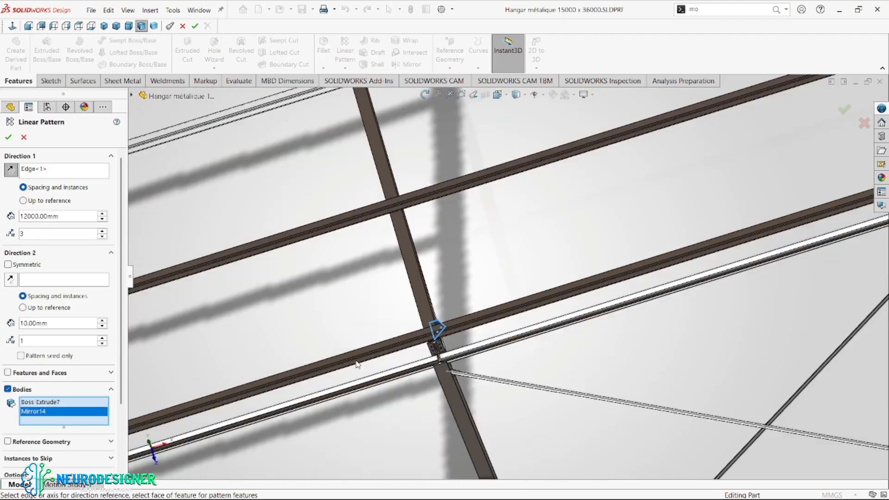
Pattern the two gusset plate bodies linearly along the selected rafter edge with 3690 mm spacing and 2 instances
scroll(625, 218, "down", 4)
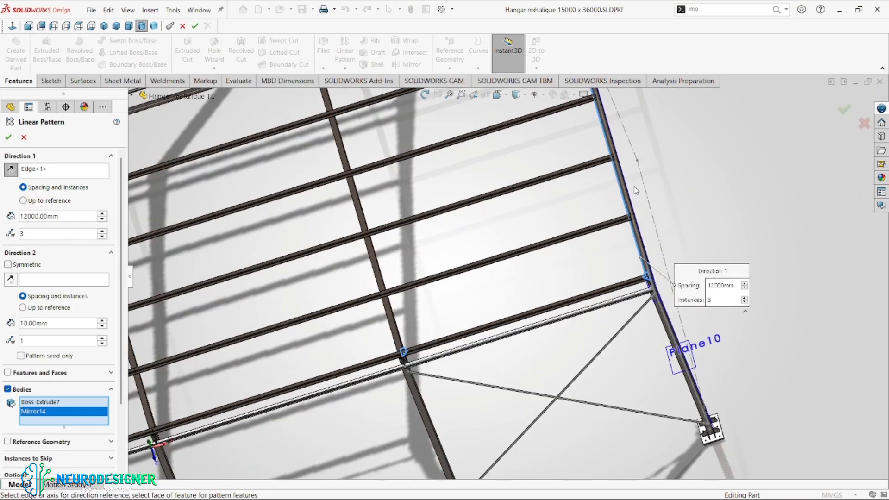
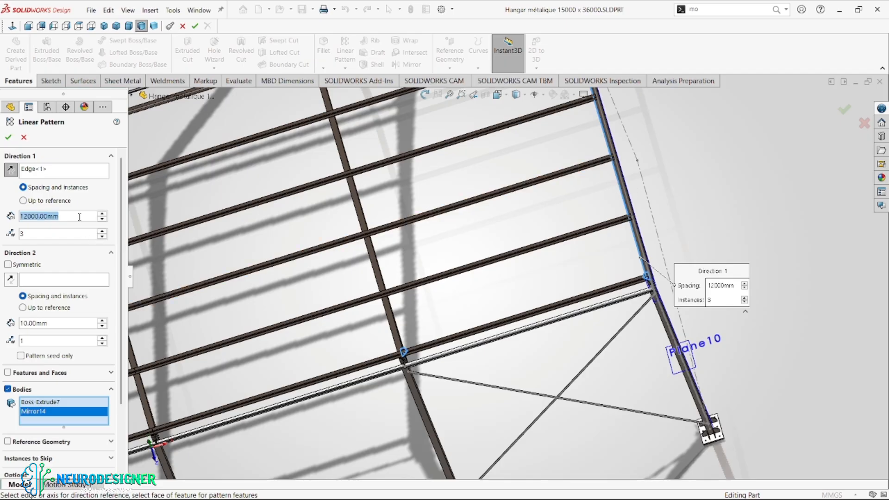
type("3")
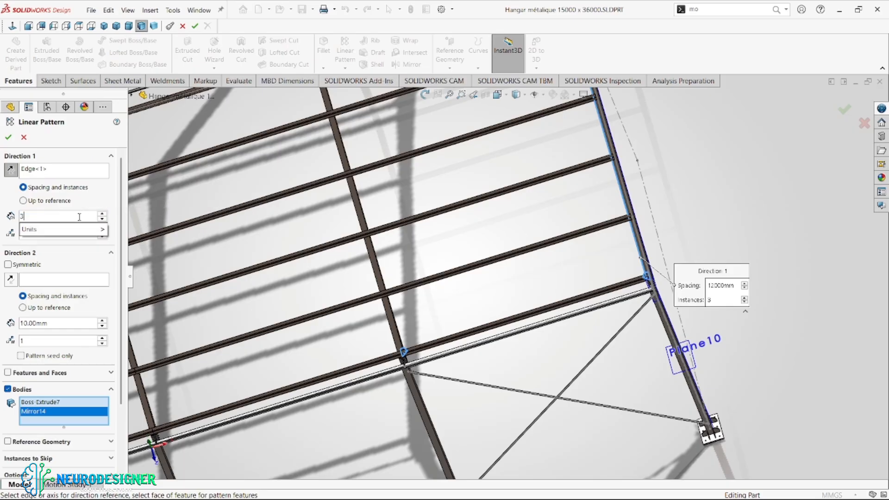
type("690")
key("Return")
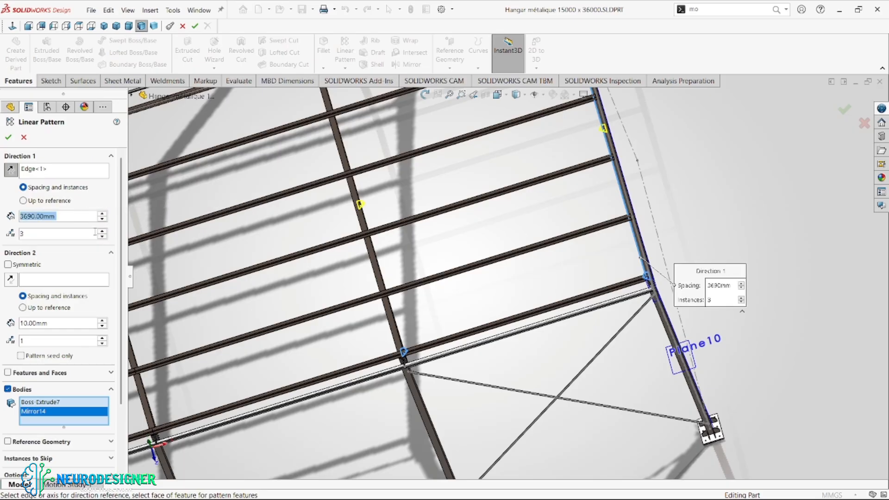
middle_click_drag(634, 162, 673, 166)
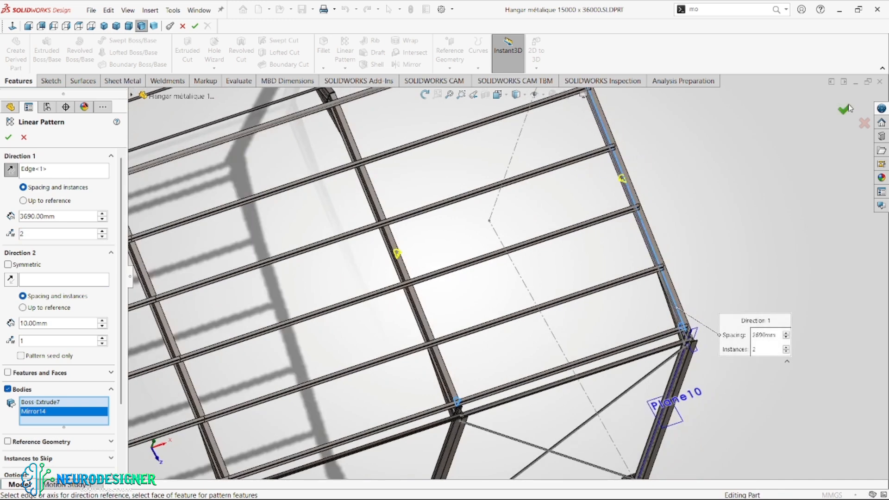
key("Return")
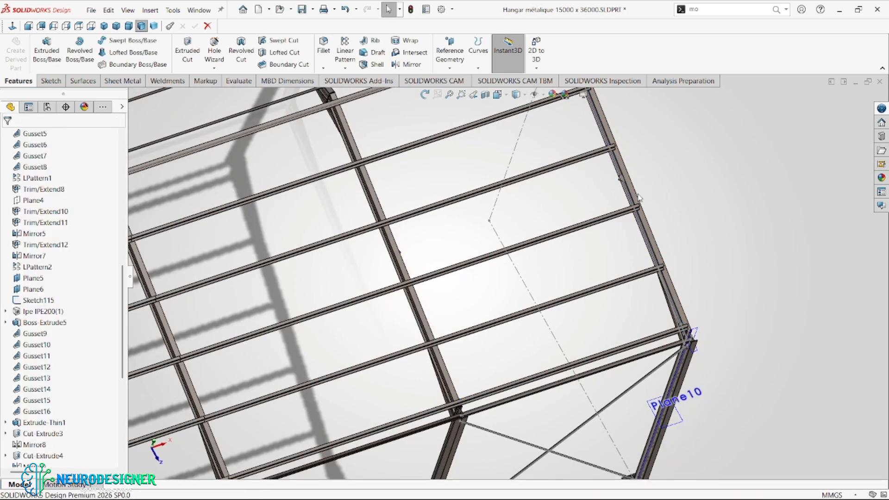
Rotate the two patterned gusset plates on the facing rafters 180° about the X axis using Move/Copy Bodies
scroll(621, 193, "down", 3)
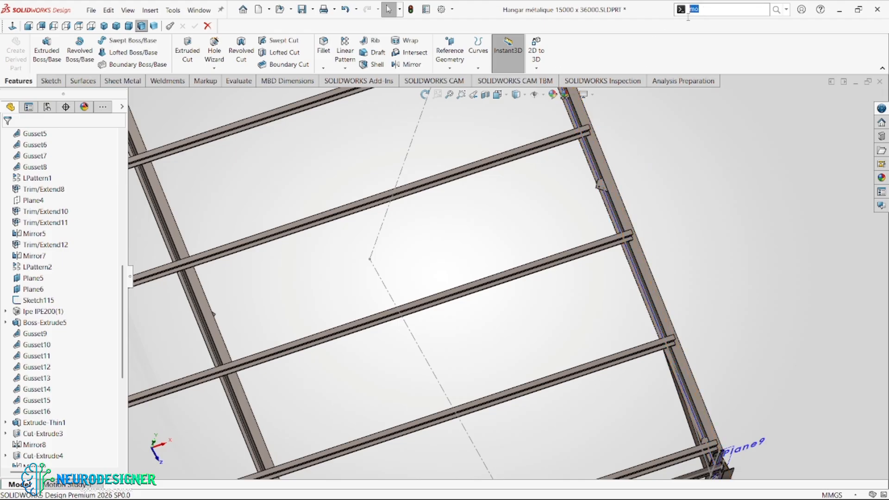
type("mo")
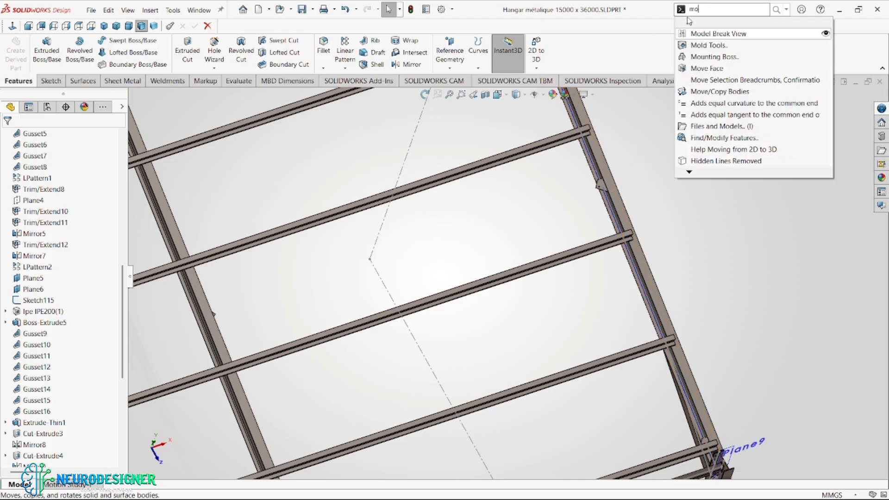
left_click(722, 91)
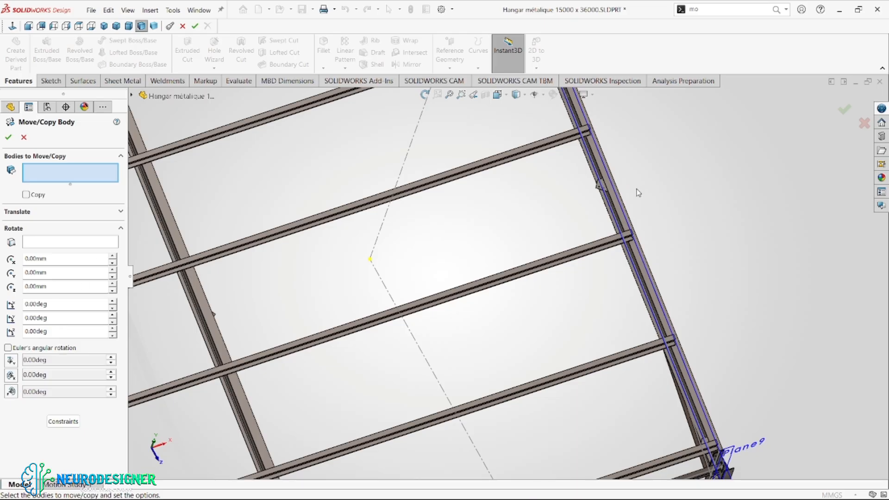
left_click(602, 191)
scroll(283, 313, "down", 3)
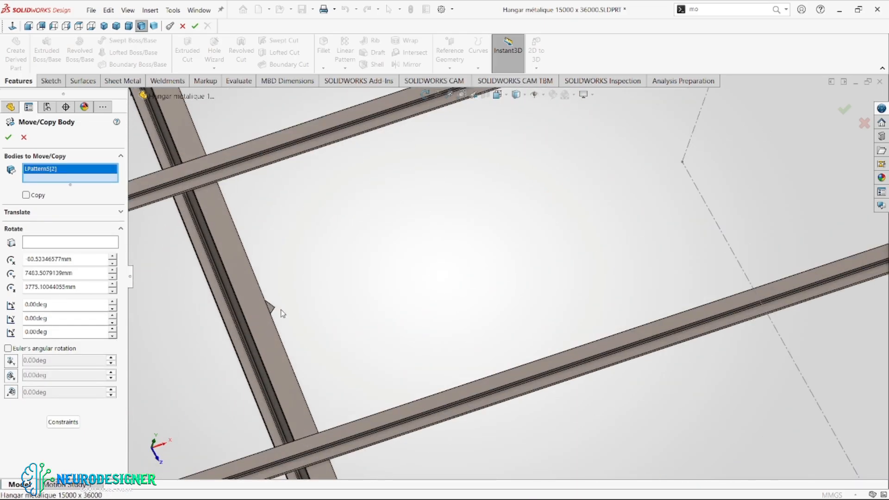
left_click(271, 311)
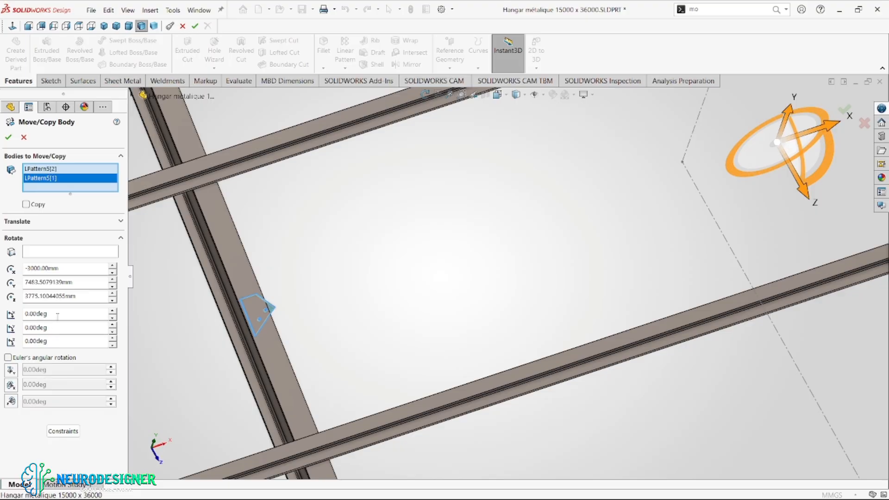
scroll(481, 309, "up", 6)
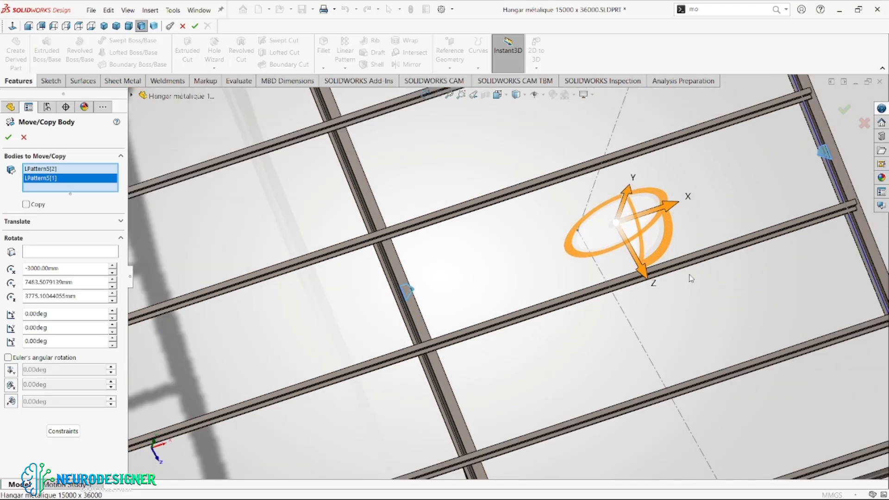
scroll(695, 271, "down", 1)
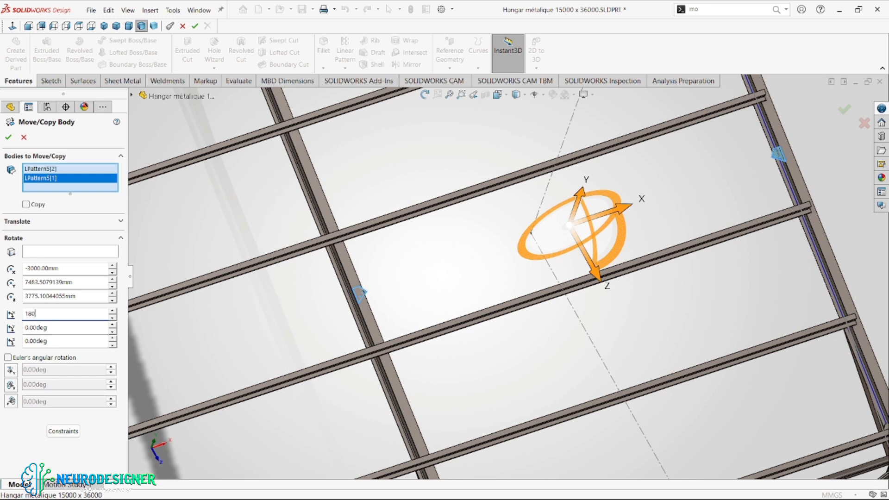
key("Return")
scroll(759, 165, "down", 4)
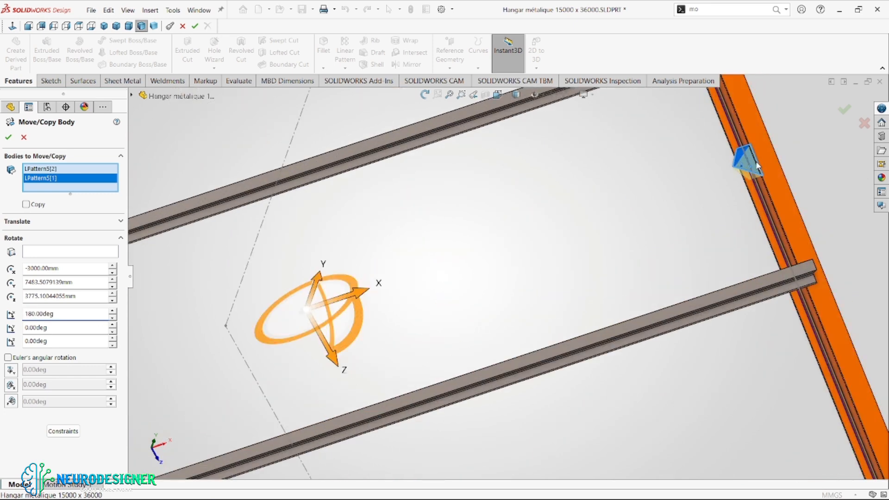
scroll(758, 165, "down", 4)
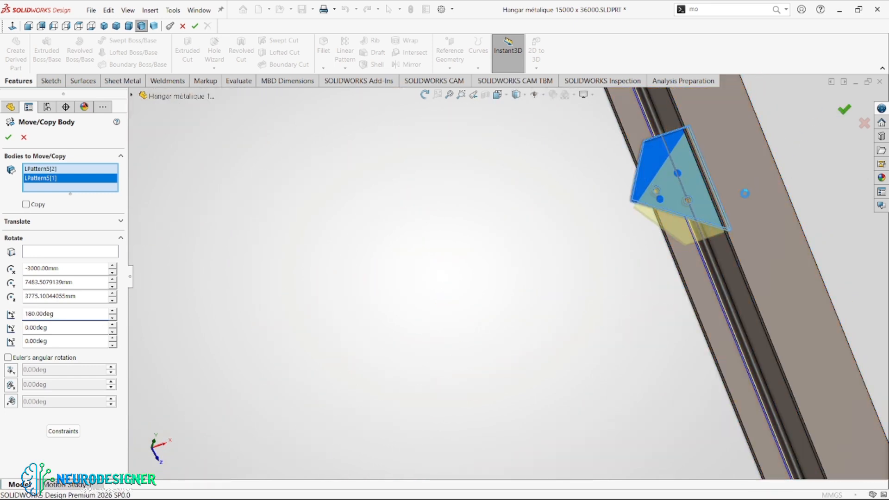
key("Return")
Start a new sketch on the face of the original gusset plate at the eave corner of the end bay
scroll(687, 229, "up", 6)
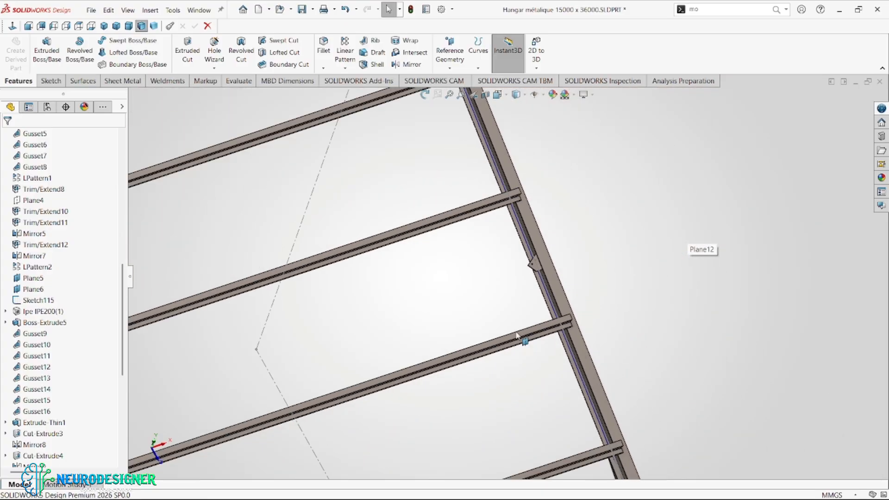
scroll(517, 335, "up", 3)
middle_click_drag(518, 335, 588, 342)
scroll(598, 370, "down", 6)
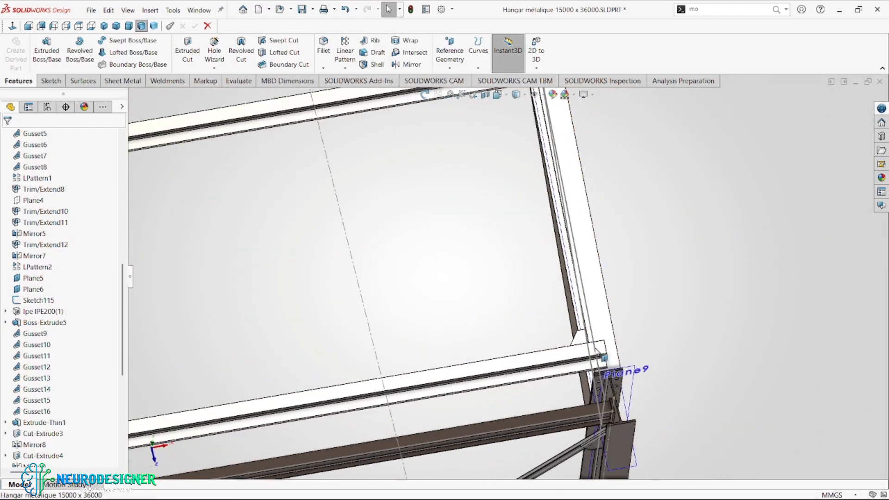
left_click(580, 345)
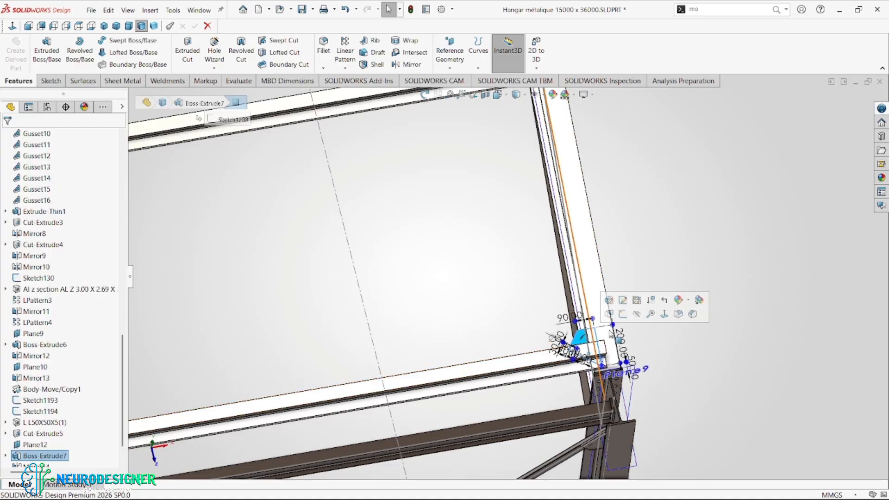
left_click(629, 318)
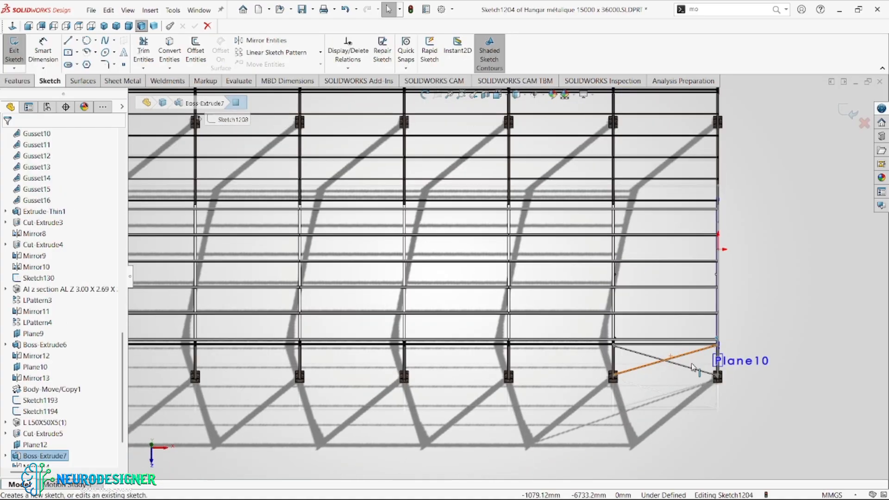
scroll(672, 347, "down", 3)
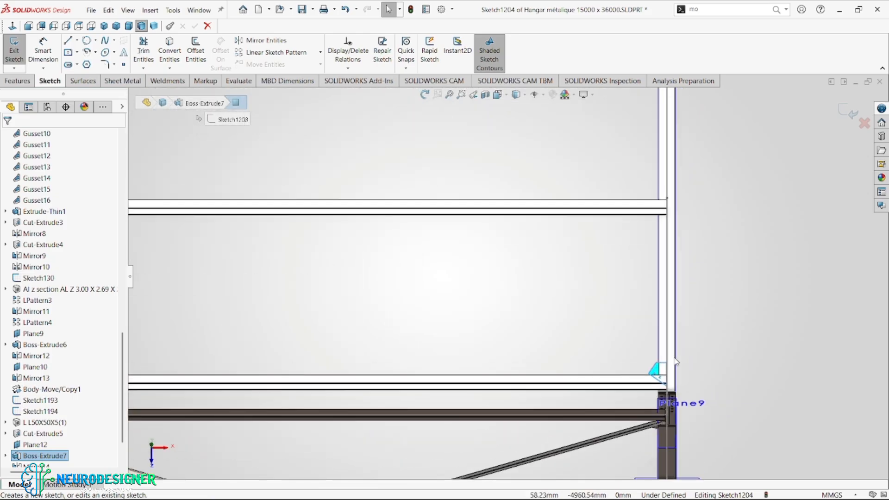
Sketch a diagonal line from the eave corner gusset plate across the roof bay to the rotated plate on the opposite rafter
key("l")
scroll(646, 385, "down", 4)
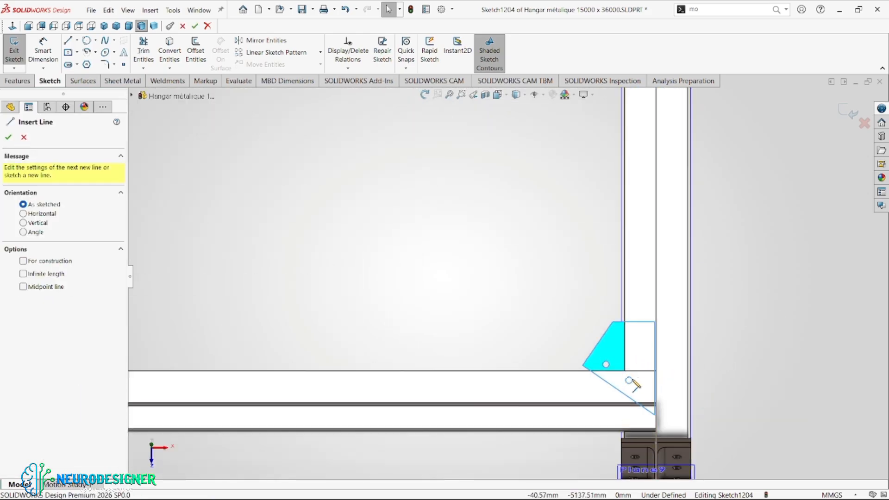
left_click(642, 392)
scroll(436, 218, "up", 6)
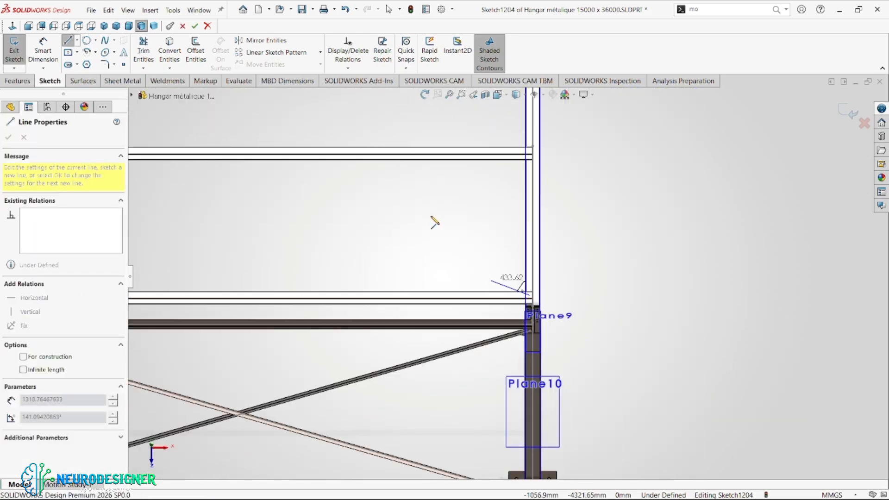
scroll(445, 253, "down", 6)
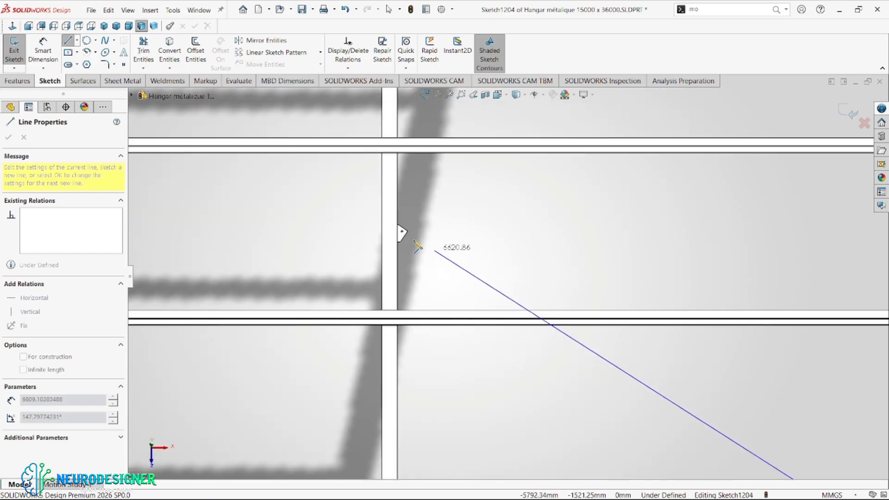
left_click(348, 183)
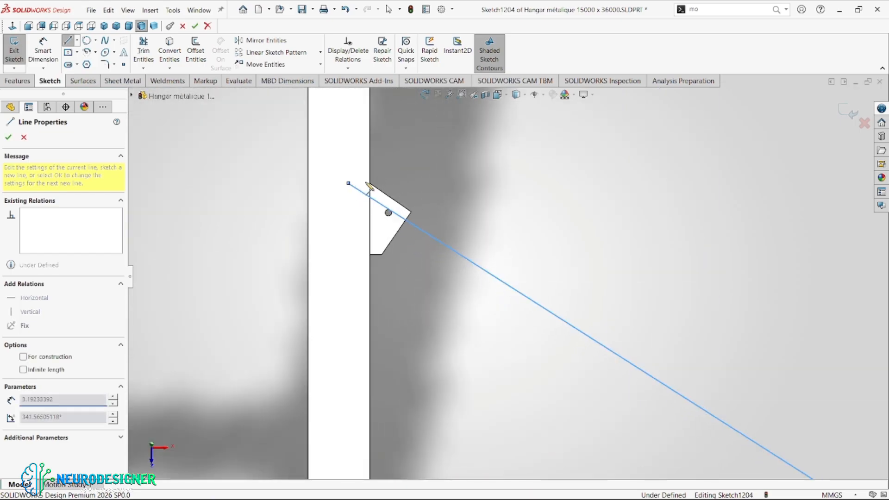
Change the display style to show hidden edges as dashed lines and finish the line command
left_click(527, 96)
left_click(518, 153)
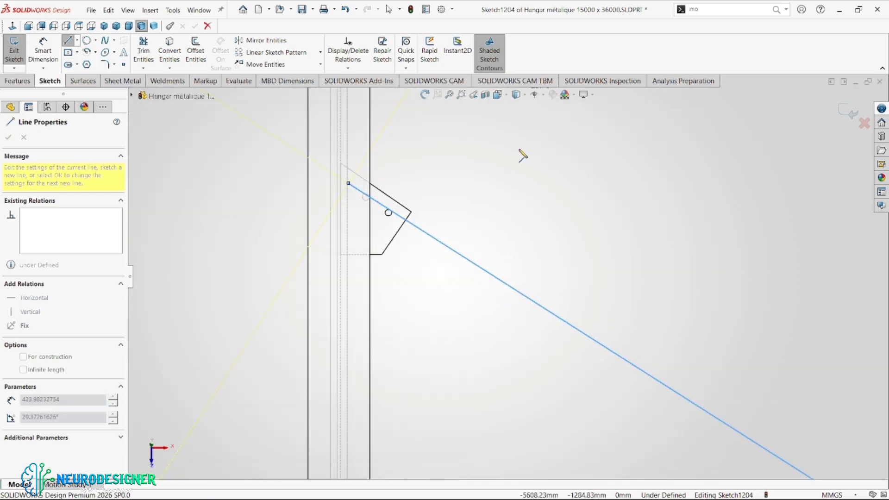
scroll(518, 171, "up", 1)
key("Escape")
scroll(419, 227, "up", 2)
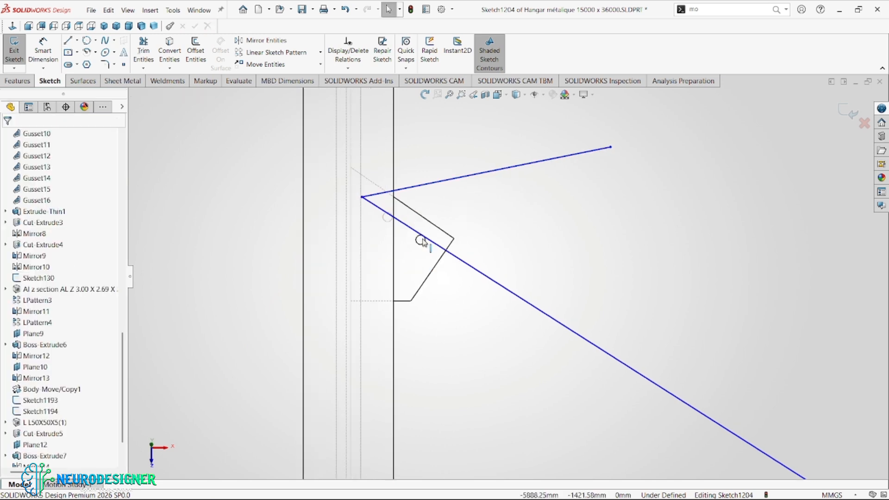
Place a sketch point at the visible hole's centre on the rotated plate and make the diagonal line coincident with it
left_click(124, 64)
scroll(431, 245, "up", 4)
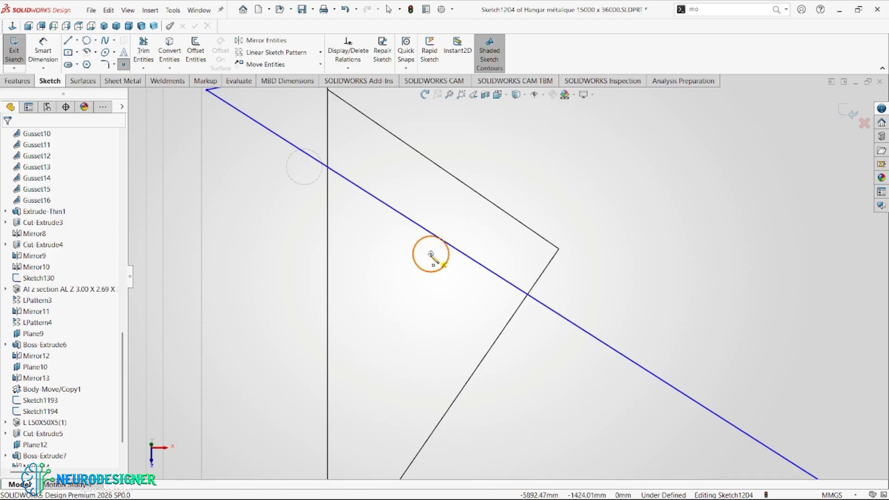
left_click(431, 255)
key("Escape")
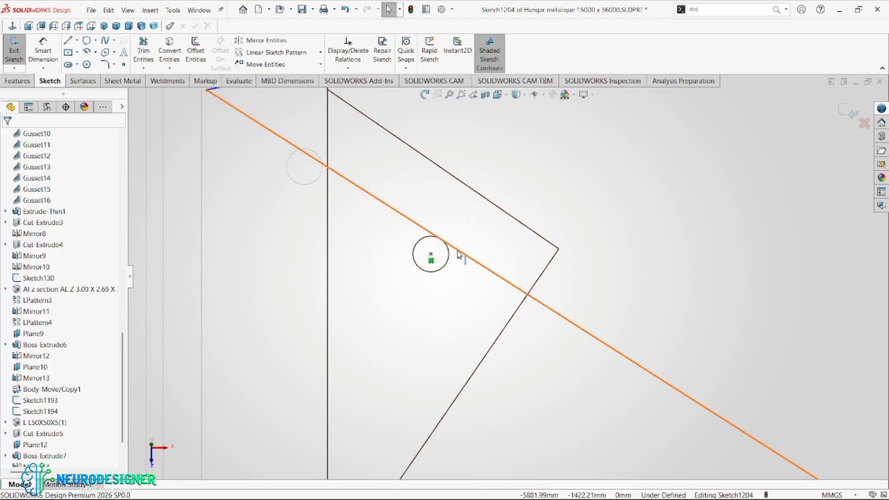
left_click(459, 254)
left_click(430, 255, "ctrl")
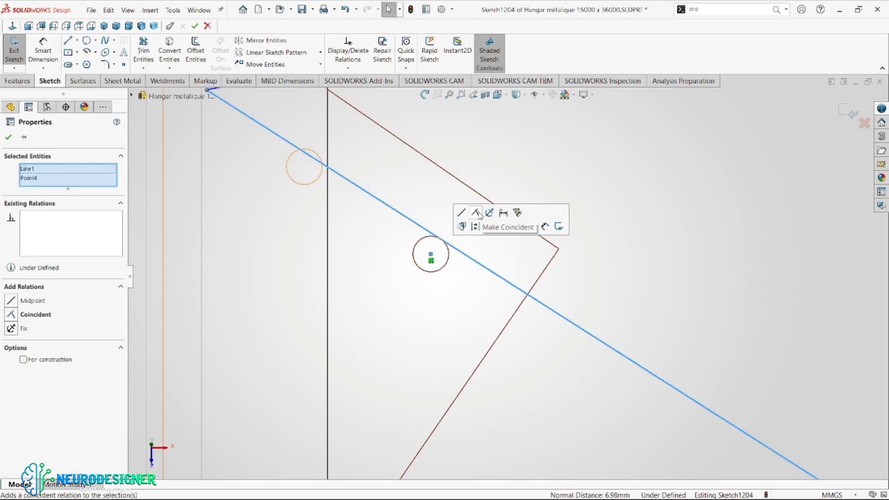
left_click(479, 214)
scroll(467, 211, "down", 2)
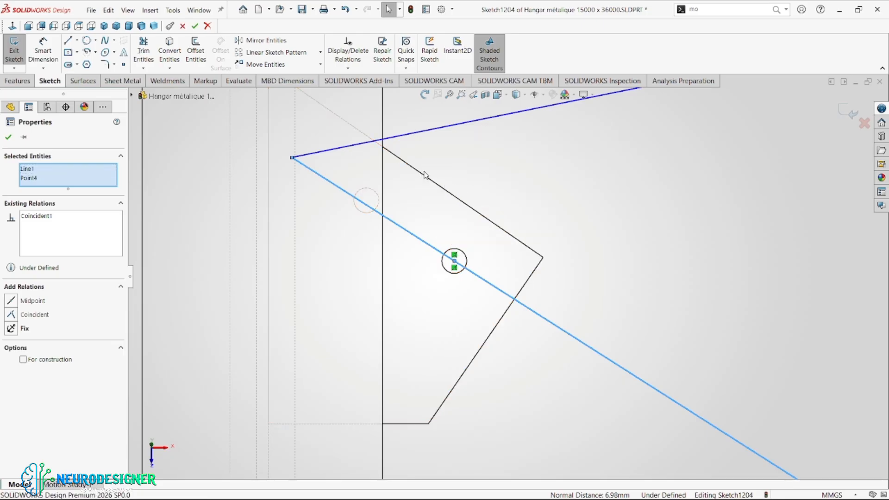
Dimension the diagonal line's end 40 mm from the hidden dashed hole and delete the stray second line
right_click_drag(422, 175, 523, 130)
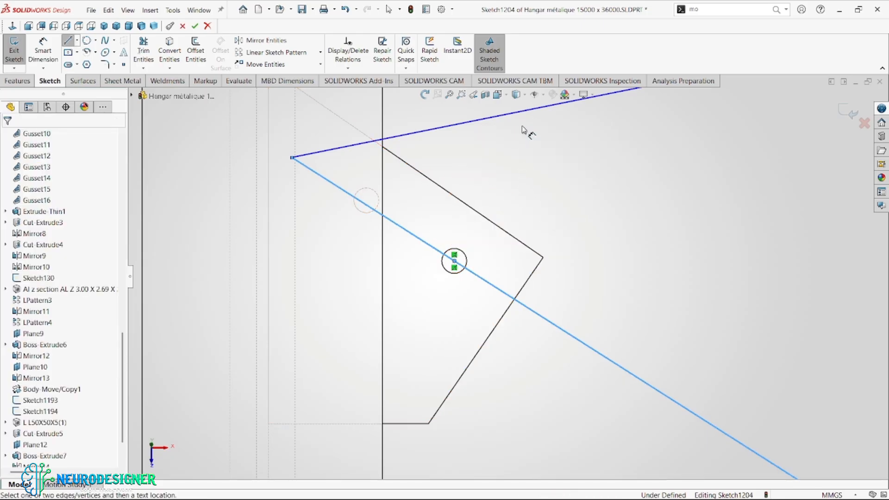
left_click(294, 159)
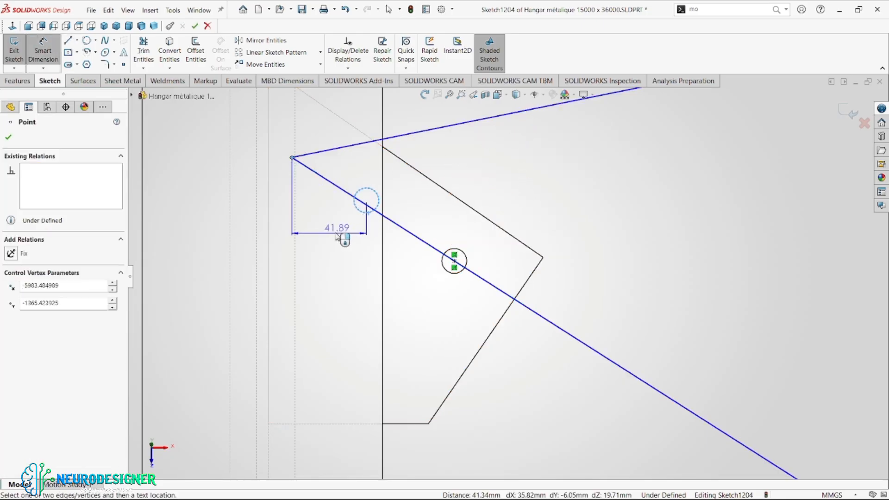
left_click(330, 174)
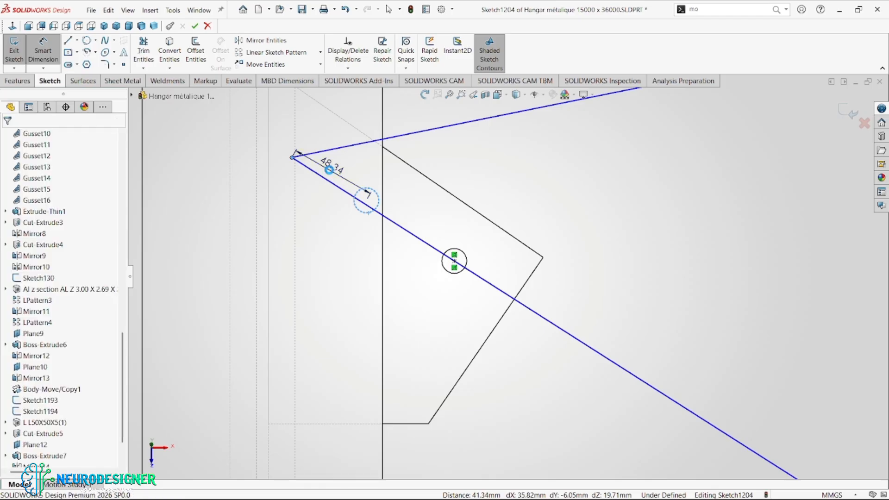
type("40")
key("Return")
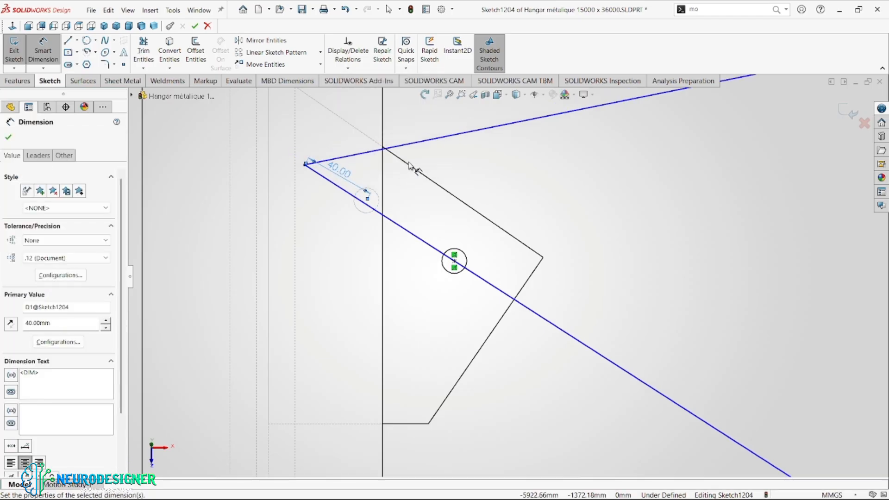
key("Escape")
left_click(426, 142)
key("Delete")
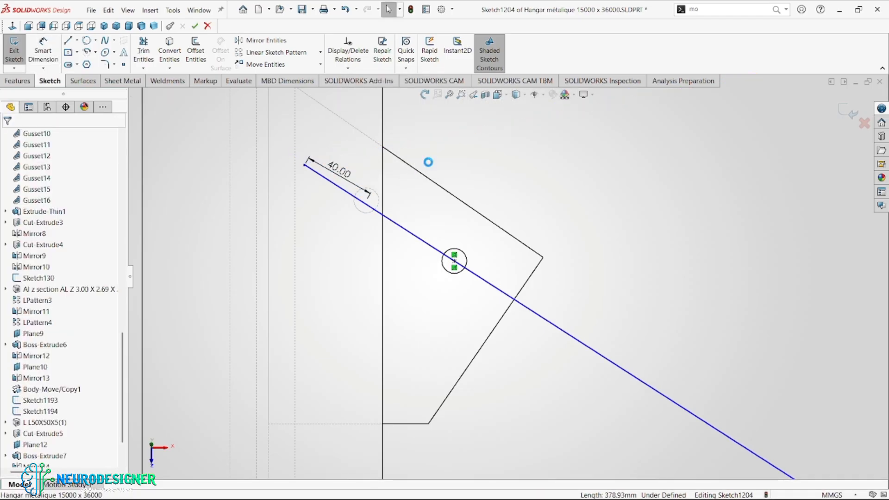
Place a sketch point at the visible hole's centre on the eave corner gusset plate and make the diagonal line coincident with it
scroll(510, 277, "up", 4)
scroll(627, 387, "up", 6)
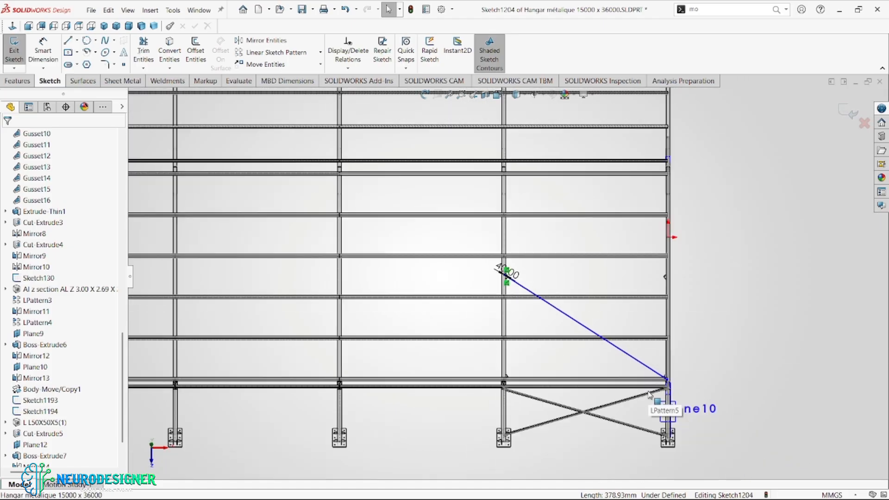
scroll(585, 323, "down", 5)
scroll(564, 303, "down", 4)
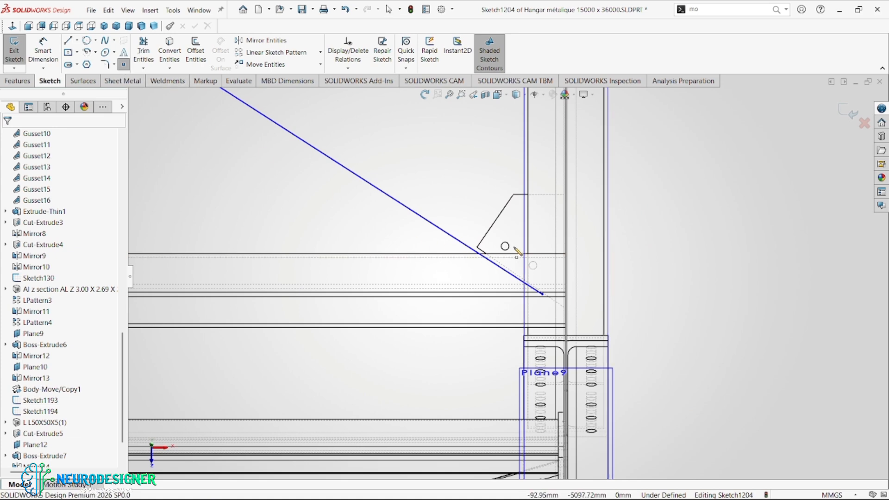
scroll(505, 248, "down", 3)
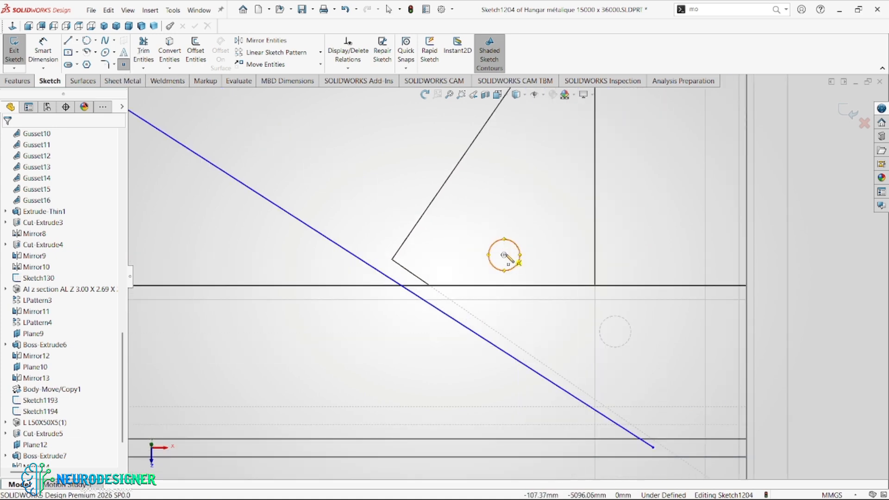
left_click(504, 256)
key("Escape")
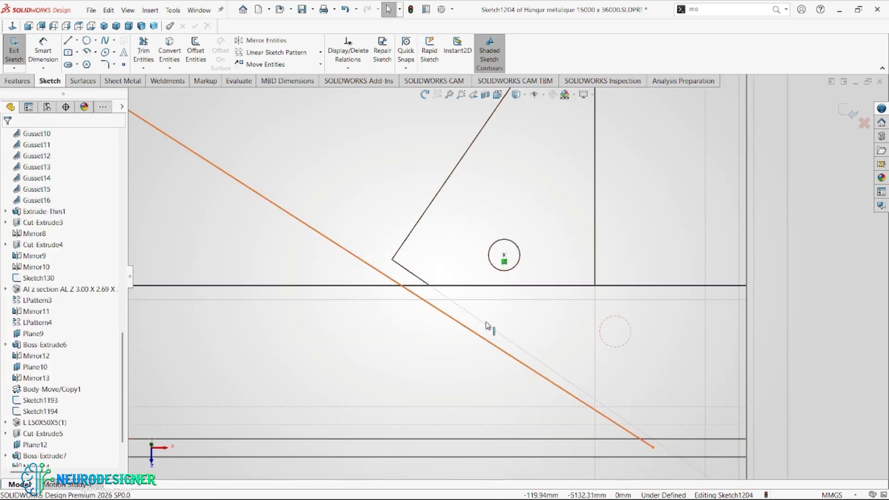
left_click(487, 326)
left_click(504, 257, "ctrl")
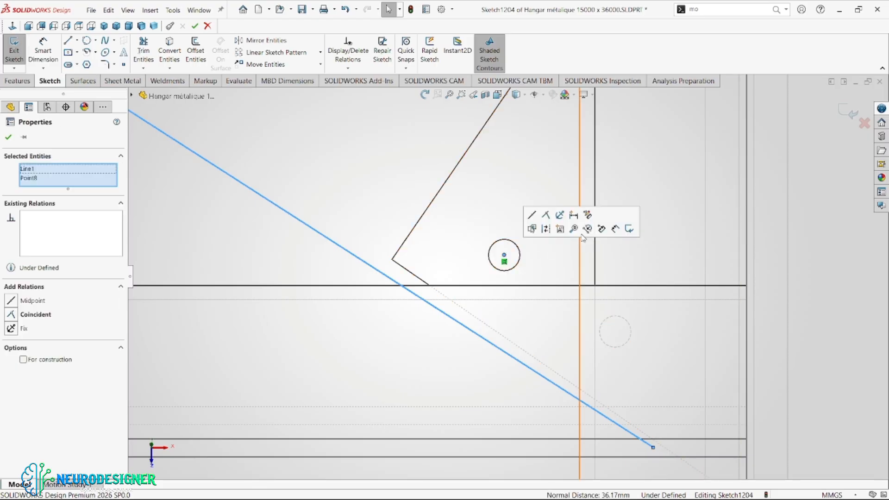
left_click(546, 228)
Dimension the diagonal line's eave end 40 mm from the corner plate's hidden dashed hole and exit the sketch
scroll(569, 319, "up", 5)
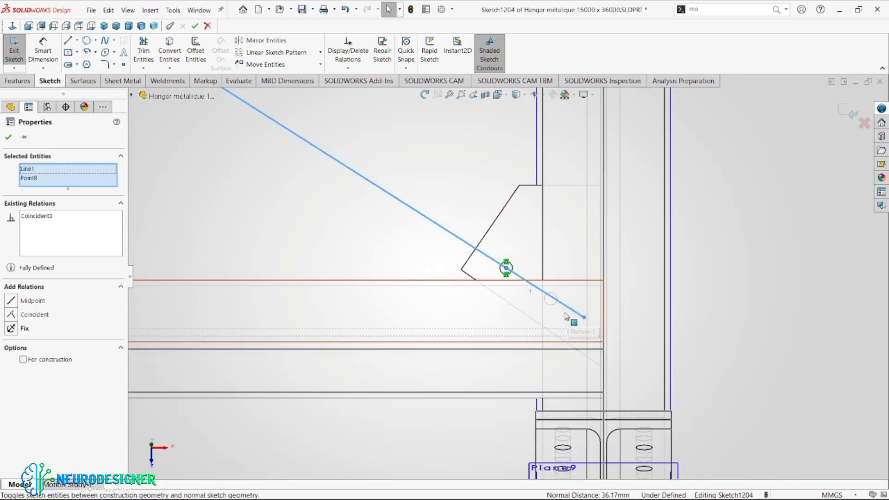
scroll(582, 318, "down", 5)
left_click(700, 267)
key("d")
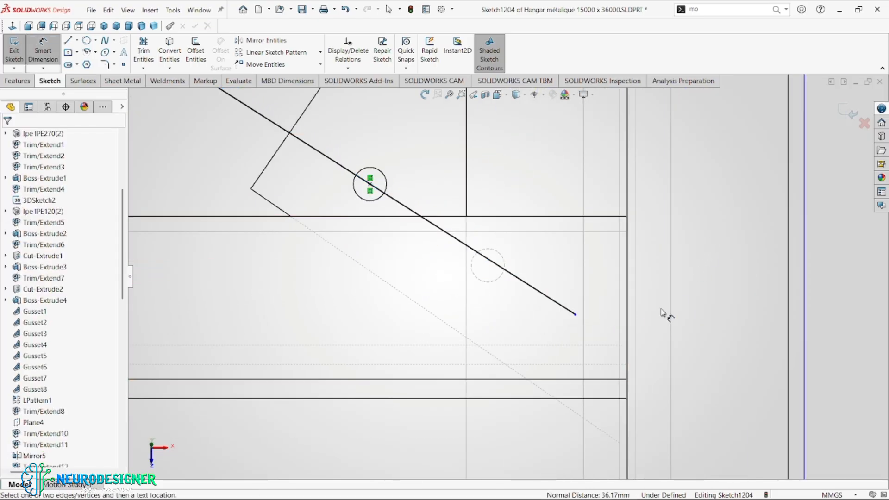
left_click(576, 315)
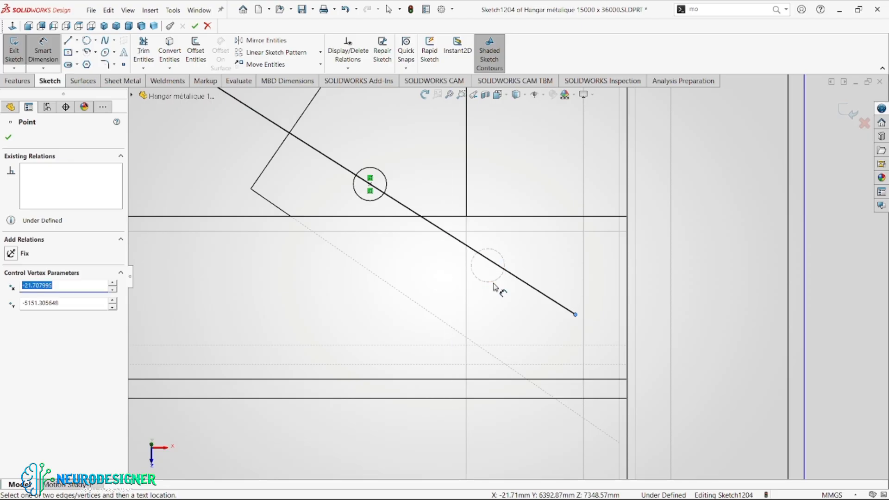
left_click(493, 281)
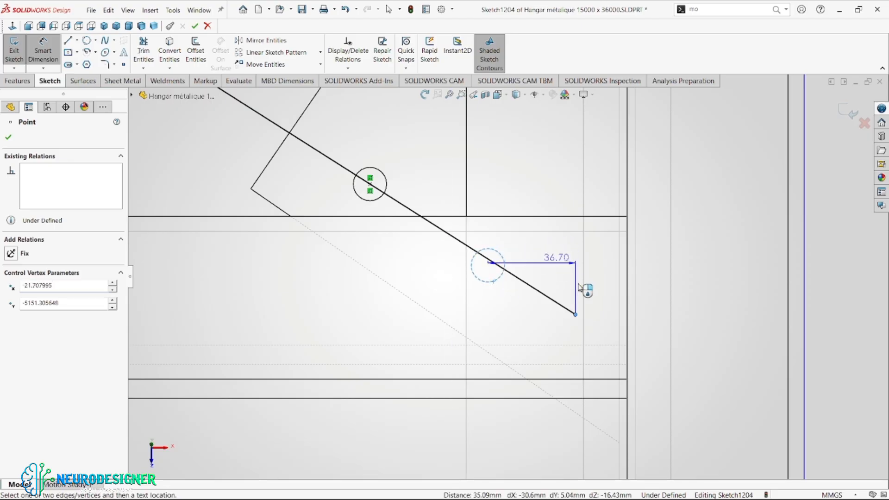
left_click(557, 273)
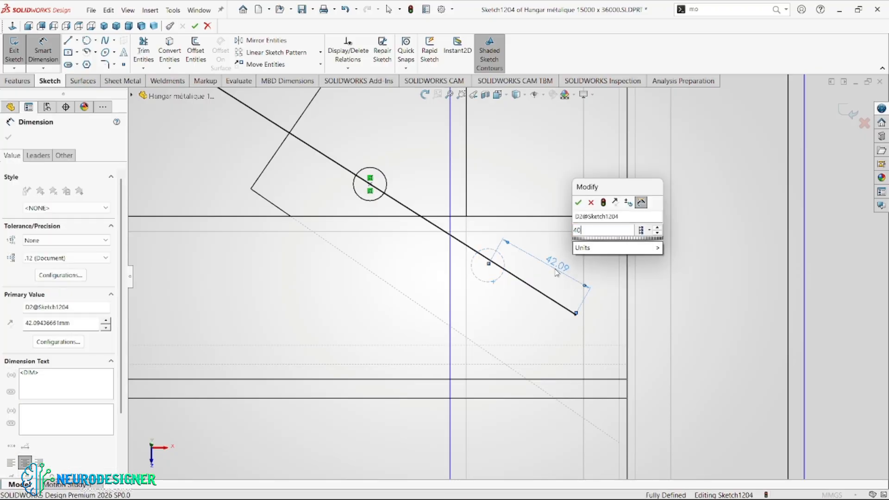
key("Return")
scroll(556, 273, "up", 6)
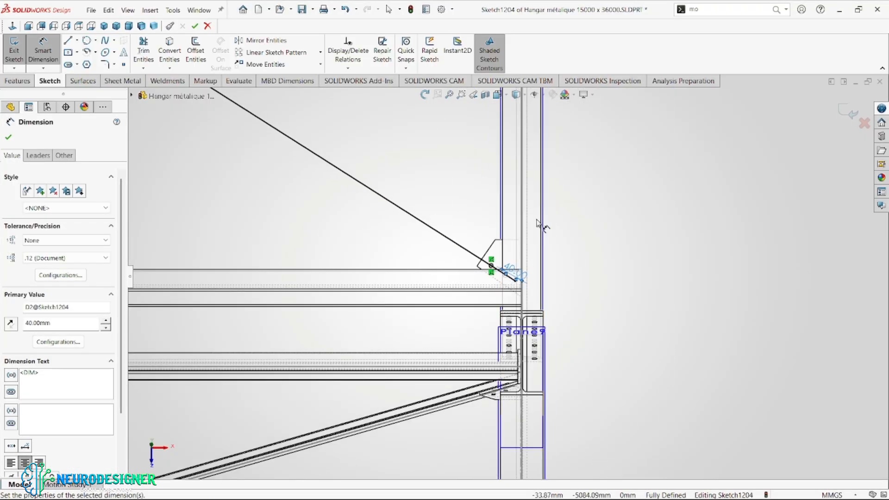
scroll(540, 229, "up", 1)
left_click(853, 115)
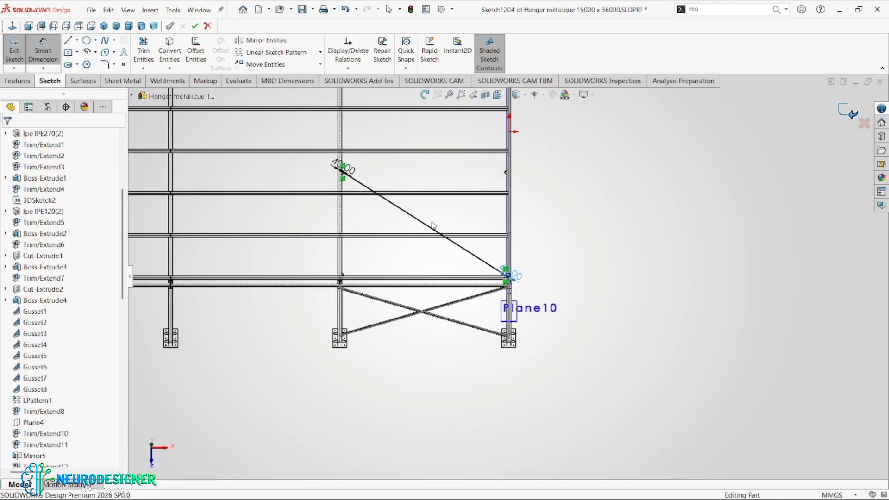
Start a new sketch on the face of the two-hole gusset plate at the rafter's eave end on the adjacent frame
middle_click_drag(471, 205, 324, 304)
scroll(509, 319, "down", 5)
scroll(507, 292, "down", 2)
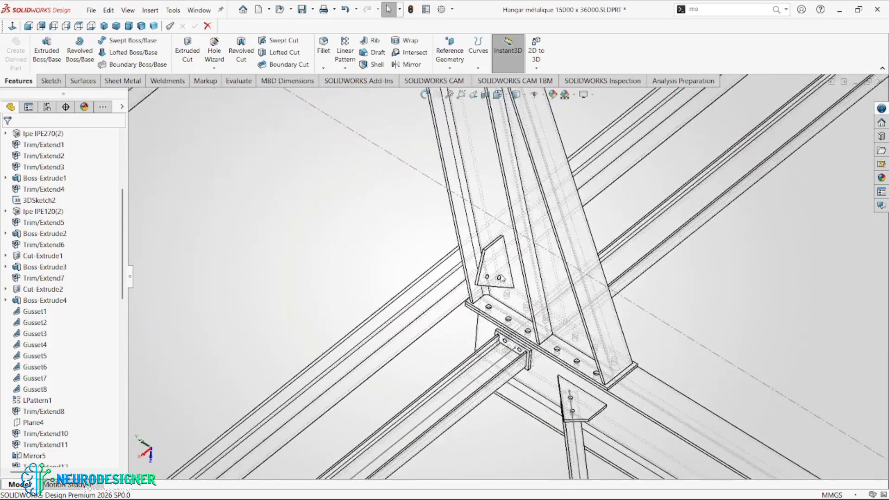
left_click(505, 265)
left_click(506, 277)
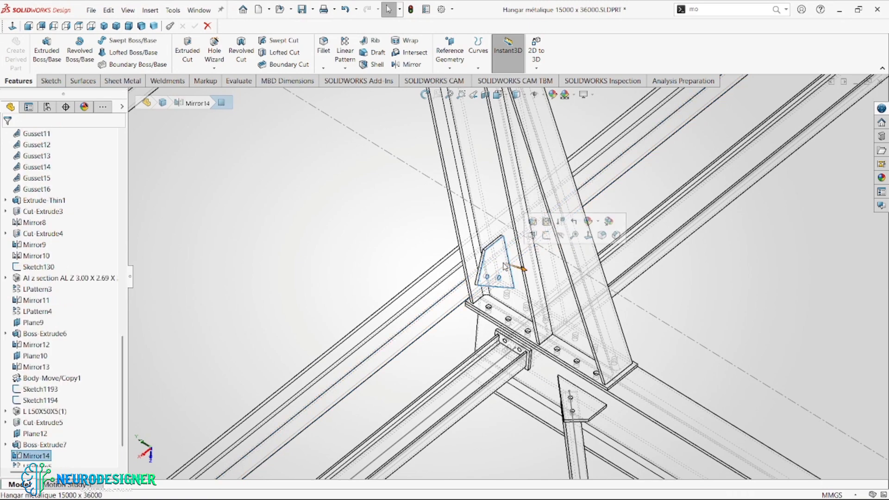
left_click(540, 240)
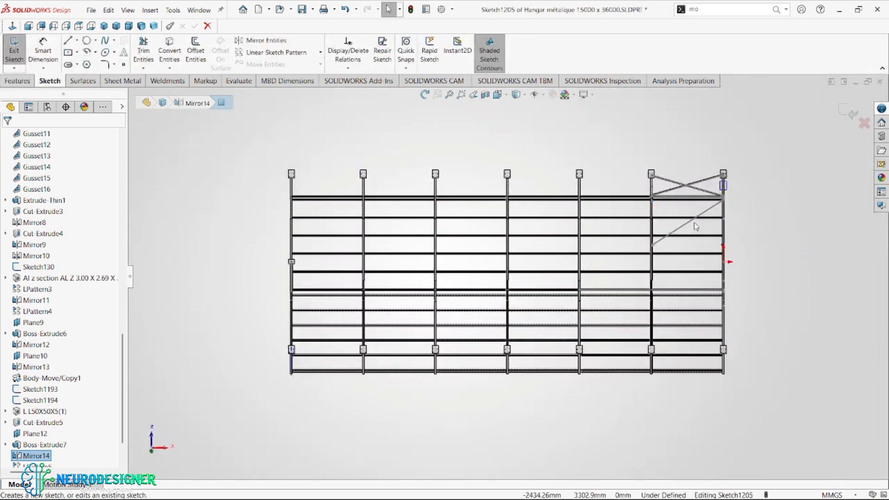
Sketch a crossing diagonal line from the adjacent frame's eave gusset plate to the gusset plate on the end rafter
scroll(736, 213, "down", 6)
right_click_drag(543, 220, 489, 218)
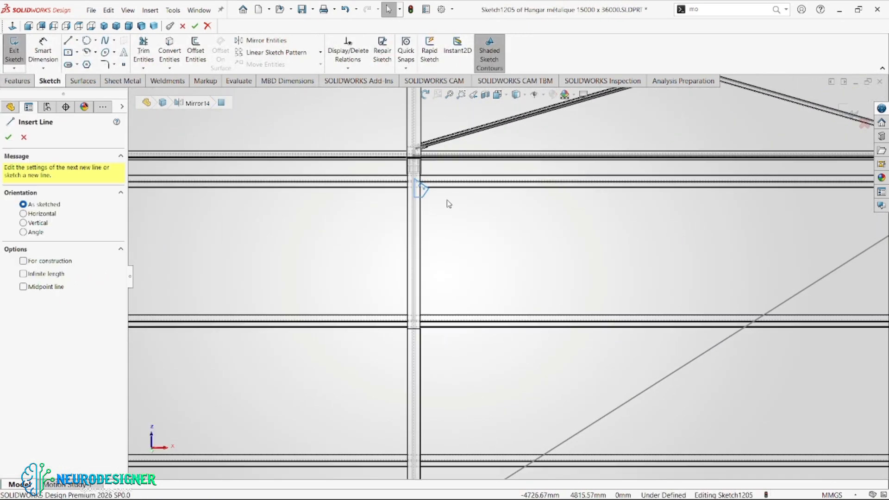
scroll(419, 192, "down", 3)
left_click(393, 217)
scroll(596, 354, "up", 5)
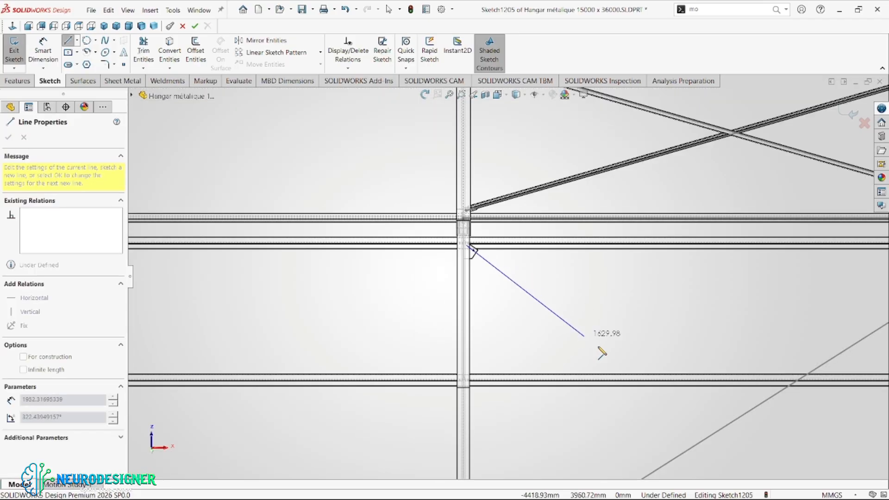
scroll(693, 393, "down", 5)
scroll(513, 301, "down", 2)
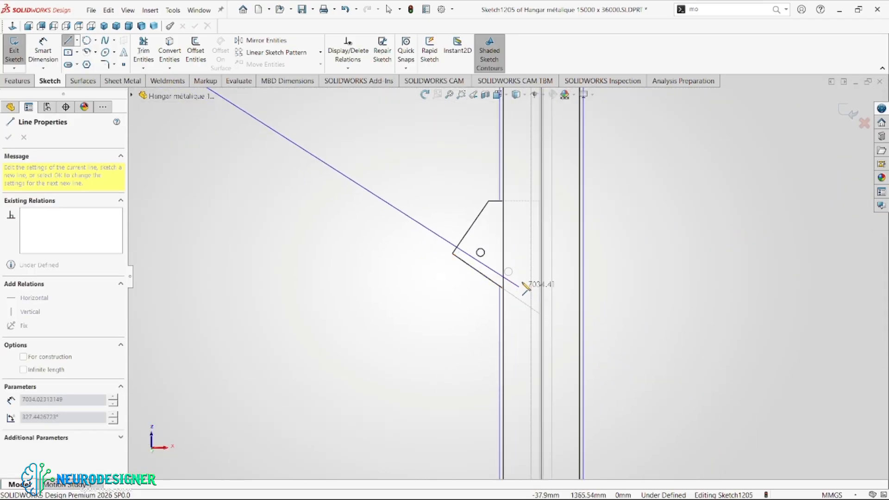
left_click(547, 304)
key("Escape")
key("Escape")
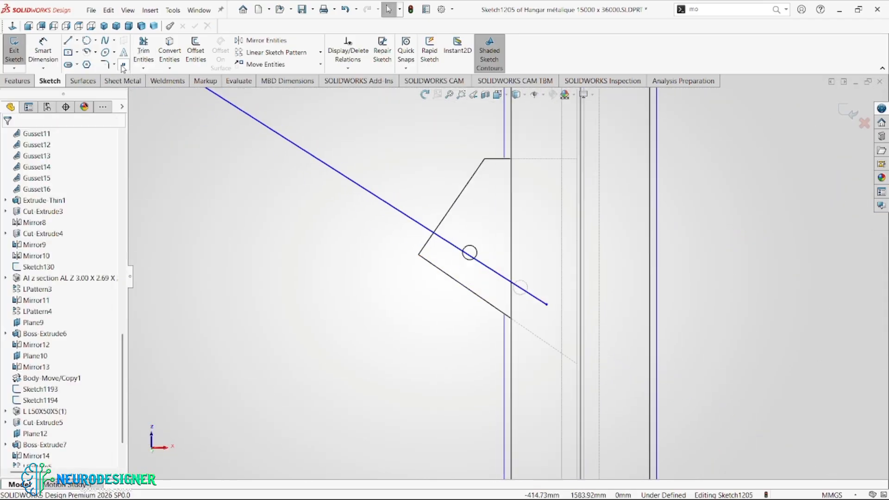
Place a sketch point at the centre of the visible hole on the end rafter's gusset plate
scroll(403, 222, "down", 2)
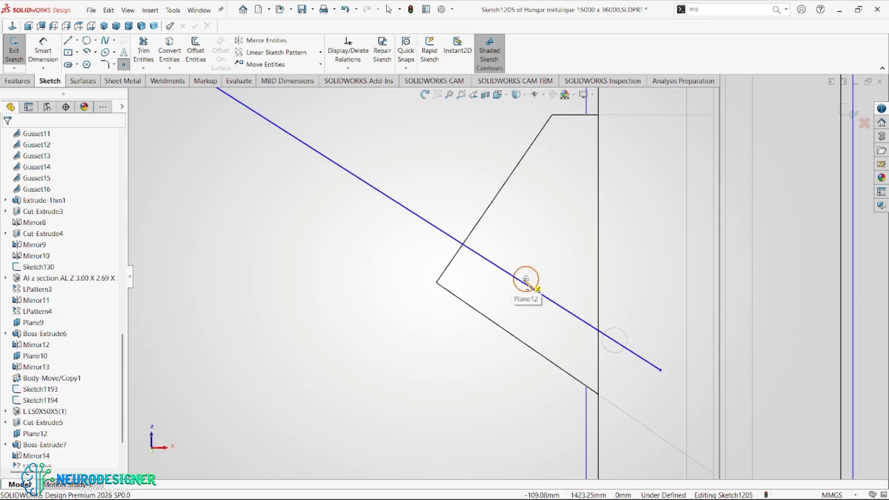
left_click(526, 280)
left_click(527, 281)
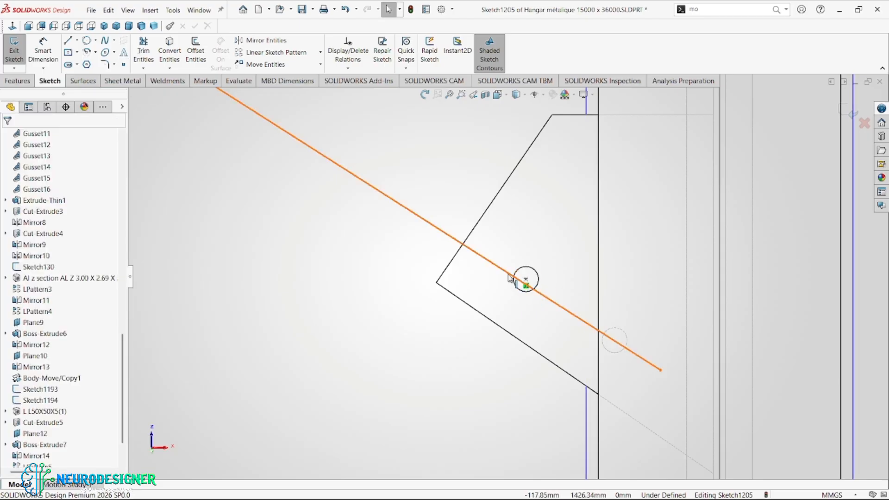
left_click(526, 281, "ctrl")
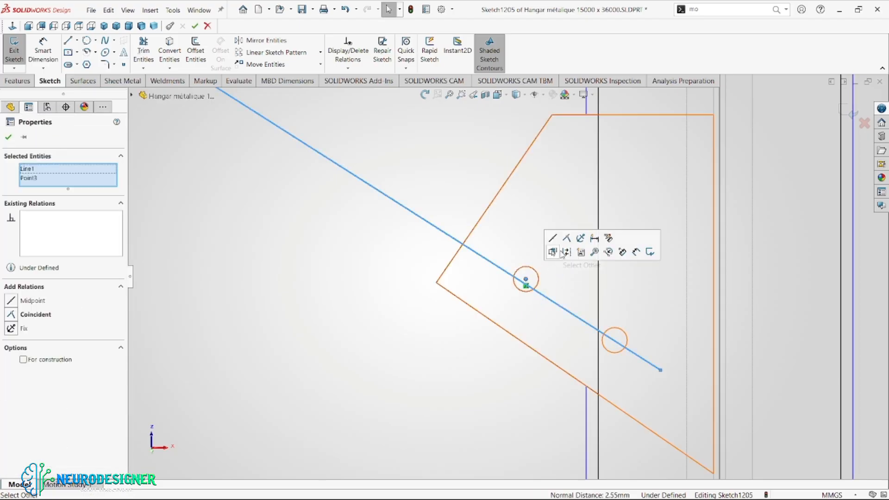
left_click(566, 252)
left_click(566, 263)
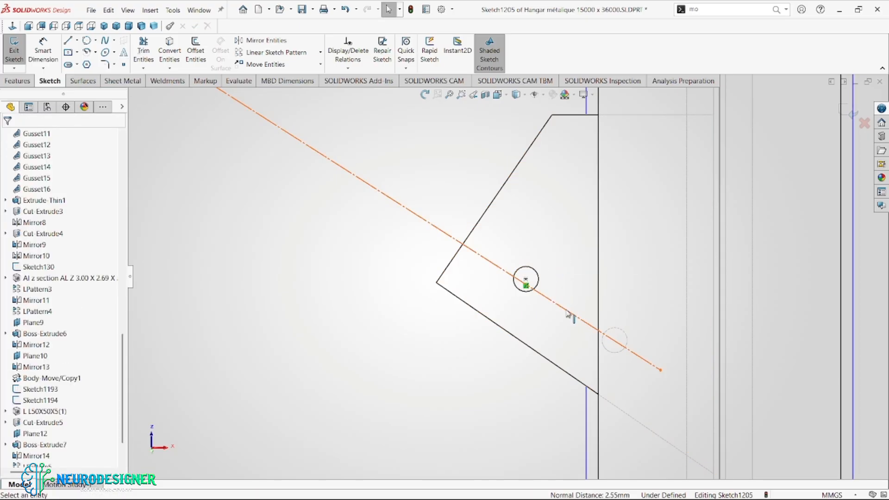
left_click(508, 273)
key("ctrl+z")
Make the crossing diagonal line coincident with the hole-centre point on the end rafter's plate
left_click(526, 280)
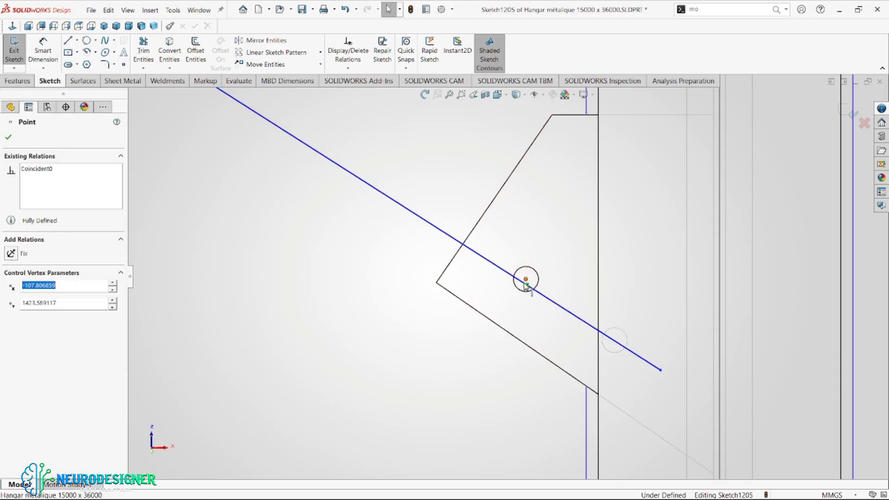
left_click(542, 281, "ctrl")
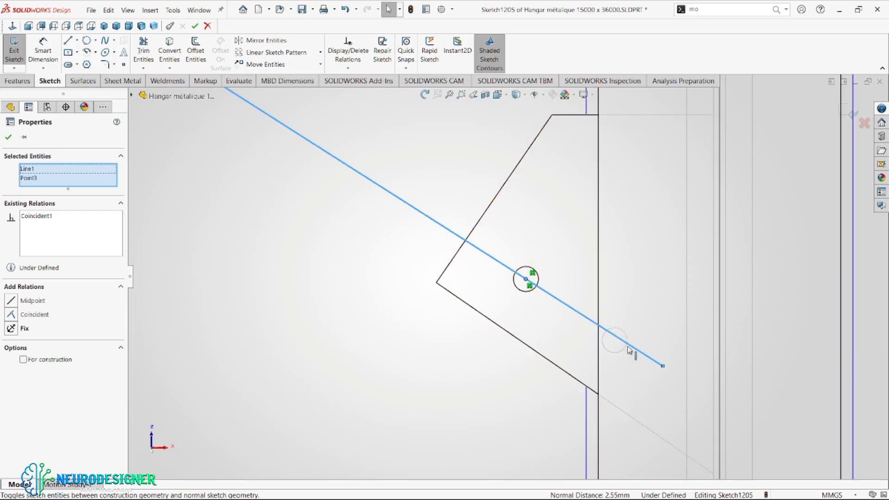
key("Escape")
Dimension the crossing line's end 40 mm from the hidden dashed hole on the end rafter's plate
key("d")
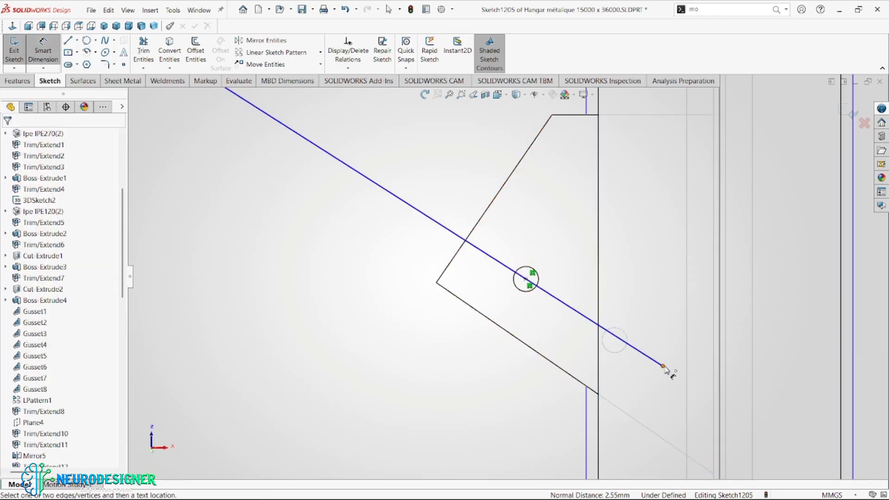
left_click(663, 366)
left_click(621, 356)
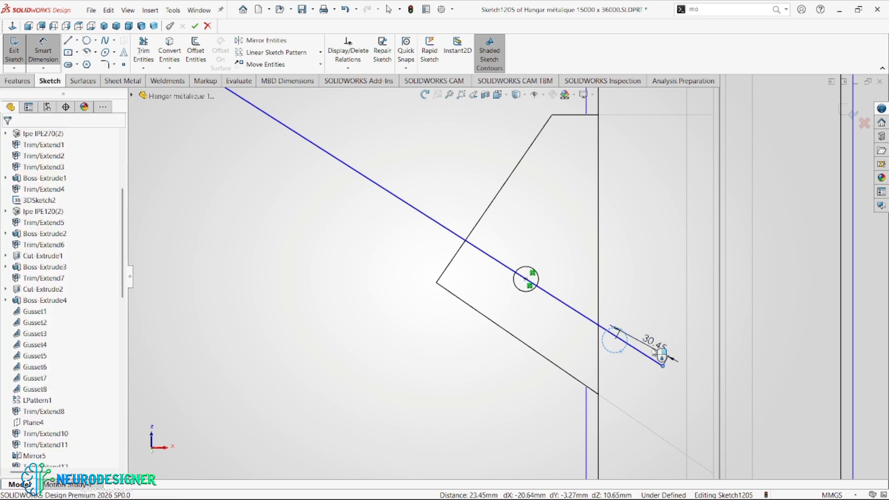
left_click(655, 352)
type("40")
key("Return")
Place a sketch point at the visible hole's centre on the adjacent frame's eave plate and make the crossing line coincident with it
scroll(574, 333, "up", 3)
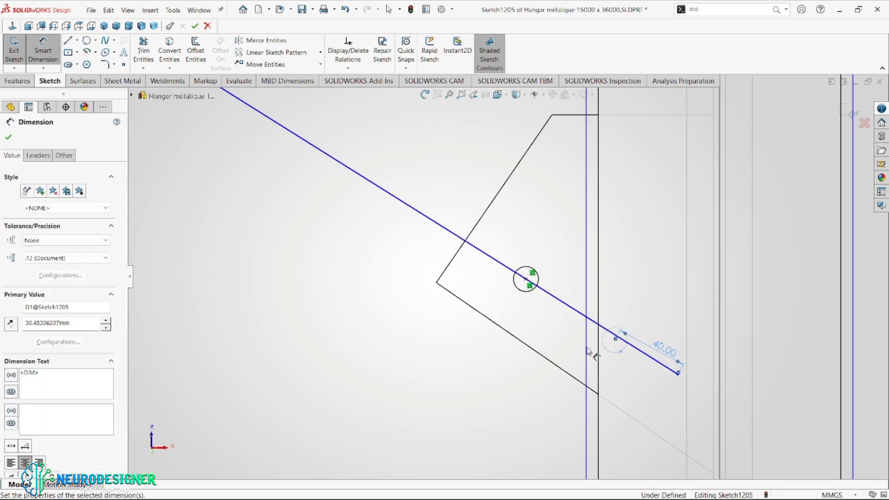
scroll(575, 332, "up", 10)
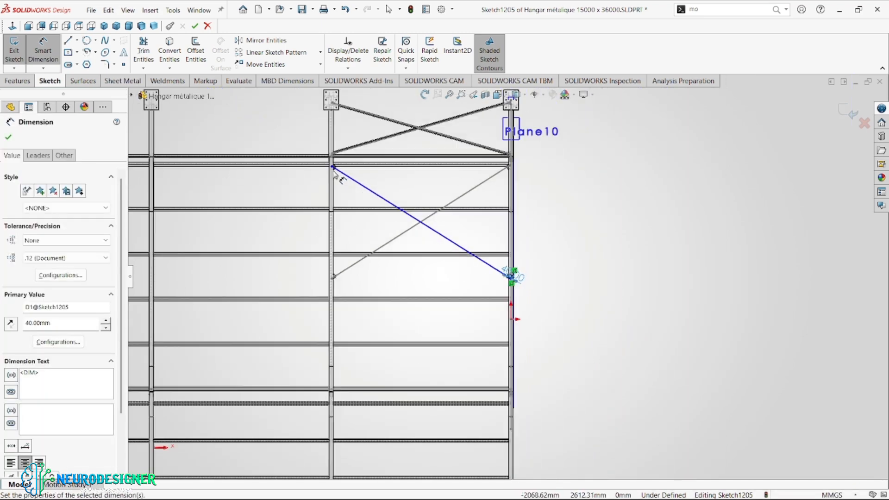
scroll(436, 221, "down", 10)
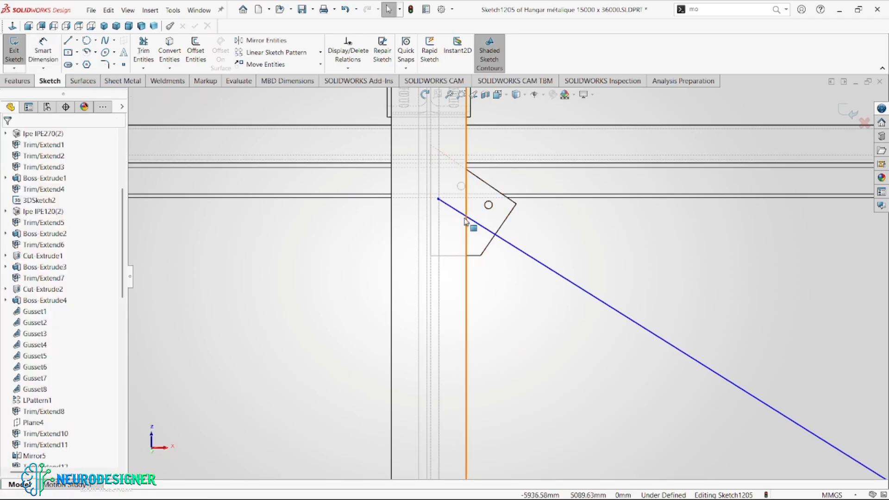
scroll(510, 217, "down", 2)
left_click(124, 64)
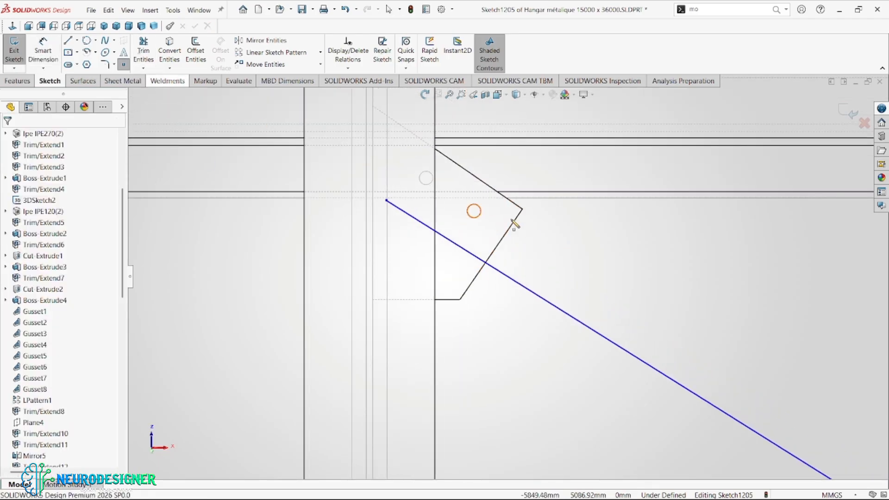
left_click(474, 212)
key("Escape")
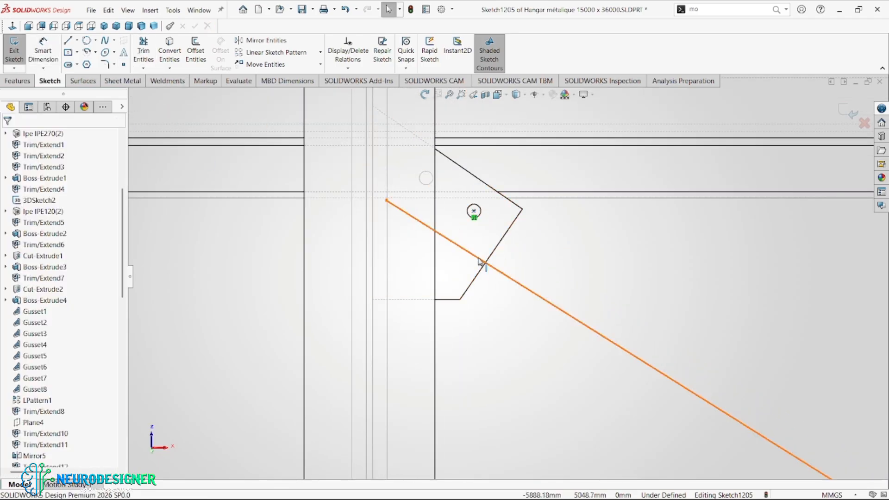
left_click(482, 260)
left_click(474, 211, "ctrl")
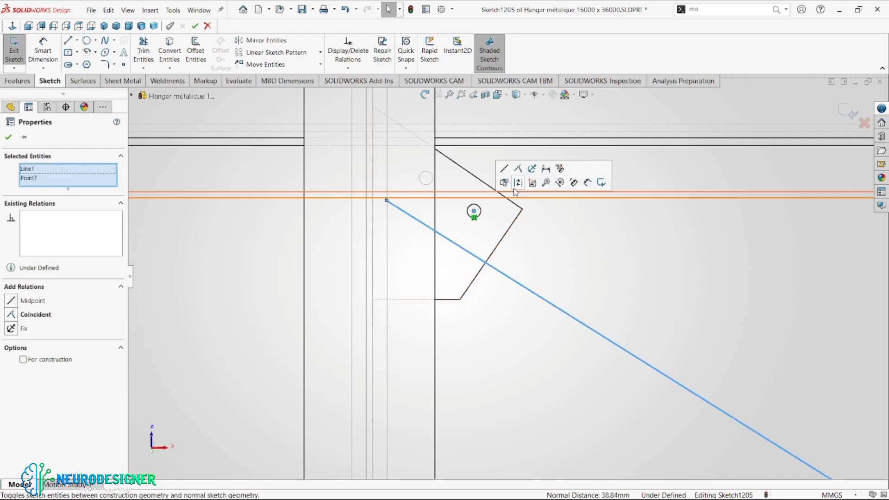
left_click(519, 169)
Dimension the crossing line's end 40 mm from the hidden dashed hole on the adjacent frame's eave plate and exit the sketch
scroll(486, 199, "down", 5)
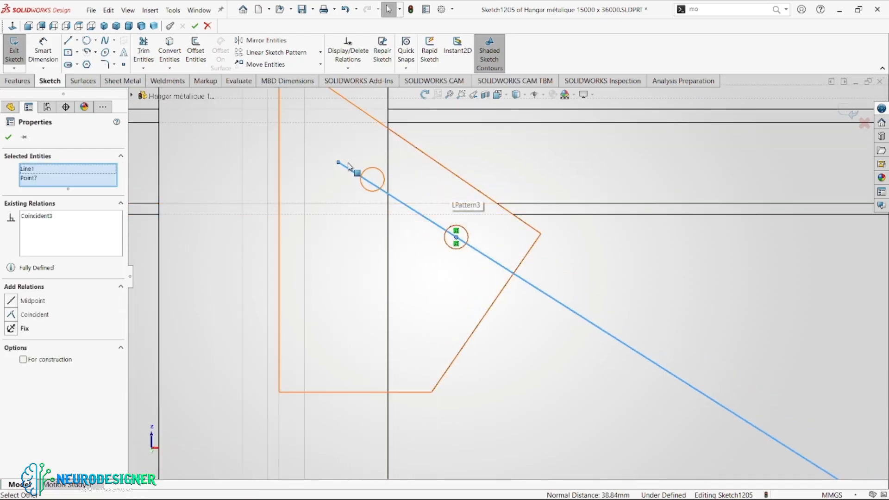
key("Escape")
right_click_drag(424, 116, 422, 93)
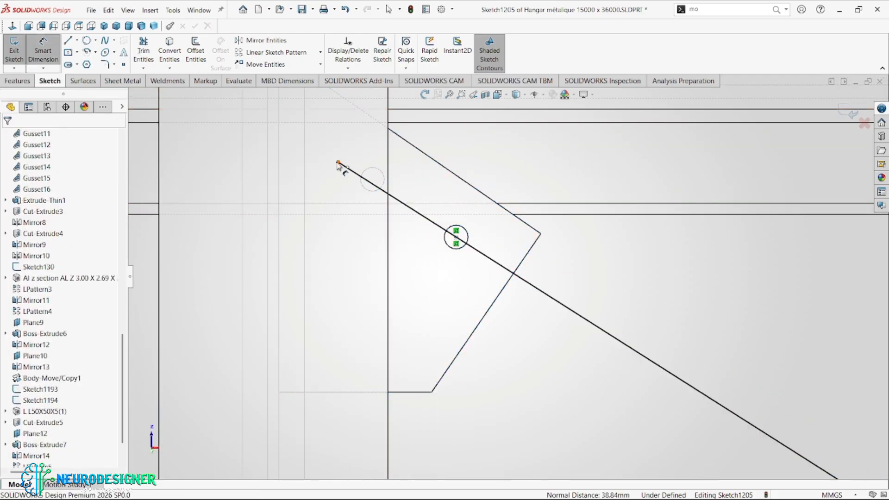
left_click(338, 163)
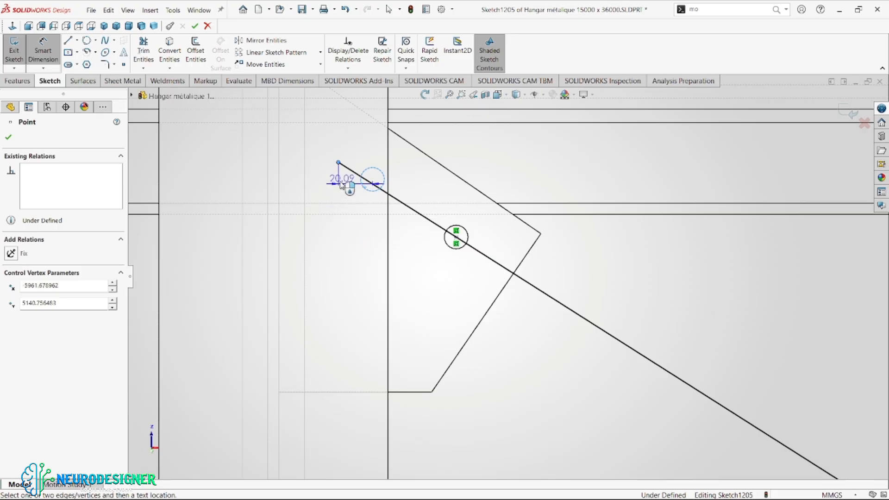
left_click(373, 172)
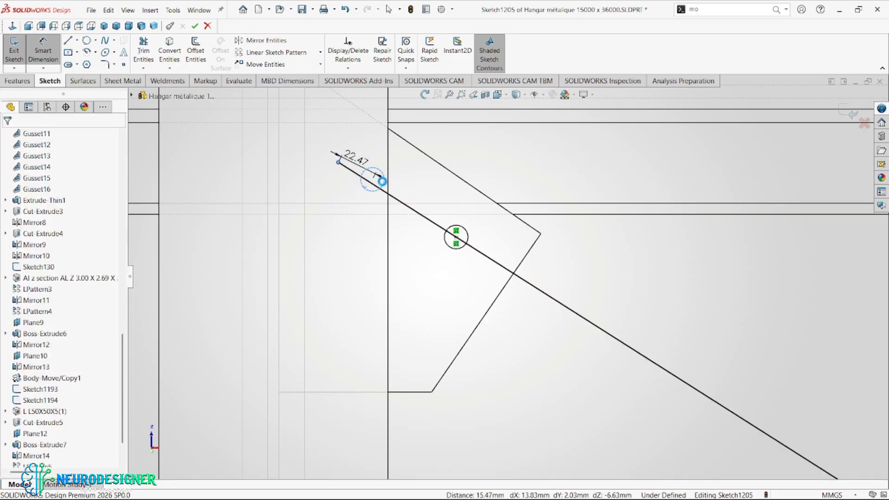
left_click(383, 181)
type("40")
key("Return")
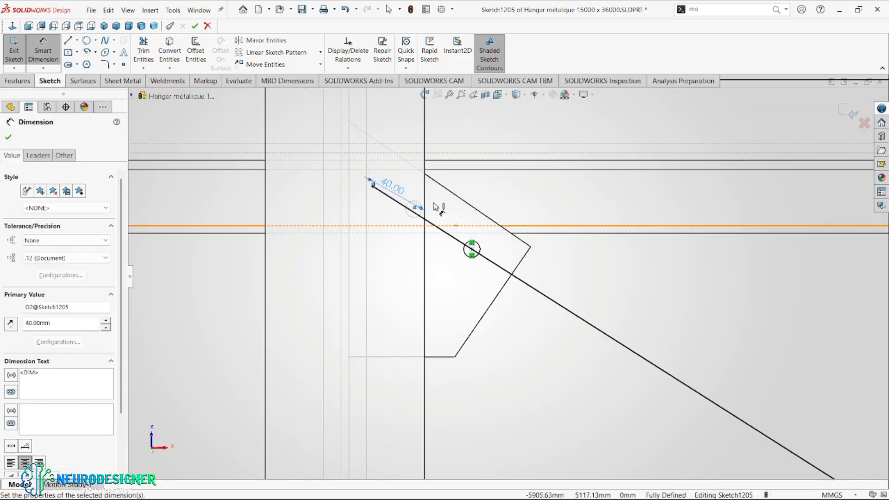
scroll(482, 259, "up", 10)
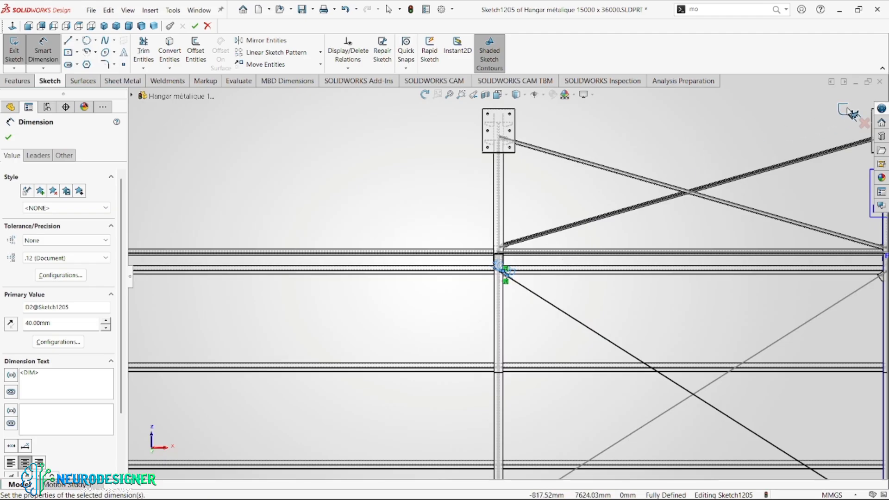
left_click(851, 113)
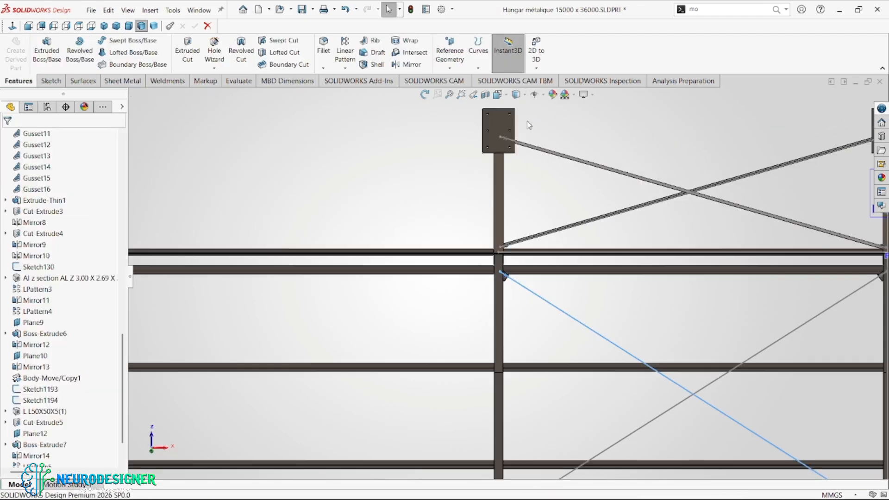
Start a DIN L50x50x5 structural member along the crossing diagonal line that rises from the adjacent frame's eave to the end rafter
scroll(509, 259, "up", 8)
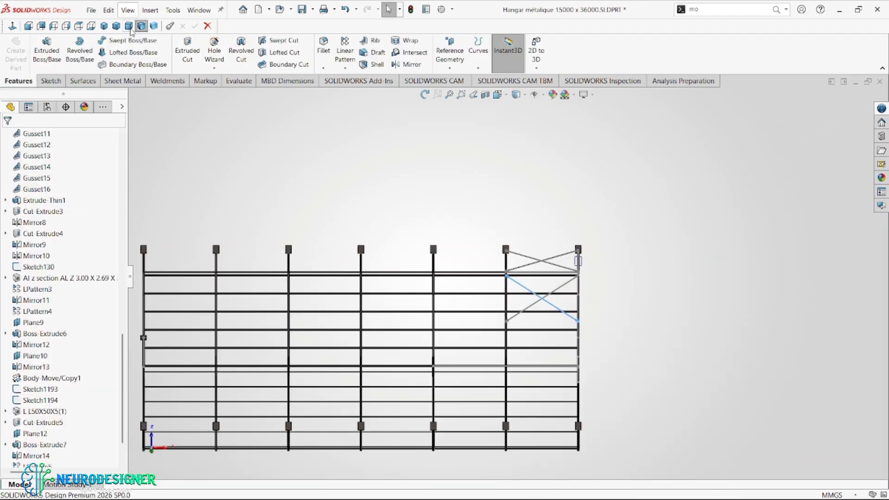
left_click(130, 28)
scroll(632, 294, "down", 5)
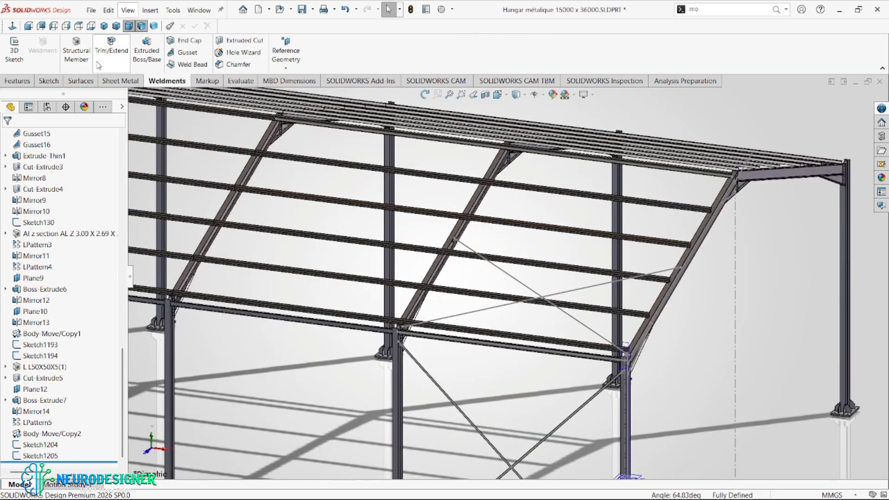
left_click(77, 52)
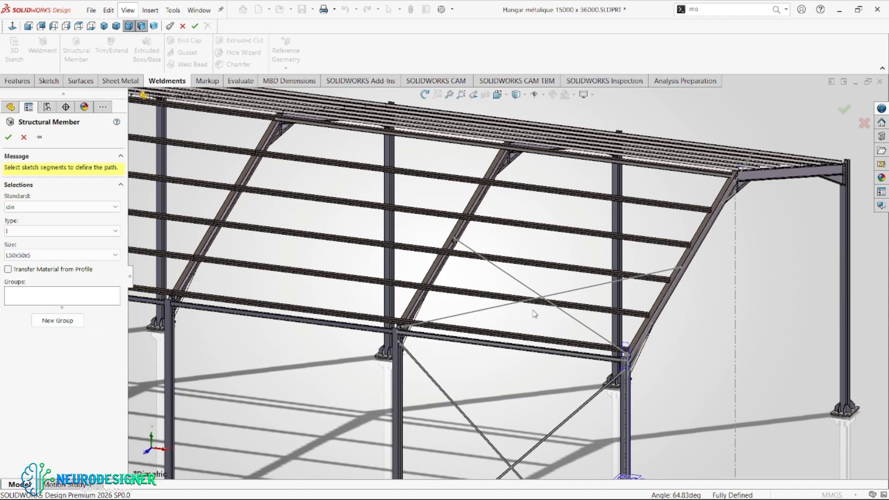
left_click(509, 306)
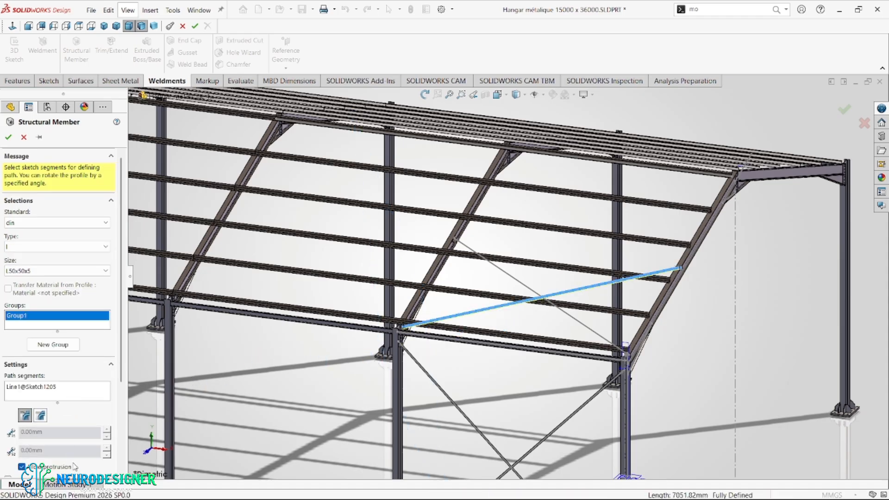
Locate the crossing brace's profile so its path runs through the midpoint of the angle leg lying against the gusset plate
scroll(78, 456, "down", 3)
left_click(58, 465)
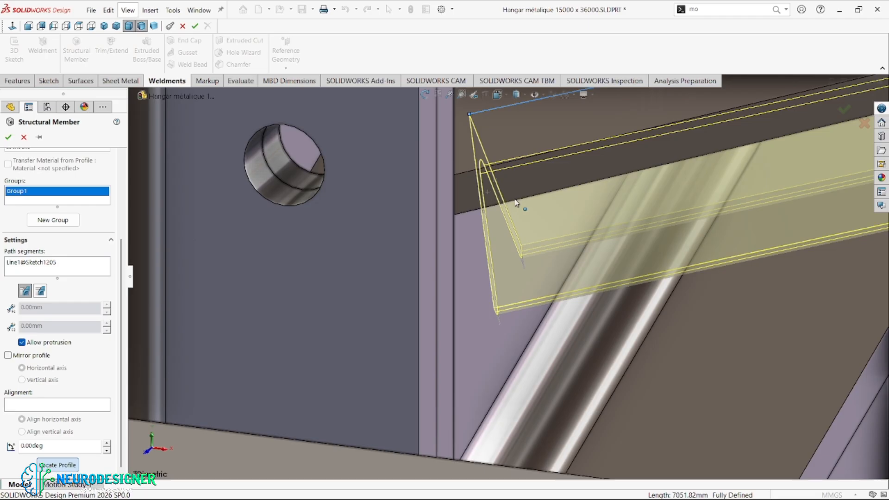
scroll(515, 195, "up", 4)
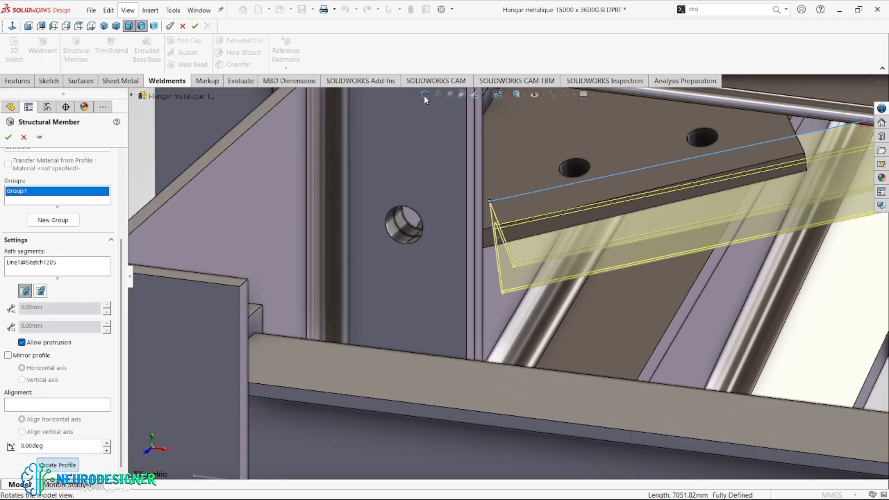
left_click(424, 96)
left_click_drag(514, 248, 409, 204)
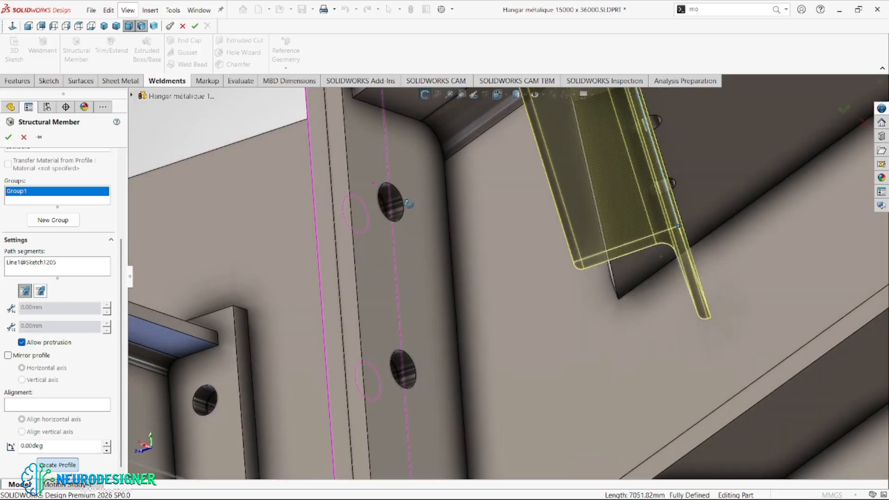
left_click(626, 245)
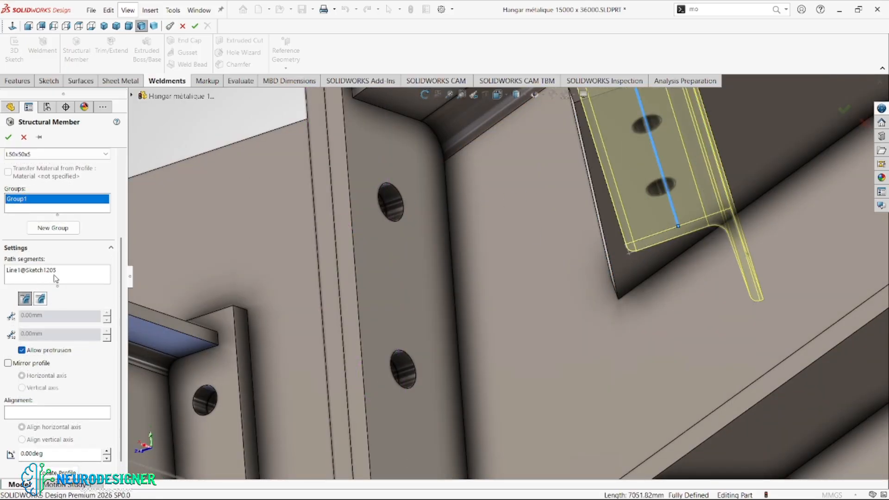
Add a new group to the structural member with the other roof diagonal line as its path
left_click(59, 229)
scroll(550, 240, "up", 10)
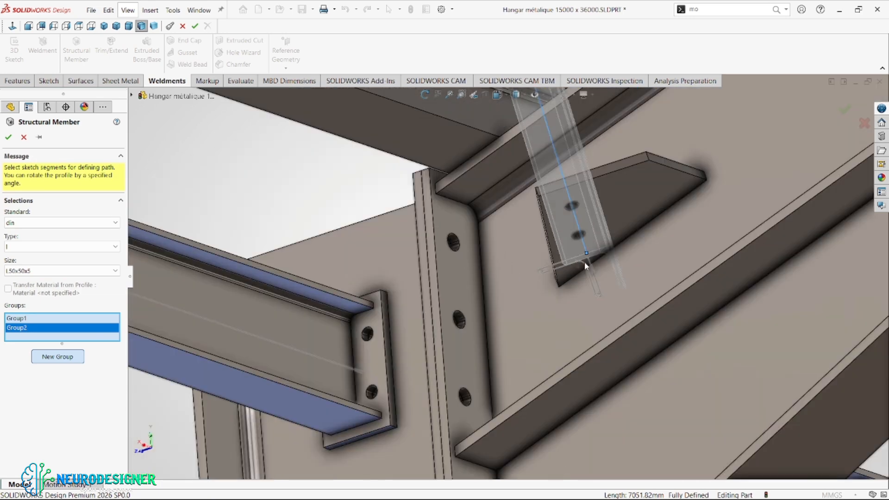
scroll(550, 240, "up", 3)
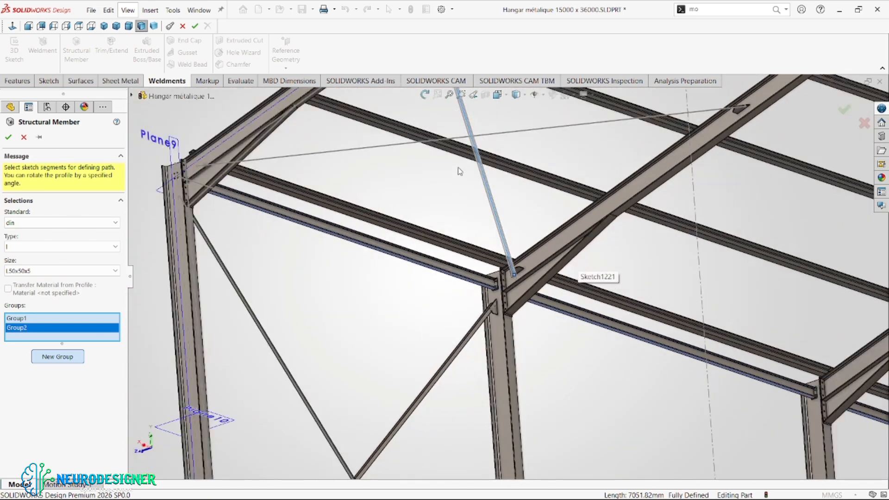
left_click(500, 135)
Try to locate the second group's profile by the midpoint of the angle leg facing the gusset plate
scroll(756, 115, "down", 5)
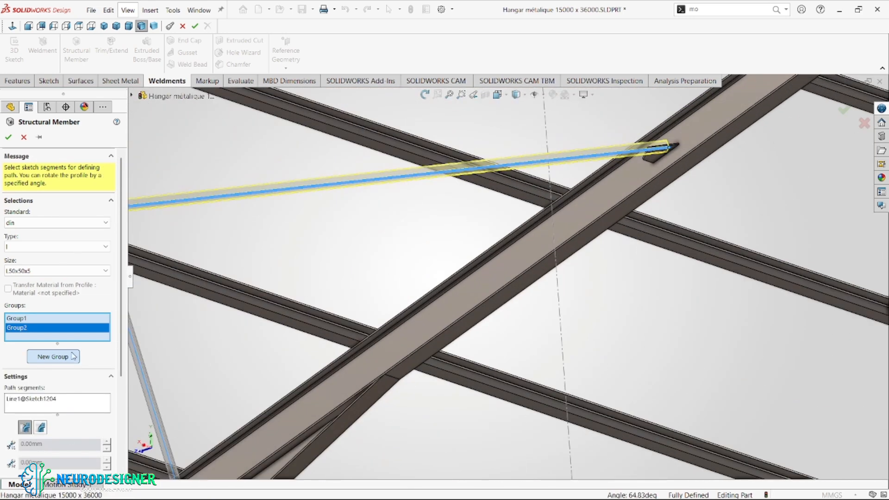
scroll(79, 413, "down", 5)
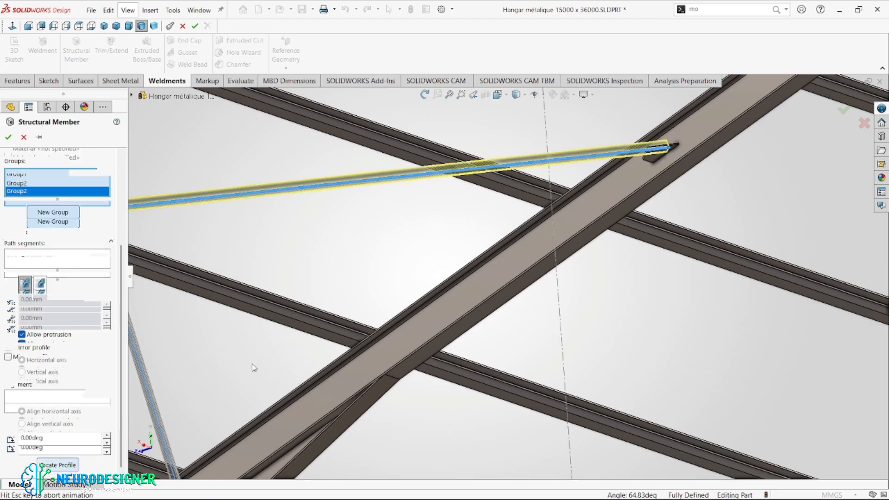
scroll(690, 207, "down", 5)
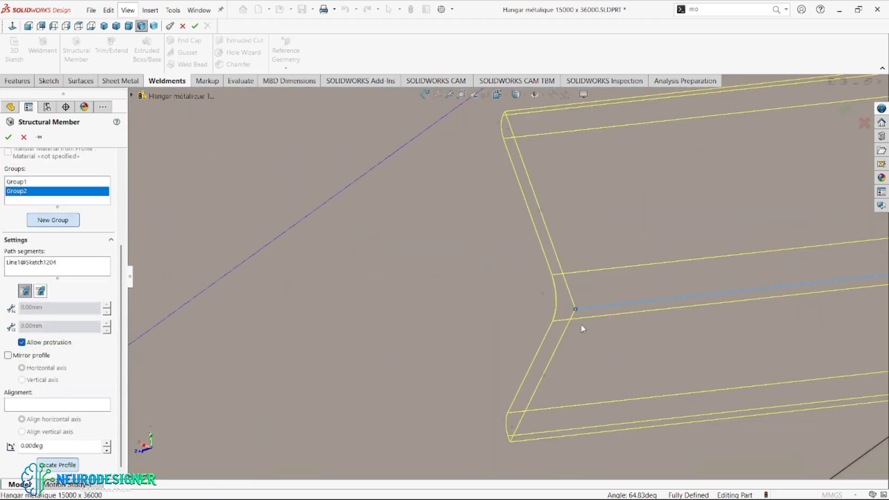
scroll(582, 324, "up", 5)
middle_click_drag(569, 295, 436, 360)
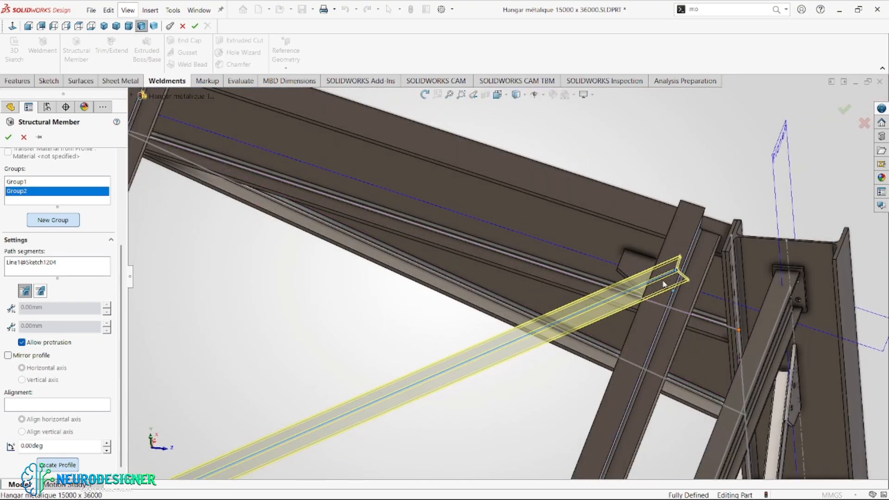
scroll(664, 284, "down", 5)
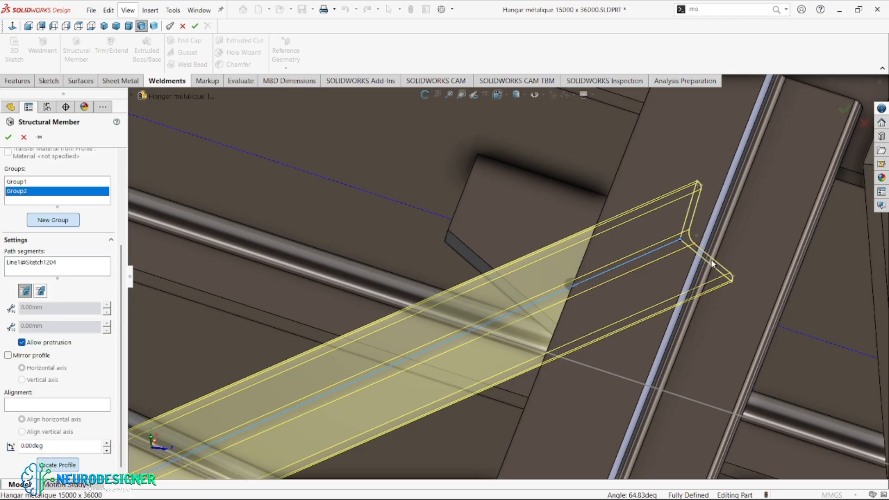
scroll(712, 263, "down", 3)
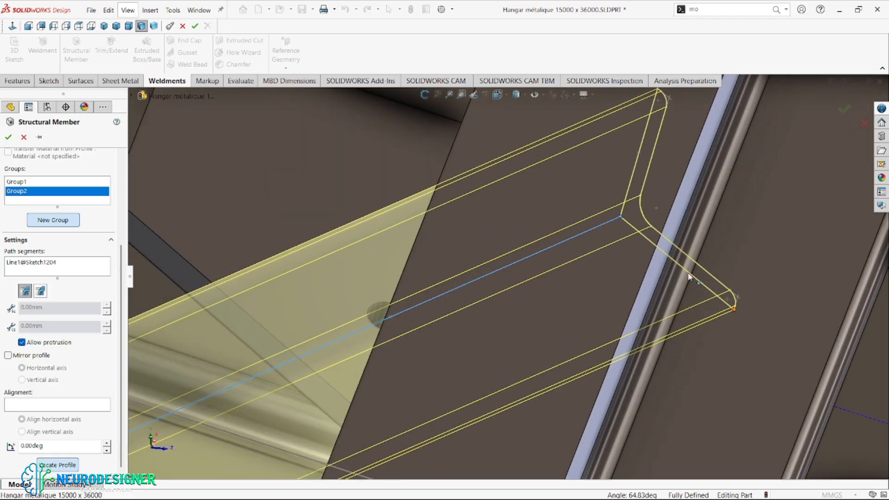
scroll(663, 258, "up", 10)
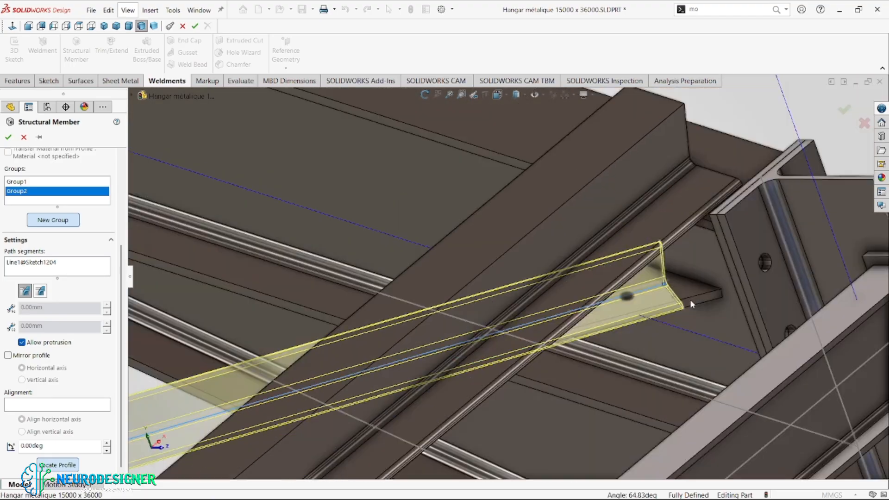
scroll(547, 287, "down", 10)
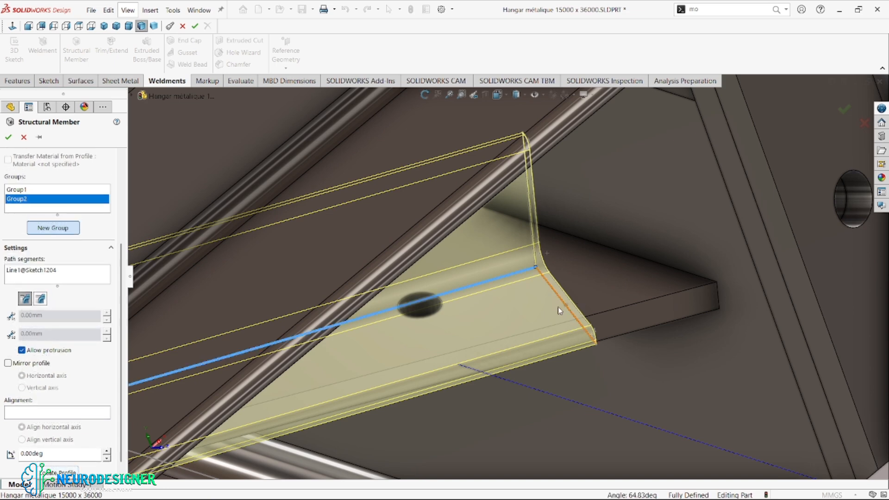
scroll(96, 428, "down", 1)
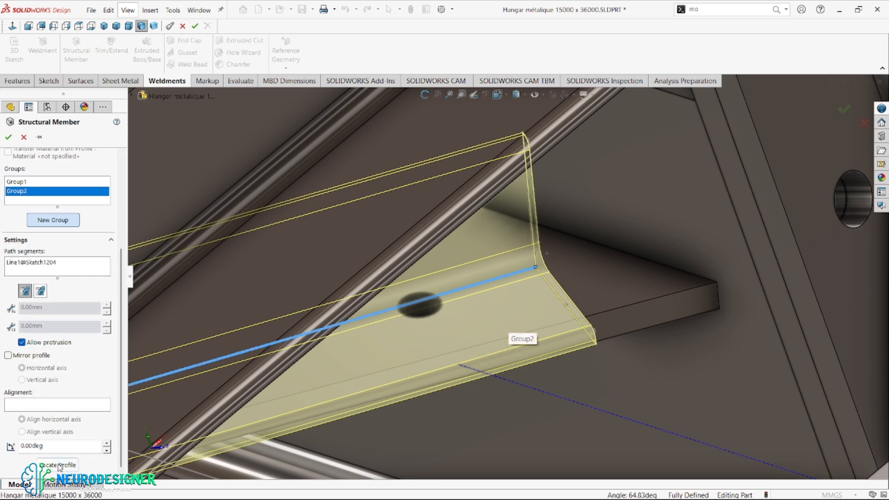
scroll(550, 330, "down", 3)
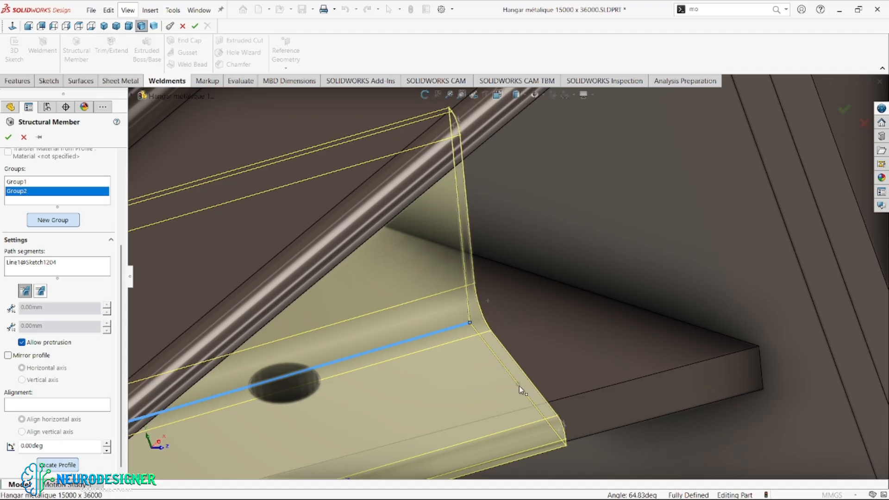
scroll(519, 385, "up", 2)
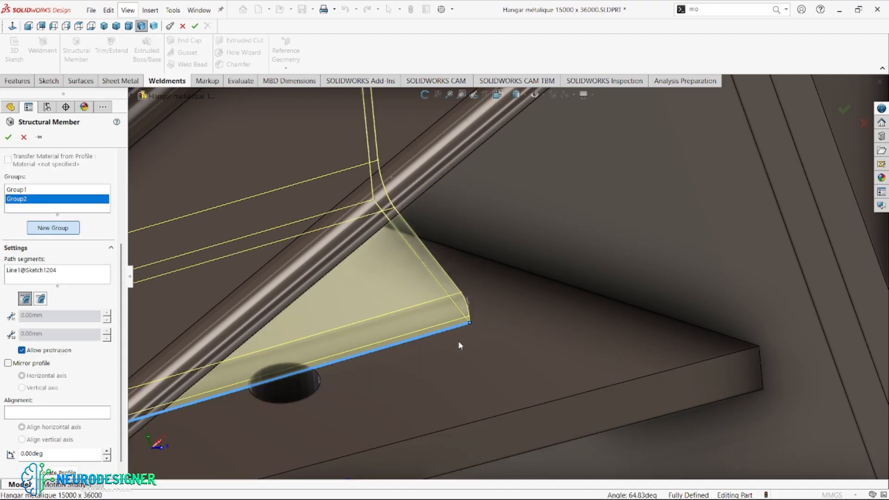
Locate the second group's profile by the midpoint of the angle leg lying against the gusset plate and accept the structural member
scroll(428, 326, "up", 2)
scroll(453, 292, "down", 3)
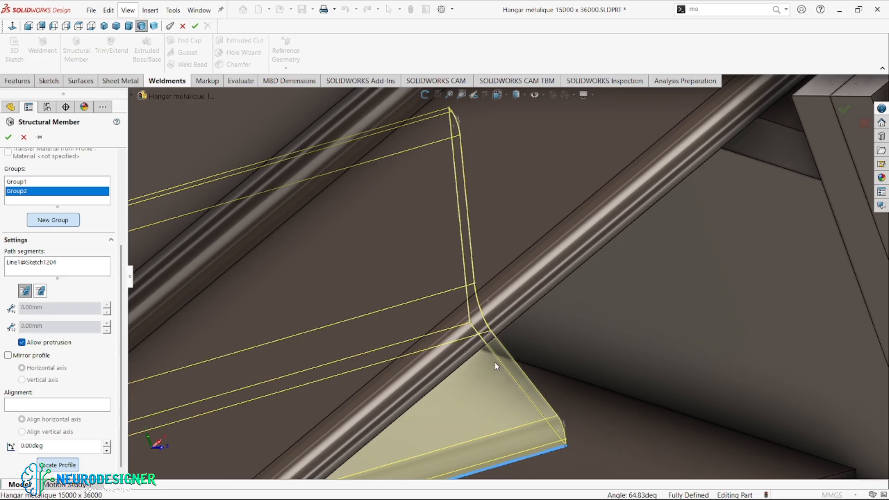
scroll(514, 385, "down", 3)
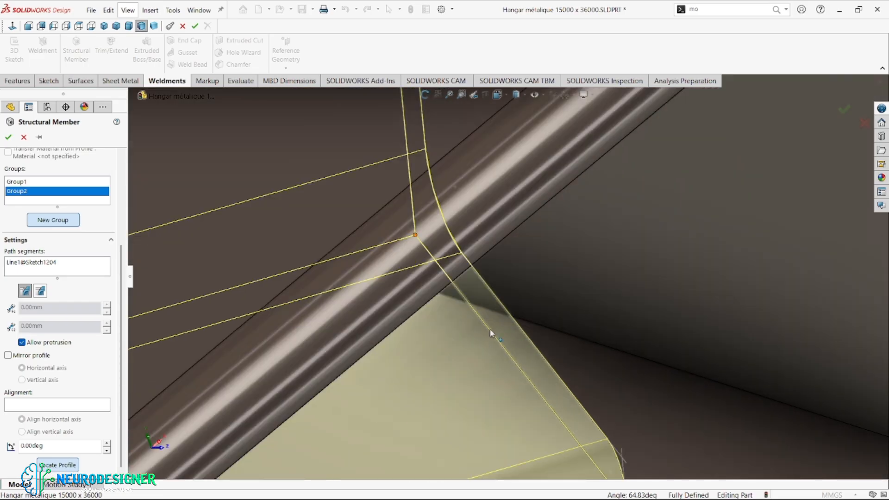
scroll(491, 332, "up", 5)
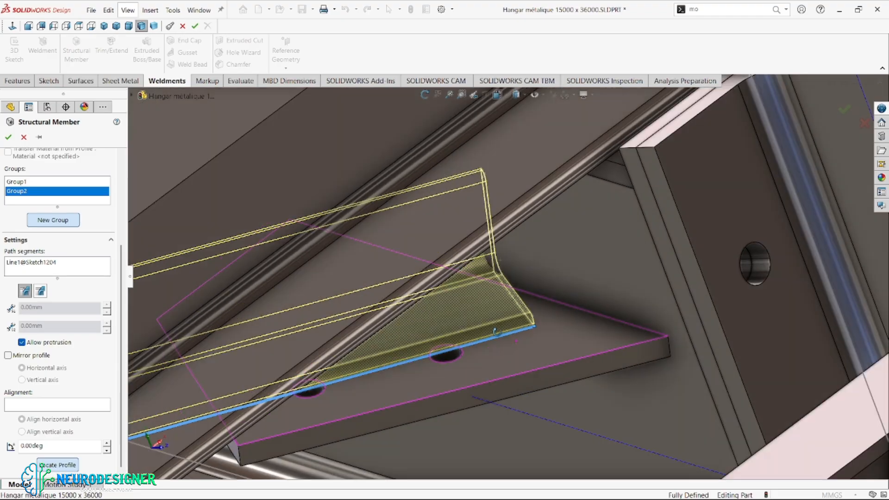
middle_click_drag(496, 332, 527, 291)
scroll(527, 291, "down", 5)
scroll(505, 220, "down", 2)
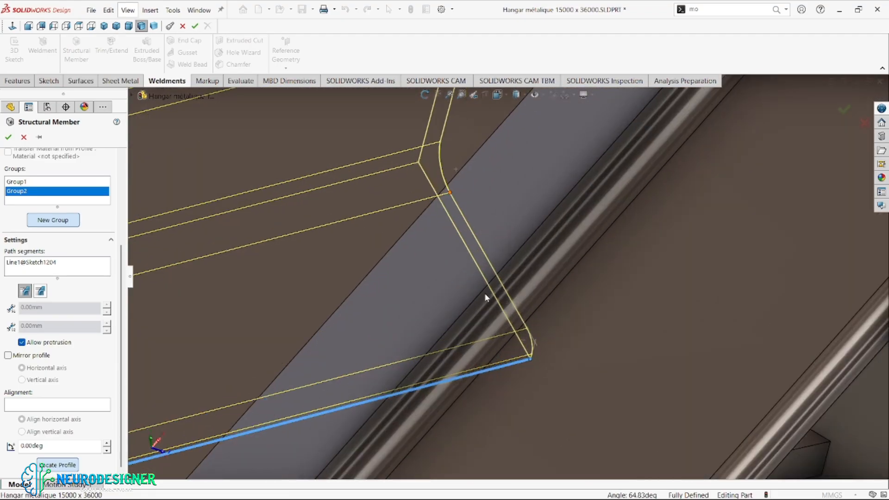
scroll(463, 235, "up", 3)
middle_click_drag(463, 235, 627, 341)
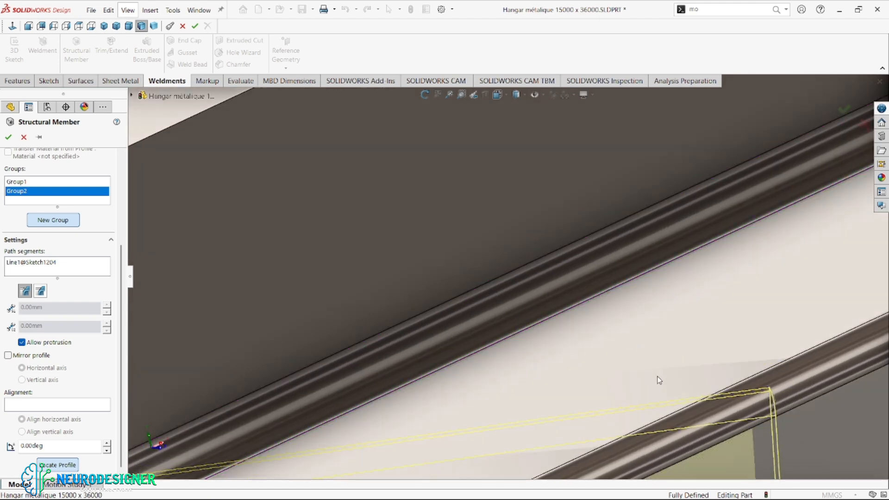
scroll(657, 376, "up", 4)
scroll(596, 400, "down", 4)
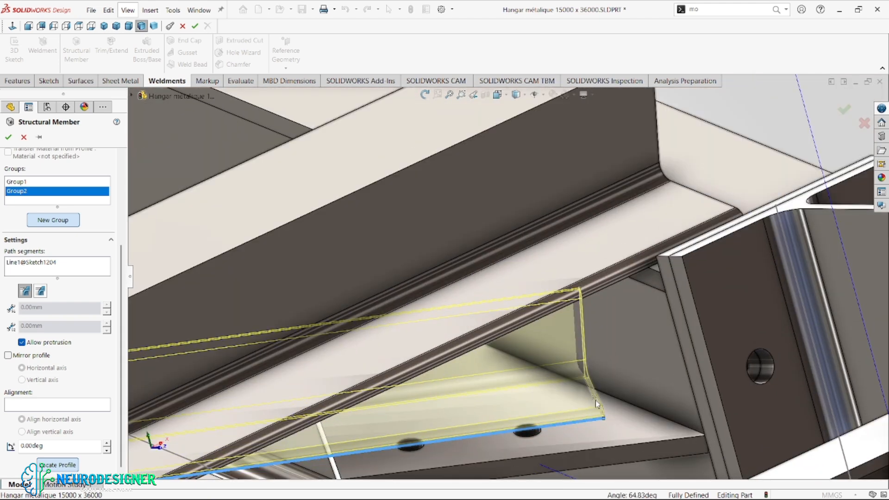
scroll(593, 398, "down", 2)
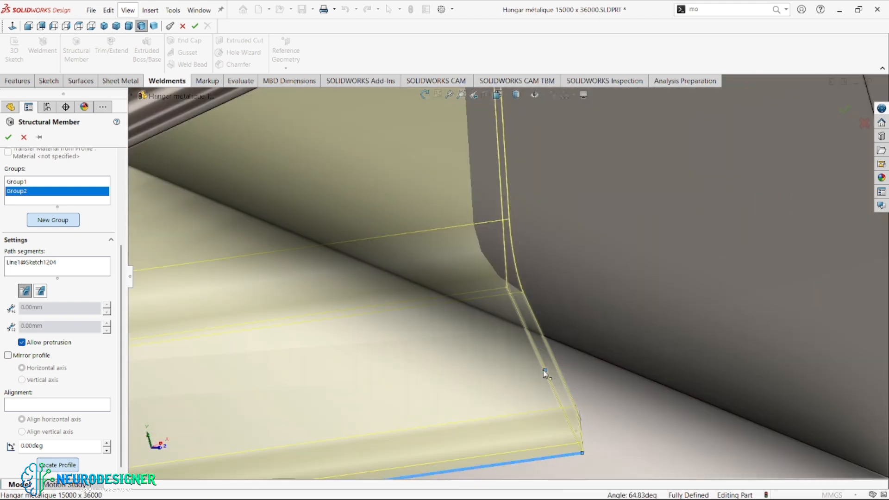
scroll(546, 373, "up", 6)
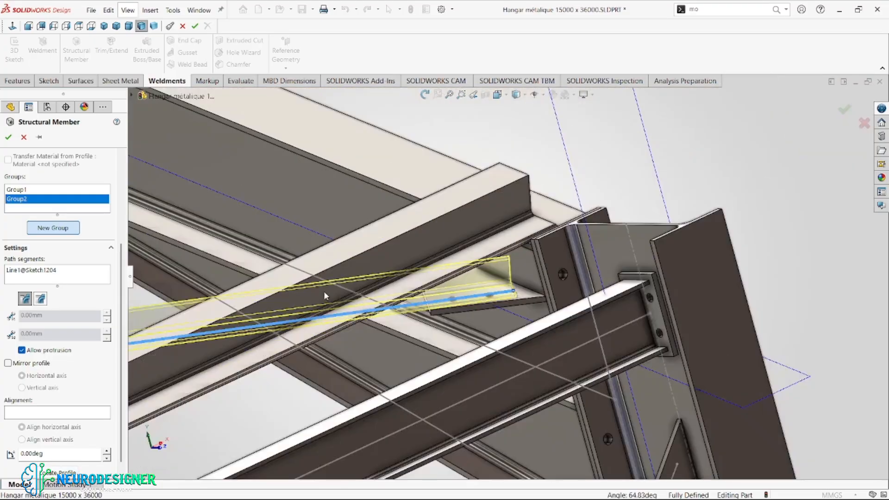
left_click(8, 137)
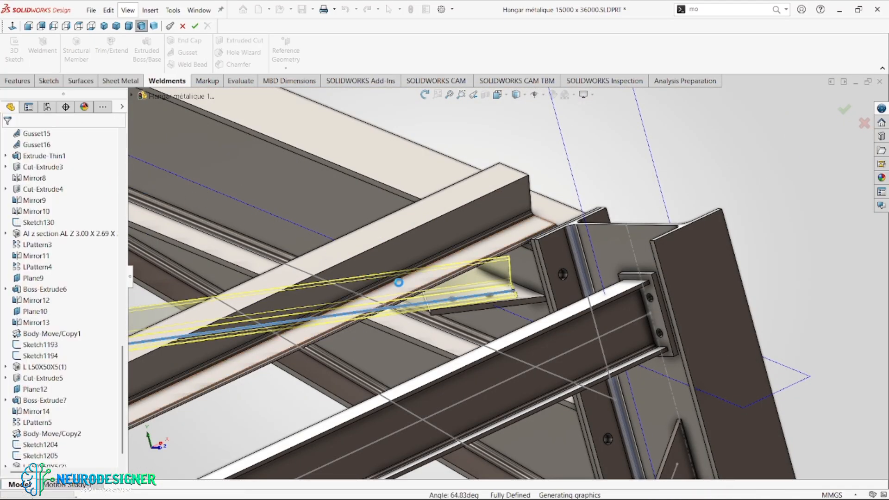
Start a linear pattern that uses the end rafter's long edge as its first direction
scroll(397, 287, "up", 8)
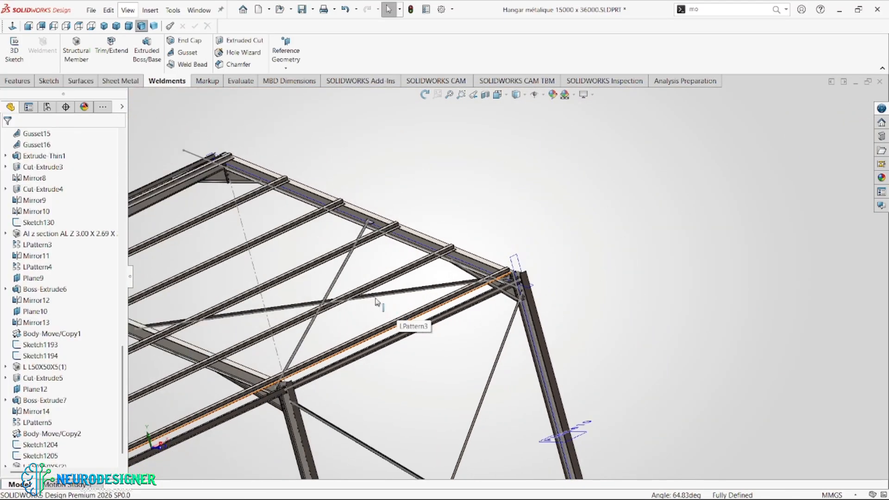
middle_click_drag(379, 305, 390, 359)
scroll(391, 359, "up", 8)
scroll(484, 298, "down", 4)
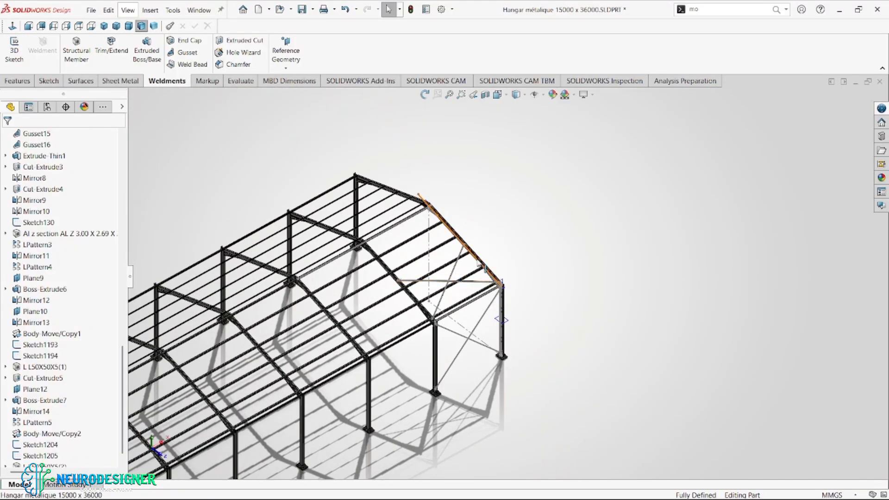
scroll(482, 268, "down", 3)
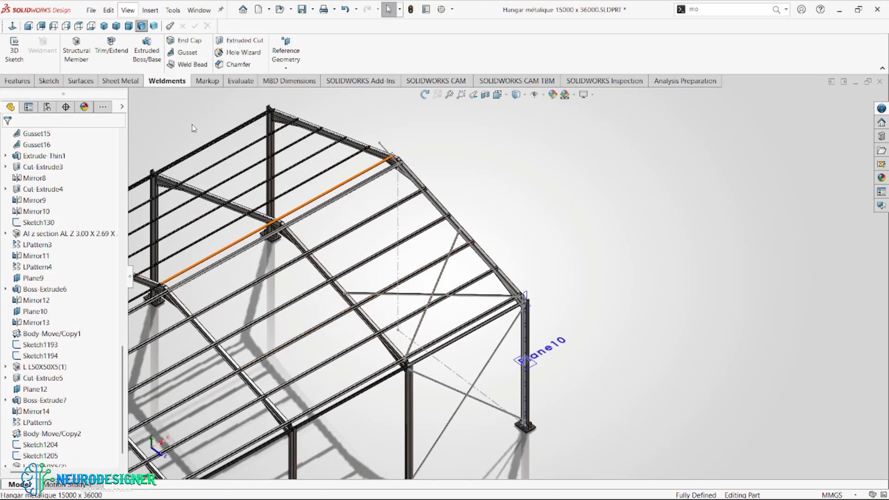
left_click(19, 81)
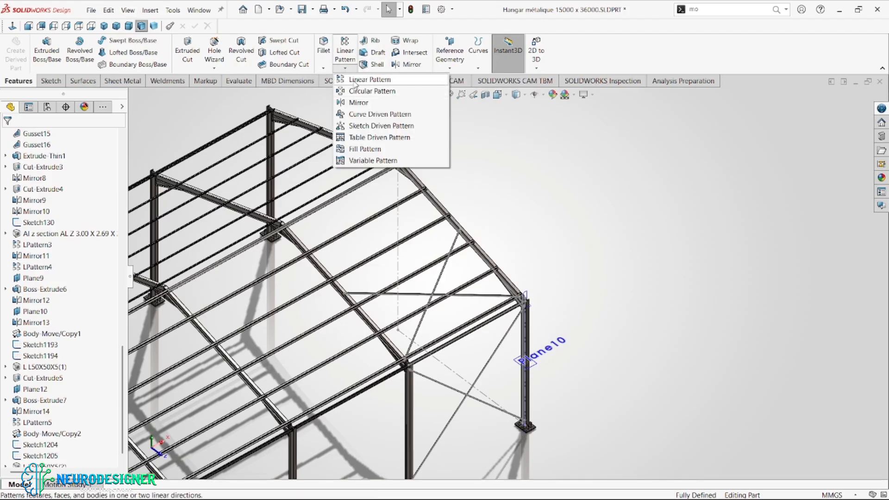
left_click(355, 82)
scroll(492, 265, "down", 2)
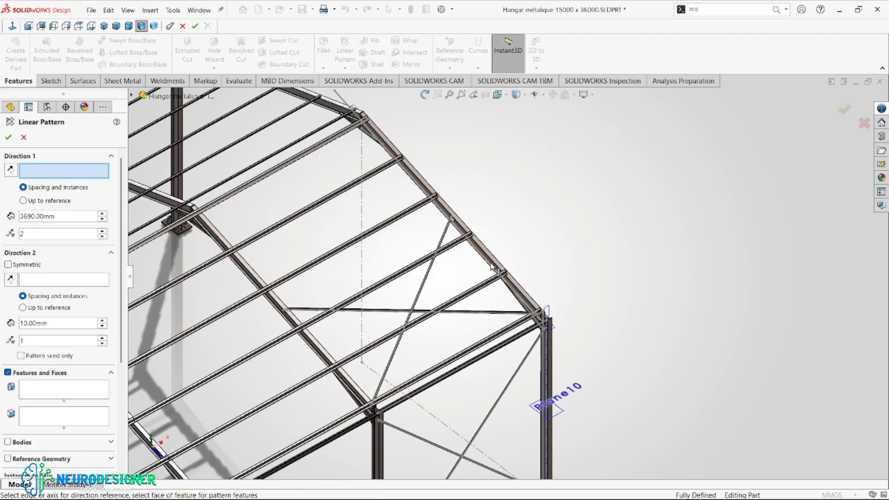
left_click(486, 266)
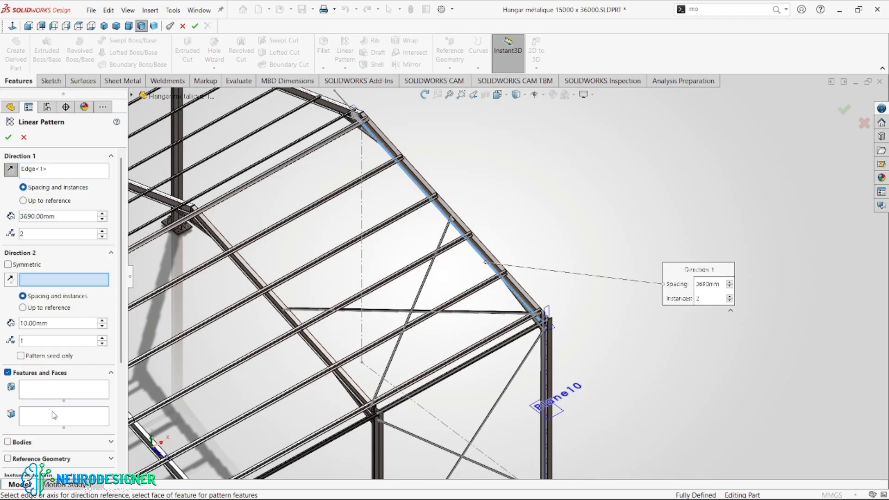
Set the pattern to copy bodies and add the brace ending at the end frame's eave together with its gusset plate
left_click(9, 443)
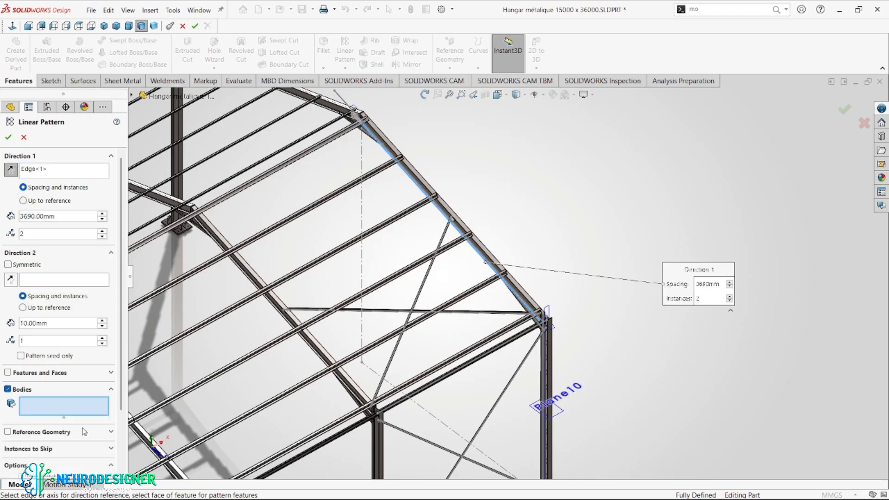
scroll(519, 327, "down", 3)
left_click(517, 318)
scroll(619, 318, "down", 3)
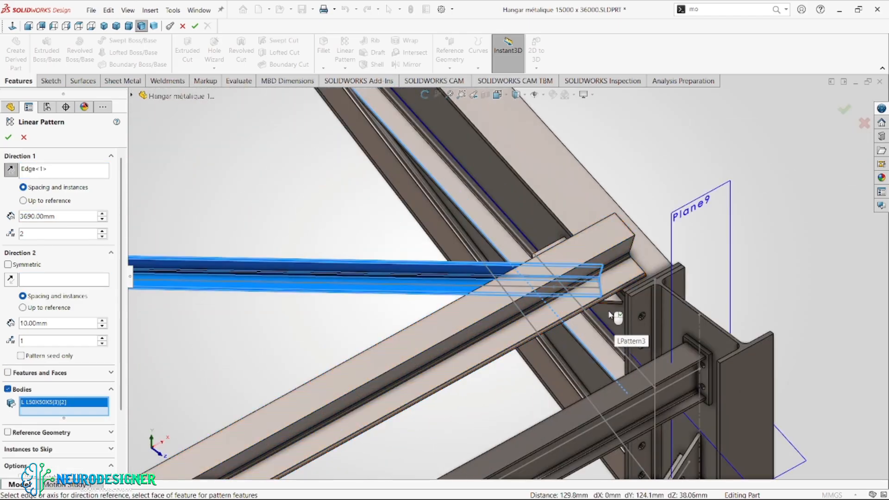
left_click(612, 303)
scroll(468, 280, "up", 5)
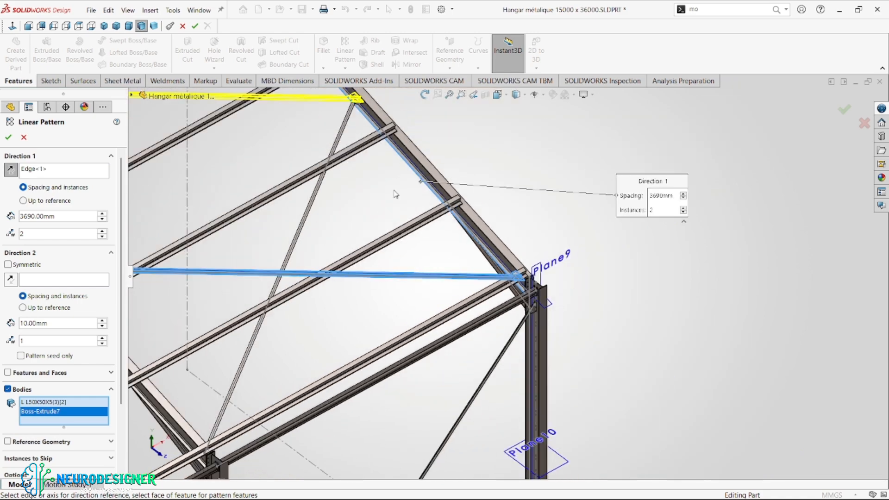
Add the crossing brace and its upper gusset plate on the end rafter to the bodies to pattern
scroll(363, 127, "down", 2)
left_click(365, 139)
scroll(423, 153, "down", 5)
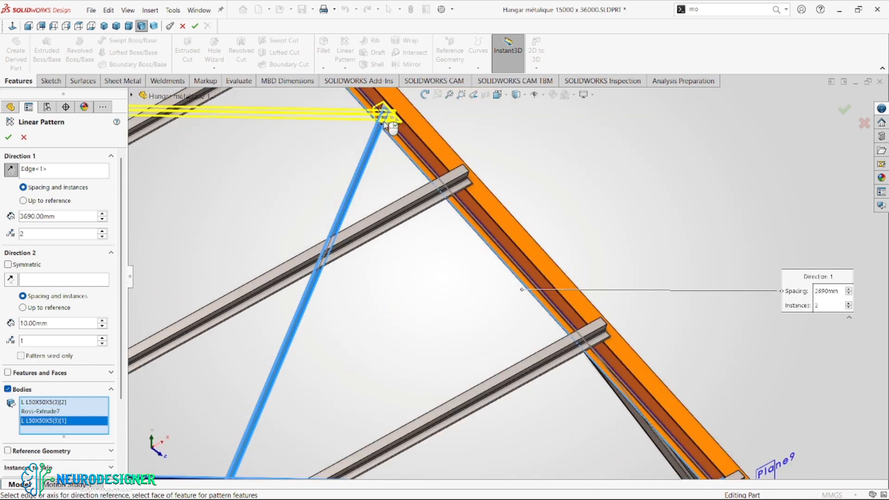
left_click(425, 139)
scroll(411, 213, "up", 5)
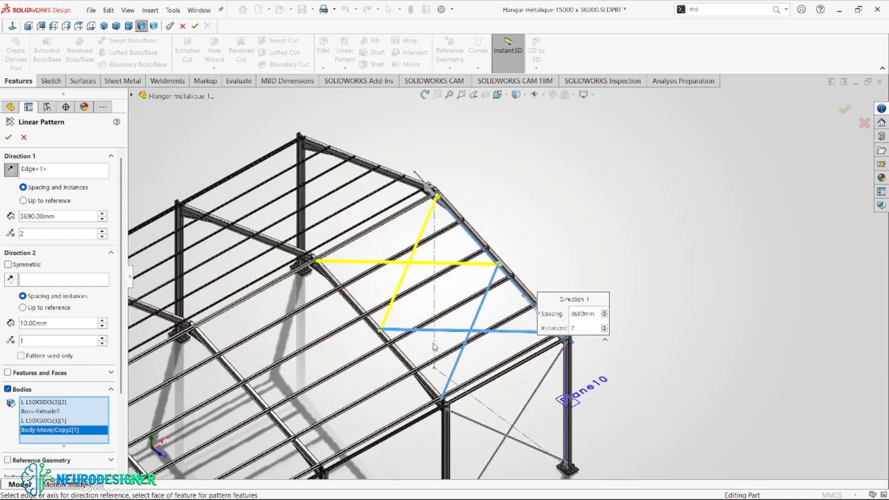
Add the adjacent frame's two gusset plates, at the eave and partway up its rafter, to the bodies to pattern
scroll(457, 387, "down", 3)
middle_click_drag(398, 405, 352, 380)
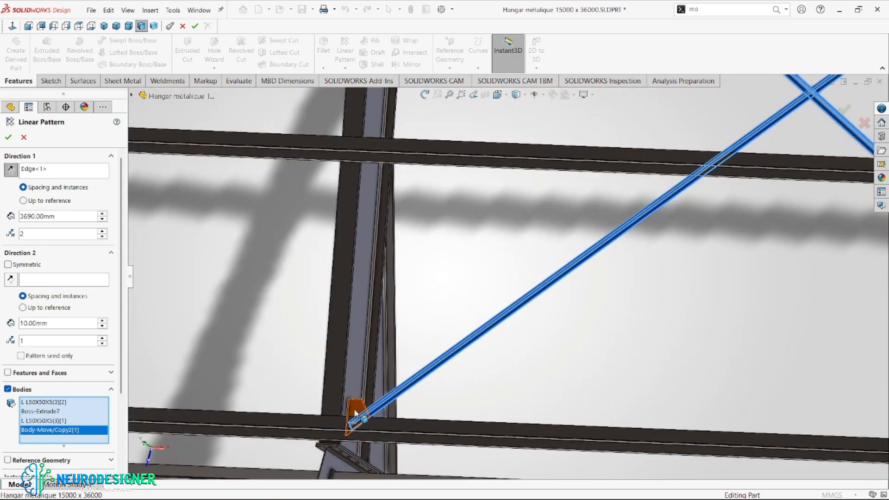
left_click(395, 320)
scroll(393, 321, "up", 3)
scroll(466, 191, "down", 6)
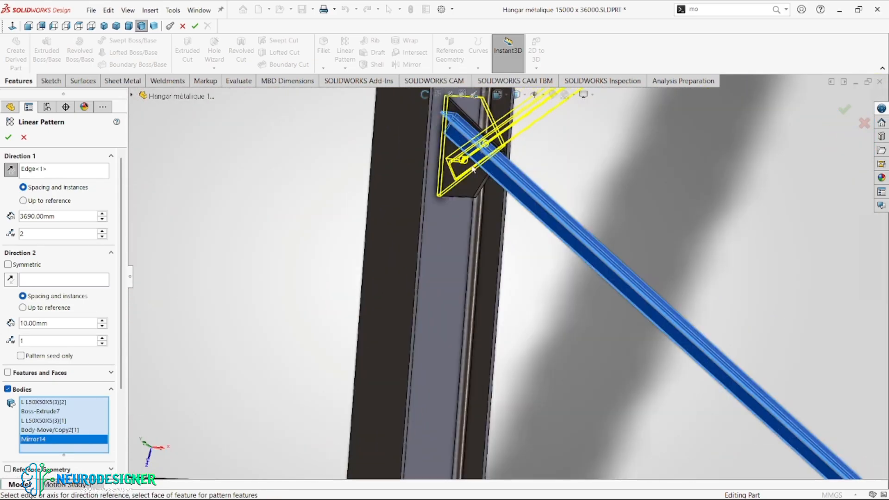
left_click(465, 192)
scroll(496, 188, "up", 3)
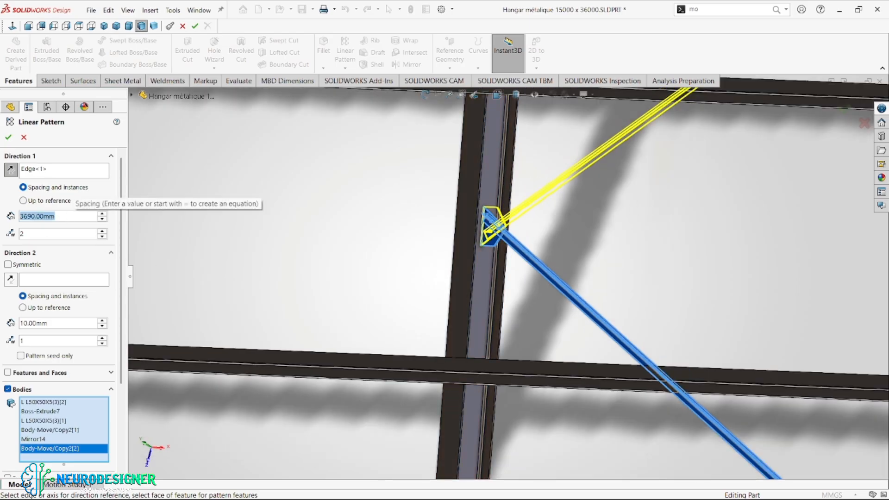
Set the pattern spacing to 3895 mm with two instances and create the second set of roof bracing
type("3895")
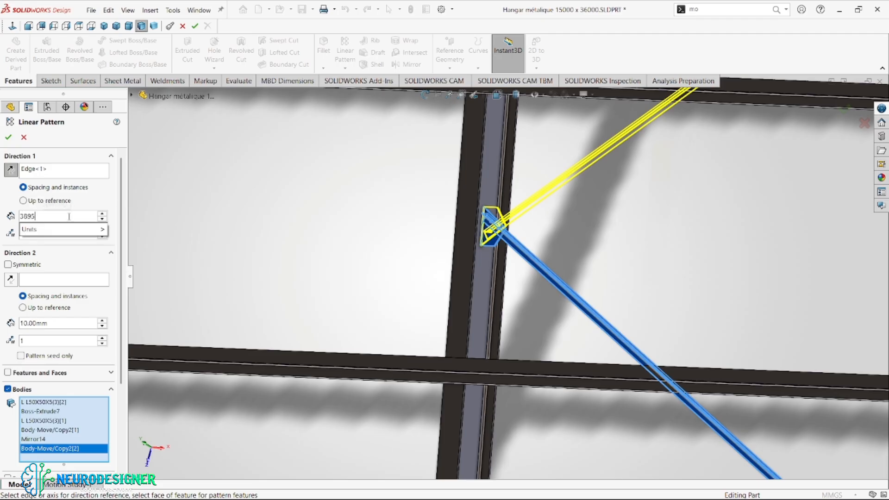
key("Return")
scroll(542, 213, "down", 5)
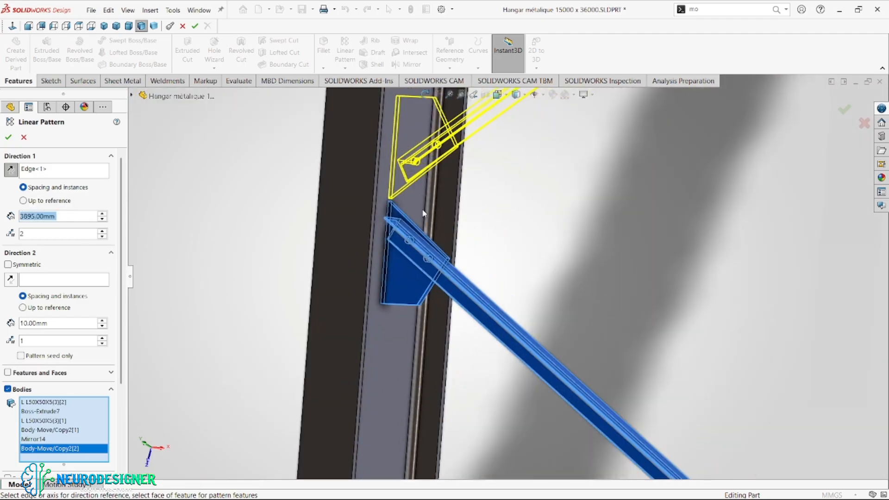
scroll(465, 232, "up", 5)
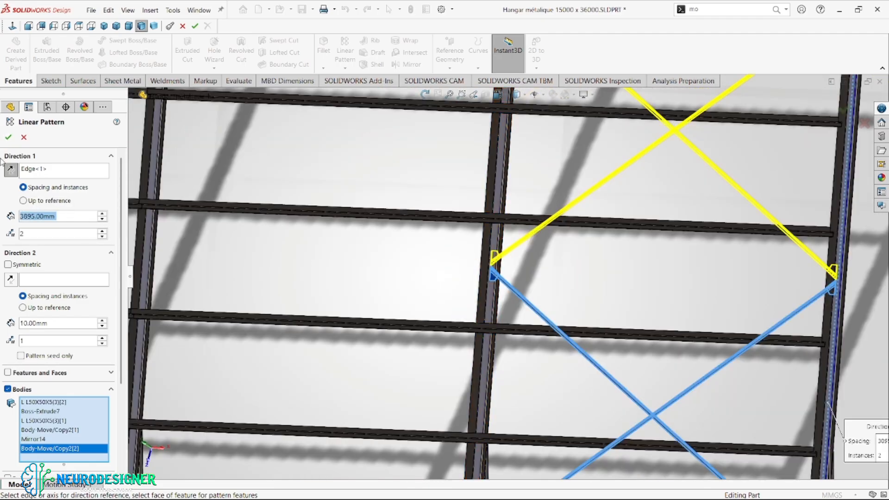
key("Return")
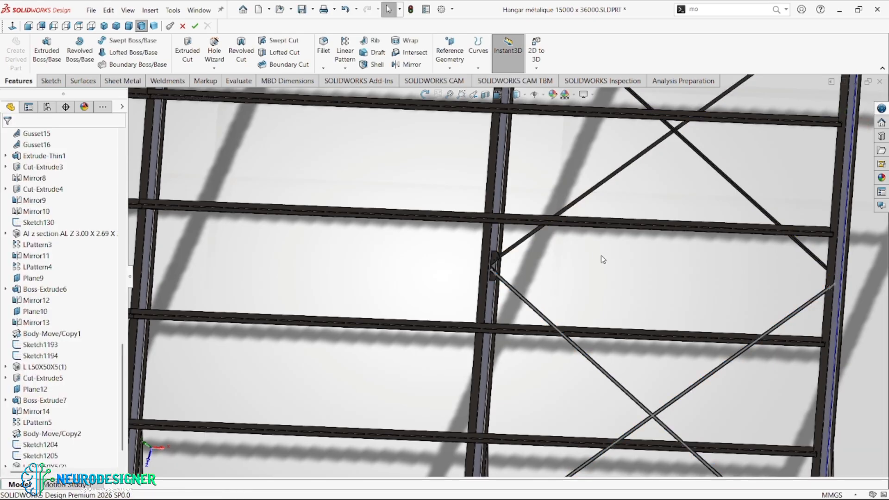
Set up a mirror about the Front Plane with the end bay's two upper crossing roof braces as bodies to mirror
scroll(661, 266, "up", 6)
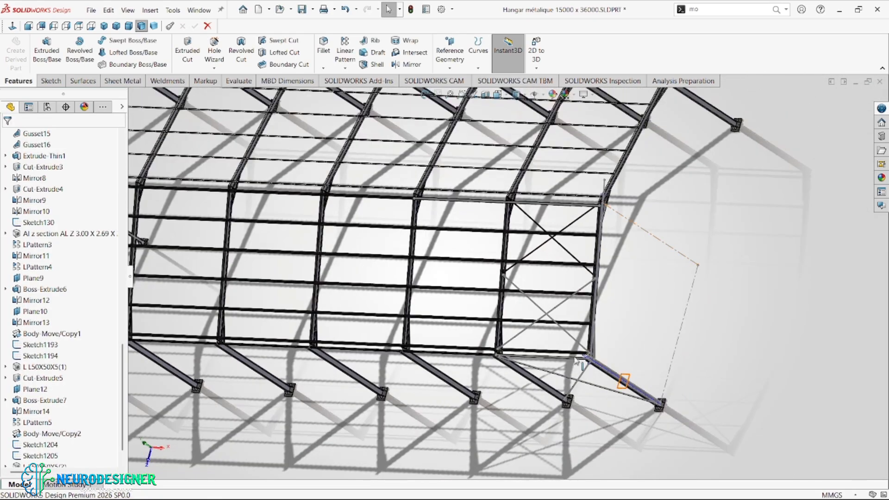
scroll(577, 361, "down", 8)
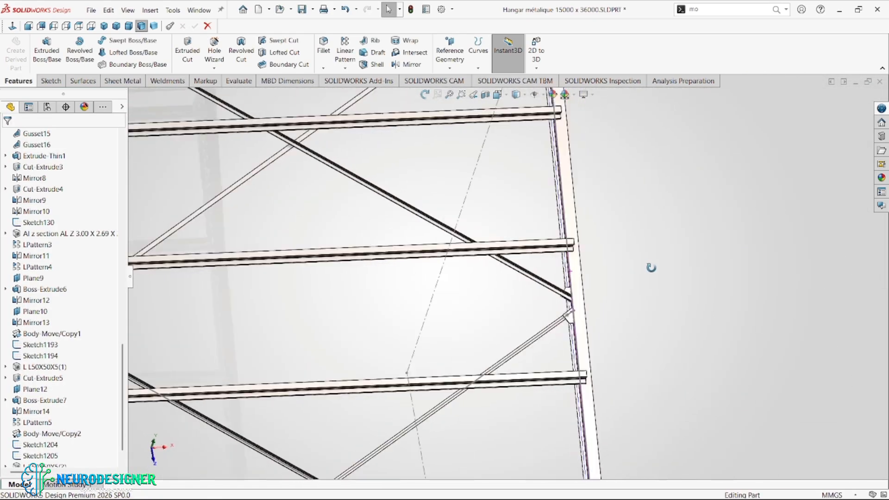
middle_click_drag(651, 267, 613, 264)
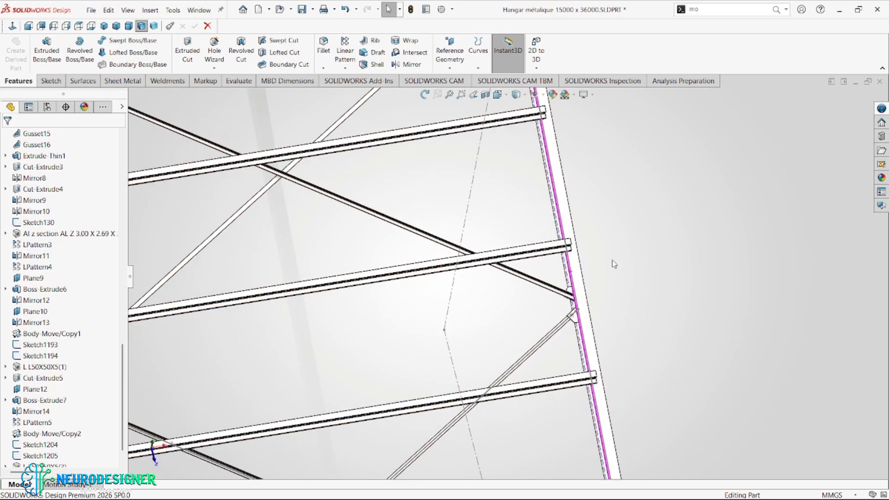
scroll(613, 264, "up", 8)
middle_click_drag(490, 315, 396, 300)
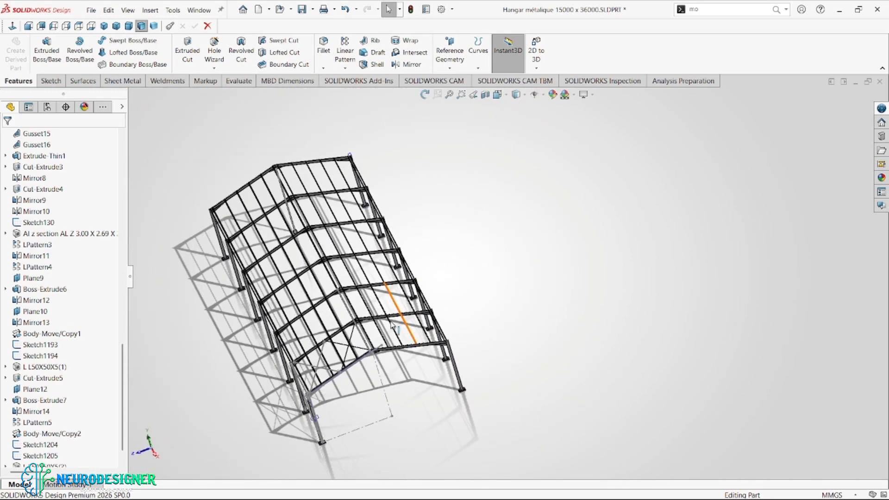
scroll(355, 366, "down", 6)
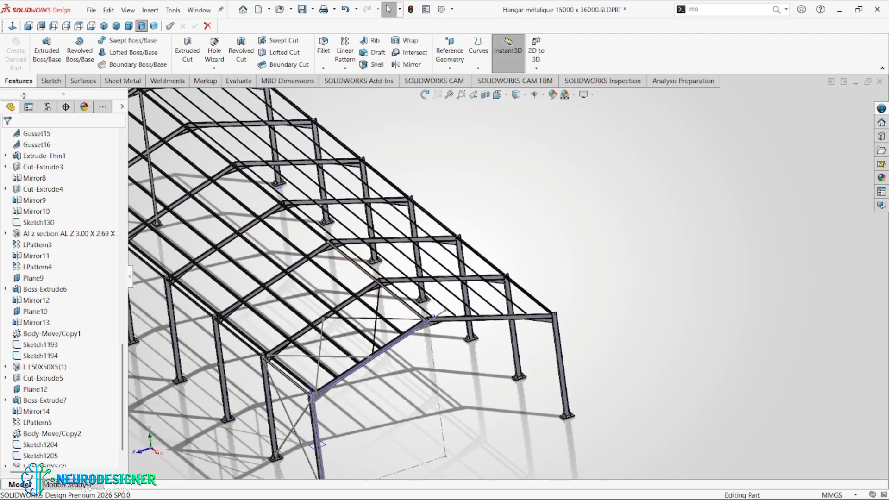
scroll(56, 194, "up", 15)
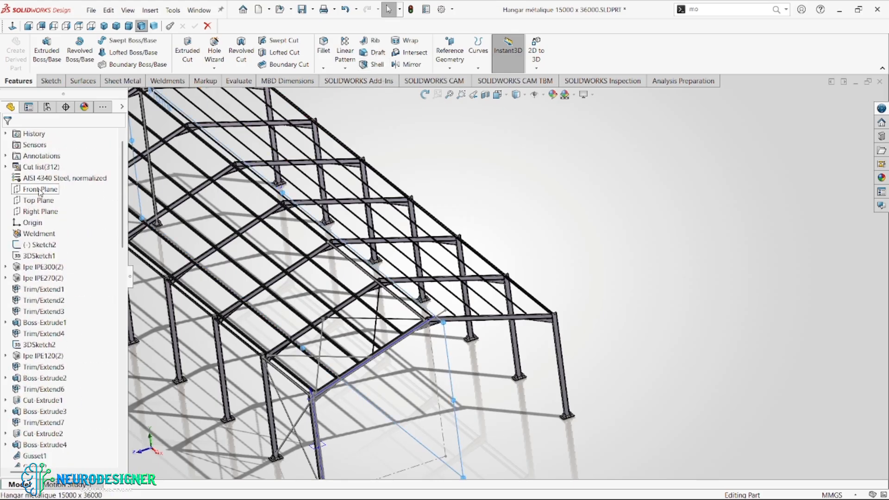
left_click(46, 189)
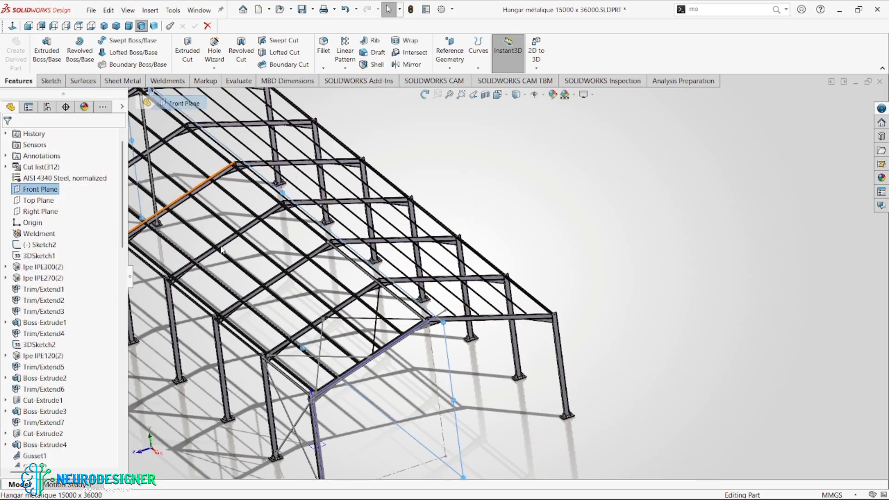
left_click(412, 65)
scroll(529, 297, "down", 3)
scroll(548, 314, "down", 3)
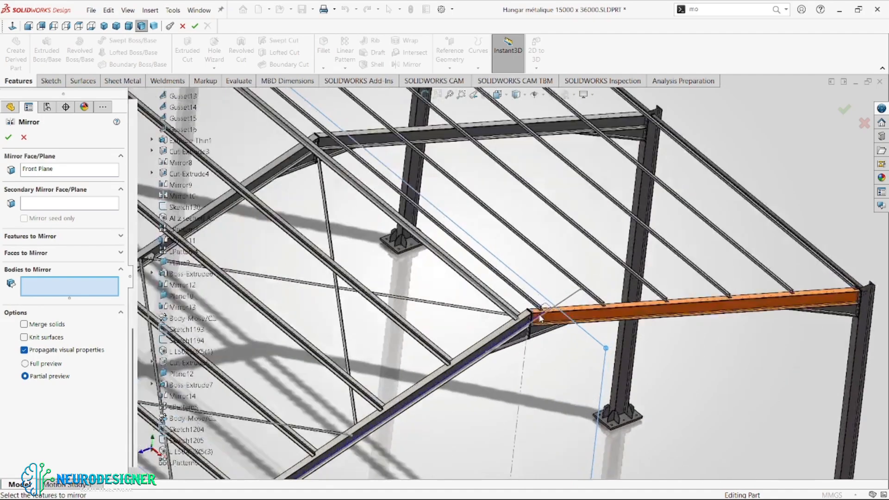
left_click(423, 306)
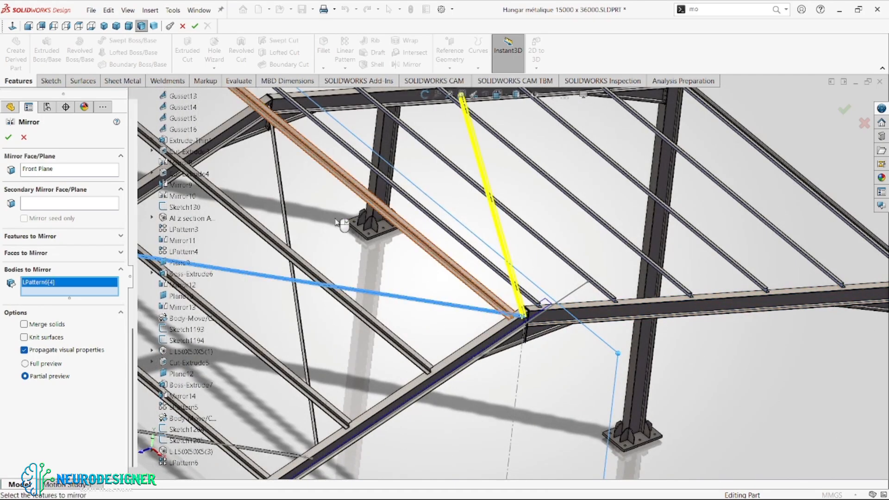
left_click(287, 197)
Add the adjacent frame's ridge and mid-rafter gusset plates and one lower crossing roof brace to the bodies to mirror
scroll(352, 158, "down", 5)
middle_click_drag(370, 130, 386, 144)
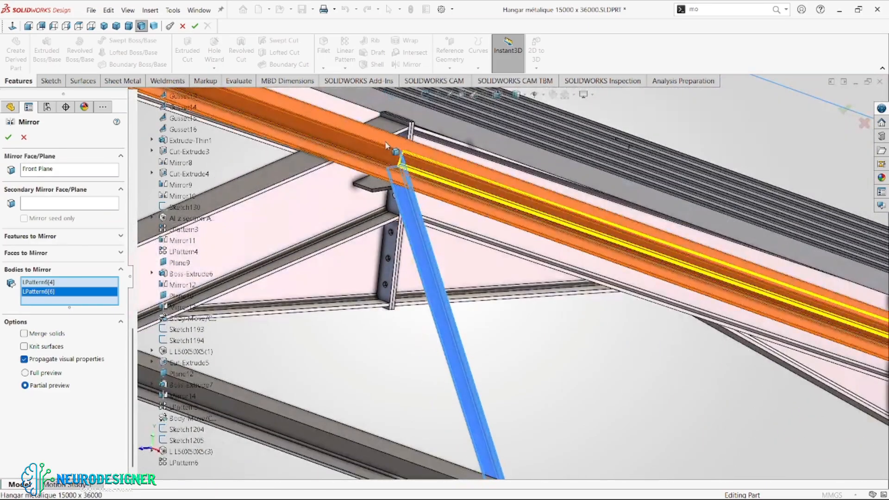
left_click(377, 183)
scroll(415, 280, "up", 5)
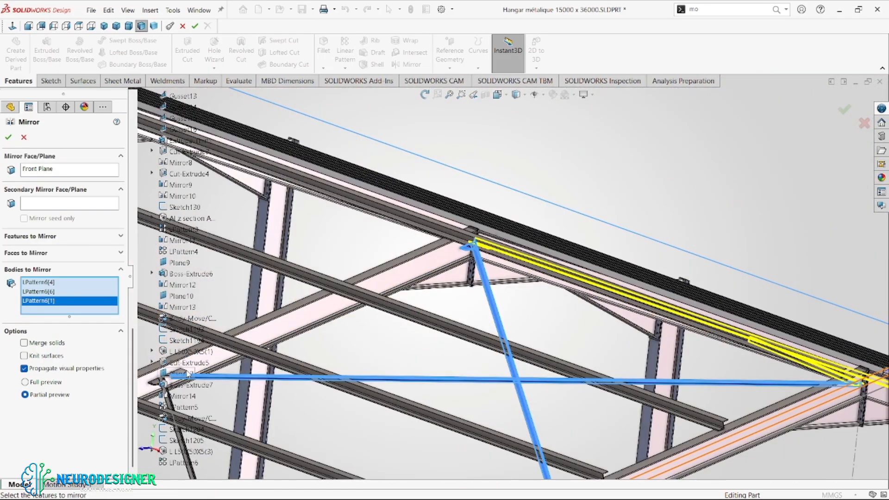
scroll(371, 320, "up", 5)
scroll(297, 336, "down", 6)
left_click(298, 337)
scroll(417, 352, "up", 4)
left_click(403, 375)
left_click(509, 408)
Add the end frame's gusset plates at the ridge, at the eave and partway up the rafter to the bodies to mirror
scroll(566, 289, "down", 3)
middle_click_drag(522, 363, 492, 209)
scroll(564, 284, "down", 5)
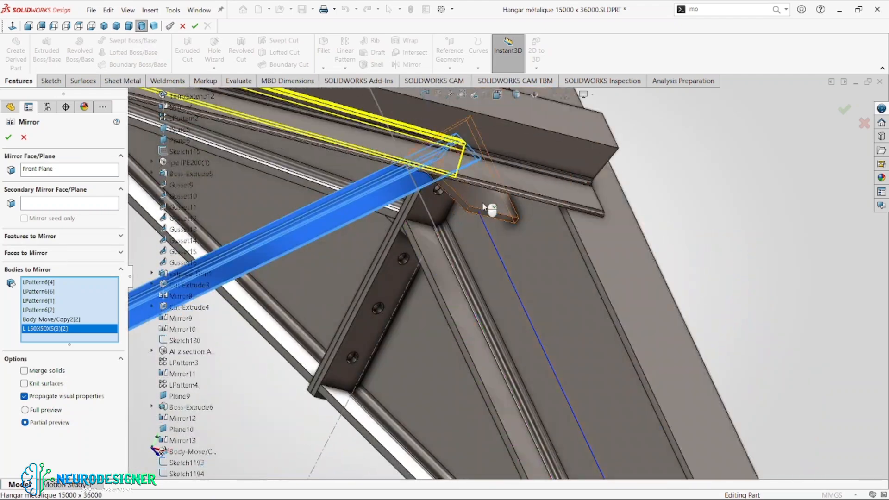
left_click(489, 202)
scroll(501, 232, "up", 8)
middle_click_drag(523, 259, 578, 297)
scroll(602, 310, "down", 6)
left_click(626, 332)
scroll(500, 269, "up", 5)
scroll(435, 216, "down", 6)
left_click(427, 185)
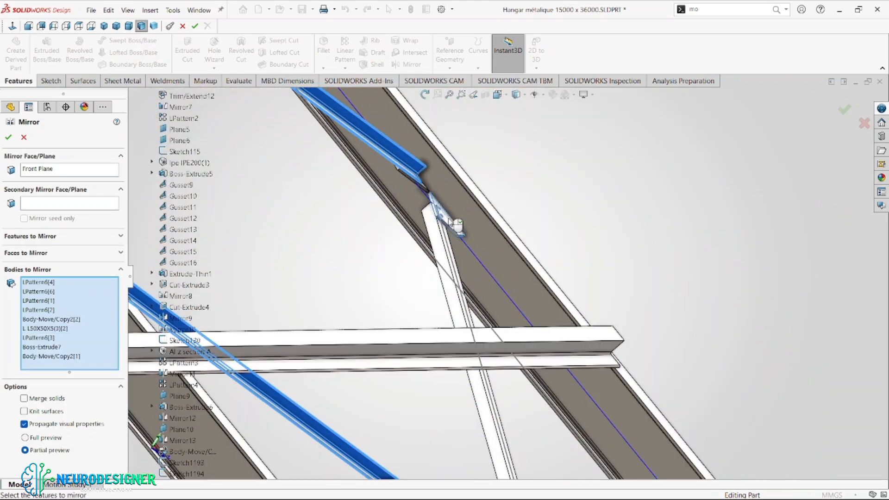
Add the remaining lower roof brace and its gusset plate at the adjacent frame's eave, and create the mirror across the ridge
scroll(442, 217, "up", 8)
middle_click_drag(417, 240, 317, 305)
scroll(314, 417, "down", 6)
left_click(320, 392)
left_click(308, 373)
scroll(359, 370, "up", 3)
scroll(359, 369, "up", 6)
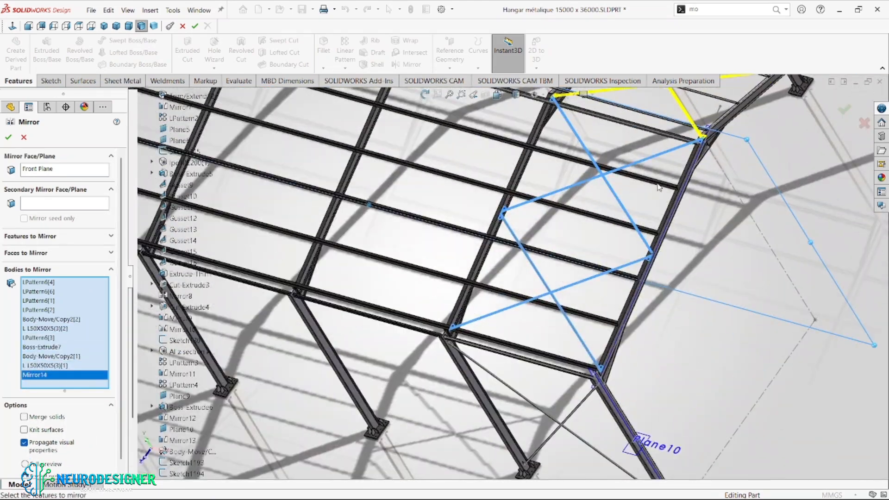
scroll(704, 130, "down", 3)
left_click(844, 110)
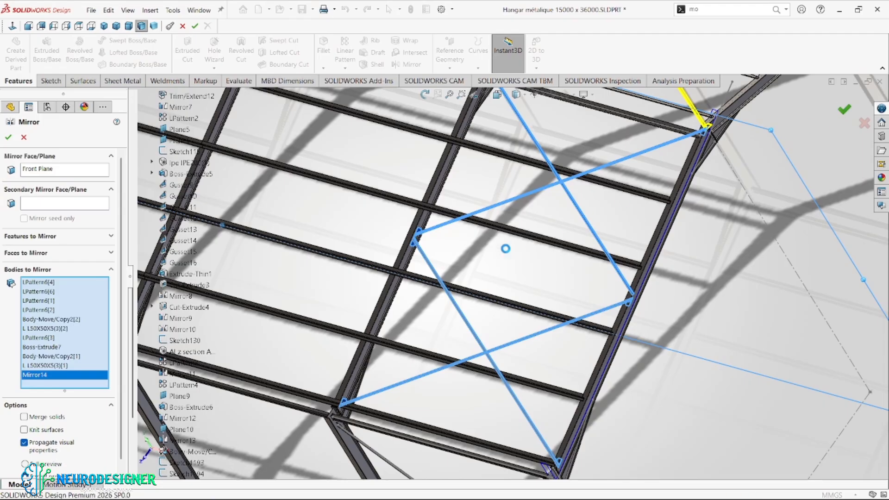
Edit the roof bracing mirror to include the adjacent column's base gusset plate and the wall brace ending there
scroll(502, 250, "up", 4)
scroll(517, 247, "up", 3)
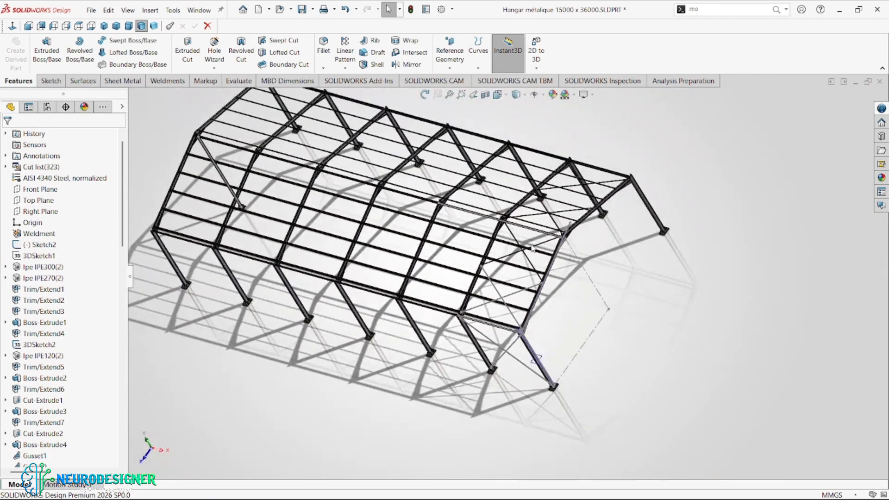
middle_click_drag(518, 248, 527, 211)
scroll(528, 250, "up", 4)
scroll(527, 249, "down", 3)
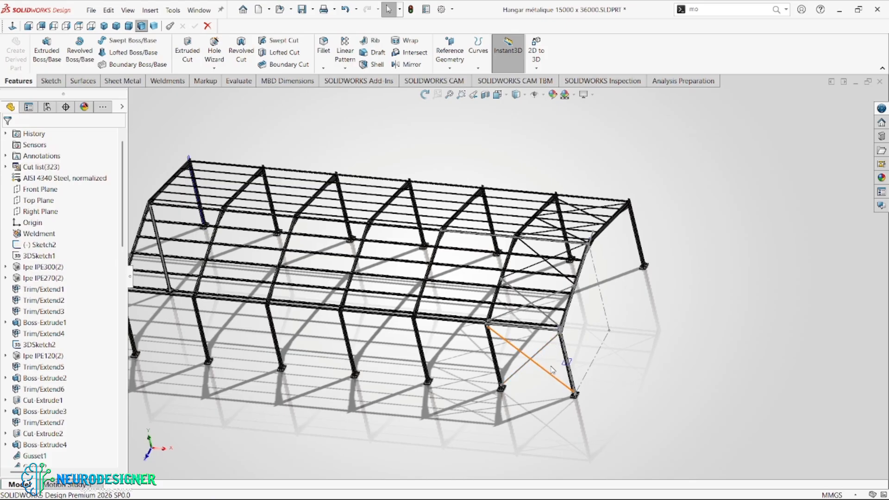
scroll(51, 440, "down", 20)
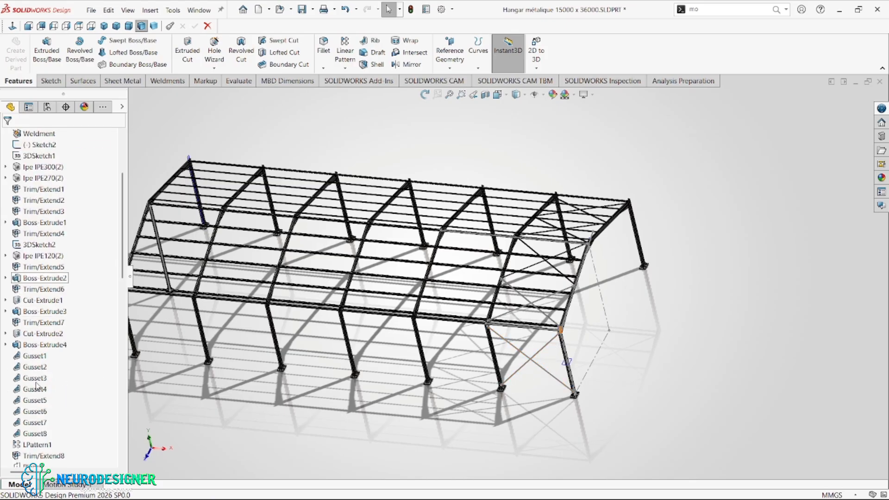
right_click(45, 456)
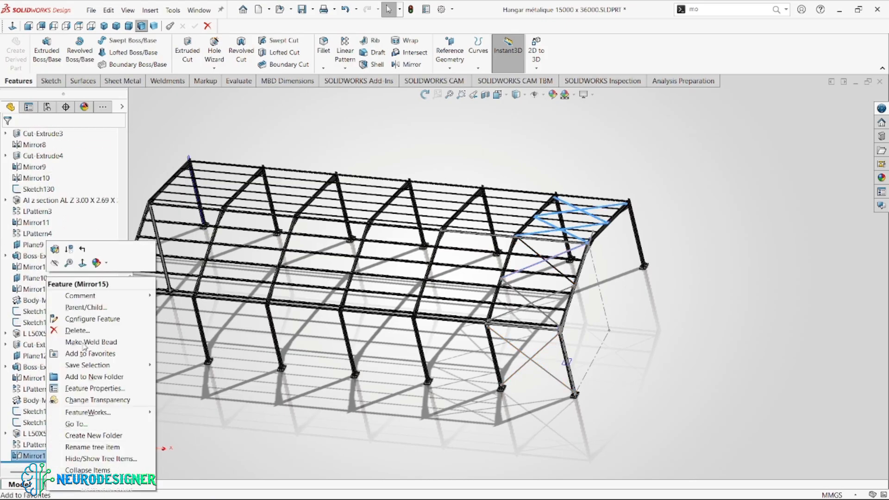
left_click(61, 253)
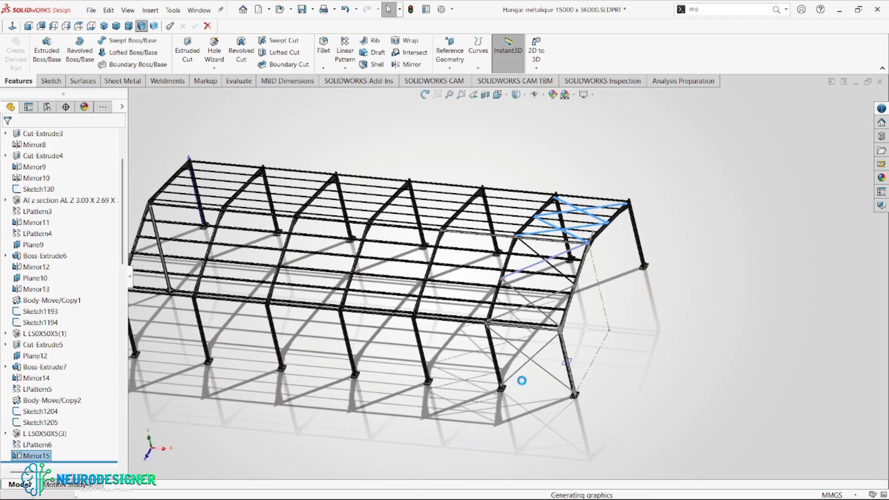
scroll(532, 357, "down", 5)
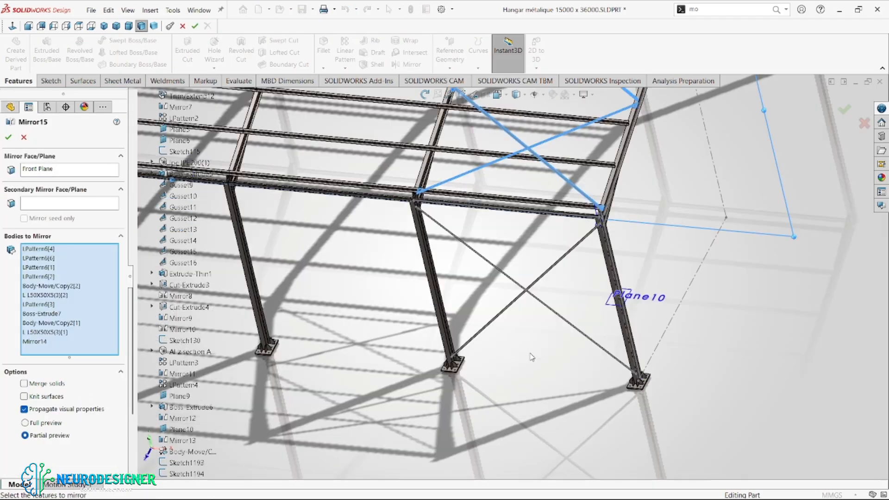
scroll(466, 347, "down", 5)
left_click(470, 319)
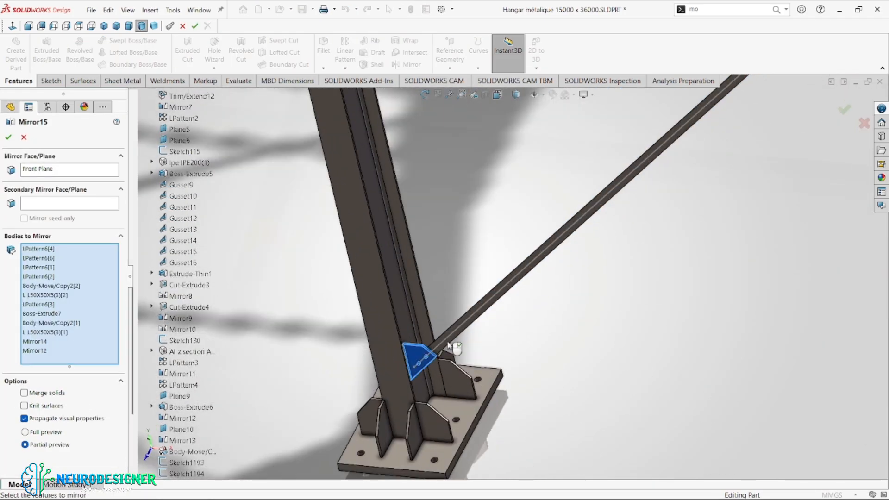
left_click(470, 319)
Add the crossing wall brace and its gusset plate at the top of the adjacent column to the bodies to mirror
scroll(470, 319, "up", 5)
scroll(511, 159, "down", 3)
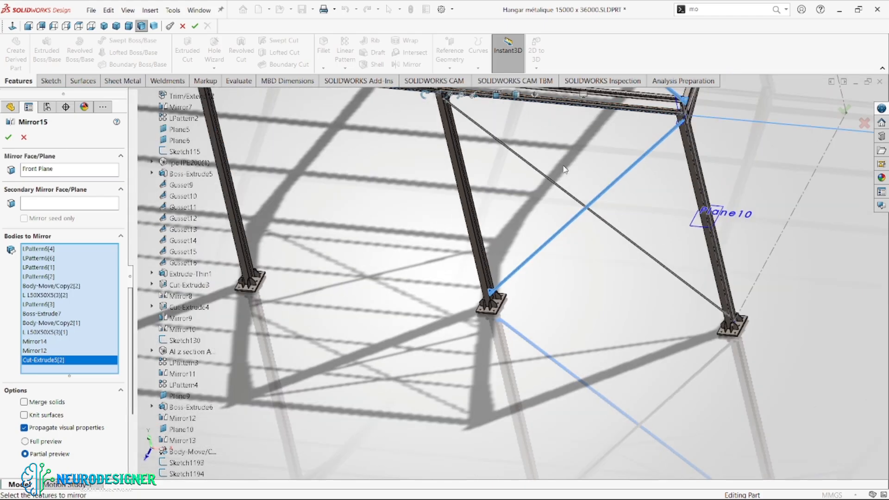
scroll(468, 169, "up", 3)
left_click(469, 168)
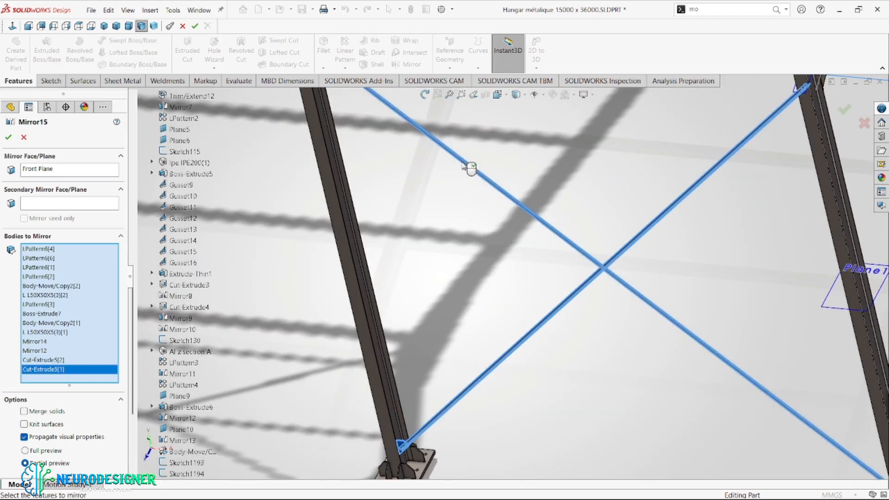
scroll(461, 183, "up", 3)
scroll(463, 183, "down", 5)
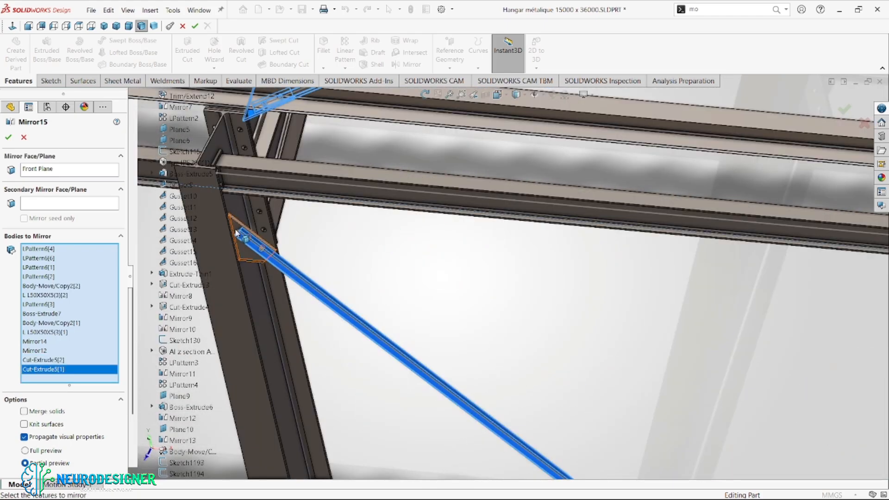
left_click(238, 234)
Add the end column's wall bracing gusset plates at its top and base to the bodies to mirror
scroll(672, 293, "up", 6)
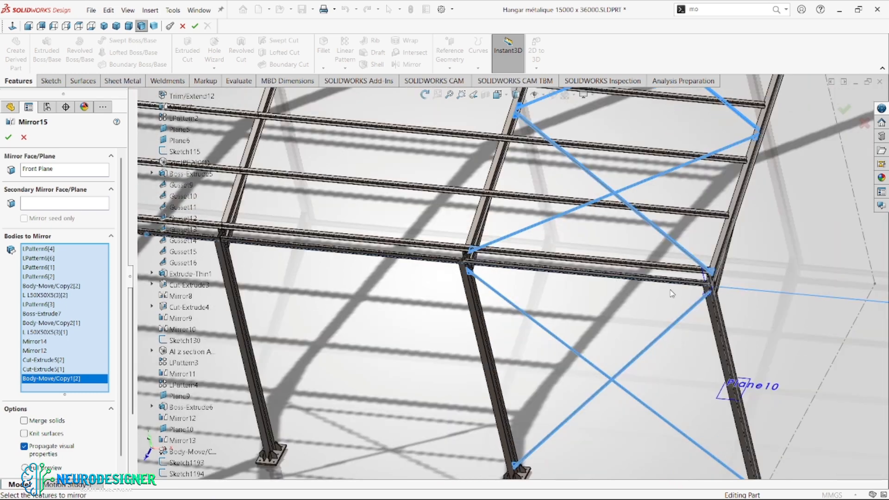
scroll(673, 293, "down", 8)
middle_click_drag(410, 268, 423, 290)
scroll(423, 290, "down", 4)
left_click(402, 286)
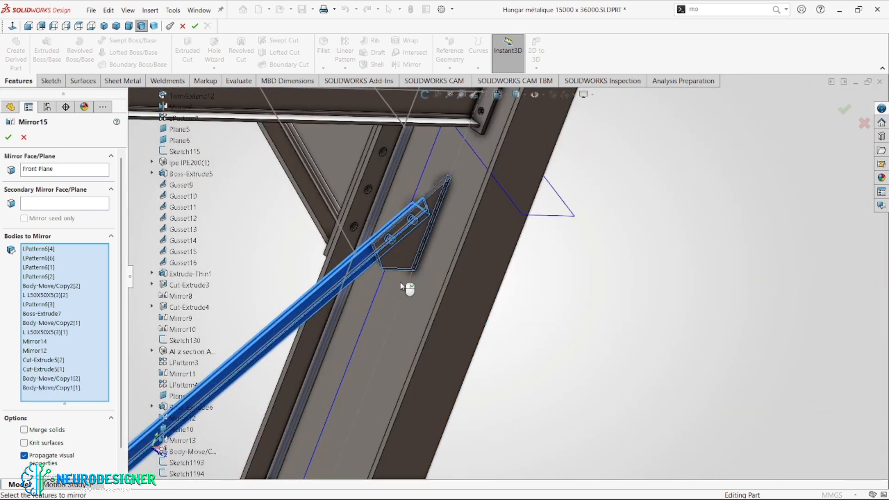
scroll(405, 296, "up", 10)
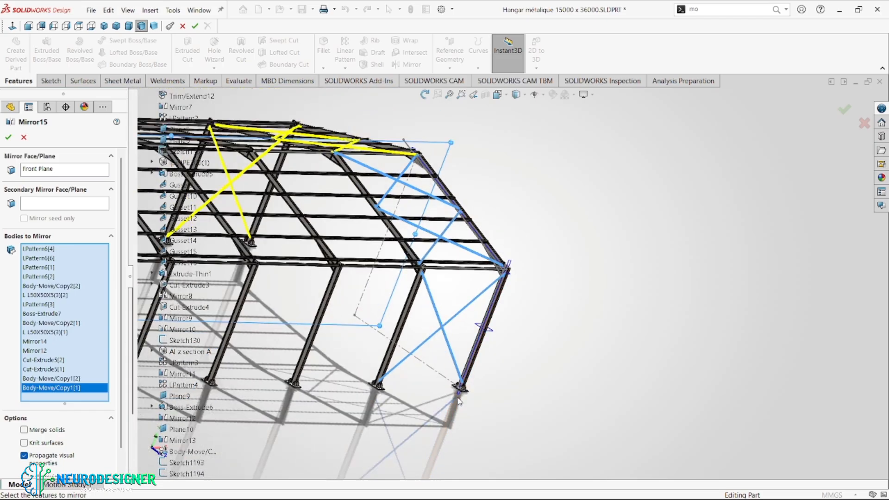
scroll(459, 400, "down", 12)
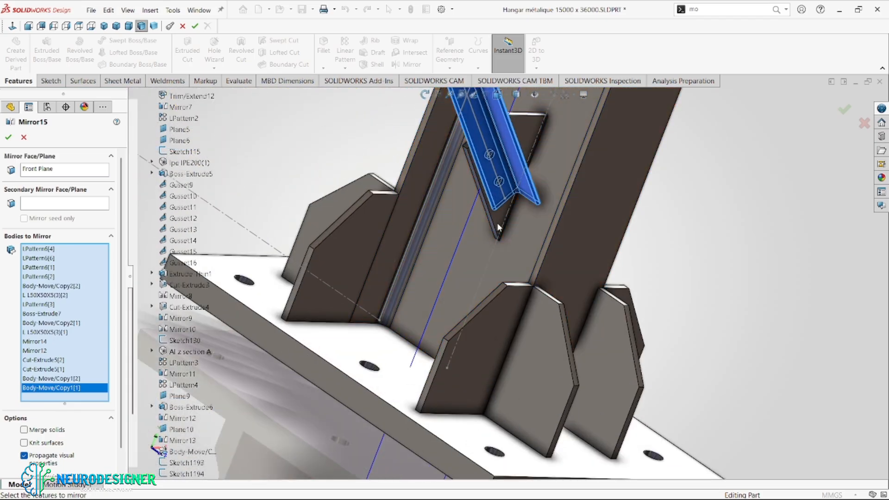
left_click(500, 226)
Apply the edited mirror so the wall bracing is copied to the opposite side, and save the part
scroll(499, 222, "up", 10)
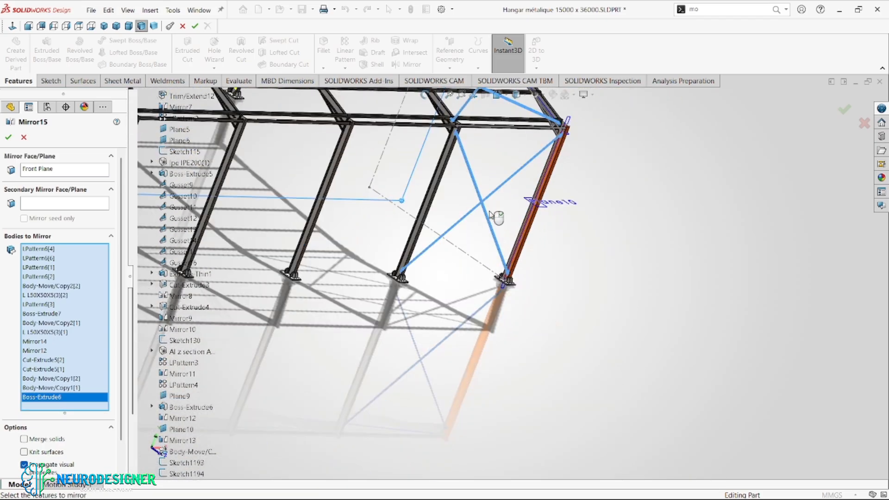
middle_click_drag(490, 215, 436, 202)
scroll(436, 202, "up", 5)
scroll(484, 200, "down", 5)
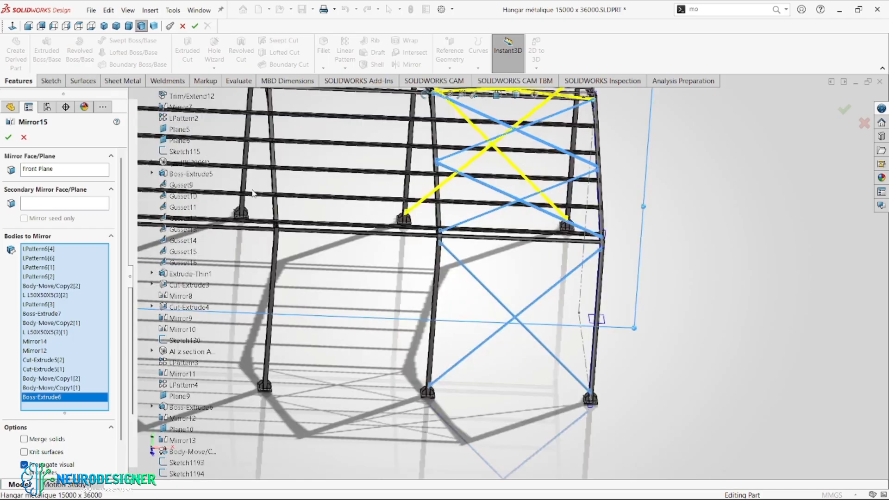
left_click(13, 138)
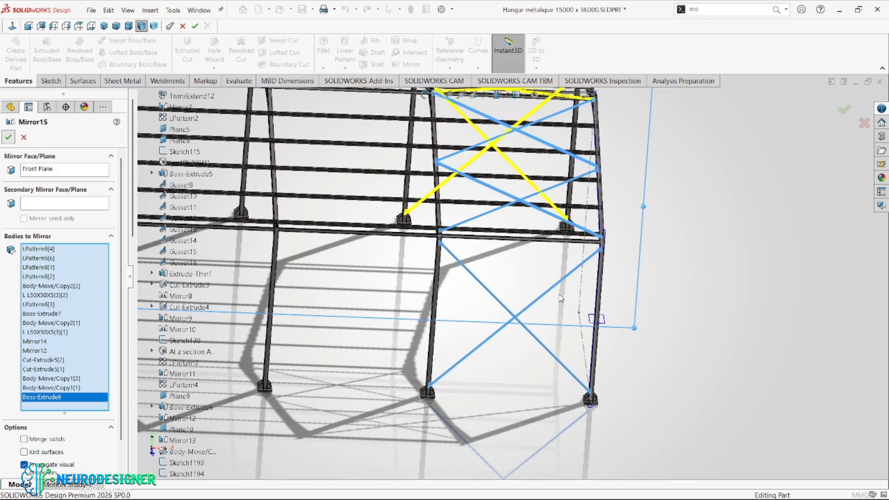
scroll(559, 295, "up", 4)
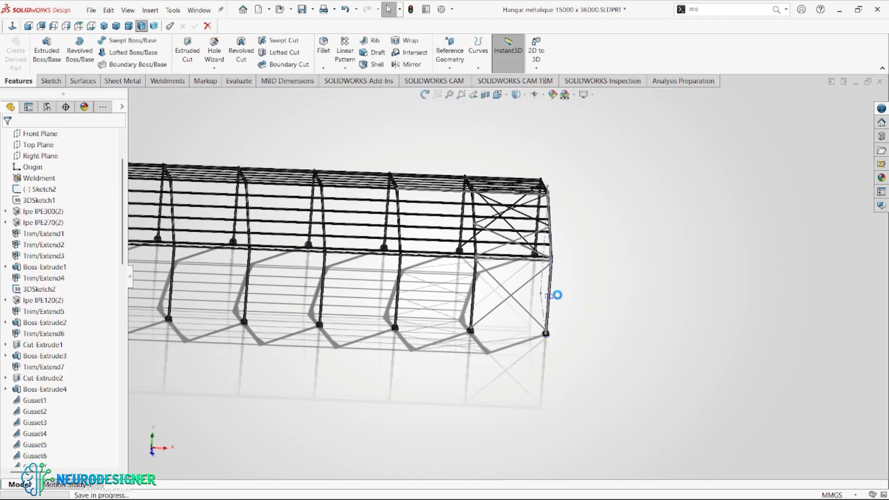
scroll(486, 276, "up", 3)
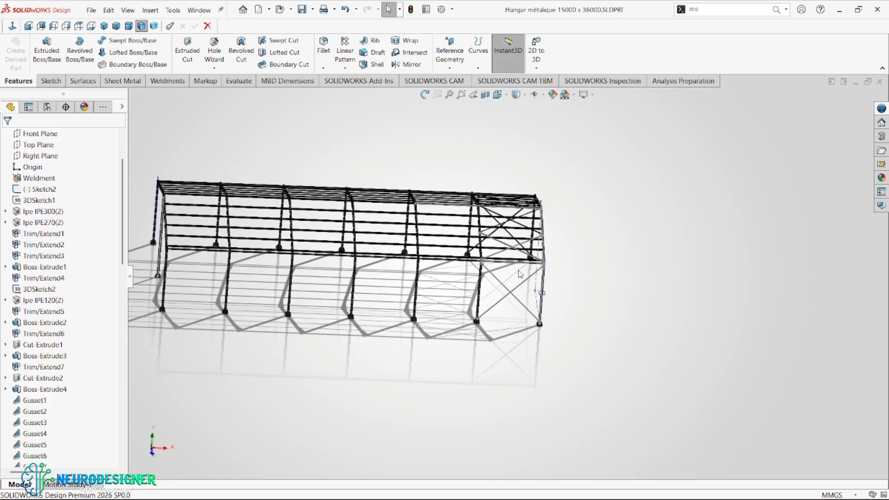
middle_click_drag(494, 272, 364, 222)
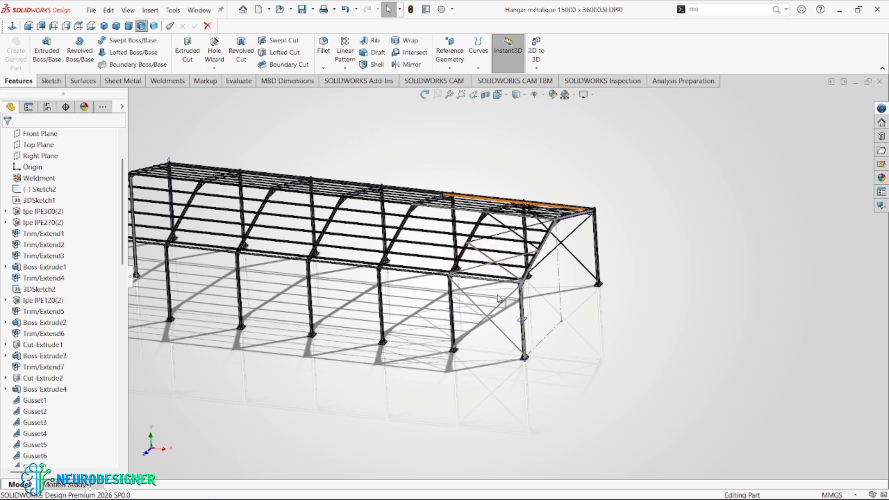
Start a linear pattern that runs along the eave member's sketch line in the braced end bay
scroll(510, 210, "up", 2)
scroll(292, 219, "down", 2)
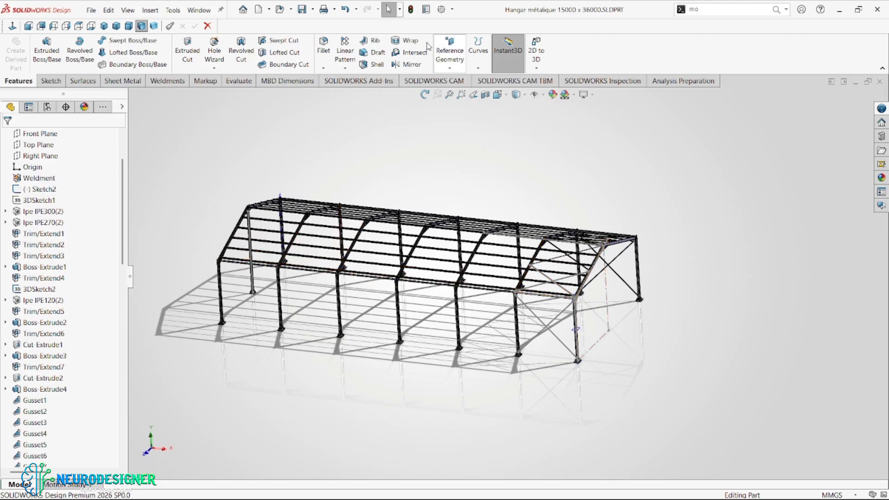
left_click(345, 68)
left_click(366, 79)
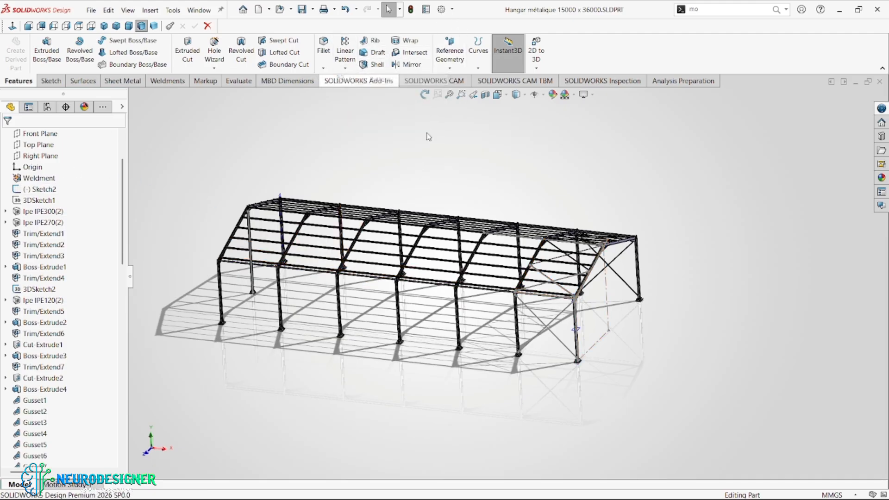
scroll(566, 269, "down", 5)
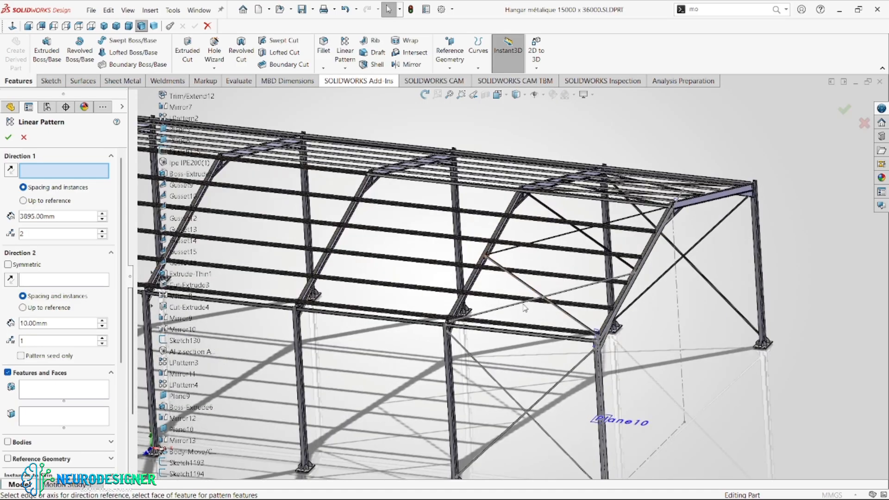
left_click(512, 338)
scroll(343, 349, "up", 2)
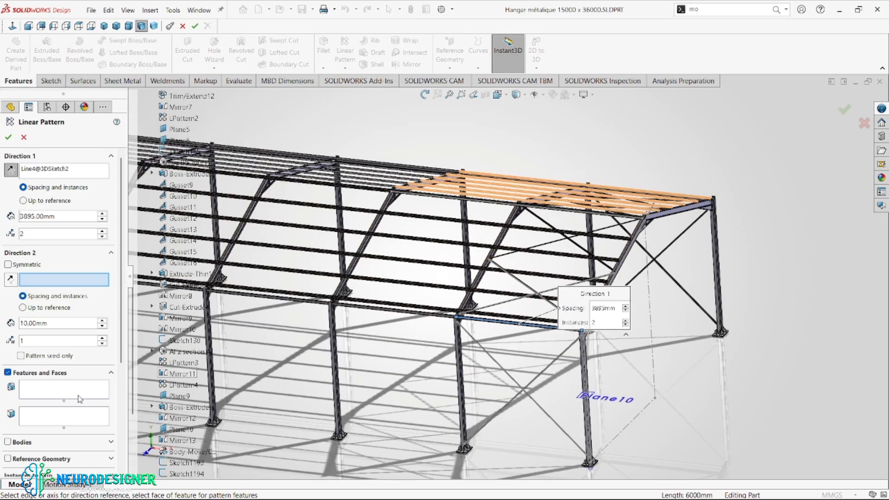
Switch the pattern to bodies and select the near-side wall braces and lower roof braces with their gusset plates
scroll(68, 442, "down", 3)
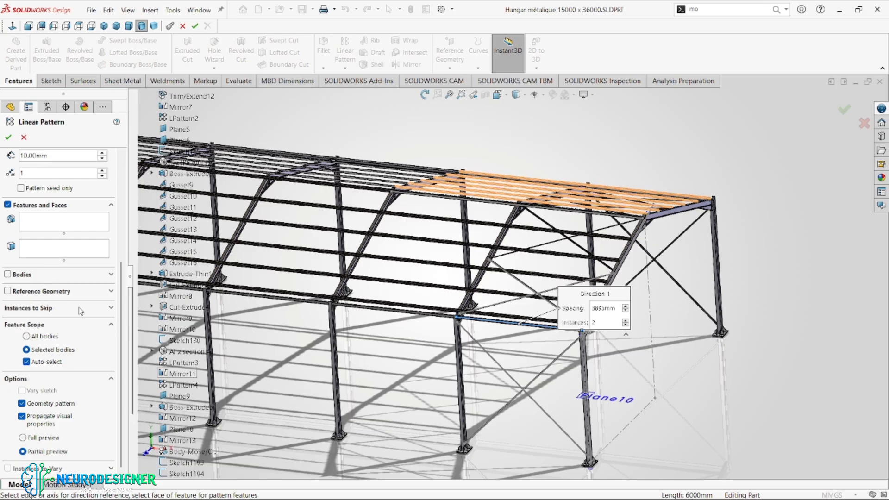
left_click(82, 227)
scroll(411, 250, "up", 3)
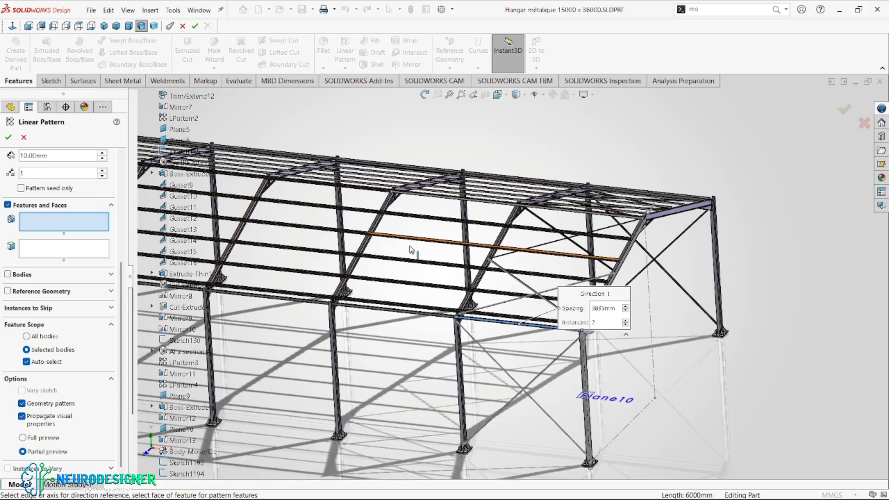
scroll(411, 249, "up", 1)
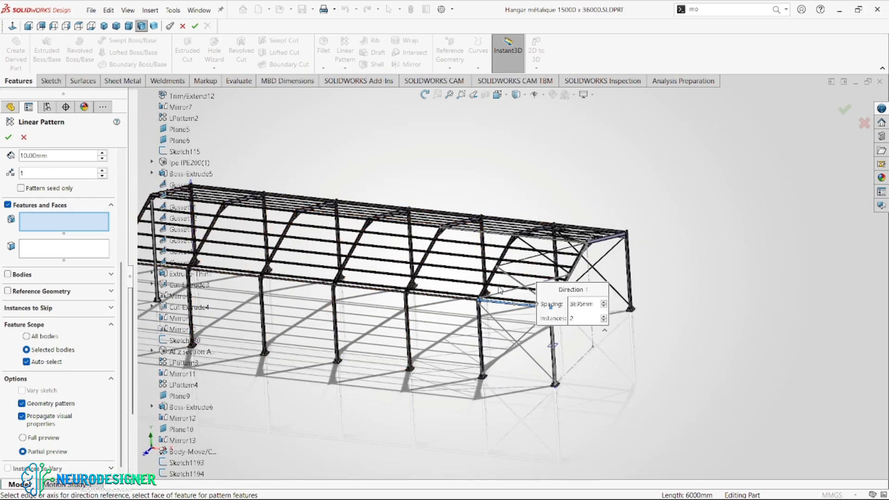
scroll(519, 286, "down", 1)
scroll(520, 286, "down", 1)
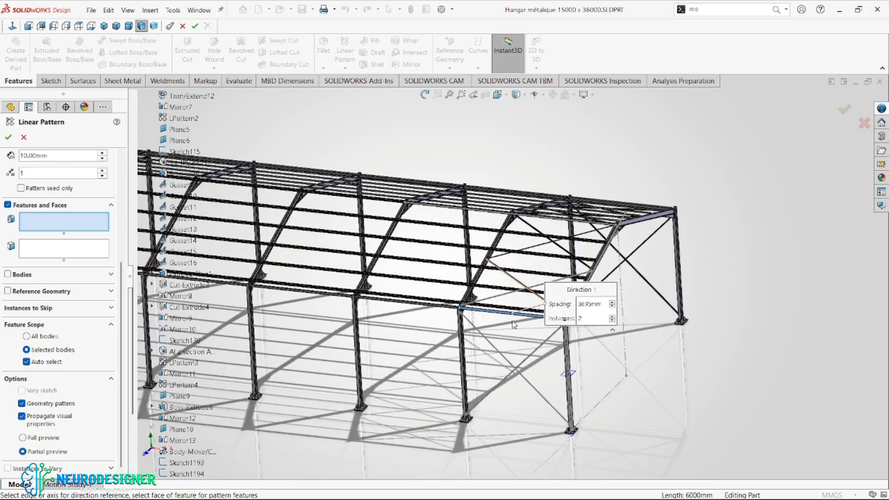
scroll(521, 286, "down", 1)
scroll(411, 324, "up", 4)
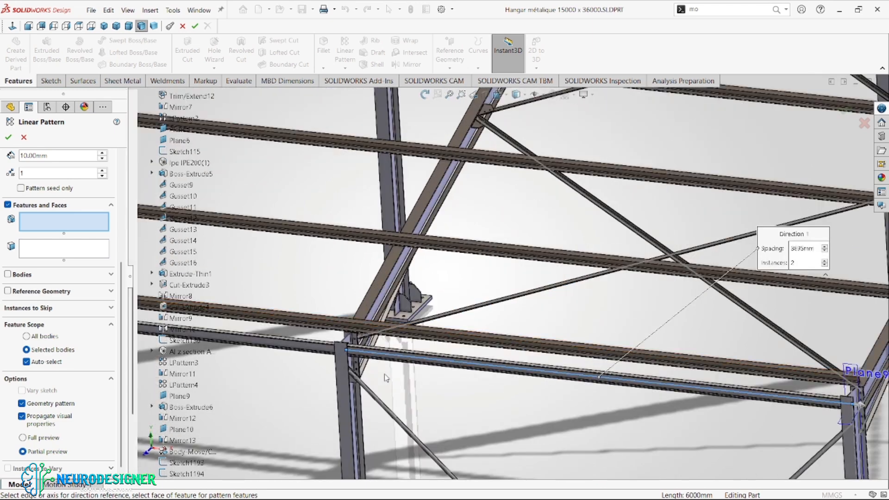
scroll(411, 368, "down", 3)
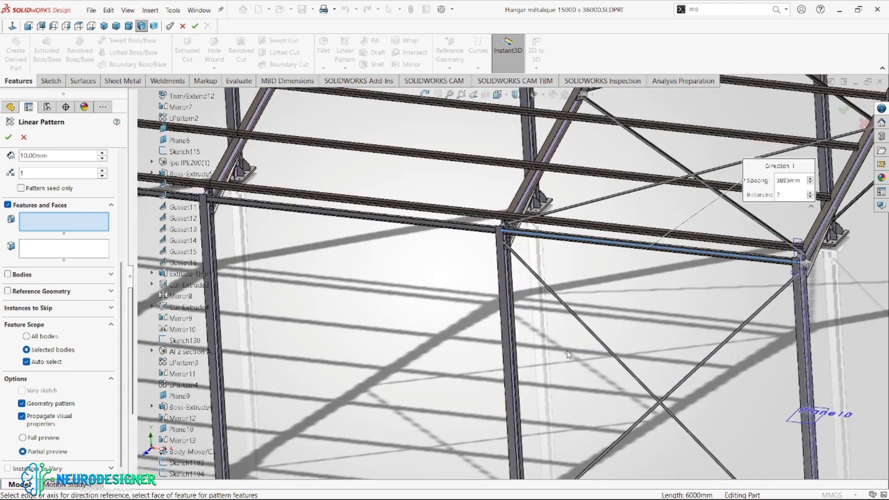
scroll(540, 263, "down", 4)
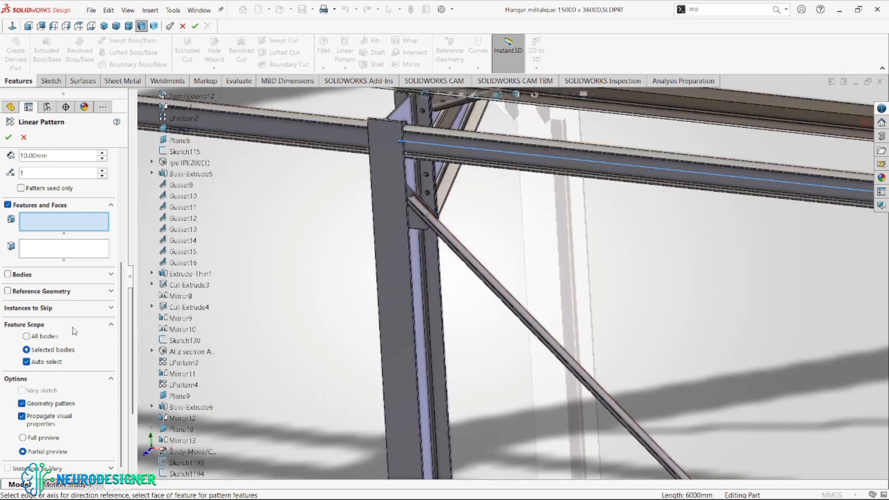
left_click(8, 275)
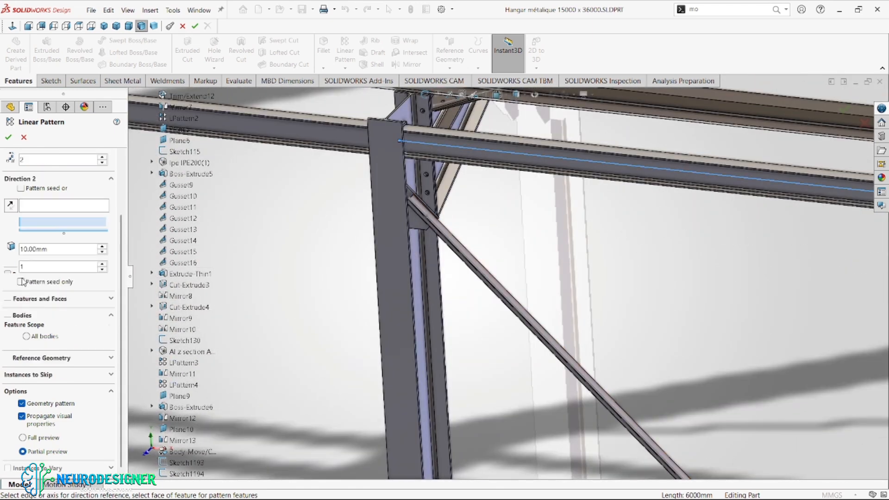
left_click(505, 299)
scroll(459, 262, "up", 3)
scroll(458, 261, "up", 5)
left_click(695, 295)
scroll(695, 295, "down", 3)
left_click(488, 364)
scroll(532, 256, "up", 3)
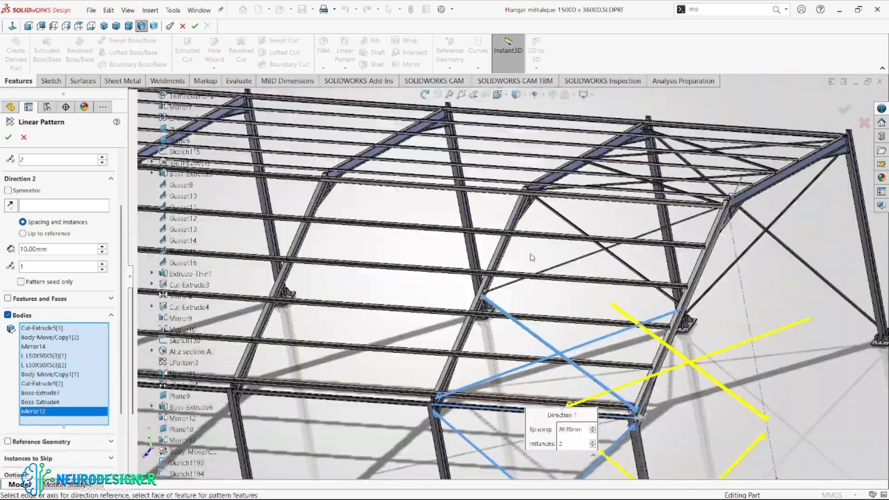
Add the remaining roof braces and their rafter gusset plates up to the ridge to the bodies to pattern
scroll(634, 191, "down", 5)
left_click(572, 277)
middle_click_drag(642, 193, 523, 241)
scroll(411, 276, "down", 5)
scroll(411, 276, "up", 5)
left_click(286, 301)
middle_click_drag(286, 302, 352, 260)
left_click(528, 179)
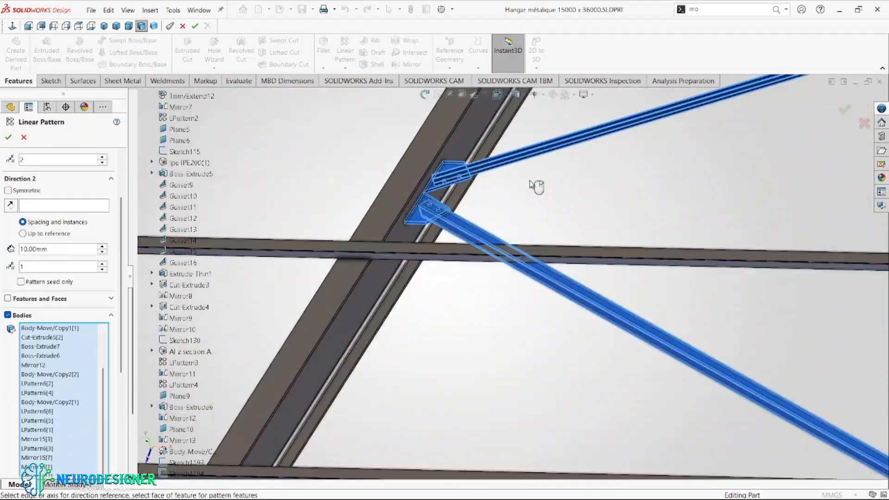
Add the opposite side's remaining braces and gusset plates to the bodies to pattern
scroll(527, 179, "up", 4)
scroll(436, 150, "down", 5)
left_click(436, 150)
scroll(460, 204, "up", 5)
scroll(510, 213, "down", 5)
left_click(579, 224)
scroll(580, 224, "up", 5)
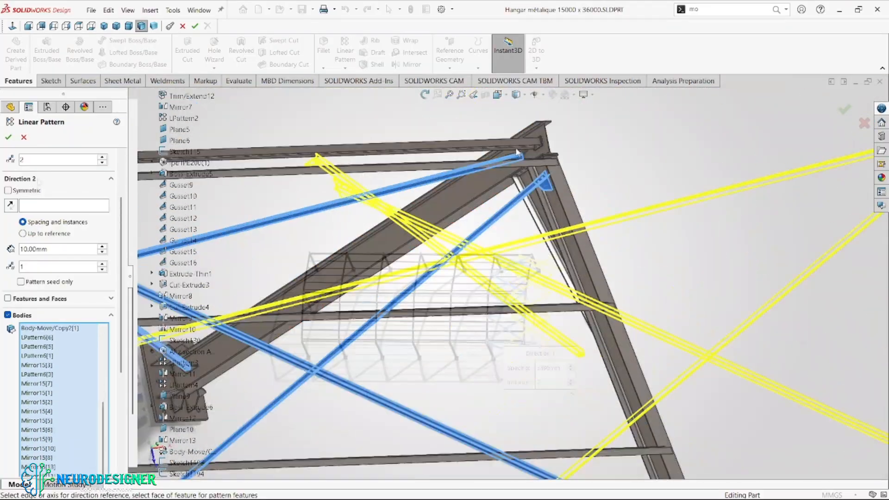
scroll(537, 259, "up", 6)
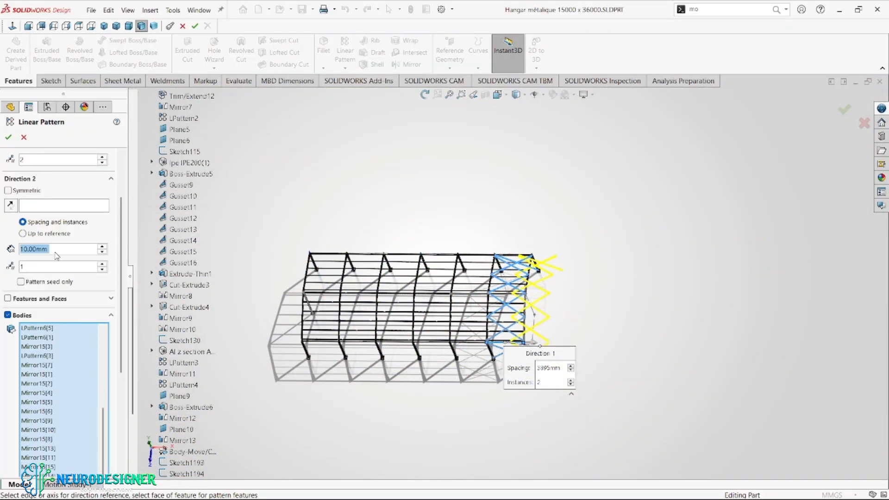
Try a spacing of 24000 mm with 3 instances for the bracing pattern's first direction
type("600*")
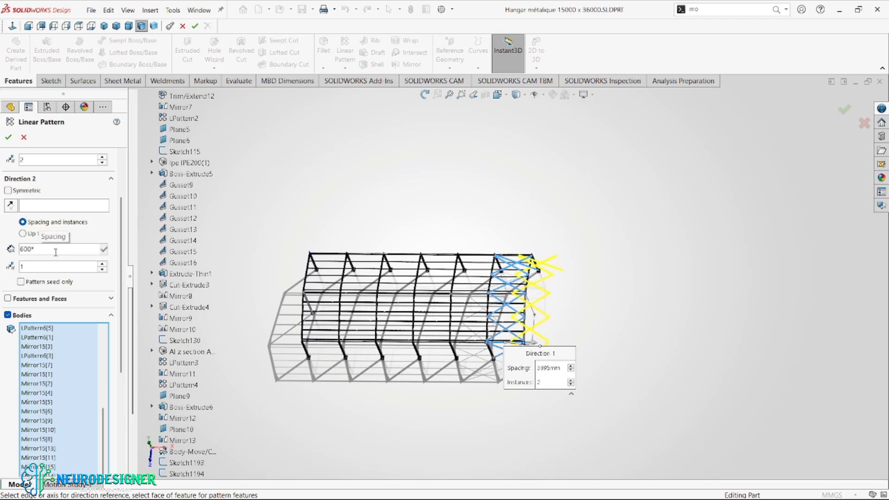
type("0")
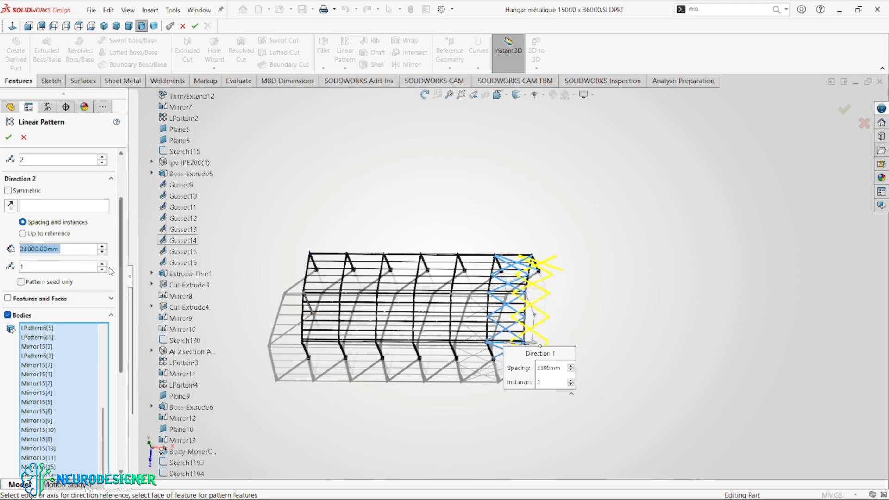
scroll(96, 237, "up", 4)
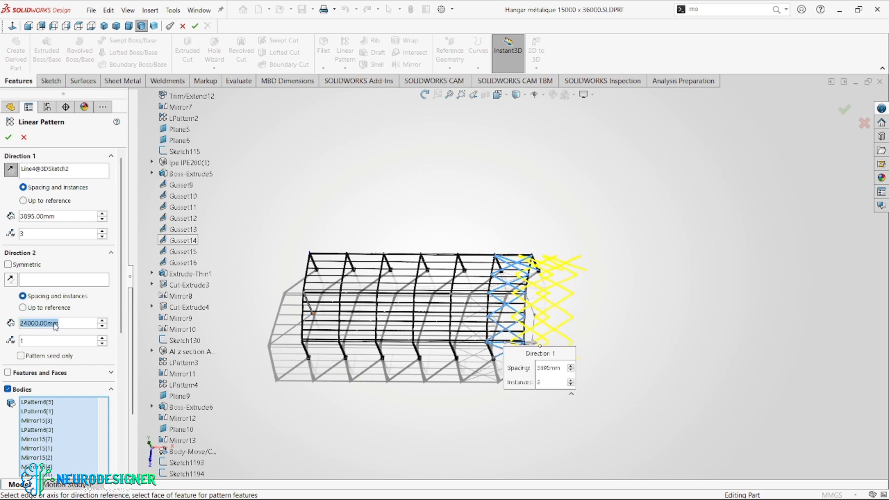
left_click(49, 220)
type("24000.00mm")
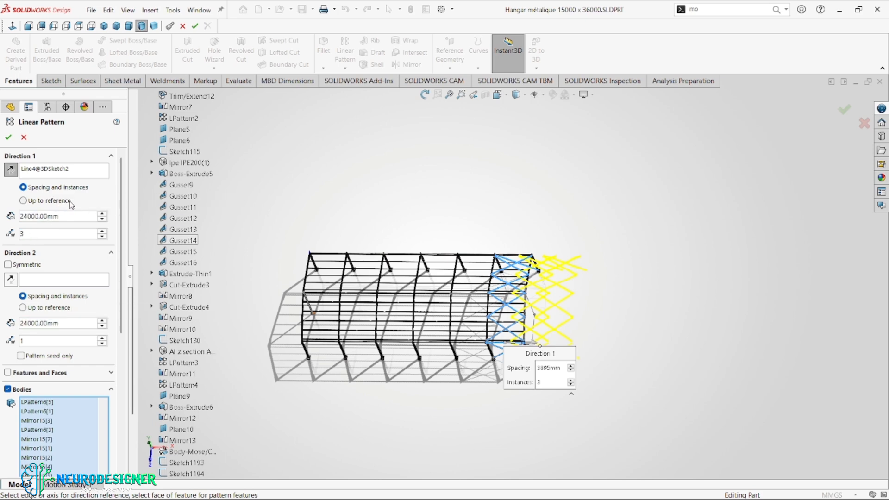
key("Return")
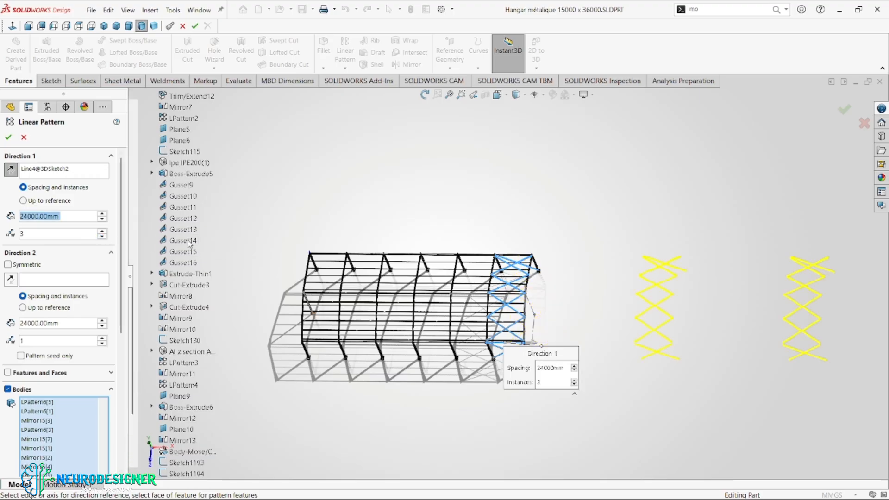
Reverse the first direction, set 2 instances spaced 30000 mm, and apply the pattern to brace the hangar's opposite end bay
left_click(5, 172)
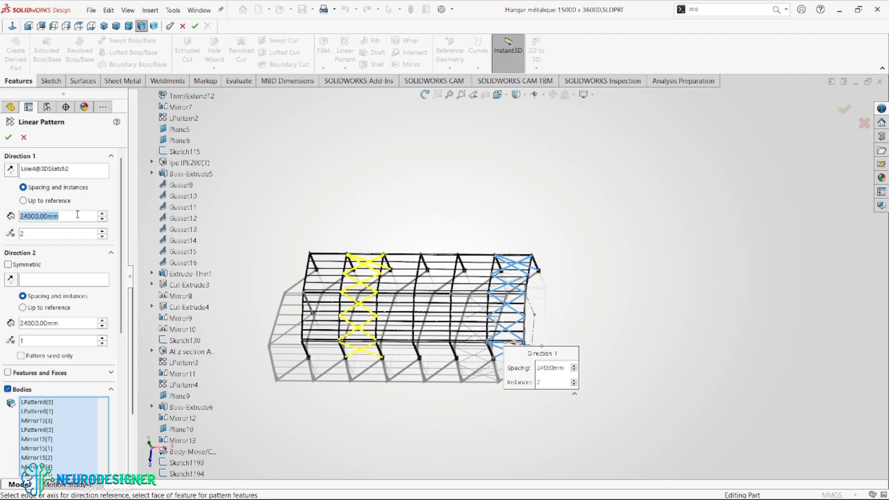
type("3")
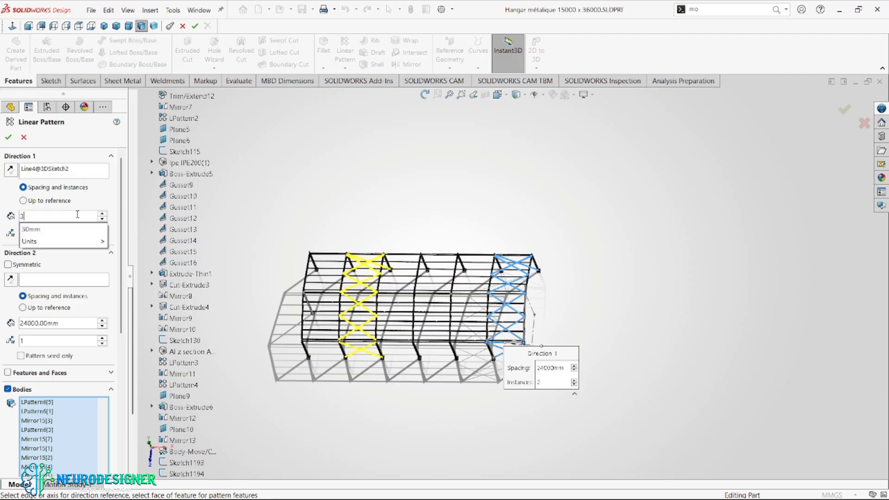
type("0000.00mm")
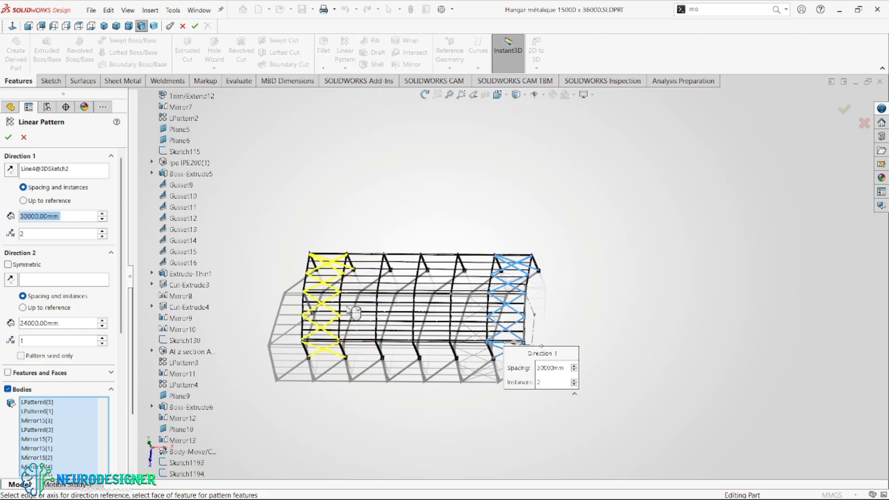
scroll(356, 313, "down", 5)
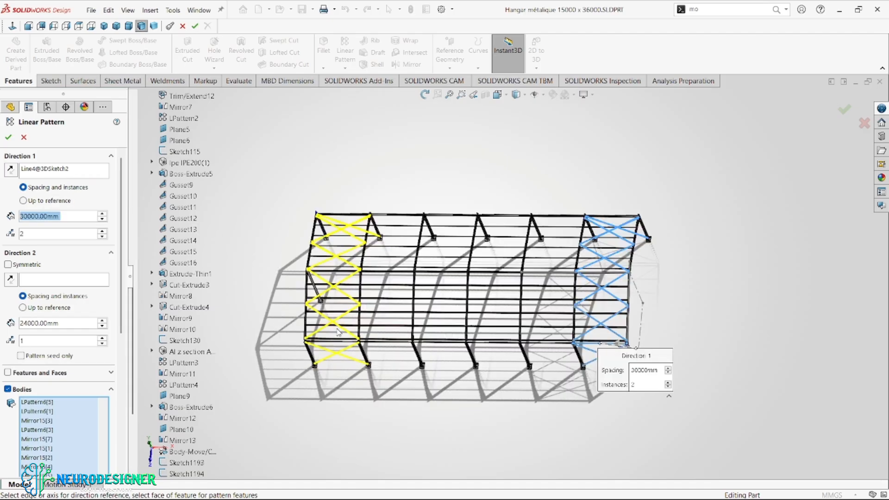
scroll(473, 299, "up", 5)
scroll(602, 246, "down", 4)
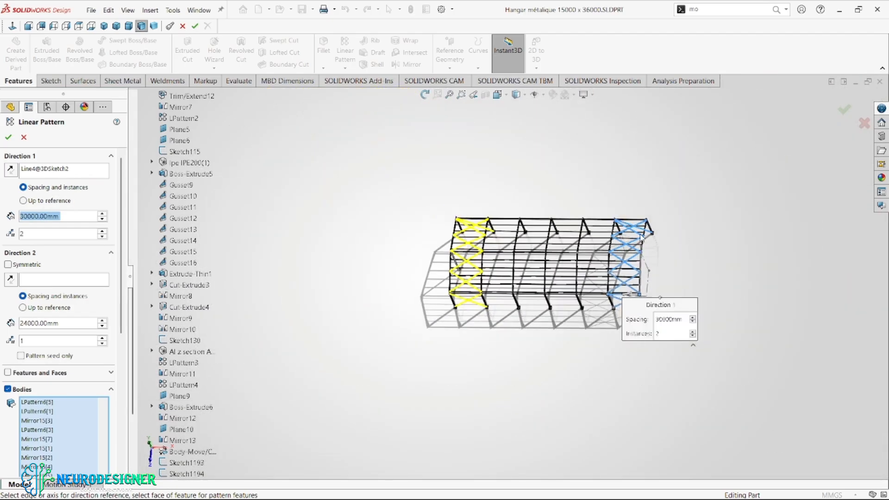
scroll(596, 247, "down", 3)
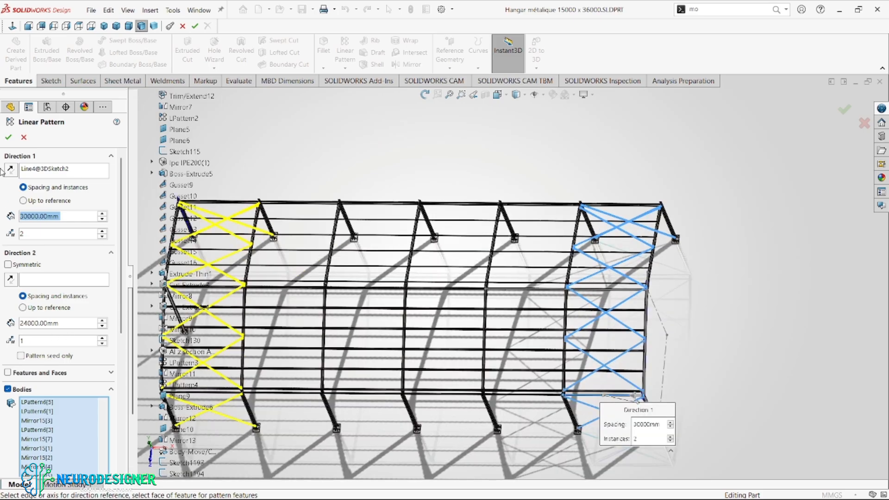
left_click(7, 139)
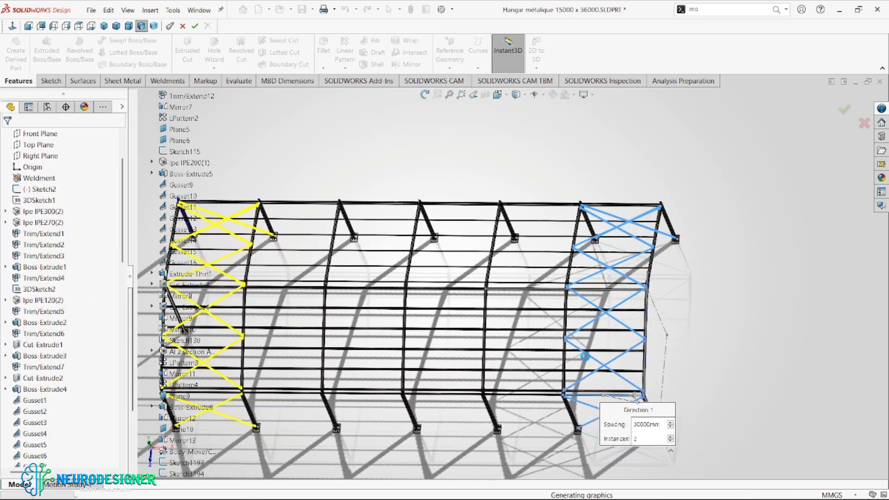
Examine how the patterned braces meet their gusset plates at the eave and along the rafter
scroll(596, 356, "down", 10)
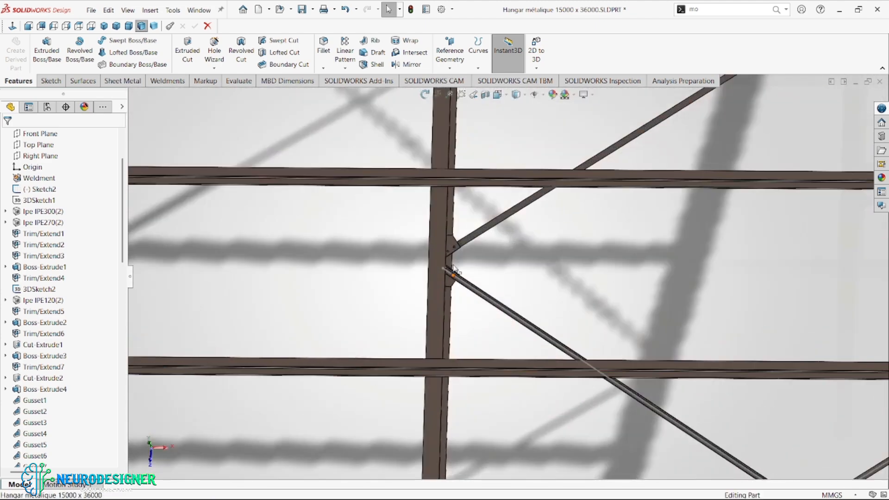
middle_click_drag(454, 269, 716, 405)
scroll(518, 307, "up", 10)
scroll(542, 284, "down", 10)
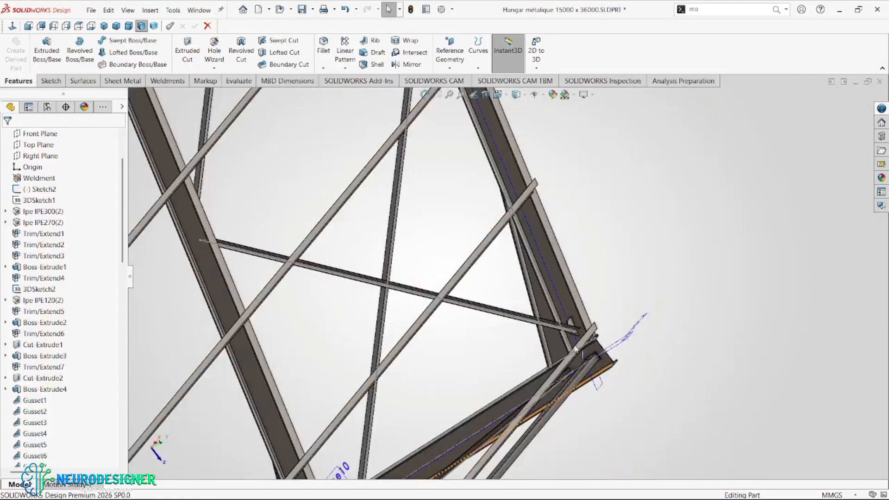
mouse_move(542, 284)
middle_mouse_down()
mouse_move(554, 275)
mouse_move(535, 295)
middle_mouse_up()
scroll(535, 286, "down", 3)
scroll(538, 297, "up", 5)
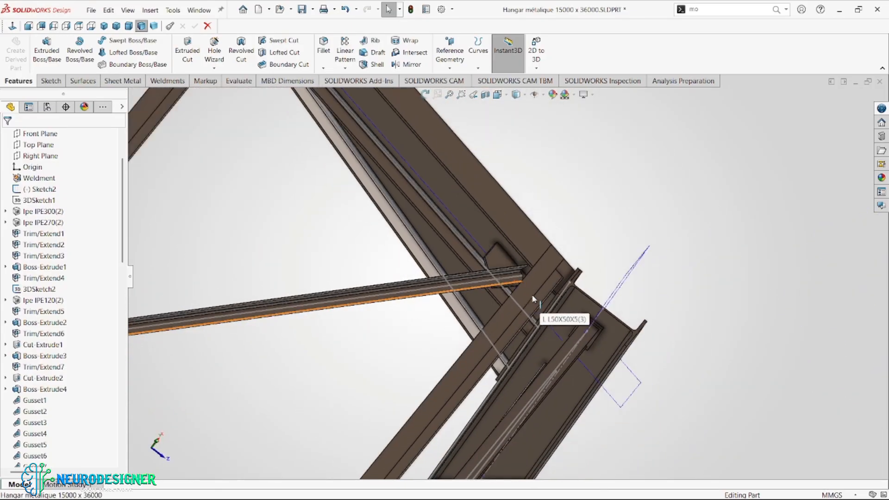
scroll(512, 292, "up", 6)
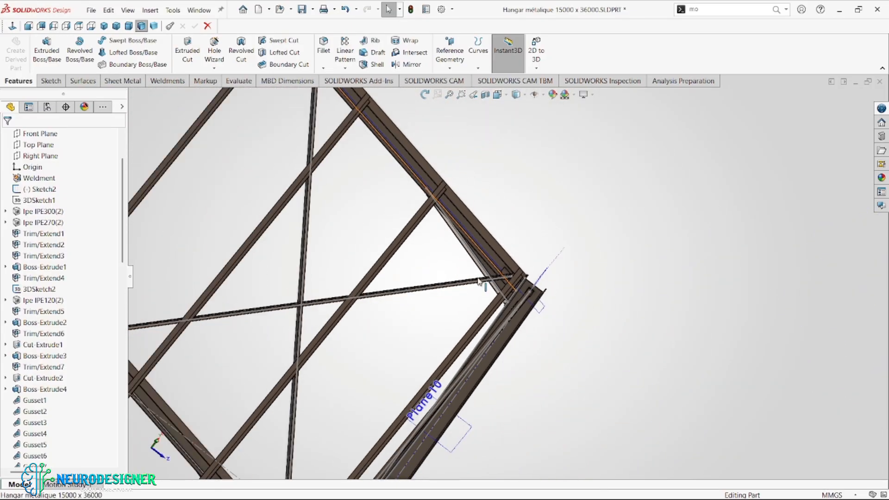
scroll(457, 268, "up", 2)
scroll(417, 199, "down", 7)
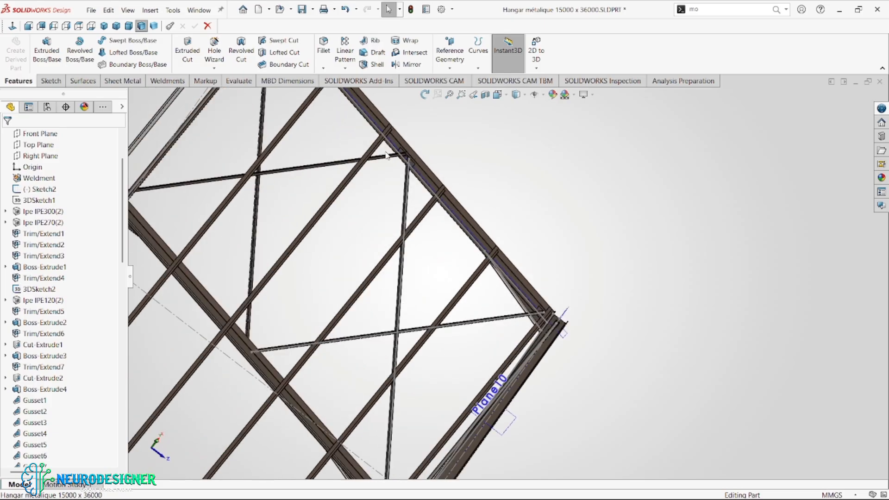
middle_click_drag(450, 216, 472, 257)
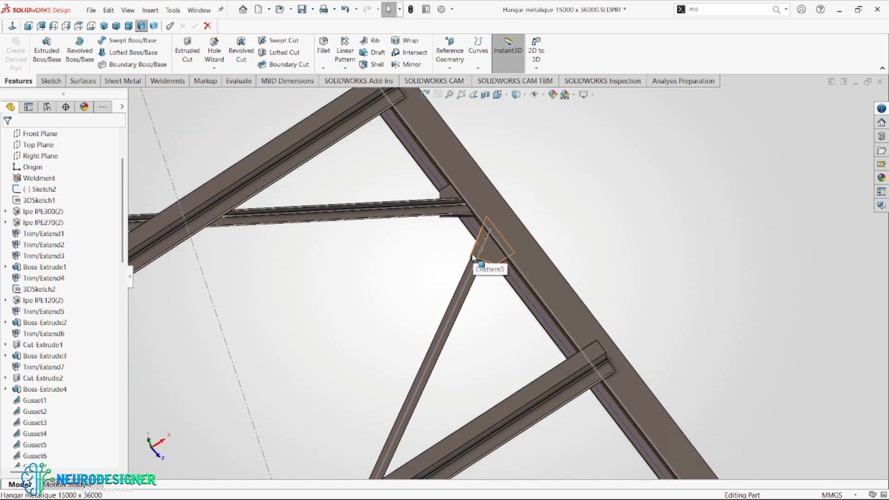
Roll the feature history back to just before LPattern6 and start a sketch on the face of the end frame's eave gusset plate
scroll(41, 458, "down", 15)
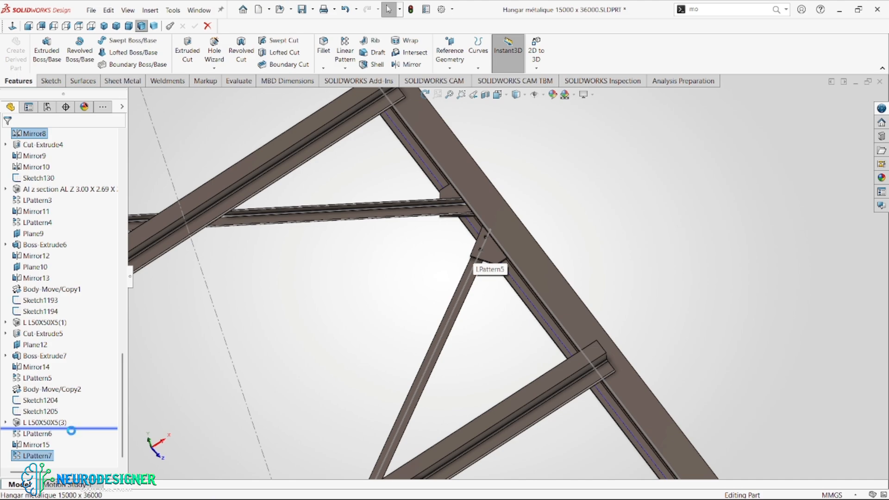
scroll(549, 388, "up", 8)
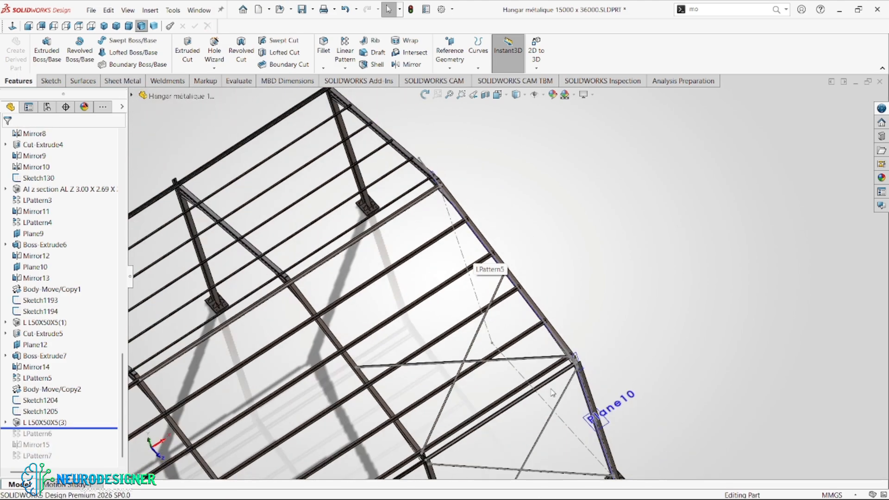
scroll(551, 377, "down", 10)
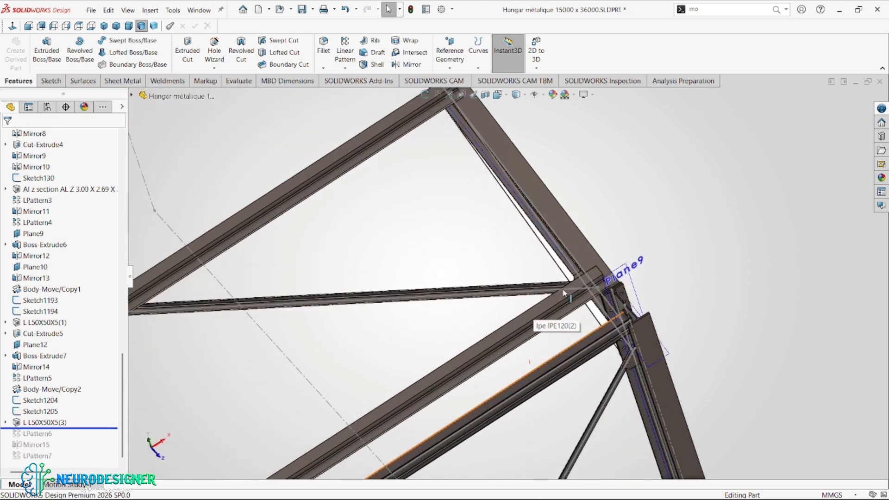
middle_click_drag(578, 284, 549, 236)
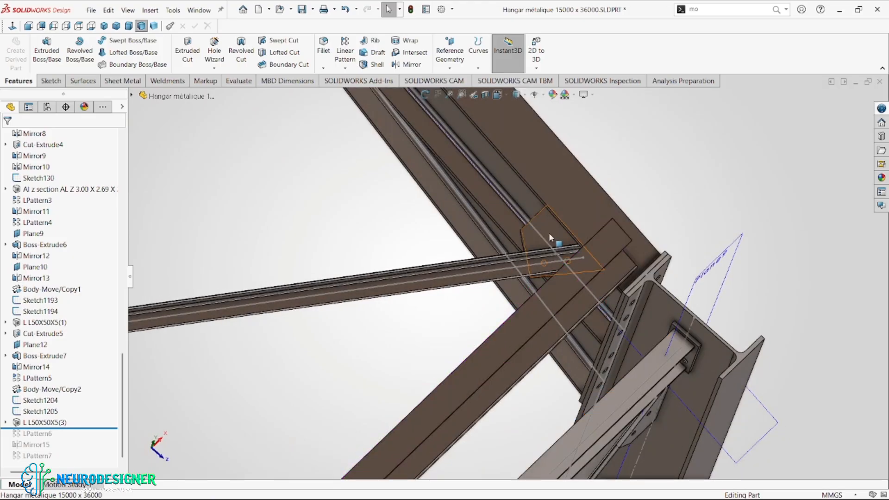
left_click(549, 238)
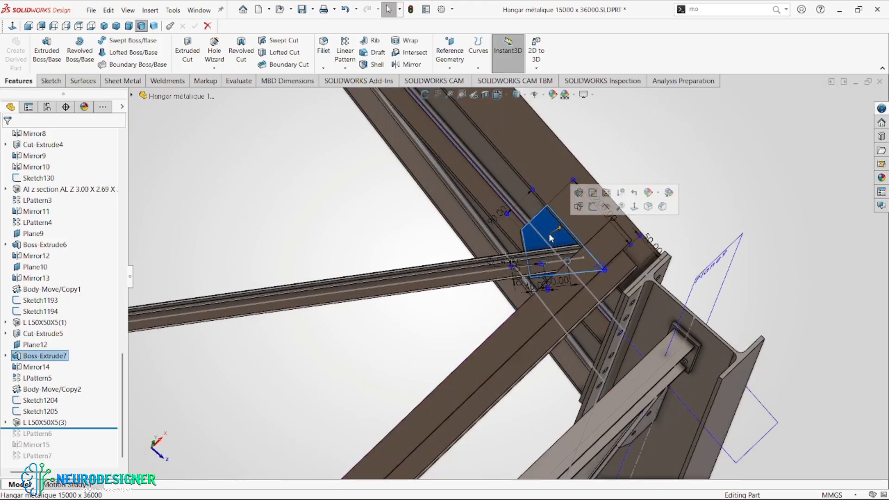
left_click(594, 209)
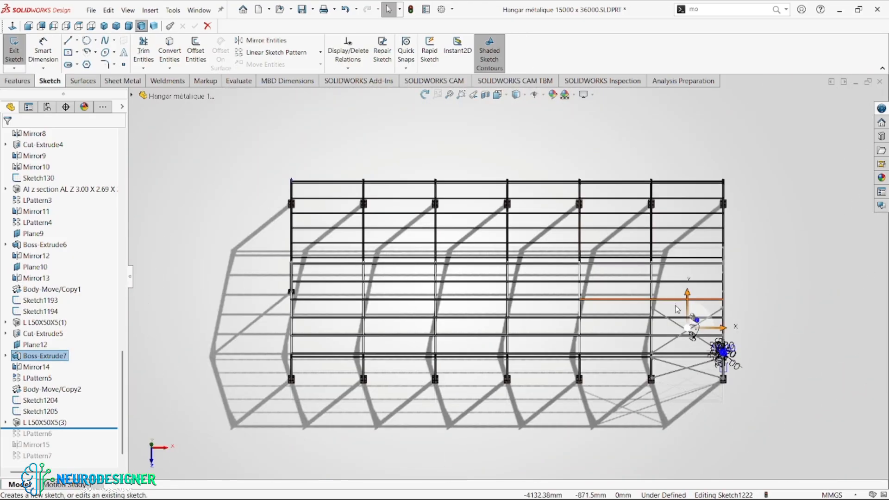
Show hidden lines and convert the two bolt-hole circles of the end frame's eave gusset into sketch entities
scroll(707, 352, "down", 5)
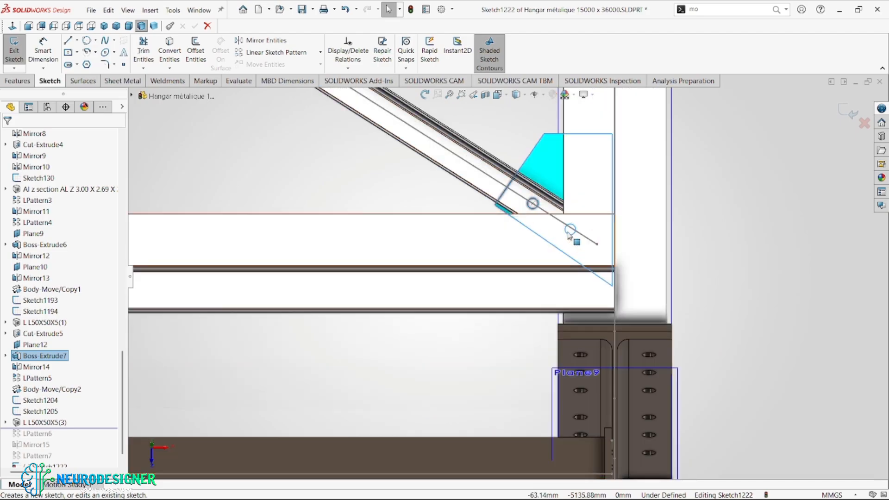
left_click(525, 96)
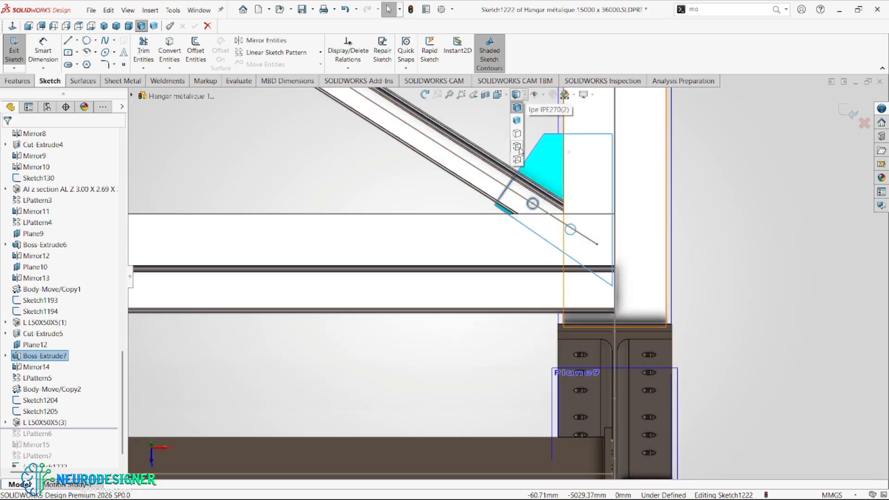
left_click(517, 147)
scroll(574, 236, "down", 3)
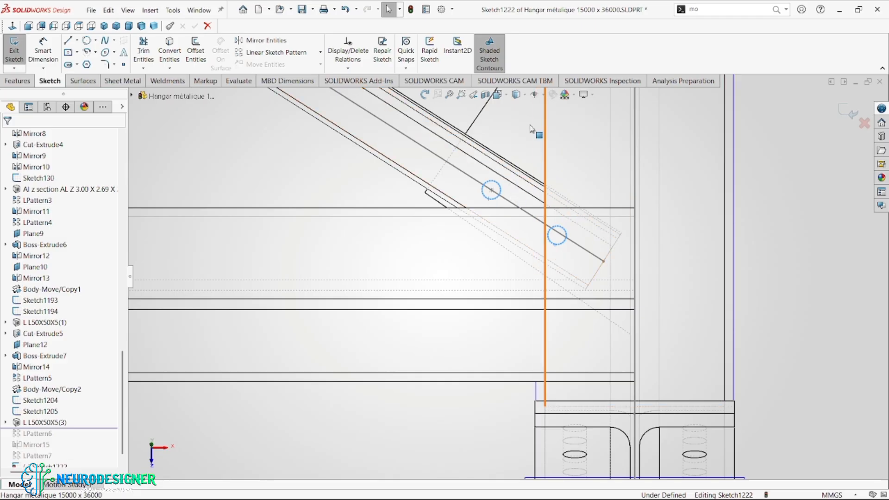
left_click(176, 61)
Convert the two bolt-hole circles of the adjacent inner frame's eave gusset into the sketch
scroll(271, 253, "up", 10)
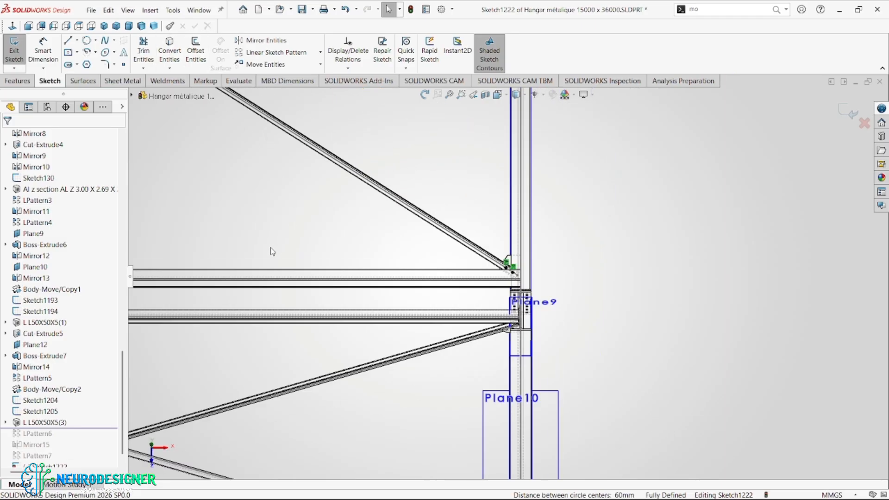
scroll(278, 246, "down", 5)
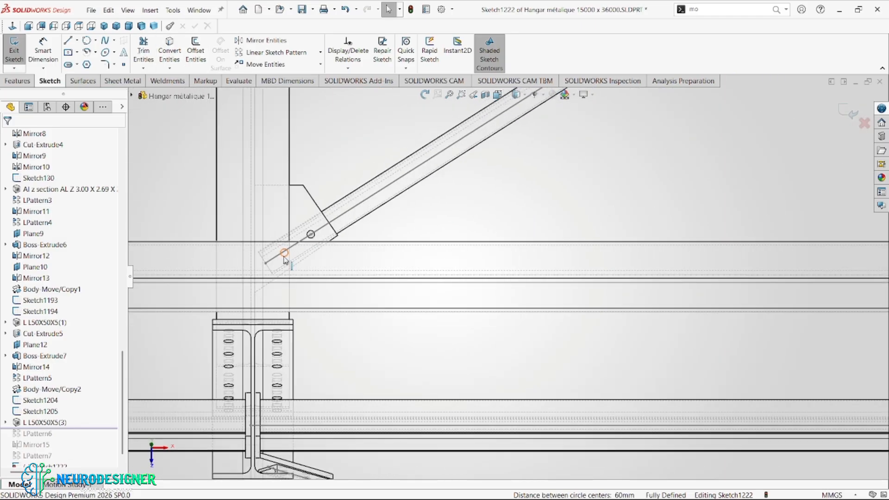
left_click(311, 235)
scroll(319, 239, "down", 5)
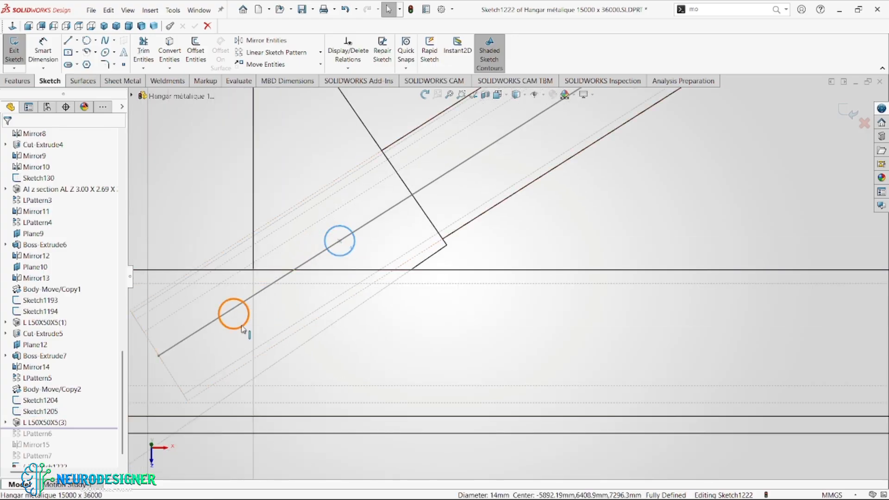
left_click(244, 325)
Convert the two bolt-hole circles of the inner frame's upper roof gusset into the sketch
scroll(472, 231, "up", 10)
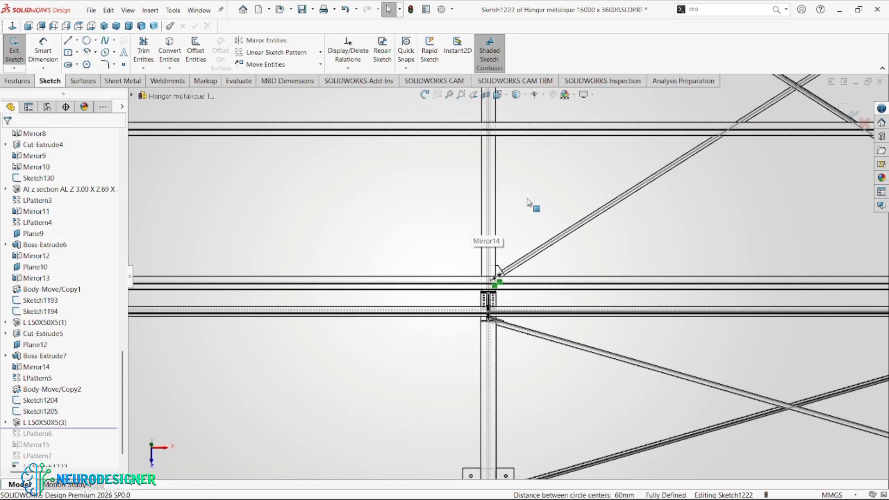
scroll(509, 135, "down", 6)
scroll(509, 135, "down", 5)
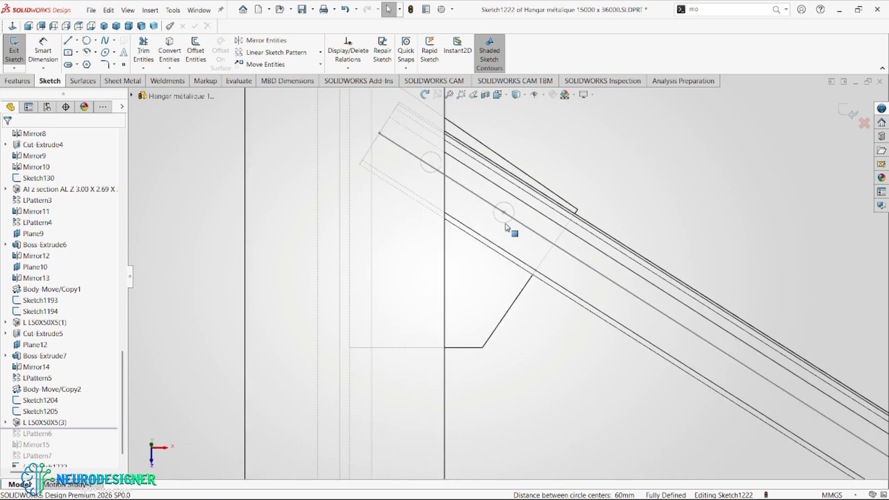
left_click(431, 173, "ctrl")
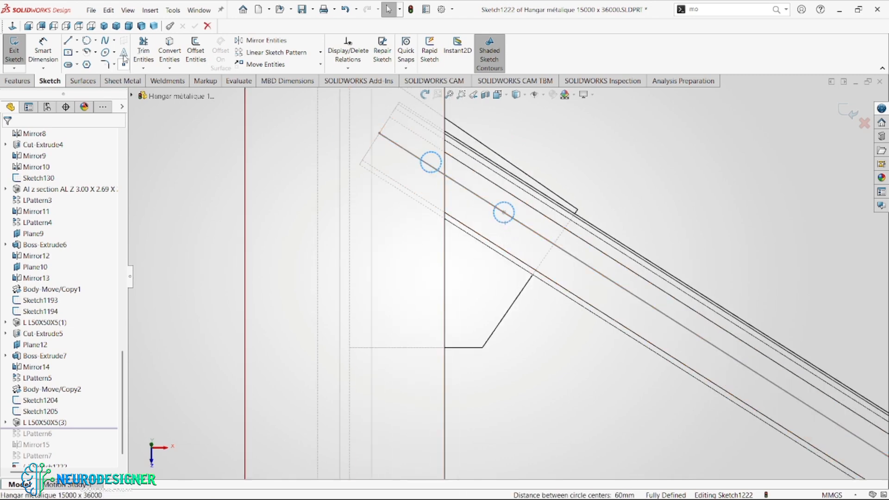
Convert the two bolt-hole circles of the end frame's upper roof gusset into the sketch, leaving out the brace's edges
scroll(677, 332, "up", 8)
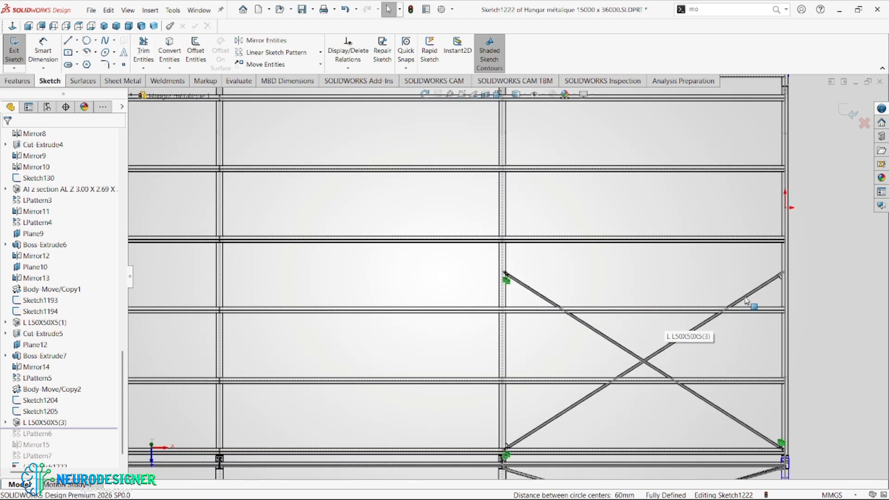
scroll(741, 251, "down", 6)
scroll(665, 278, "down", 2)
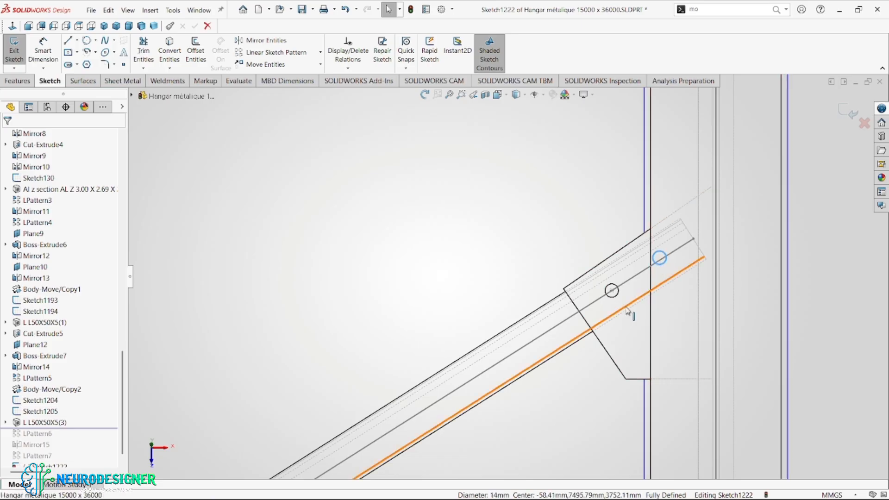
left_click(612, 295, "ctrl")
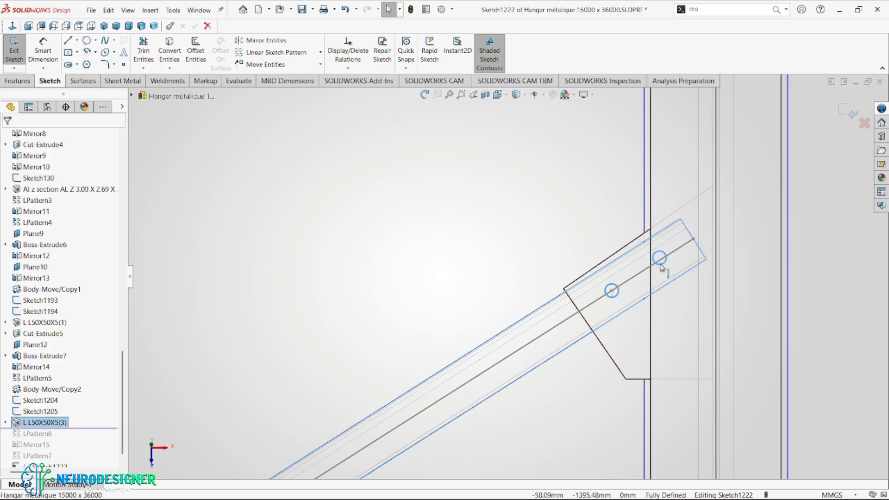
key("Escape")
left_click(612, 297)
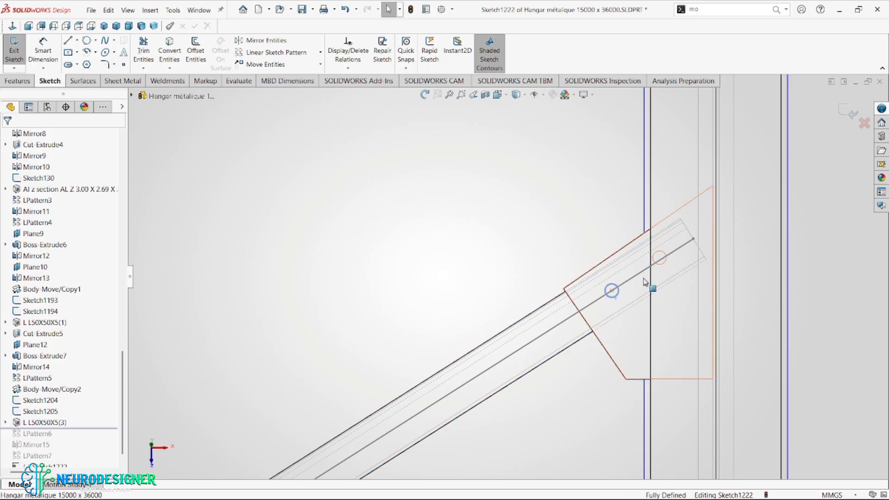
left_click(665, 265, "ctrl")
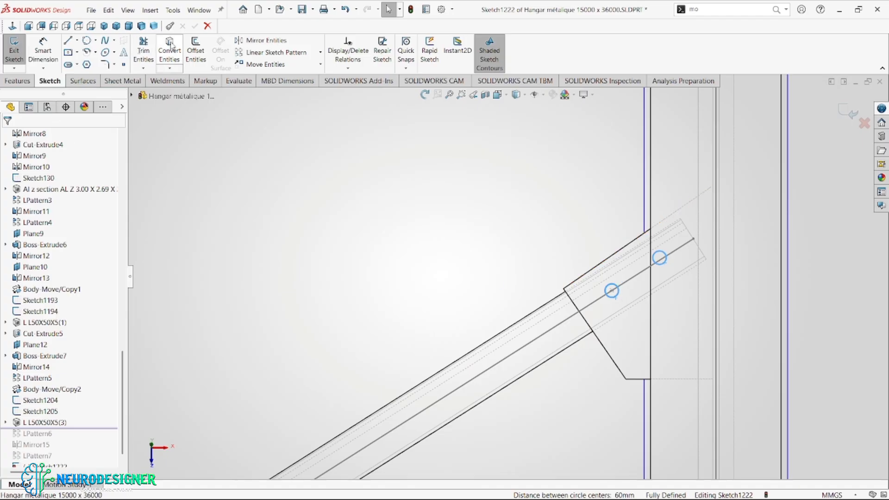
scroll(417, 287, "up", 10)
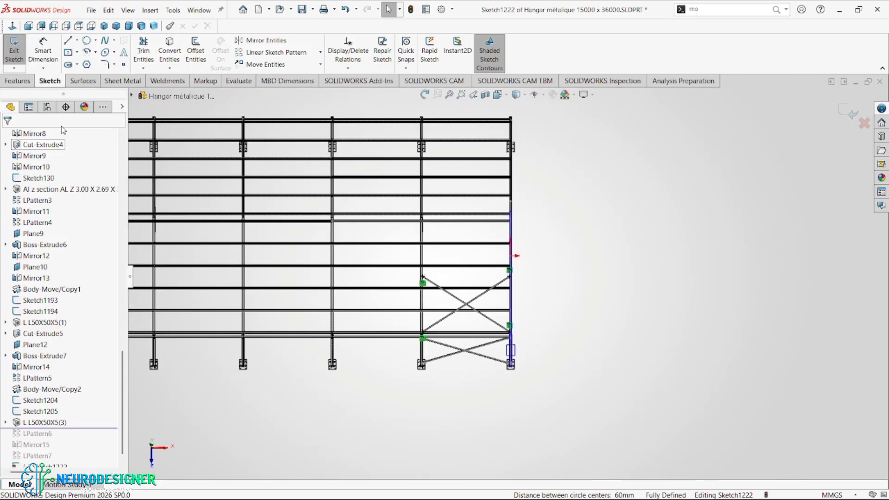
Extrude-cut the hole sketch Blind 20 mm in both directions to drill the roof brace ends
left_click(29, 82)
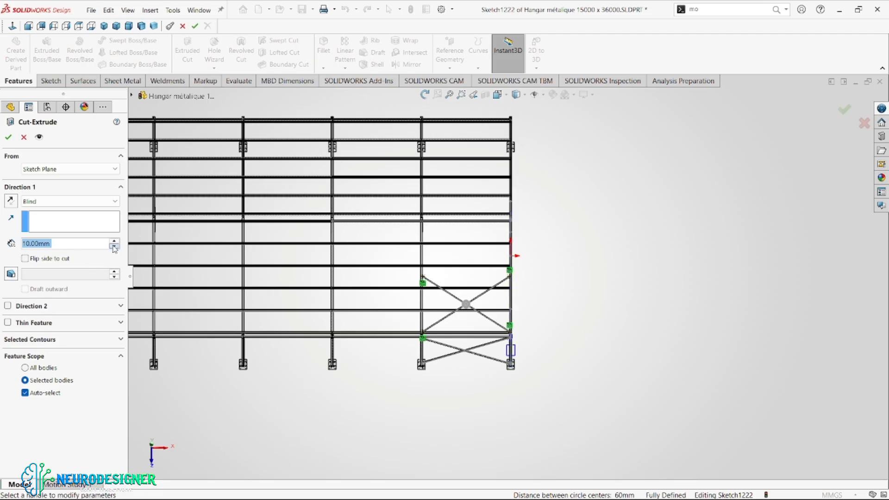
left_click(8, 306)
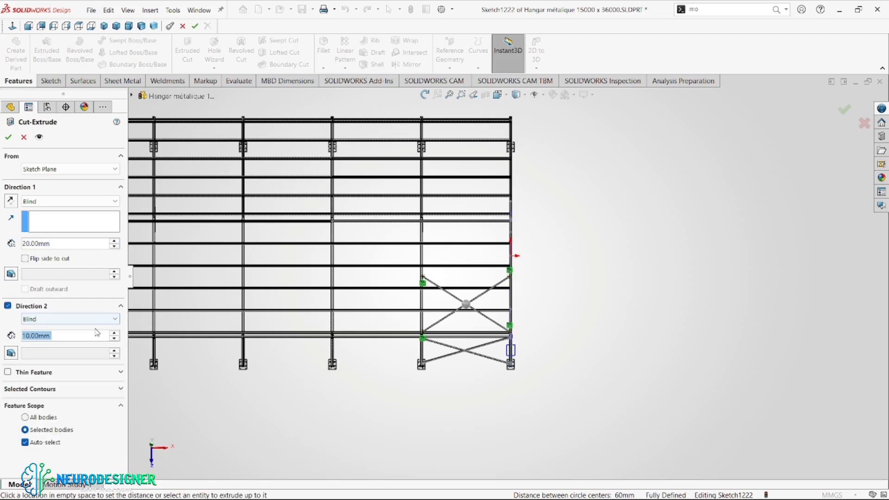
left_click(113, 334)
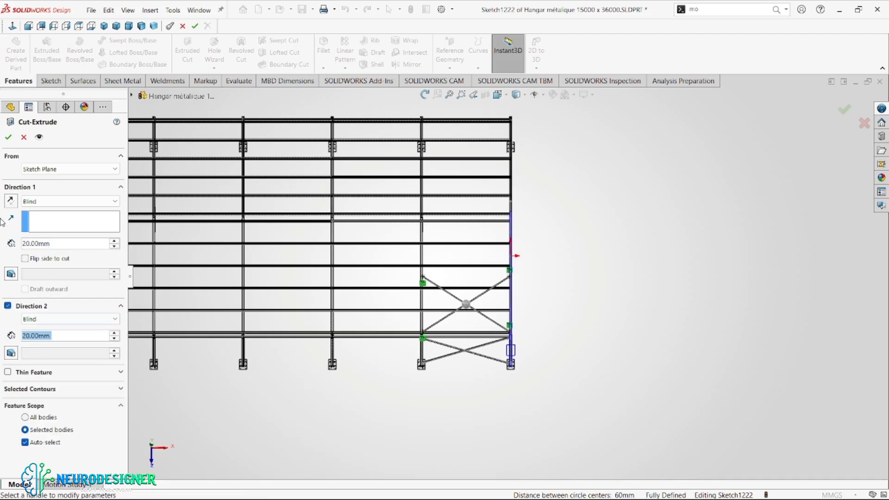
left_click(9, 137)
Restore the shaded display with edges and check the bolt holes through the roof brace and gusset at the eave
scroll(551, 314, "down", 8)
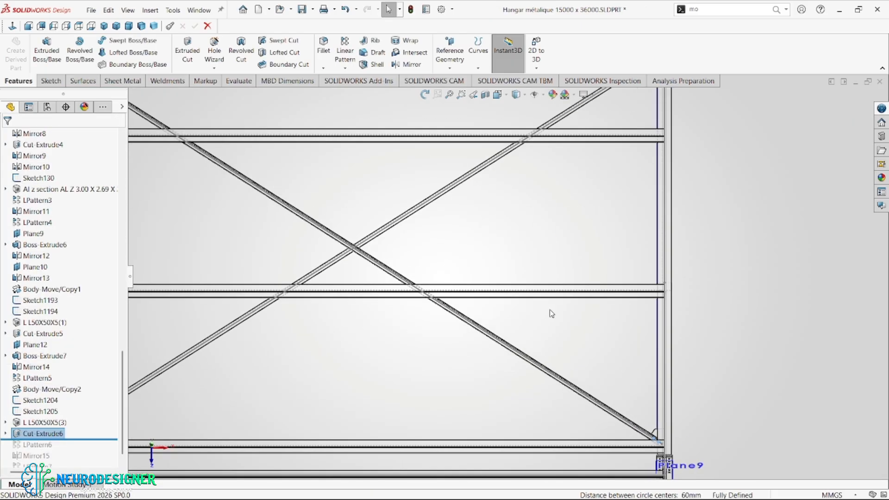
scroll(551, 314, "up", 3)
scroll(585, 364, "down", 3)
mouse_move(584, 357)
middle_mouse_down()
mouse_move(582, 322)
mouse_move(647, 343)
mouse_move(595, 354)
middle_mouse_up()
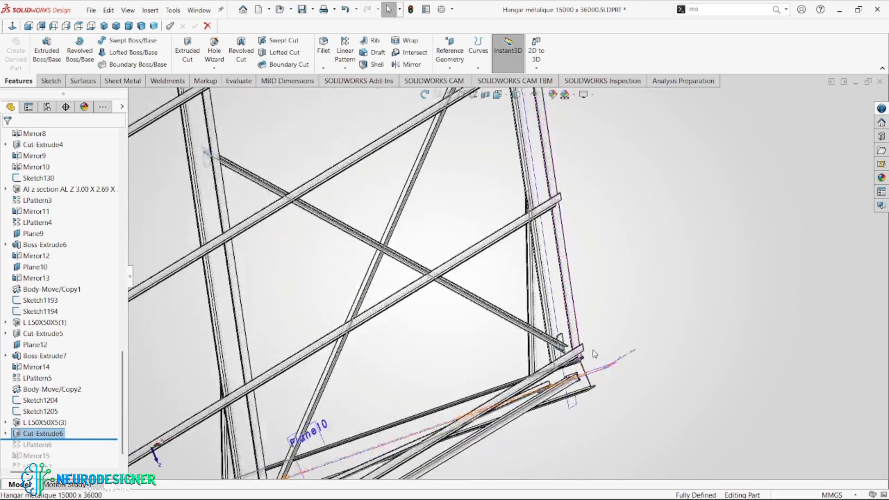
scroll(595, 354, "down", 8)
left_click(525, 96)
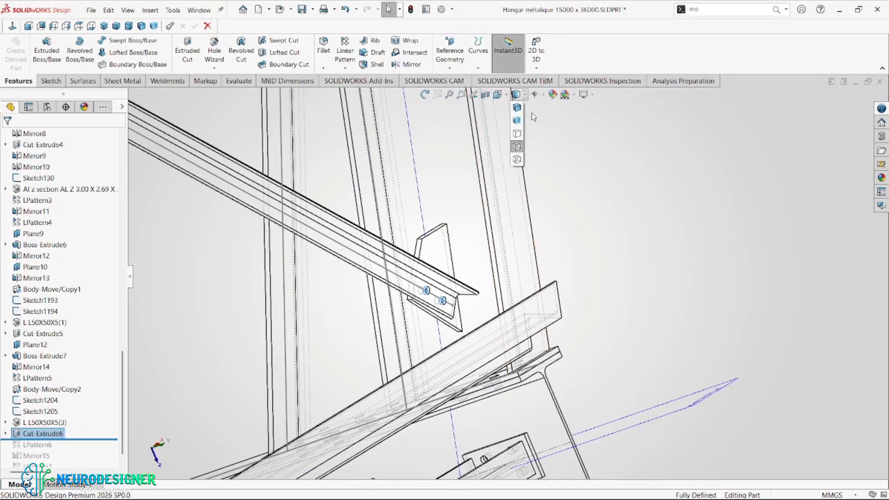
left_click(517, 107)
scroll(452, 288, "down", 8)
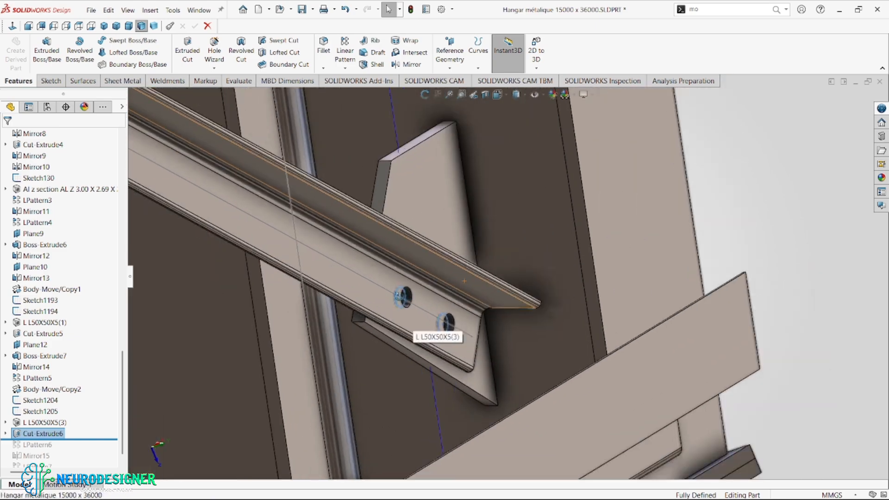
scroll(403, 308, "up", 10)
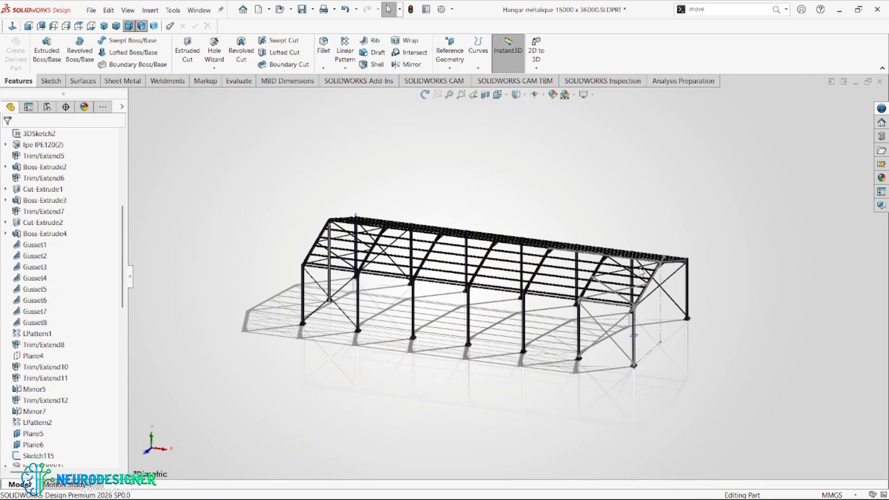
Check the brace connections at the eave and along the column, and roll the feature history back to just after Body-Move/Copy1
scroll(595, 274, "down", 6)
scroll(595, 274, "down", 10)
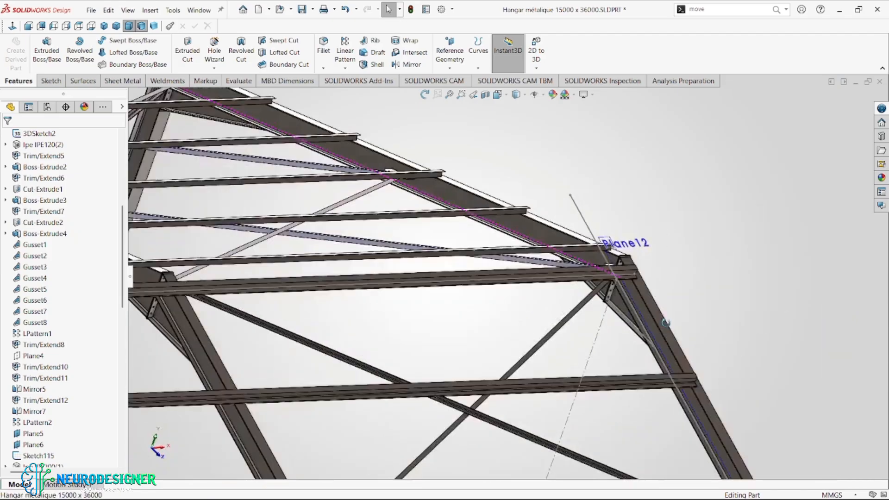
scroll(647, 224, "down", 2)
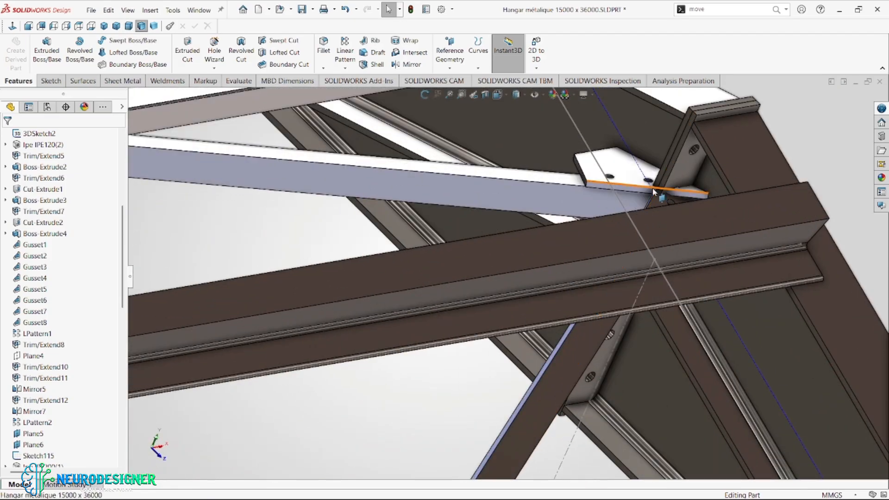
scroll(637, 194, "up", 10)
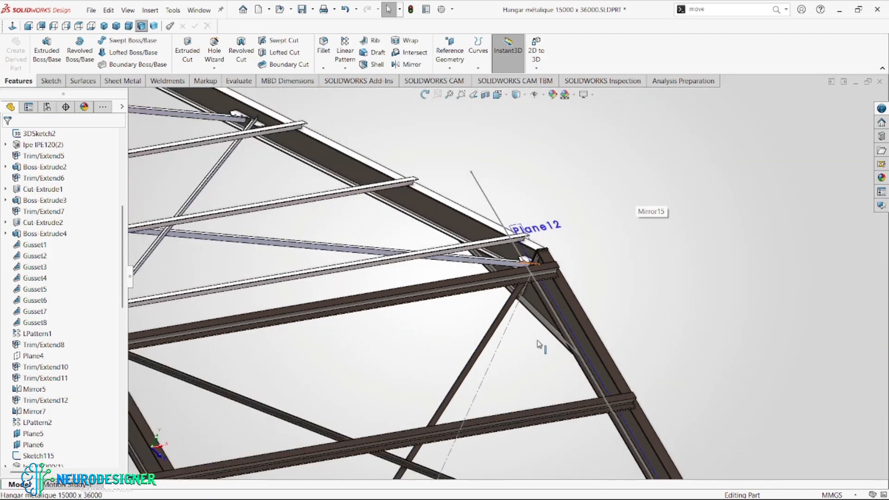
scroll(545, 367, "down", 10)
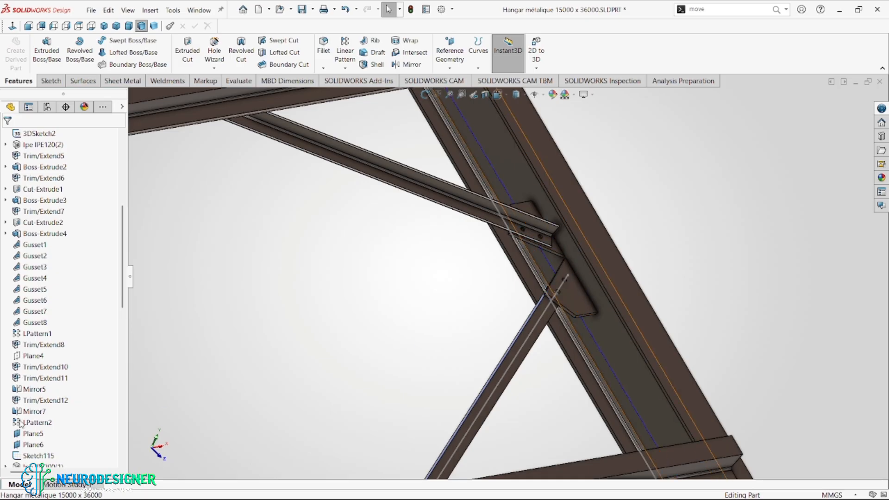
scroll(49, 466, "down", 10)
scroll(59, 455, "down", 5)
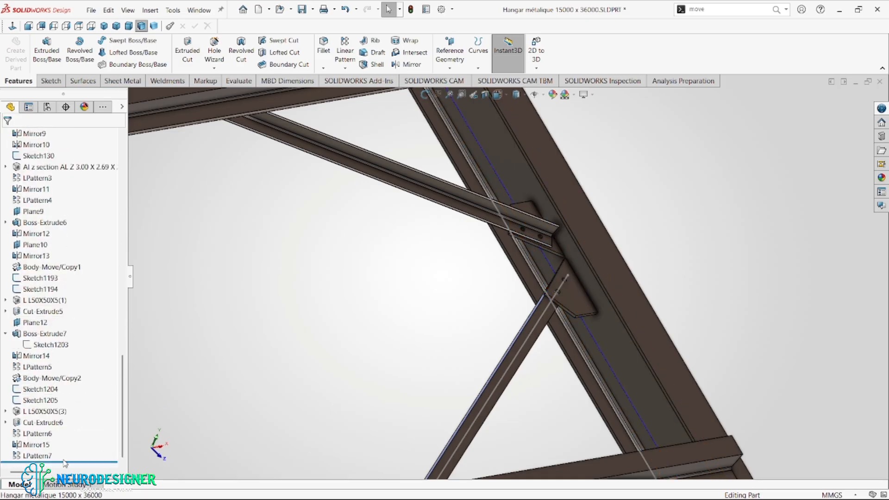
left_click_drag(67, 461, 83, 317)
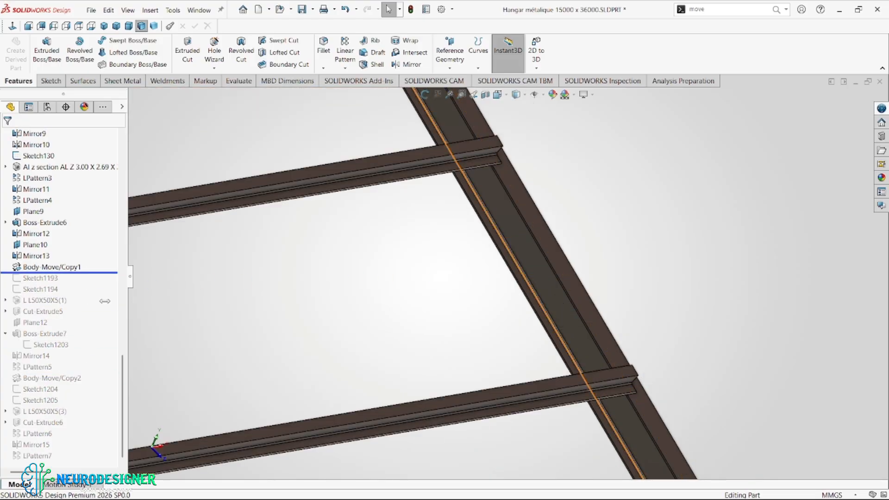
Roll the feature history forward to just after Body-Move/Copy2 to restore the mid-rafter gusset plate
left_click_drag(80, 273, 85, 296)
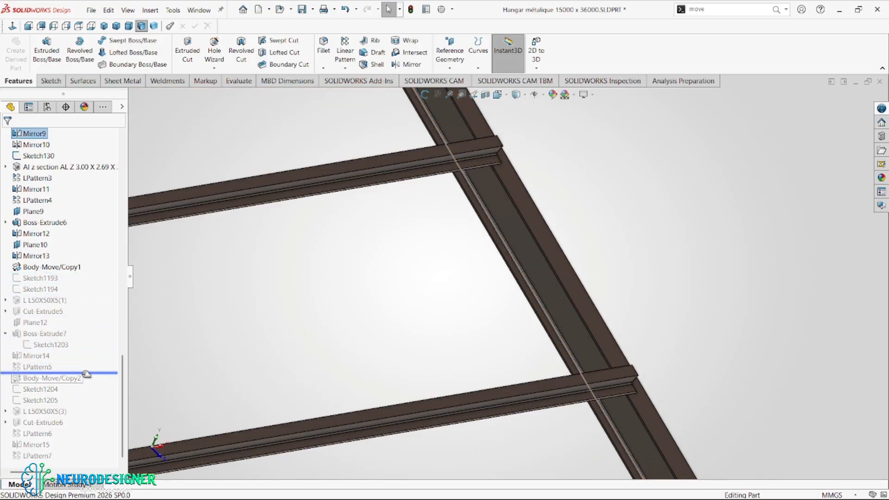
left_click_drag(87, 385, 86, 383)
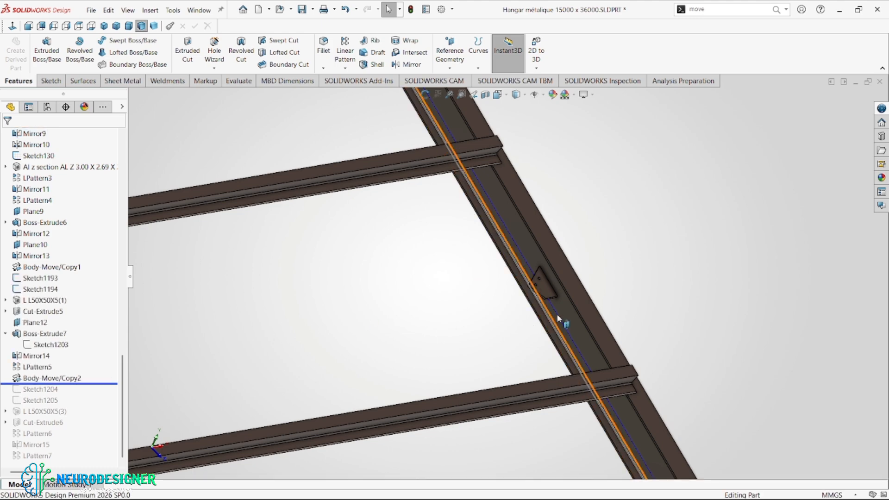
scroll(532, 287, "up", 3)
scroll(531, 288, "down", 3)
scroll(522, 277, "down", 3)
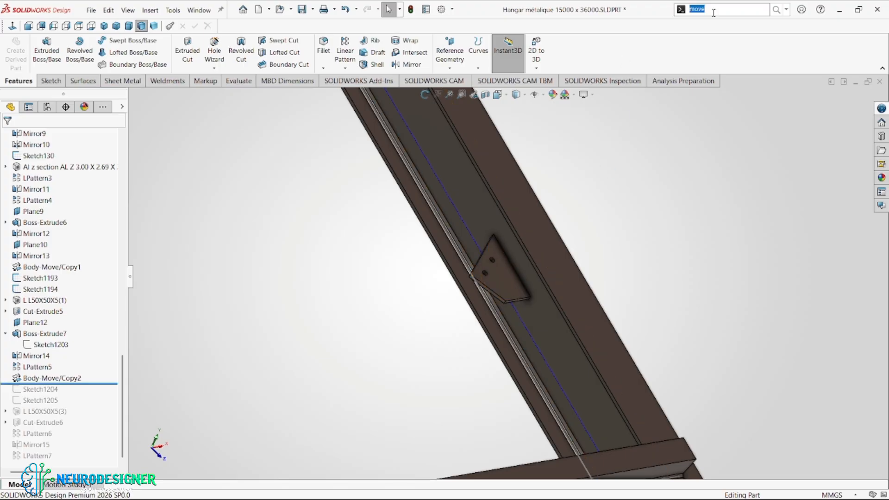
Start Move/Copy Bodies and select the mid-rafter gusset plates on the end frame and the adjacent frame
type("move")
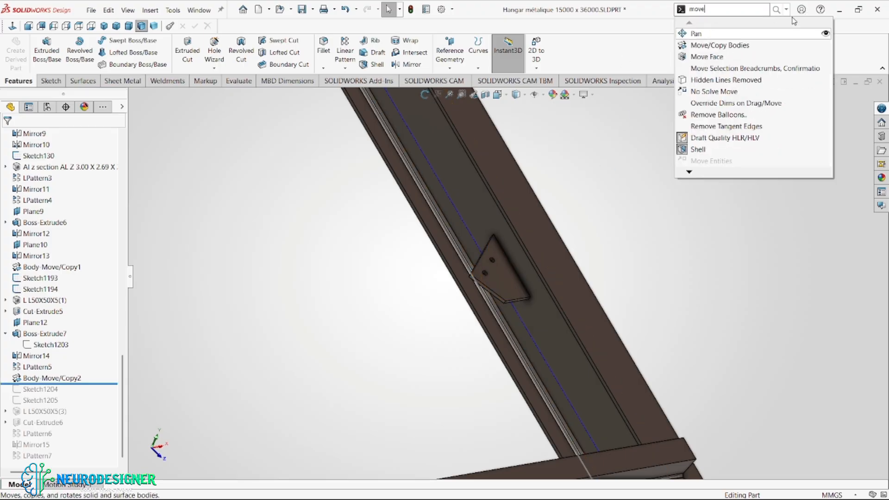
left_click(743, 46)
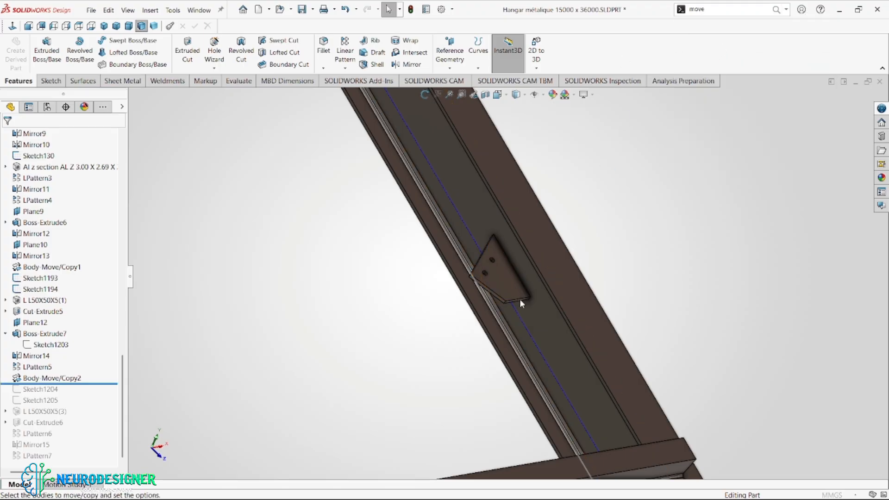
left_click(495, 278)
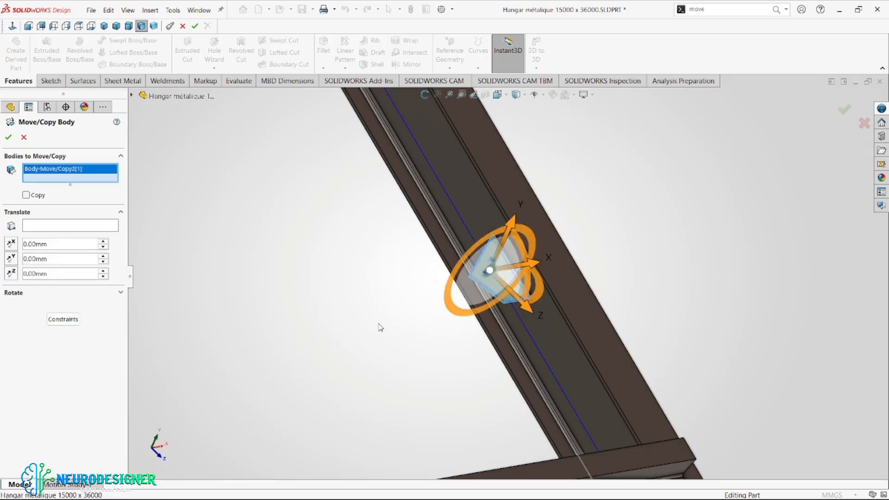
scroll(495, 278, "up", 5)
scroll(343, 305, "down", 8)
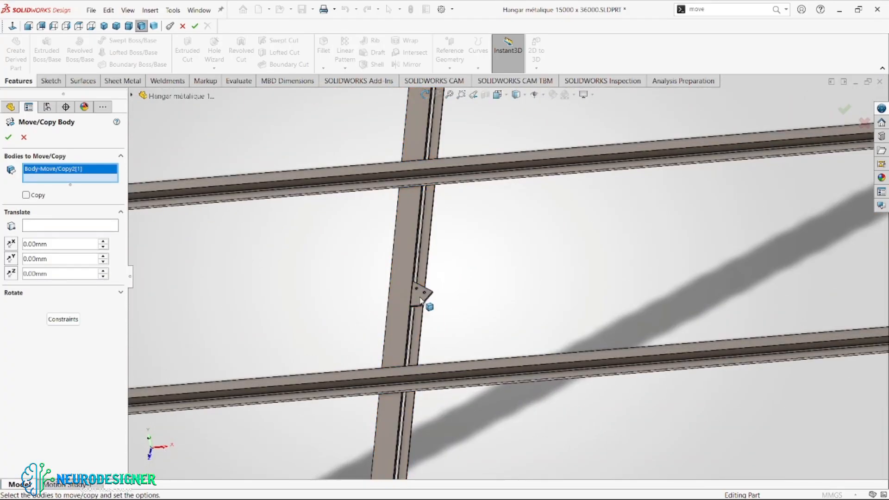
left_click(423, 298)
scroll(680, 295, "up", 5)
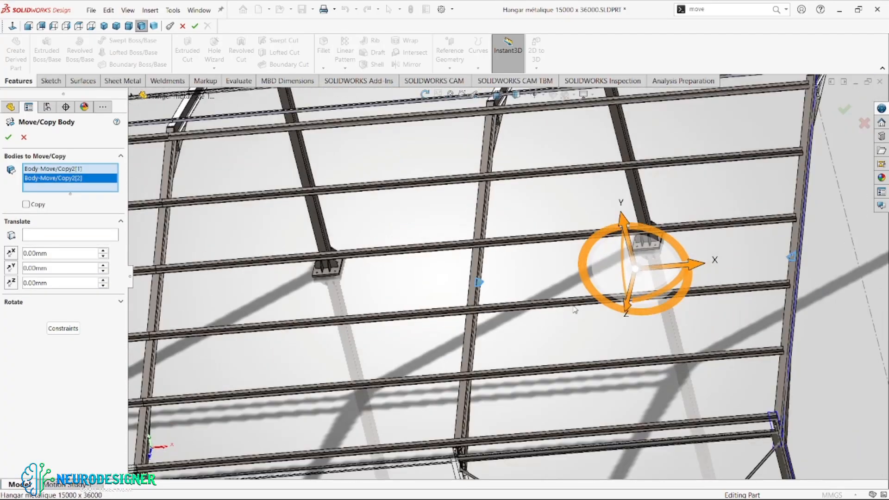
Translate both selected gusset plates 180 mm along the end rafter's edge, down the roof slope
left_click(90, 239)
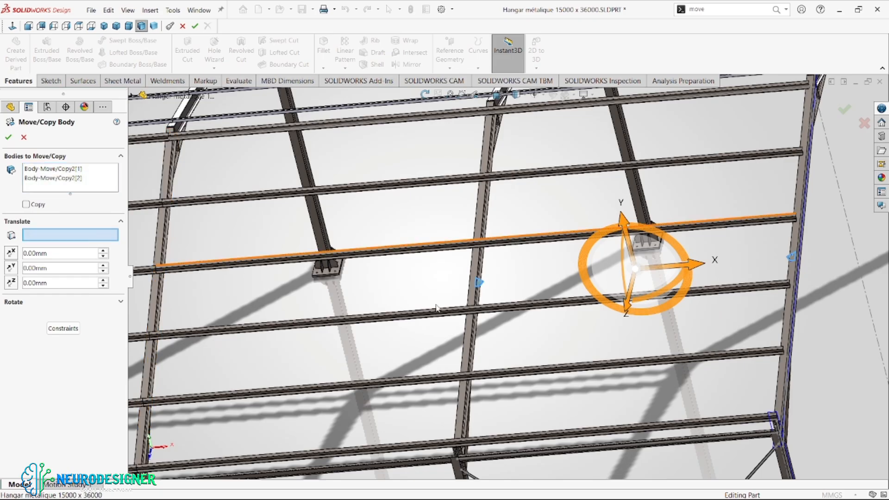
scroll(759, 293, "down", 5)
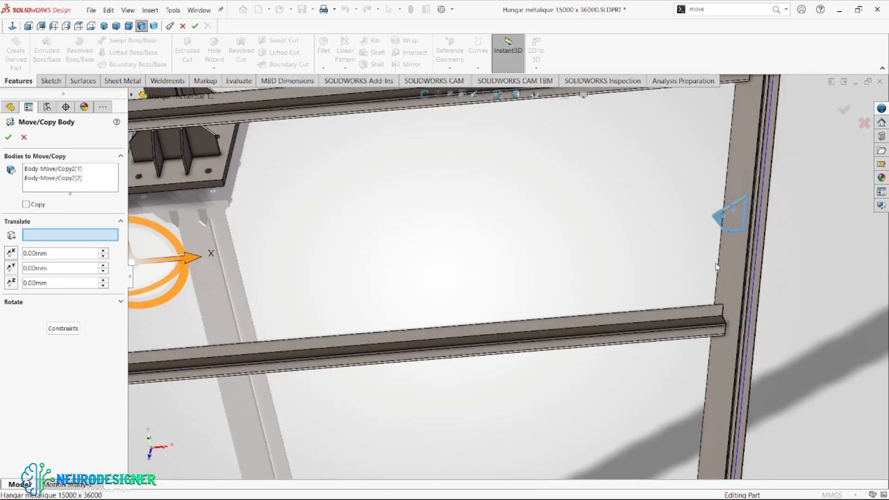
left_click(719, 271)
scroll(692, 241, "up", 3)
middle_click_drag(693, 240, 663, 249)
scroll(663, 249, "down", 2)
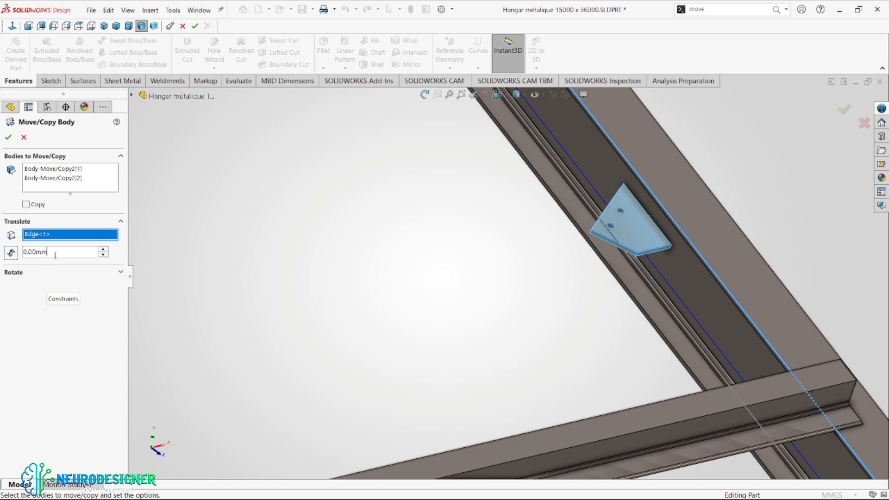
type("180")
key("Return")
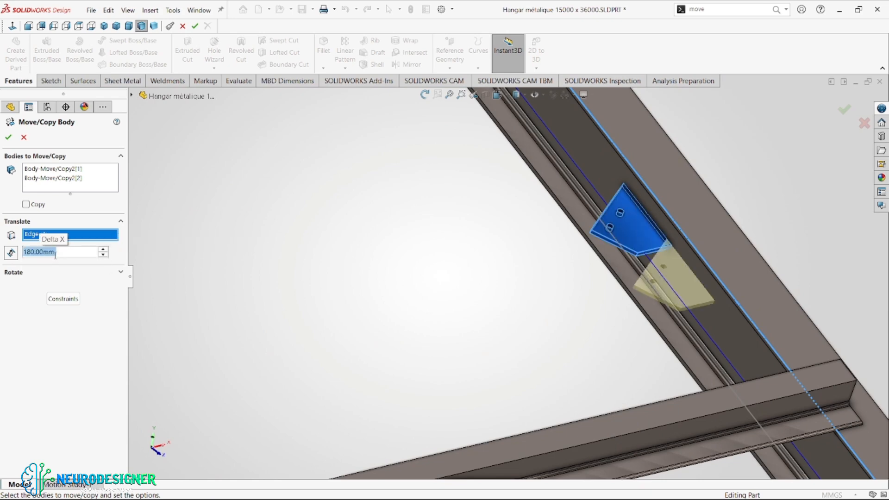
scroll(369, 258, "up", 2)
scroll(436, 249, "up", 3)
scroll(563, 249, "down", 2)
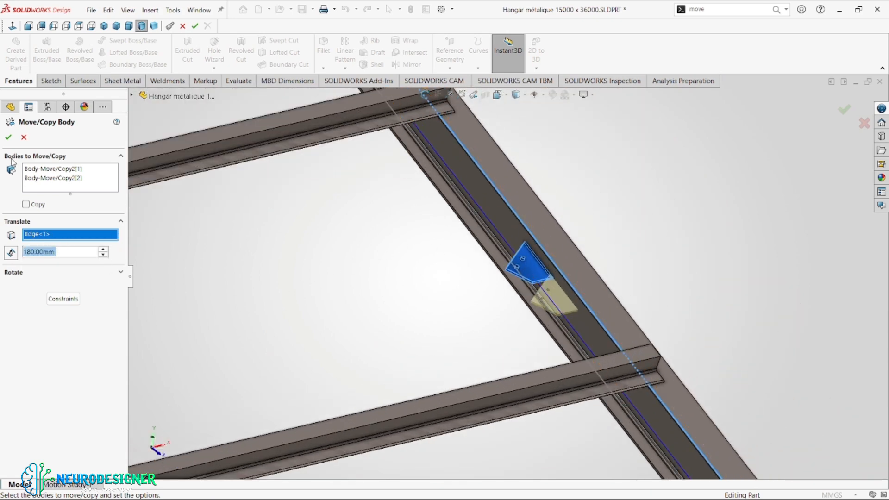
left_click(8, 138)
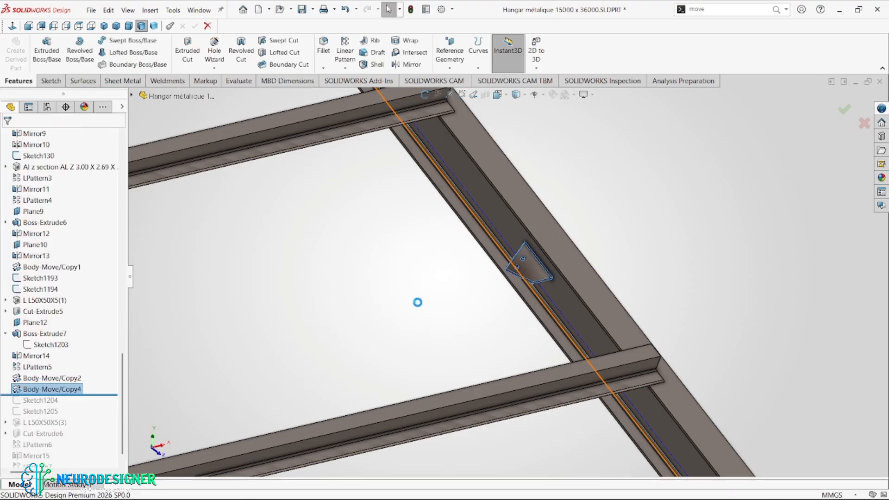
Roll the feature history forward to just after LPattern6 and check the roof braces on the mid-rafter and ridge gussets
scroll(420, 307, "up", 1)
scroll(90, 372, "down", 1)
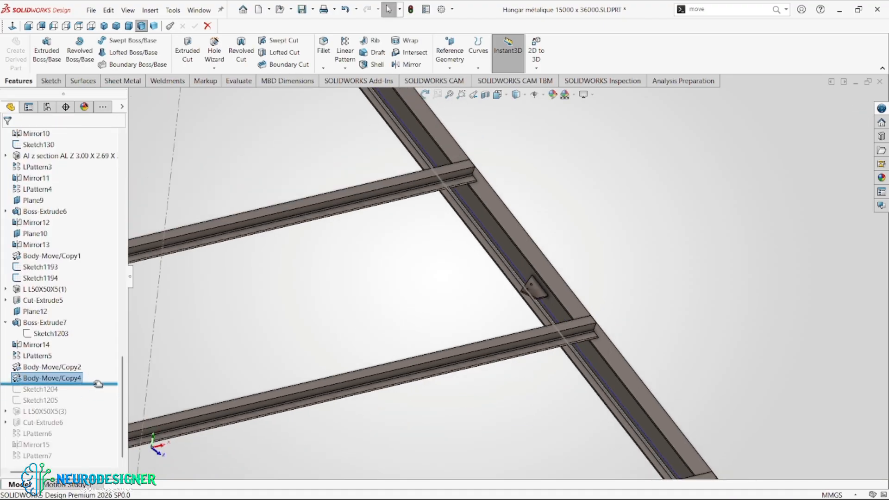
left_click_drag(98, 384, 100, 406)
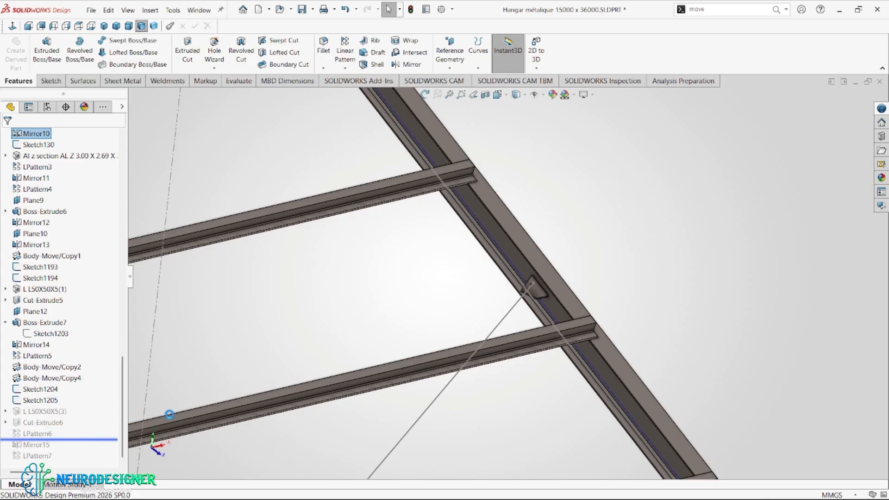
scroll(519, 310, "down", 3)
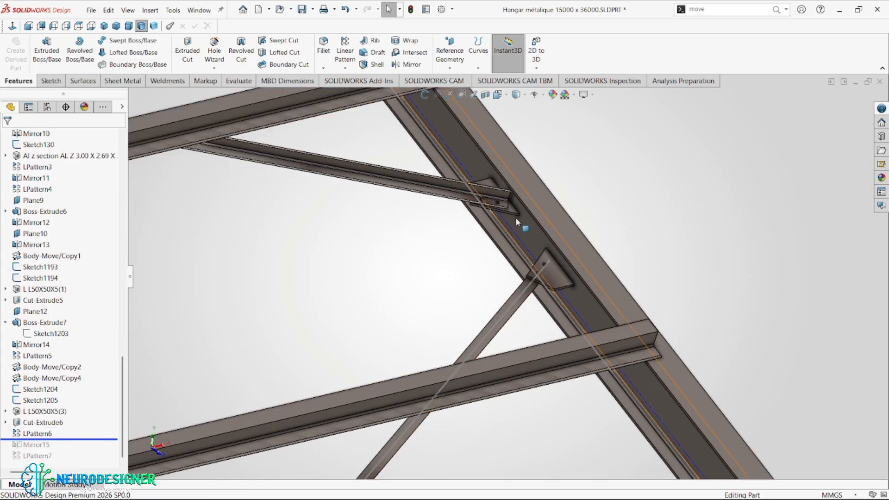
scroll(515, 218, "up", 6)
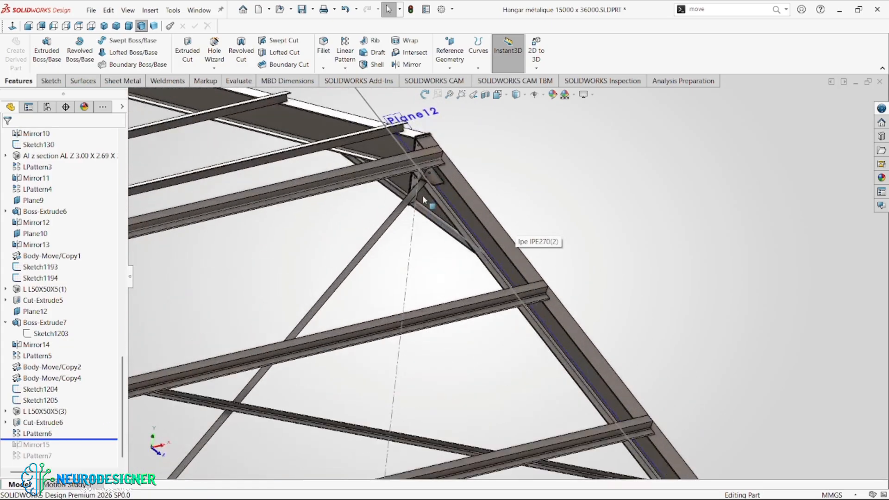
scroll(423, 195, "down", 5)
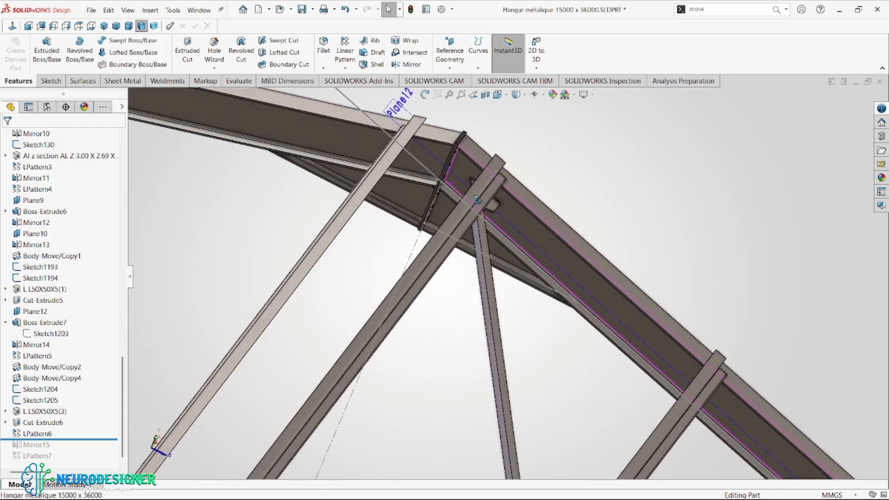
scroll(478, 200, "down", 3)
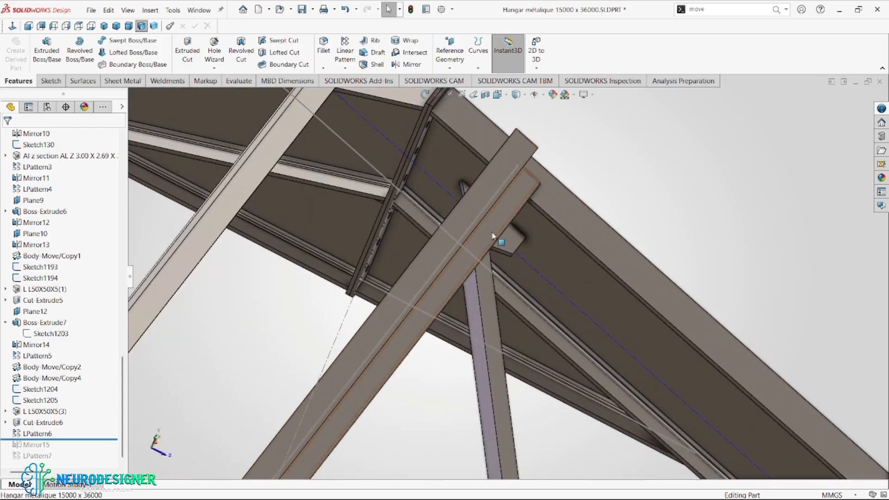
middle_click_drag(492, 237, 479, 178)
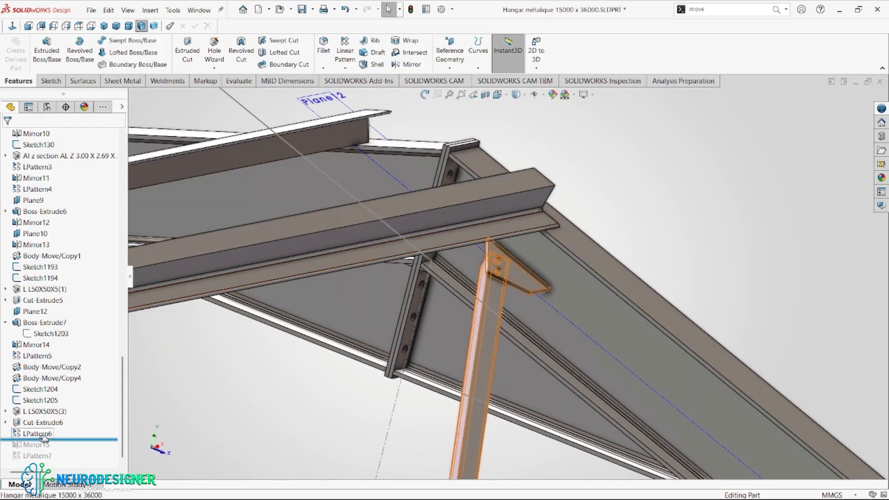
Roll the feature history forward to the end to restore Mirror15 and LPattern7, and view the whole hangar
left_click_drag(54, 445, 51, 462)
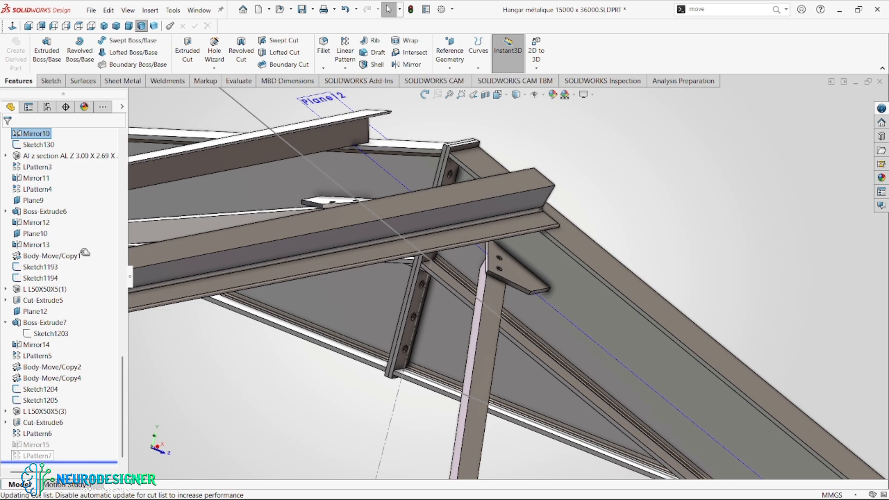
middle_click_drag(463, 259, 497, 226)
scroll(509, 278, "up", 6)
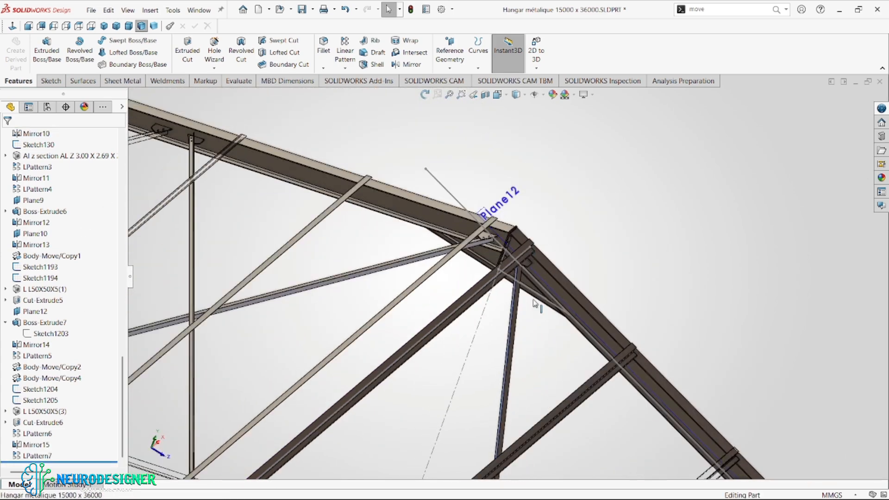
middle_click_drag(529, 346, 463, 316)
scroll(463, 316, "up", 5)
scroll(417, 301, "down", 3)
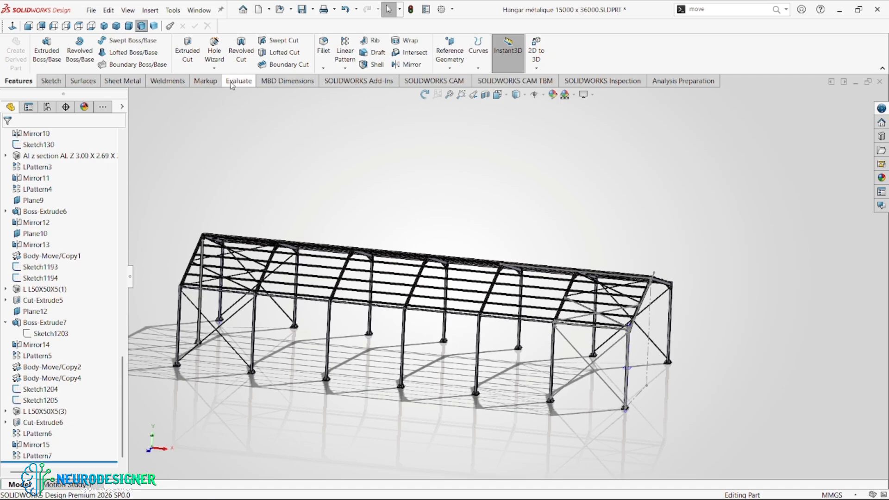
Run Interference Detection on the whole hangar part and close the check
left_click(249, 81)
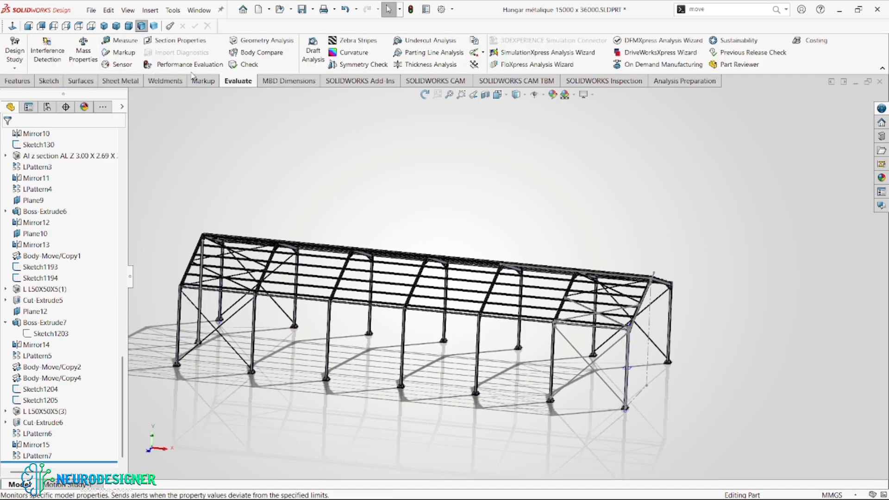
left_click(57, 64)
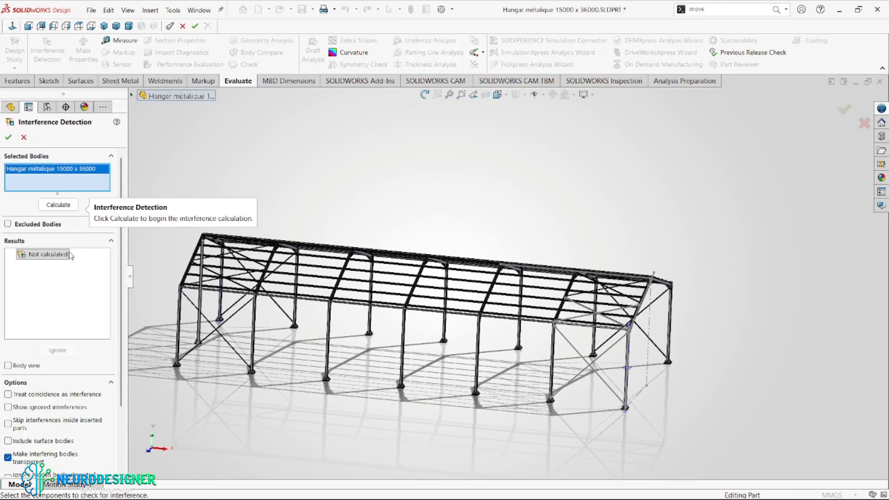
left_click(62, 208)
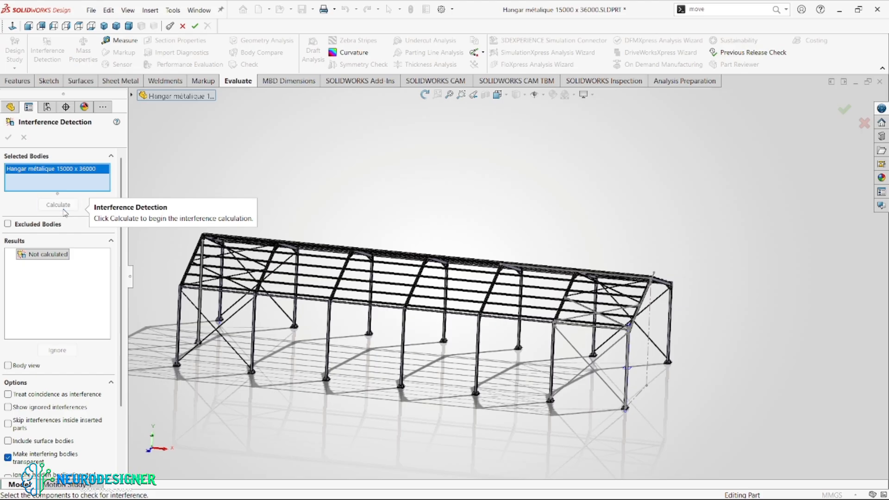
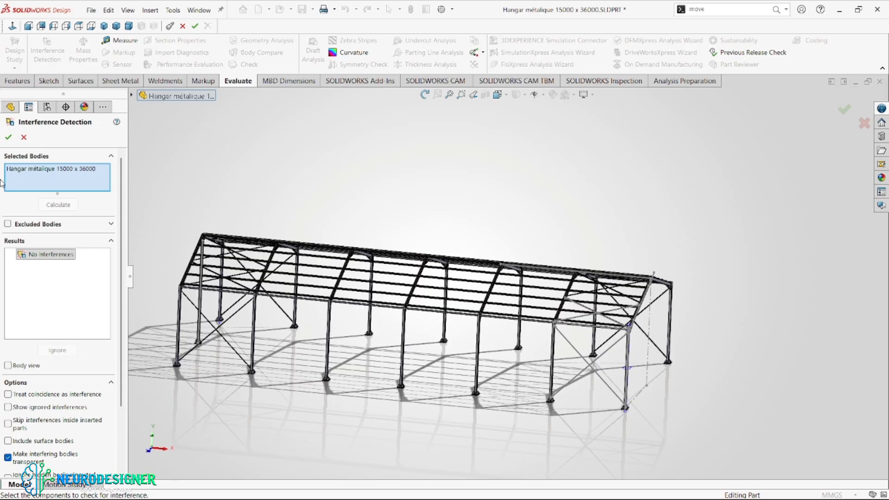
left_click(8, 136)
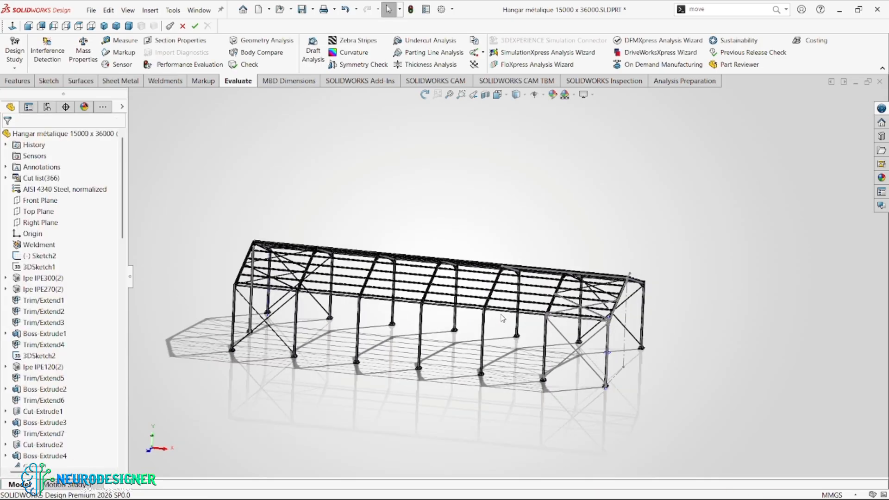
Examine the wall and roof bracing over the whole hangar and at the end bay's eave connections, ending in a standard 3D view
scroll(521, 318, "down", 2)
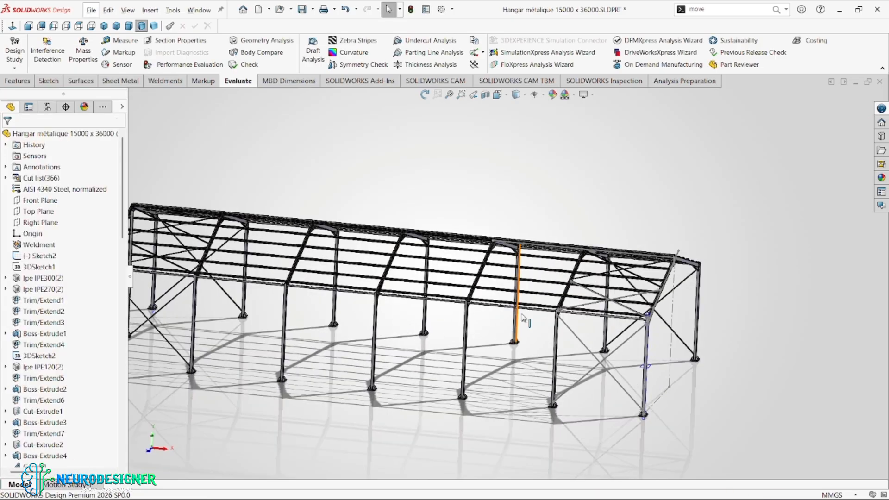
scroll(642, 295, "up", 2)
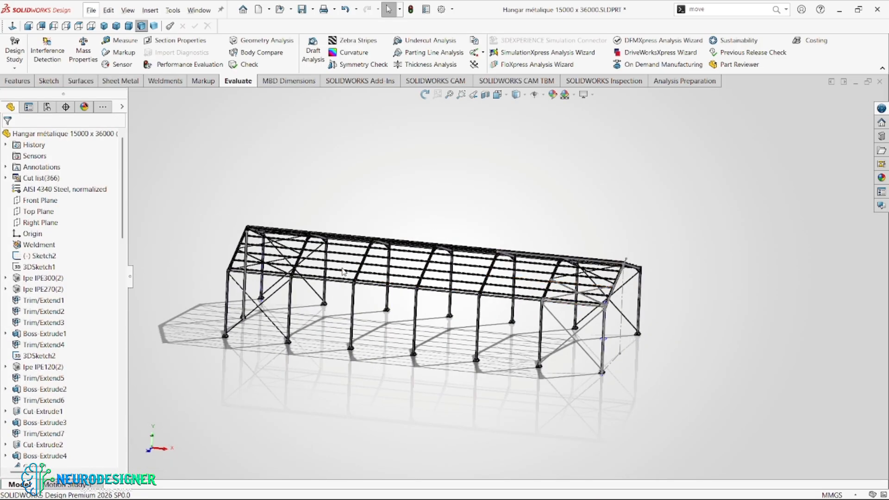
scroll(490, 282, "down", 3)
middle_click_drag(317, 271, 725, 226)
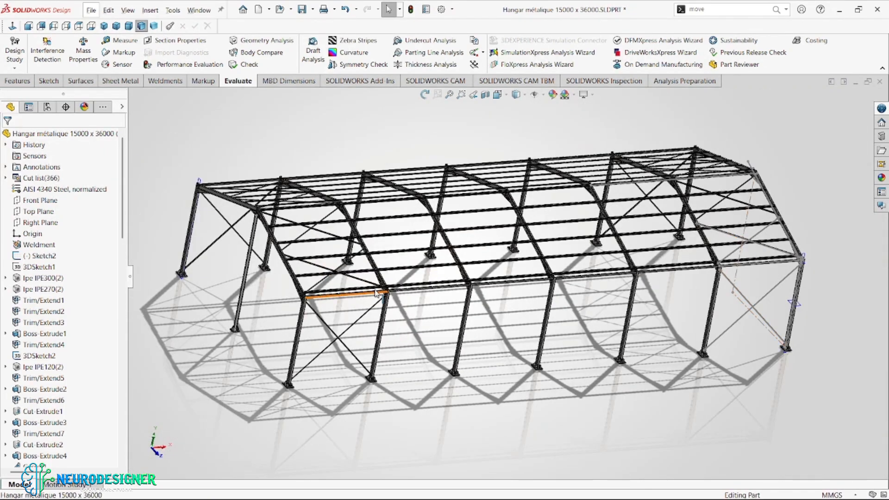
scroll(303, 294, "down", 5)
scroll(317, 291, "down", 2)
middle_click(318, 289)
middle_click_drag(318, 288, 267, 181)
scroll(595, 290, "down", 4)
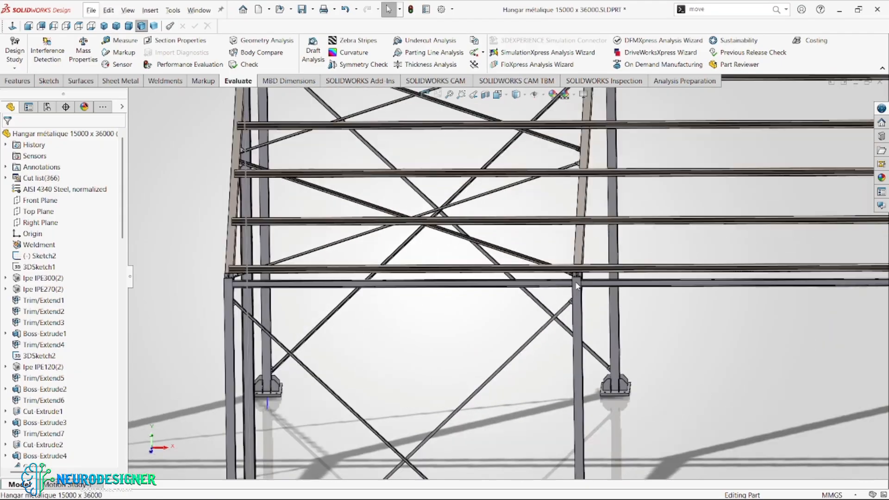
middle_click(547, 287)
mouse_move(547, 287)
middle_mouse_down()
mouse_move(519, 311)
mouse_move(552, 301)
middle_mouse_up()
scroll(552, 300, "down", 3)
scroll(552, 300, "up", 6)
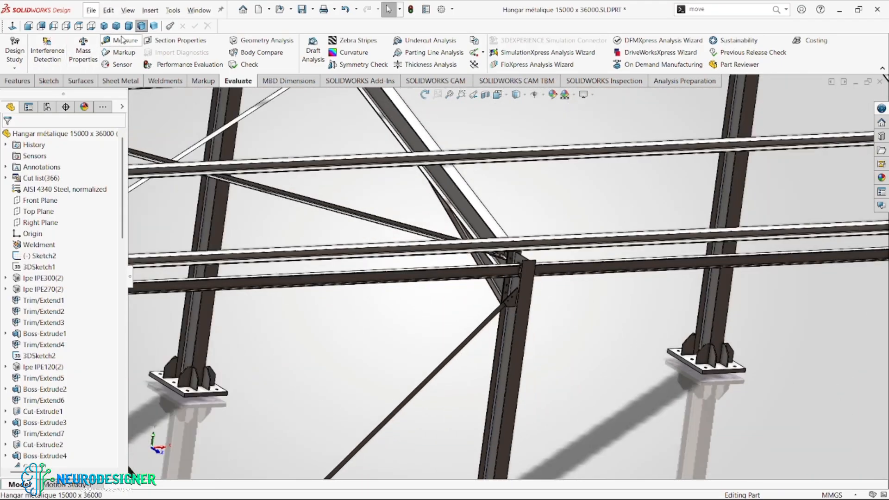
left_click(129, 27)
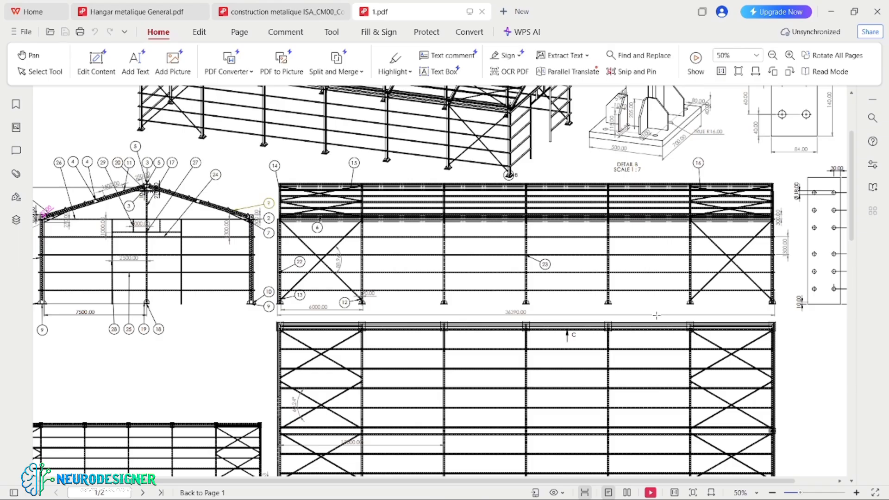
Examine the side-wall elevation in the reference drawing, including the wall rails' ends, their 300 and 1300 spacing, and the braced end bays
scroll(298, 271, "up", 5, "ctrl")
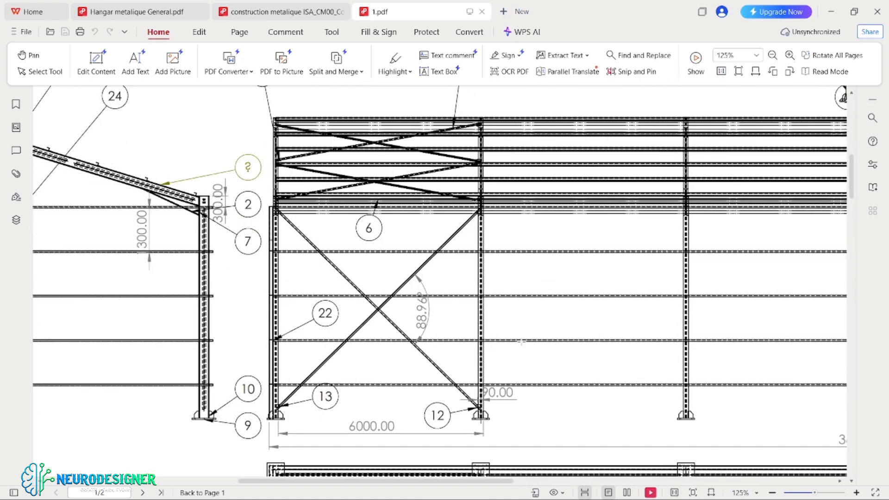
scroll(521, 342, "down", 5, "ctrl")
scroll(715, 238, "up", 2, "ctrl")
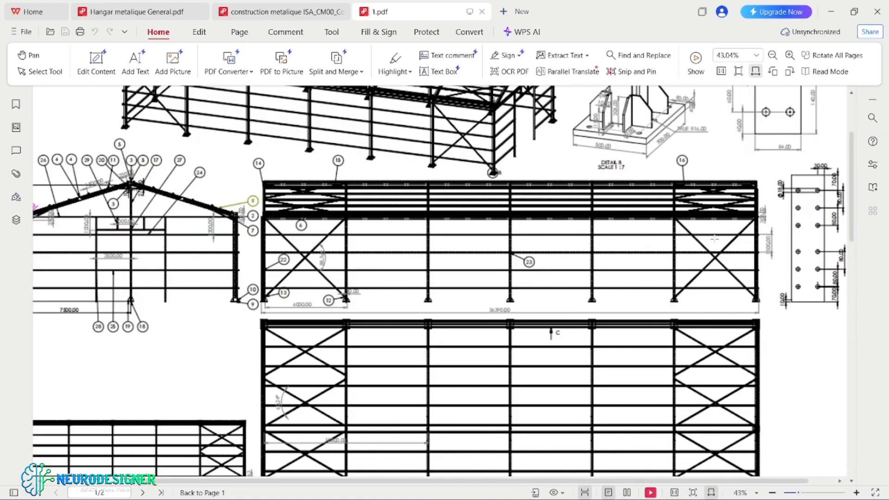
scroll(714, 239, "up", 4, "ctrl")
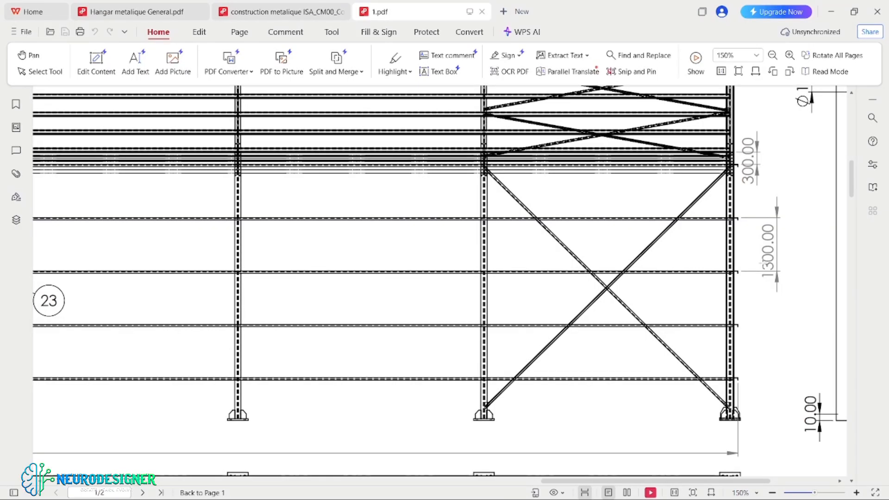
scroll(439, 281, "up", 1)
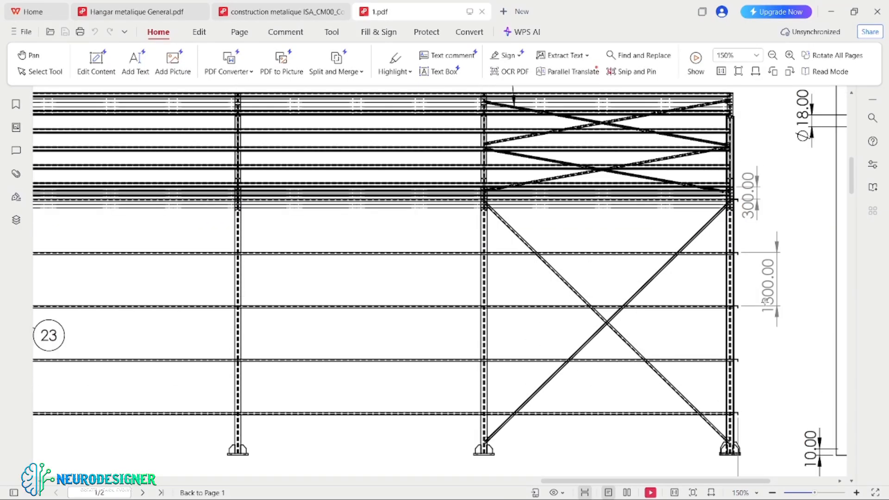
scroll(755, 269, "up", 1)
scroll(750, 245, "up", 3, "ctrl")
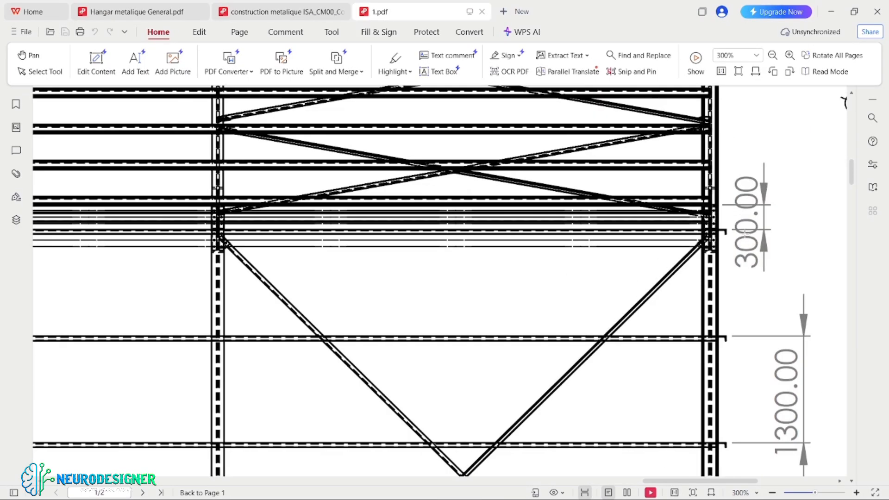
scroll(732, 266, "up", 1, "ctrl")
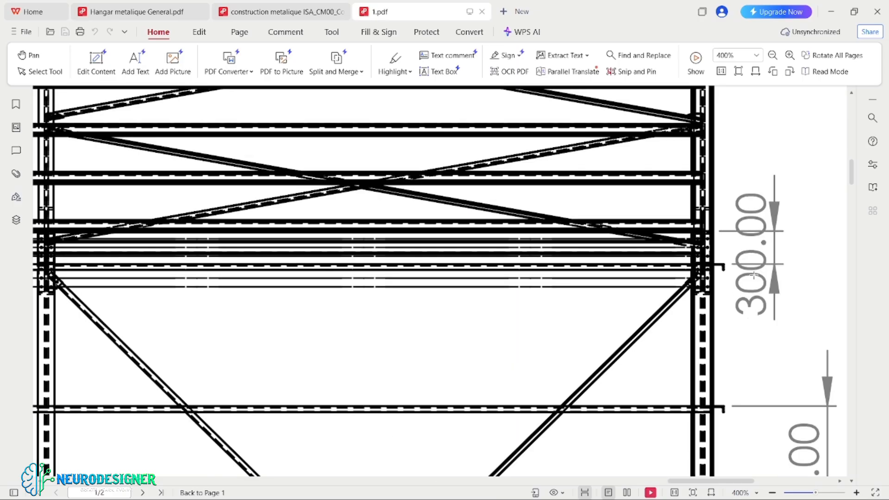
scroll(756, 280, "down", 6, "ctrl")
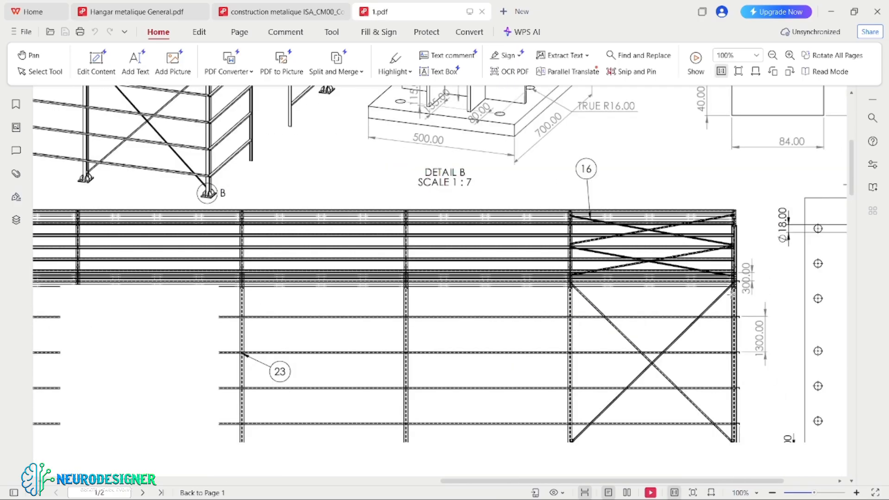
scroll(696, 318, "up", 3)
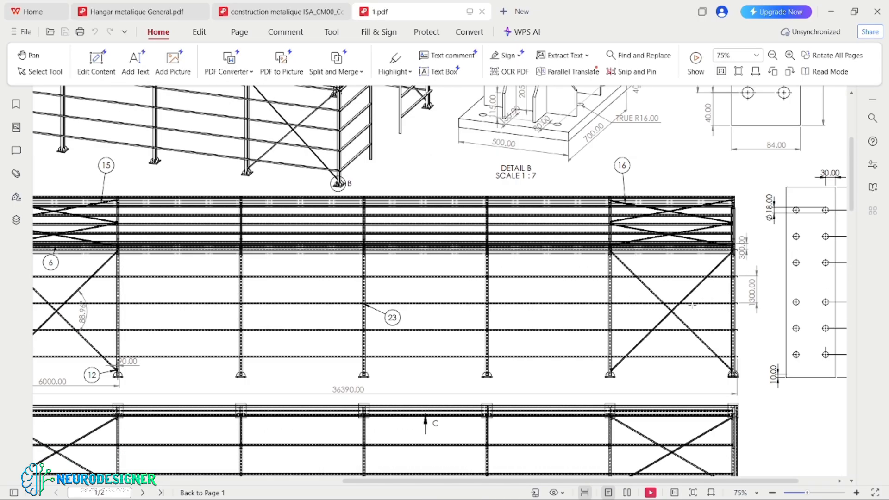
scroll(694, 304, "down", 1, "ctrl")
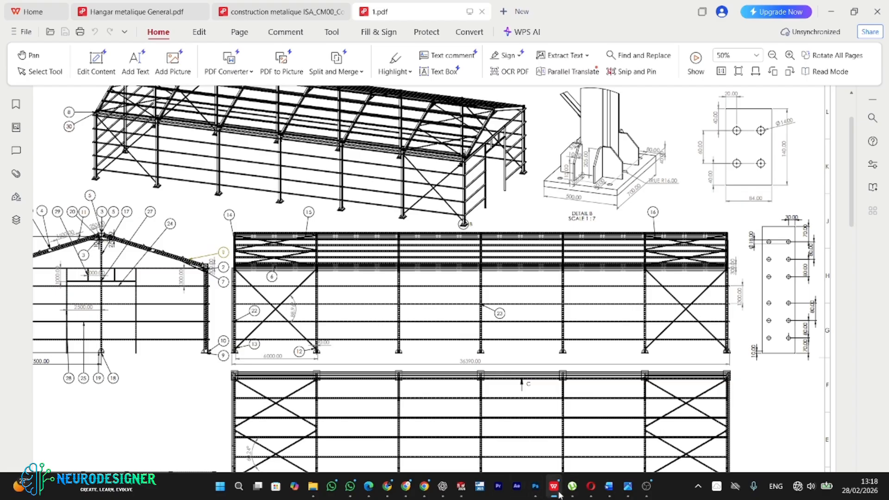
Switch to SOLIDWORKS and start a sketch on the outer flange face of the end bay's IPE300 corner column
mouse_move(557, 496)
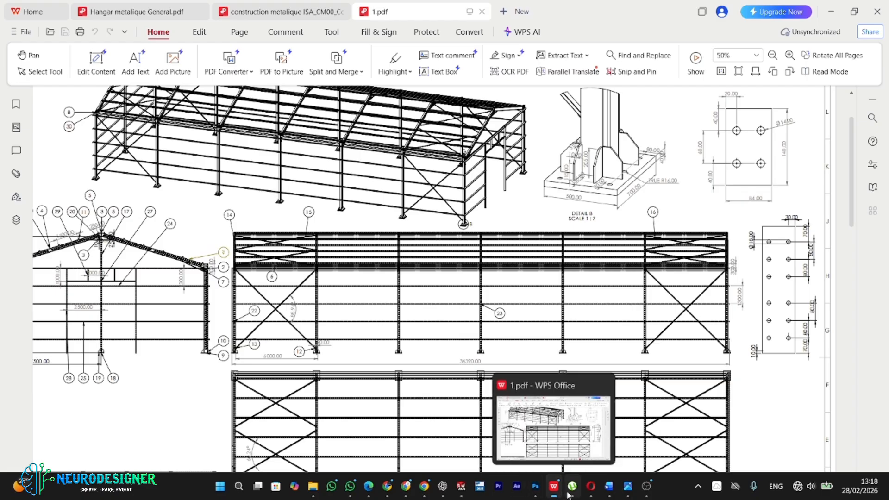
left_click(831, 12)
scroll(353, 270, "up", 1)
scroll(415, 290, "down", 2)
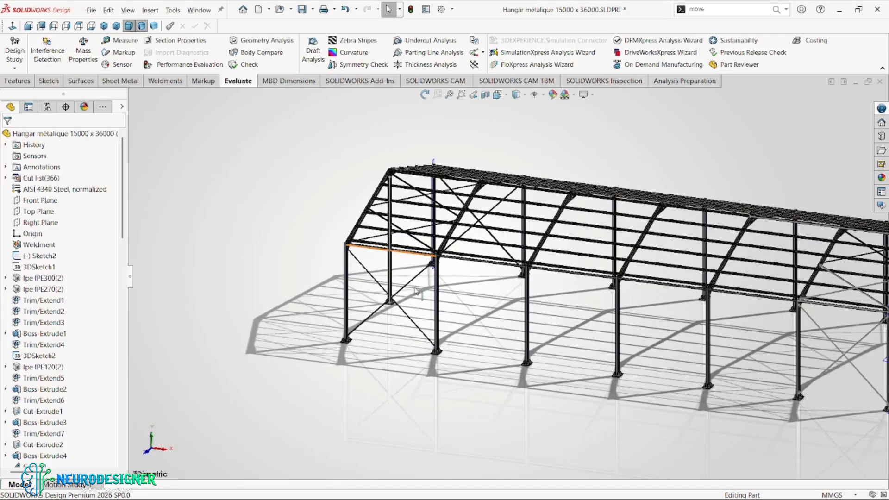
scroll(621, 287, "down", 4)
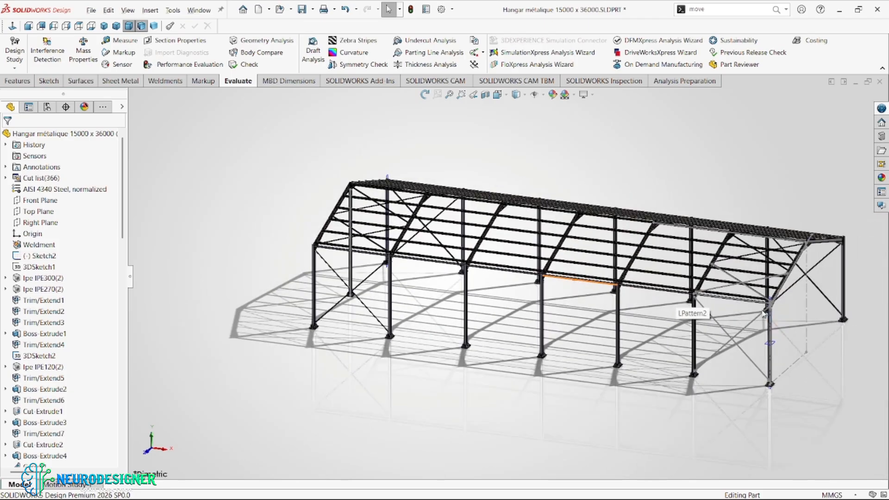
scroll(719, 312, "down", 4)
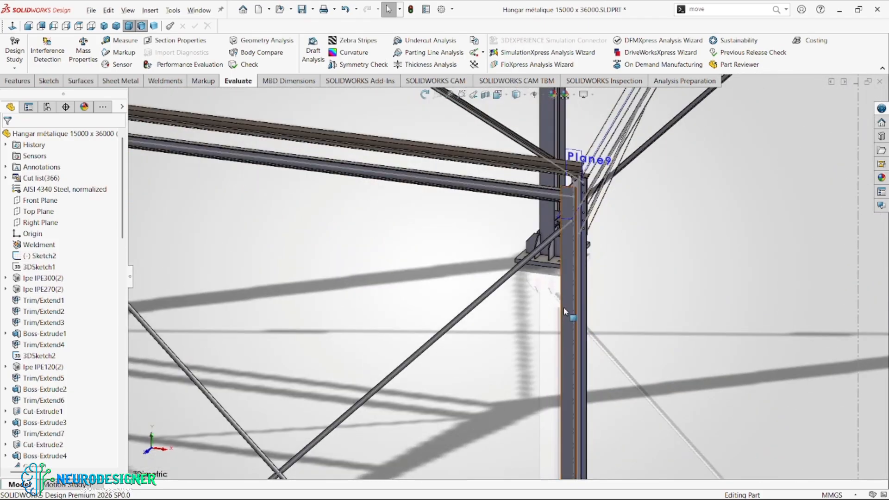
left_click(567, 314)
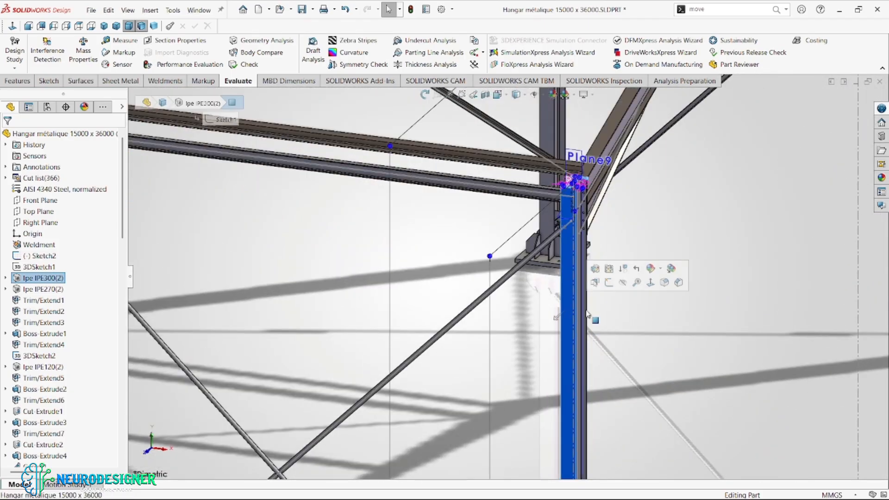
left_click(610, 284)
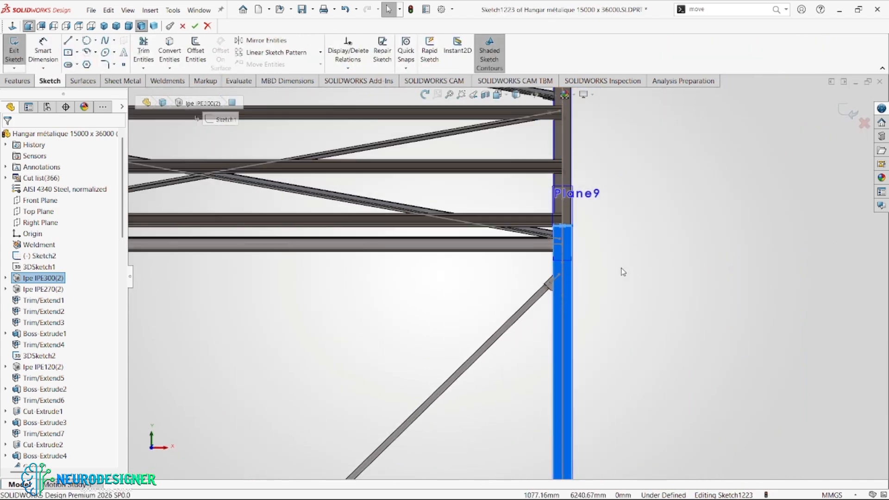
Sketch a horizontal line about 6075 mm long just below the eave beam, from the corner column's outer edge to the second column
key("l")
scroll(583, 241, "down", 5)
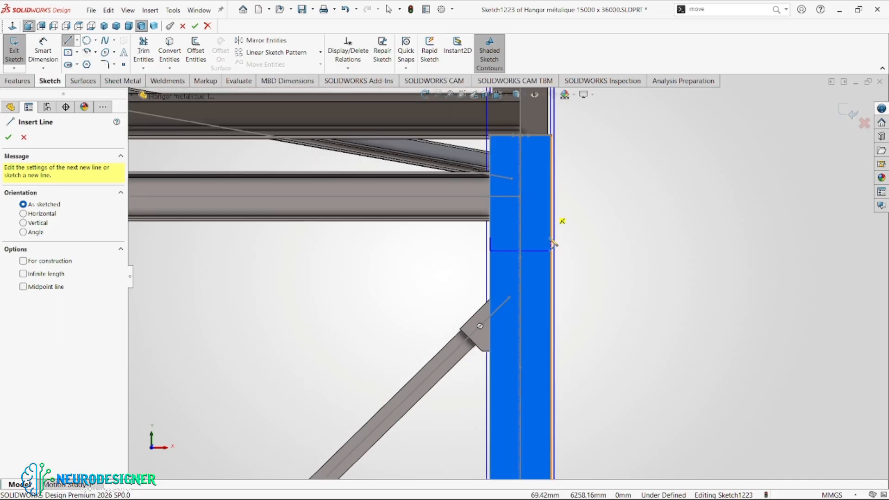
left_click(552, 247)
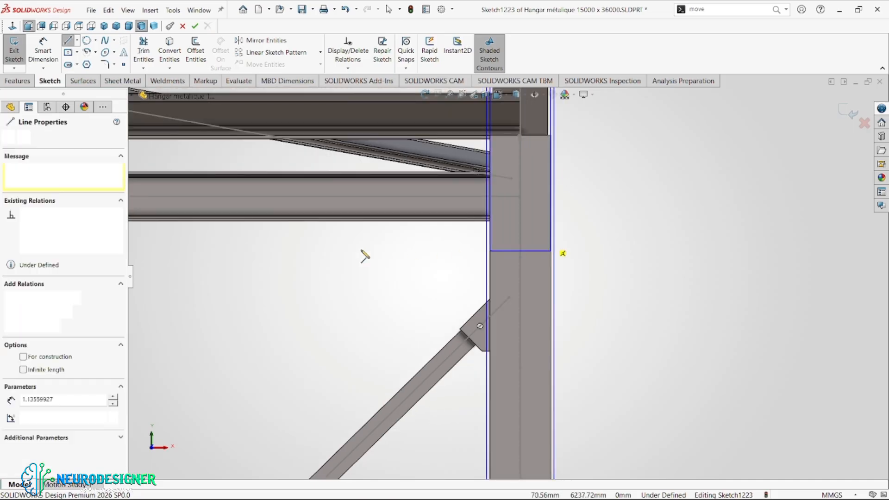
scroll(363, 254, "up", 5)
scroll(301, 285, "down", 5)
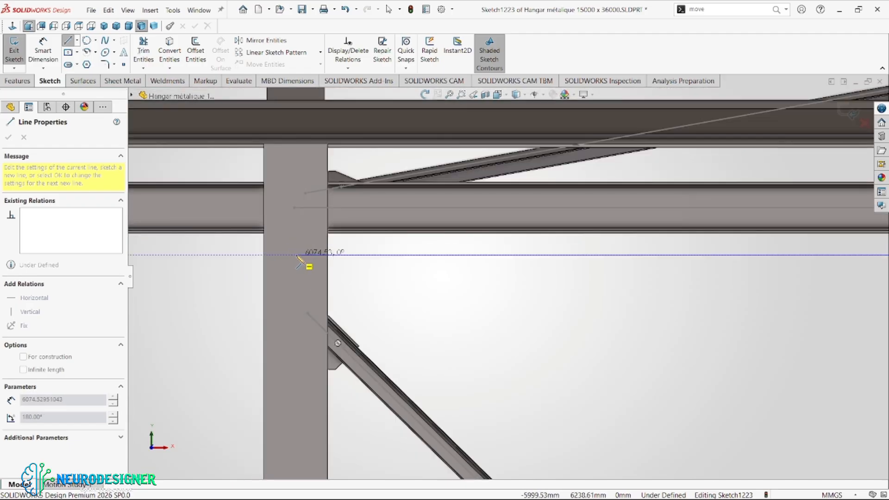
left_click(296, 255)
key("Escape")
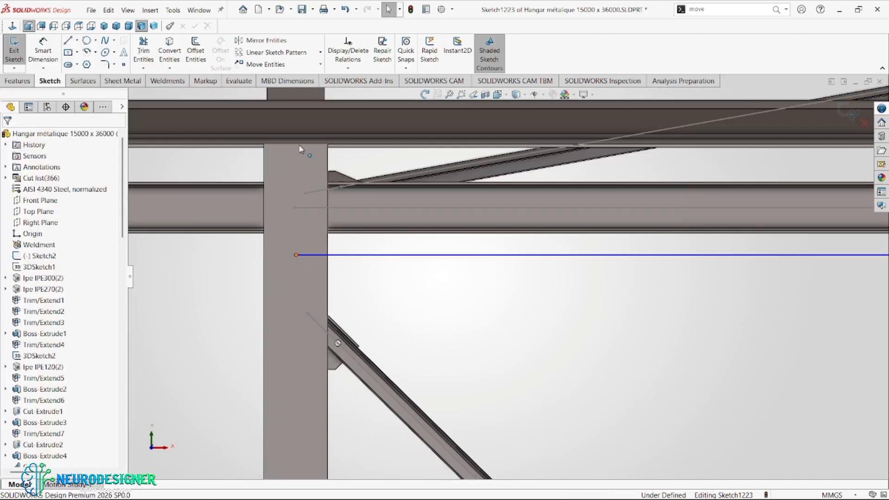
Align the line's free end vertically with the midpoint of the second column's top edge
left_click(300, 149)
scroll(312, 165, "up", 2)
key("Escape")
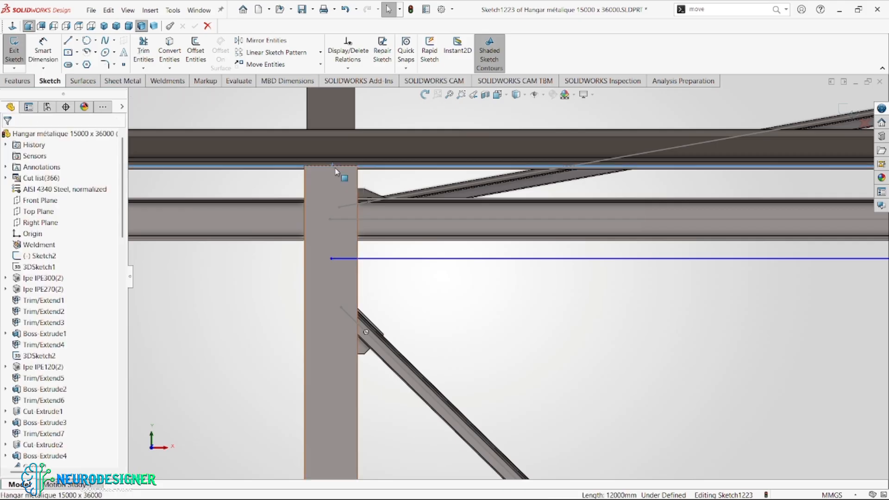
left_click(330, 165)
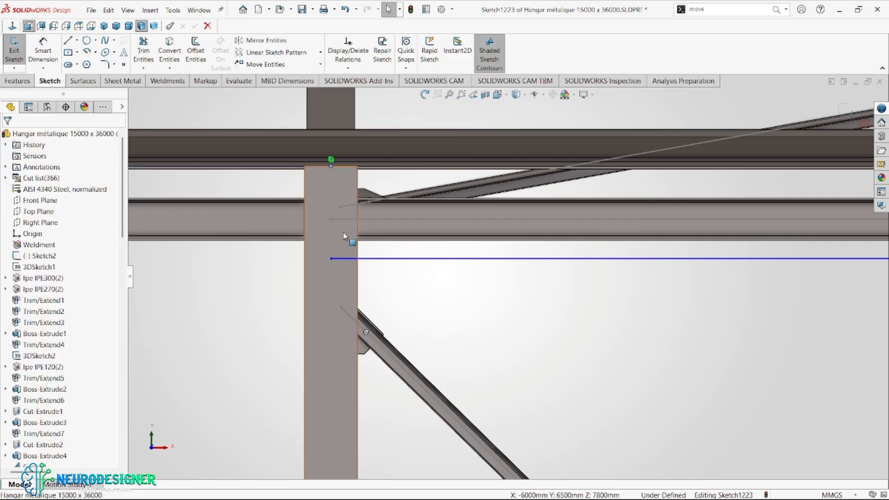
left_click(331, 259, "ctrl")
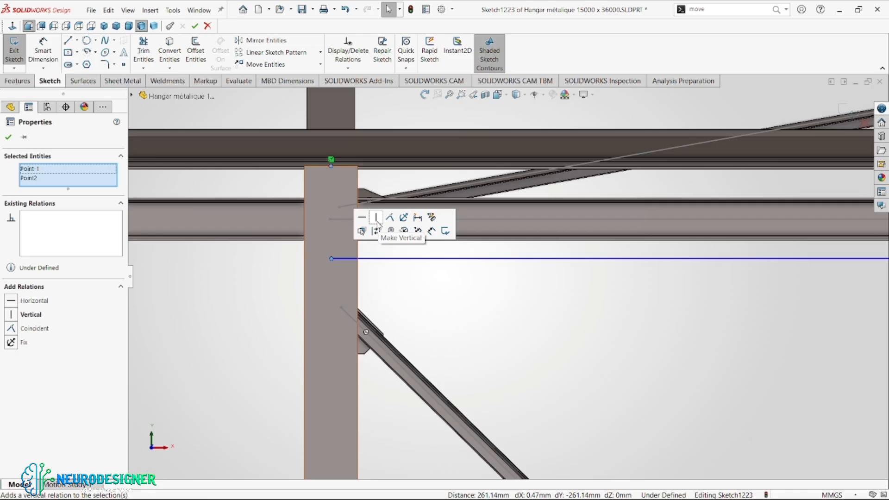
left_click(375, 219)
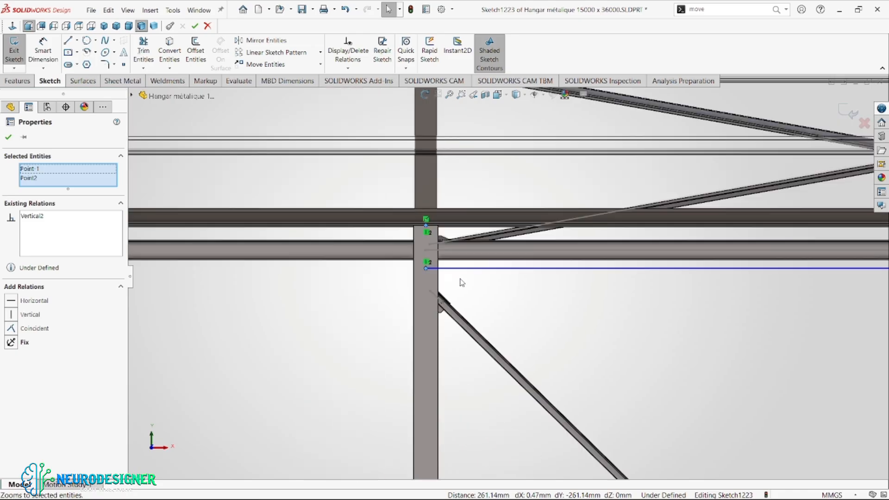
Check the length of the line between the corner column and the second column with a trial dimension, leaving it unplaced
scroll(461, 280, "up", 5)
scroll(657, 295, "down", 1)
key("l")
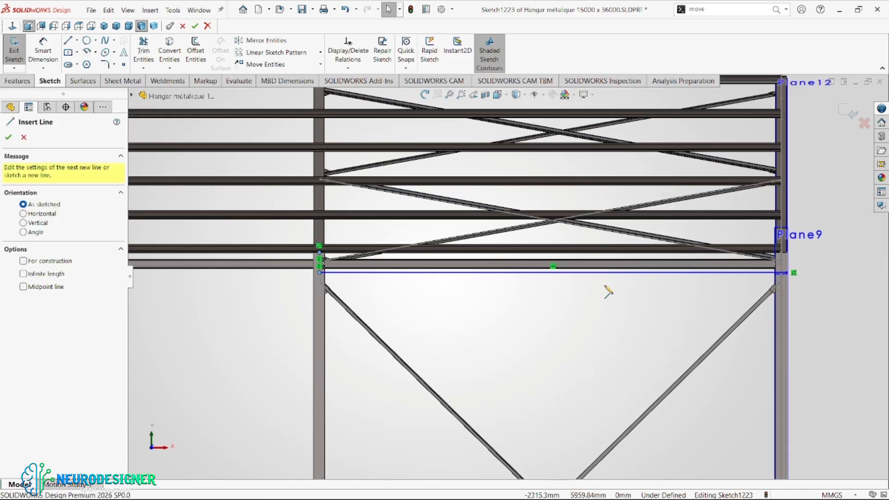
key("d")
left_click(574, 272)
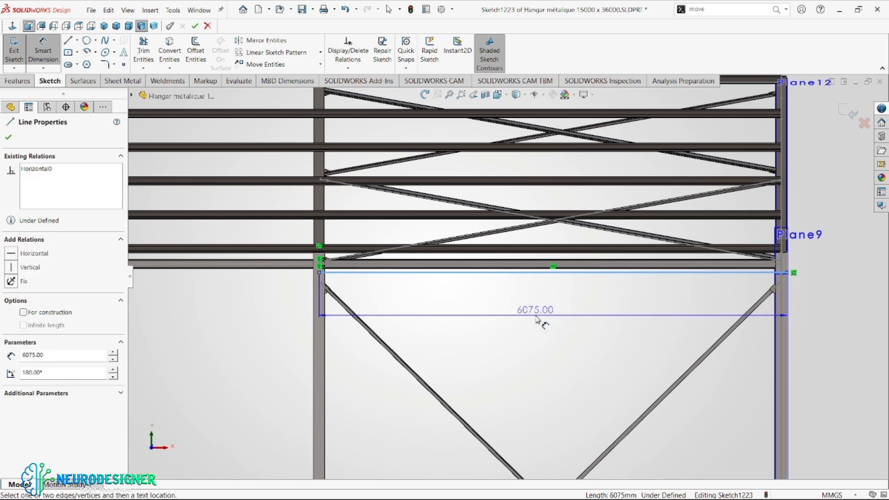
scroll(538, 319, "up", 2)
scroll(502, 307, "up", 1)
key("Escape")
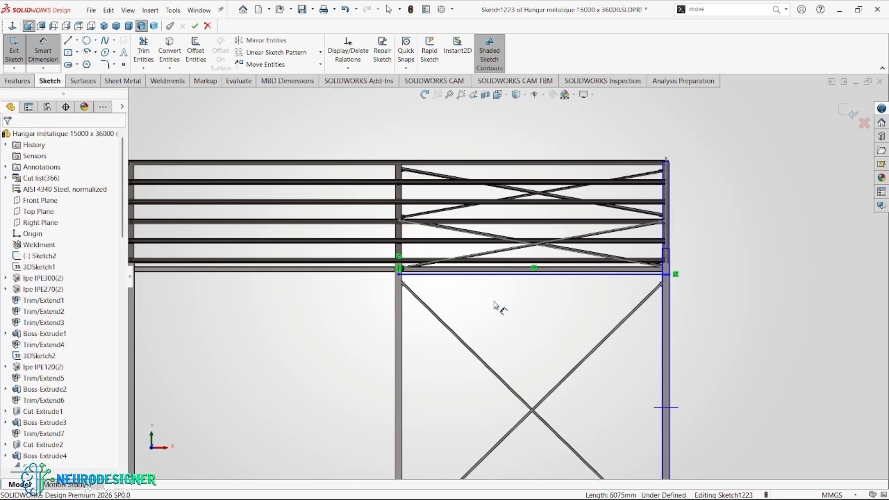
Delete the line end's vertical relation at the second column and align that end vertically with the purlin vertex above the third column
scroll(463, 261, "down", 6)
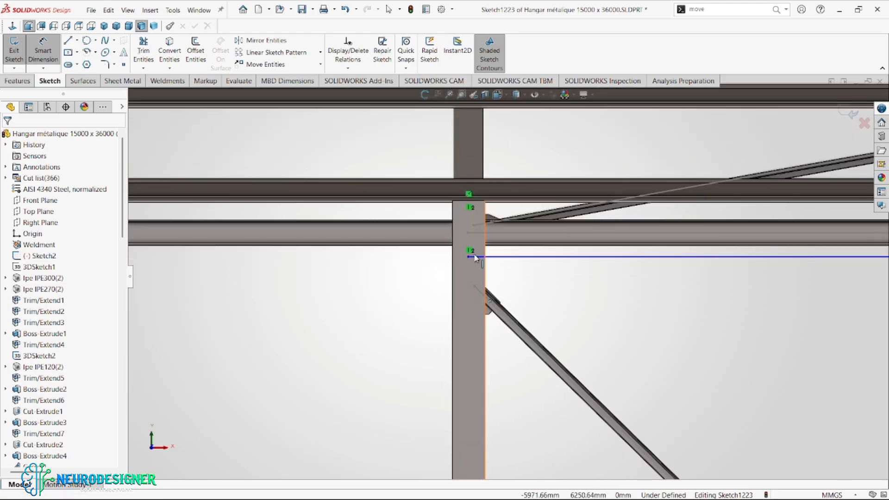
left_click(471, 251)
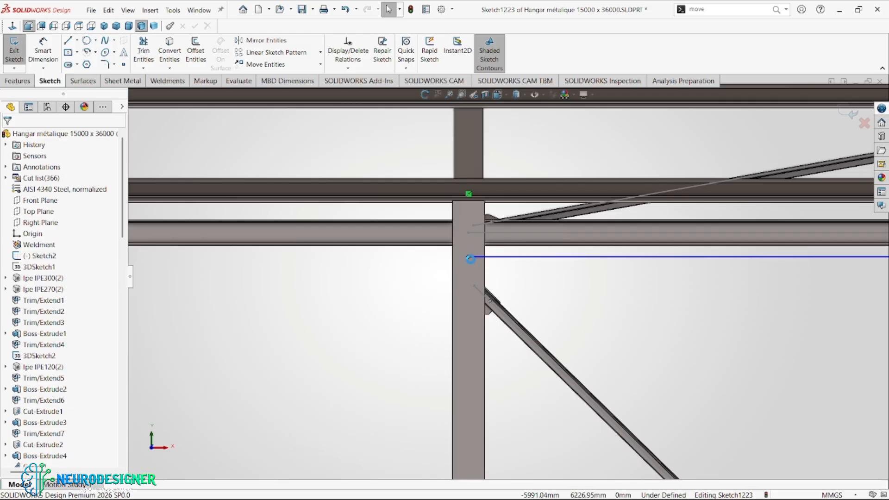
left_click(469, 255)
scroll(470, 259, "up", 10)
scroll(370, 278, "down", 8)
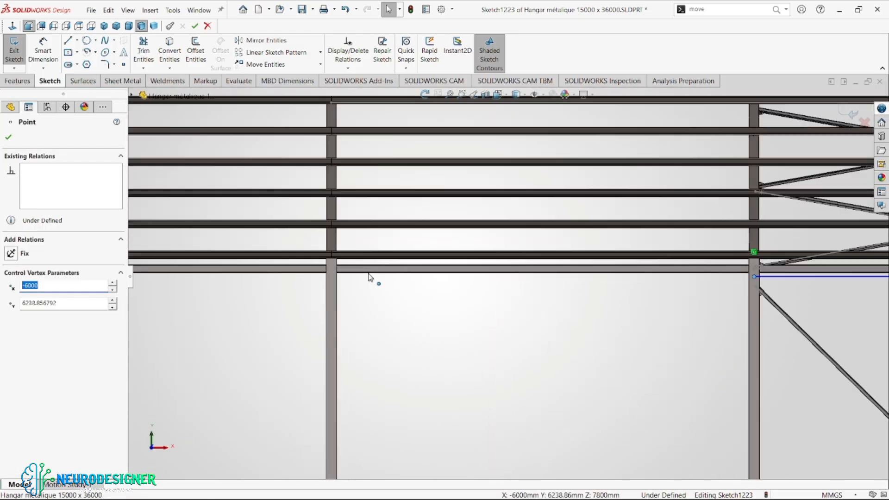
left_click(308, 242, "ctrl")
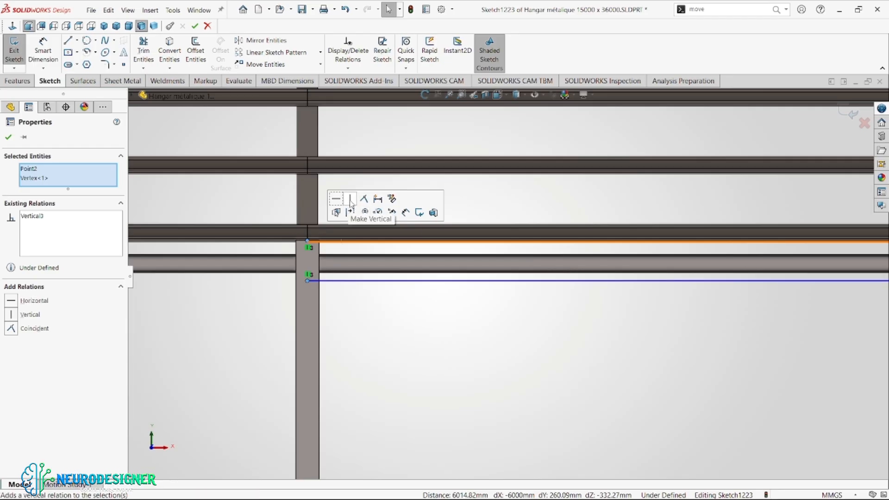
left_click(350, 204)
Check the extended line's length from the corner column to the third column with a trial dimension, leaving it unplaced
scroll(457, 293, "up", 6)
scroll(540, 295, "down", 3)
right_click_drag(590, 279, 587, 241)
left_click(577, 260)
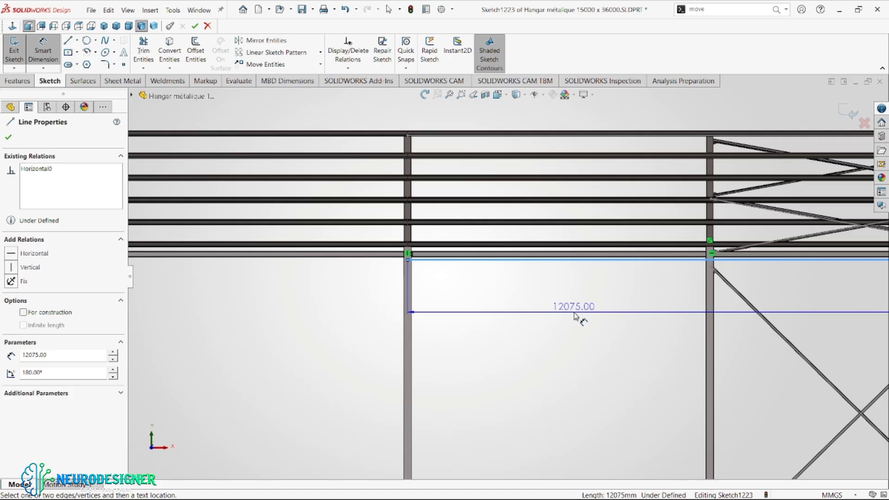
key("Escape")
scroll(602, 310, "up", 5)
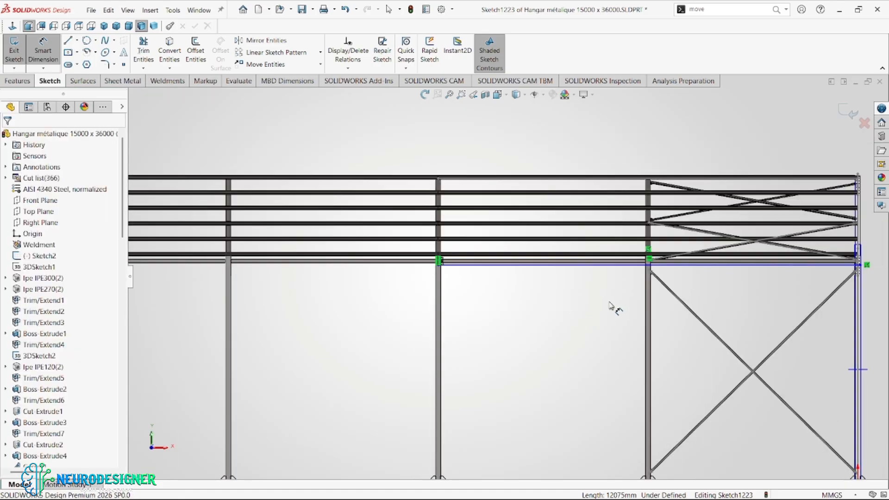
scroll(625, 284, "down", 3)
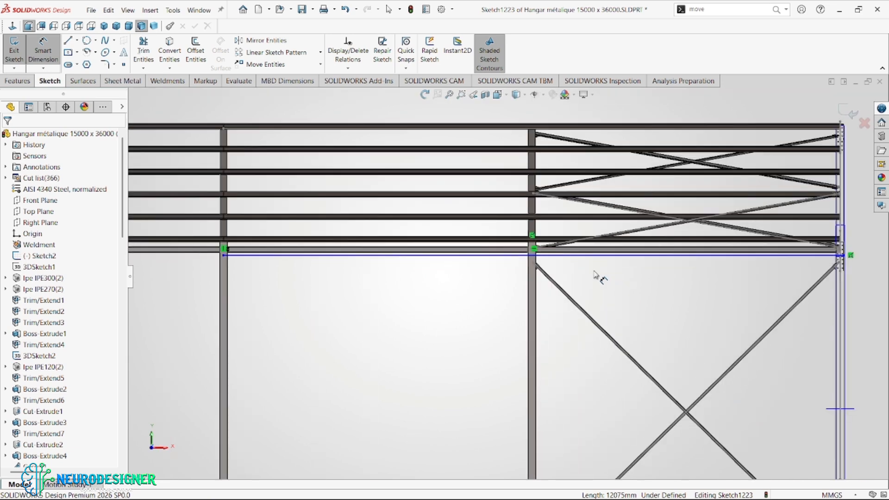
scroll(583, 277, "up", 2)
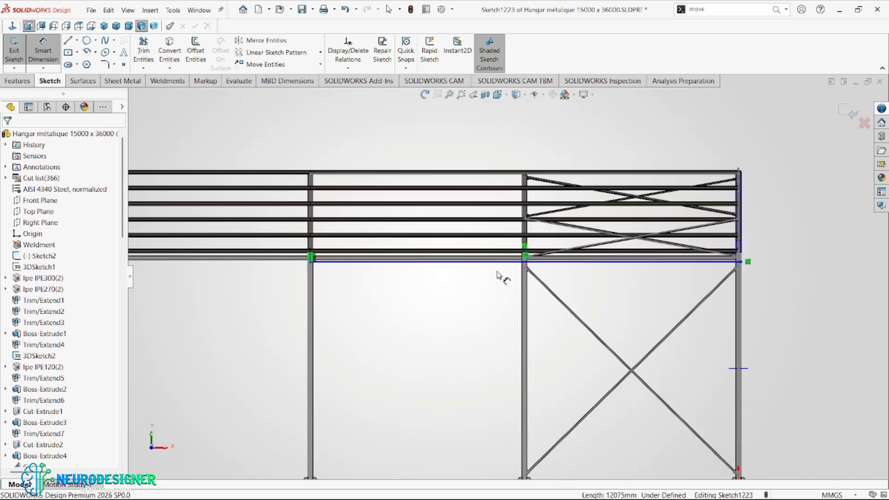
scroll(498, 276, "down", 1)
scroll(499, 276, "up", 1)
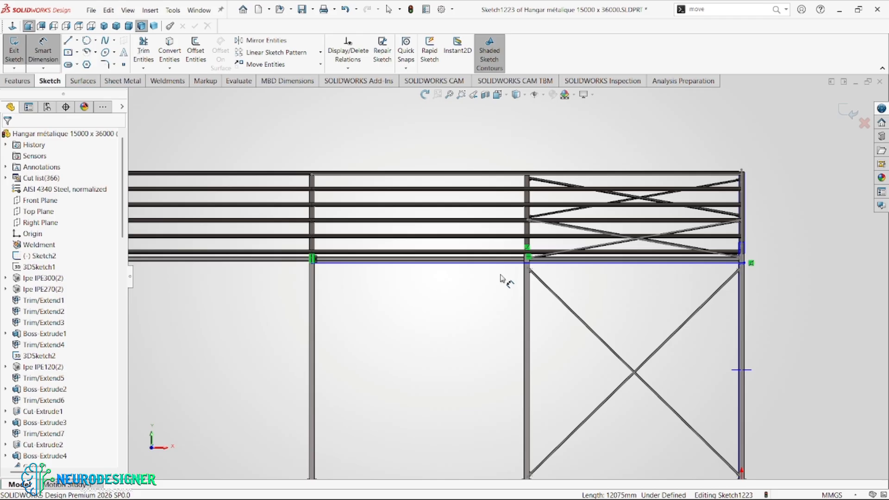
Dimension the rail line 300 mm below the corner column's top edge and close the sketch
scroll(480, 276, "down", 1)
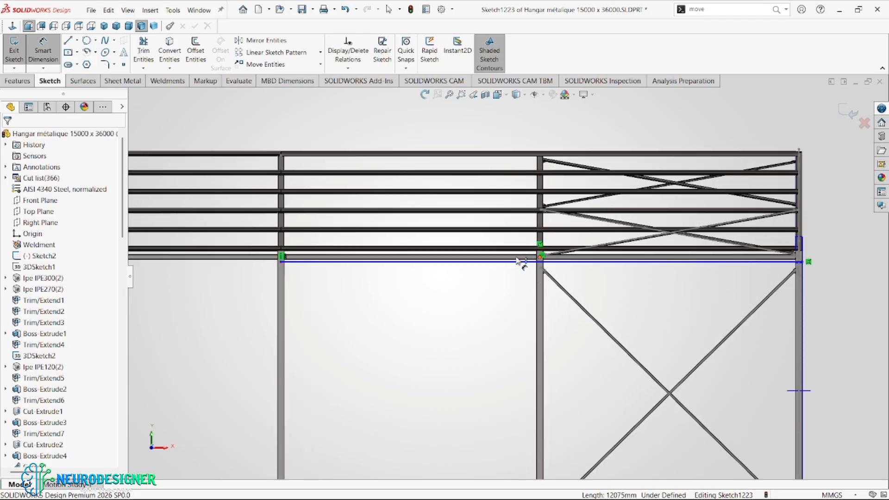
scroll(560, 273, "down", 2)
scroll(655, 278, "up", 2)
scroll(843, 234, "down", 2)
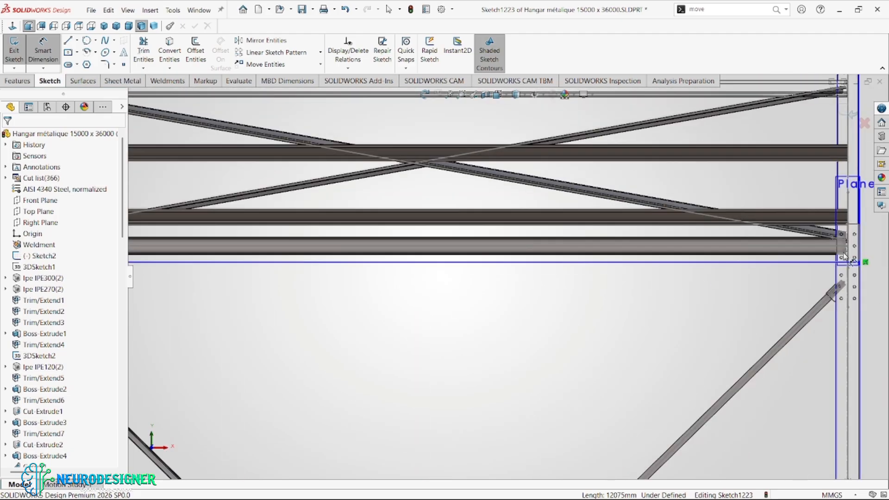
scroll(734, 248, "down", 3)
left_click(696, 215)
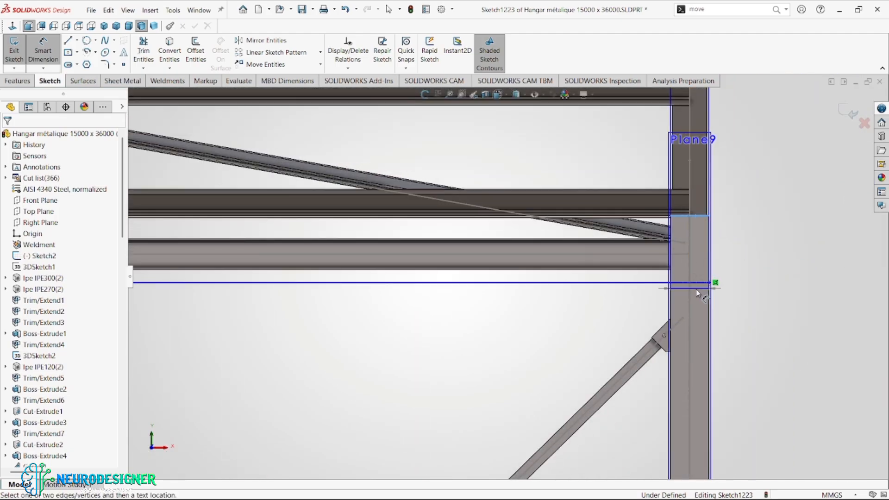
left_click(700, 283)
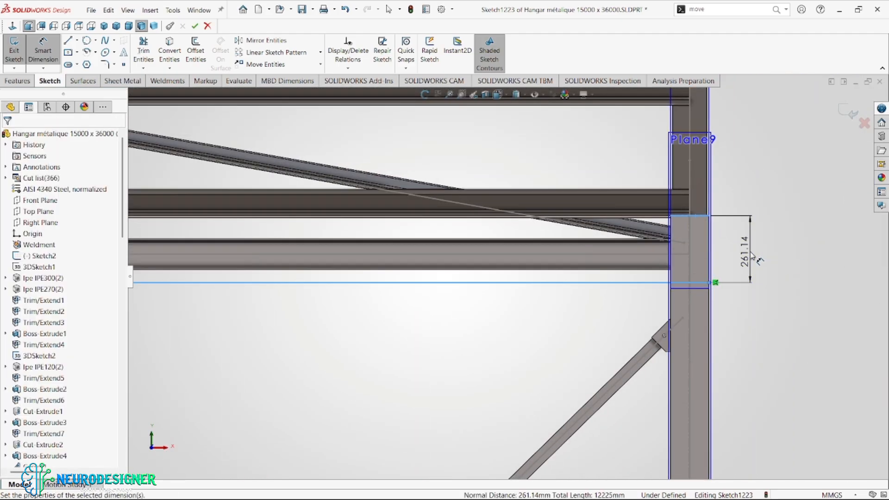
left_click(751, 256)
type("300")
key("Return")
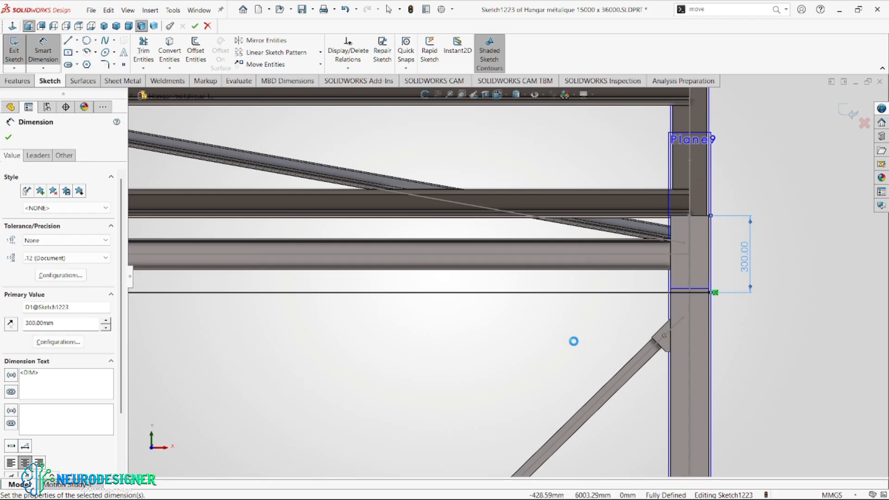
scroll(574, 342, "up", 5)
left_click(847, 112)
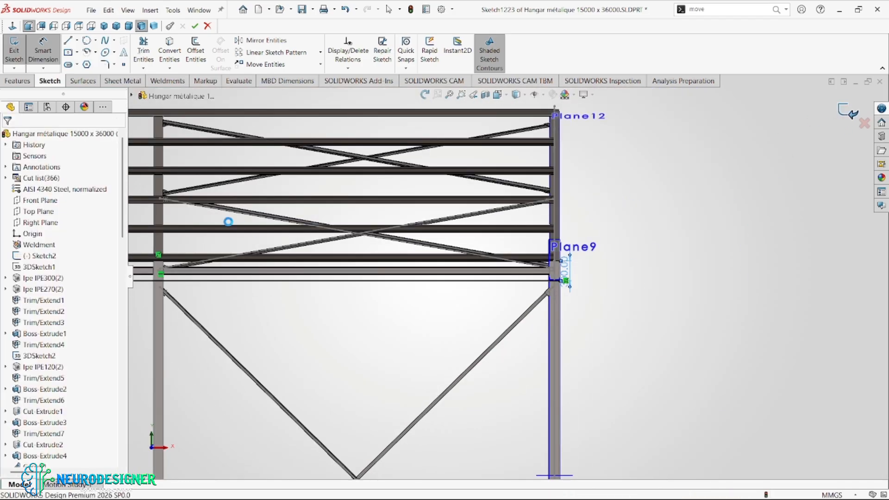
Start a structural member using the DIN upn profile type in size UPN120
scroll(259, 254, "up", 3)
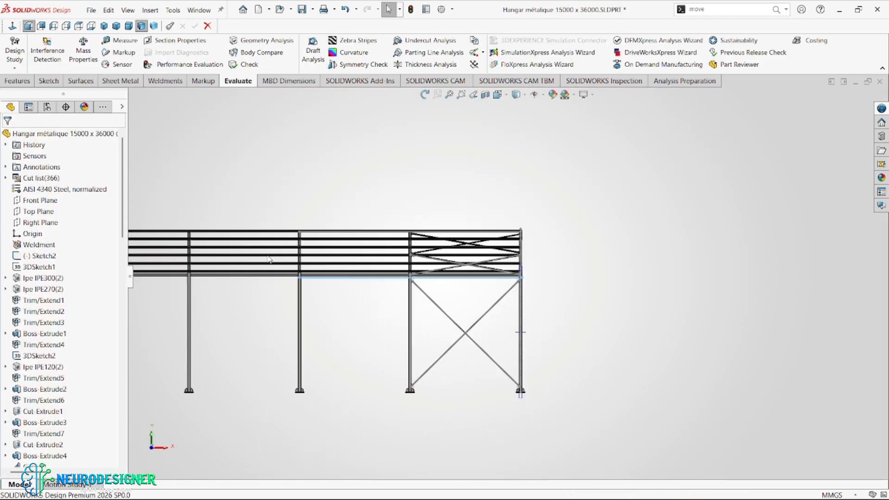
scroll(316, 262, "down", 4)
scroll(420, 286, "up", 3)
scroll(551, 278, "down", 2)
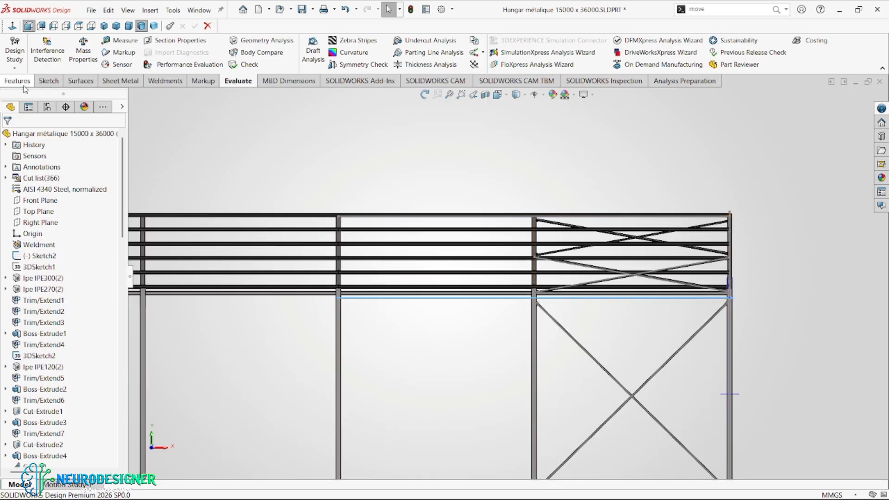
left_click(165, 80)
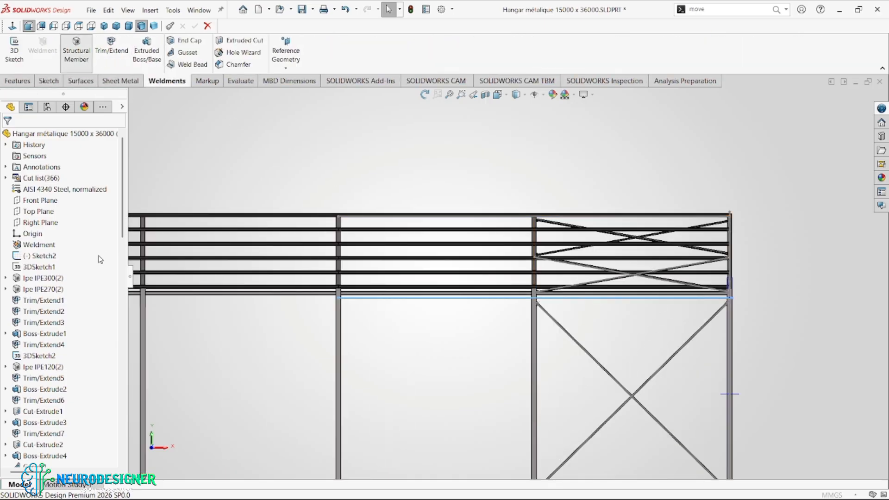
left_click(49, 230)
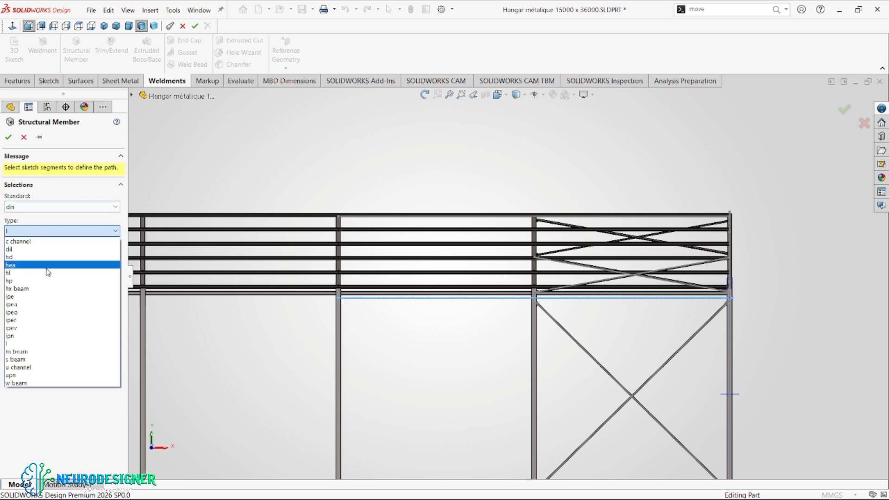
left_click(65, 375)
left_click(50, 255)
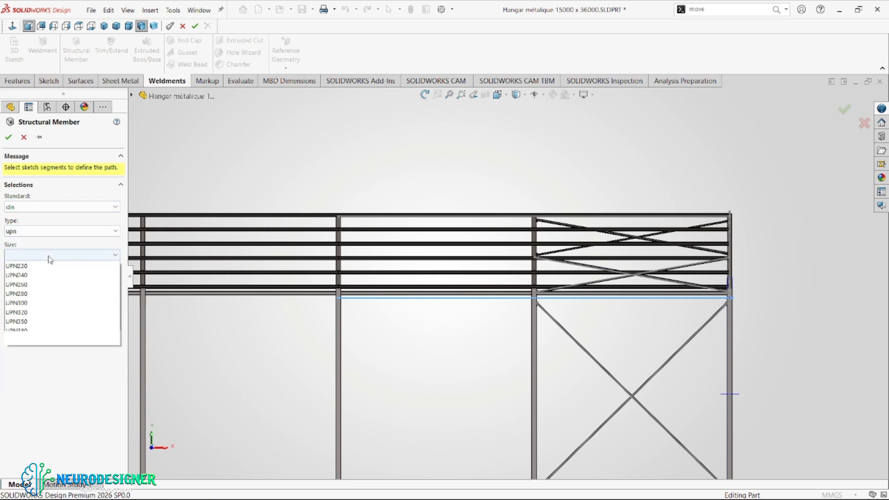
left_click(39, 274)
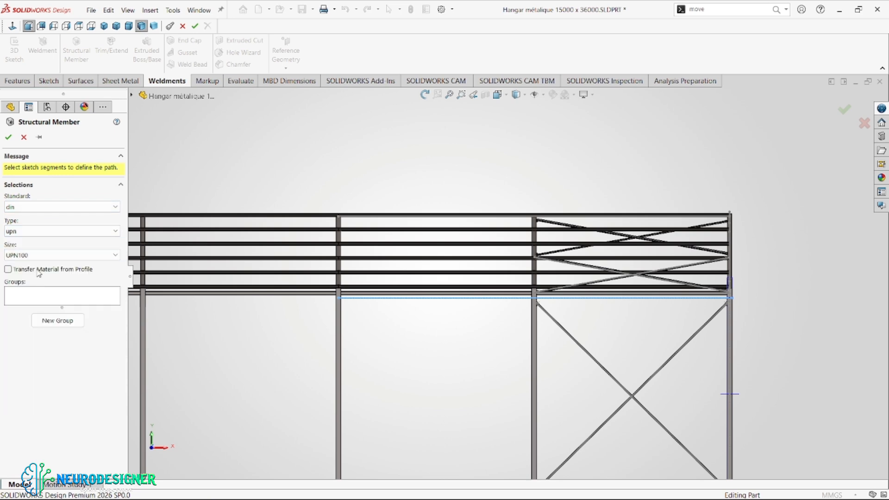
left_click(42, 255)
left_click(43, 292)
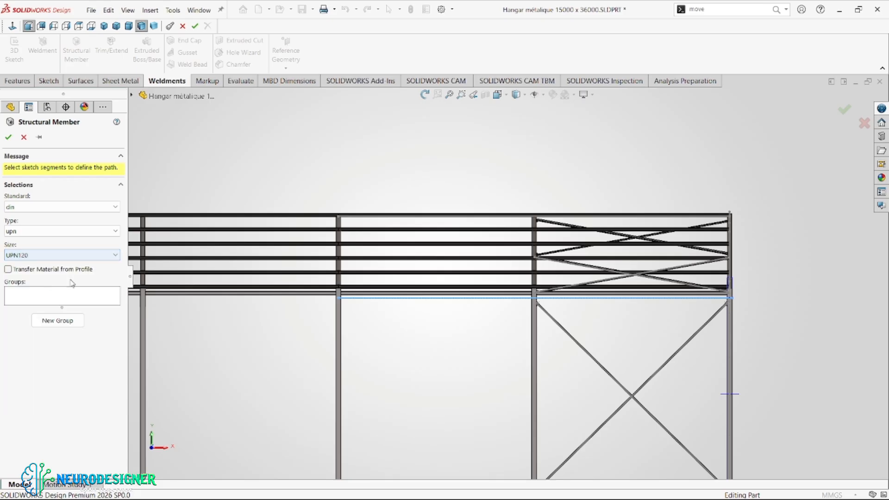
Use the horizontal line across the first two side-wall bays as the member's path and create the rail
left_click(427, 300)
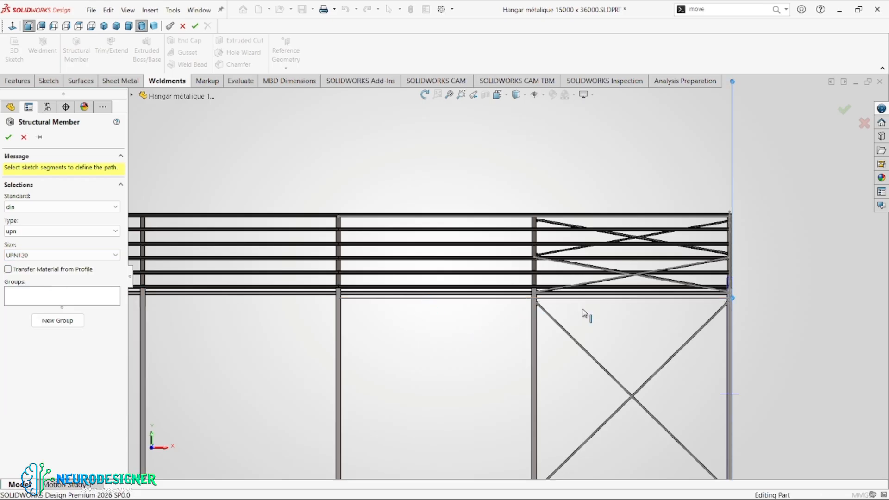
scroll(691, 309, "down", 5)
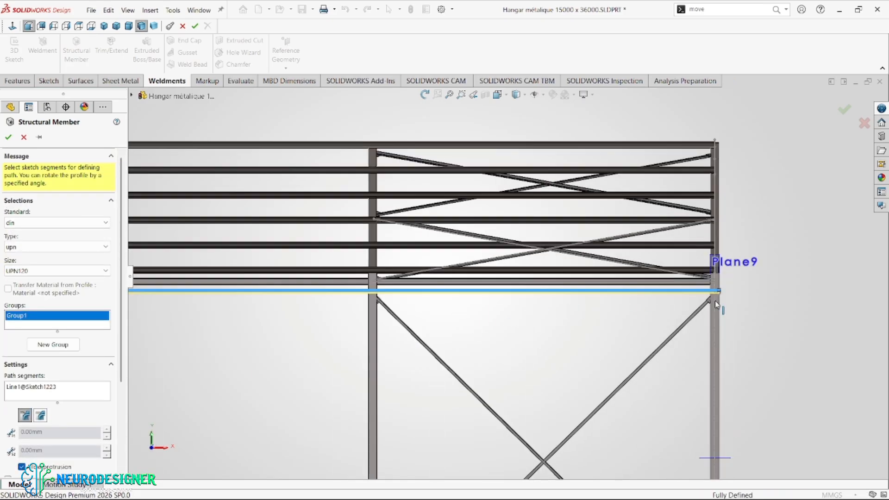
scroll(683, 304, "up", 5)
middle_click_drag(683, 304, 10, 133)
key("Return")
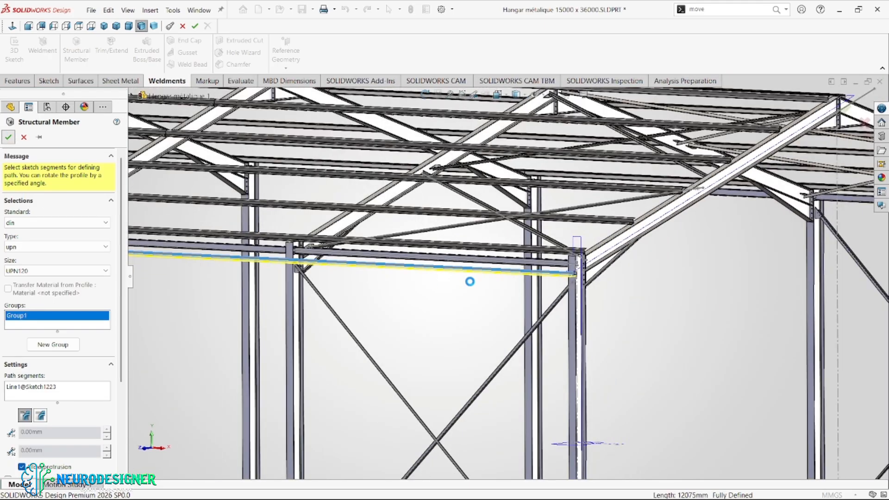
scroll(471, 285, "up", 3)
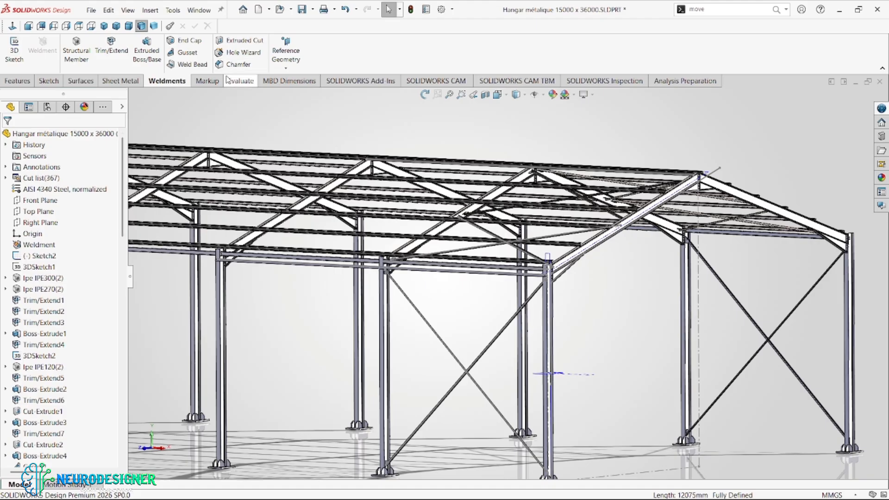
Start a linear pattern directed along the corner column's vertical edge with a spacing of 1300 mm
left_click(17, 80)
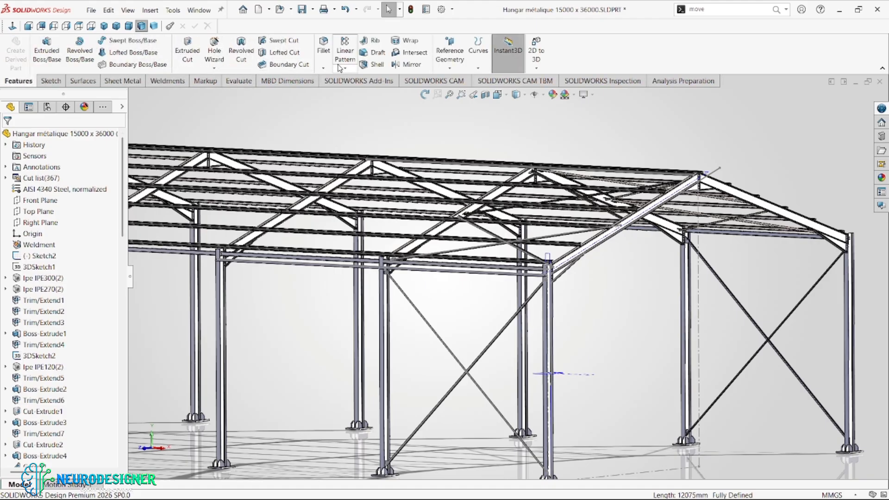
left_click(345, 68)
left_click(348, 80)
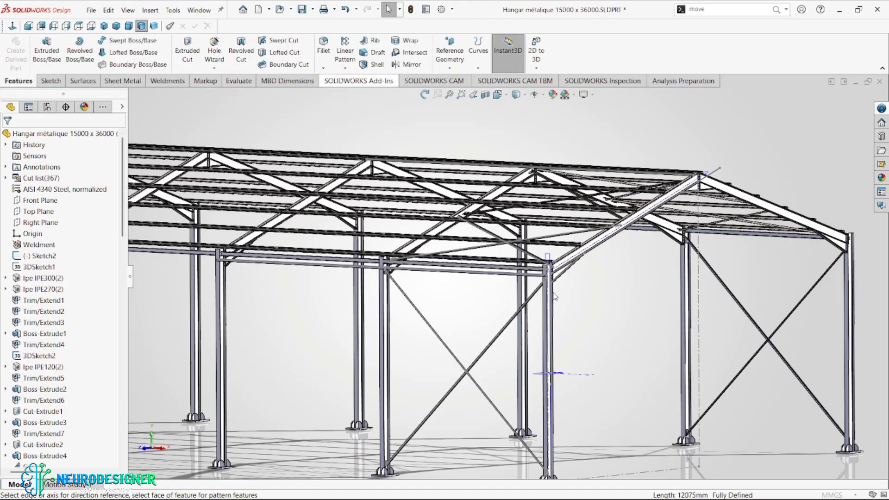
scroll(555, 297, "down", 3)
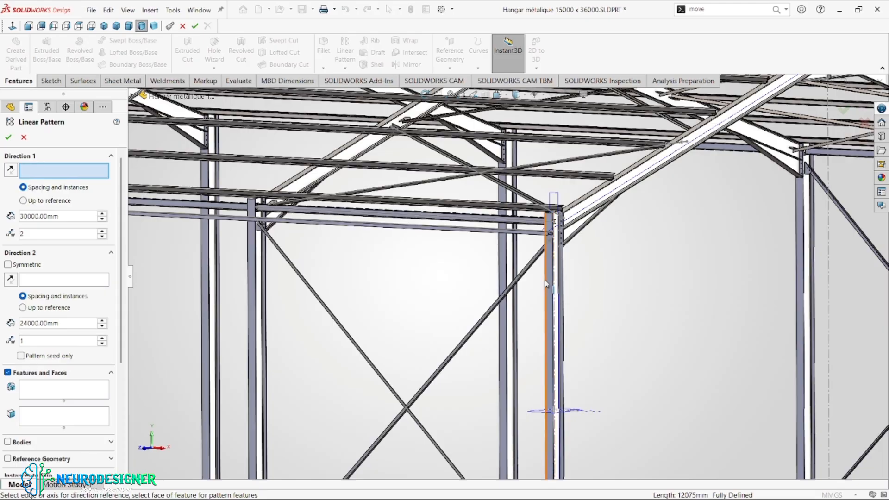
left_click(547, 284)
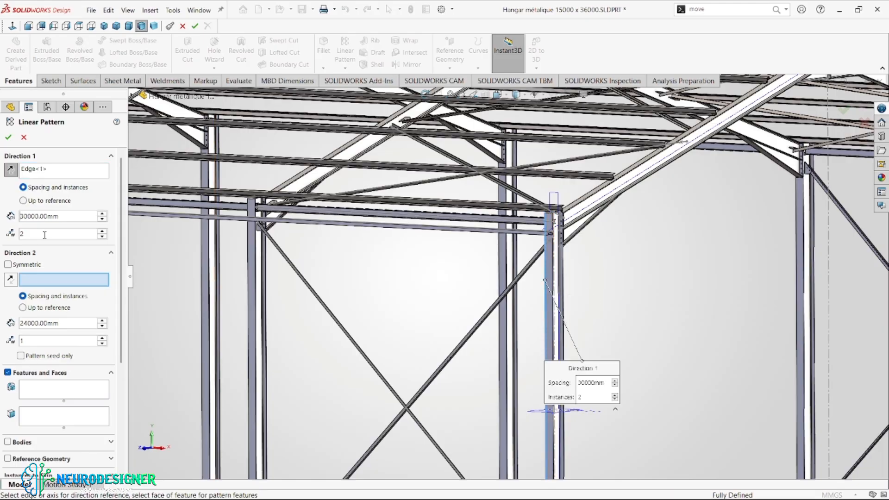
type("13")
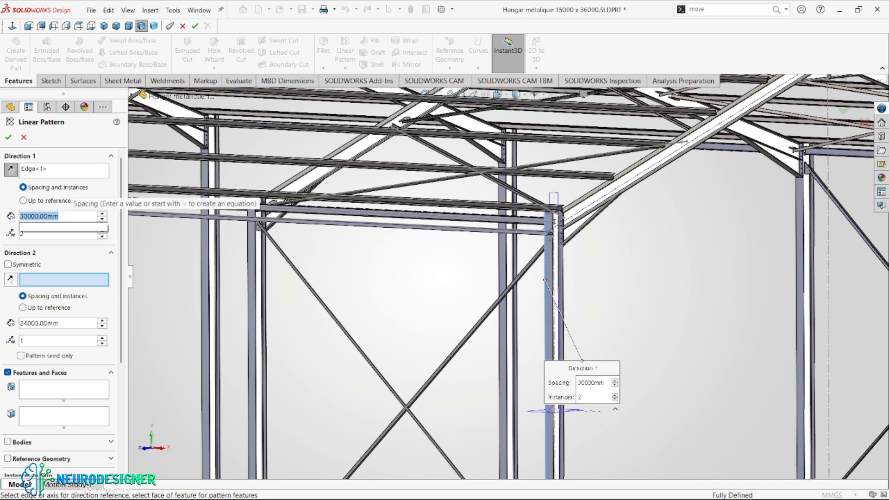
type("00")
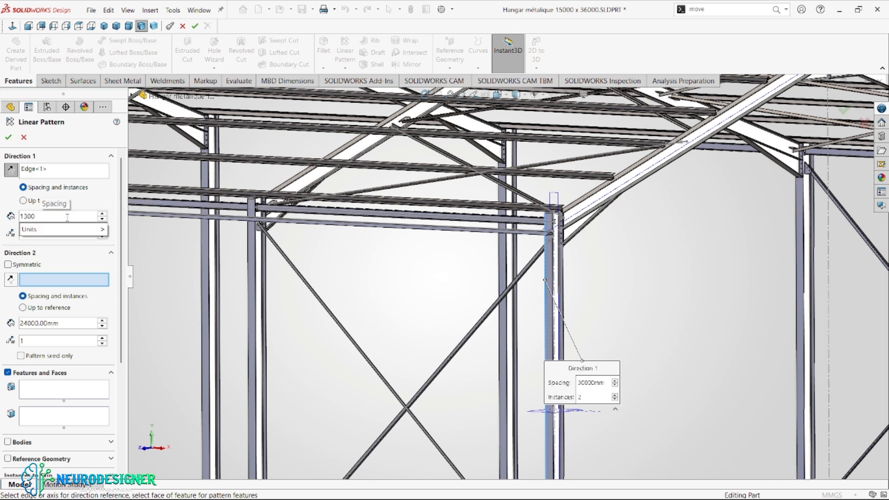
key("Return")
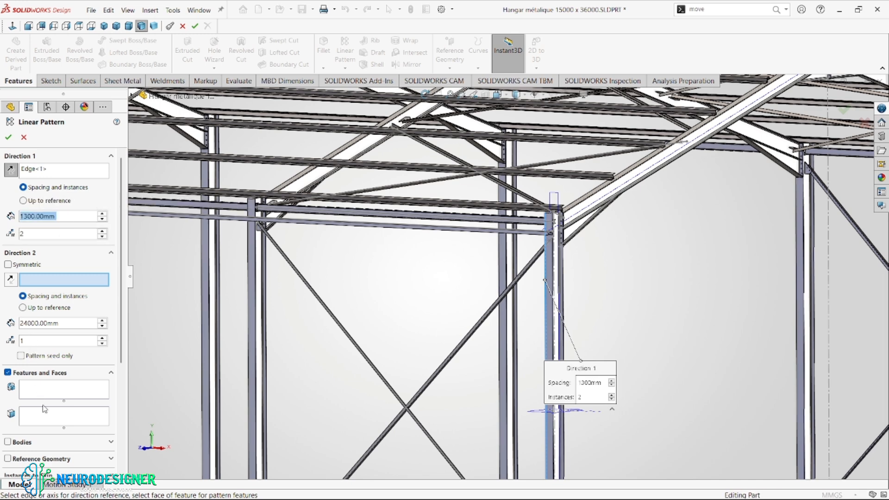
Pattern the UPN120 rail body down the columns with 5 instances and accept the pattern
left_click(13, 444)
scroll(398, 213, "up", 3)
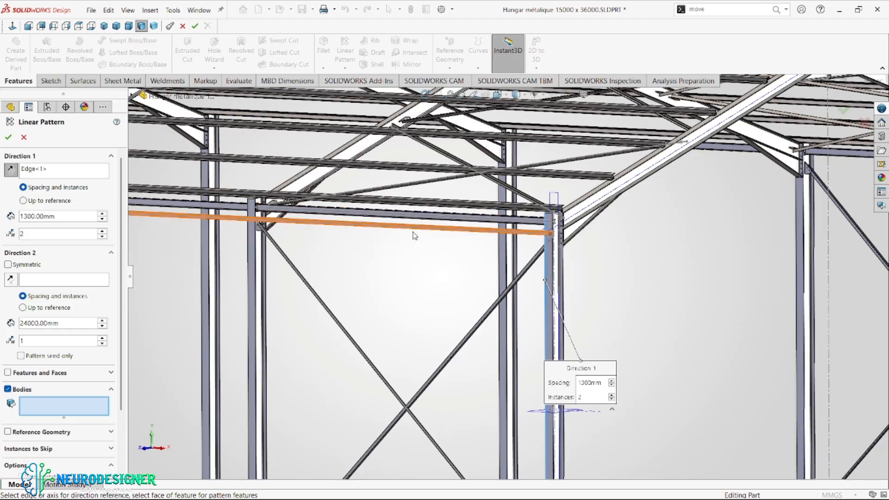
left_click(418, 235)
scroll(416, 289, "up", 2)
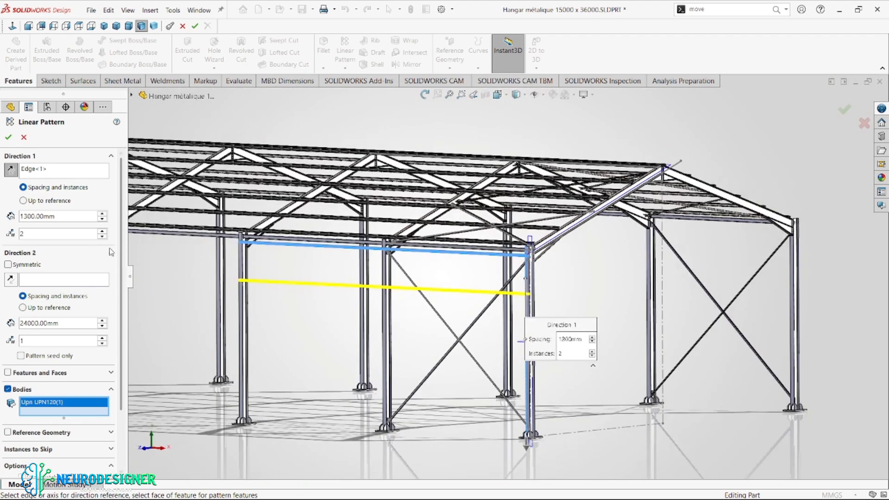
left_click(102, 231)
left_click(102, 232)
left_click(102, 231)
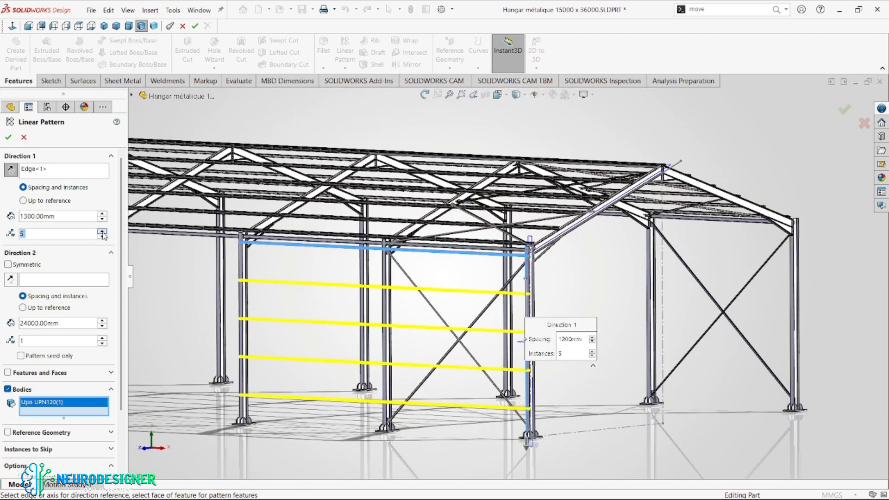
scroll(378, 291, "up", 2)
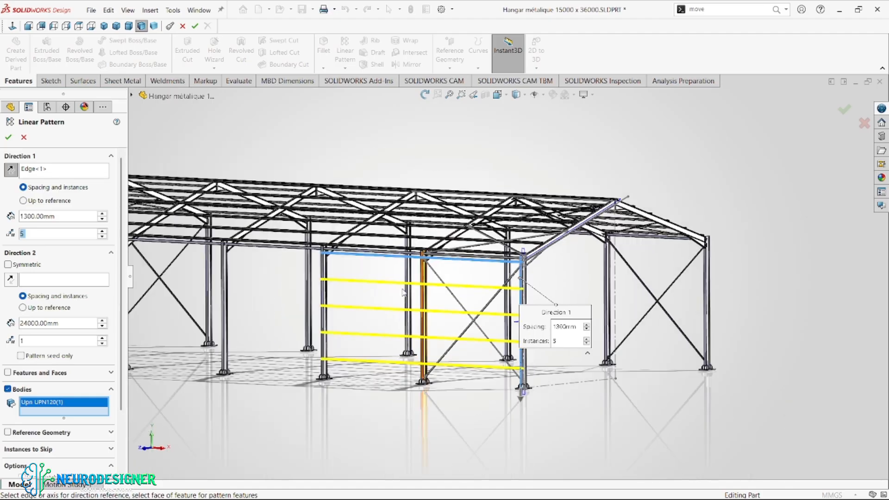
left_click(9, 138)
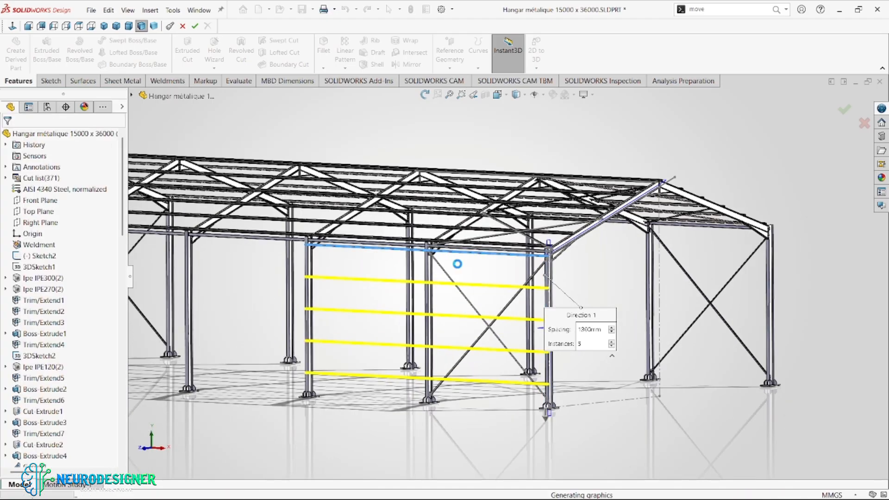
middle_click_drag(541, 281, 532, 294)
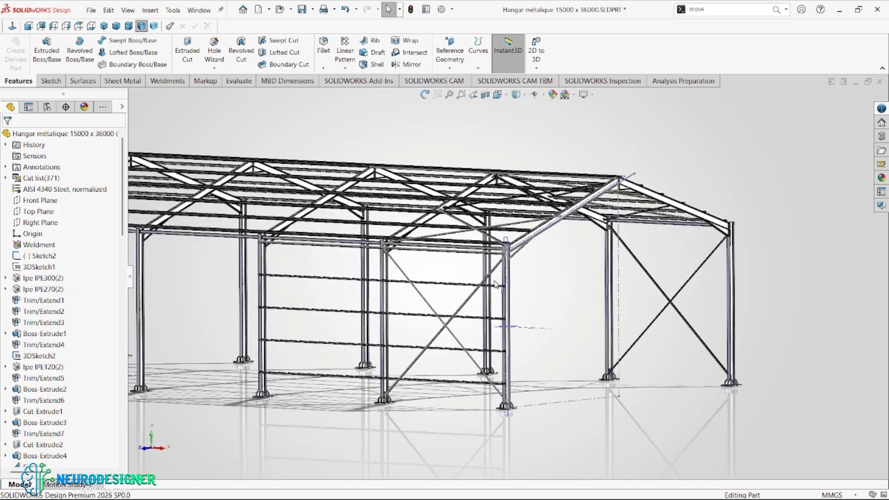
Mirror the top UPN120 rail and its four patterned copies about the Front Plane onto the opposite side wall
left_click(38, 201)
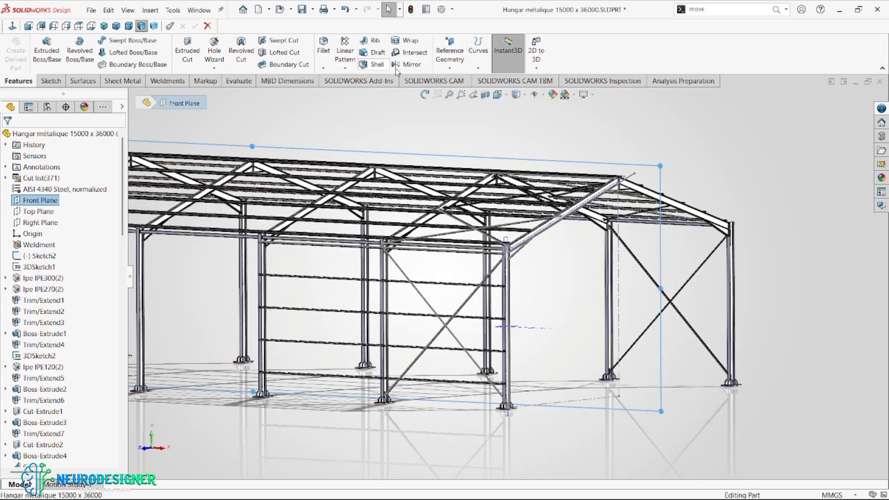
left_click(415, 67)
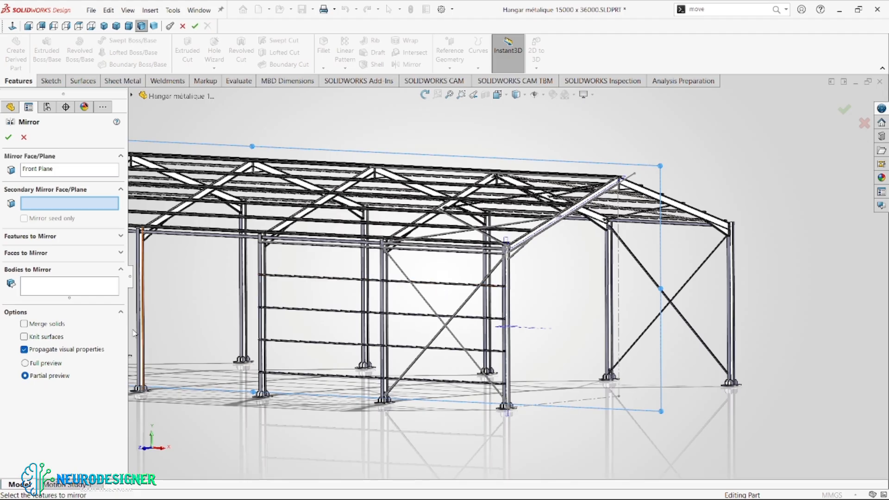
left_click(78, 286)
left_click(456, 252)
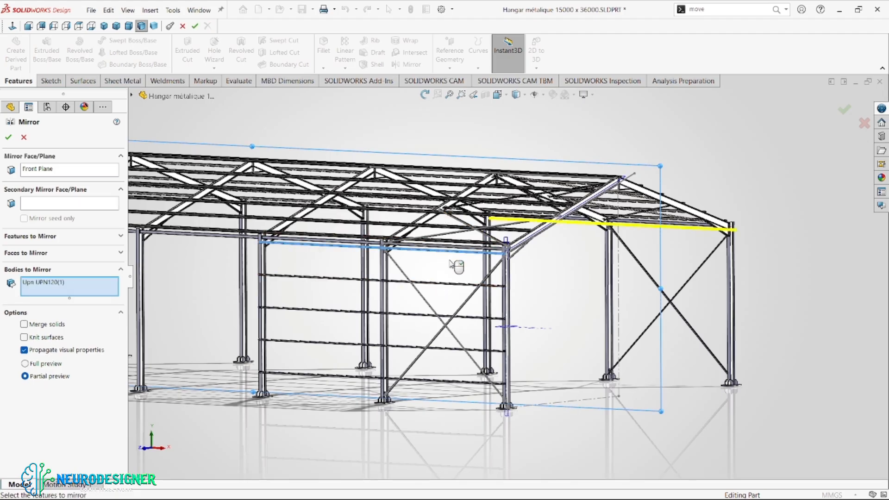
left_click(448, 285)
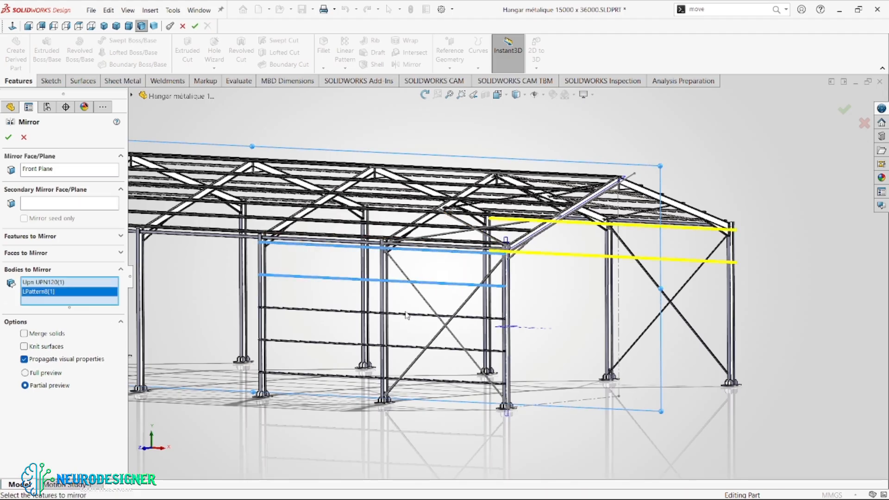
left_click(415, 316)
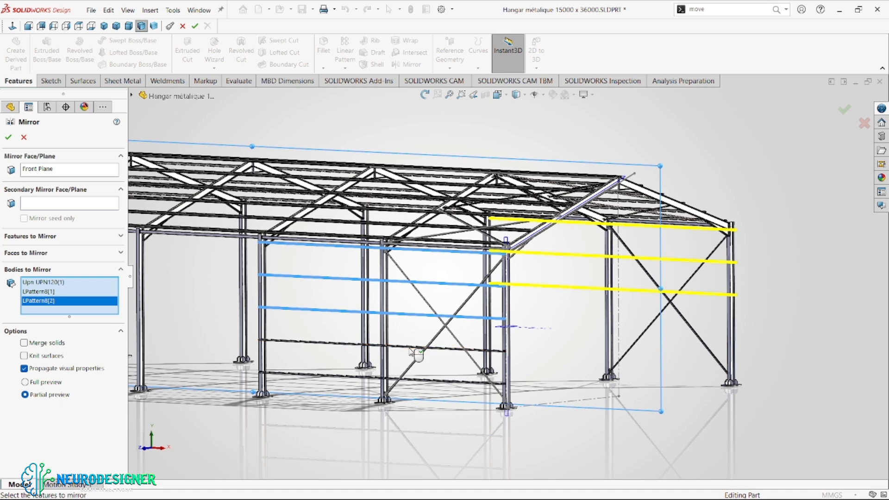
left_click(413, 348)
left_click(337, 378)
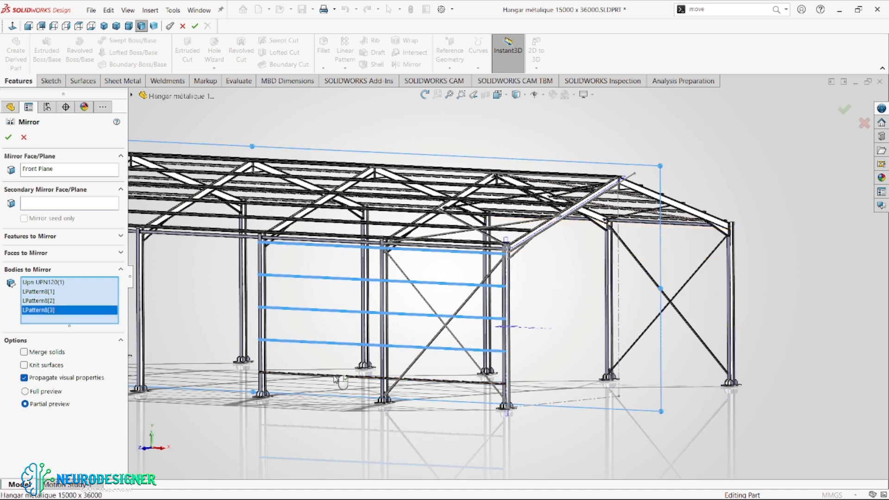
left_click(7, 138)
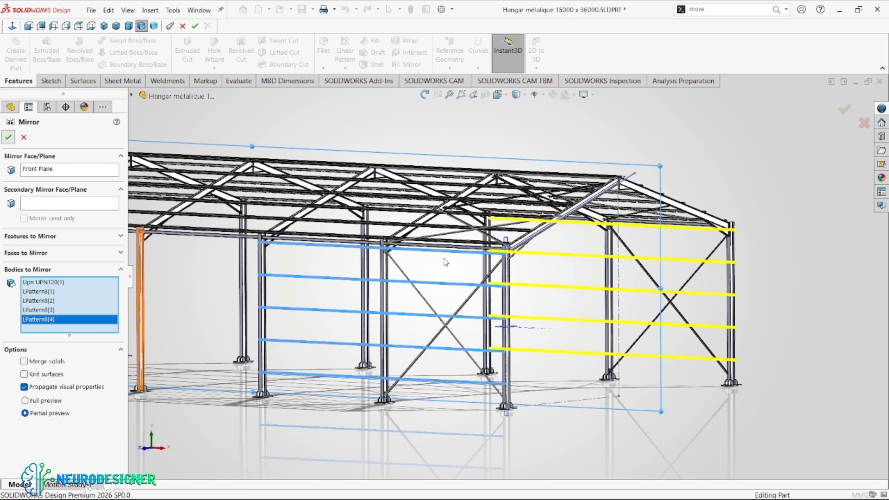
Start a linear pattern of bodies directed along the longitudinal eave beam edge of the hangar
scroll(411, 273, "up", 5)
scroll(411, 272, "down", 4)
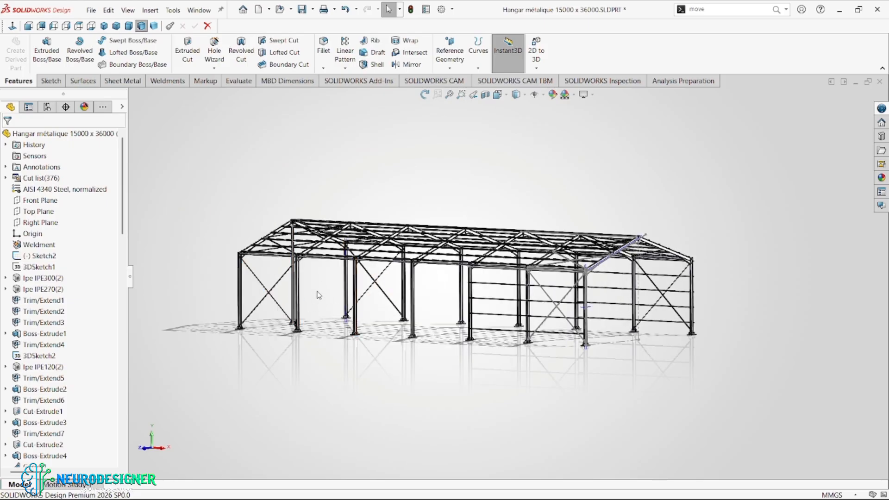
left_click(346, 68)
left_click(356, 133)
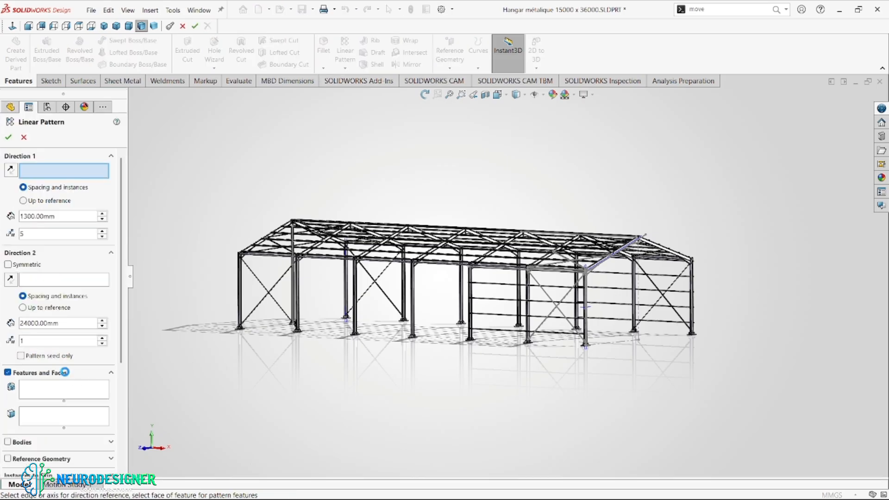
left_click(466, 266)
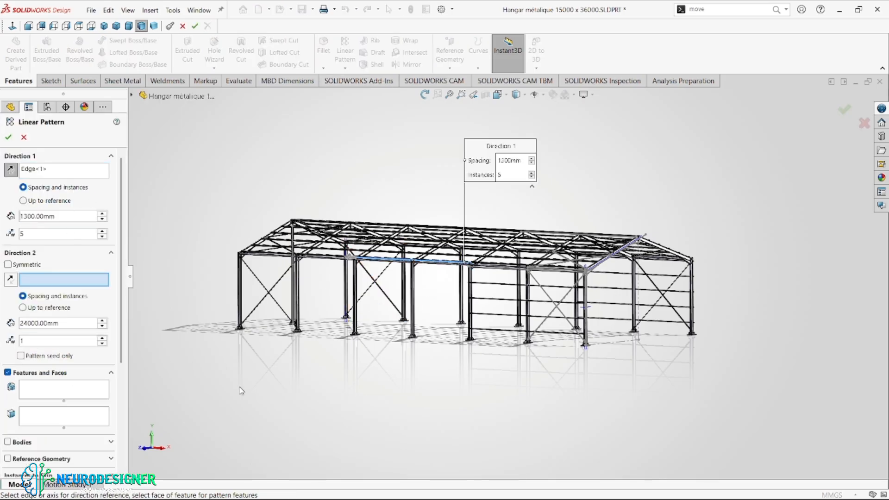
left_click(9, 442)
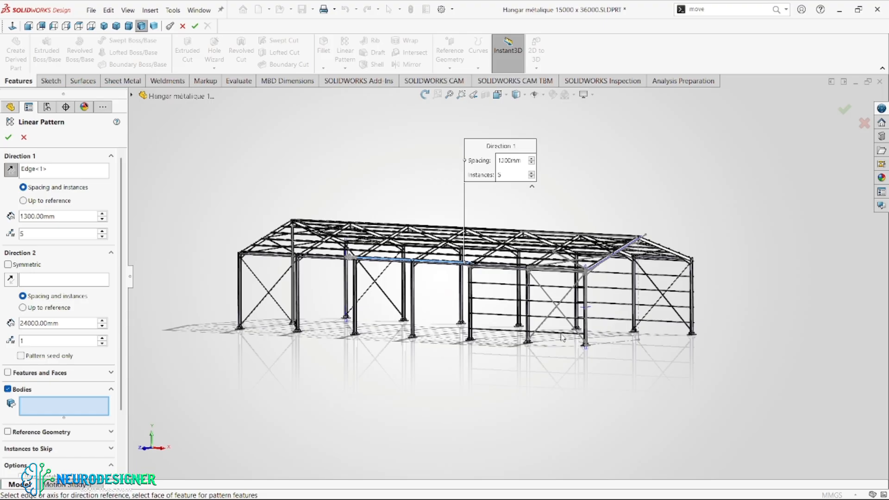
Select the five near-side UPN120 rails and the upper four rails on the opposite wall as the bodies to pattern
scroll(562, 337, "down", 5)
left_click(559, 364)
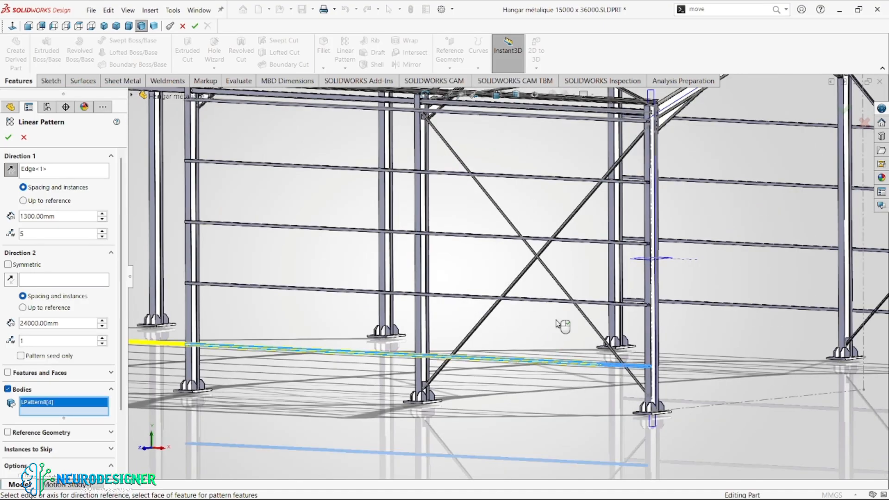
left_click(565, 301)
left_click(578, 240)
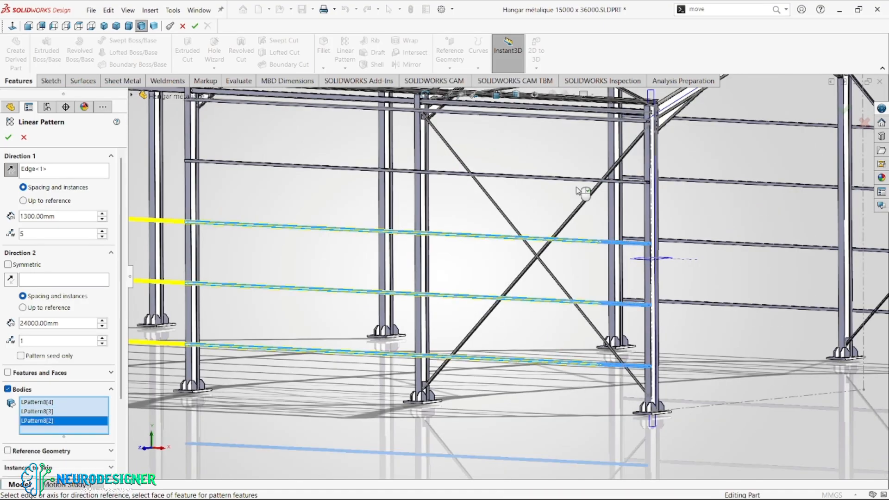
left_click(578, 180)
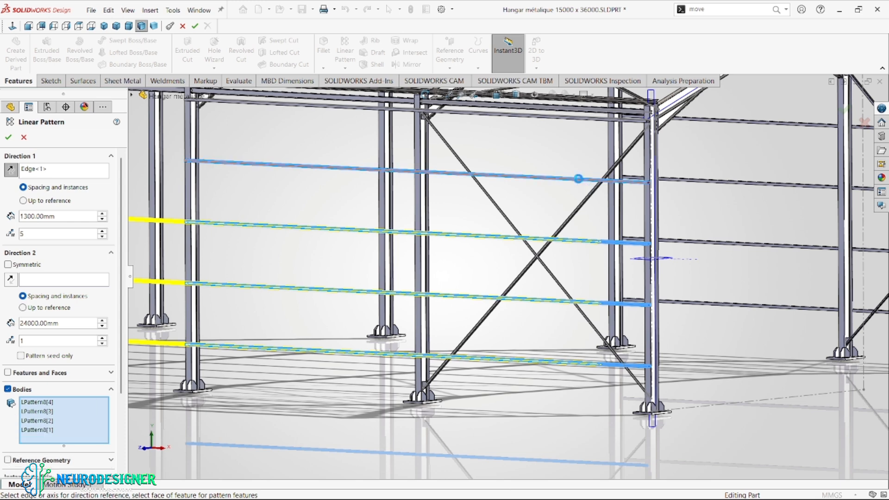
left_click(592, 118)
left_click(740, 124)
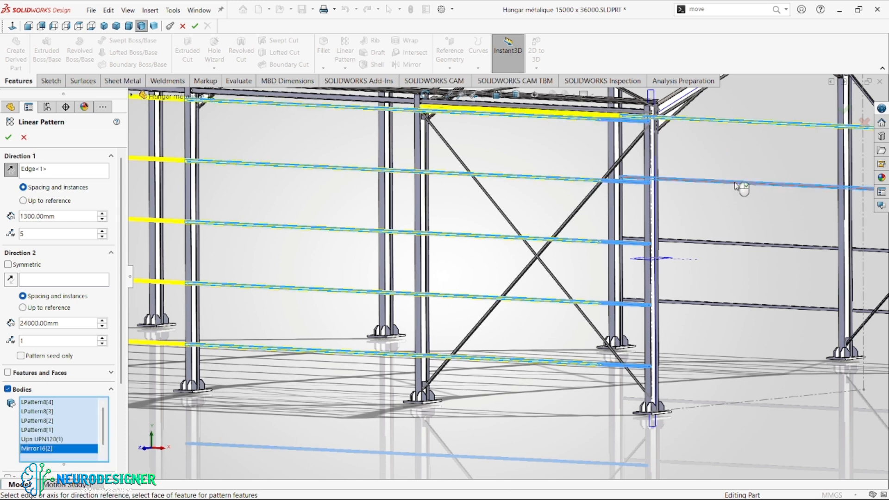
left_click(740, 187)
left_click(740, 248)
left_click(727, 303)
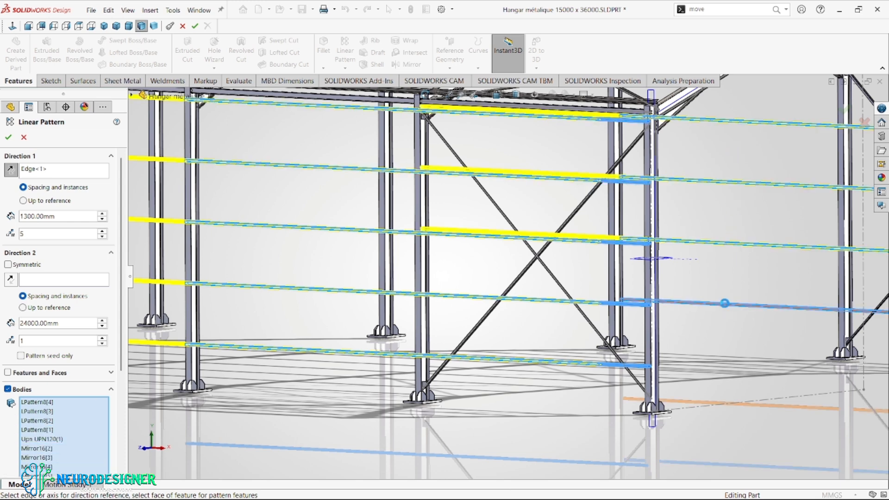
Set the pattern's first direction to a spacing of 24000 mm with 2 instances
scroll(724, 302, "up", 5)
scroll(697, 310, "up", 4)
scroll(438, 259, "down", 4)
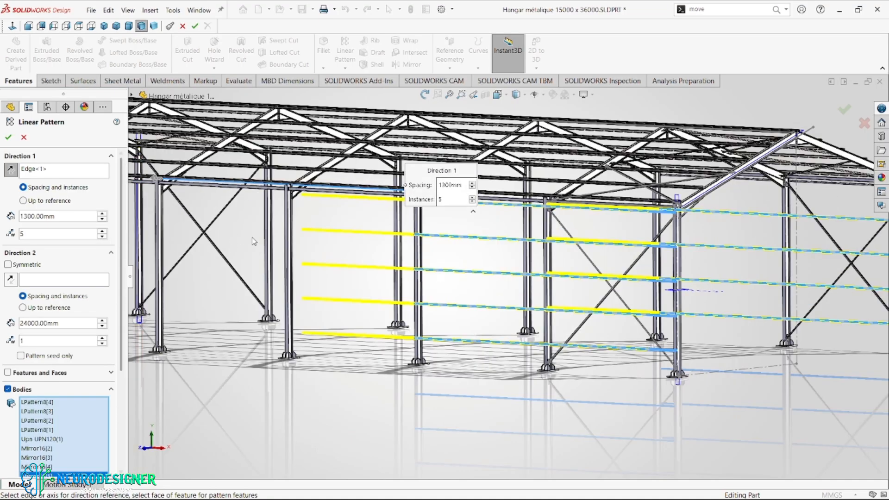
scroll(287, 254, "up", 2)
middle_click_drag(338, 273, 376, 267, "ctrl")
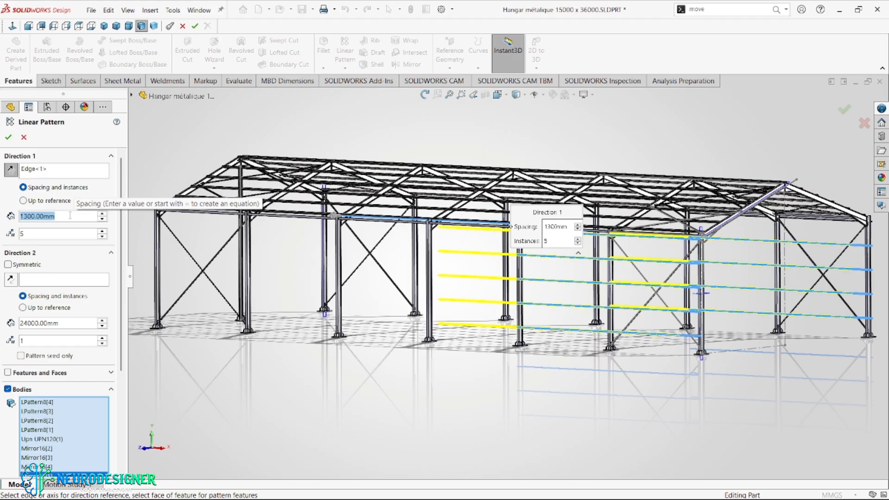
type("24")
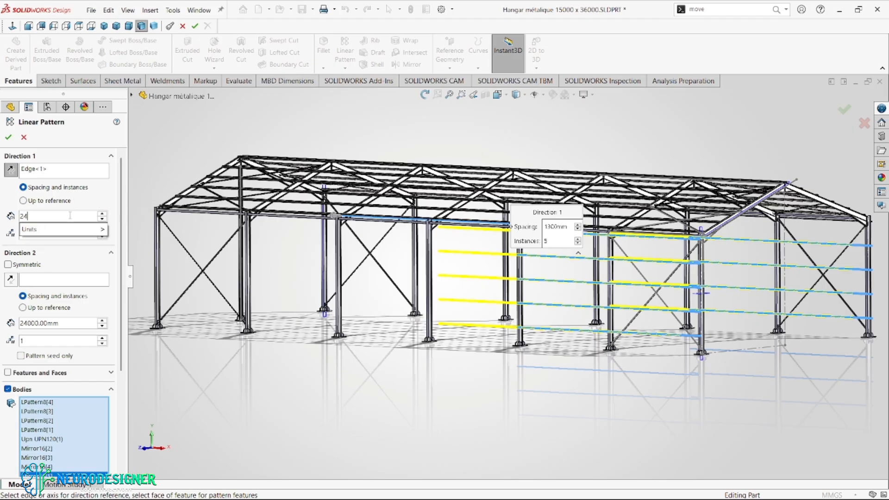
type("000")
key("Return")
scroll(375, 255, "up", 4)
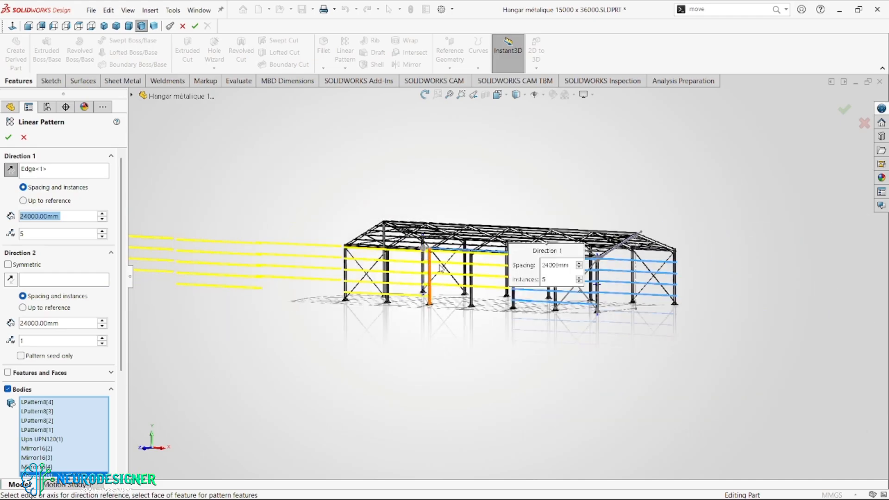
scroll(444, 264, "down", 3)
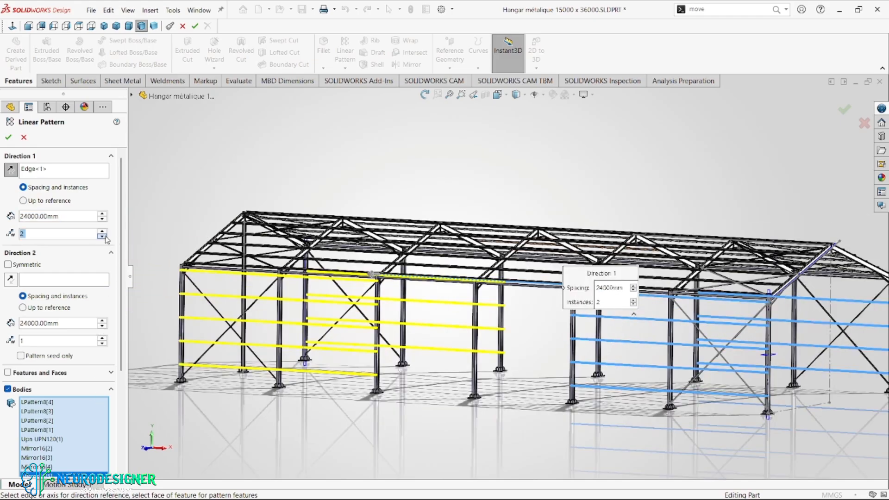
Set the rail pattern's spacing to 24075 mm, check the rail ends against the far-end columns, and accept the pattern
middle_click_drag(311, 336, 336, 340)
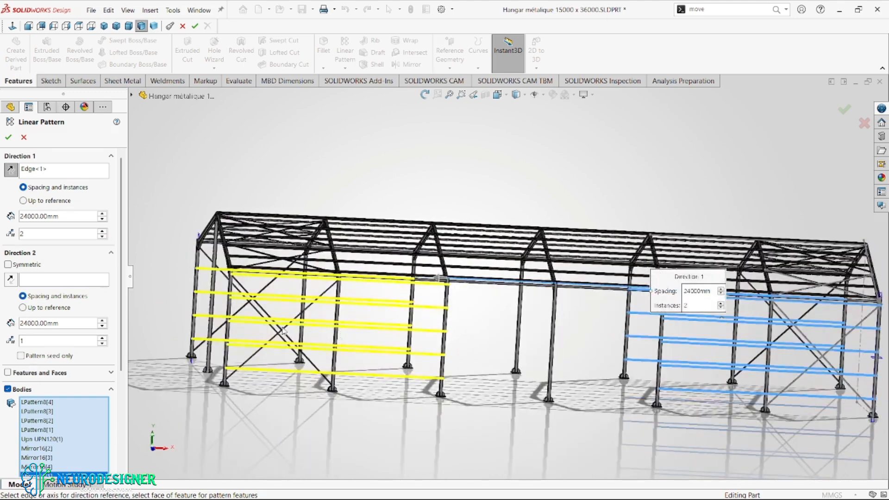
scroll(258, 309, "down", 5)
scroll(253, 304, "up", 3)
scroll(393, 294, "up", 5)
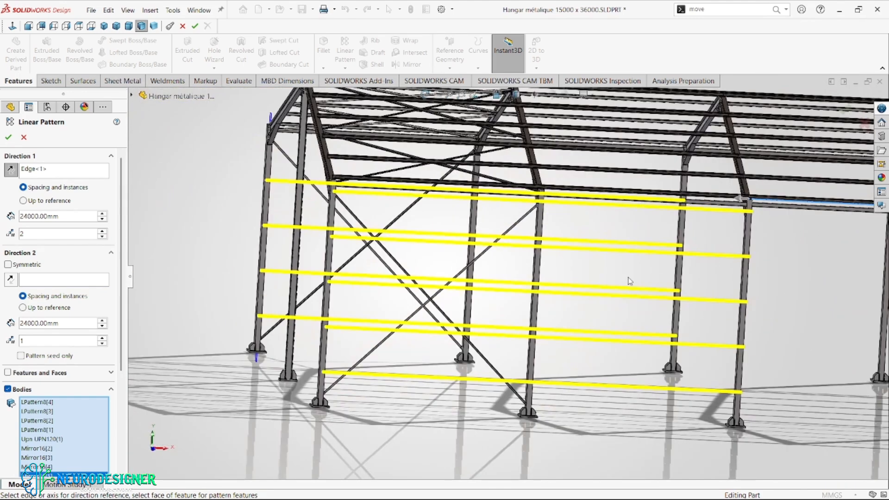
middle_click_drag(679, 279, 638, 280)
scroll(636, 281, "down", 5)
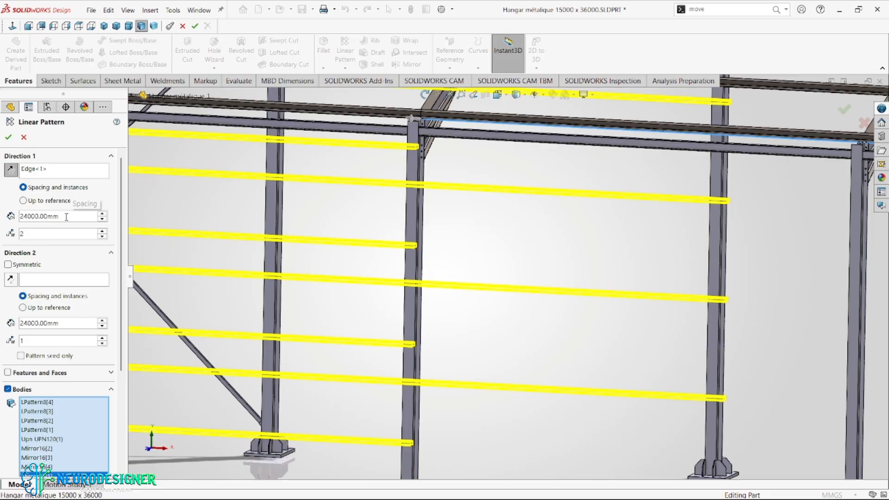
type("75")
key("Return")
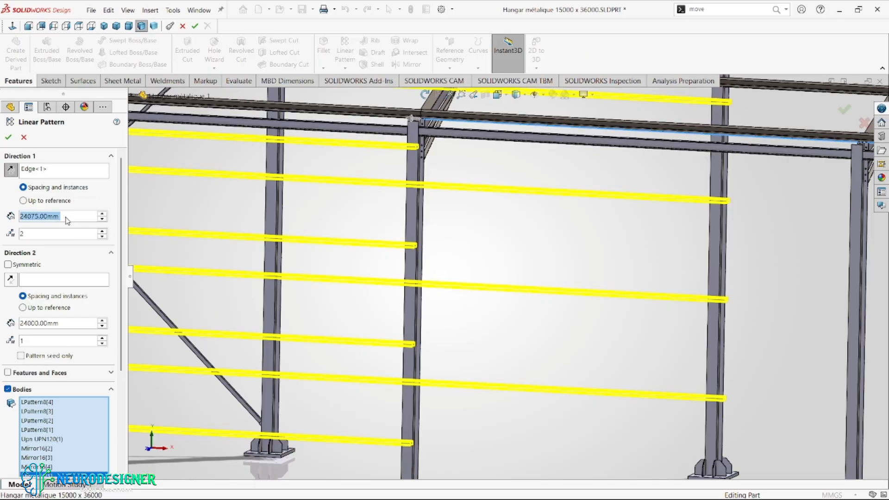
scroll(187, 235, "up", 6)
scroll(426, 232, "down", 7)
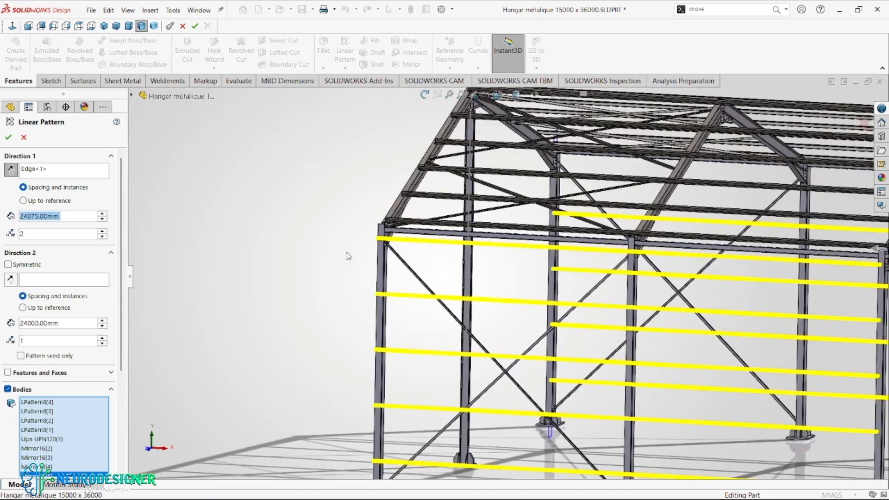
scroll(426, 232, "up", 4)
scroll(428, 228, "down", 8)
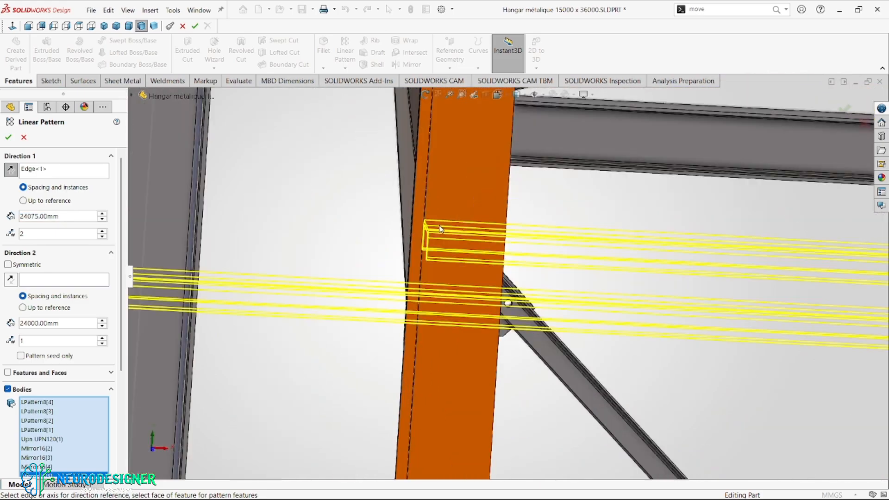
scroll(430, 231, "up", 5)
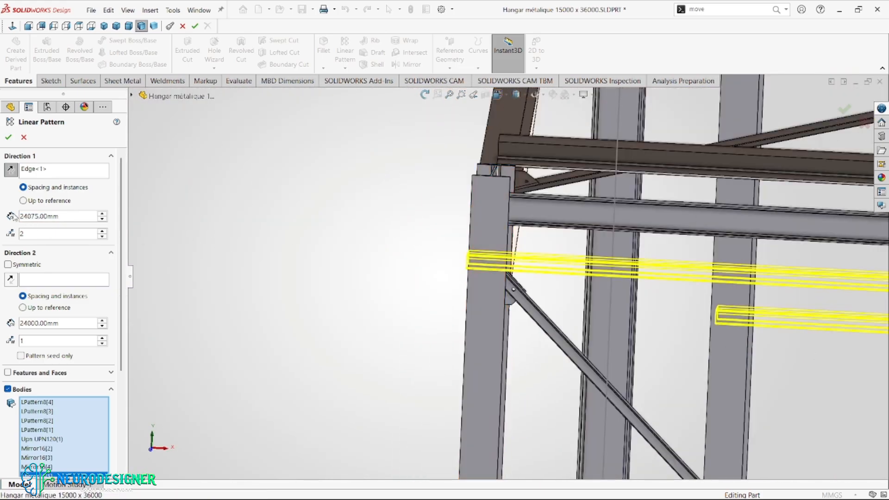
key("Return")
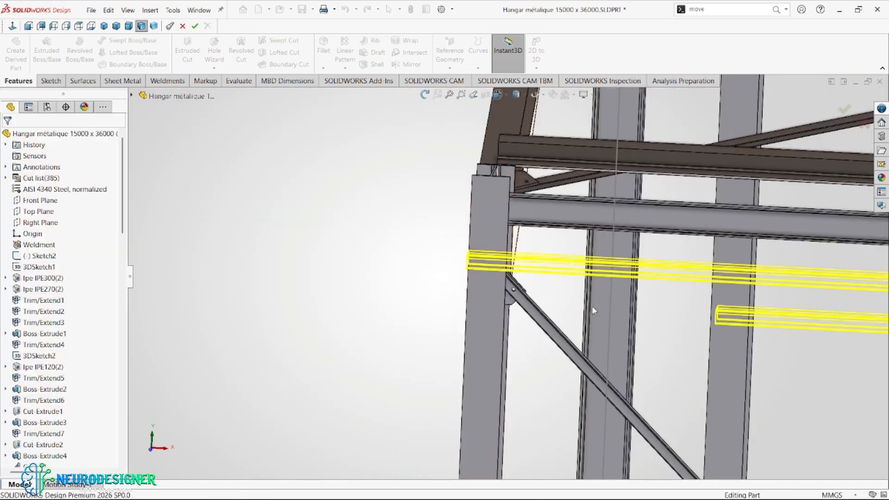
Open a new sketch on the outer face of the middle side-wall column between the two railed sections
scroll(592, 307, "up", 6)
scroll(601, 317, "up", 3)
scroll(764, 306, "down", 10)
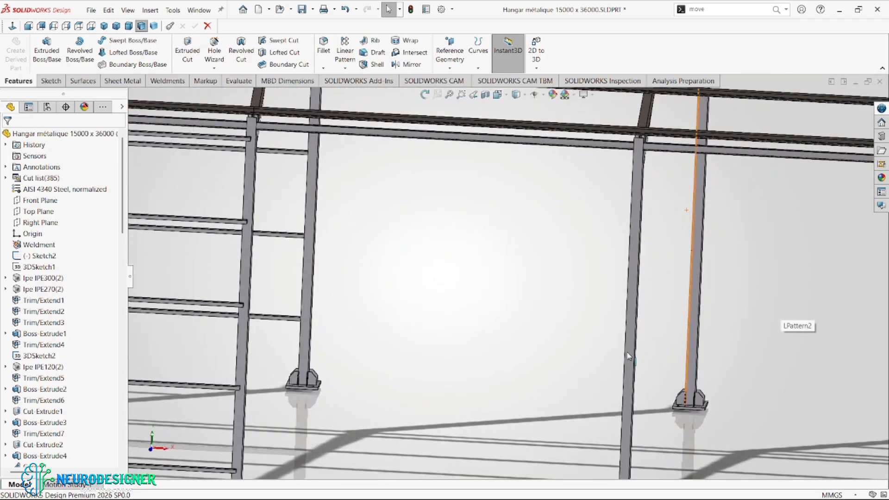
left_click(629, 357)
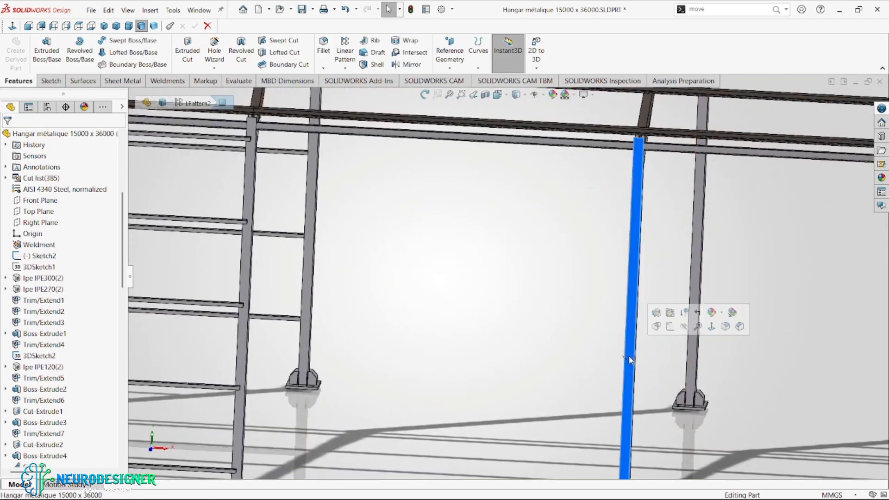
left_click(667, 328)
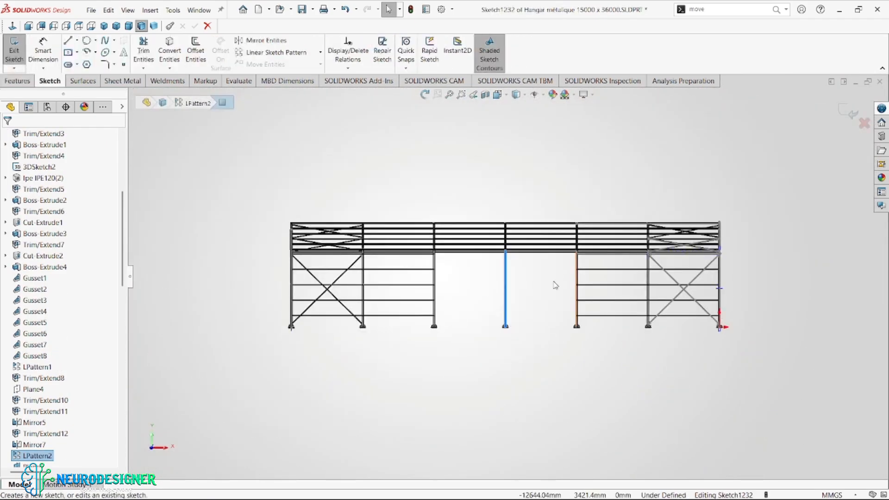
Sketch a 12000 mm horizontal line across the two middle bays, joining the upper corners of the top rails' facing ends
scroll(551, 280, "down", 3)
right_click_drag(550, 278, 490, 263)
scroll(576, 263, "down", 4)
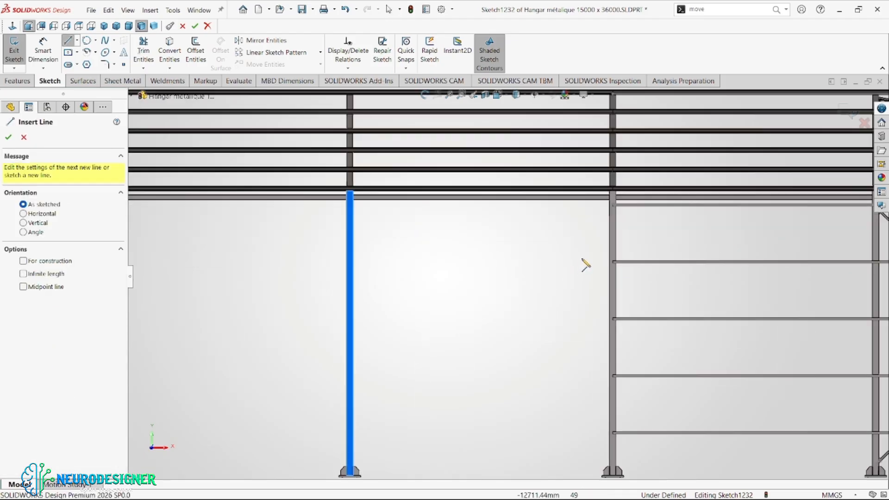
scroll(611, 208, "down", 6)
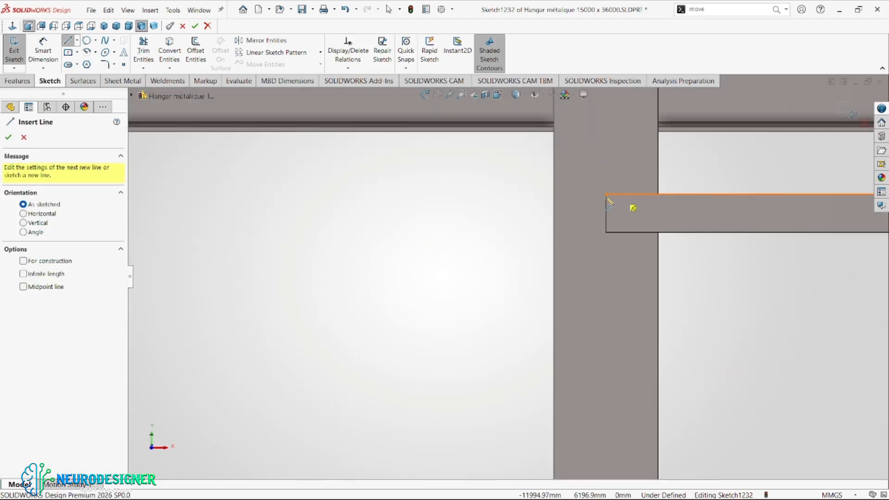
left_click(607, 197)
scroll(509, 259, "up", 8)
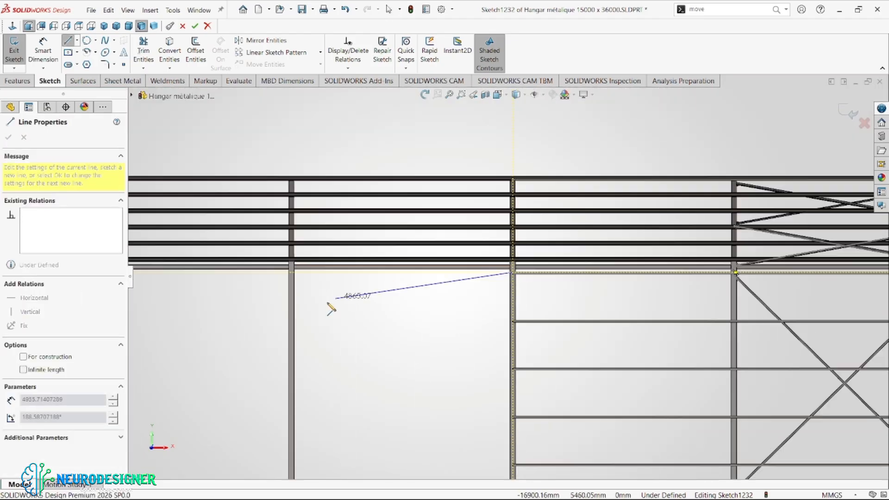
scroll(327, 297, "down", 8)
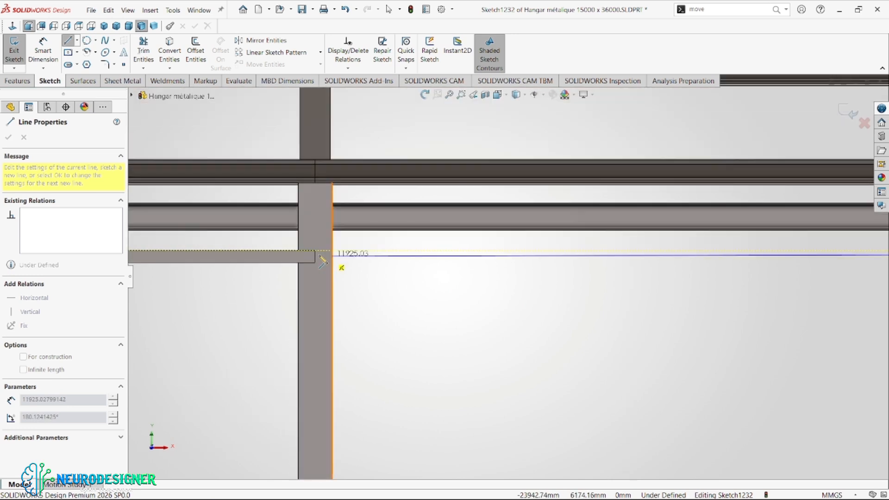
scroll(326, 253, "down", 4)
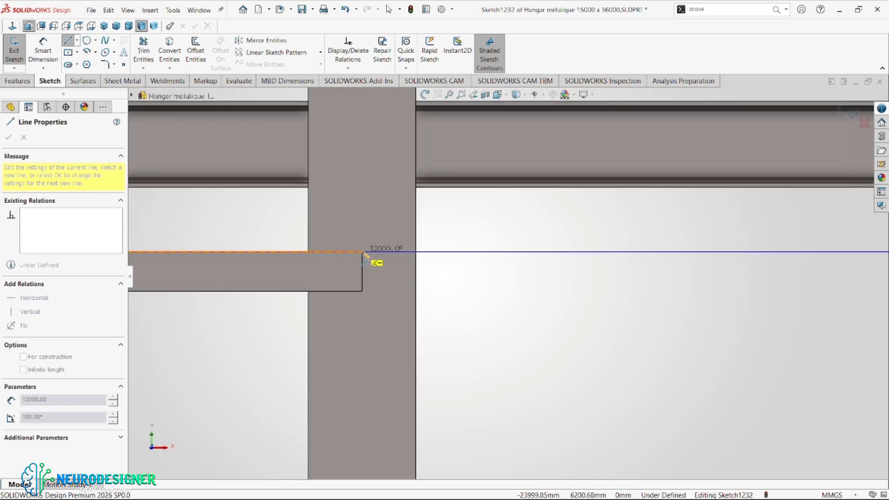
left_click(363, 252)
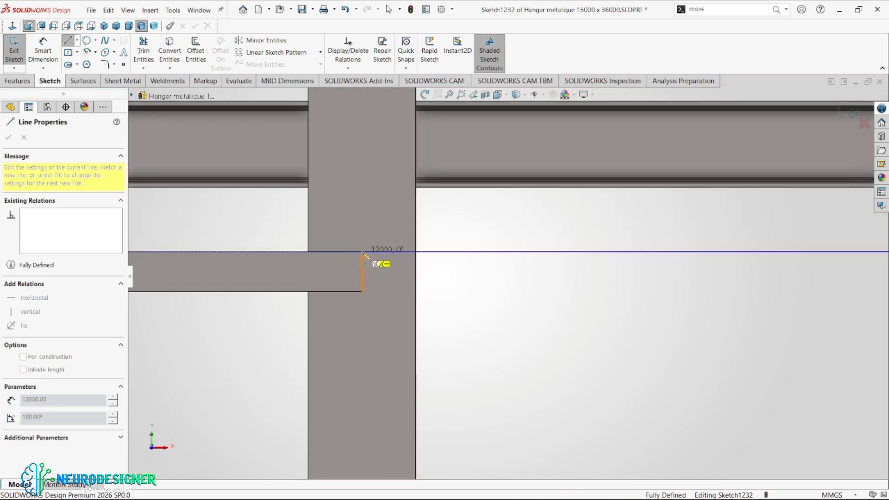
key("Escape")
right_click_drag(575, 279, 567, 254)
left_click(581, 252)
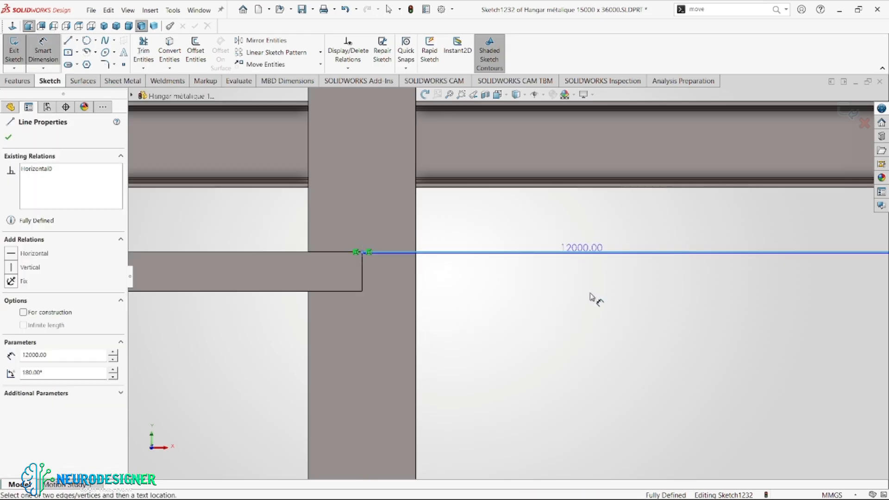
key("Escape")
Close the sketch and create a din upn UPN120 structural member along the new line across the middle bays
scroll(476, 356, "up", 8)
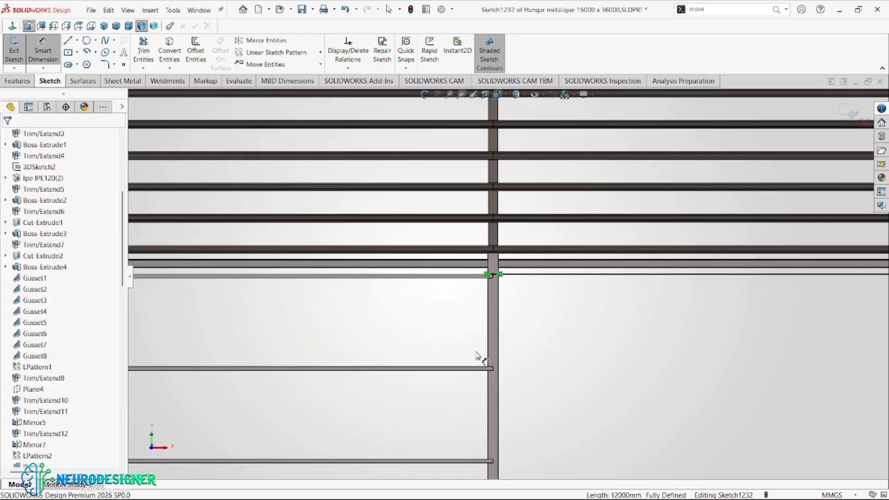
left_click(842, 117)
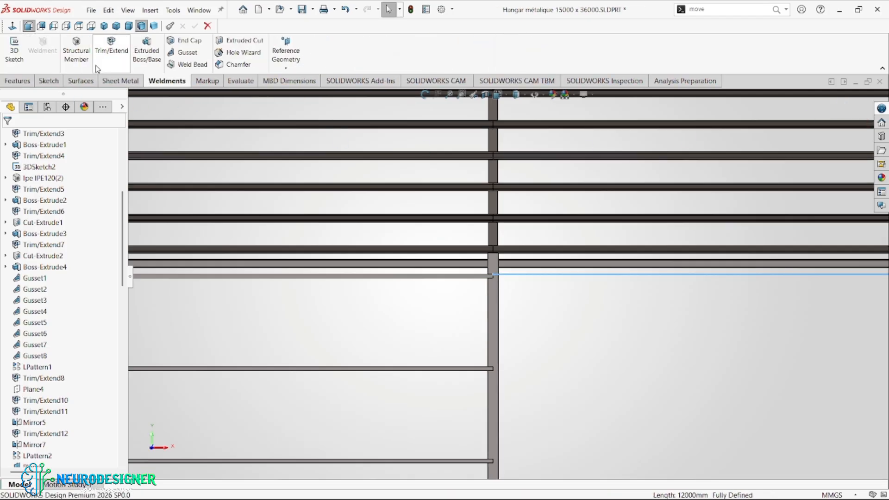
left_click(76, 50)
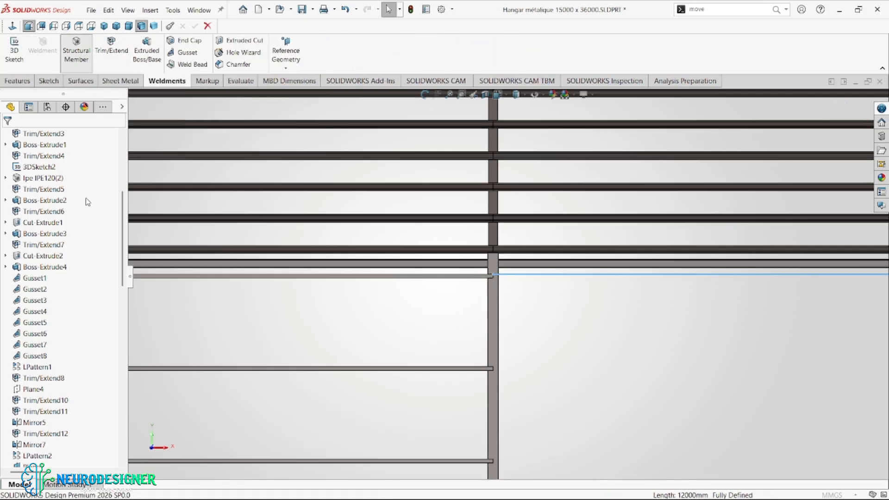
left_click(556, 276)
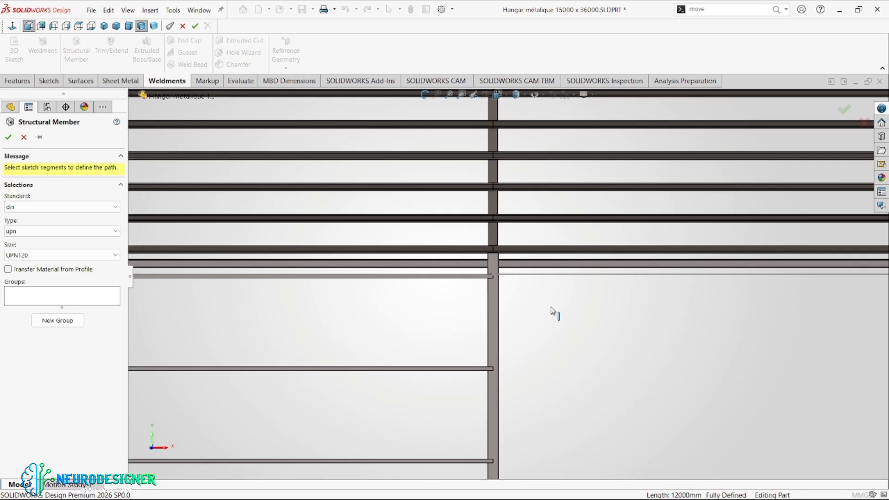
scroll(507, 275, "up", 3)
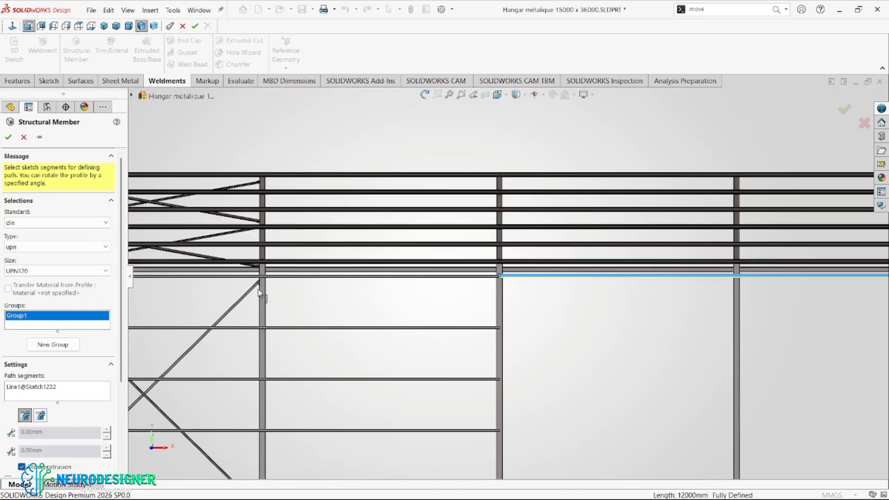
left_click(9, 137)
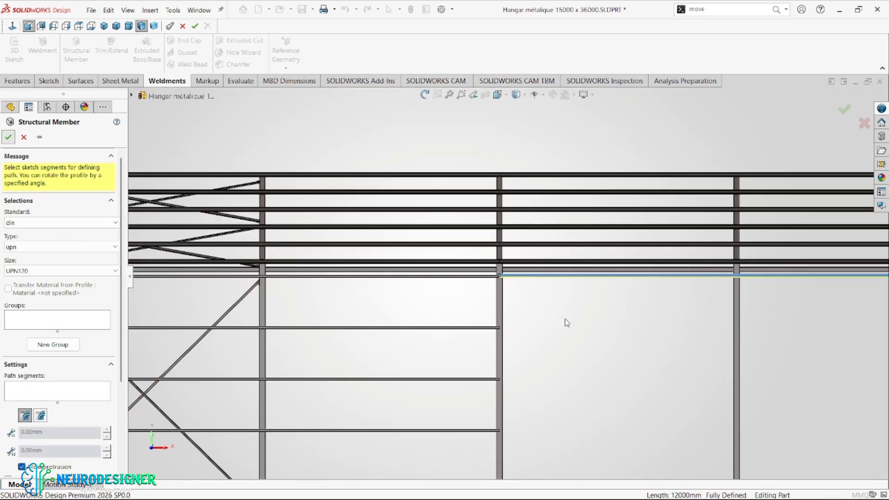
Set up a linear pattern with a vertical column edge as the first direction and a spacing of 1300 mm
scroll(837, 339, "up", 3)
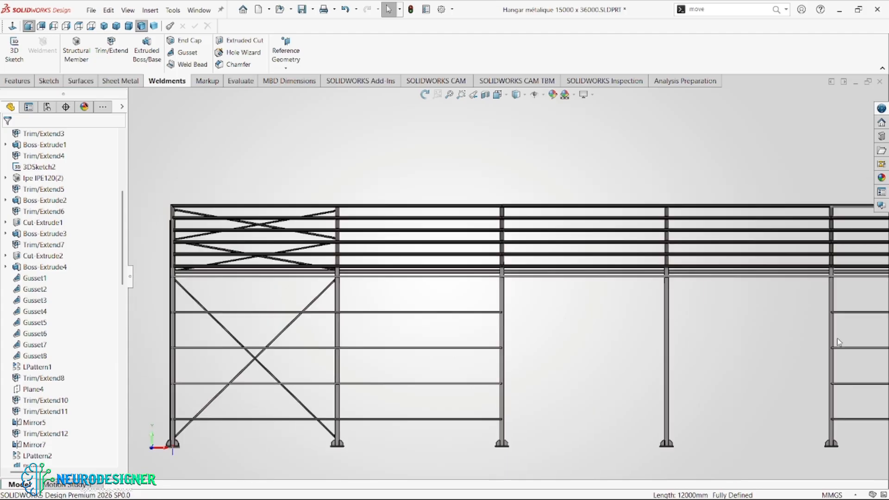
middle_click_drag(837, 339, 792, 385)
scroll(735, 300, "up", 3)
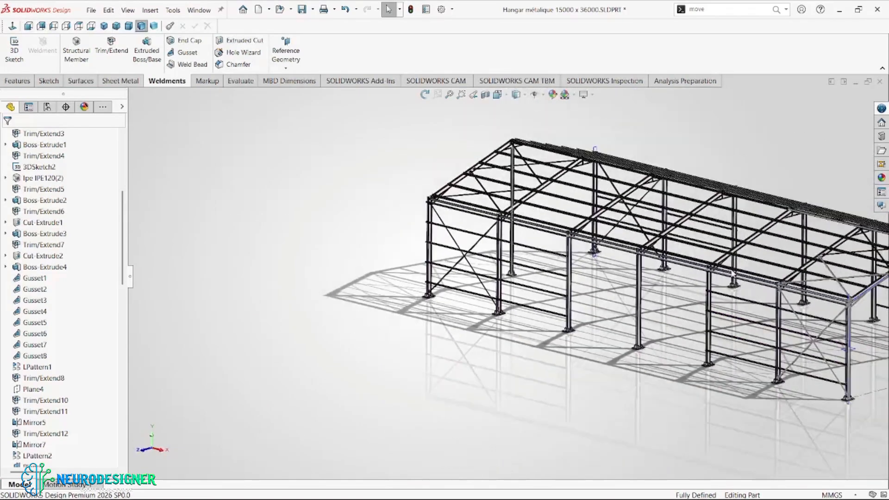
scroll(494, 253, "down", 5)
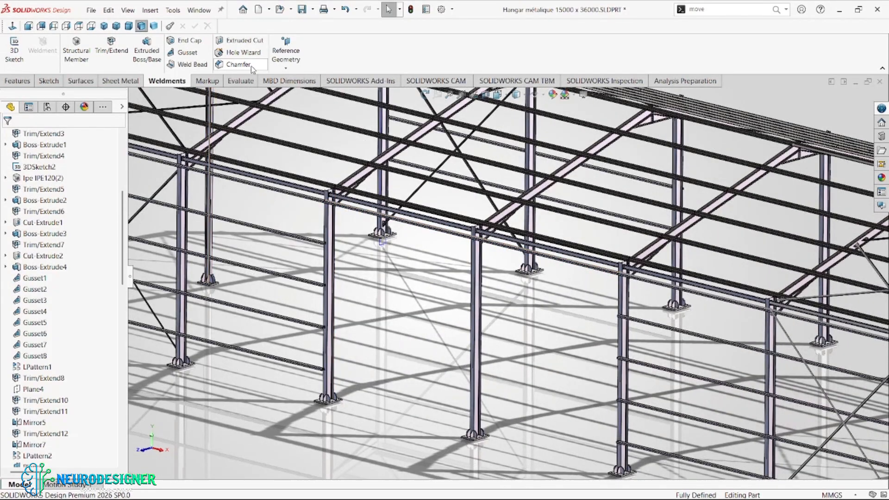
left_click(18, 80)
left_click(346, 69)
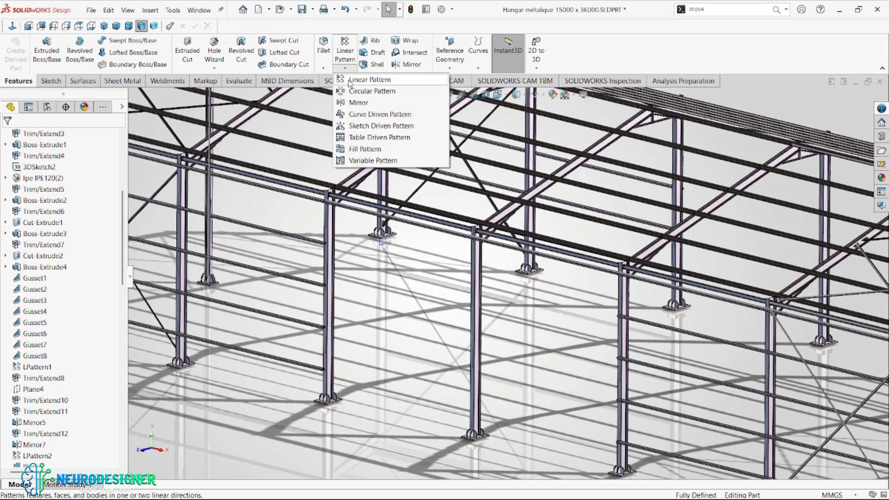
left_click(359, 137)
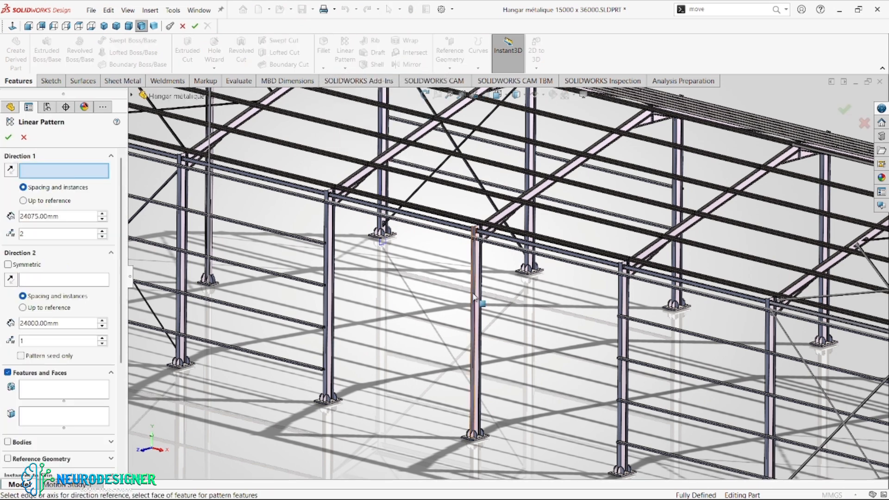
left_click(475, 324)
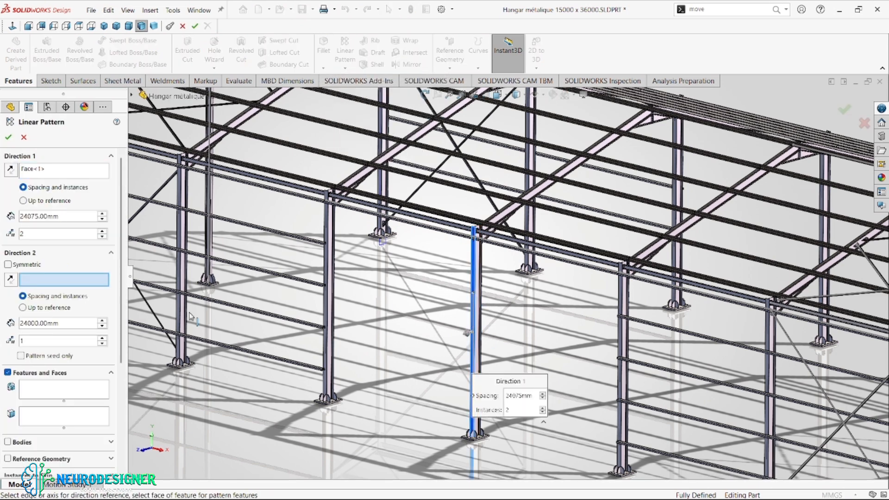
right_click(65, 178)
left_click(148, 174)
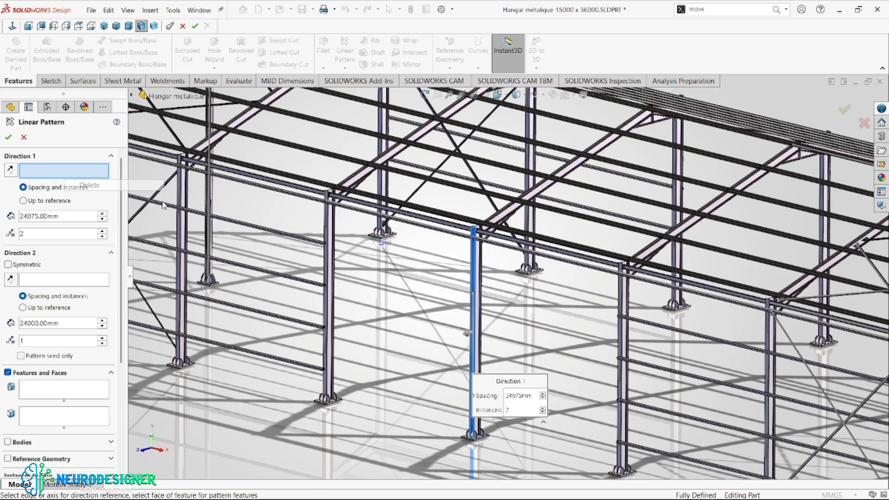
left_click(328, 267)
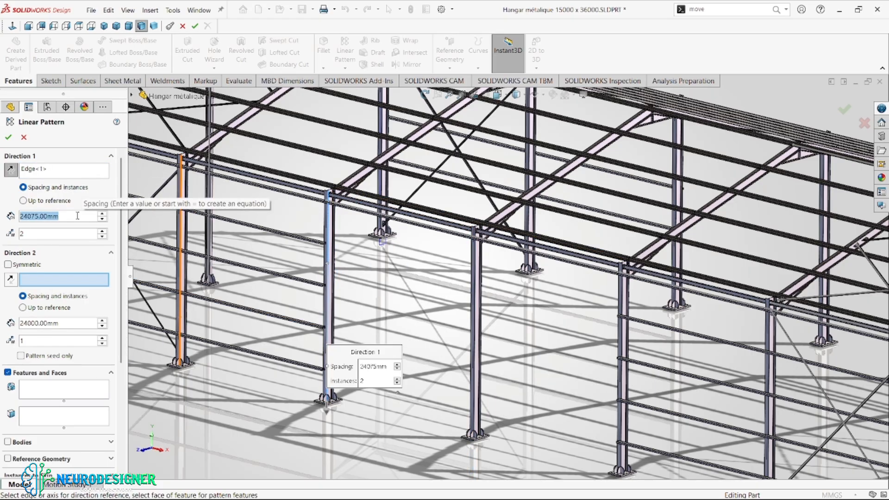
type("1300")
key("Return")
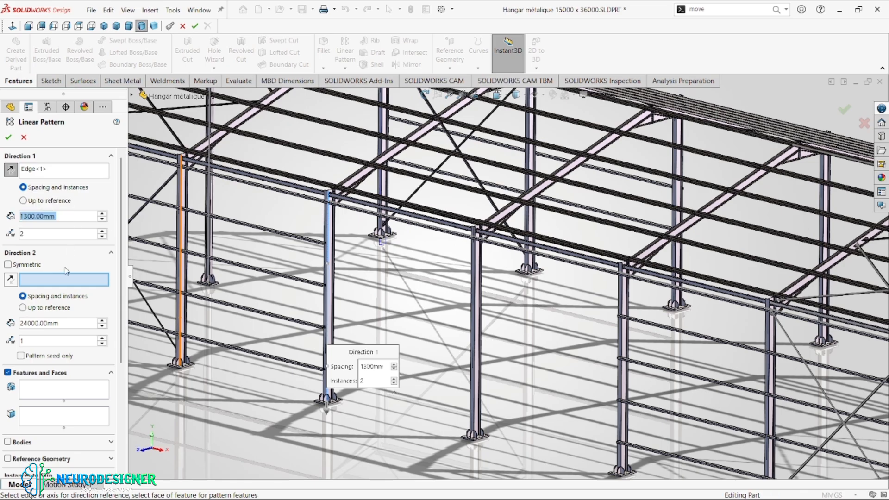
Pattern the new middle-bay UPN120 rail as a body with 5 instances and accept the pattern
left_click(7, 442)
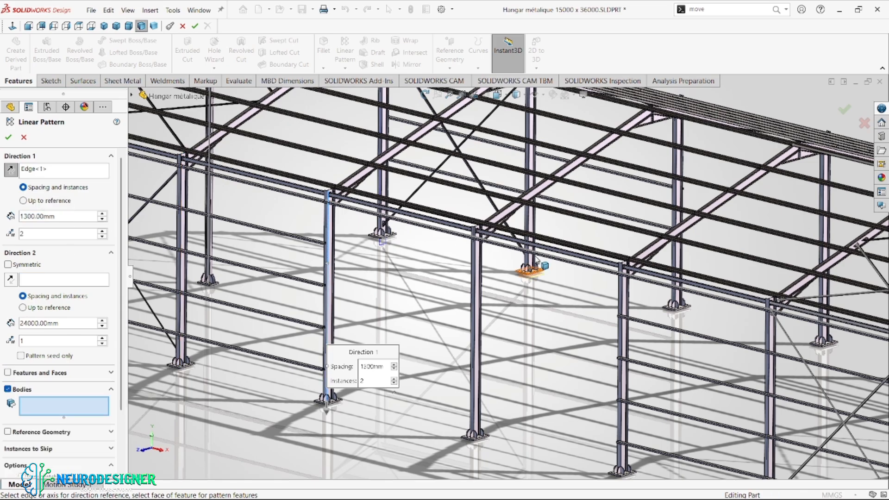
left_click(537, 249)
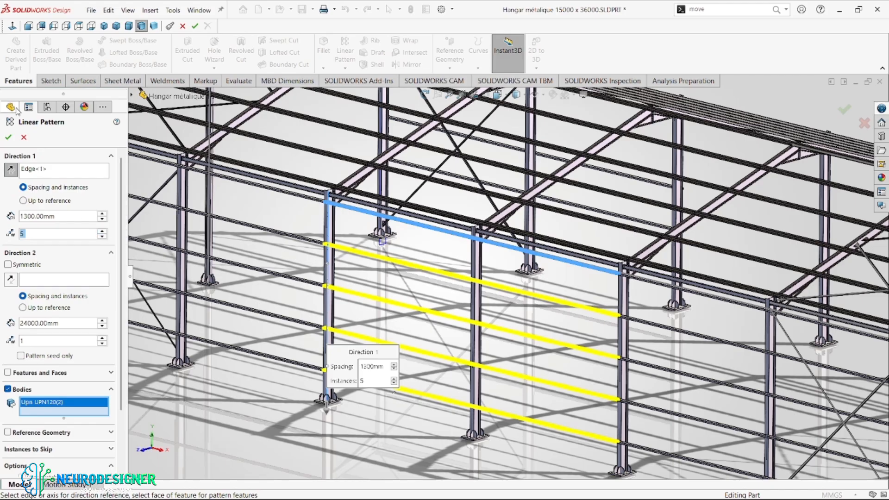
key("Return")
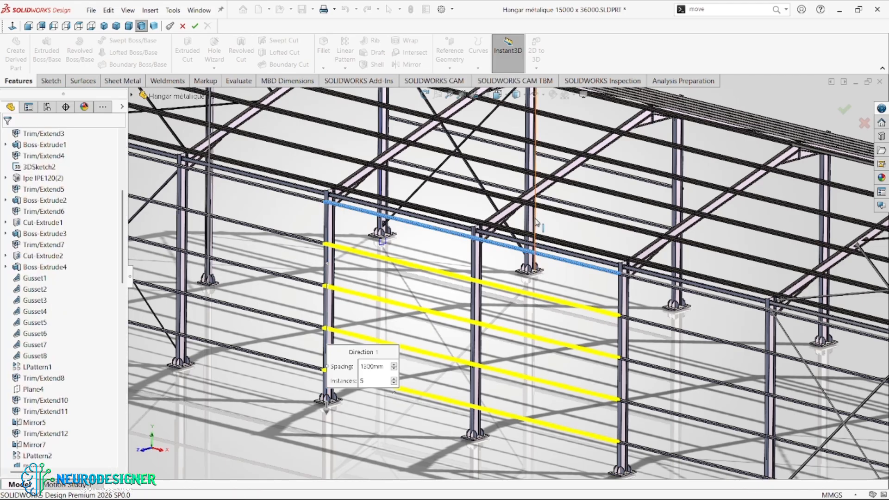
Select the Front Plane that runs lengthwise through the middle of the hangar
scroll(584, 273, "up", 3)
middle_click_drag(611, 265, 596, 248)
scroll(28, 199, "up", 6)
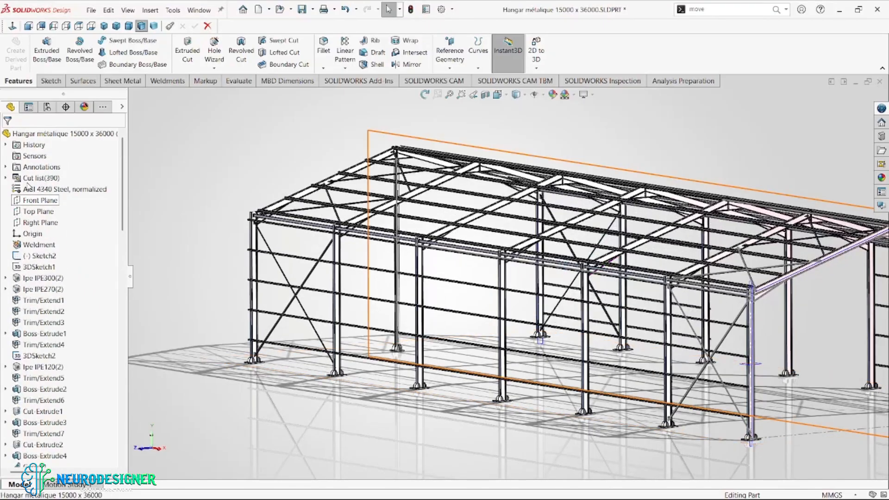
left_click(40, 200)
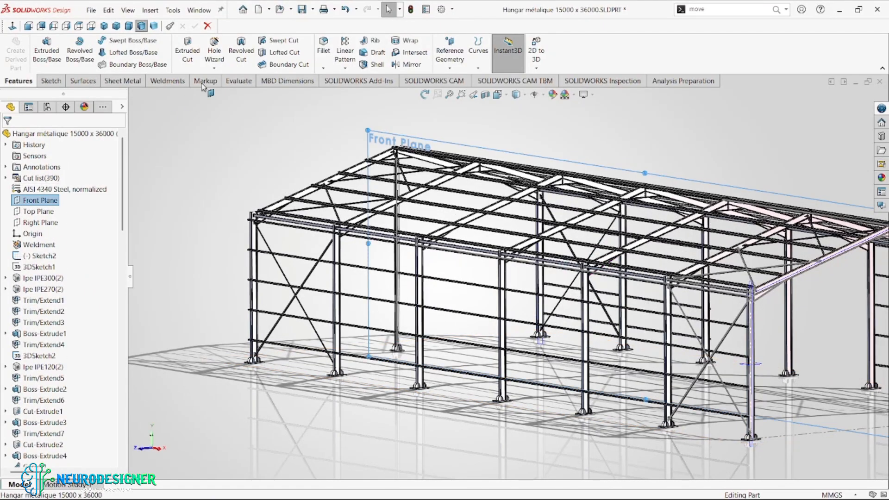
Mirror the four patterned middle-bay side rails about the Front Plane to the opposite long wall
left_click(424, 65)
scroll(563, 307, "down", 3)
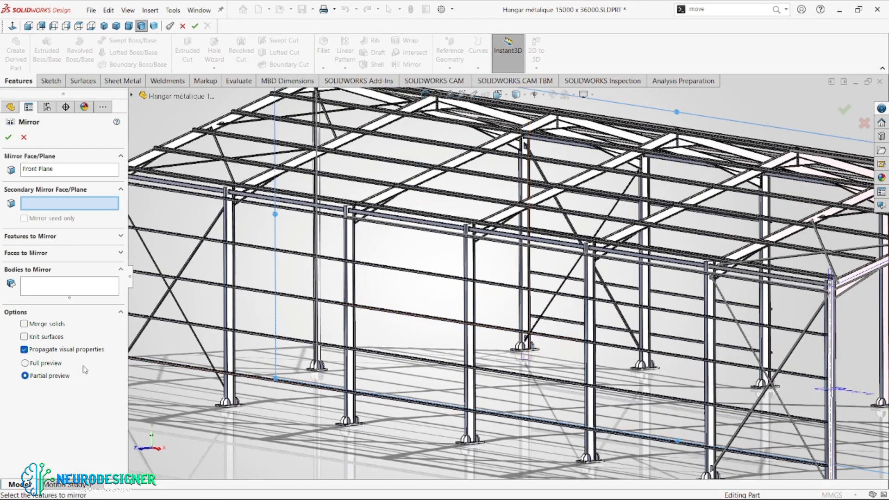
left_click(59, 302)
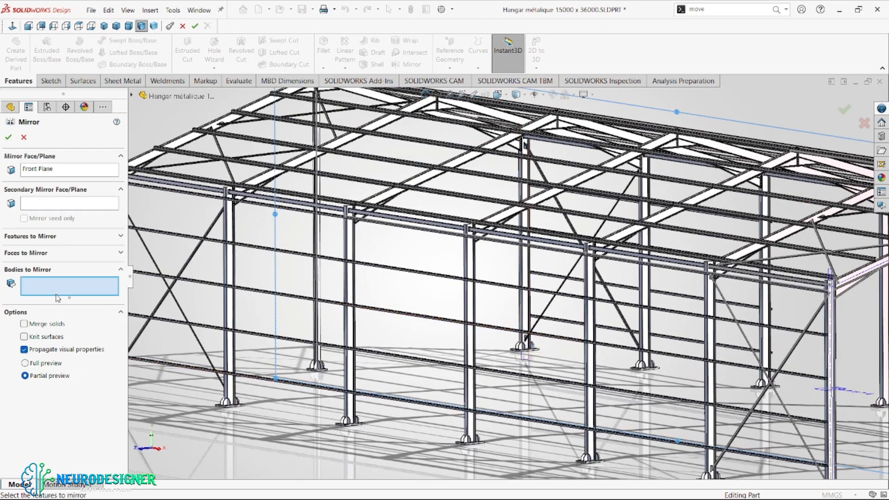
left_click(495, 288)
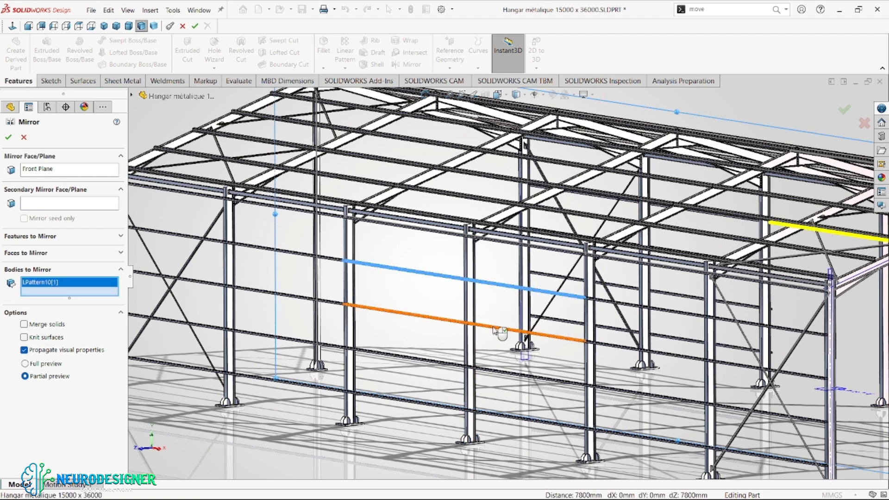
left_click(495, 330)
left_click(425, 364)
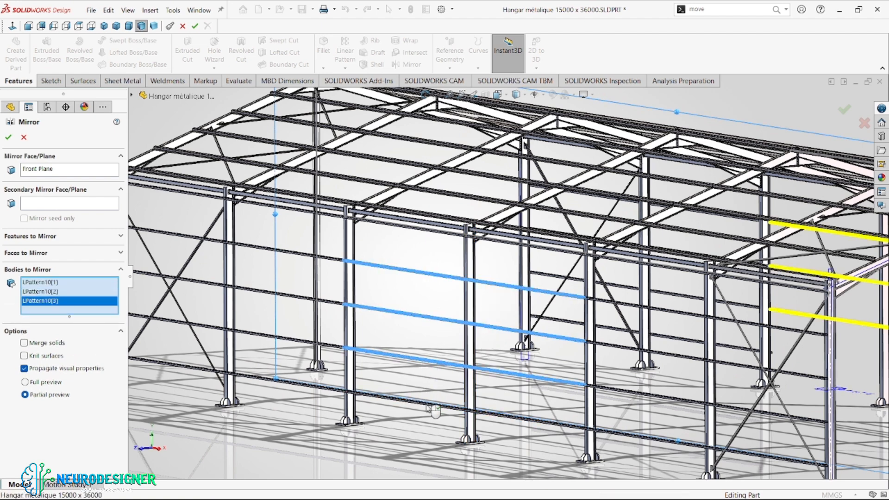
left_click(428, 405)
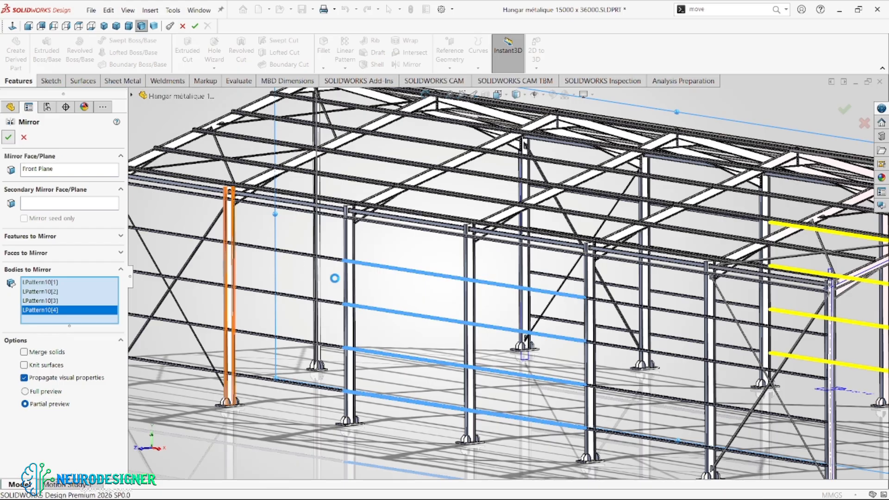
key("Return")
Inspect the side rails along both long walls and their ends at the corner columns
scroll(476, 283, "up", 8)
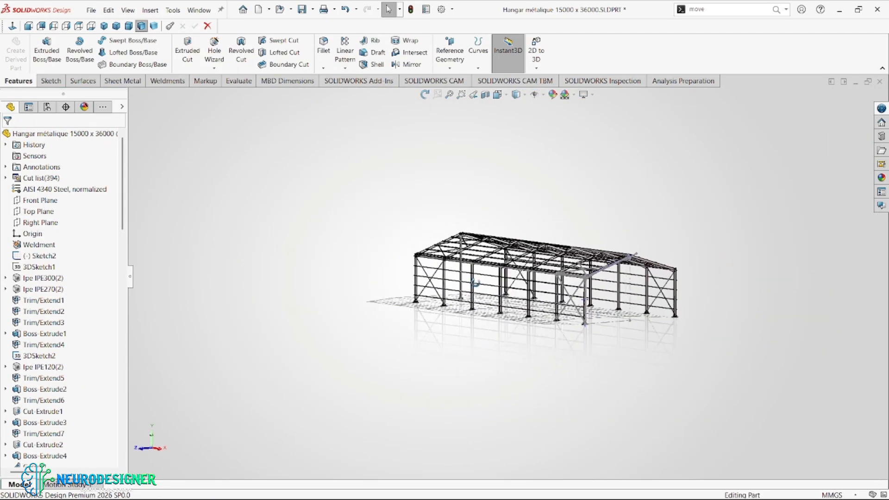
middle_click_drag(476, 283, 531, 295)
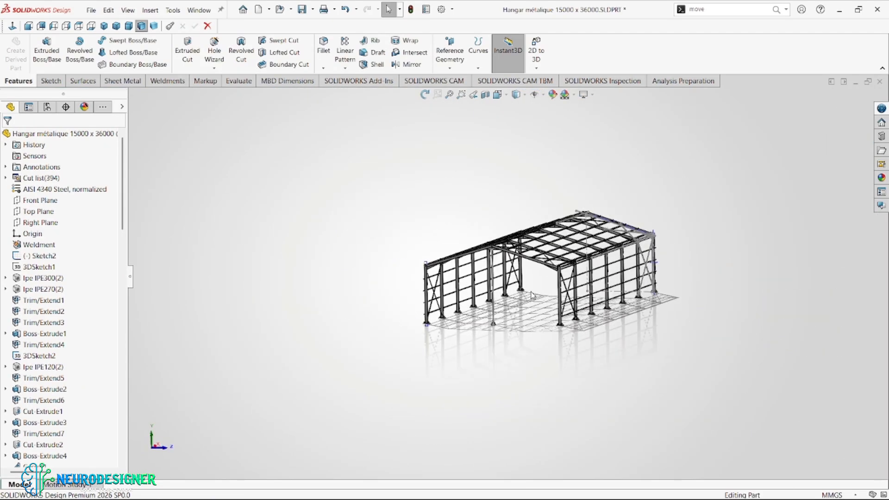
scroll(487, 269, "down", 3)
scroll(485, 268, "down", 2)
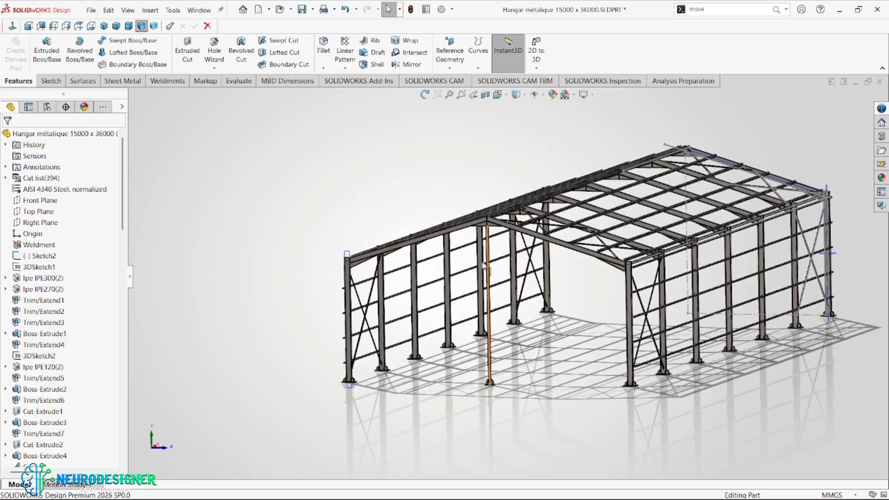
scroll(488, 301, "down", 5)
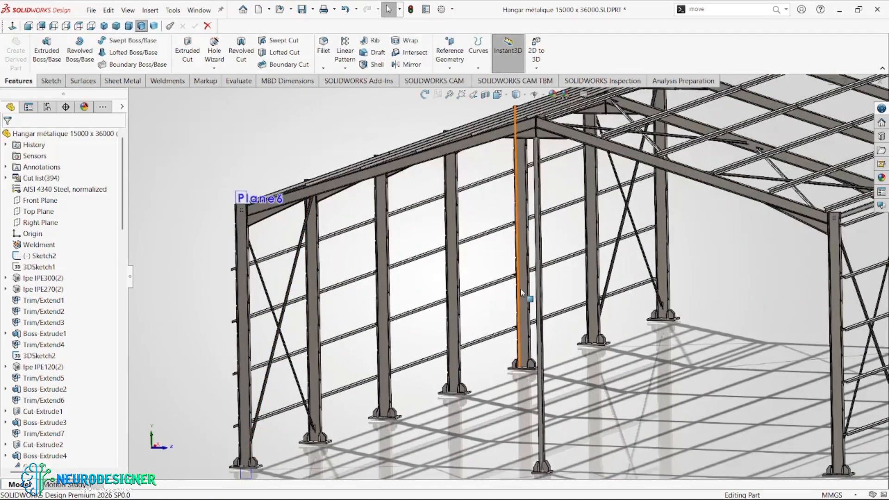
scroll(301, 273, "down", 6)
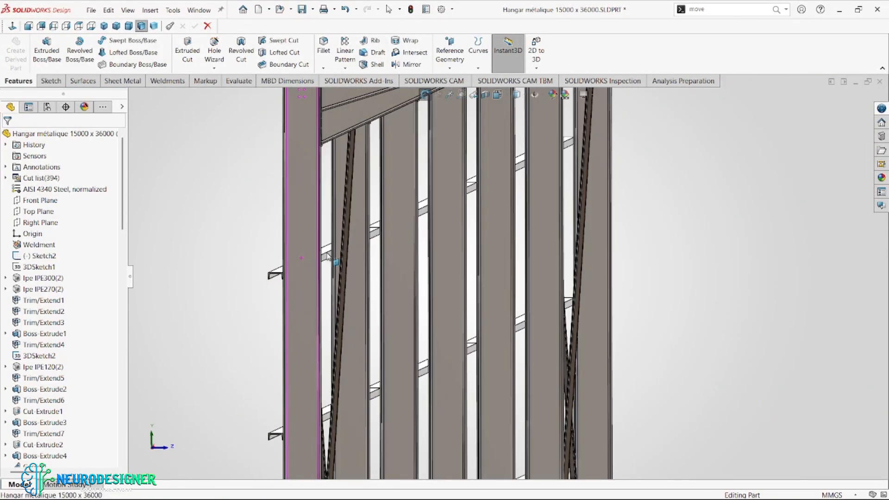
scroll(327, 254, "up", 10)
middle_click_drag(346, 232, 452, 231)
scroll(453, 249, "up", 5)
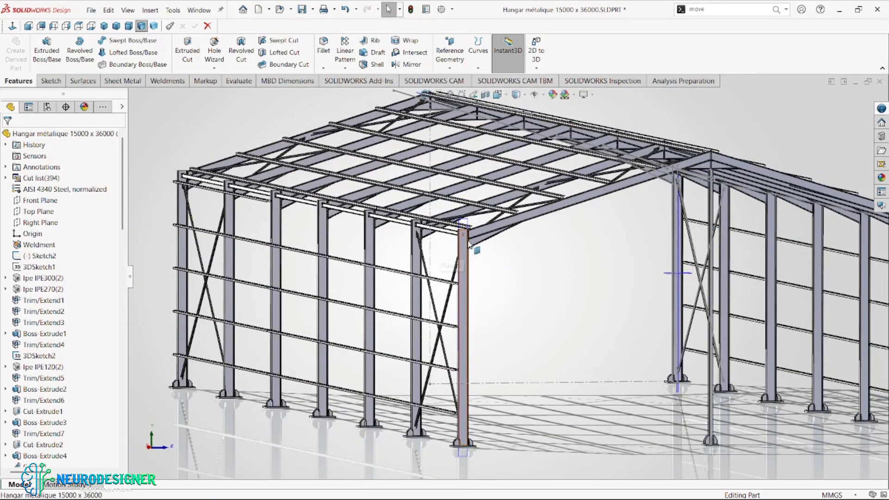
scroll(469, 244, "up", 3)
scroll(455, 253, "down", 2)
scroll(328, 234, "down", 2)
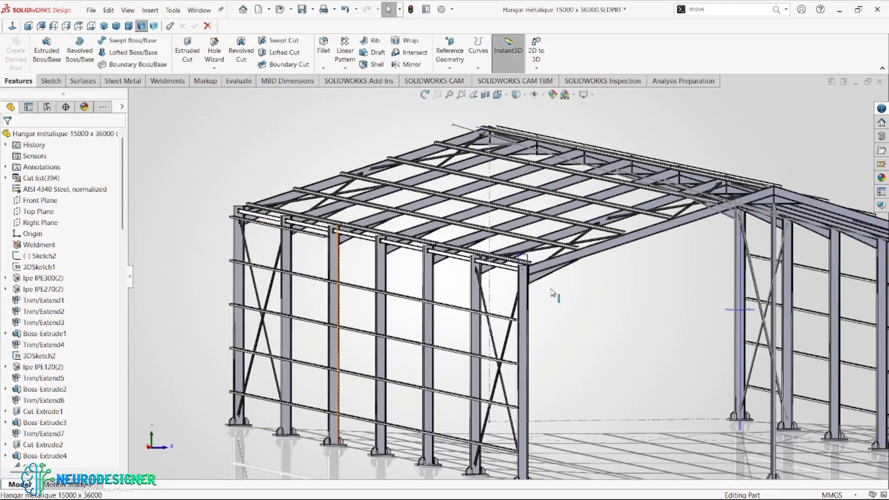
scroll(462, 314, "down", 3)
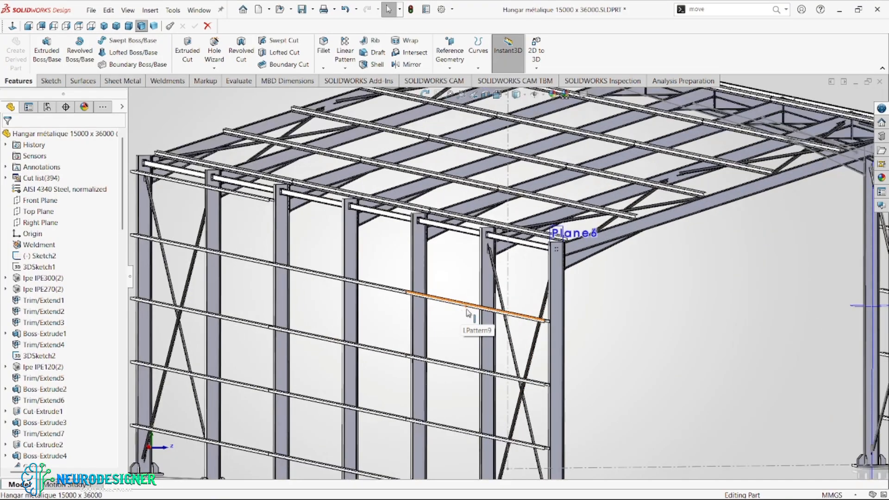
Edit linear pattern LPattern9 to also include the uppermost side rail of the opposite wall, body Mirror16[1]
key("f")
scroll(40, 406, "down", 15)
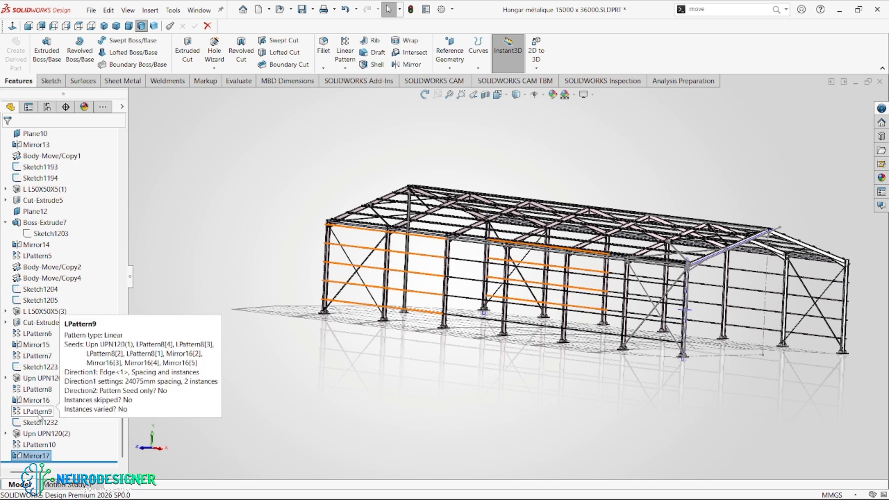
left_click(39, 414)
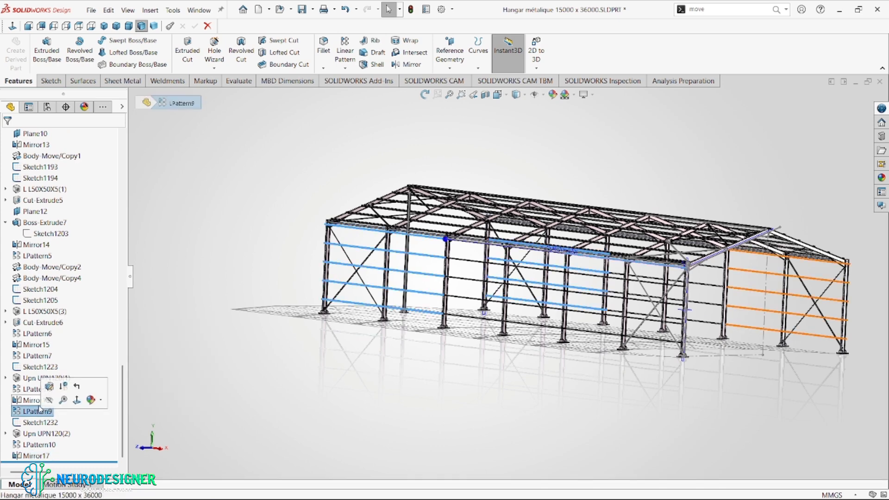
left_click(49, 387)
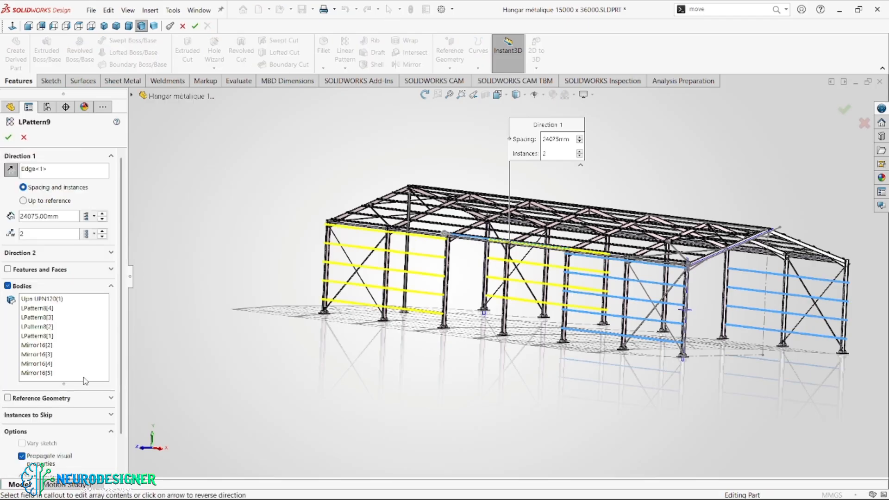
scroll(774, 276, "down", 6)
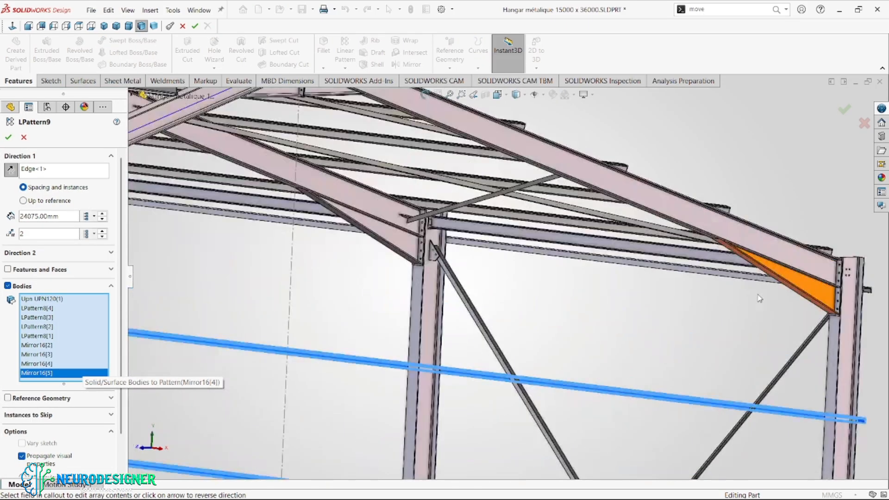
left_click(726, 277)
scroll(606, 333, "up", 8)
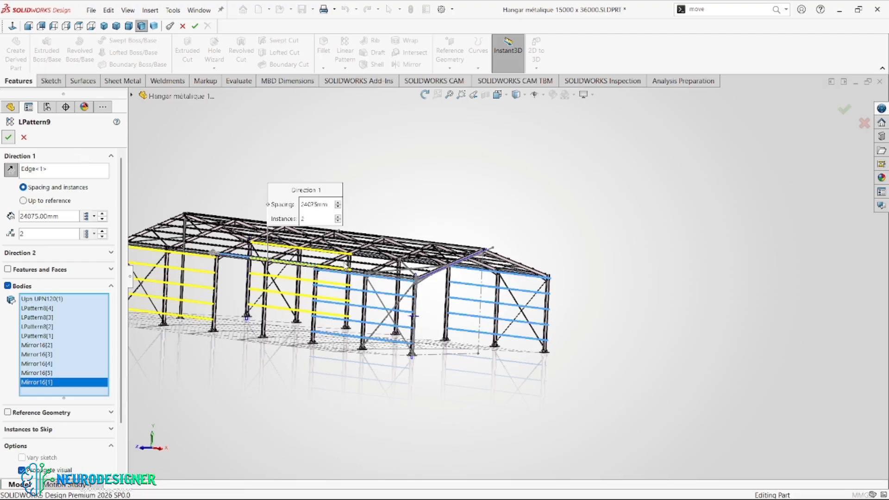
key("Return")
Start a sketch on the end face of the uppermost side rail at the gable's corner column
scroll(422, 279, "down", 2)
middle_click_drag(422, 280, 71, 45)
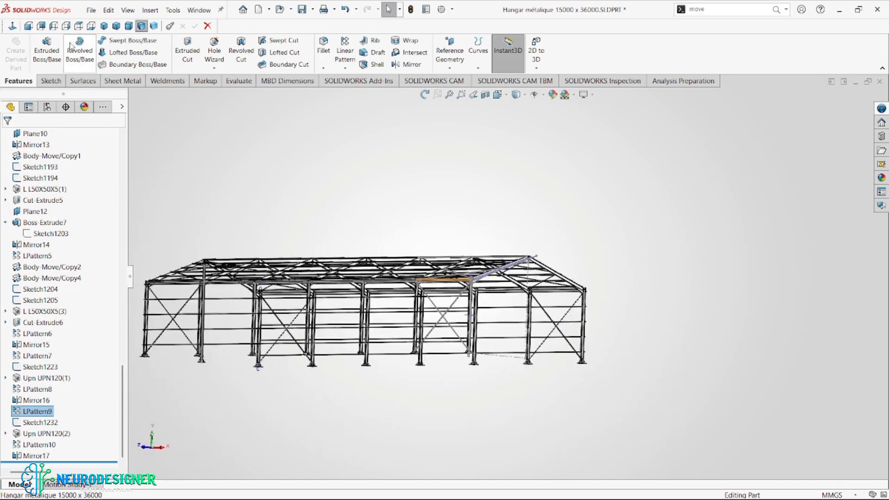
left_click(129, 26)
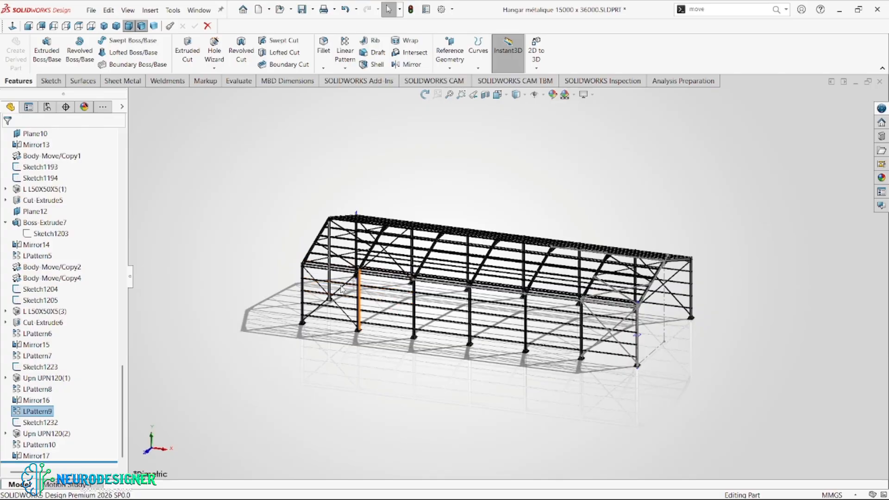
middle_click_drag(307, 272, 401, 268)
scroll(401, 267, "down", 5)
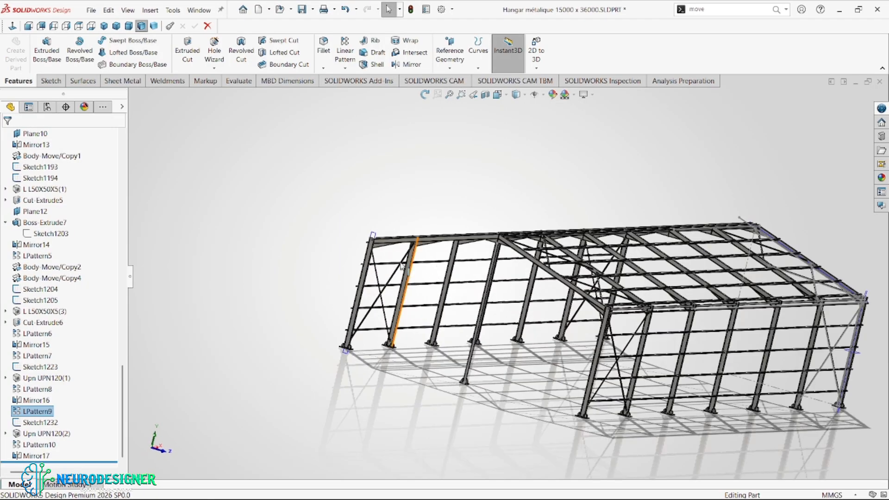
middle_click_drag(508, 266, 325, 273)
scroll(322, 274, "down", 8)
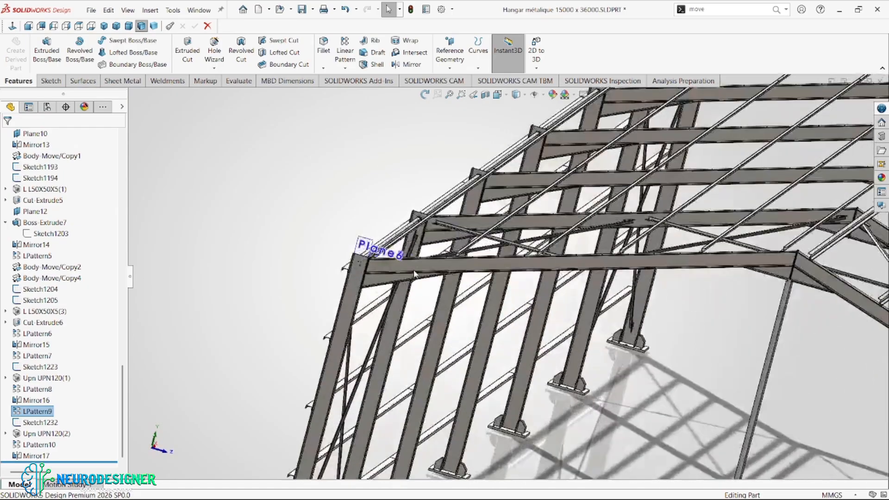
scroll(321, 275, "down", 6)
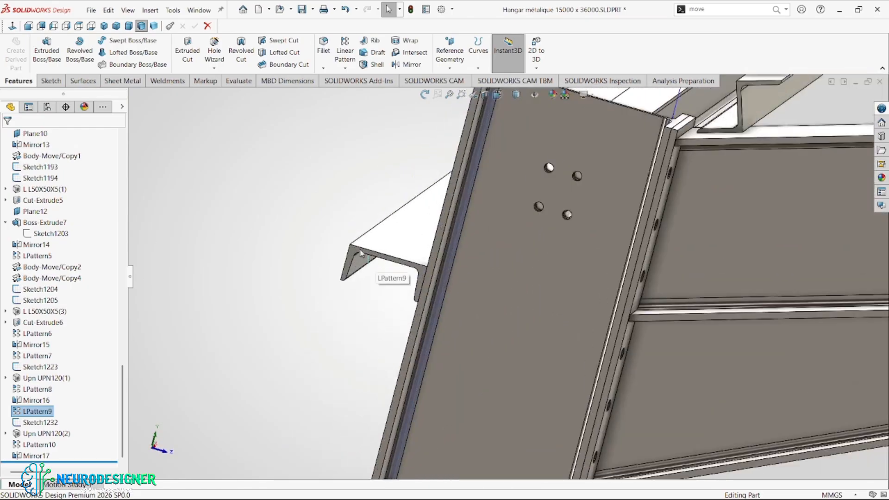
left_click(354, 253)
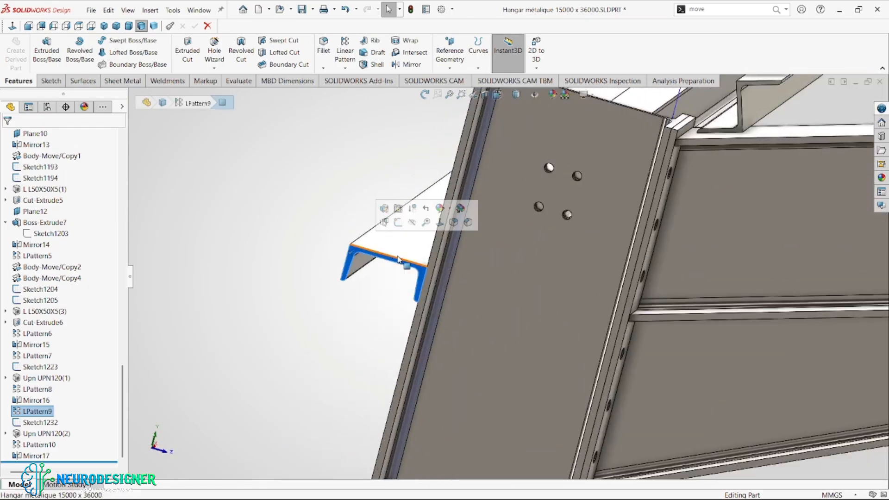
left_click(399, 223)
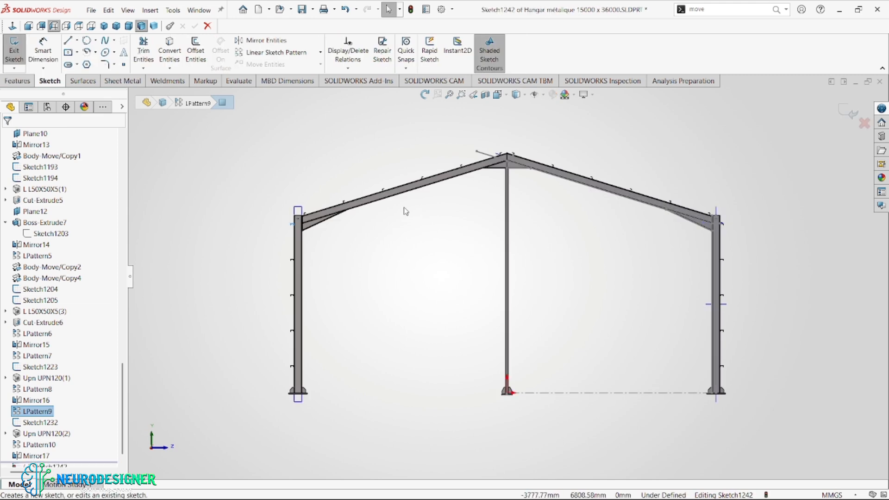
Draw a horizontal line from the upper outer corner of the rail's end profile to the centreline of the middle gable column
scroll(354, 192, "down", 3)
right_click_drag(427, 246, 371, 243)
scroll(288, 239, "down", 5)
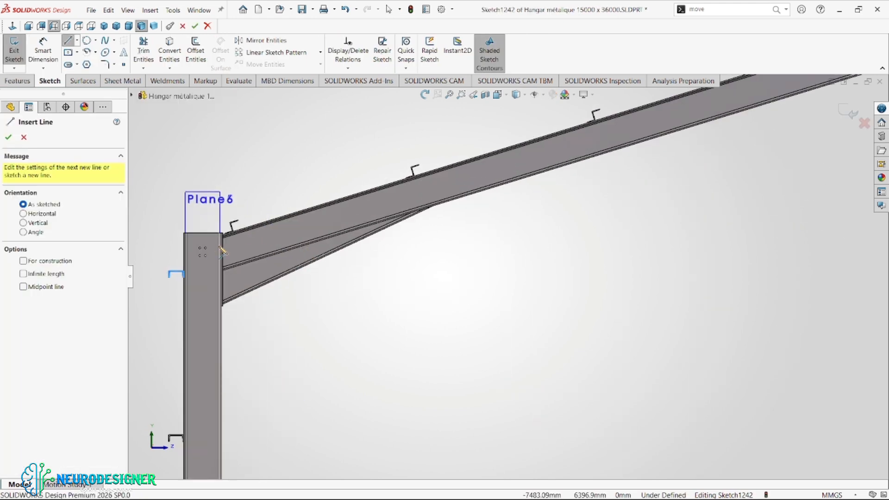
scroll(222, 250, "down", 8)
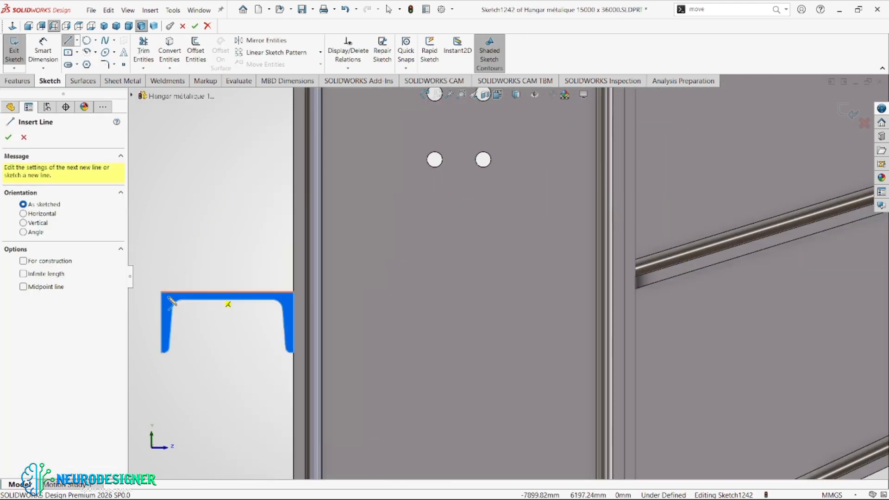
left_click(162, 293)
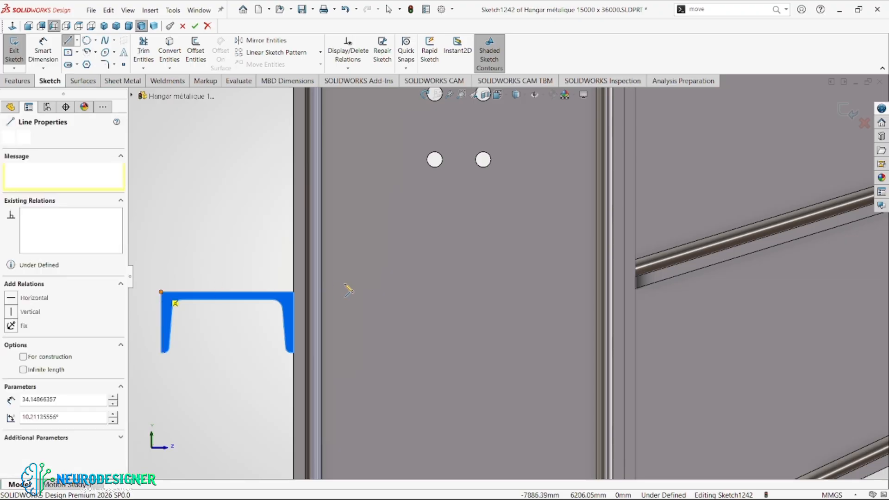
scroll(522, 302, "up", 10)
scroll(662, 273, "up", 3)
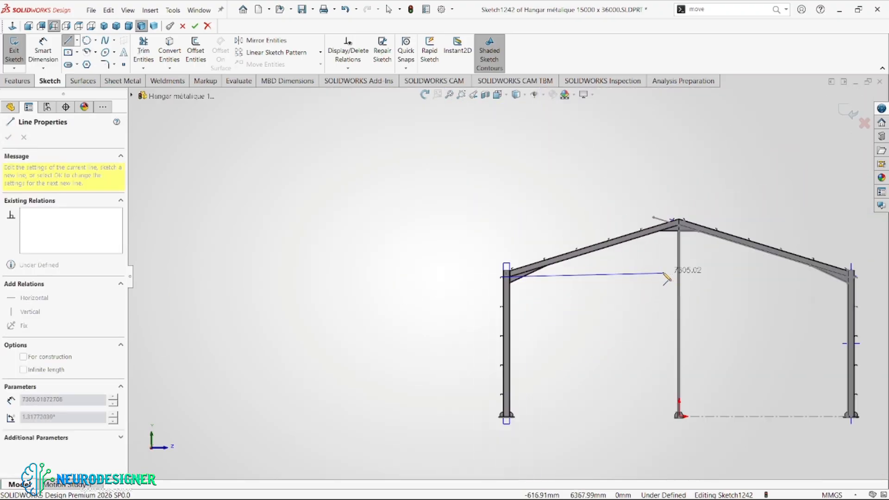
scroll(667, 276, "down", 10)
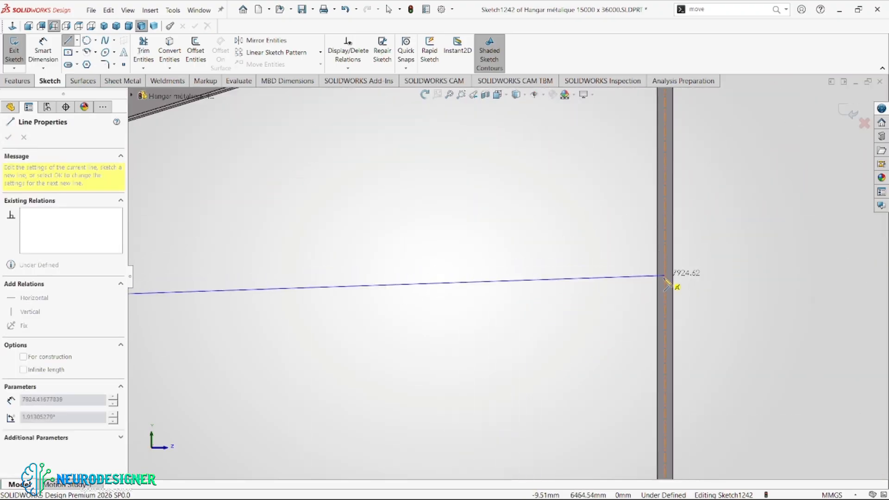
left_click(666, 318)
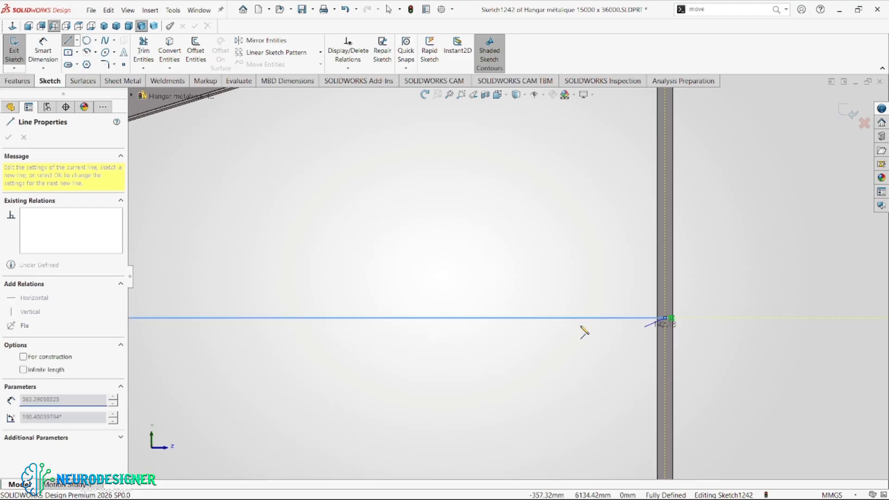
key("Escape")
Draw a second horizontal line from the first line's end at the middle column to the upper outer corner of the opposite rail
scroll(598, 301, "up", 3)
scroll(618, 304, "down", 5)
right_click_drag(638, 287, 585, 287)
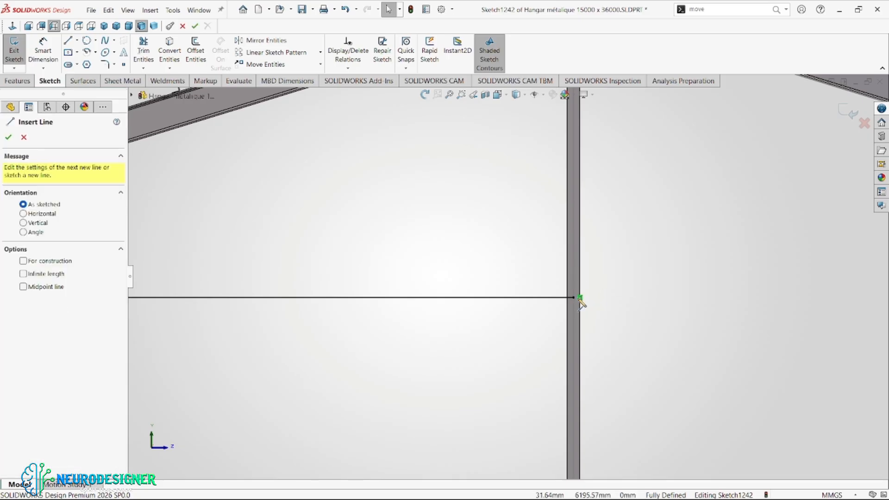
left_click(574, 298)
scroll(740, 299, "up", 3)
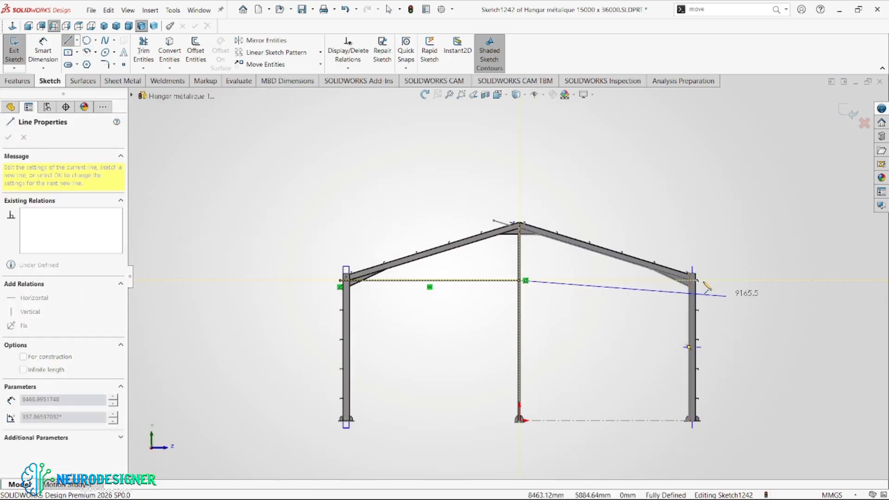
scroll(695, 289, "down", 3)
scroll(672, 286, "down", 2)
scroll(695, 285, "down", 3)
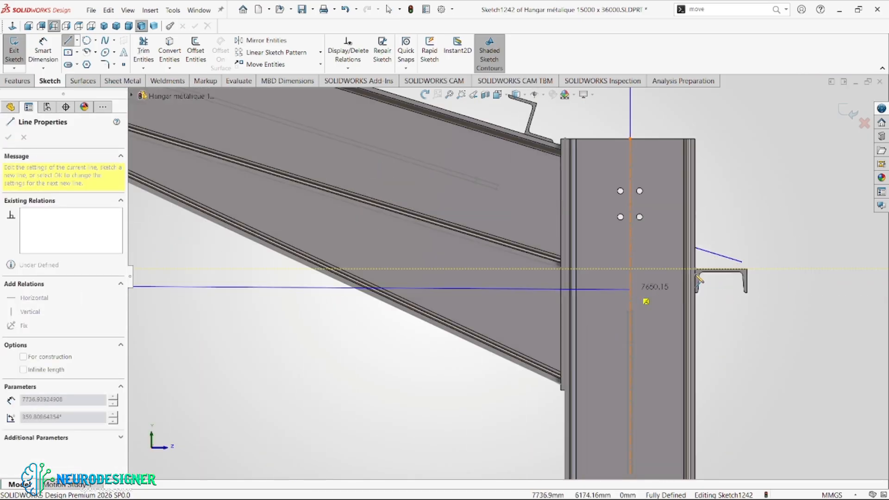
left_click(748, 269)
key("Escape")
scroll(618, 294, "up", 3)
scroll(619, 292, "up", 5)
key("Escape")
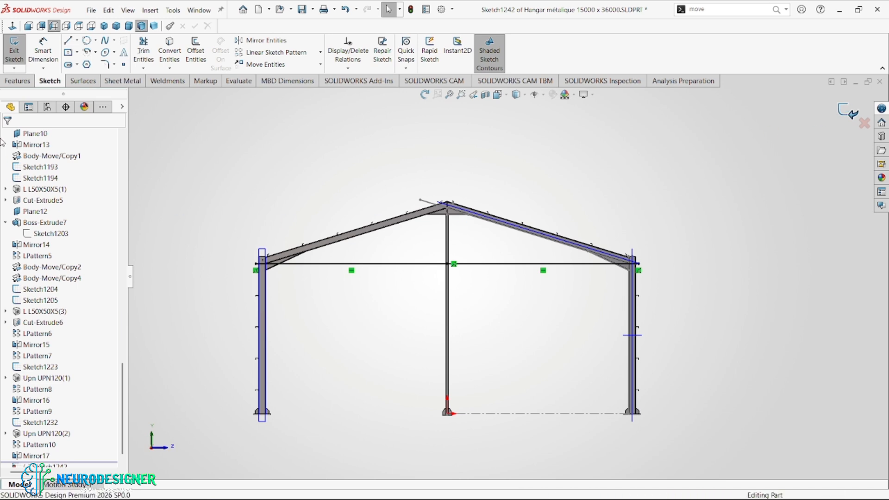
Start a structural member with the din upn UPN120 profile along both horizontal sketch lines across the gable
left_click(162, 81)
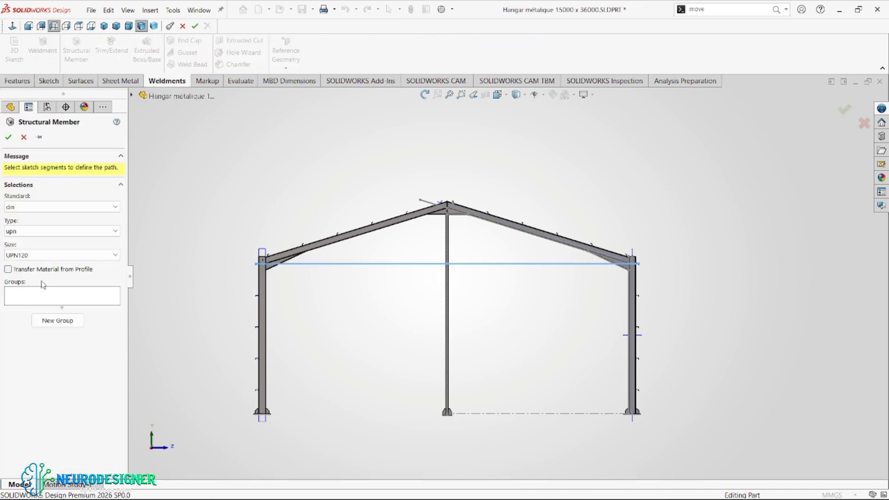
left_click(389, 265)
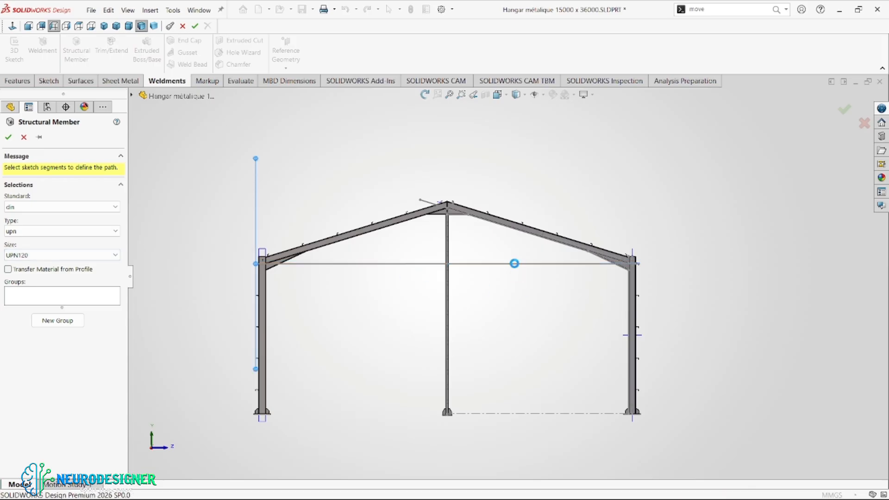
left_click(526, 264)
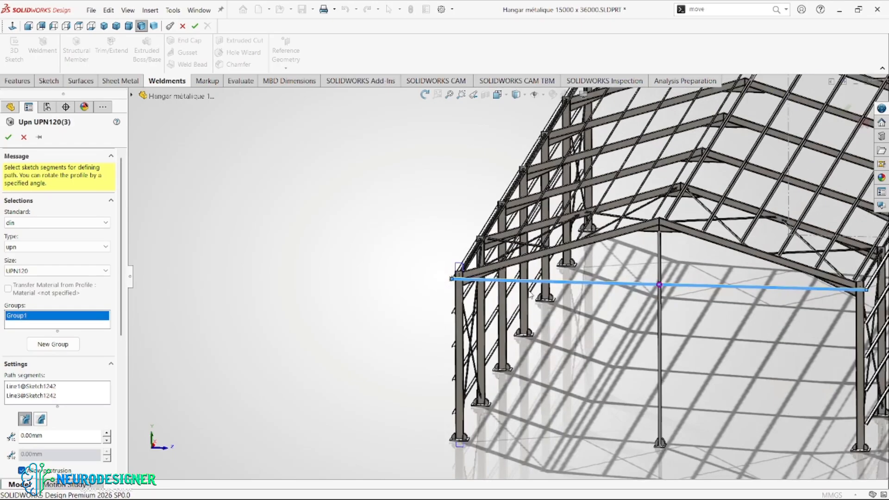
Rotate the gable rail's UPN120 profile to an angle of 180 degrees
scroll(505, 285, "down", 4)
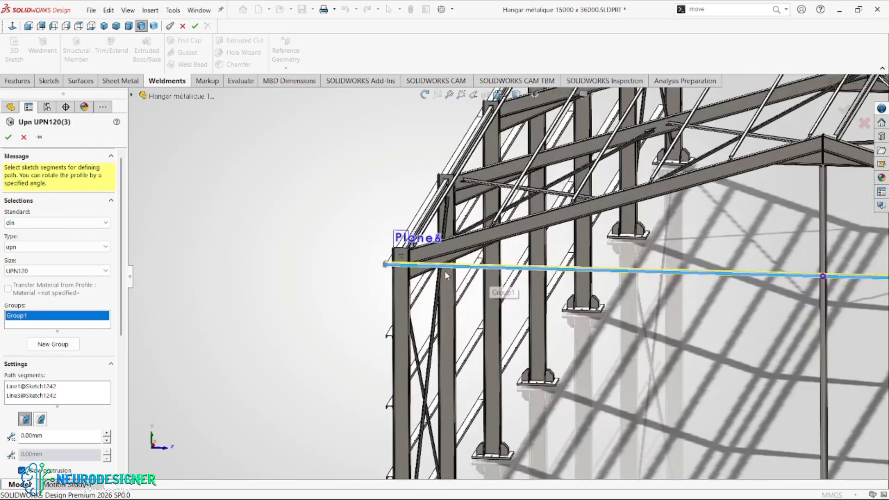
scroll(419, 266, "down", 4)
middle_click_drag(418, 266, 343, 271)
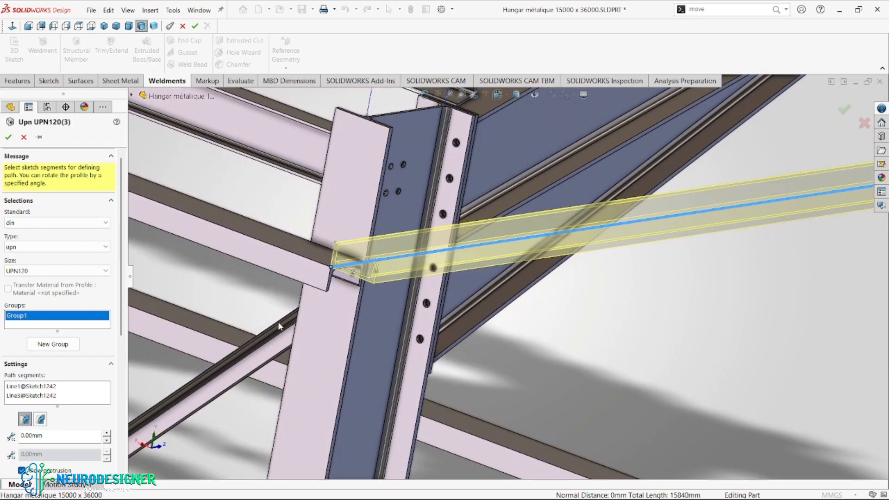
scroll(109, 396, "down", 5)
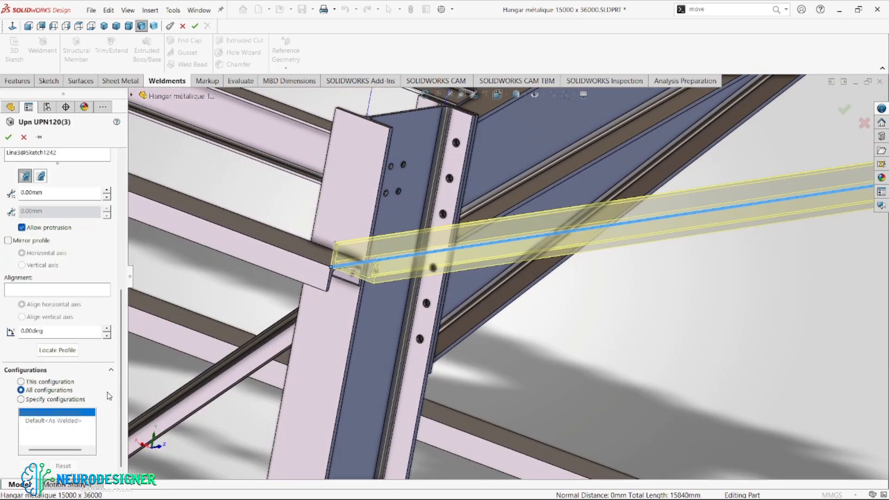
double_click(55, 330)
type("90")
key("Return")
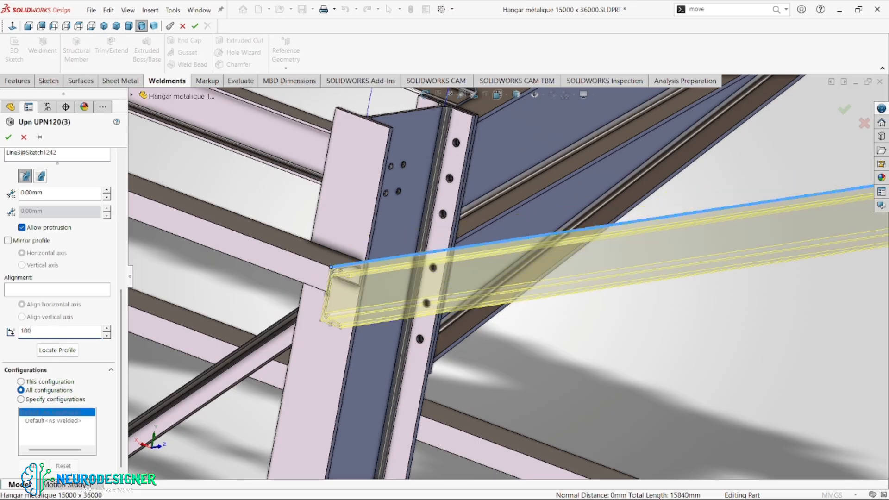
type("180")
key("Return")
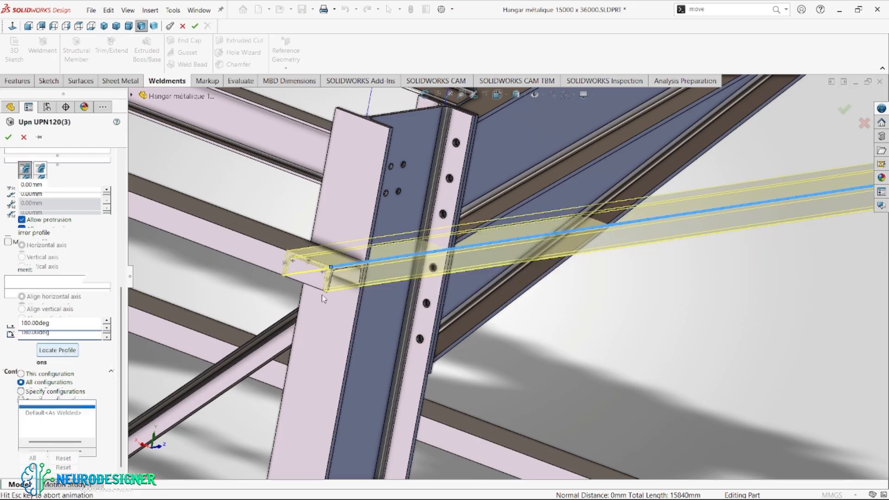
Relocate the profile so its opposite upper outer corner lies on the path line, and complete the gable rail member
left_click(57, 351)
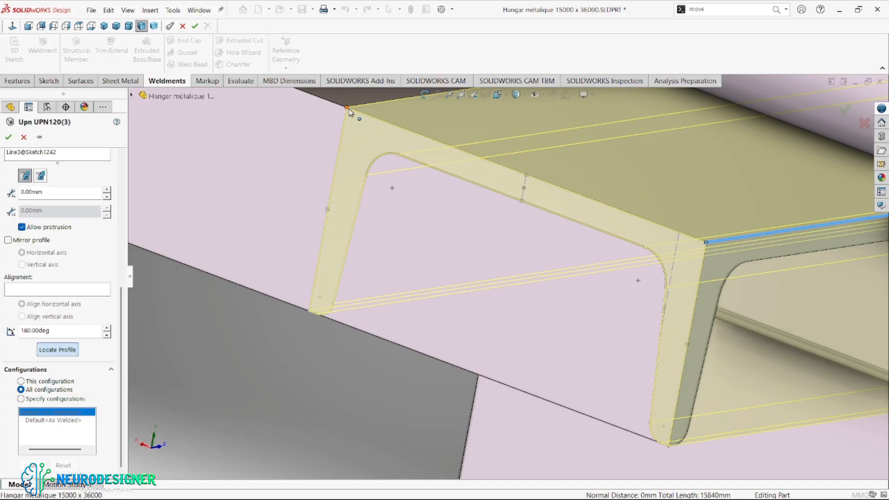
left_click(379, 129)
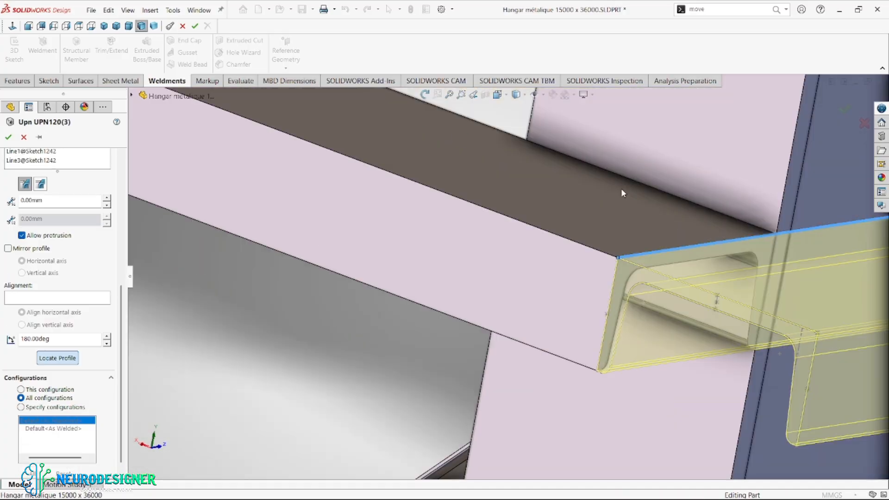
scroll(741, 234, "up", 8)
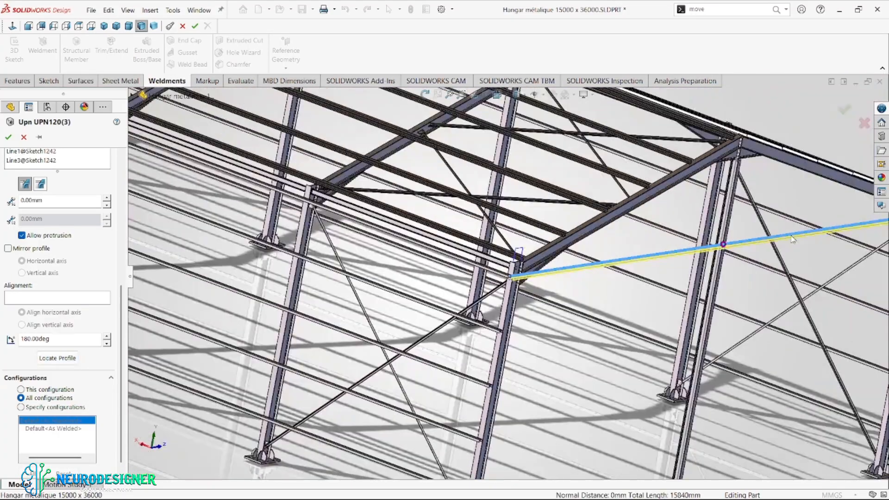
scroll(760, 244, "down", 3)
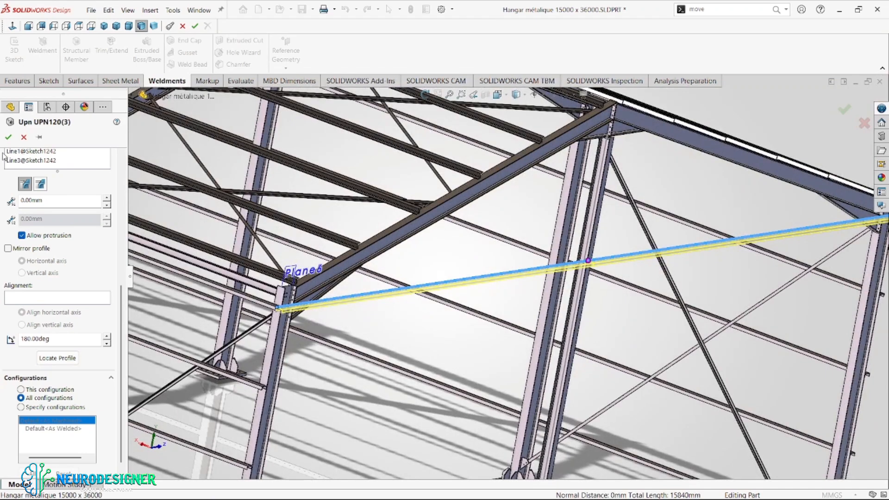
left_click(9, 138)
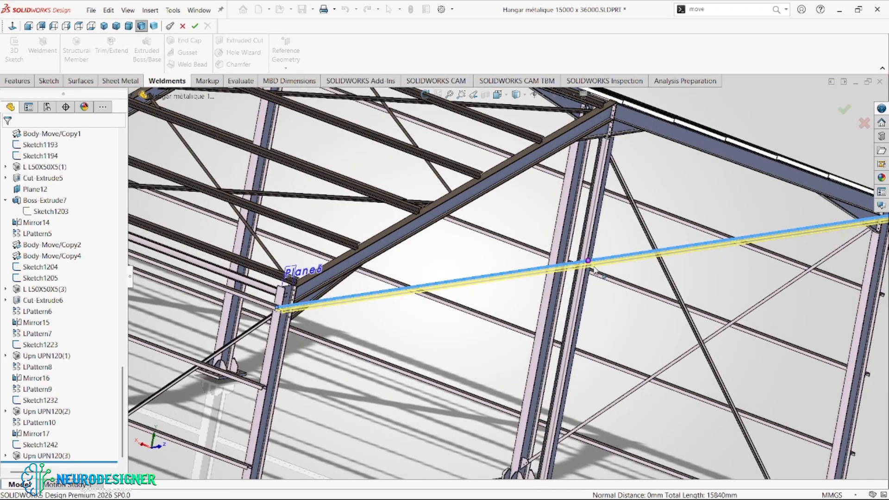
Trim both gable rail segments, Upn UPN120(3)[1] and [2], using the middle gable column's body as the trimming boundary
scroll(577, 264, "down", 5)
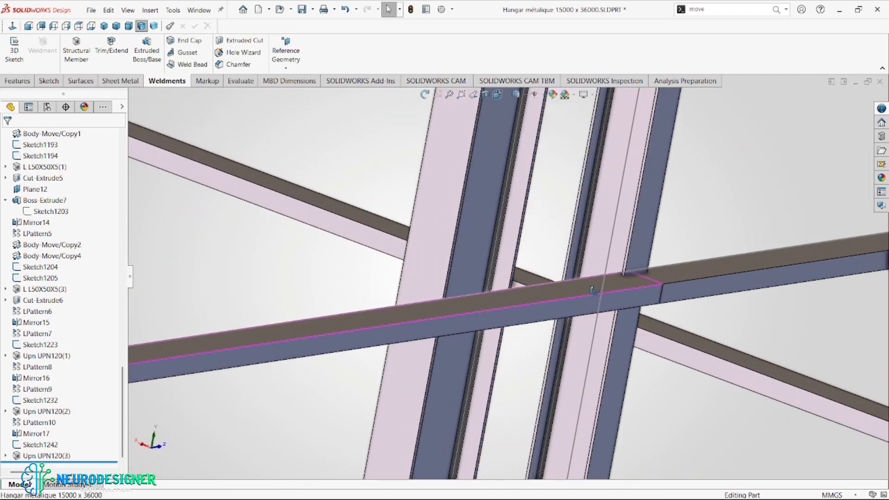
scroll(616, 288, "up", 2)
scroll(577, 278, "down", 3)
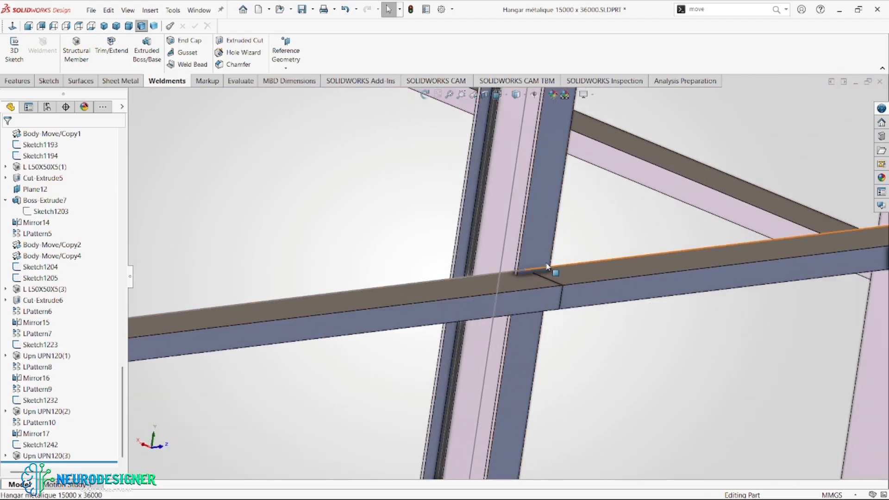
middle_click_drag(526, 274, 532, 291)
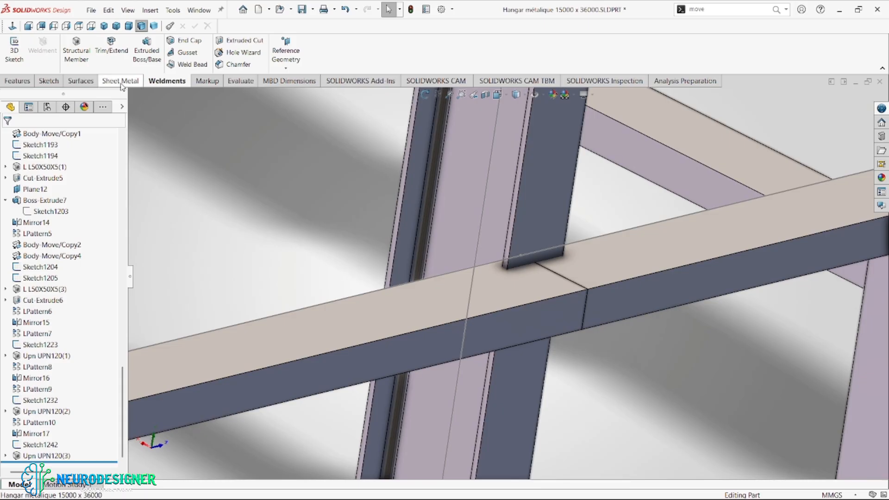
left_click(116, 60)
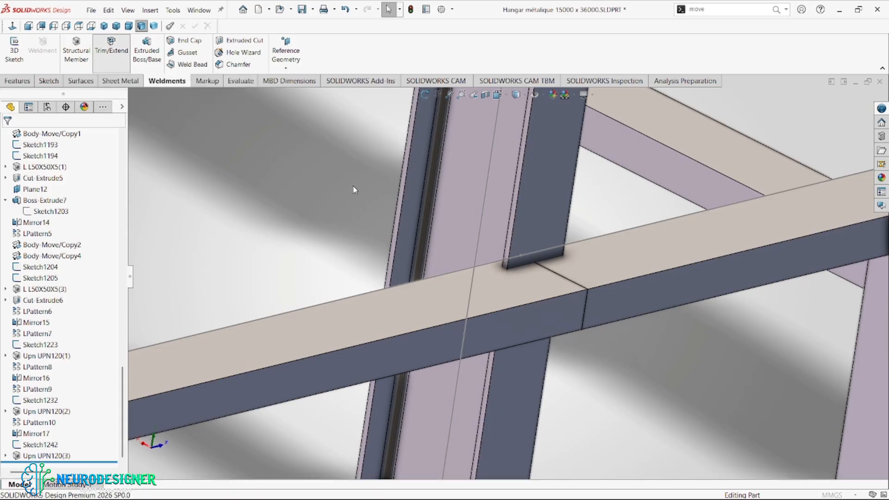
left_click(528, 309)
left_click(606, 275)
left_click(62, 319)
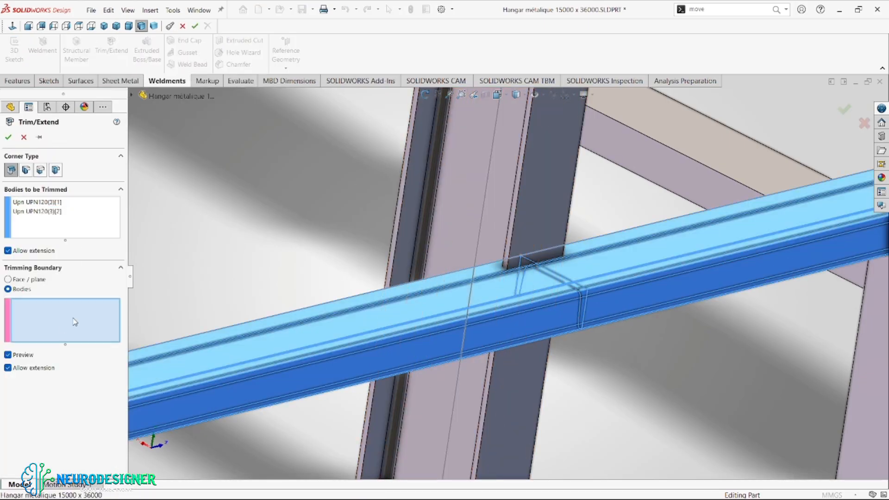
left_click(520, 185)
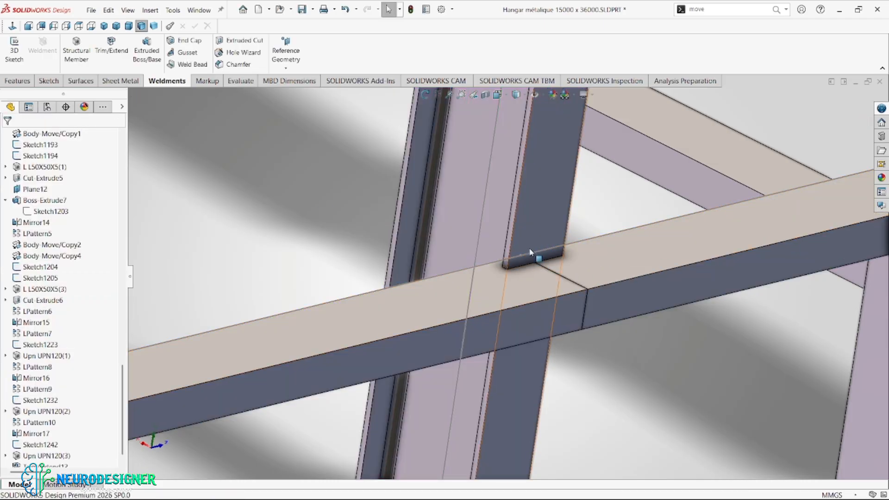
Inspect the joint between the two gable rail segments and the middle column from close up
scroll(541, 259, "up", 3)
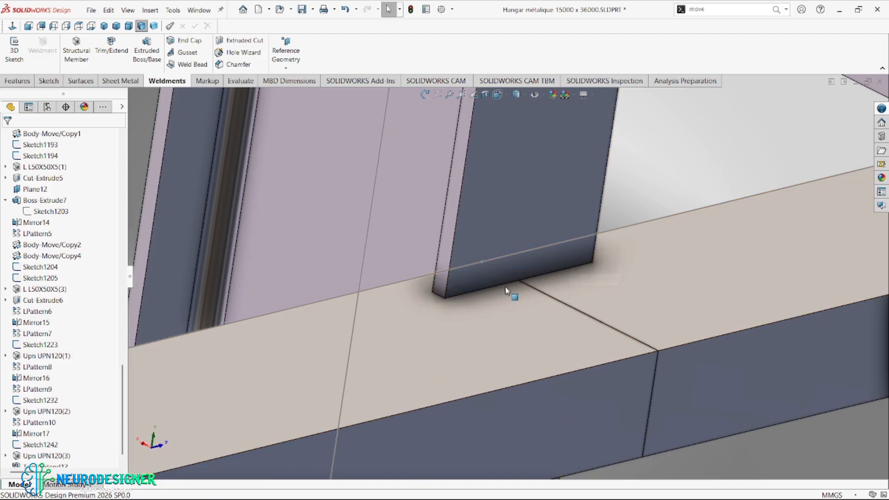
scroll(568, 298, "down", 8)
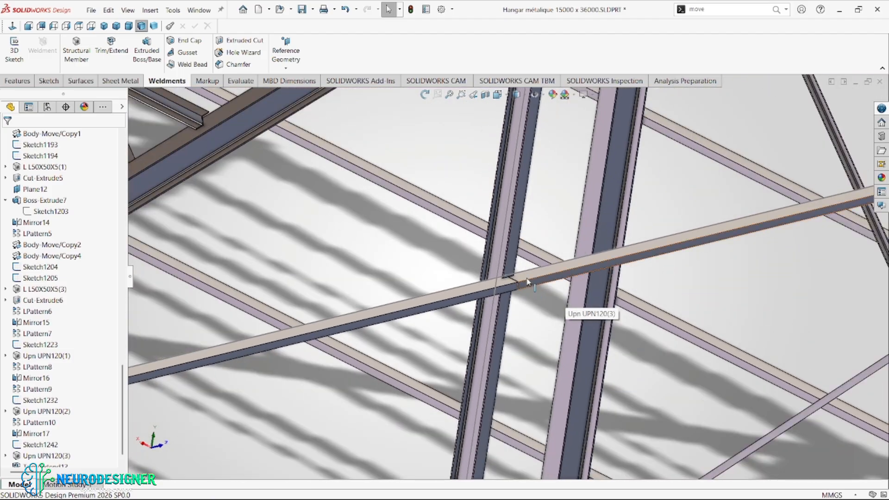
scroll(528, 281, "up", 3)
middle_click_drag(467, 276, 463, 289)
scroll(464, 285, "up", 4)
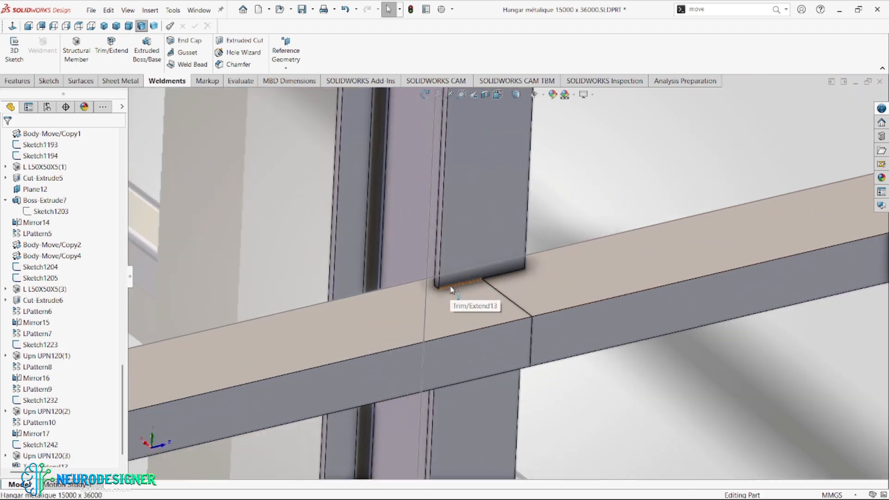
scroll(460, 289, "down", 2)
scroll(463, 289, "down", 8)
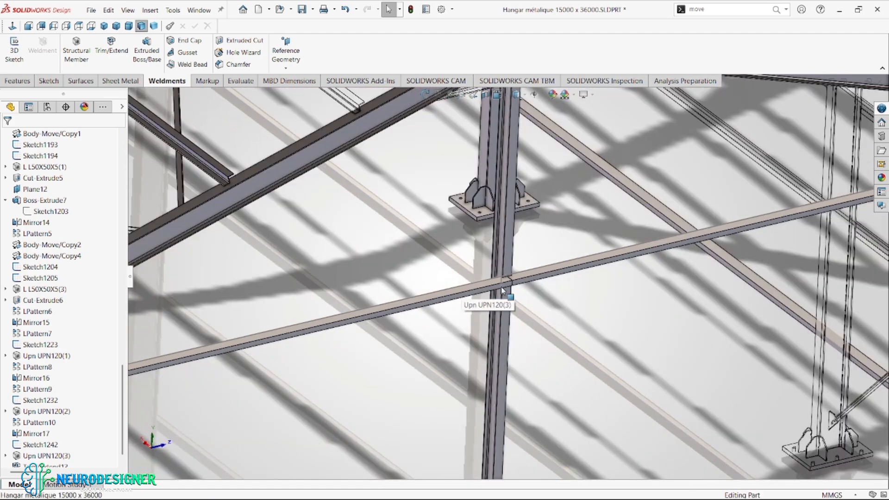
scroll(522, 287, "up", 4)
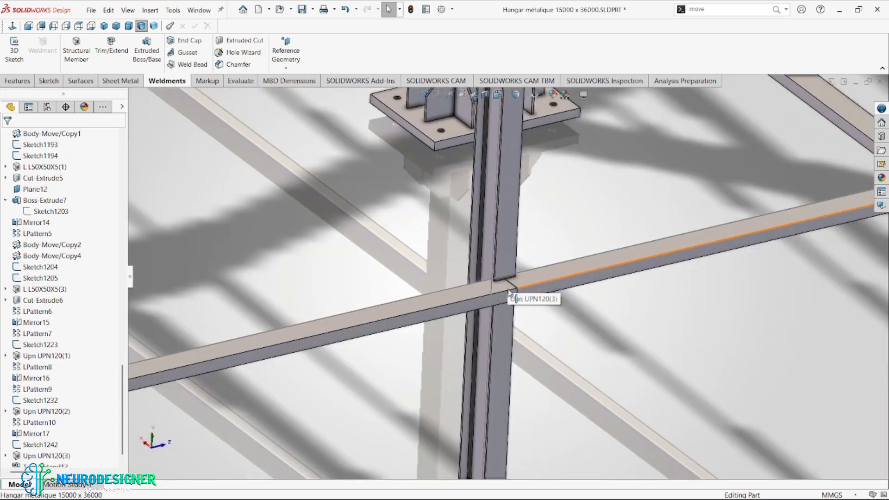
scroll(516, 292, "down", 3)
scroll(515, 296, "down", 2)
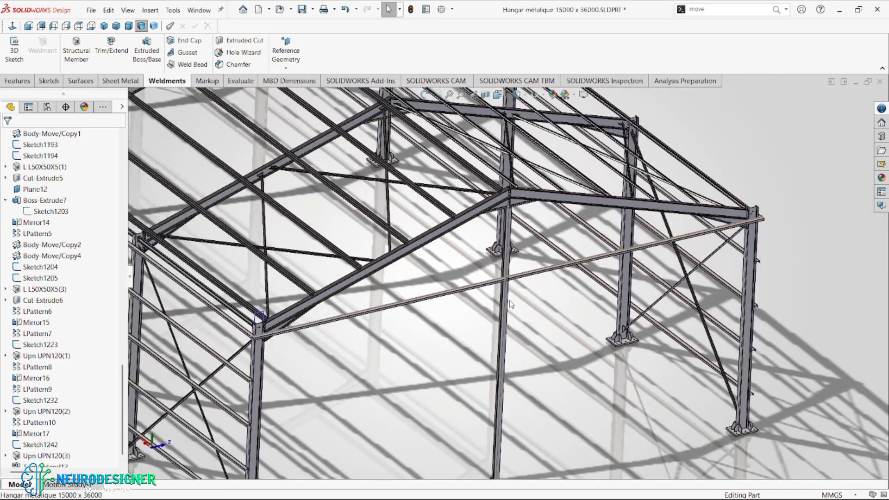
Examine how the gable rail sits across the columns of the whole hangar frame
scroll(511, 304, "down", 8)
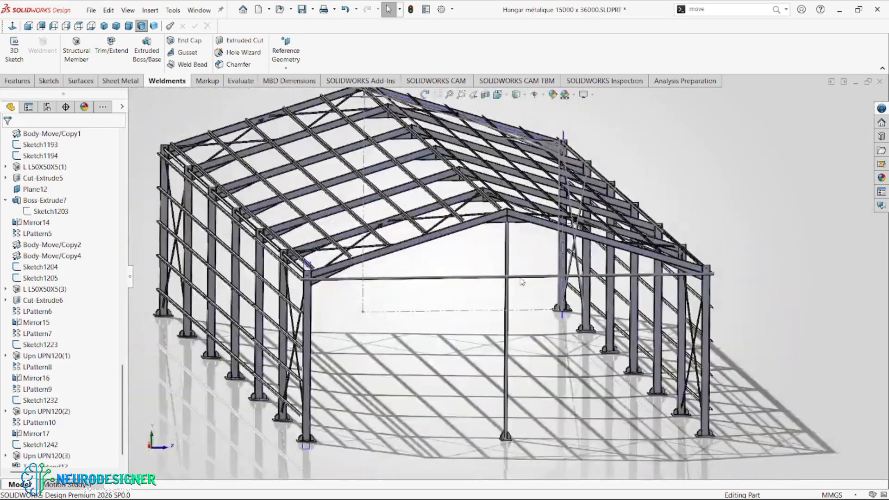
scroll(522, 282, "up", 3)
scroll(506, 283, "down", 5)
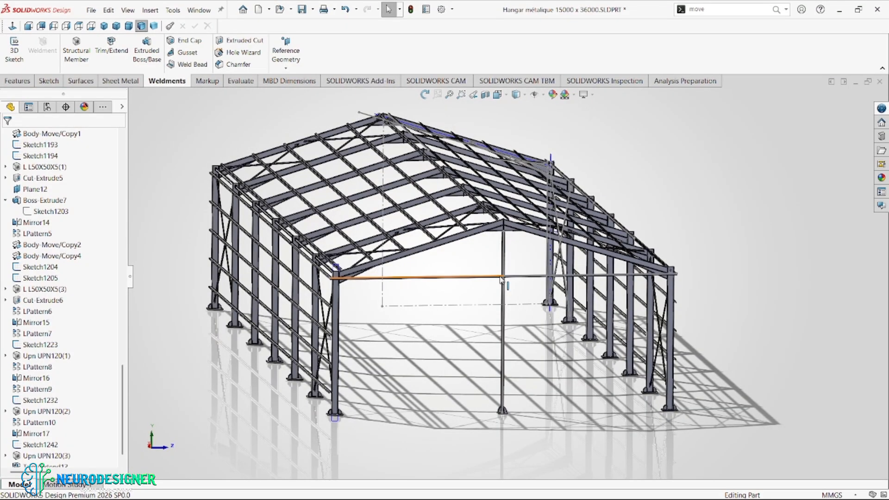
scroll(506, 277, "up", 4)
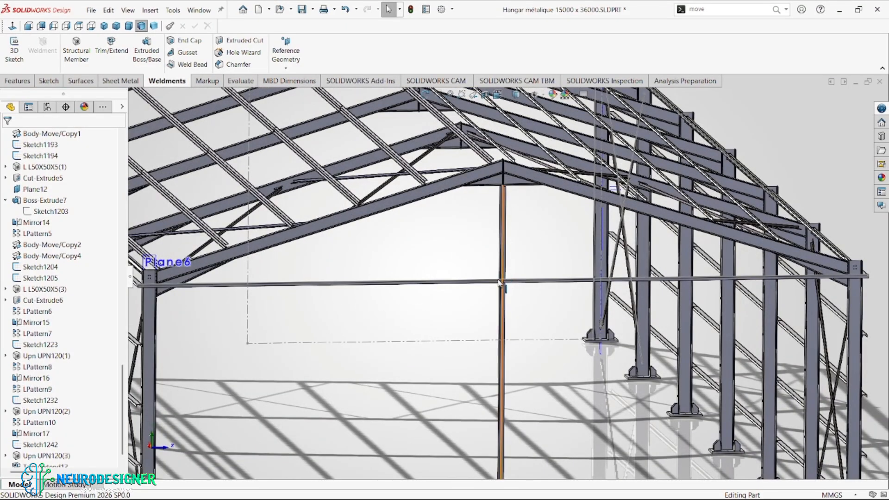
scroll(500, 283, "down", 2)
middle_click_drag(501, 285, 575, 333)
scroll(582, 334, "down", 1)
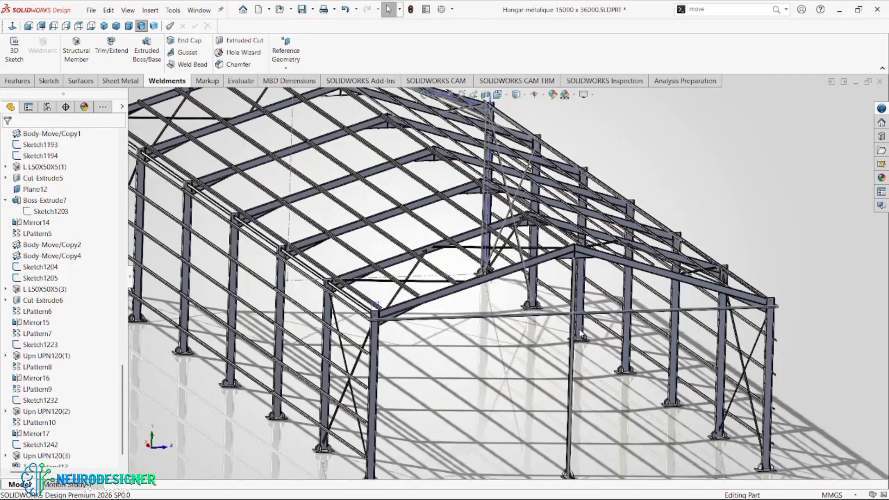
scroll(580, 333, "down", 2)
scroll(470, 329, "up", 4)
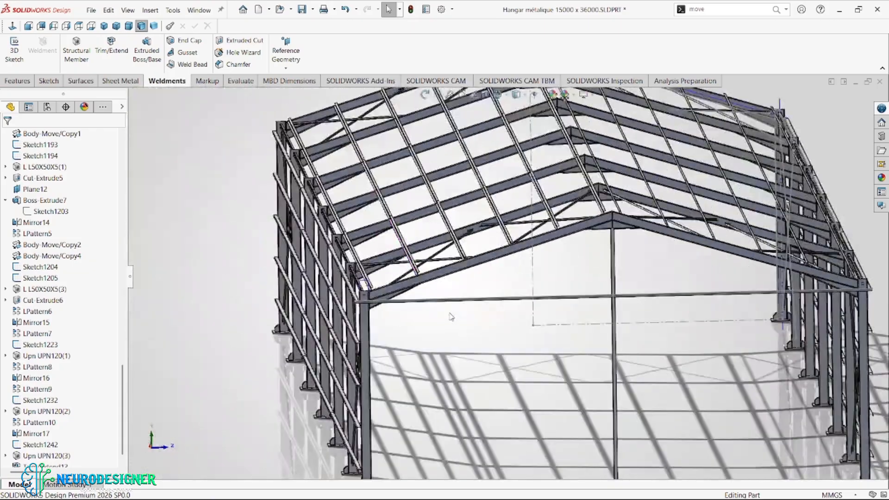
scroll(470, 313, "up", 1)
scroll(463, 309, "down", 4)
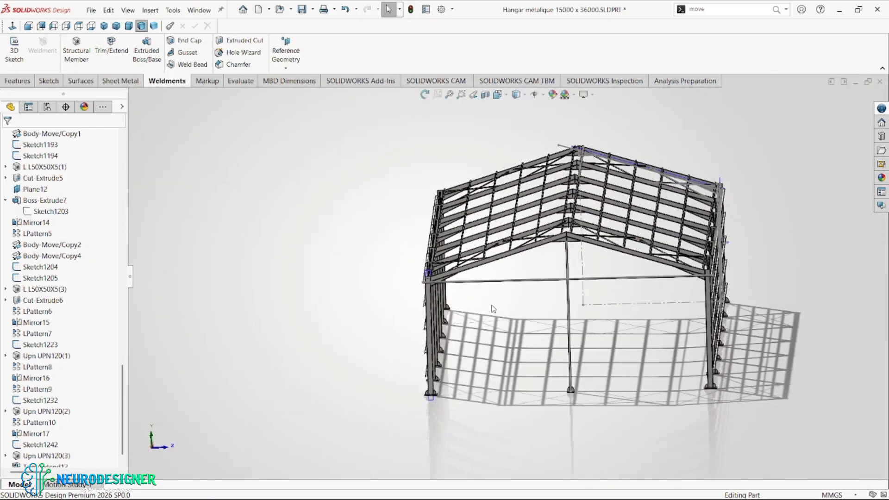
Start a linear pattern and set a vertical edge of the middle gable column as its first direction
left_click(18, 82)
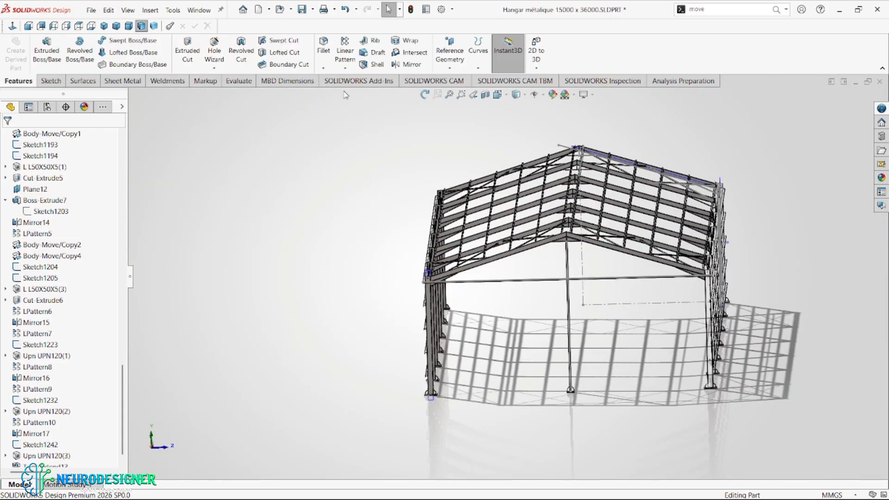
left_click(345, 68)
left_click(364, 131)
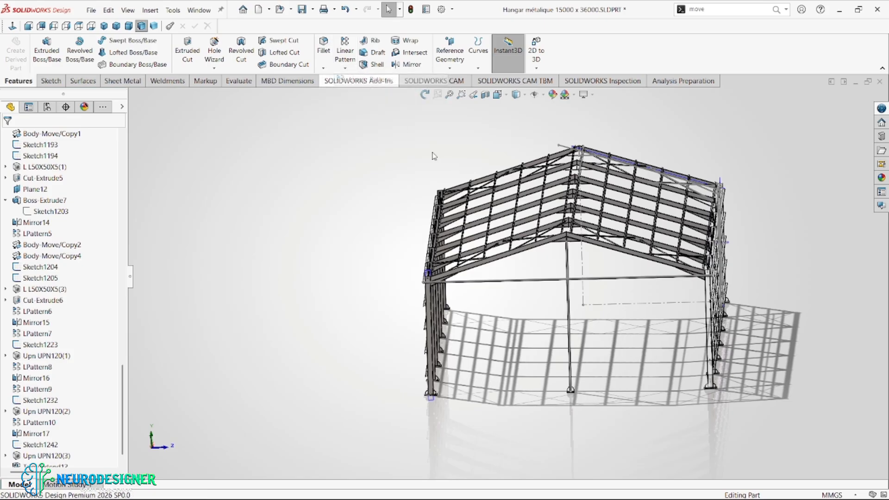
scroll(524, 290, "down", 2)
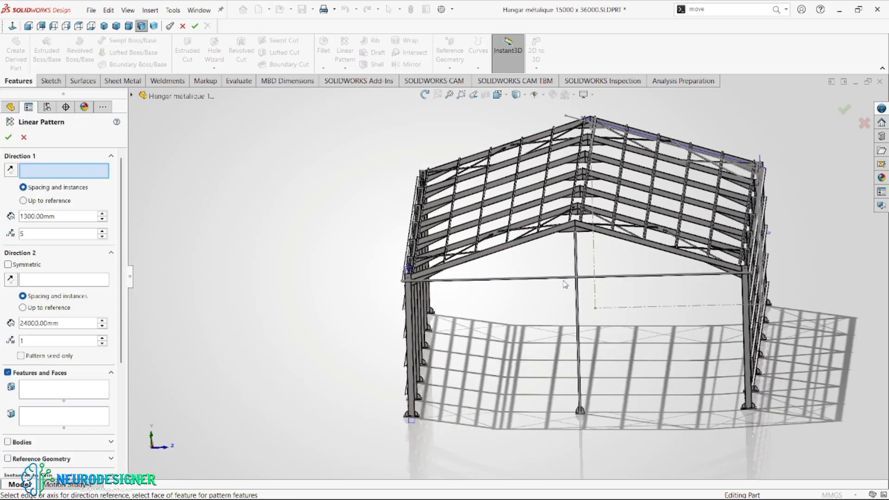
scroll(564, 283, "down", 4)
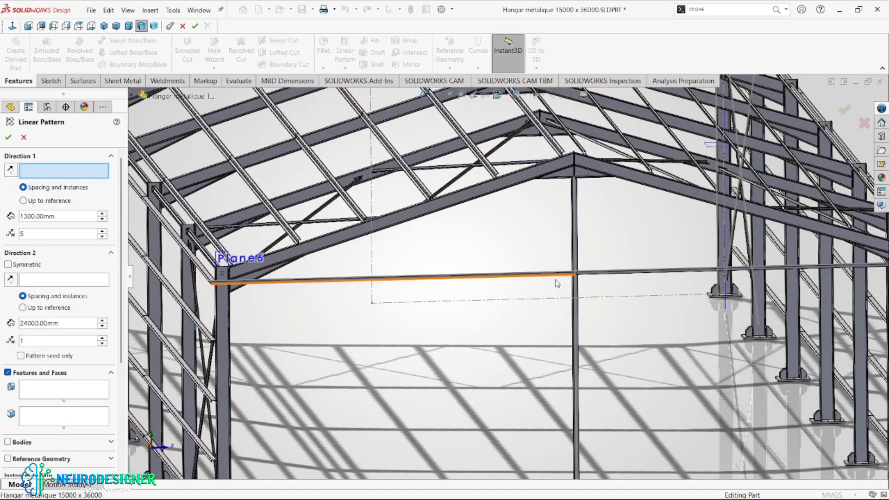
left_click(573, 295)
Pattern the two trimmed gable rail bodies down the column with 1300 mm spacing and 5 instances
left_click(34, 444)
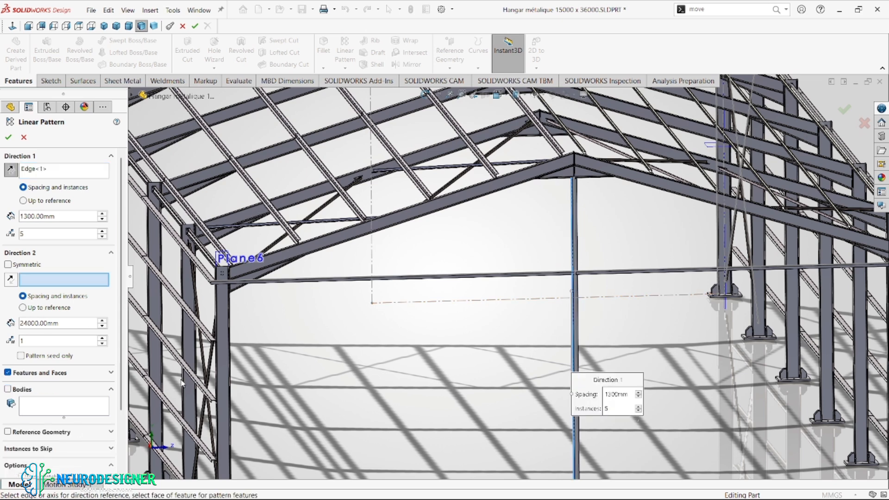
left_click(8, 390)
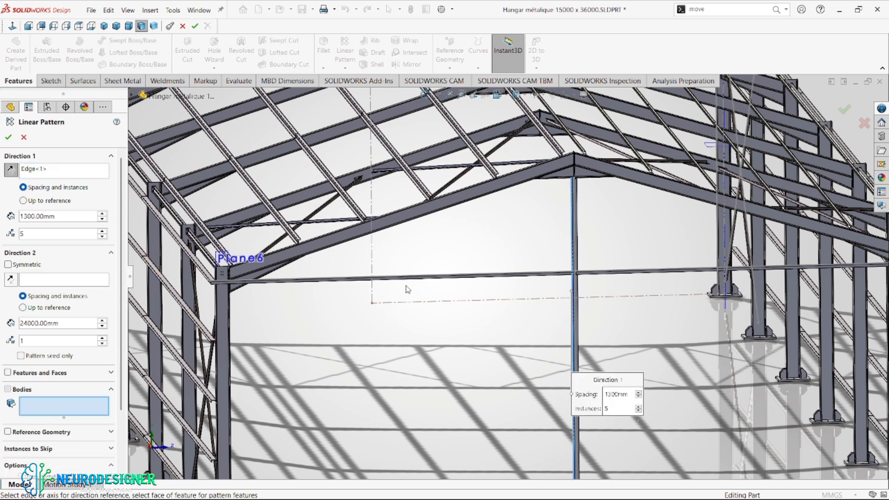
left_click(480, 276)
left_click(621, 274)
key("f")
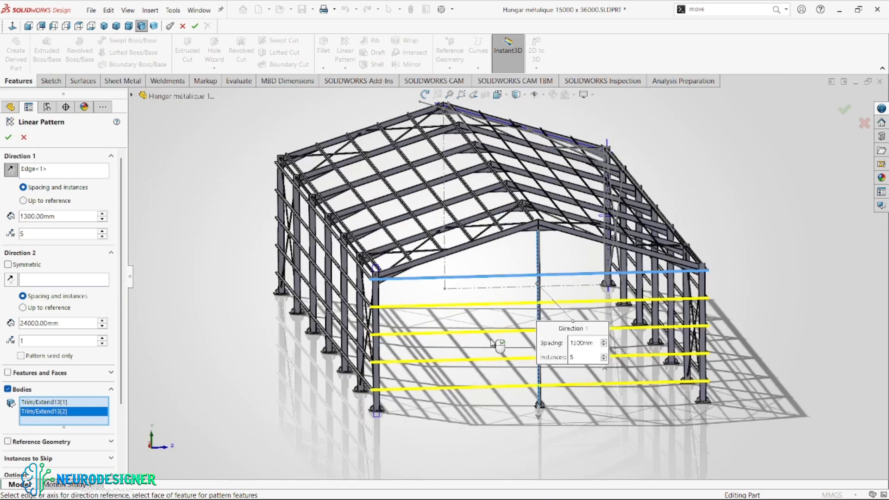
middle_click_drag(517, 358, 492, 358)
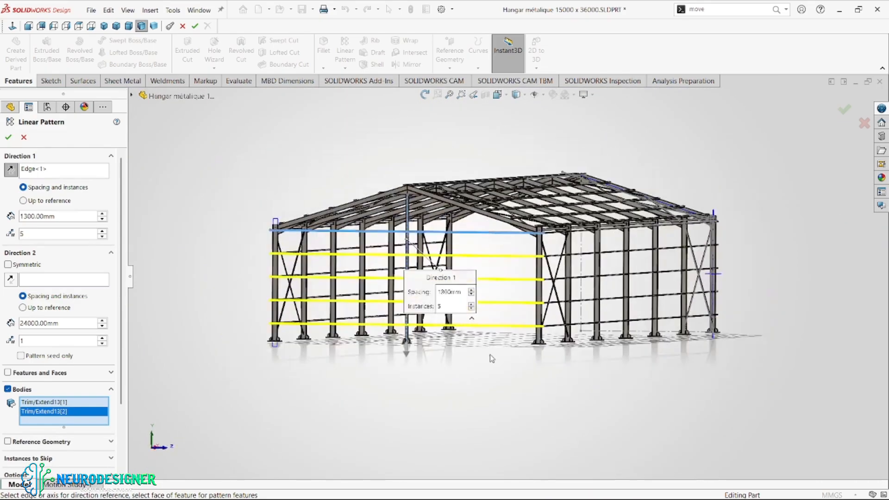
left_click(7, 137)
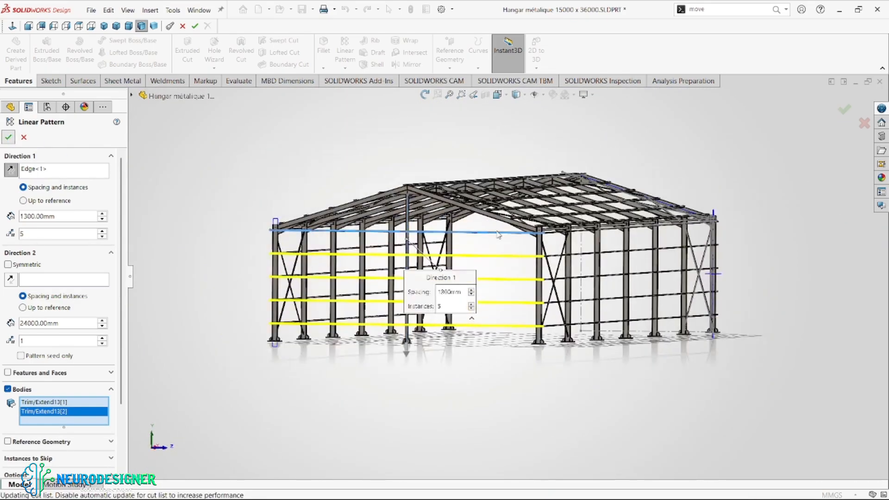
Examine the patterned gable rails at the middle column up close, and look over the hangar's opposite, open gable end
scroll(505, 251, "down", 10)
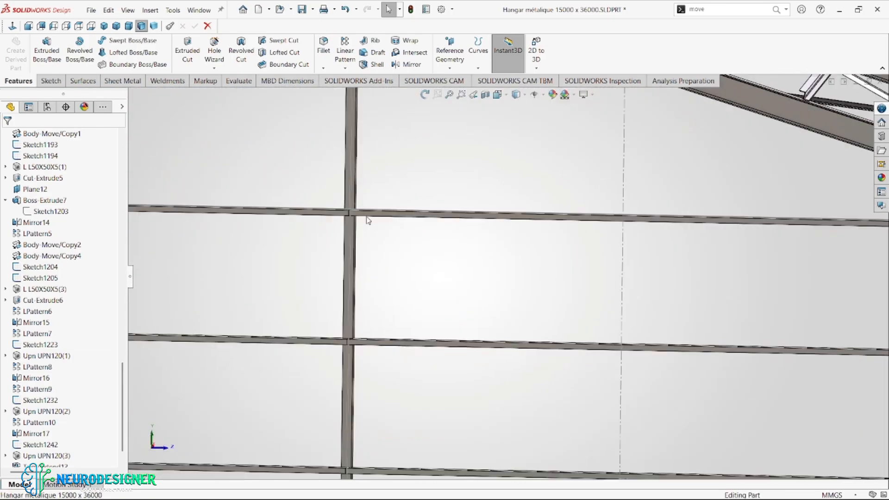
scroll(366, 221, "down", 3)
middle_click_drag(363, 225, 337, 258)
scroll(337, 258, "up", 7)
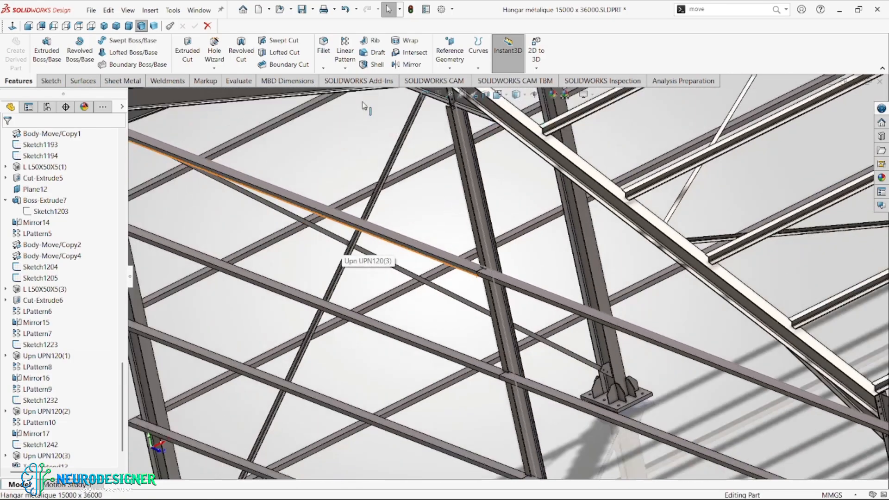
left_click(129, 26)
scroll(672, 320, "down", 8)
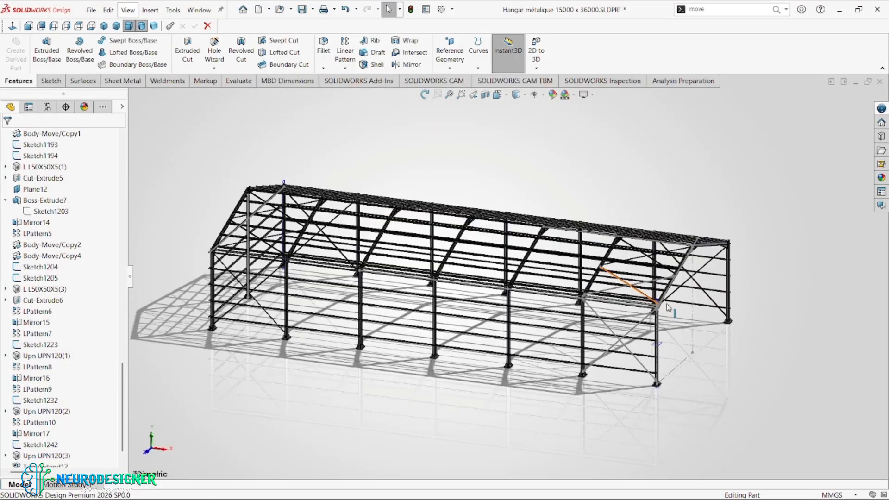
scroll(671, 320, "up", 10)
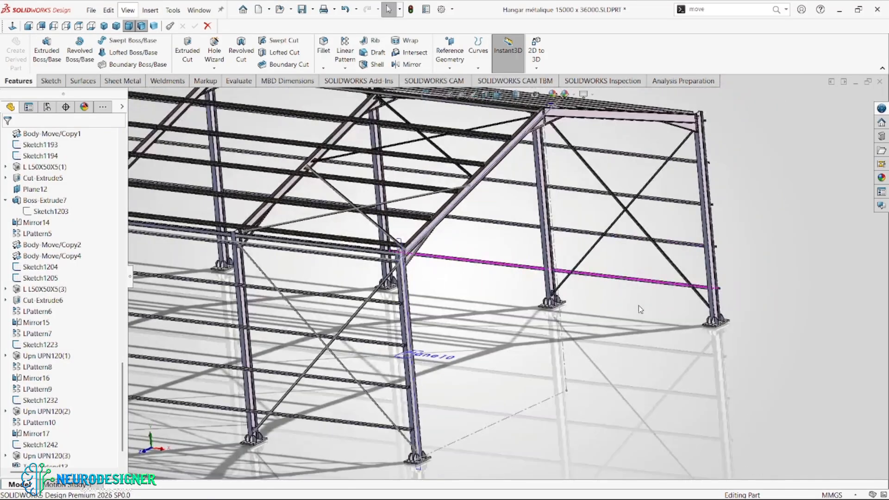
middle_click_drag(535, 251, 491, 250)
scroll(325, 232, "down", 10)
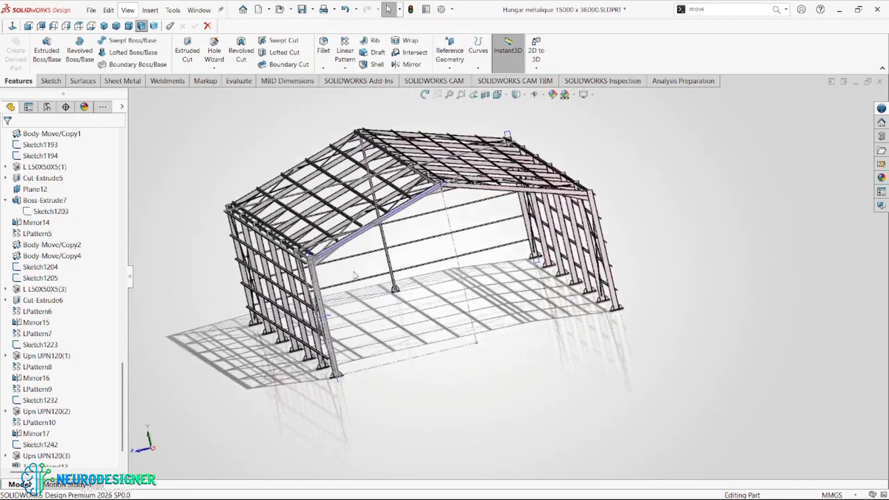
Start a sketch on the end face of the uppermost UPN120 side rail beside the open gable's corner column
scroll(319, 260, "down", 6)
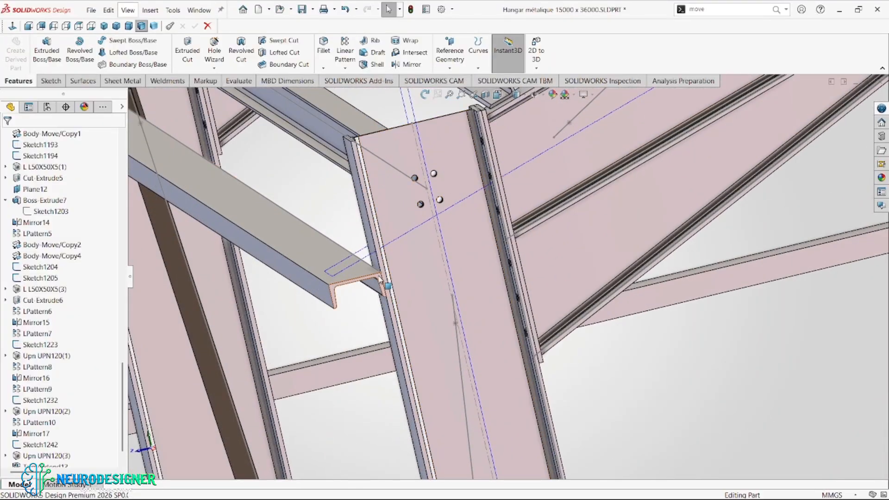
left_click(380, 277)
left_click(423, 248)
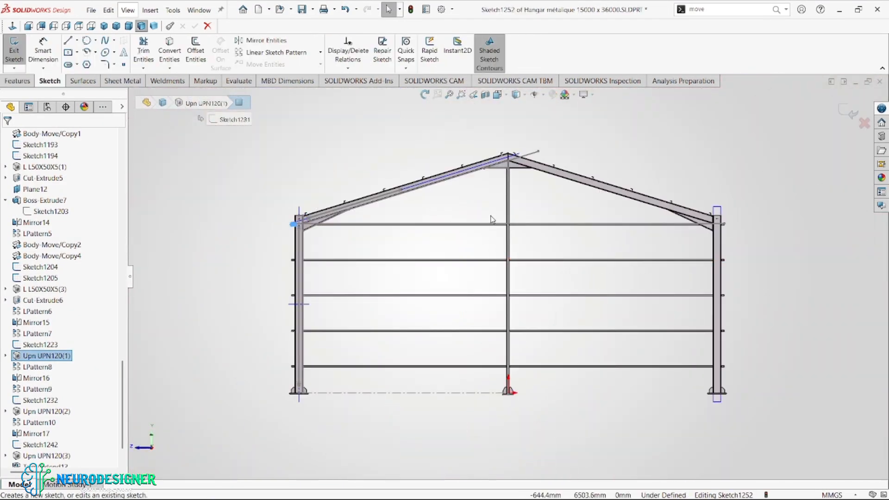
scroll(492, 220, "down", 2)
scroll(518, 413, "up", 2)
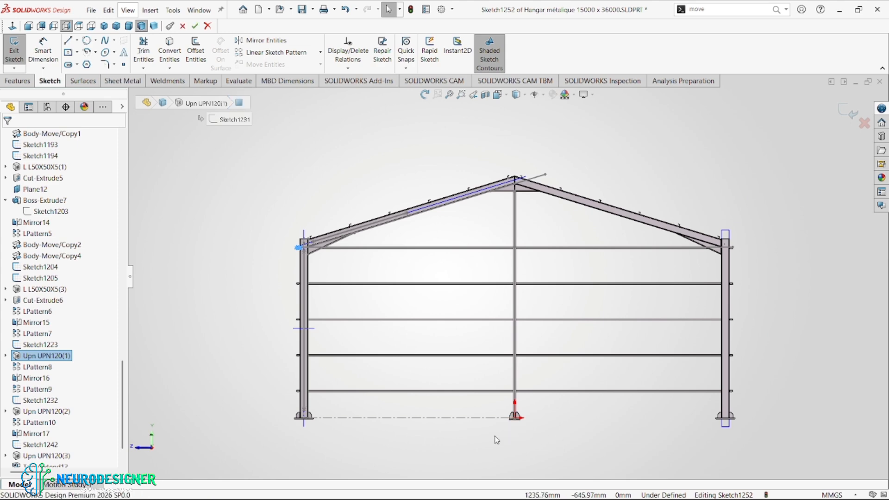
Sketch a vertical line about 6346 mm long from just below the column base level up to the top gable rail's edge
key("l")
scroll(463, 428, "down", 2)
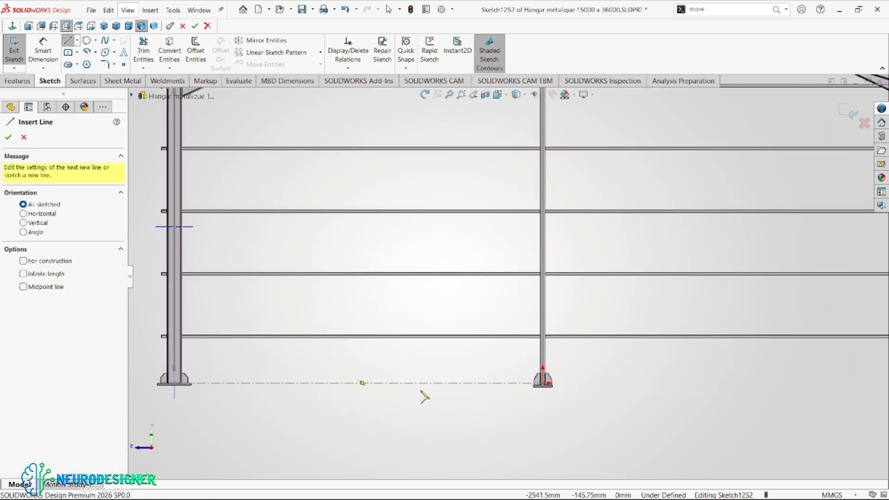
left_click(420, 383)
scroll(487, 255, "up", 2)
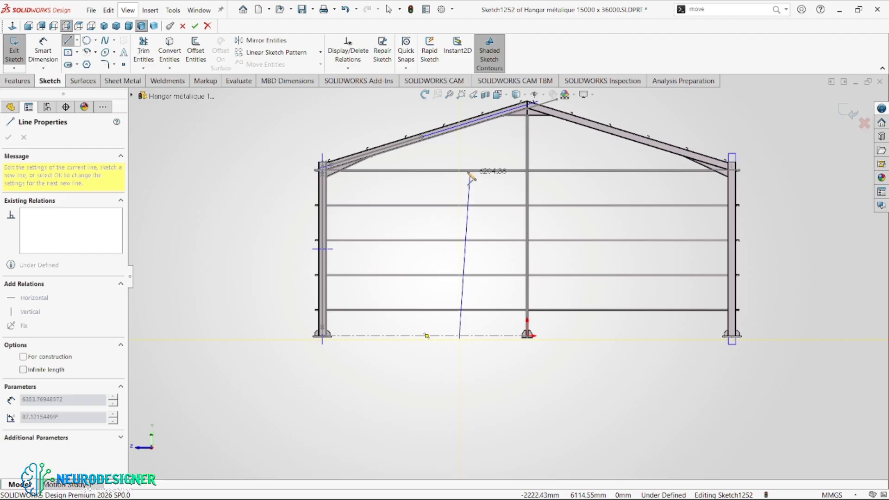
scroll(471, 177, "down", 3)
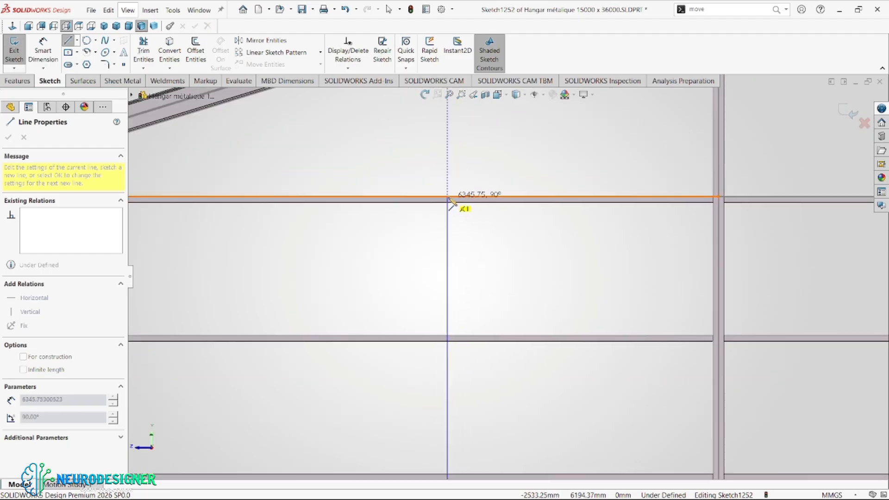
left_click(448, 198)
scroll(468, 283, "up", 3)
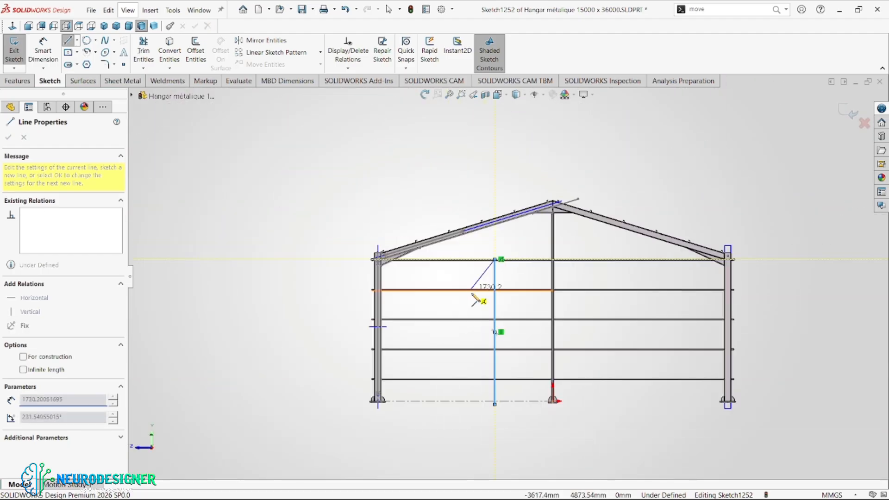
key("Escape")
Make the vertical line's lower endpoint coincident with the bottom edge of the middle column's base plate
scroll(504, 379, "down", 2)
scroll(500, 368, "down", 3)
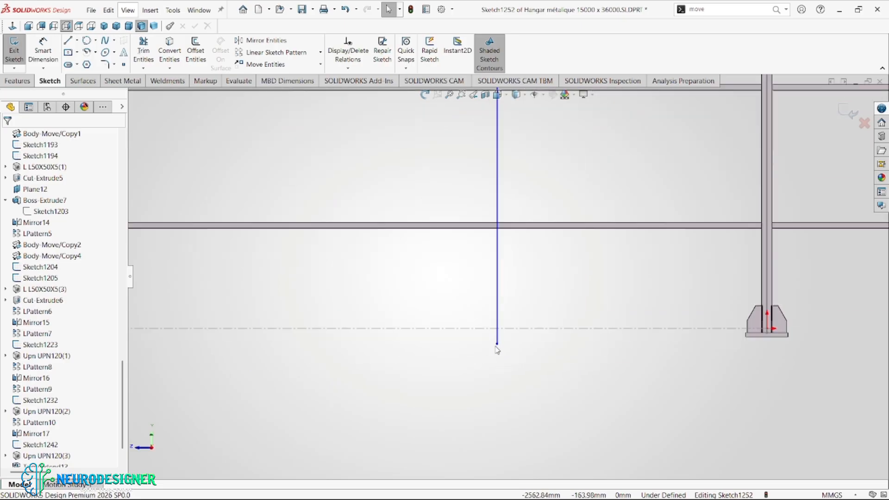
left_click(497, 344)
scroll(560, 345, "up", 3)
scroll(574, 324, "down", 4)
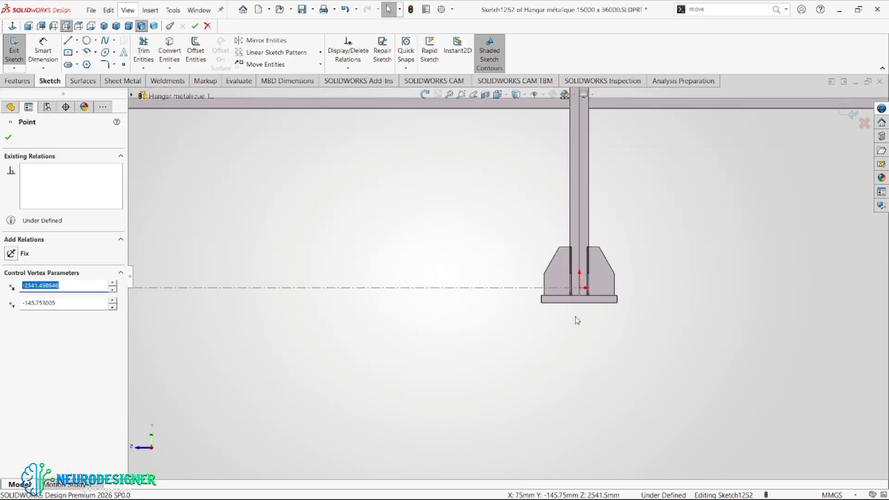
left_click(577, 301, "ctrl")
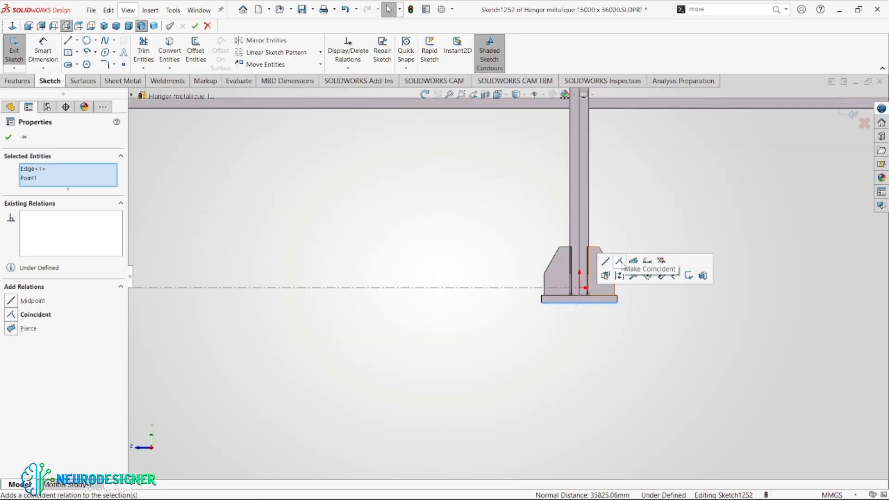
left_click(620, 261)
scroll(452, 318, "up", 5)
scroll(532, 218, "down", 2)
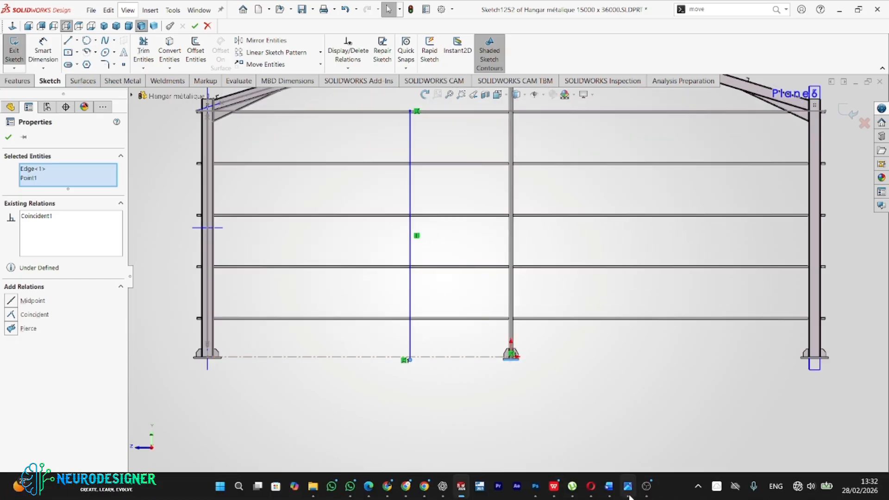
Switch to the drawing 1.pdf in WPS, check the gable post's offset from the middle column, and return to the SOLIDWORKS sketch
left_click(553, 486)
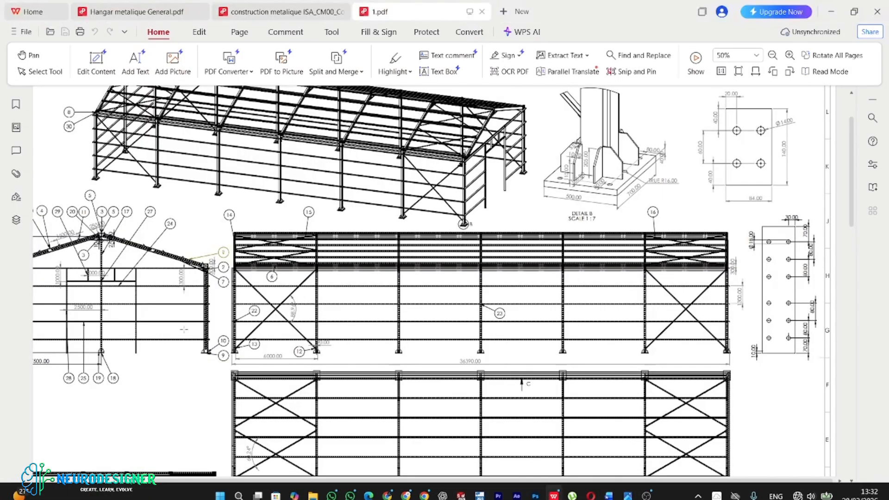
scroll(446, 346, "down", 3)
scroll(209, 255, "down", 2, "ctrl")
scroll(209, 255, "up", 5, "ctrl")
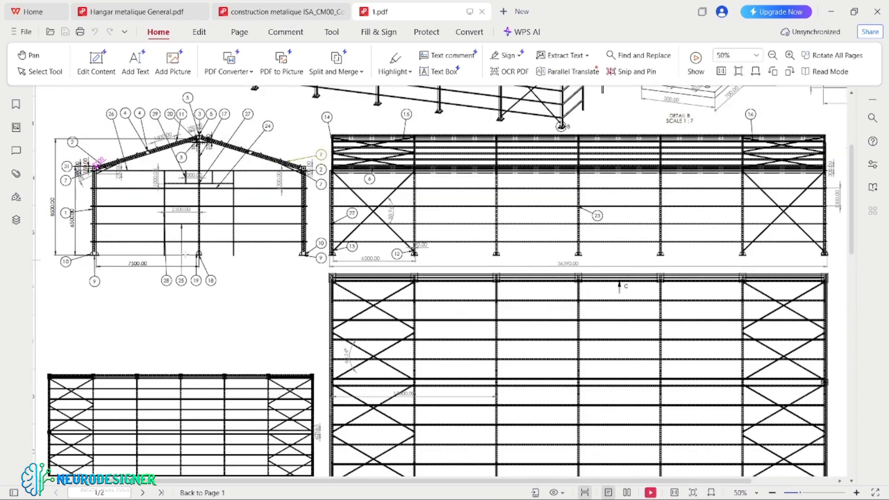
scroll(249, 215, "up", 2)
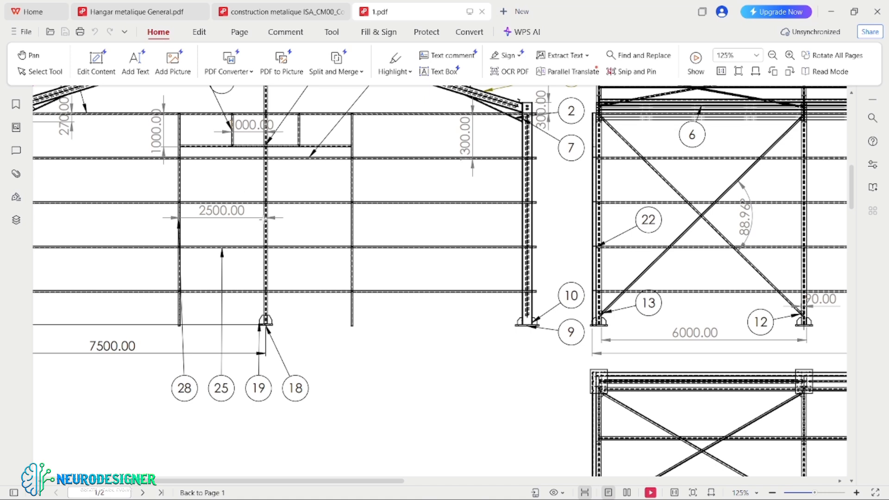
left_click(825, 11)
Dimension the vertical line at 2500 mm from the middle gable column's centreline
scroll(446, 248, "up", 3)
scroll(514, 301, "down", 2)
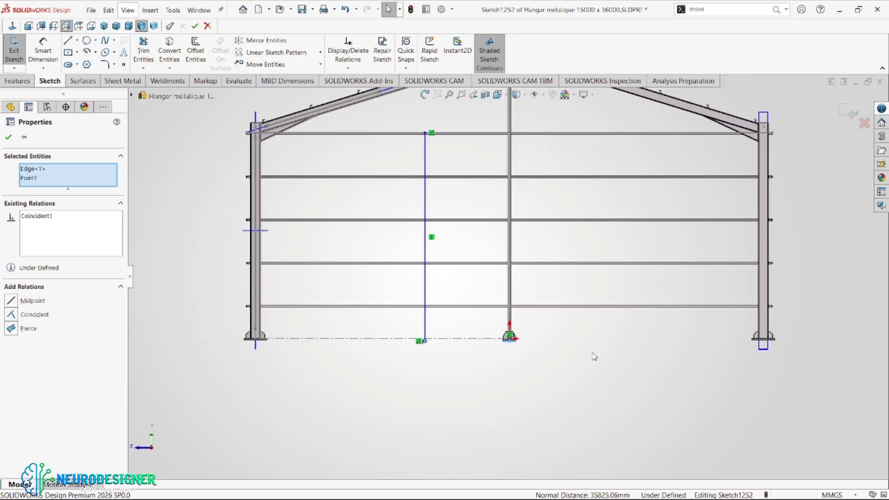
right_click_drag(591, 357, 571, 298)
left_click(425, 282)
scroll(509, 294, "down", 4)
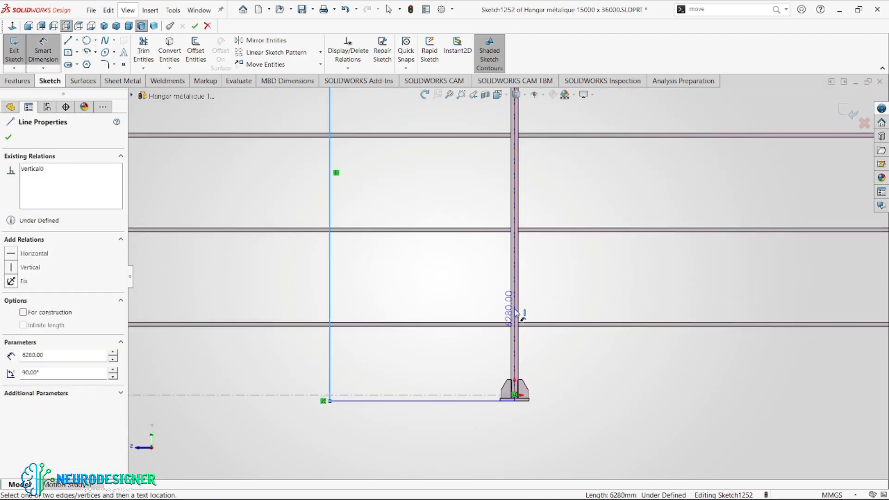
left_click(515, 310)
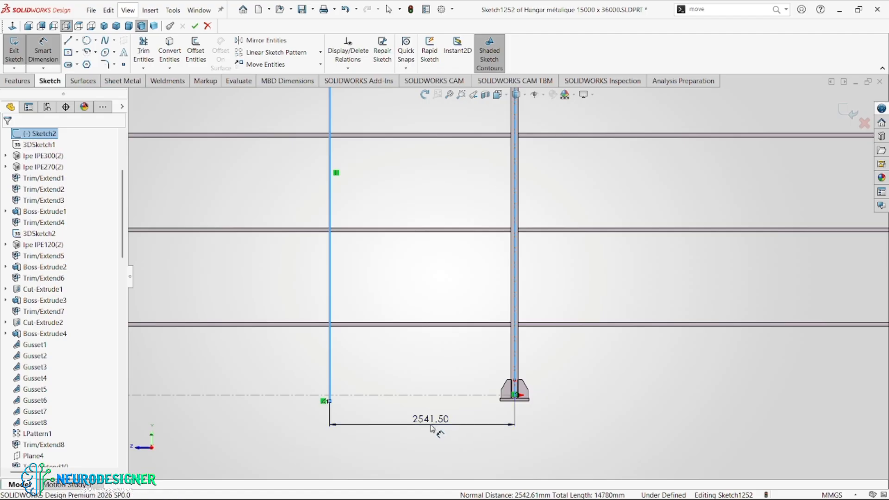
left_click(430, 428)
type("2500")
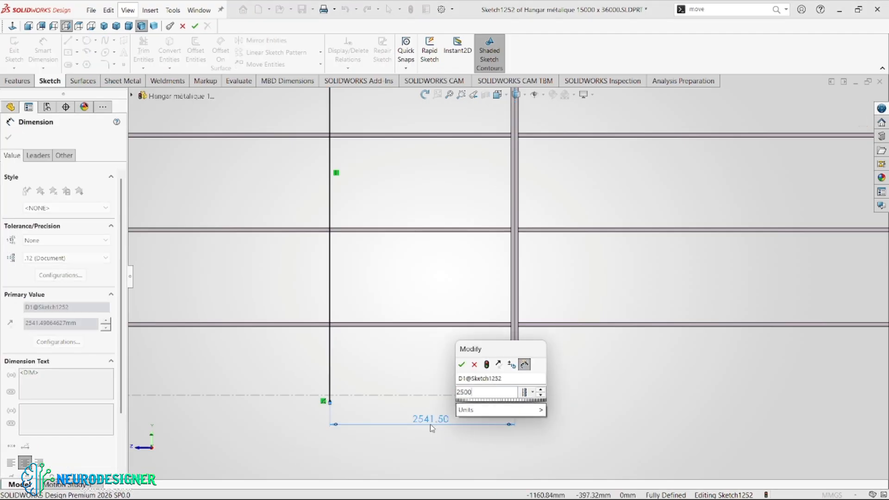
key("Return")
scroll(445, 424, "up", 10)
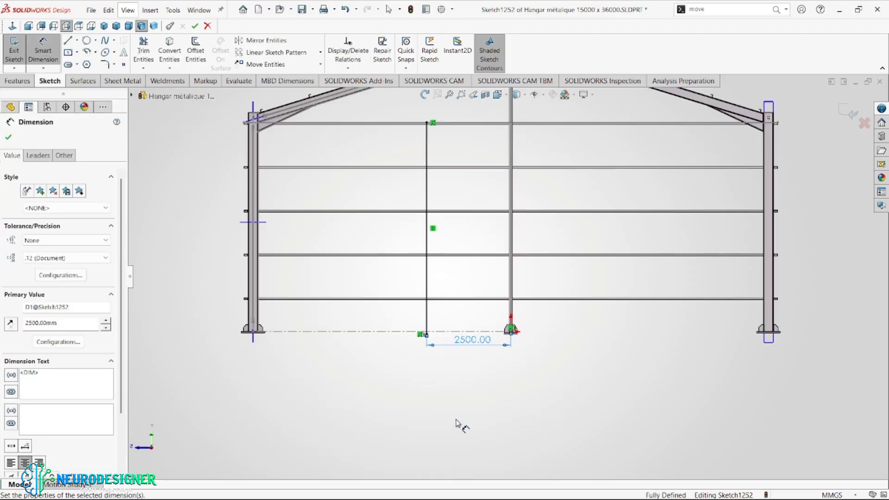
scroll(448, 252, "down", 3)
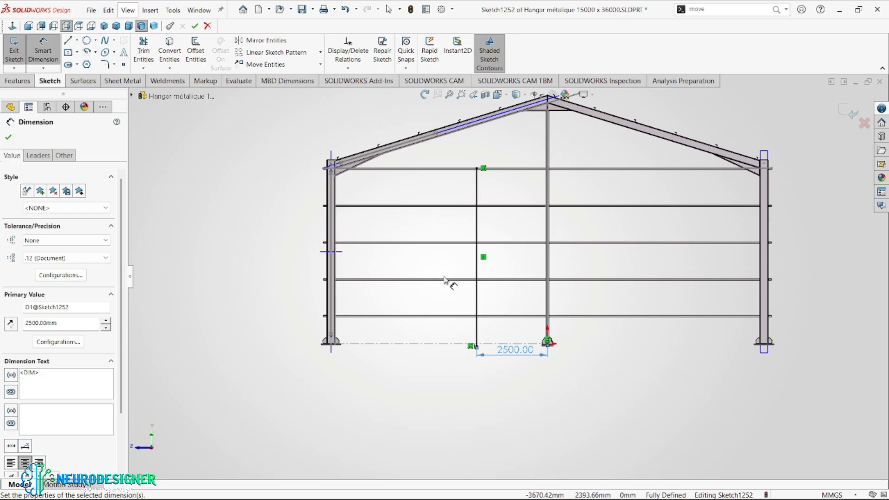
scroll(574, 186, "down", 2)
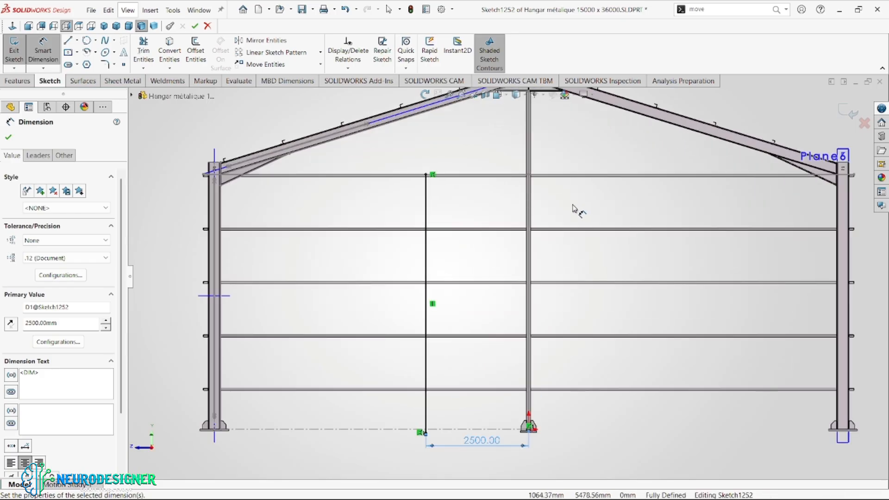
Mirror the vertical post line about the middle gable column's centreline
scroll(546, 292, "down", 2)
key("Escape")
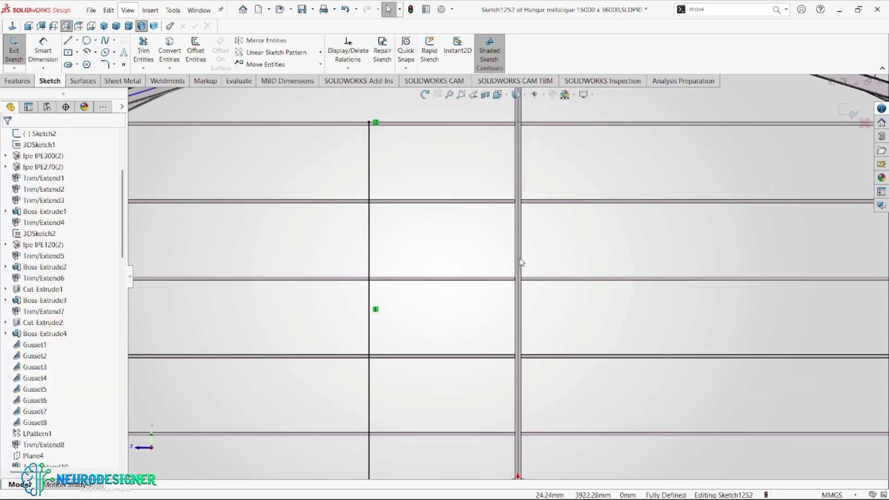
left_click(519, 261)
scroll(536, 246, "down", 2)
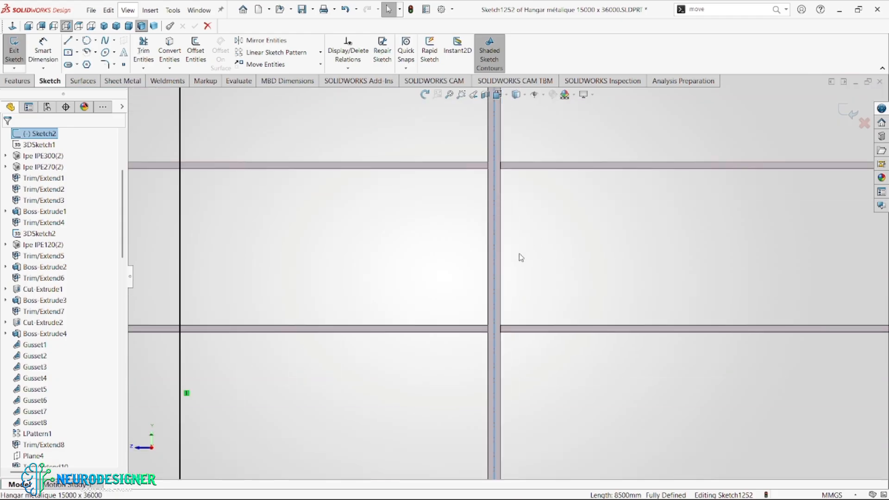
key("Escape")
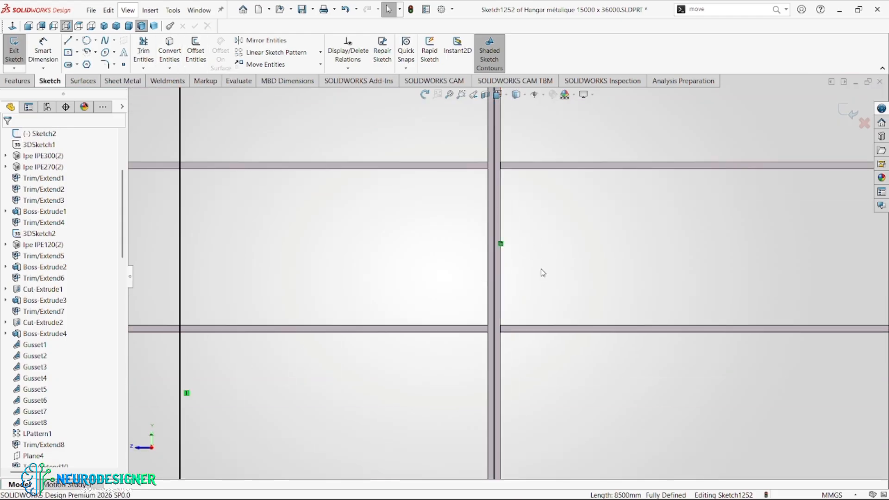
left_click(493, 278)
key("Escape")
scroll(512, 289, "up", 3)
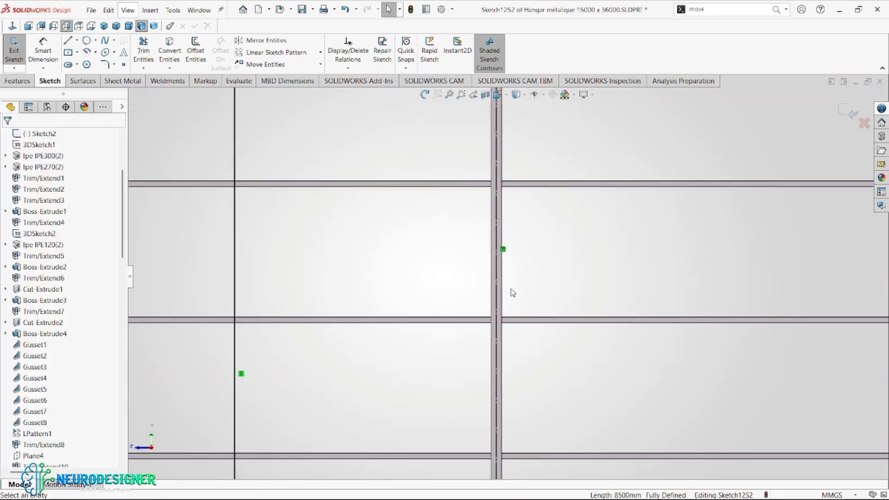
left_click_drag(355, 253, 607, 342)
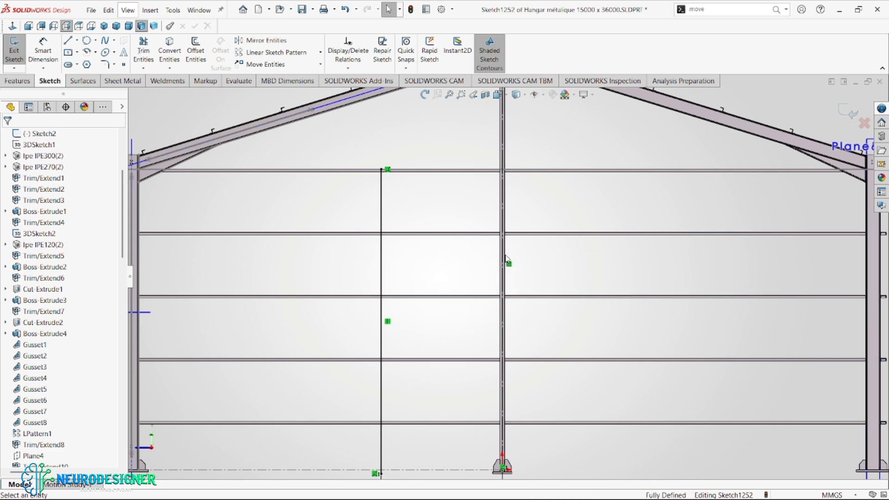
left_click_drag(578, 128, 327, 479)
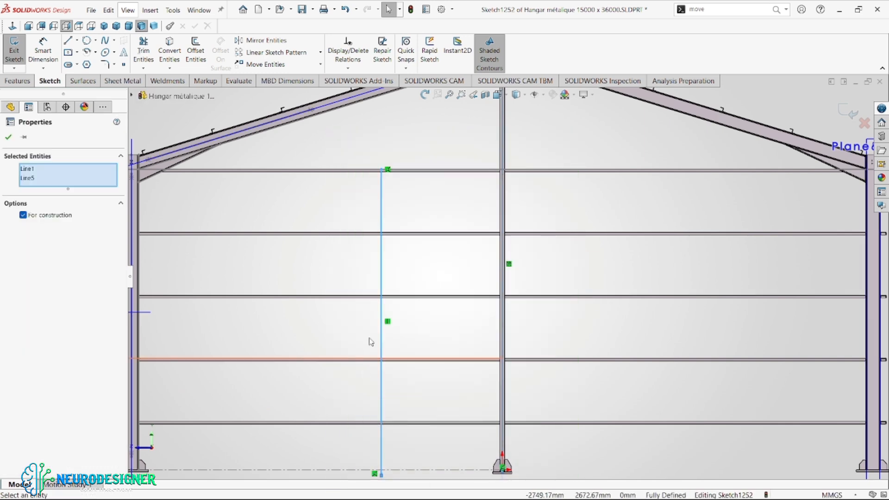
left_click(274, 40)
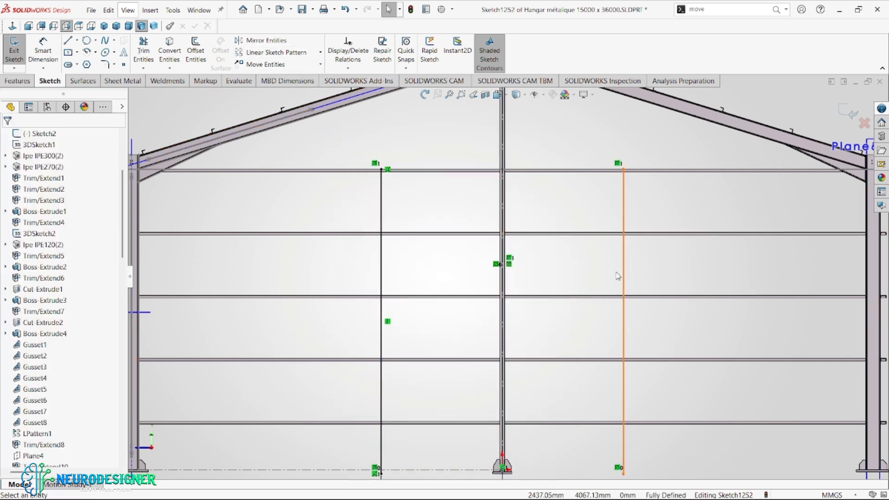
Sketch a horizontal line along the top gable rail's upper edge joining the upper endpoints of the two post lines
scroll(516, 179, "down", 2)
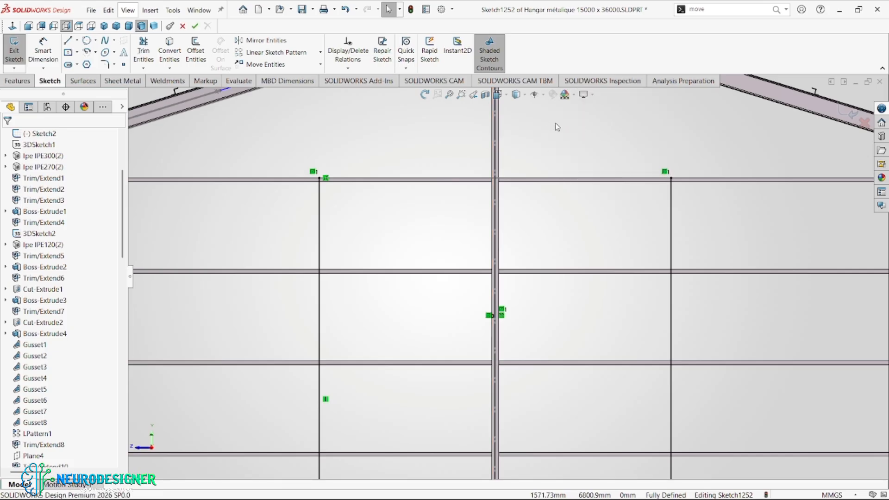
key("l")
left_click(320, 179)
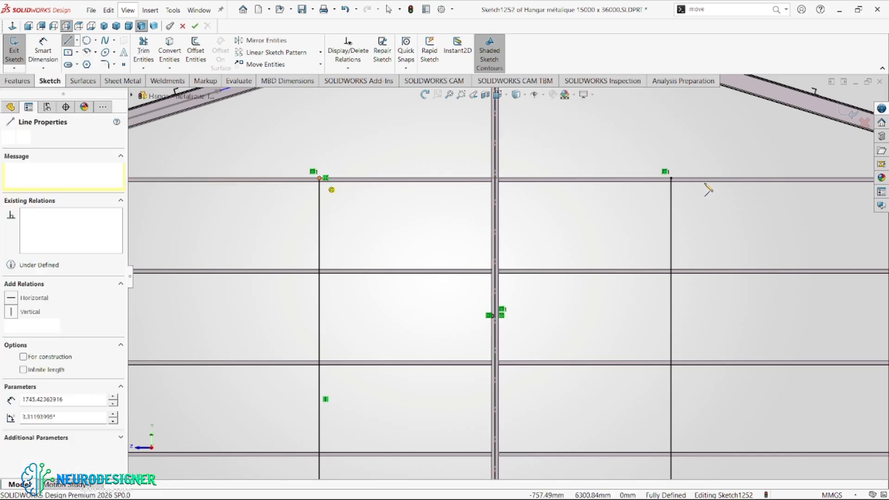
left_click(671, 179)
key("Escape")
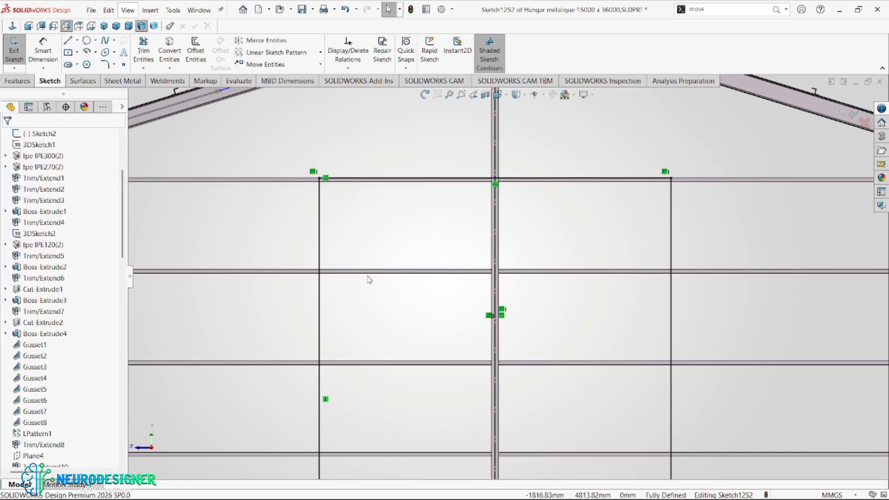
Sketch a 5420 mm horizontal line from the top rail's outer upper corner at the left hangar column to the left post line's upper endpoint
scroll(383, 279, "up", 3)
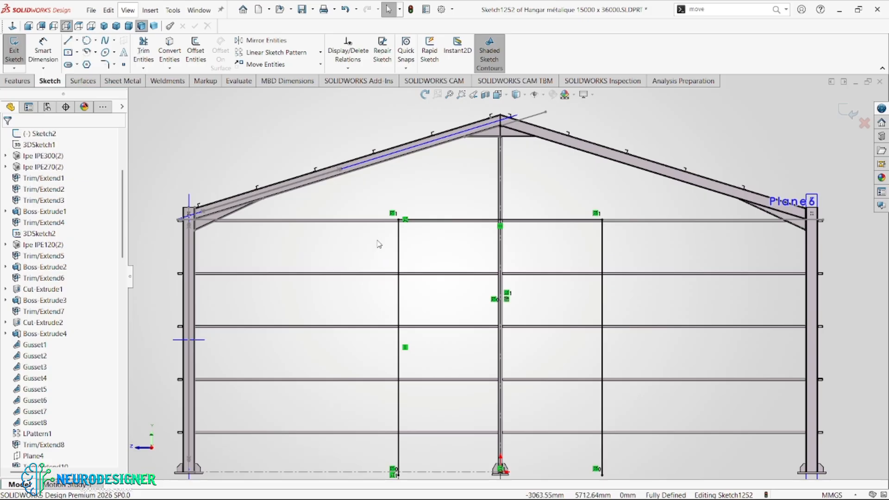
scroll(265, 226, "down", 2)
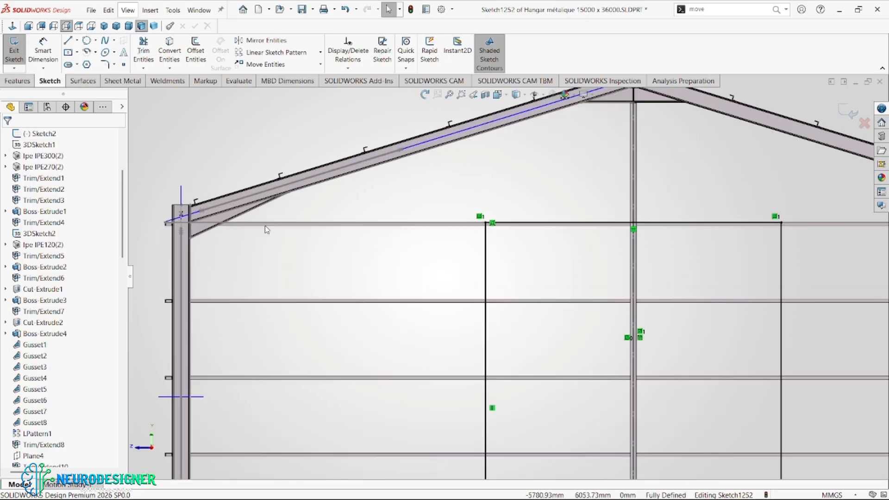
right_click_drag(429, 208, 418, 180)
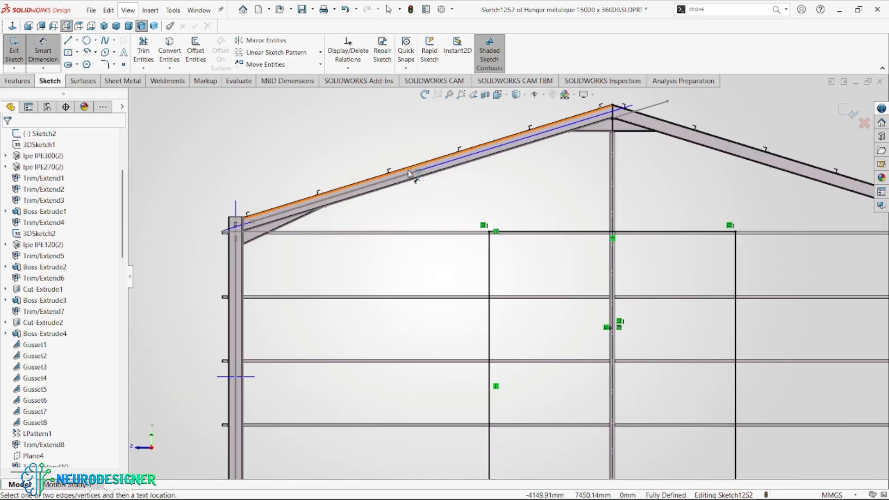
right_click_drag(456, 222, 402, 222)
scroll(267, 246, "down", 3)
scroll(267, 245, "down", 6)
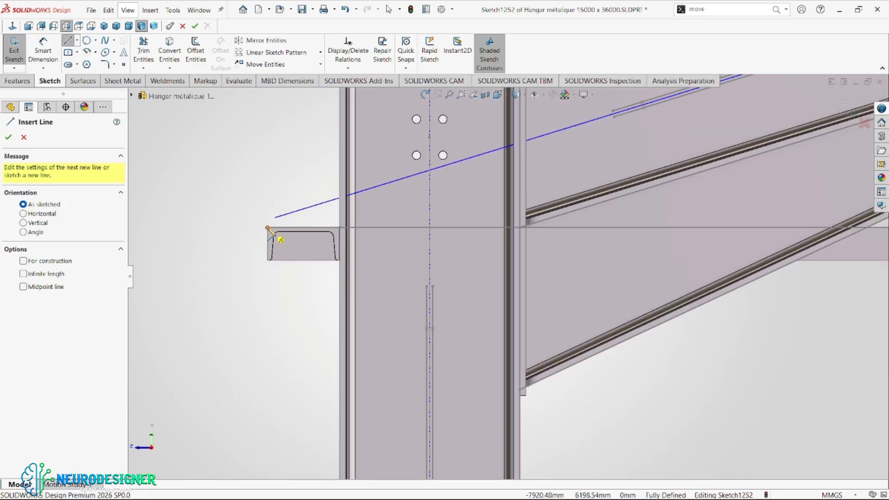
left_click(268, 228)
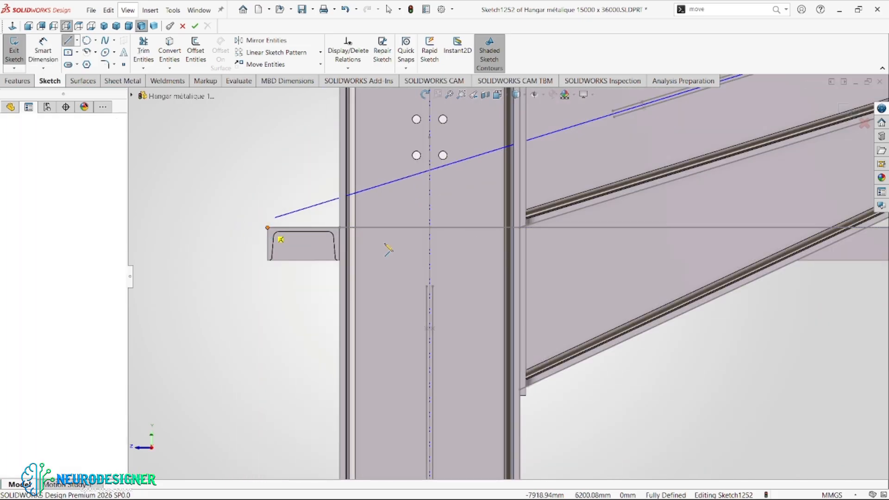
scroll(671, 286, "up", 6)
scroll(640, 276, "down", 8)
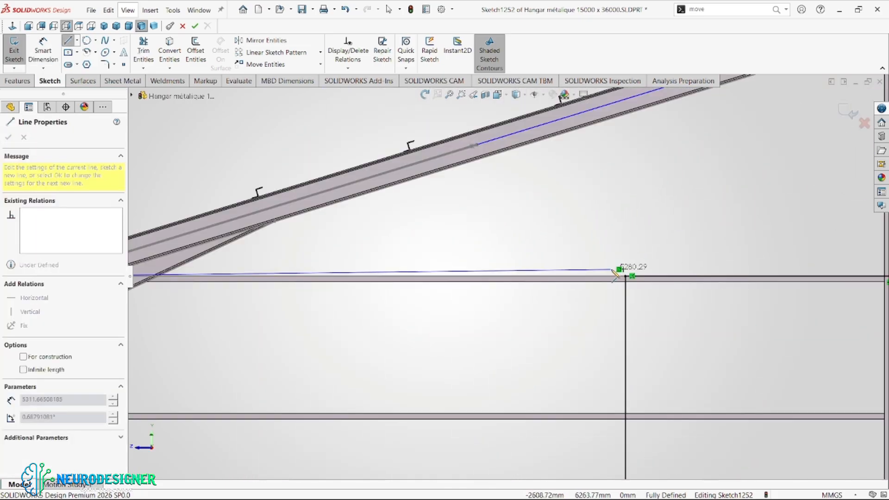
left_click(636, 292)
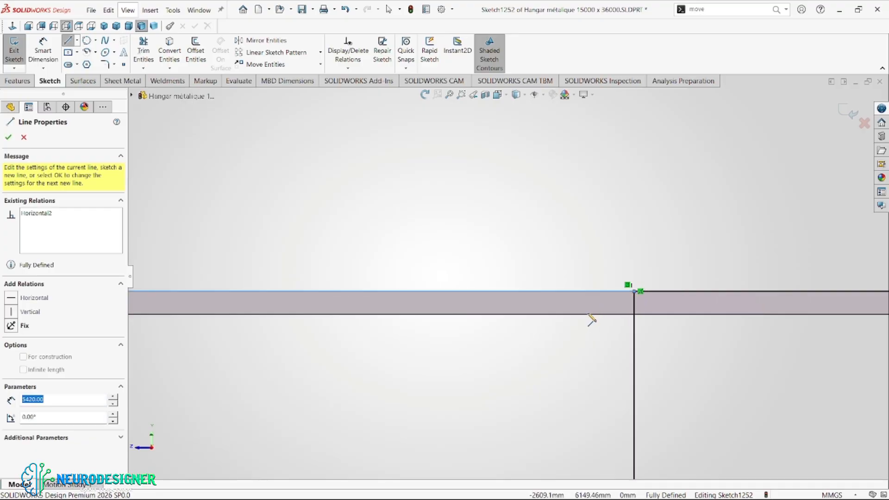
Sketch a horizontal line between the two post lines, about 1179 mm below the top line
scroll(589, 321, "up", 3)
scroll(583, 329, "up", 3)
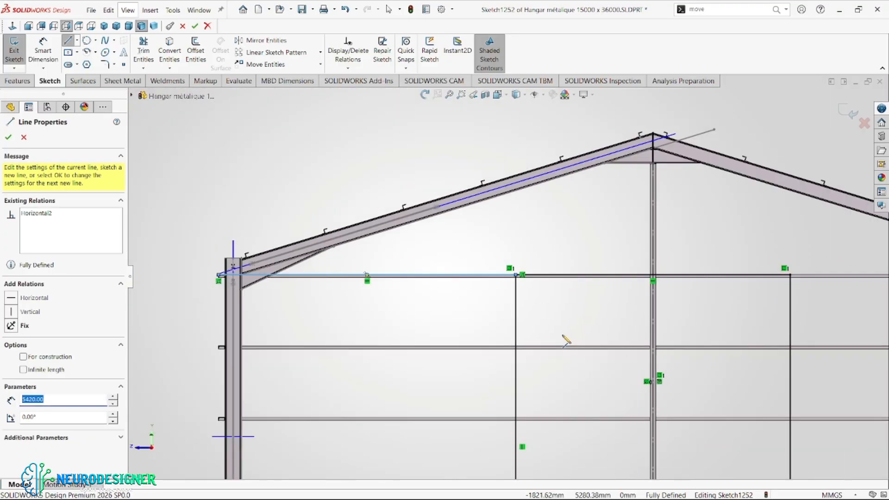
scroll(593, 334, "down", 3)
scroll(588, 315, "up", 3)
scroll(588, 316, "down", 3)
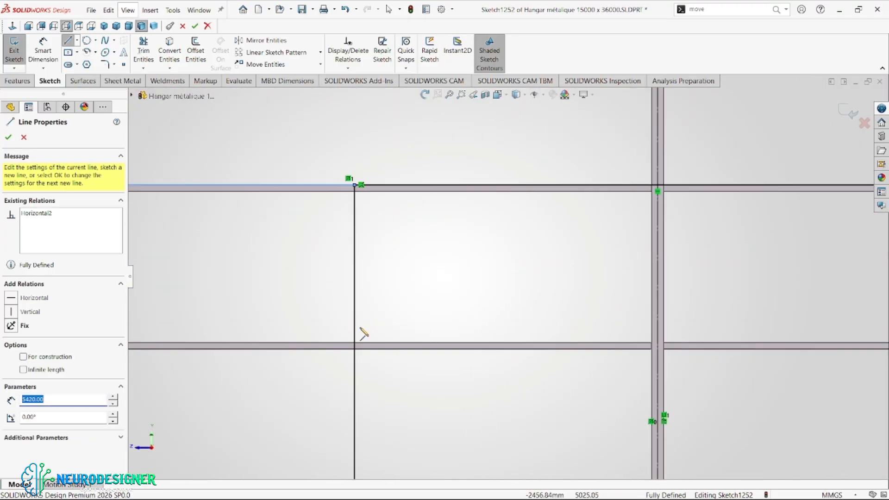
left_click(355, 329)
scroll(566, 318, "up", 5)
scroll(621, 295, "down", 3)
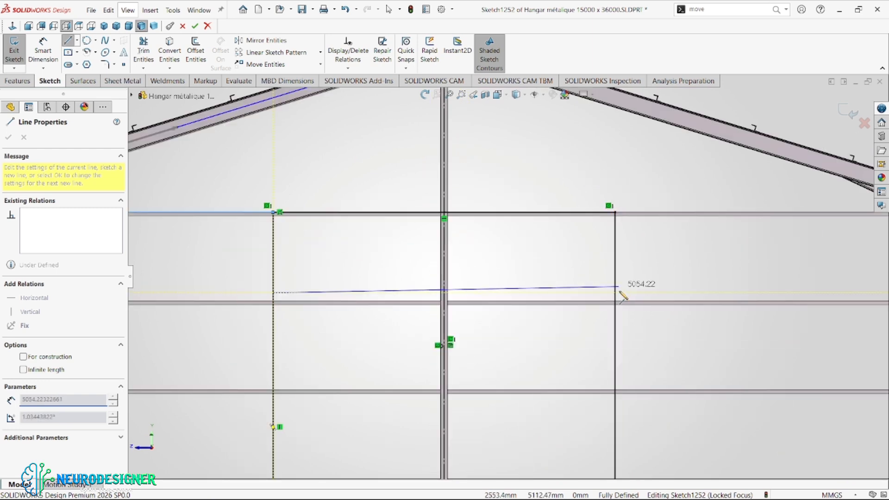
left_click(623, 299)
key("Escape")
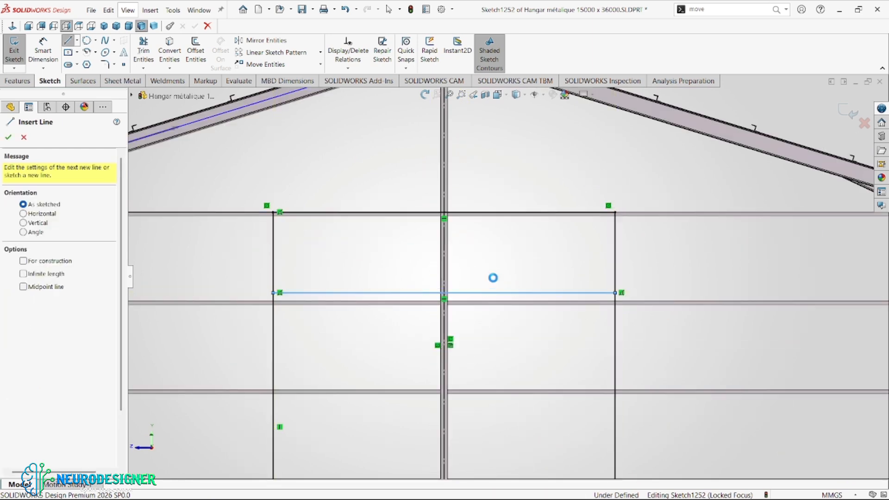
key("Escape")
Sketch a short vertical line about 1179 mm long between the two horizontal lines, left of the middle column
key("l")
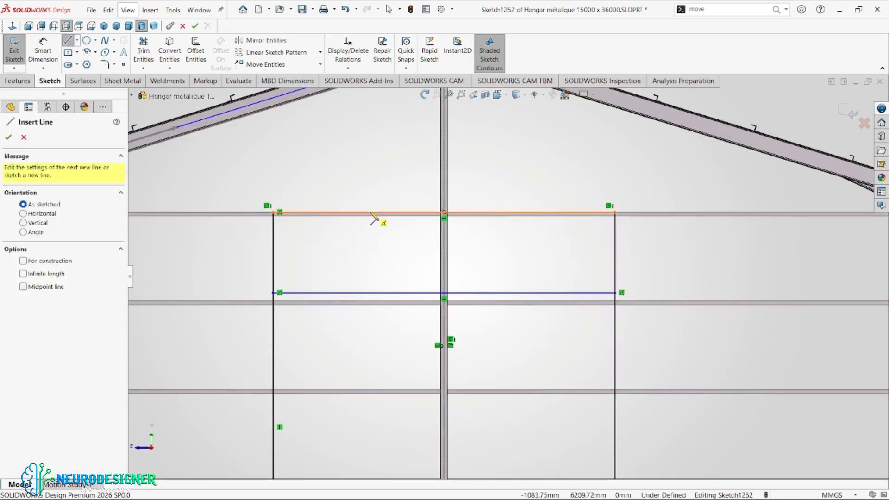
left_click(371, 212)
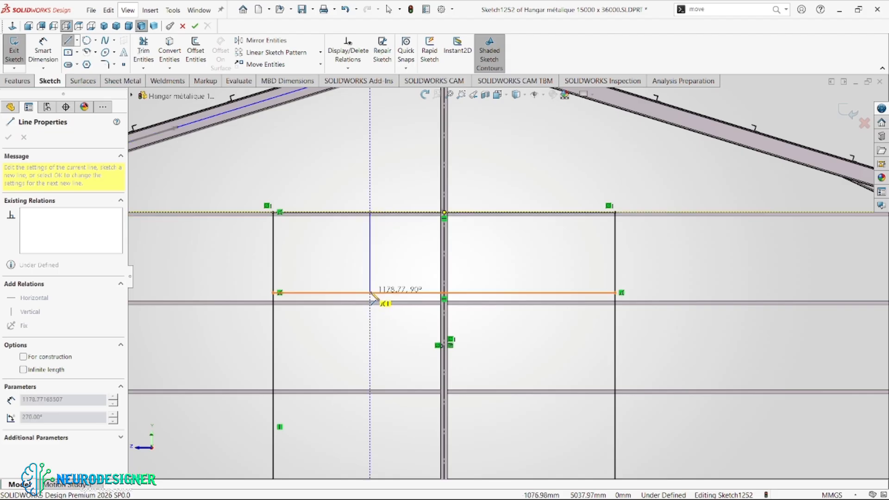
left_click(371, 294)
key("Escape")
Mirror the short vertical line about the middle column's centreline
scroll(453, 272, "down", 4)
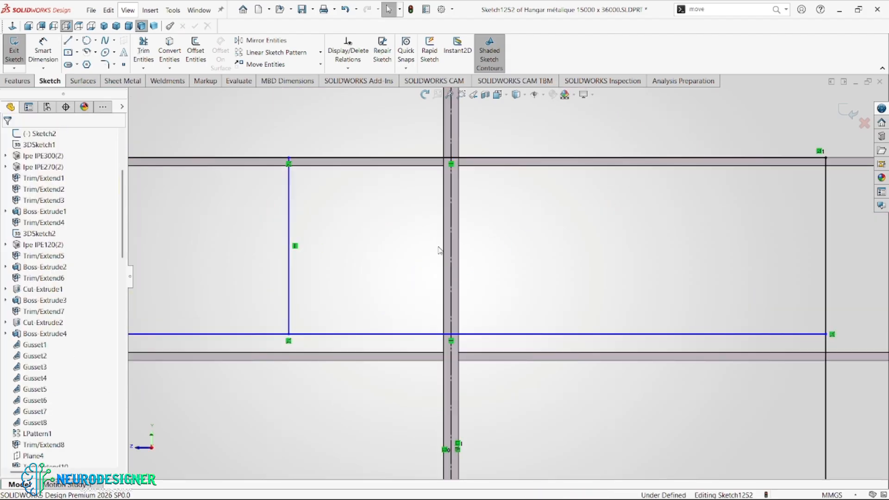
left_click_drag(539, 207, 226, 299)
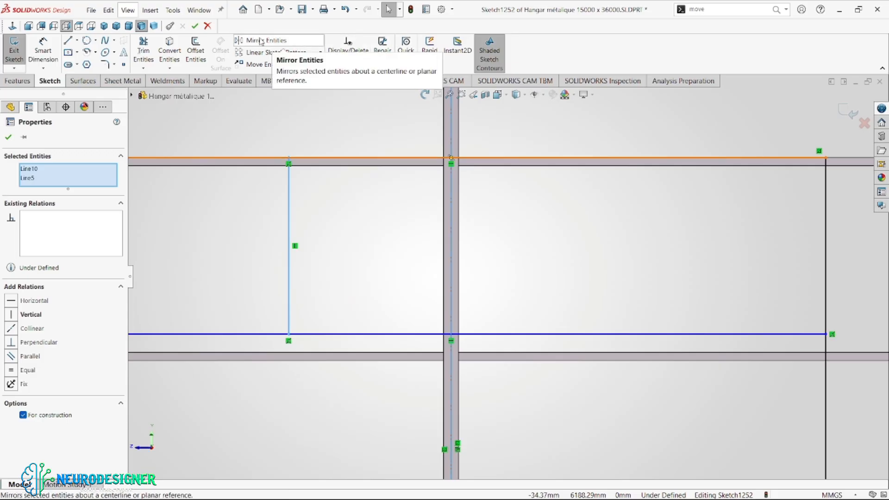
left_click(256, 39)
Dimension the short vertical line at 1000 mm from the middle column's centreline
scroll(518, 207, "up", 3)
right_click_drag(554, 144, 542, 92)
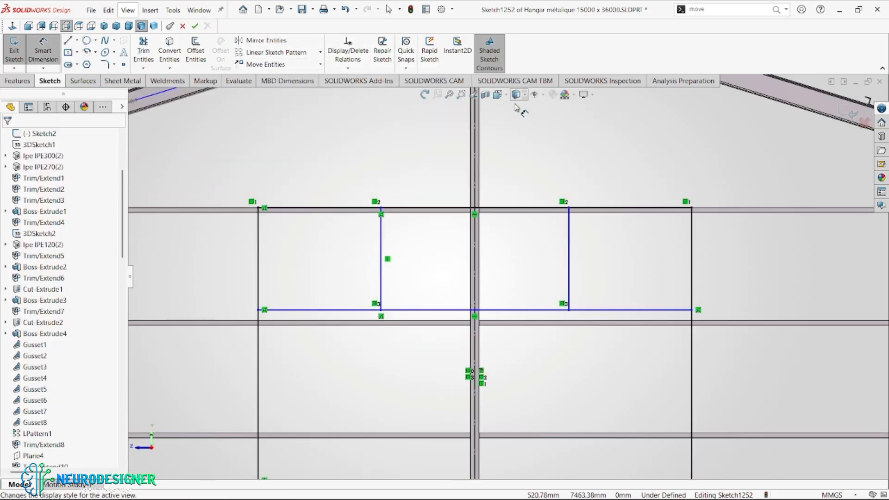
left_click(381, 272)
left_click(472, 284)
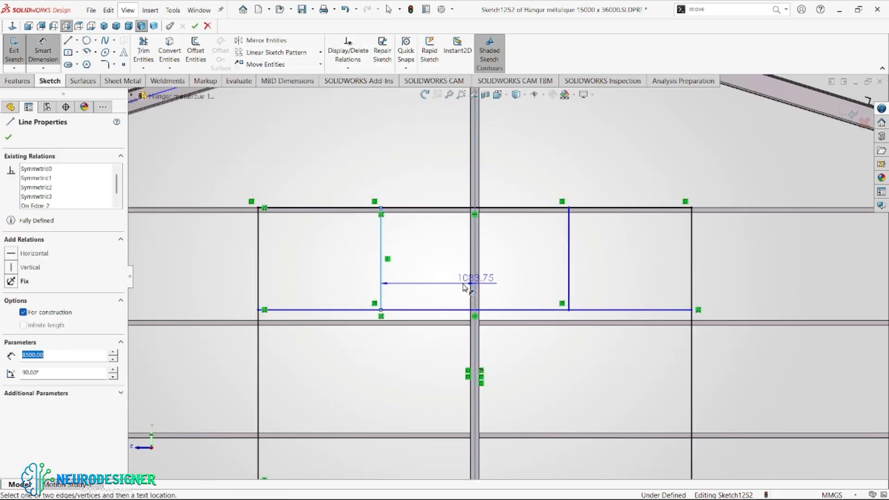
left_click(431, 272)
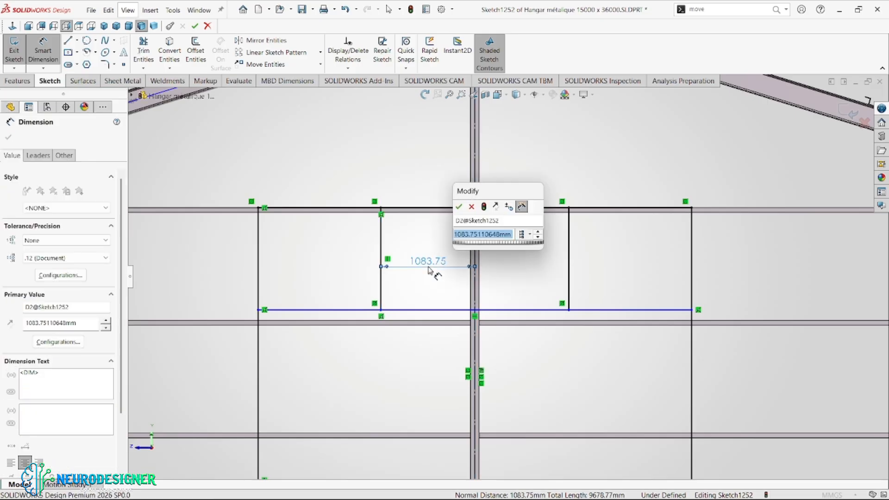
type("1000")
key("Return")
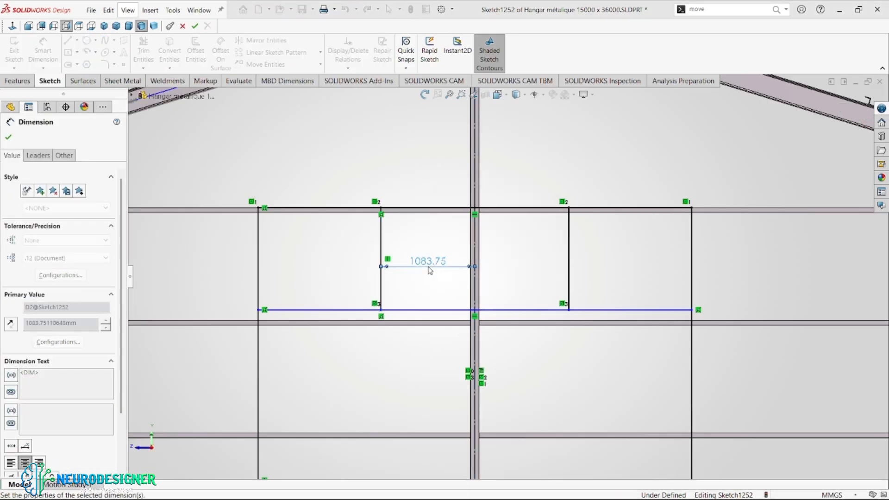
scroll(465, 283, "up", 2)
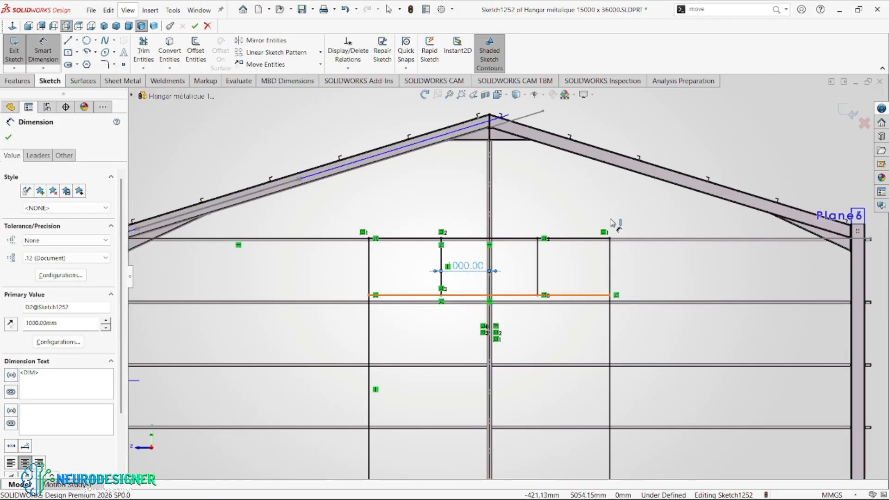
left_click(579, 295)
left_click(489, 278)
scroll(579, 246, "down", 3)
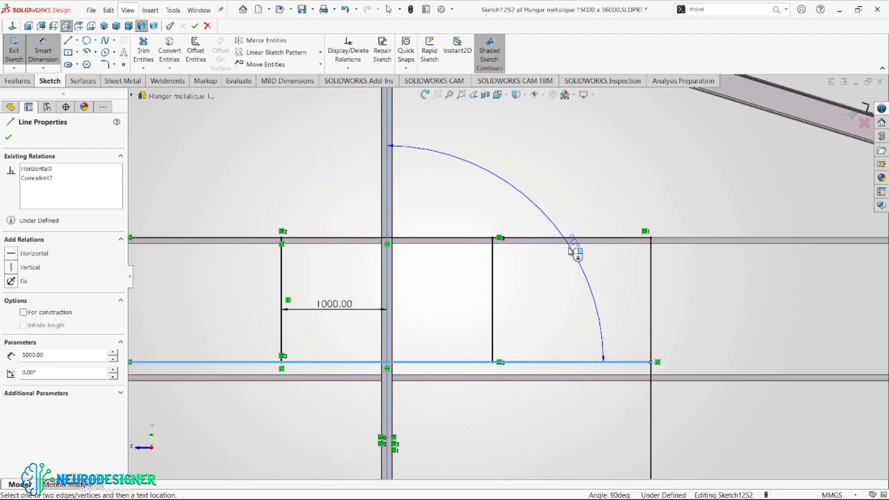
key("Escape")
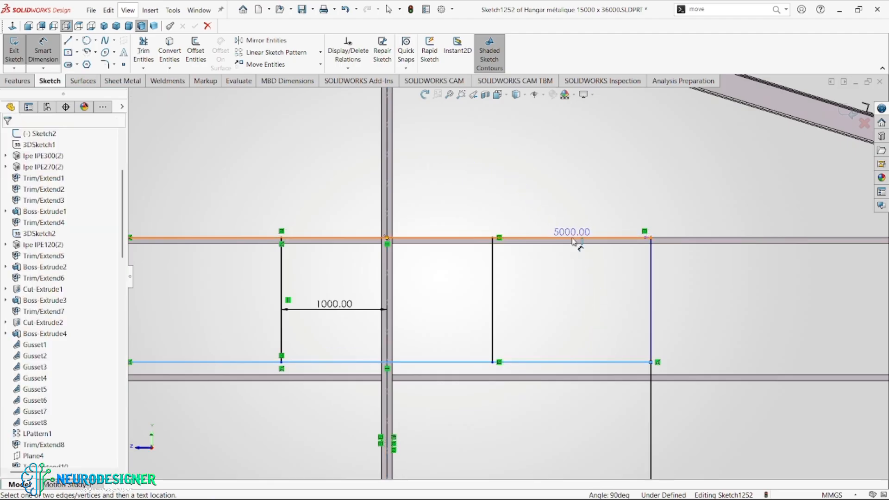
left_click(573, 239)
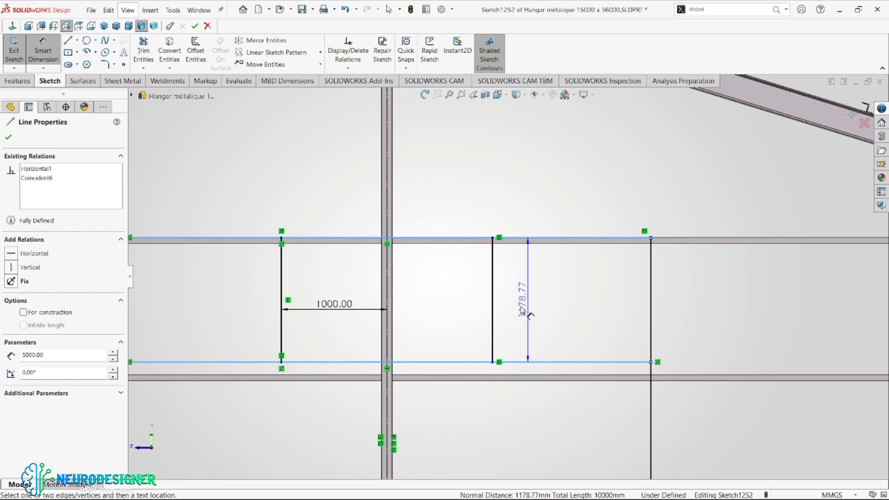
key("Escape")
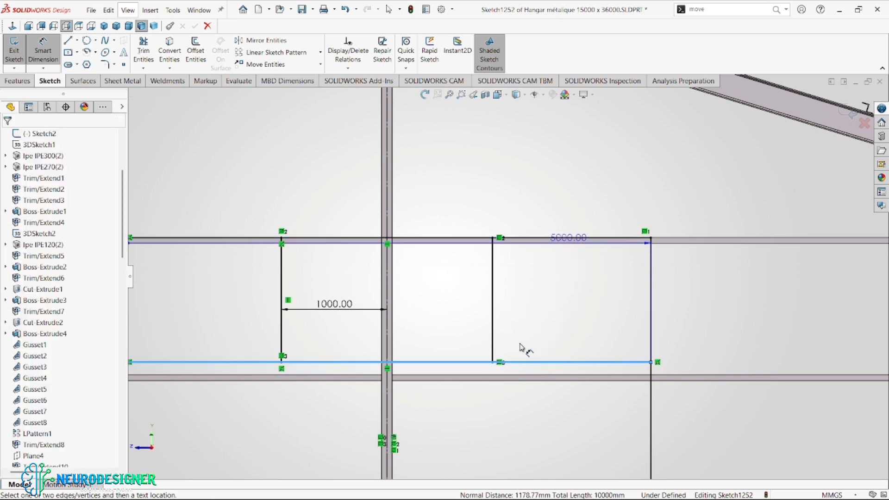
Check the gable drawing and dimension the distance between the two horizontal lines at 1000 mm
left_click(554, 486)
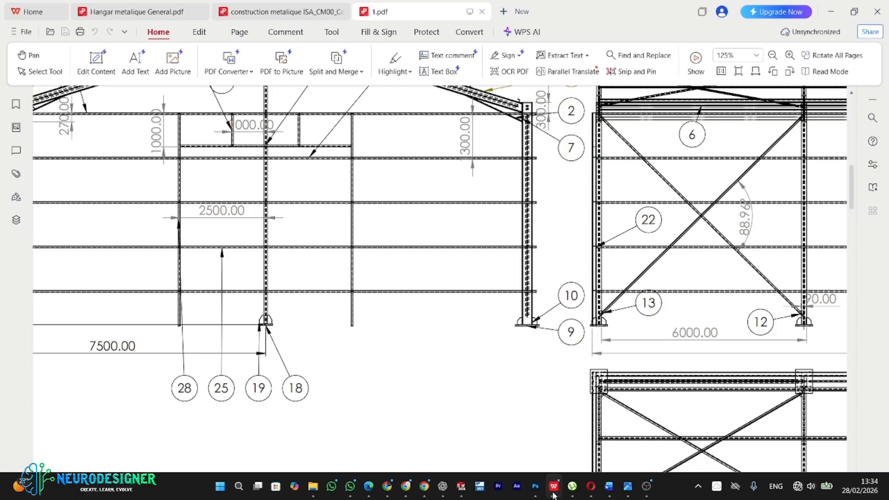
left_click(554, 486)
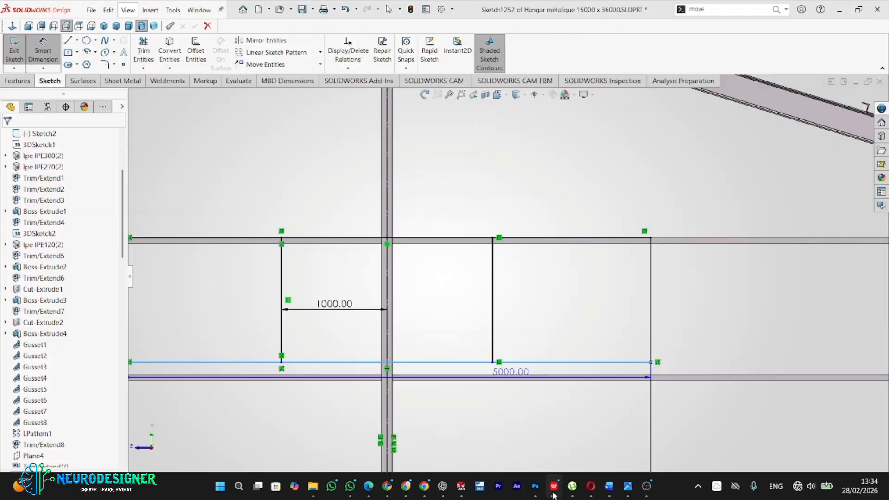
left_click(532, 361)
left_click(532, 241)
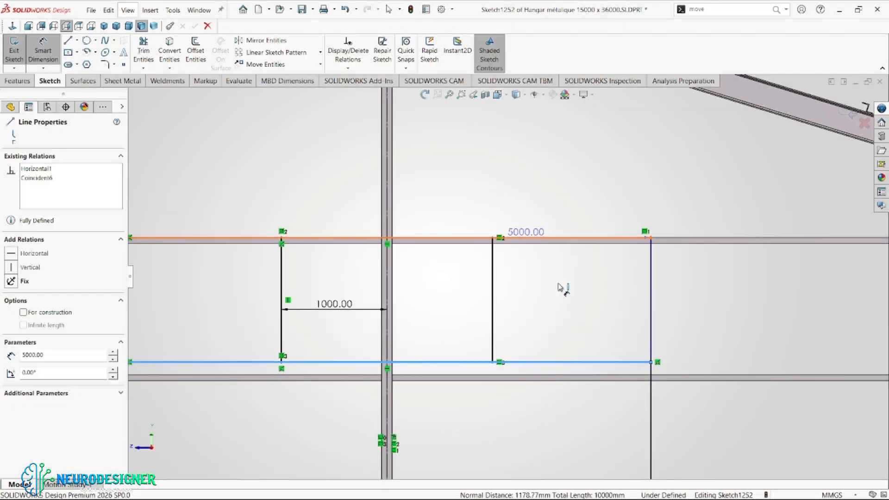
left_click(562, 302)
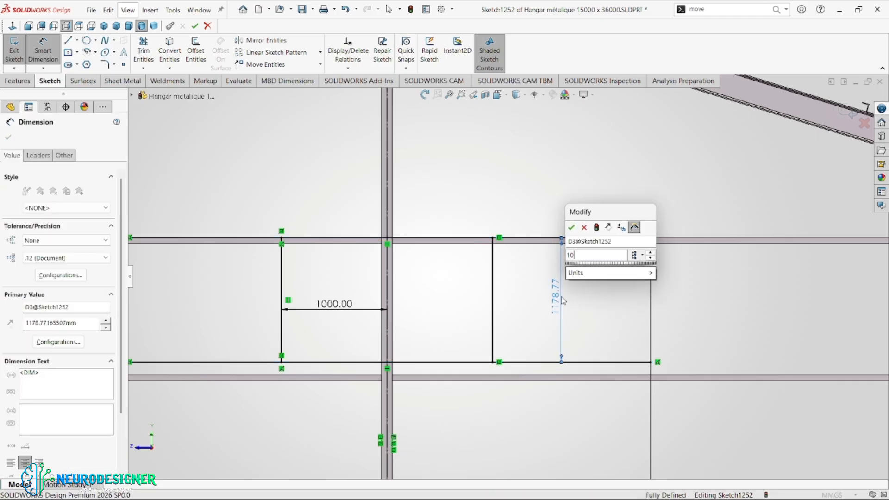
type("1000")
key("Return")
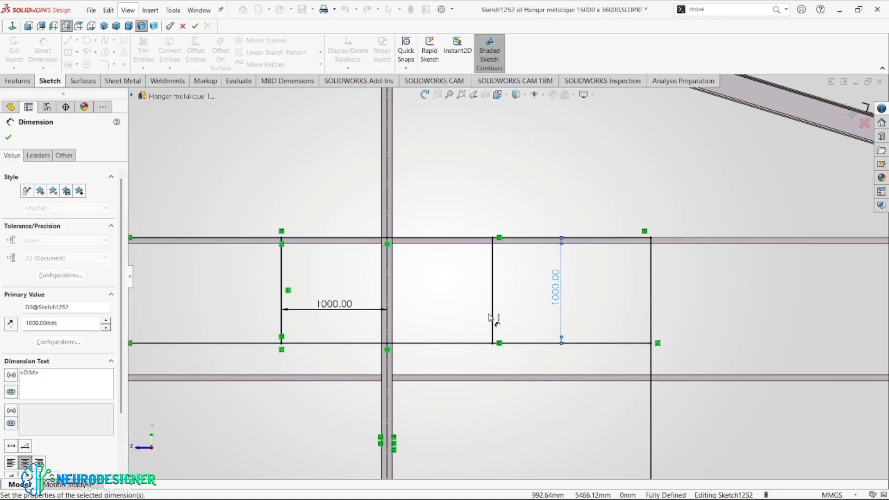
Close the gable framing sketch and rebuild the model
scroll(459, 322, "up", 4)
scroll(457, 315, "up", 4)
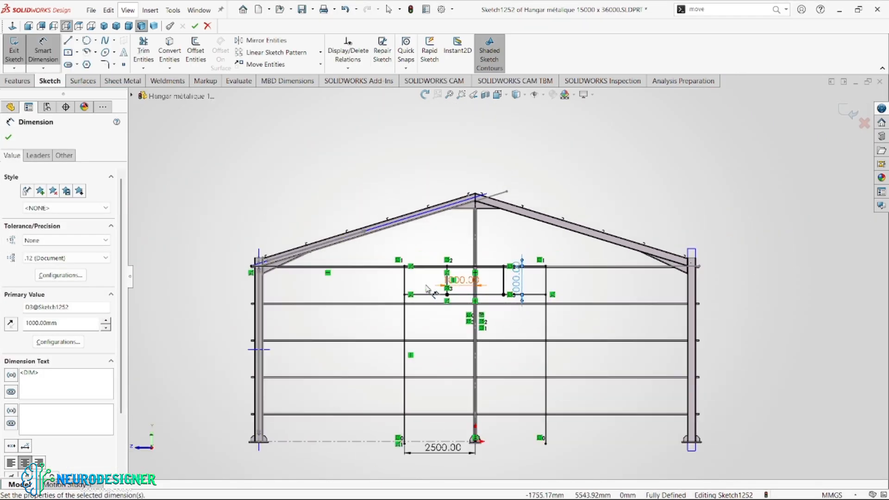
middle_click_drag(670, 201, 810, 104)
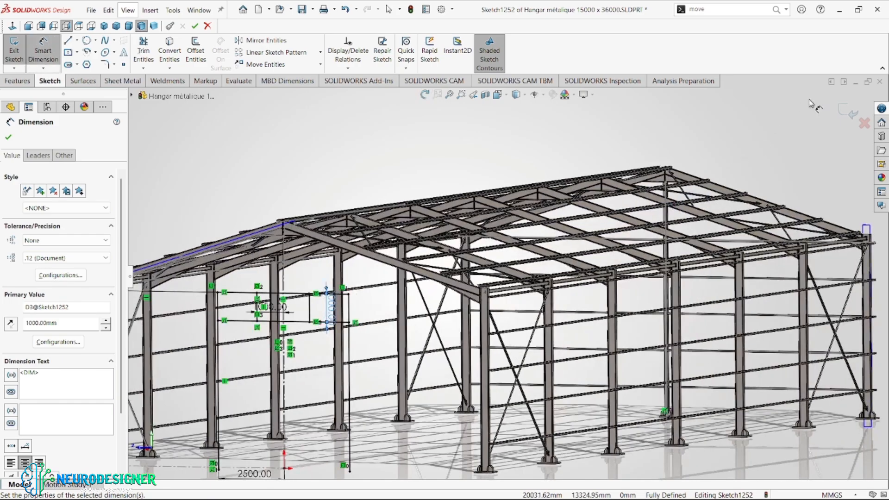
key("Escape")
key("ctrl+b")
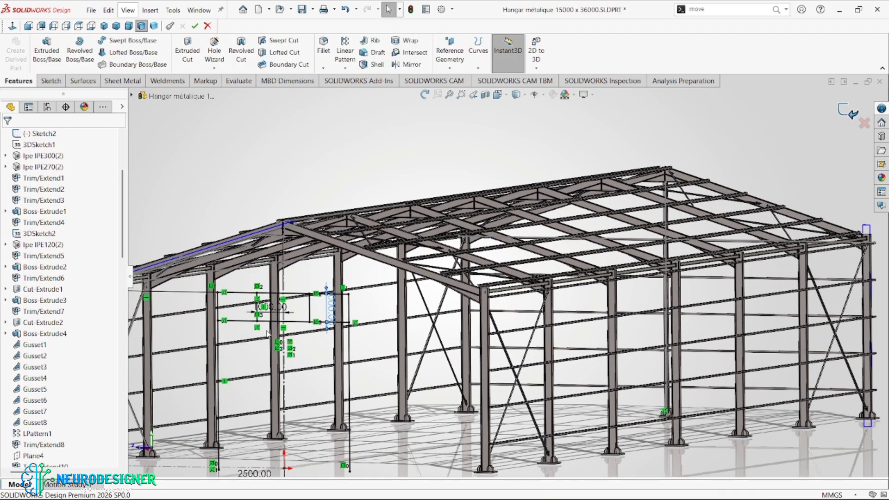
Start a structural member with the din upn UPN120 profile along the left post line of the gable sketch
scroll(290, 323, "up", 5)
scroll(376, 258, "down", 3)
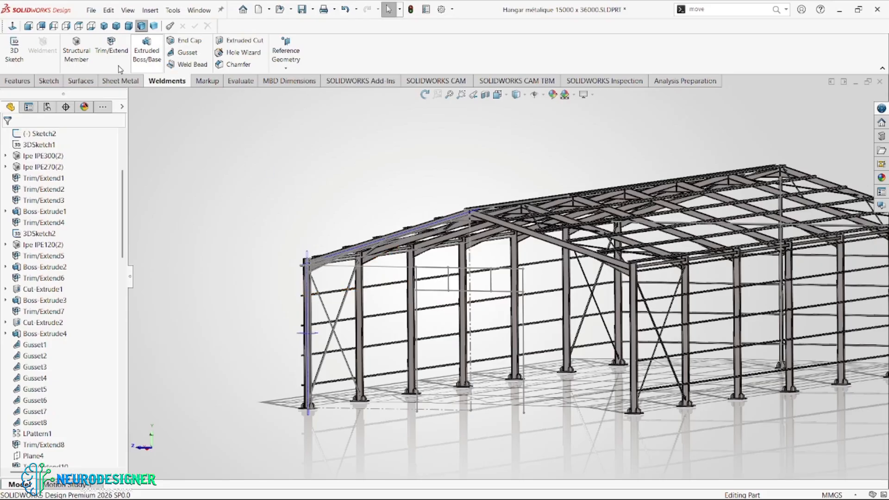
left_click(77, 48)
scroll(433, 334, "down", 5)
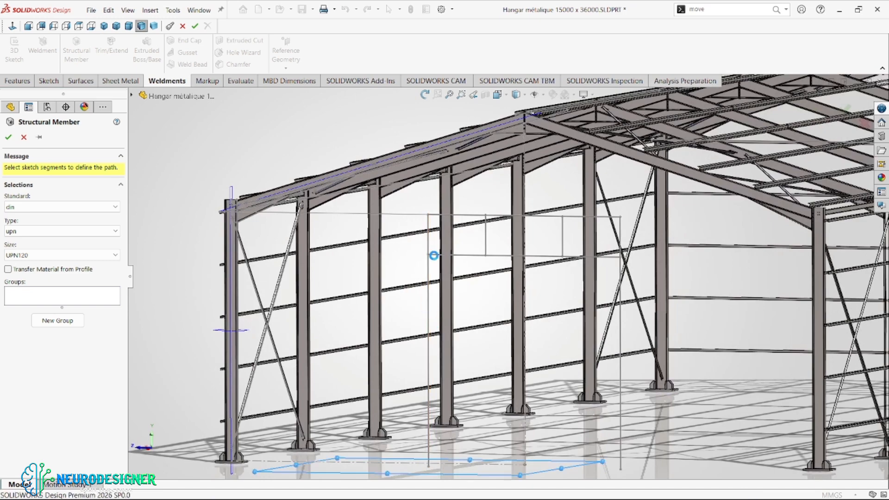
left_click(429, 227)
scroll(435, 409, "down", 3)
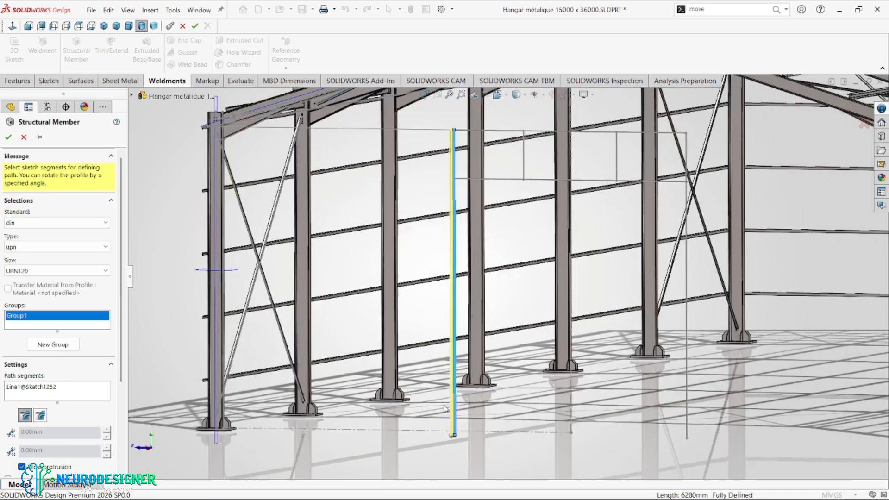
Relocate the post profile's pierce point to the opposite outer corner of the channel's web
scroll(445, 409, "up", 10)
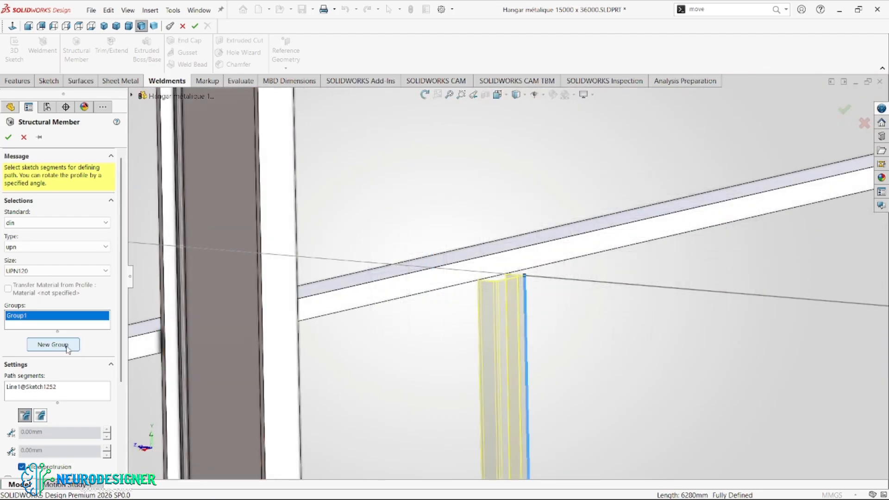
scroll(64, 423, "down", 3)
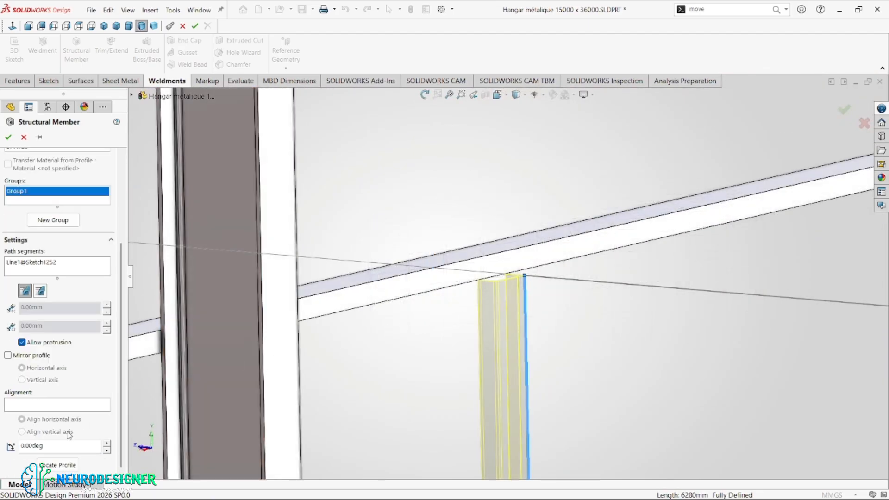
left_click(68, 466)
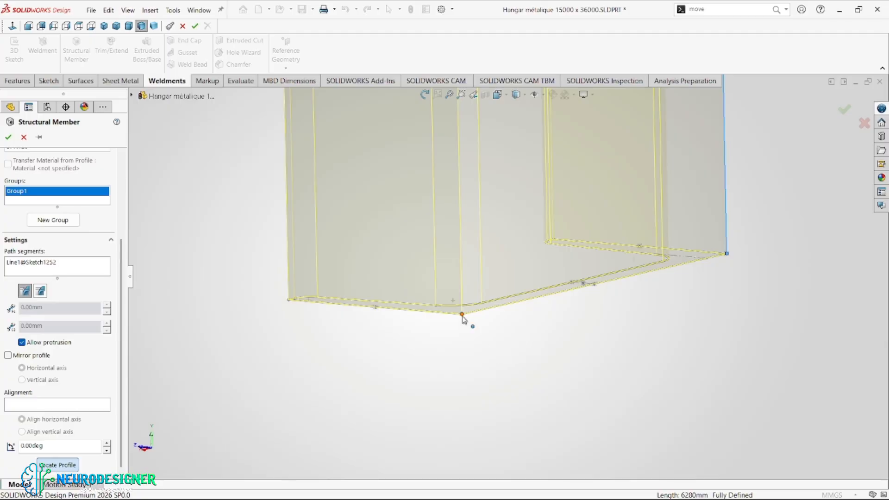
left_click(462, 315)
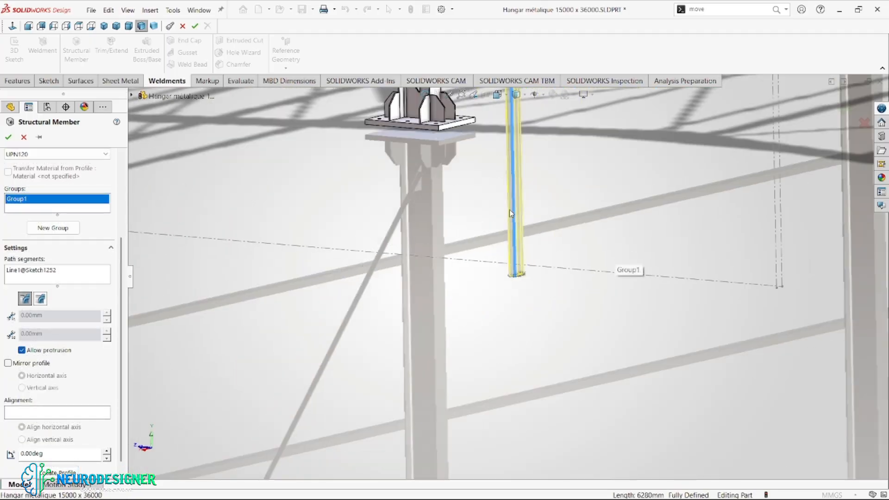
scroll(512, 213, "down", 10)
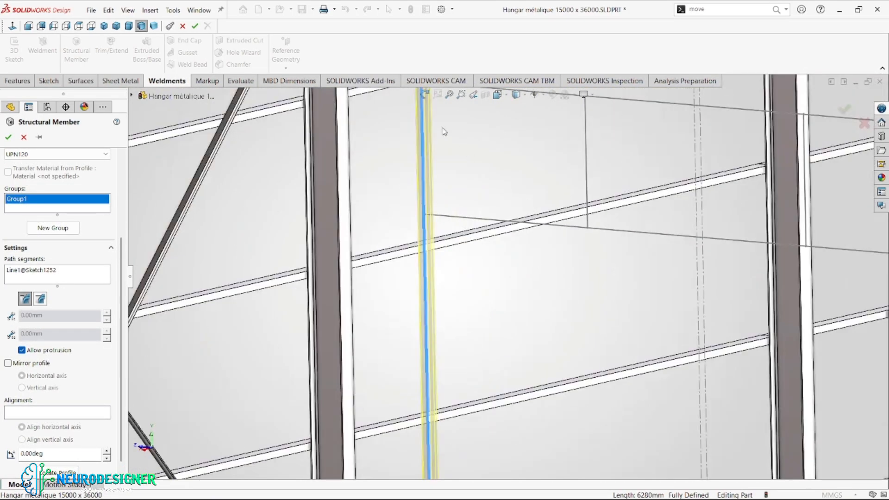
scroll(460, 169, "down", 10)
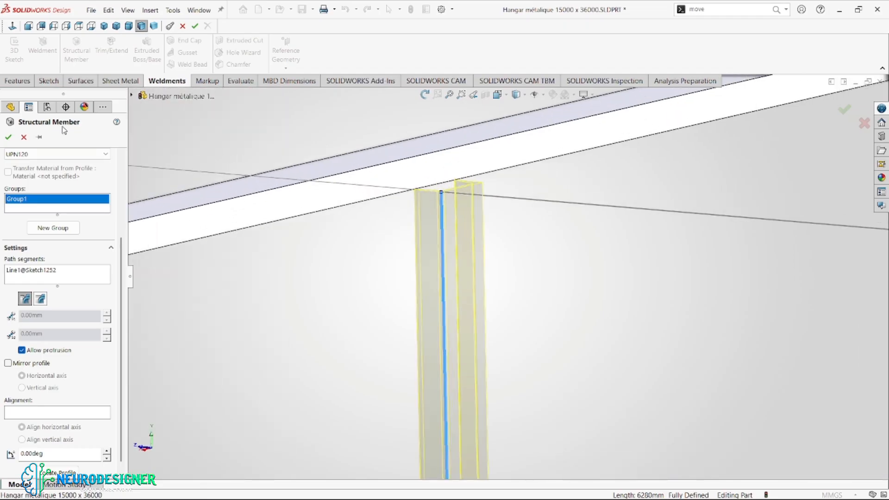
Add the top horizontal line left of the post as a new group, with its profile rotated 180 degrees
left_click(56, 231)
left_click(355, 185)
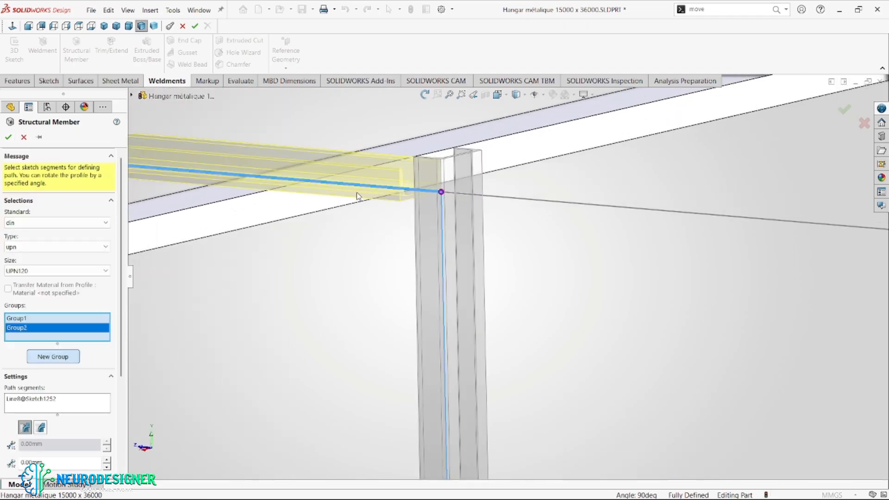
middle_click_drag(358, 196, 625, 291)
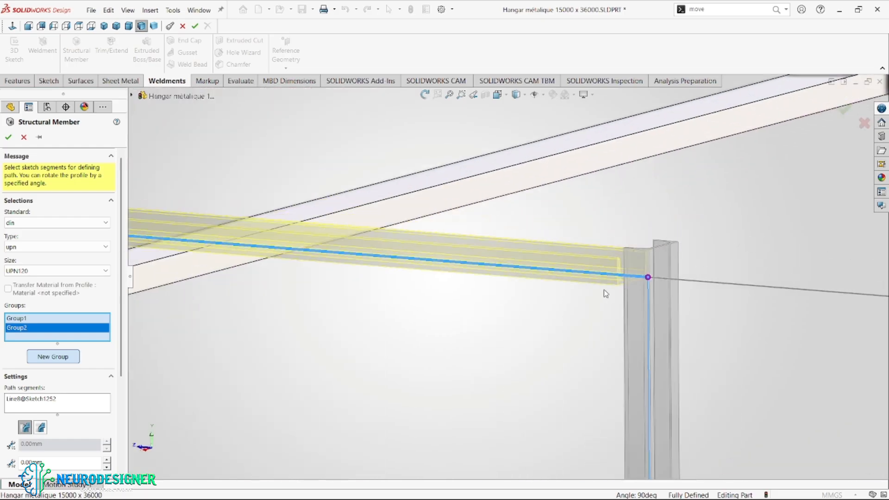
scroll(70, 437, "down", 5)
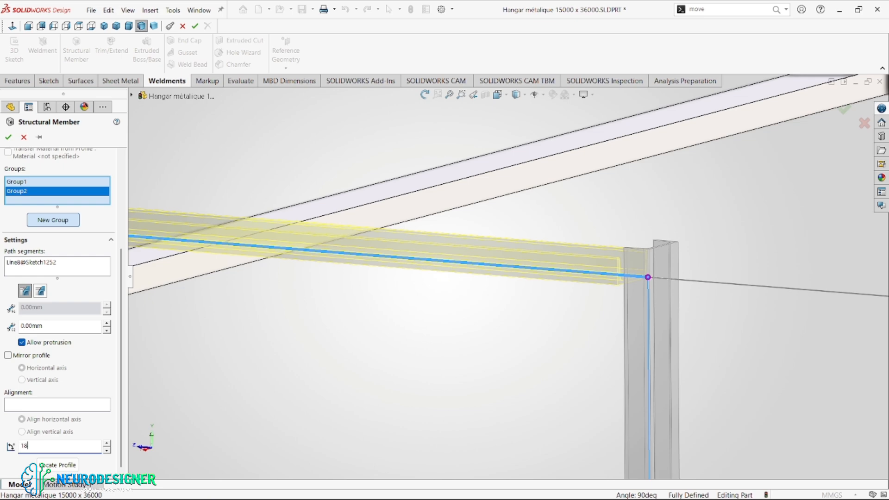
key("Return")
Add the top horizontal line between the two post lines to the same rotated group
scroll(482, 408, "up", 6)
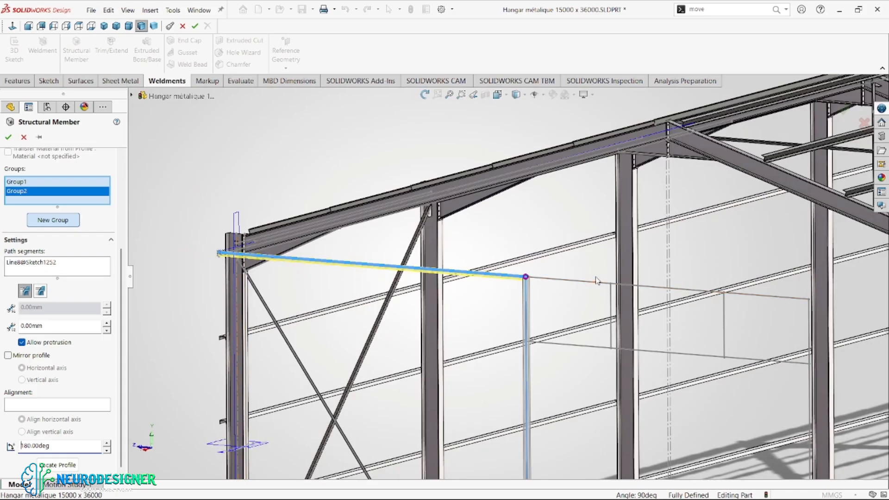
scroll(597, 281, "down", 3)
left_click(517, 284)
scroll(510, 292, "down", 5)
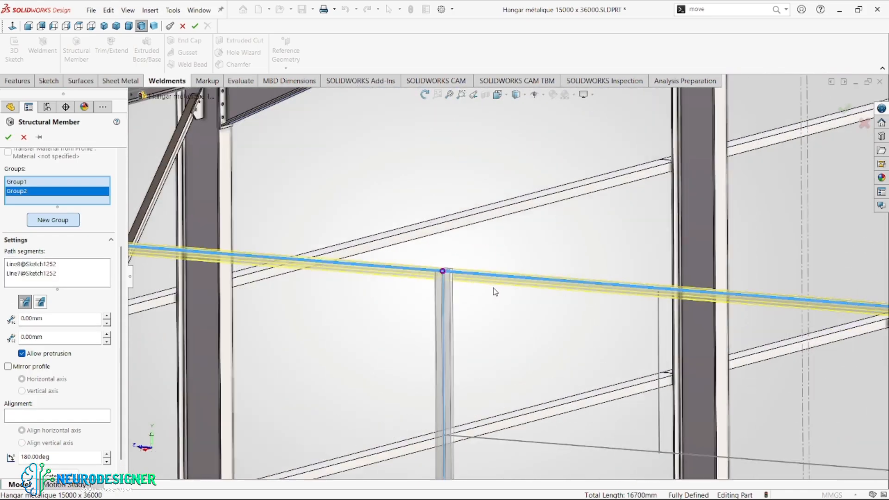
scroll(509, 296, "up", 6)
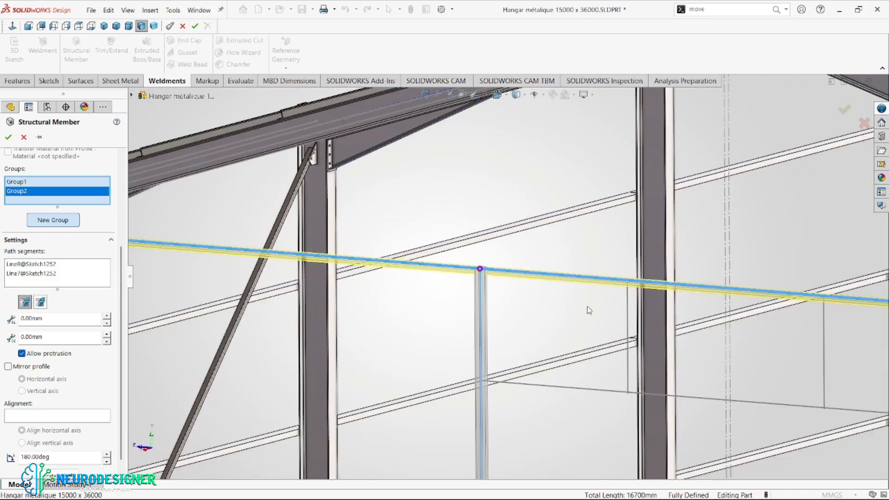
Add the lower horizontal line between the two post lines as another new group
left_click(56, 219)
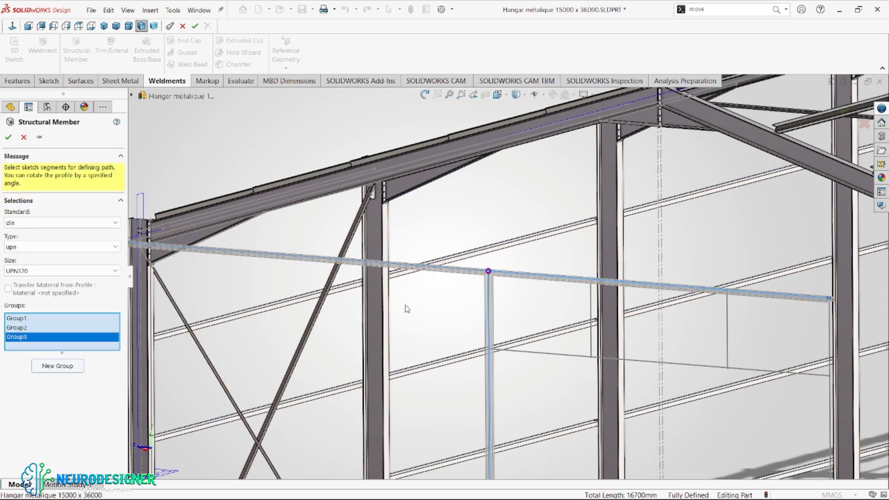
scroll(604, 311, "down", 3)
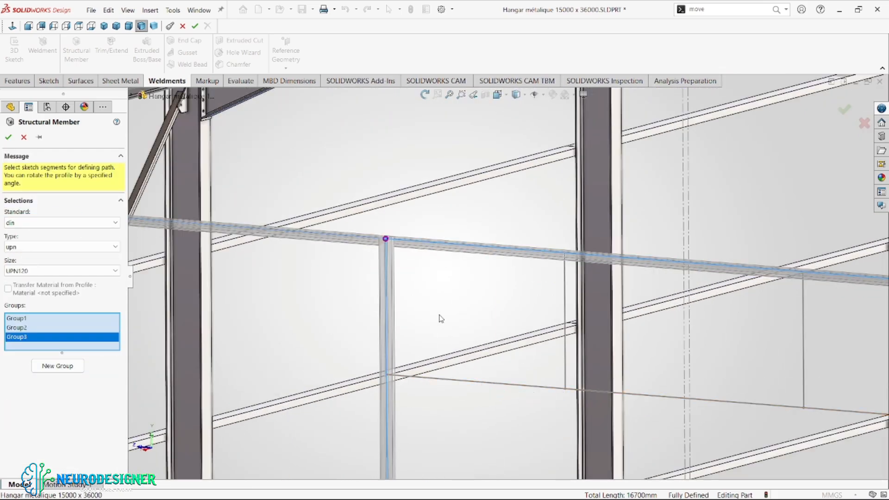
scroll(430, 363, "down", 5)
left_click(423, 352)
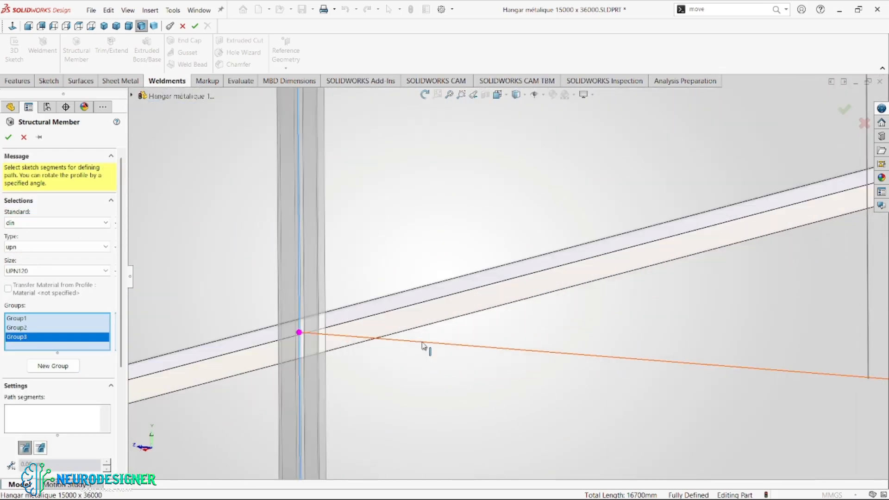
scroll(386, 316, "up", 10)
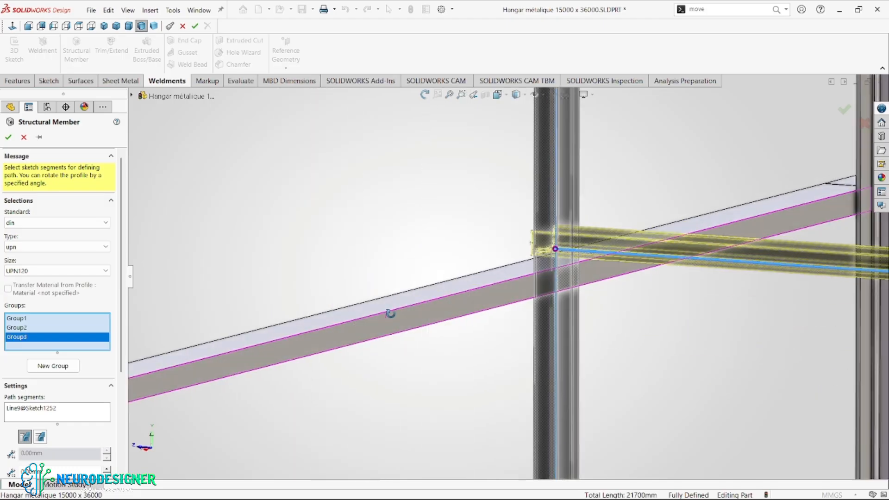
scroll(657, 274, "down", 5)
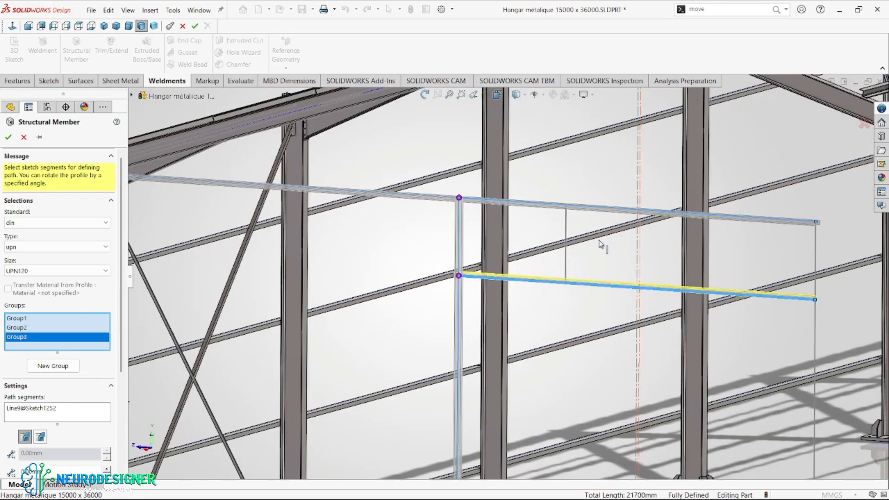
Add the short vertical line nearest the left post as another new group of the structural member
left_click(34, 368)
scroll(541, 254, "down", 4)
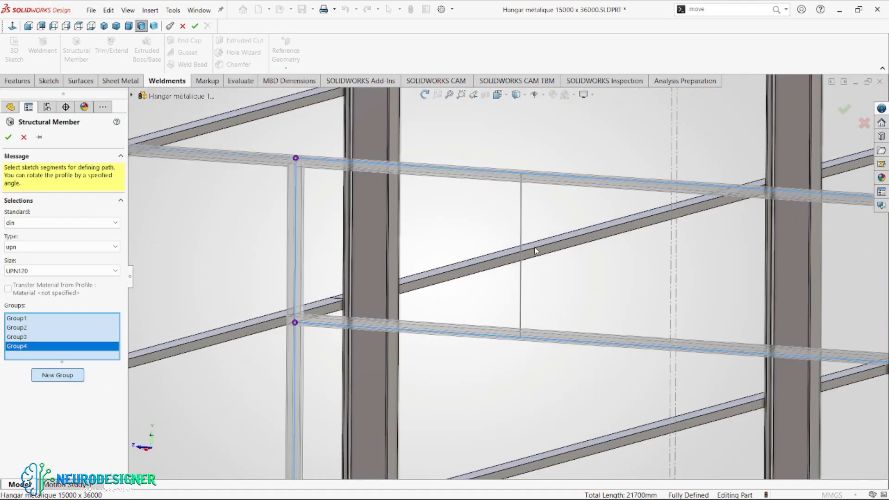
left_click(512, 204)
middle_click_drag(548, 184, 501, 274)
scroll(501, 274, "up", 10)
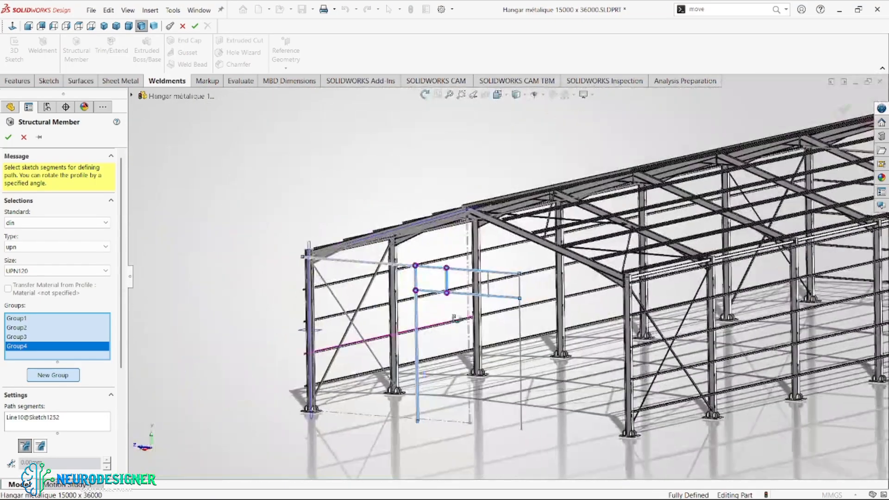
scroll(432, 343, "down", 10)
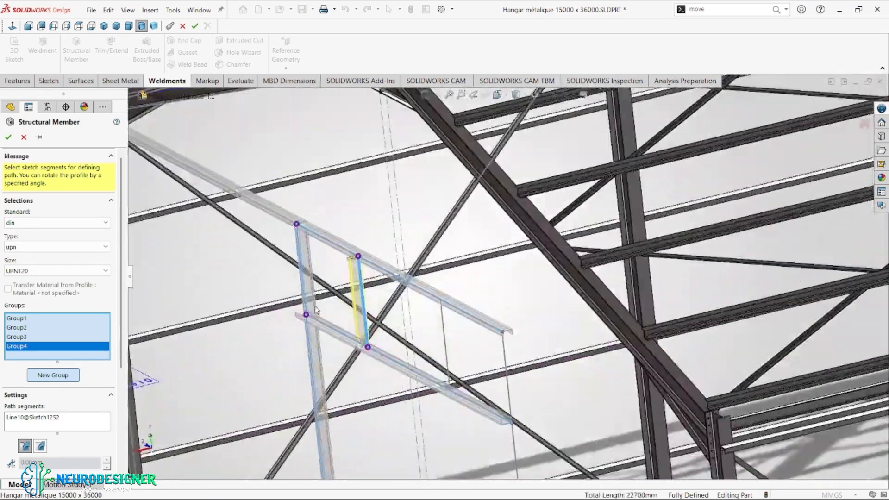
middle_click_drag(395, 316, 340, 333)
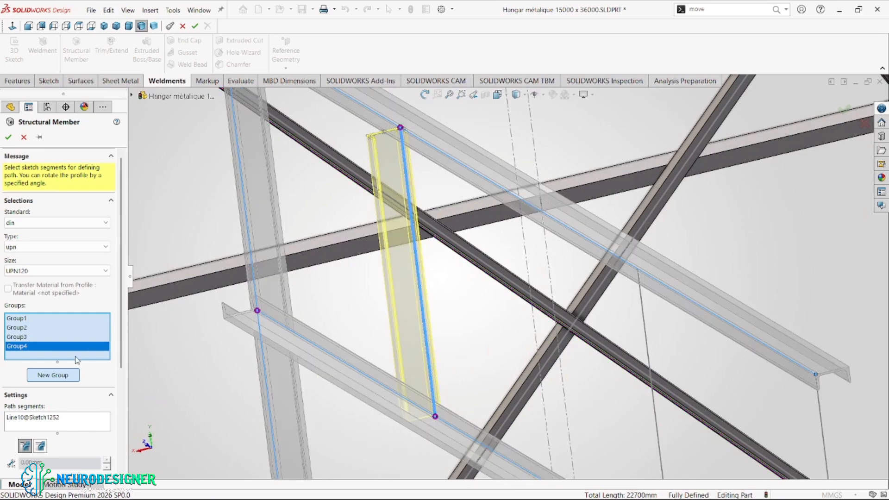
Relocate the lower horizontal member's pierce point to the opposite outer corner of the channel's web
left_click(14, 338)
scroll(75, 401, "down", 3)
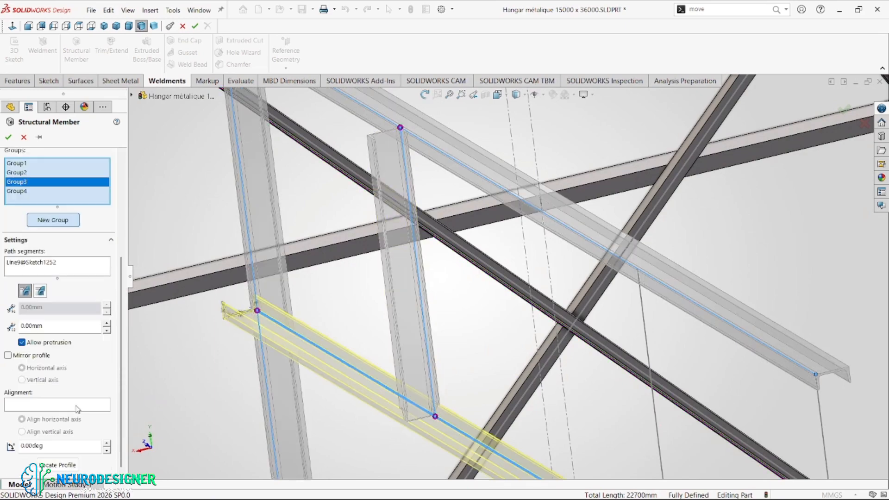
left_click(63, 465)
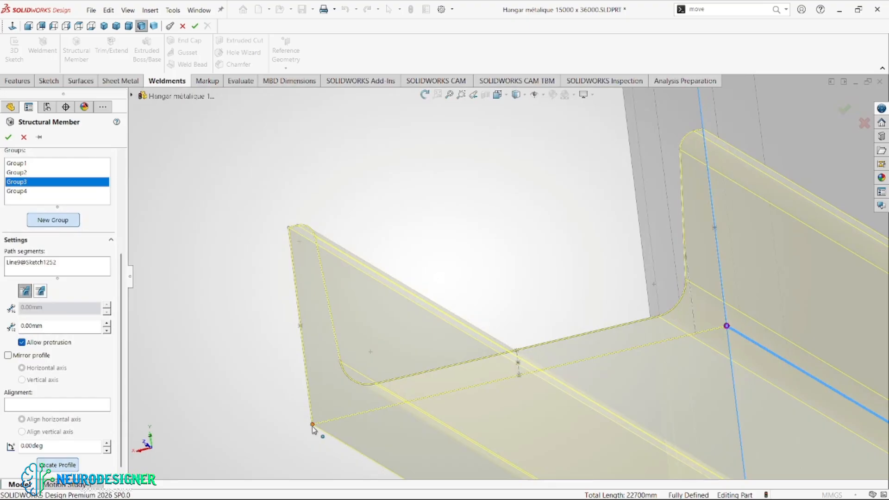
scroll(367, 411, "up", 5)
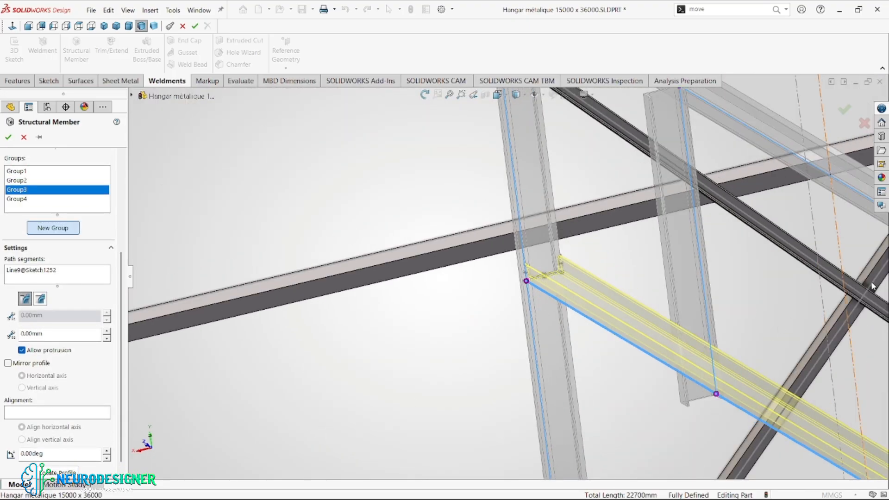
Relocate the short vertical member's pierce point to the opposite outer corner of the channel's web and finish the structural member
key("z")
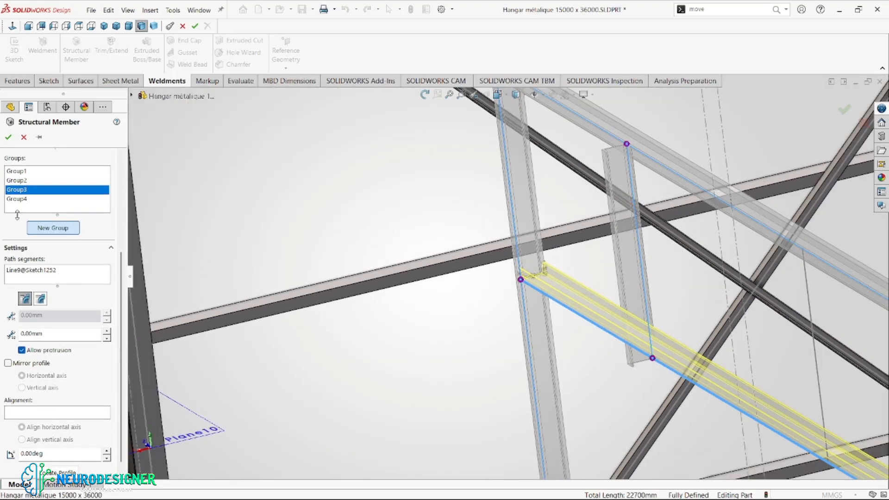
left_click(38, 207)
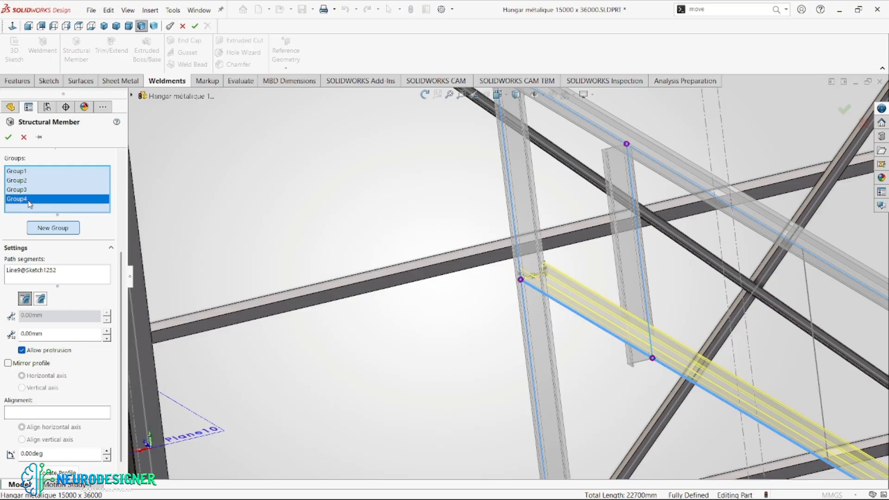
scroll(92, 347, "down", 1)
left_click(55, 459)
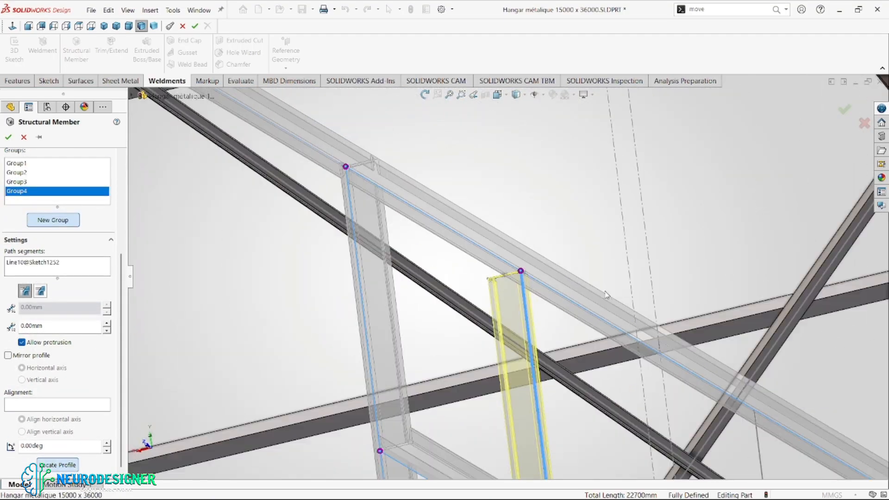
scroll(505, 290, "down", 5)
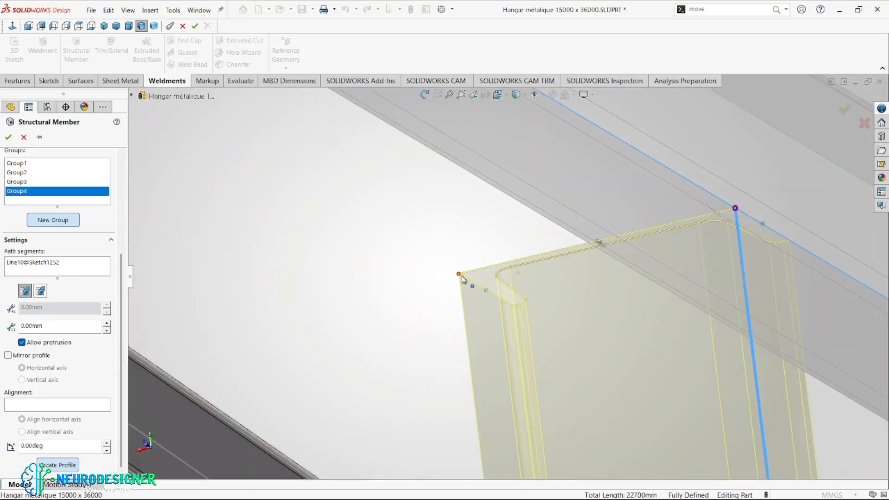
scroll(460, 278, "up", 8)
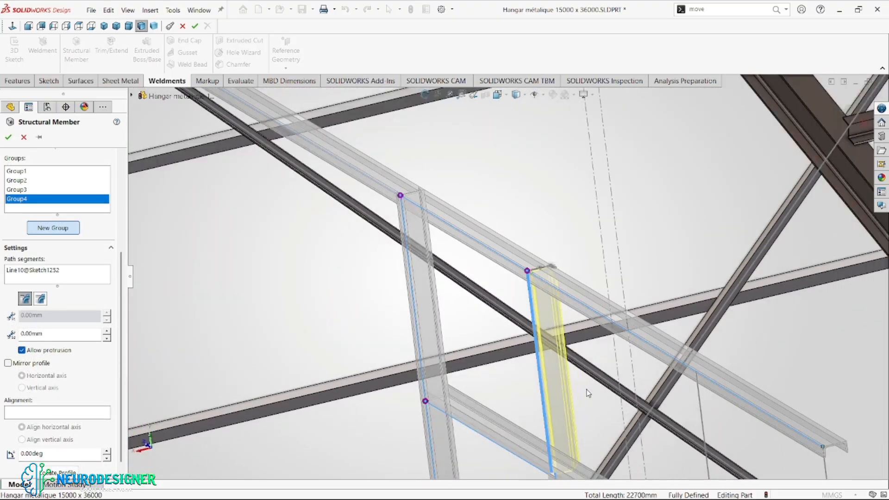
scroll(548, 340, "down", 5)
scroll(575, 341, "up", 3)
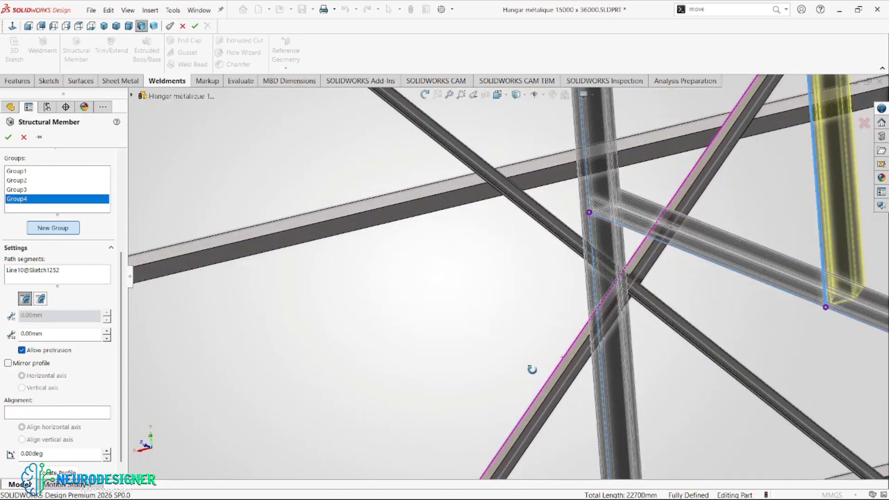
scroll(575, 341, "up", 5)
scroll(505, 262, "down", 5)
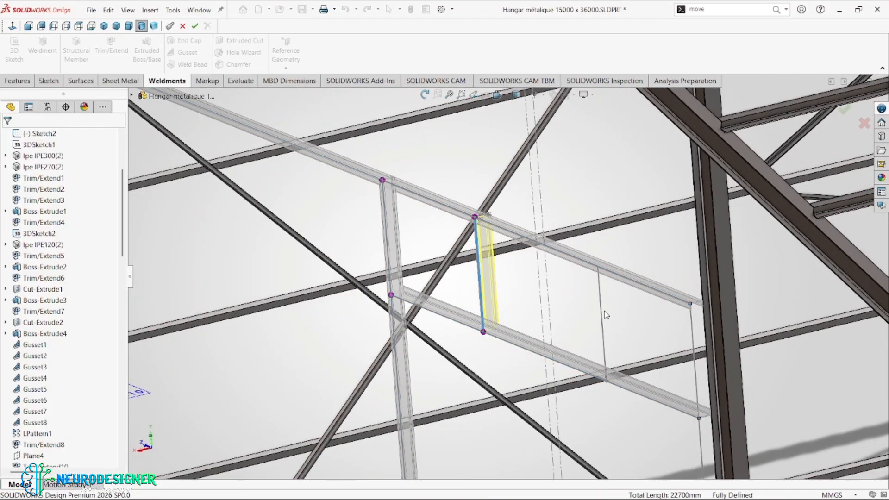
scroll(584, 277, "up", 5)
scroll(555, 311, "down", 10)
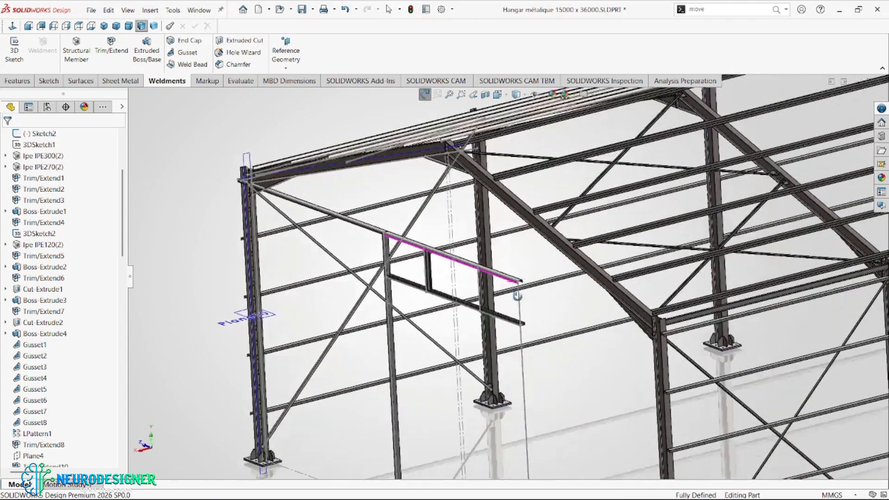
Trim the two top horizontal channels meeting at the left post, using the post's body as the trimming boundary
scroll(425, 264, "down", 6)
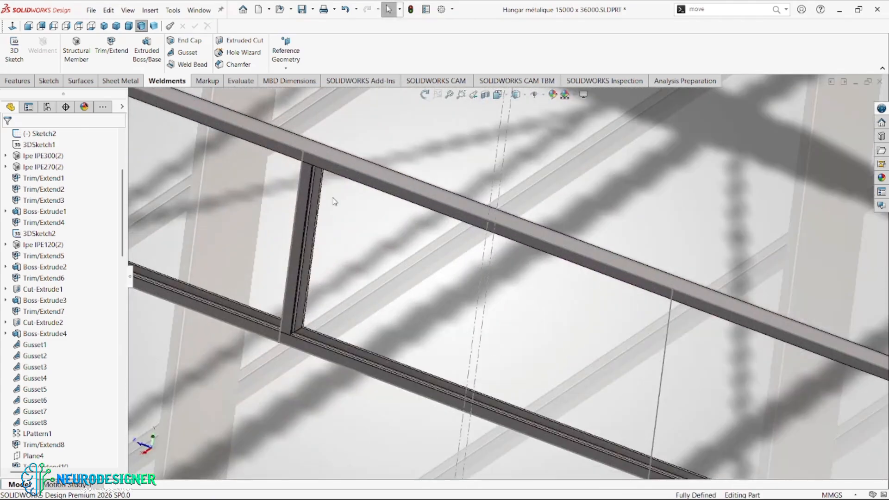
scroll(324, 192, "down", 2)
scroll(341, 204, "up", 5)
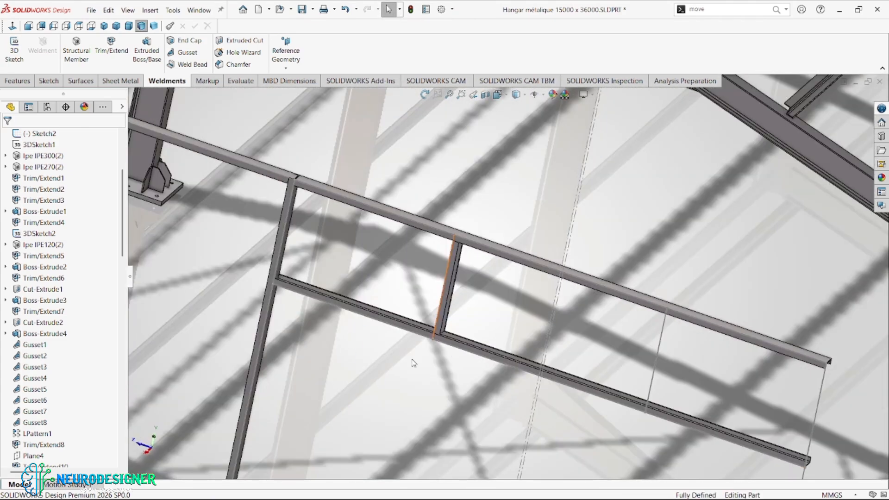
scroll(452, 300, "down", 6)
middle_click_drag(457, 303, 459, 238)
left_click(118, 57)
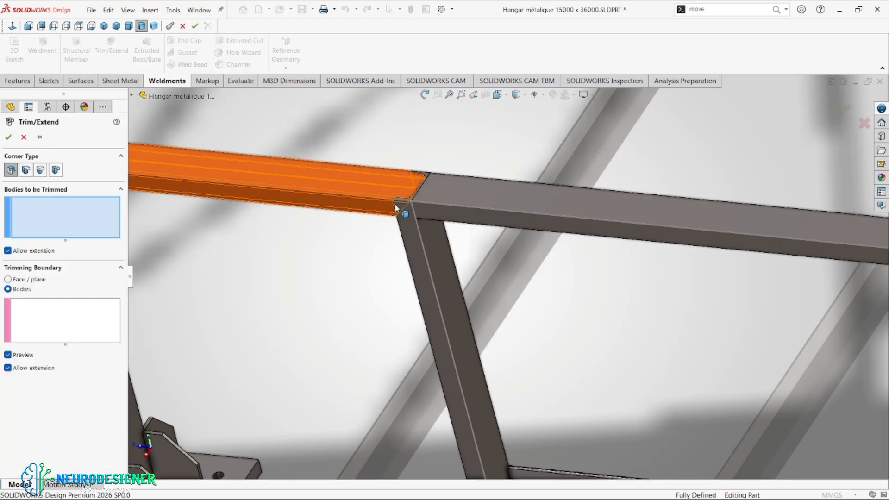
left_click(278, 183)
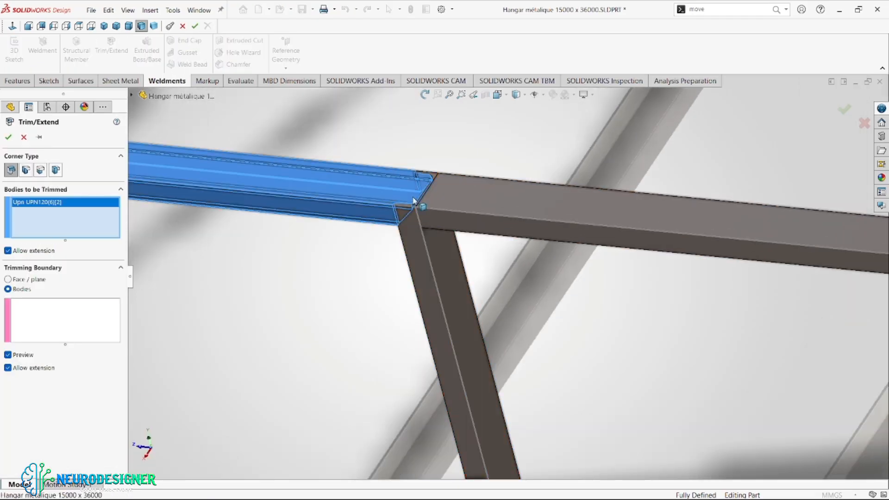
left_click(602, 218)
left_click(70, 327)
left_click(435, 305)
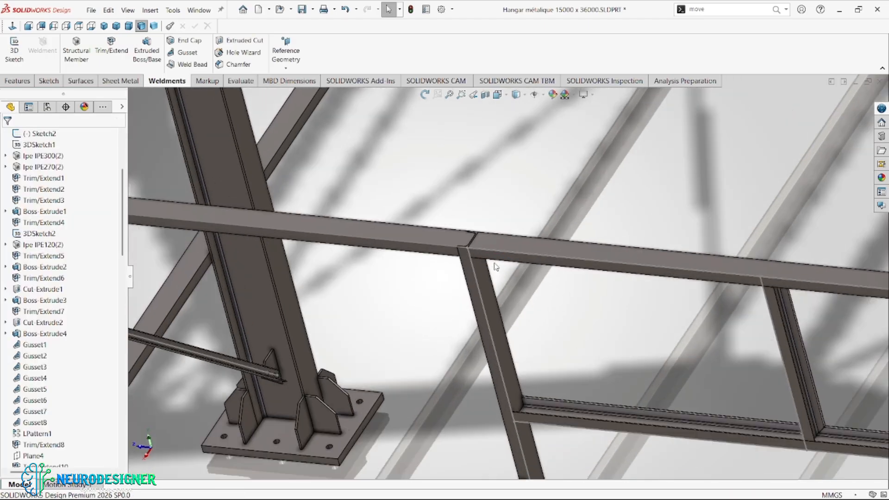
Examine the trimmed joint at the top of the left post, the lower horizontal's connection and the overall frame
scroll(509, 290, "down", 5)
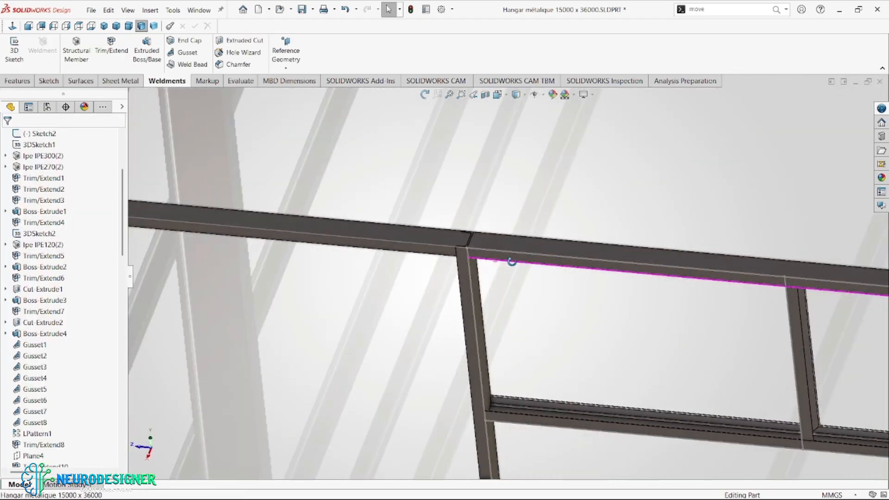
middle_click_drag(509, 290, 399, 327)
scroll(355, 345, "down", 5)
middle_click_drag(355, 346, 322, 327)
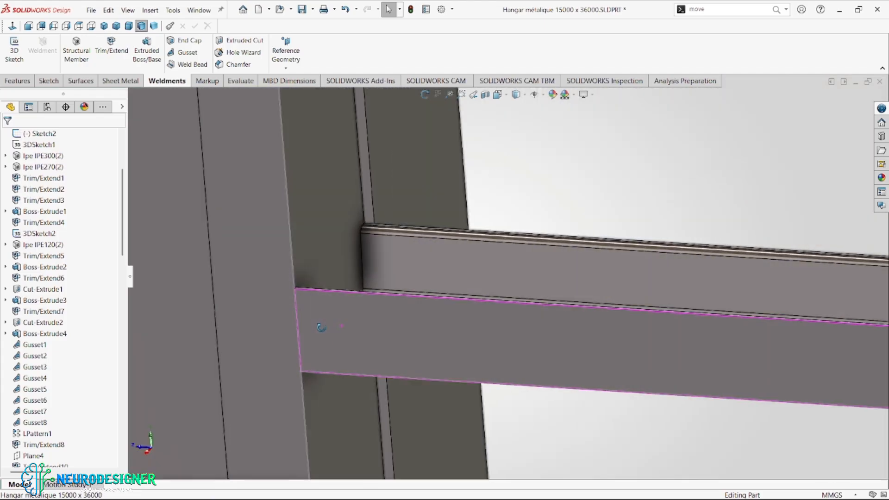
scroll(397, 335, "up", 5)
scroll(397, 334, "up", 8)
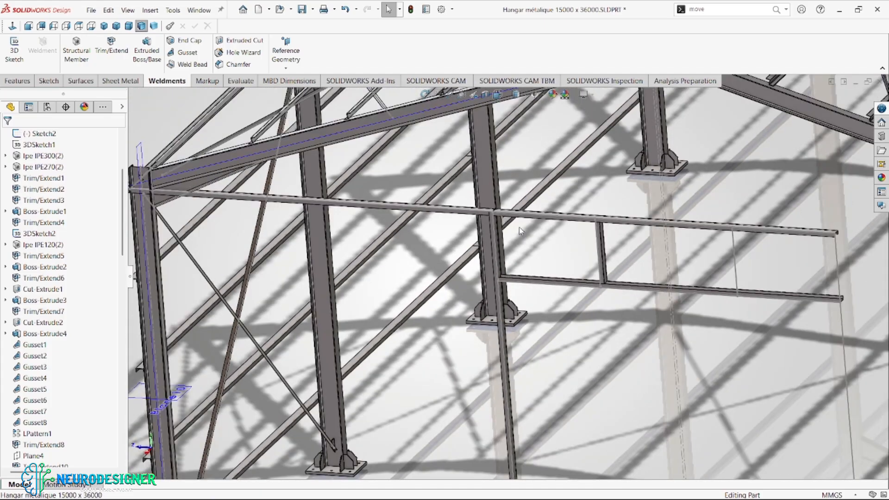
scroll(498, 223, "down", 2)
scroll(498, 222, "down", 6)
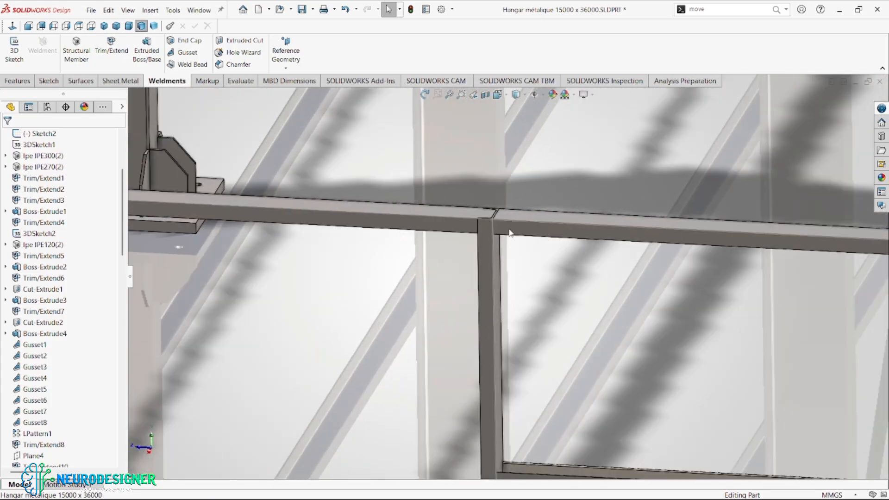
scroll(499, 219, "down", 4)
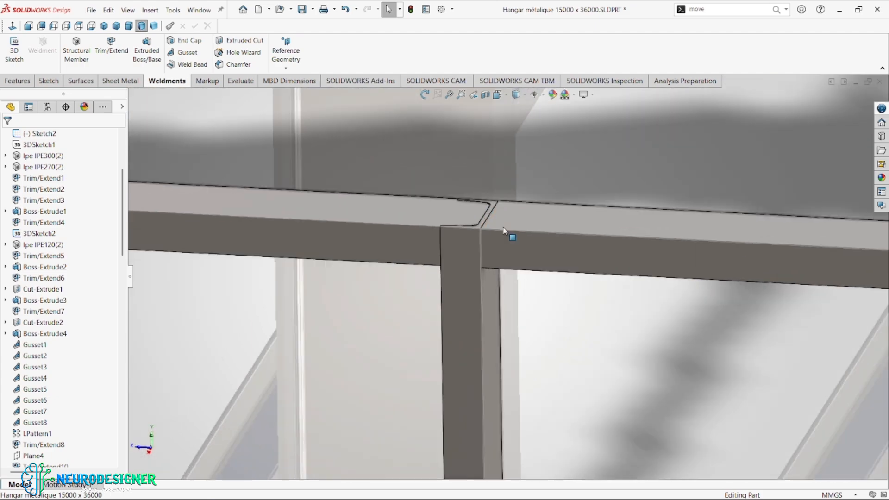
mouse_move(453, 233)
middle_mouse_down()
mouse_move(407, 250)
mouse_move(462, 234)
mouse_move(452, 227)
middle_mouse_up()
scroll(296, 290, "up", 10)
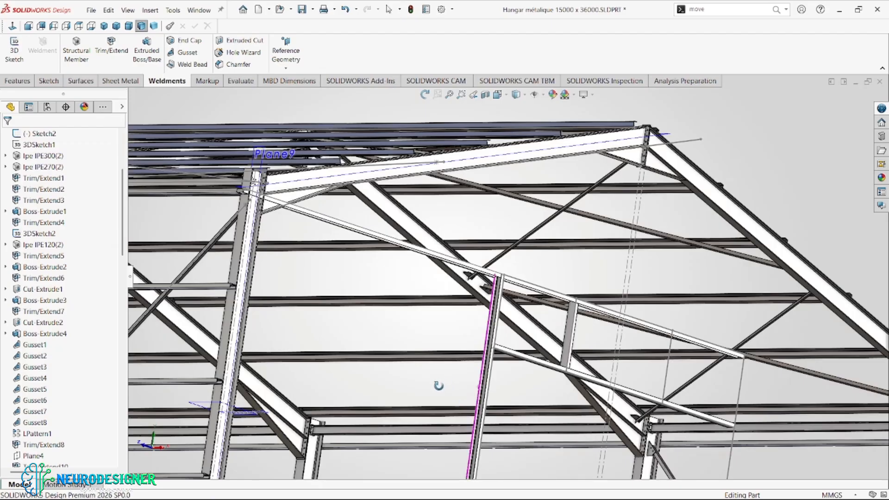
middle_click_drag(439, 386, 426, 369)
scroll(426, 369, "up", 6)
middle_click_drag(437, 340, 446, 397)
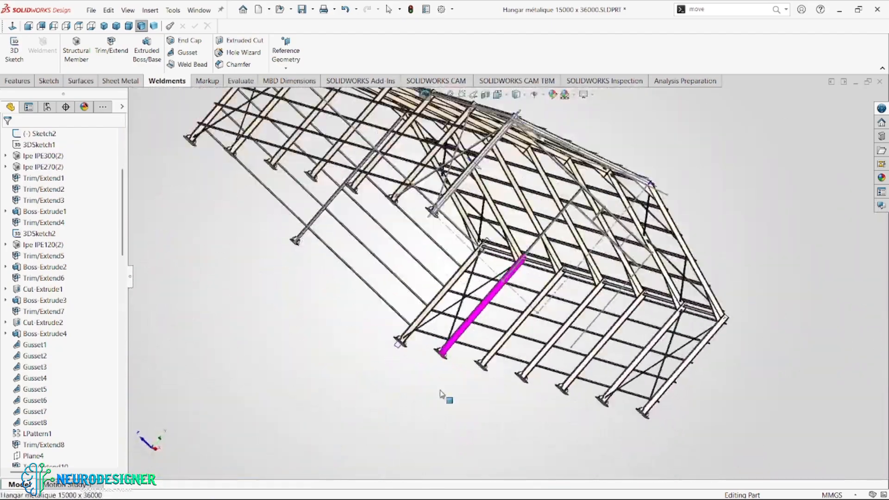
Linearly pattern the horizontal channel between the corner column and left post down the post's edge, with 5 instances at 1300 mm spacing
left_click(135, 30)
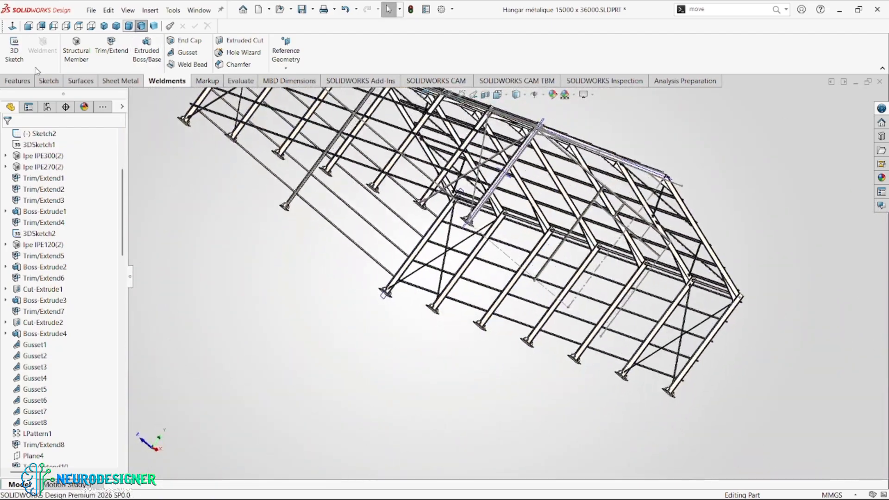
left_click(18, 80)
left_click(345, 67)
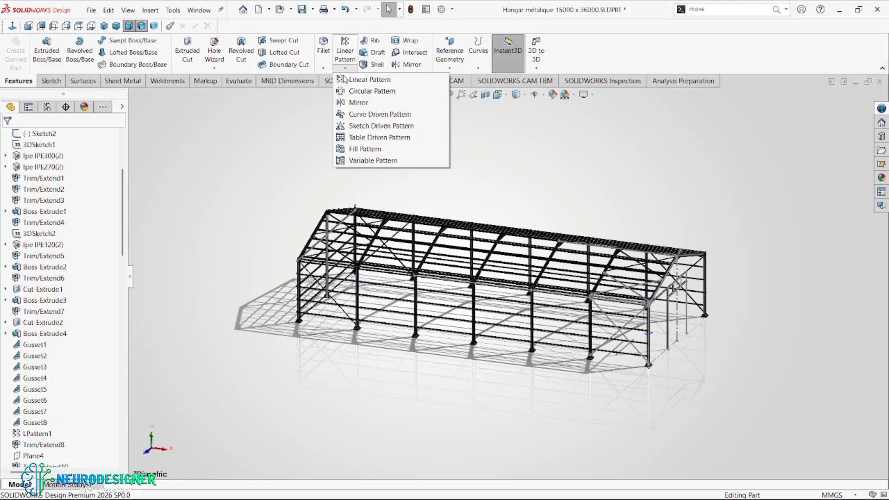
scroll(688, 328, "down", 10)
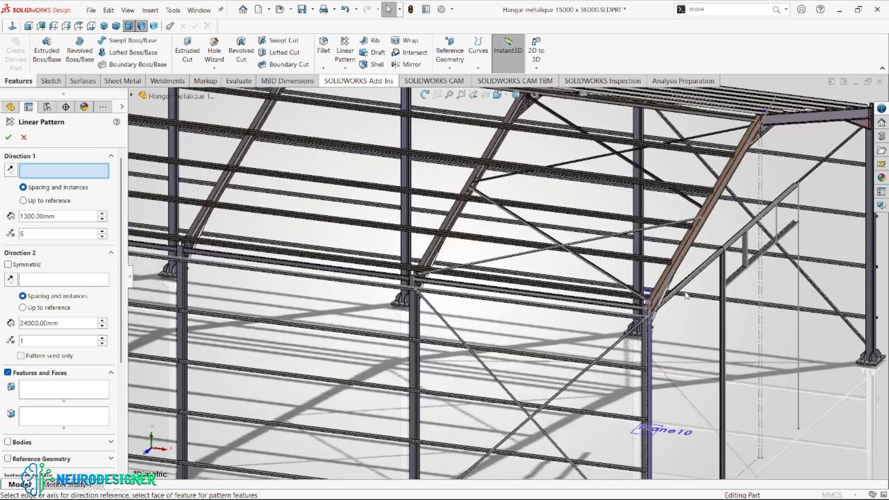
left_click(724, 321)
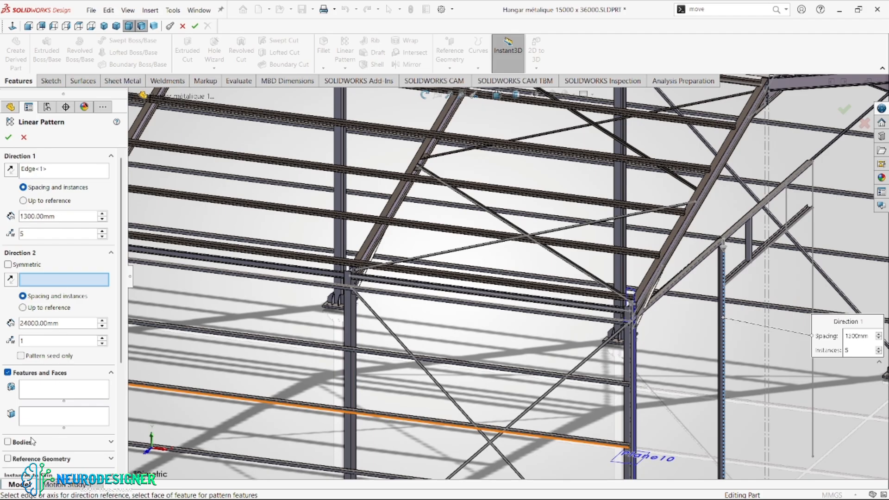
left_click(8, 442)
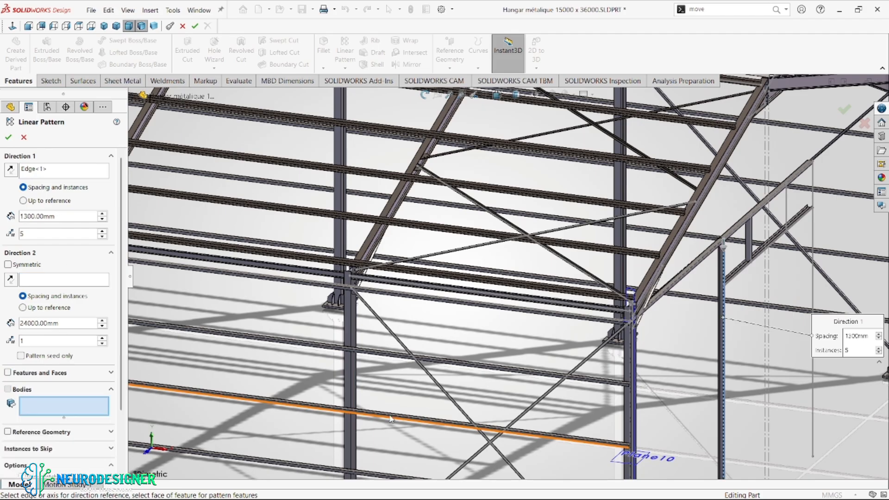
left_click(678, 279)
scroll(694, 342, "down", 5)
middle_click_drag(694, 343, 502, 345)
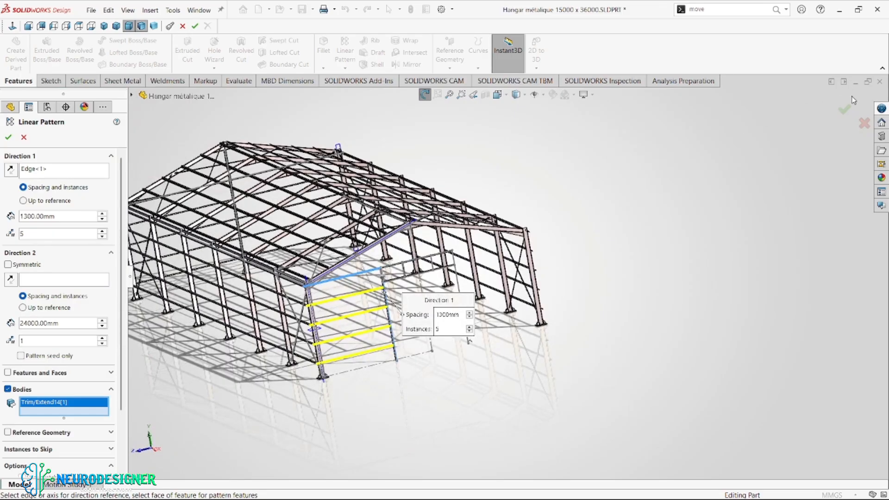
left_click(844, 110)
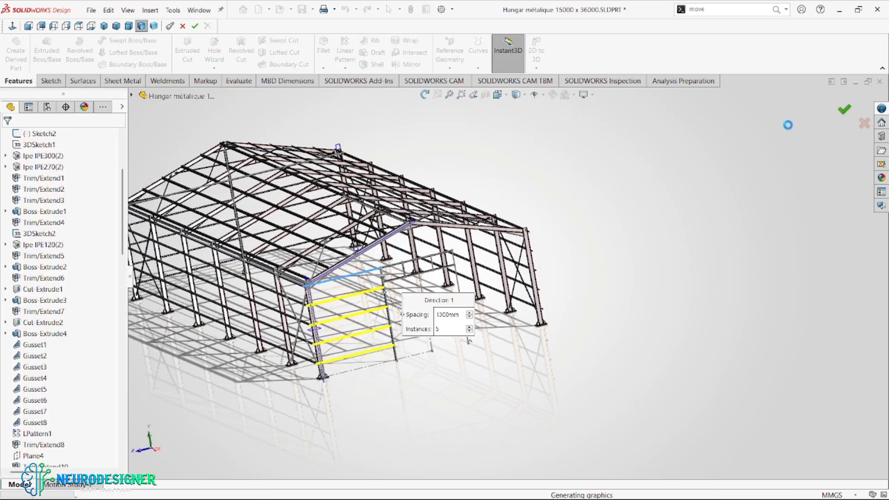
Start a Mirror feature about the Front Plane and set it to mirror bodies
scroll(396, 312, "up", 2)
middle_click_drag(398, 304, 449, 349)
scroll(455, 362, "down", 3)
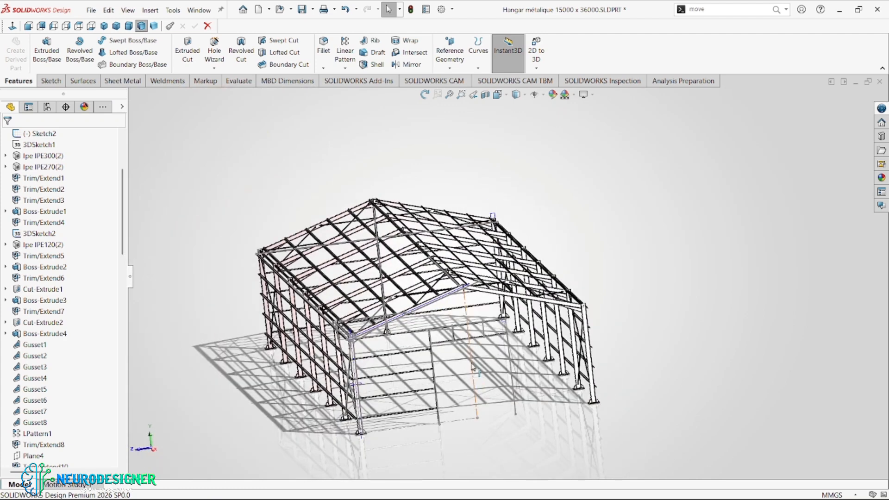
left_click(395, 66)
left_click(131, 96)
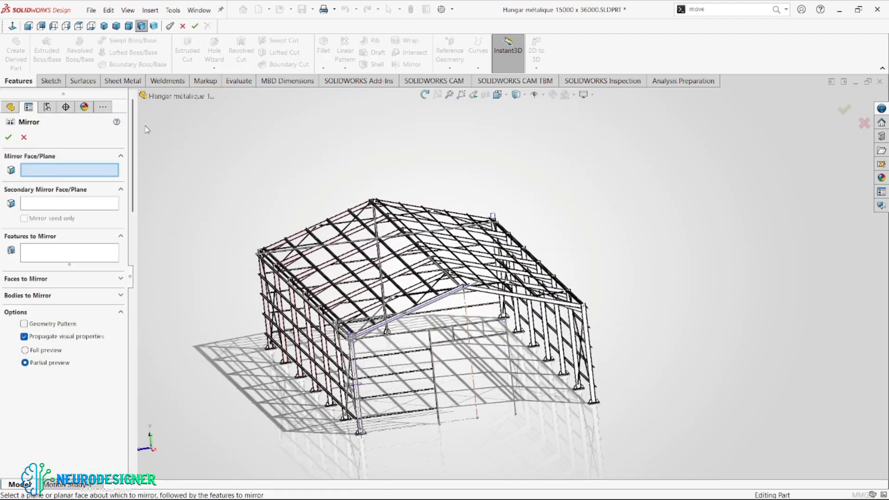
left_click(175, 163)
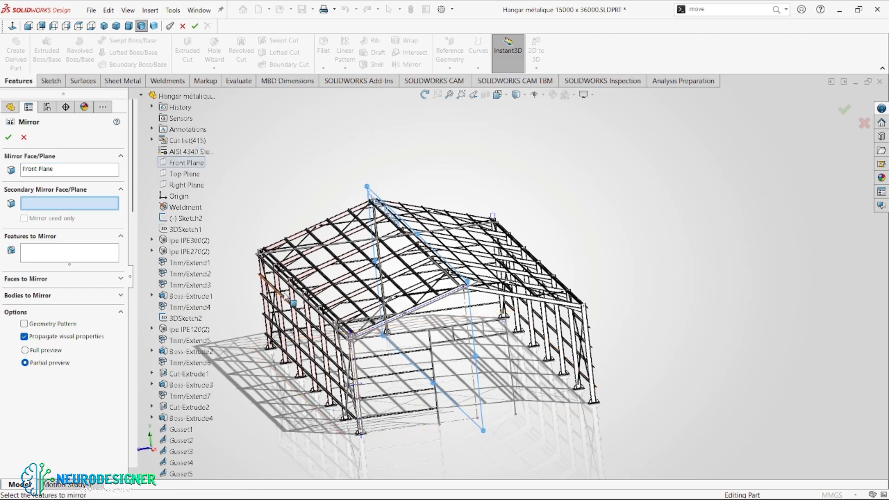
left_click(64, 257)
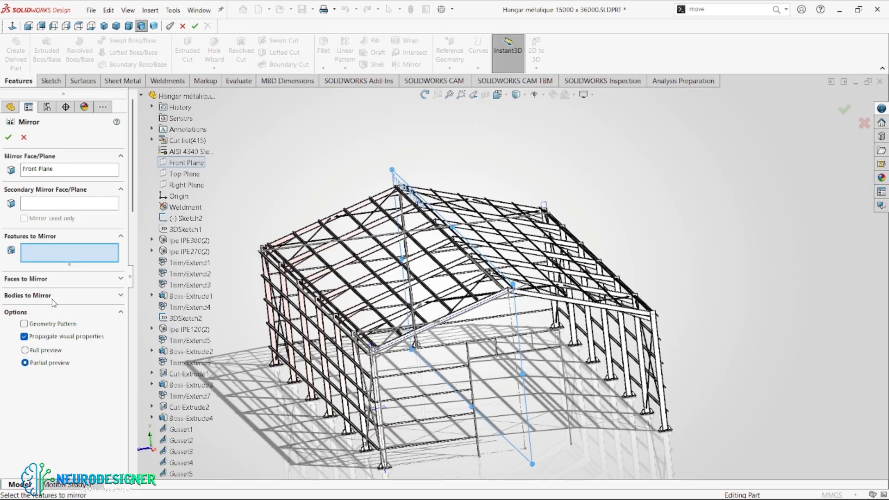
left_click(46, 296)
Select the five horizontal channels between the corner column and the left post, plus the post itself, as the bodies to mirror
scroll(455, 393, "down", 5)
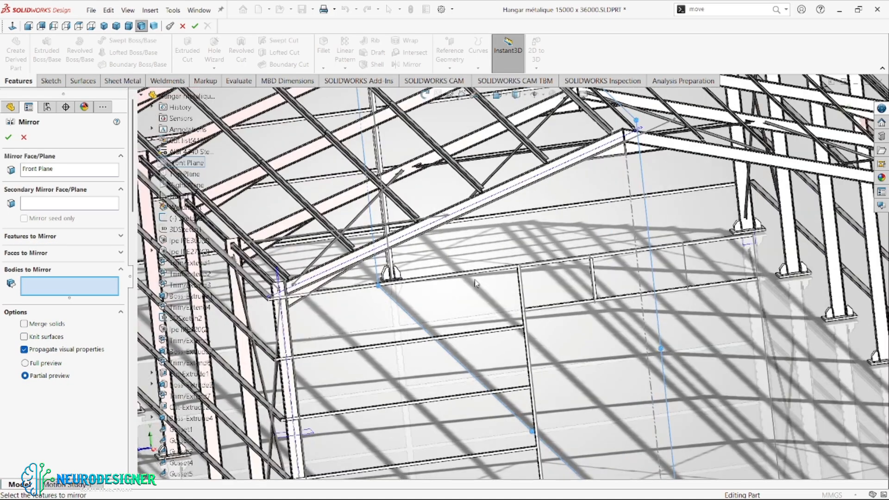
left_click(479, 274)
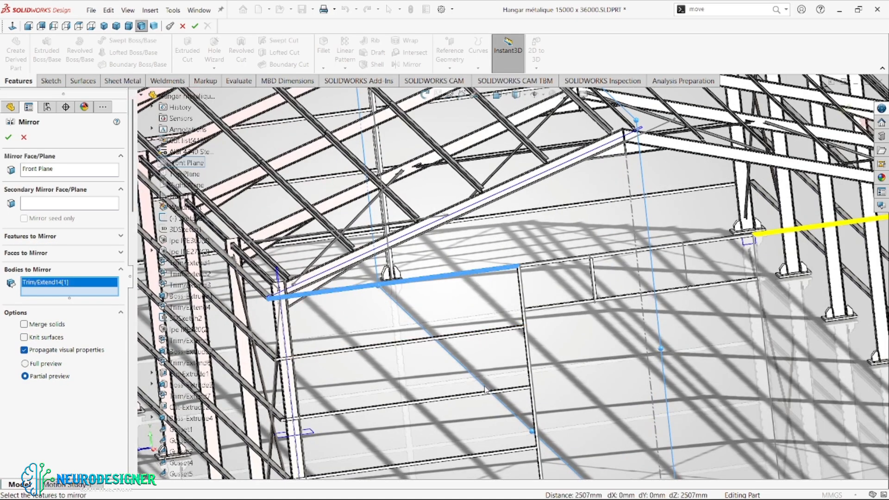
left_click(477, 399)
left_click(477, 334)
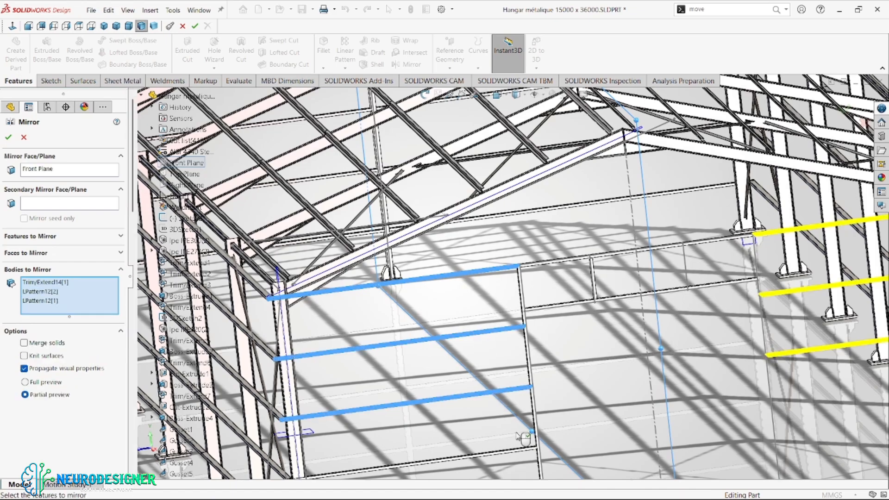
scroll(500, 419, "up", 5)
scroll(500, 419, "down", 5)
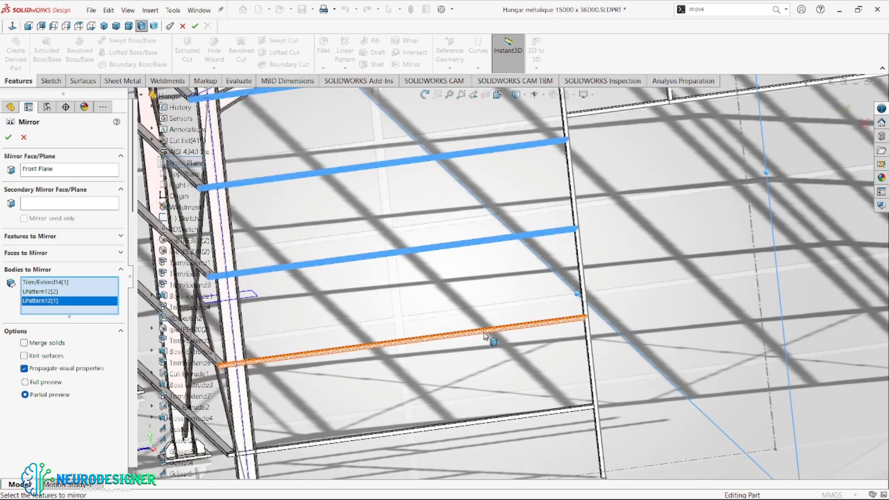
left_click(486, 332)
left_click(516, 417)
left_click(595, 395)
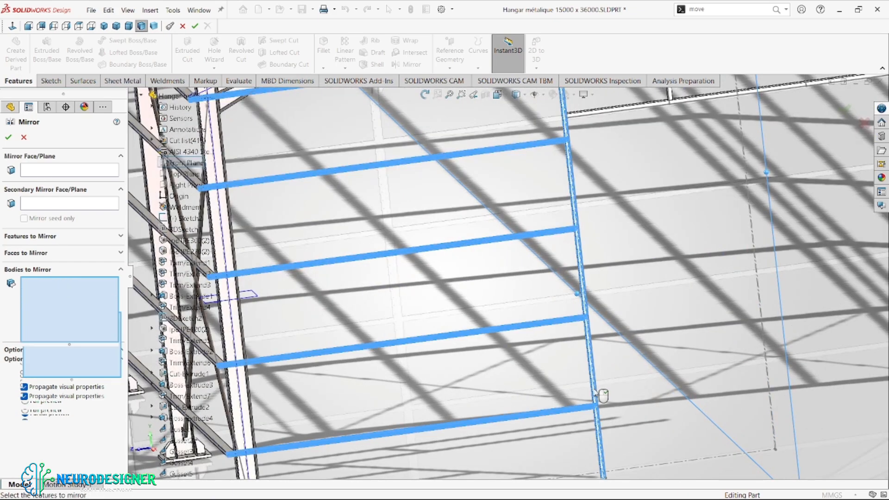
Add the short vertical channel above the door opening to the bodies and complete the mirror about the Front Plane
scroll(601, 395, "up", 5)
scroll(600, 395, "up", 2)
scroll(591, 208, "down", 5)
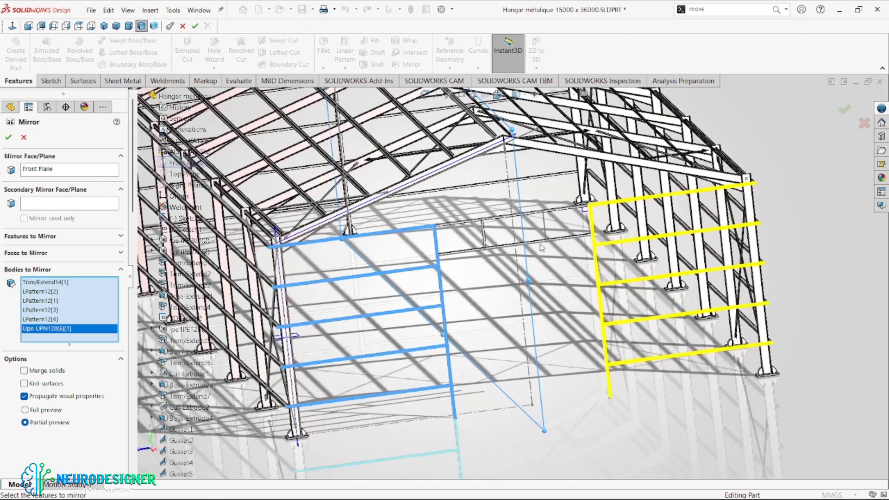
left_click(399, 235)
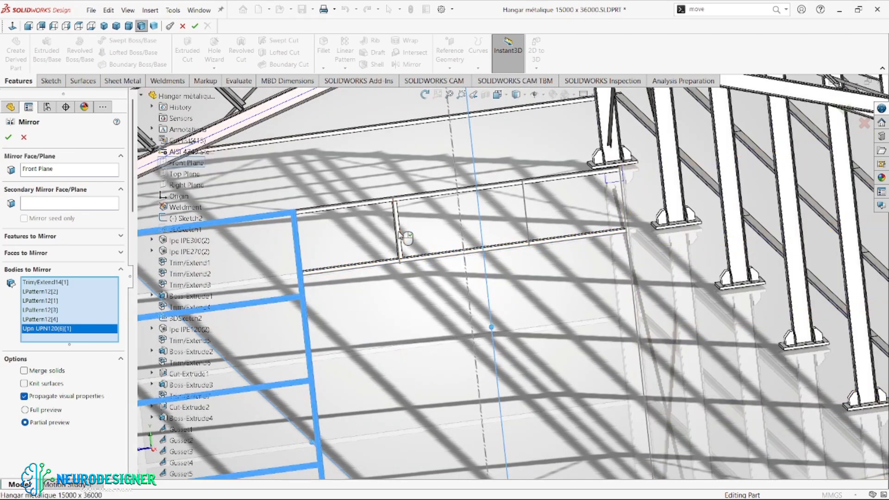
middle_click_drag(493, 246, 499, 247)
key("f")
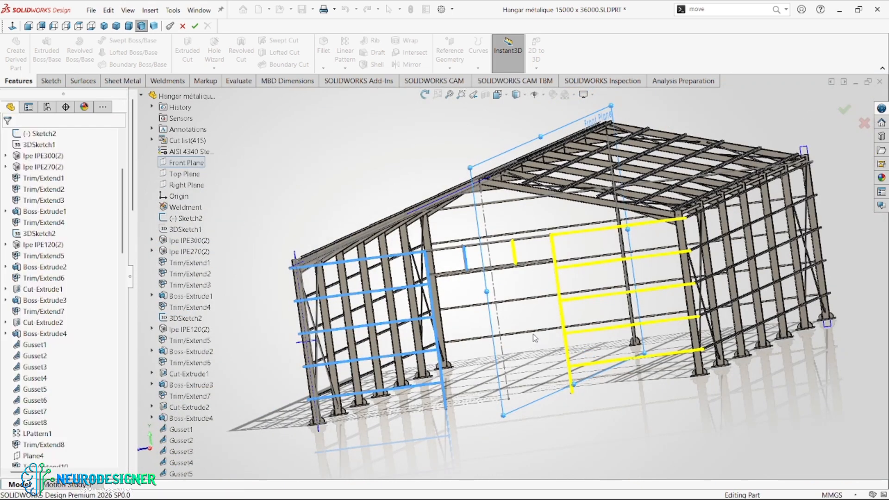
Examine the mirrored gable framing and the joint between the short vertical above the door opening and the top horizontal channel
scroll(558, 326, "down", 5)
scroll(559, 325, "up", 6)
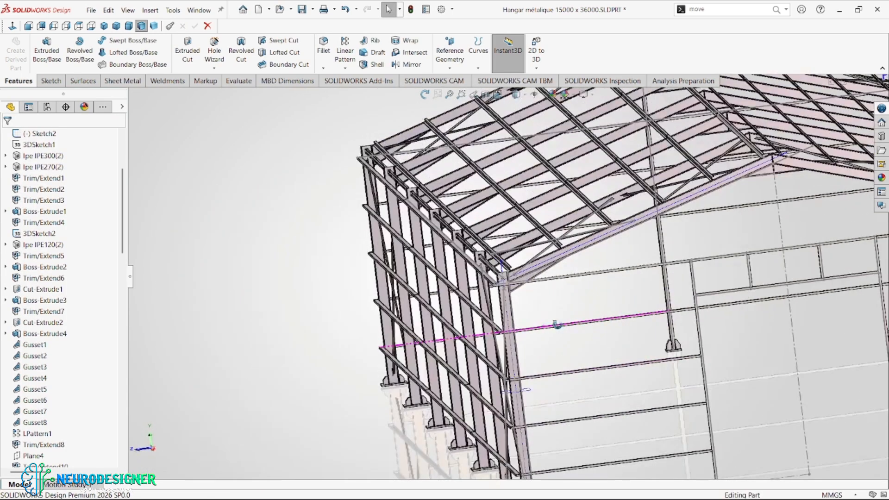
middle_click_drag(598, 319, 548, 320)
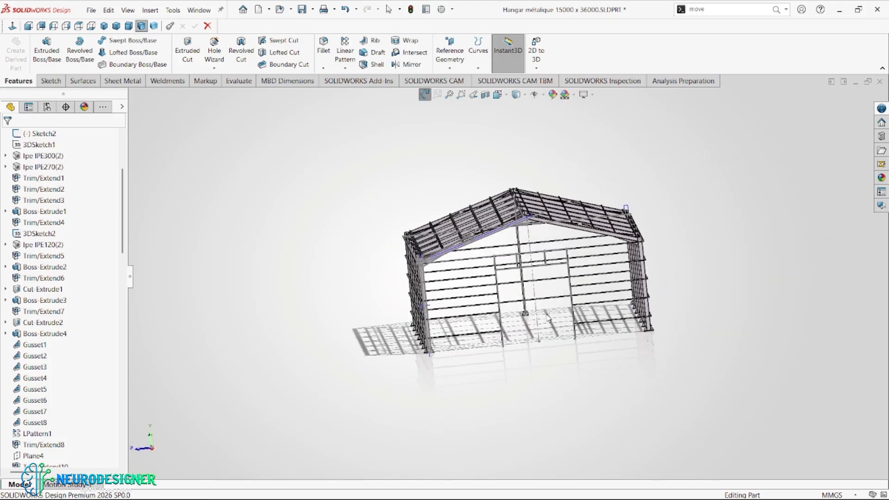
scroll(549, 320, "up", 1)
scroll(549, 320, "down", 2)
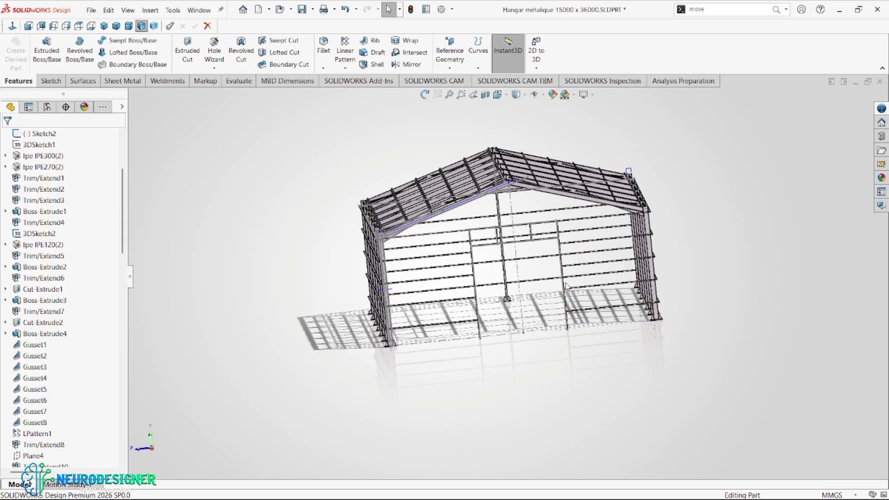
scroll(528, 232, "down", 10)
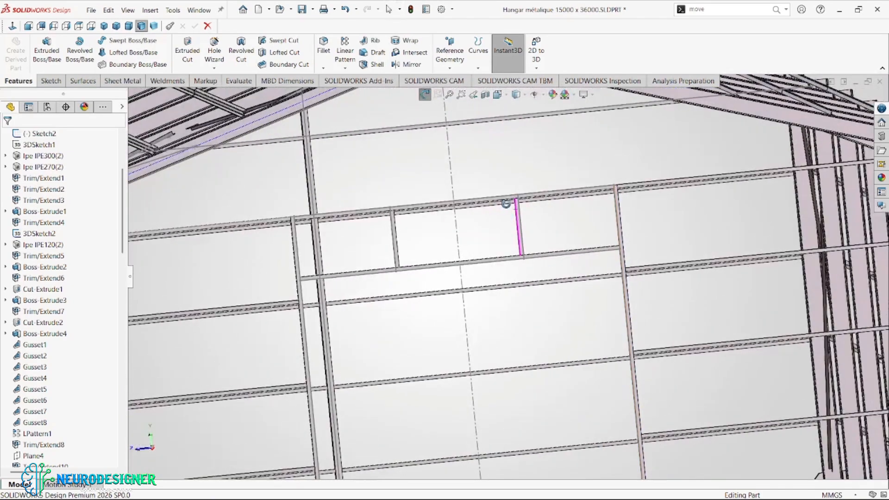
middle_click_drag(506, 203, 509, 204)
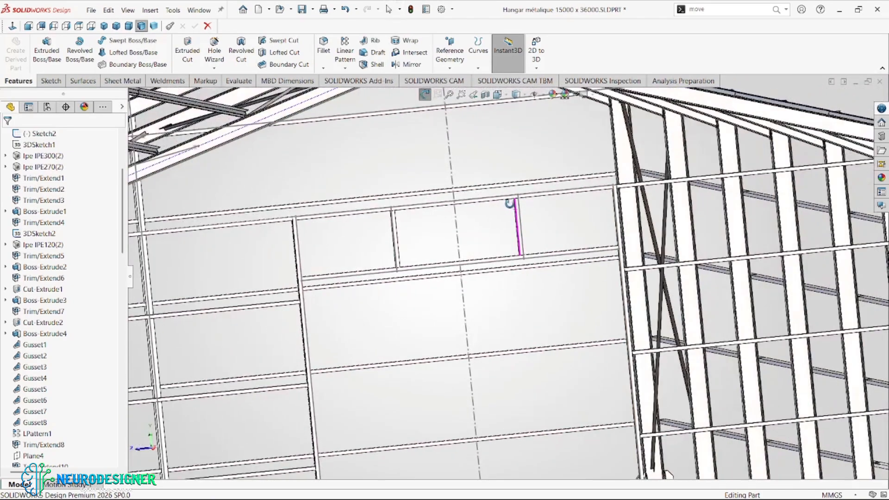
scroll(531, 206, "down", 10)
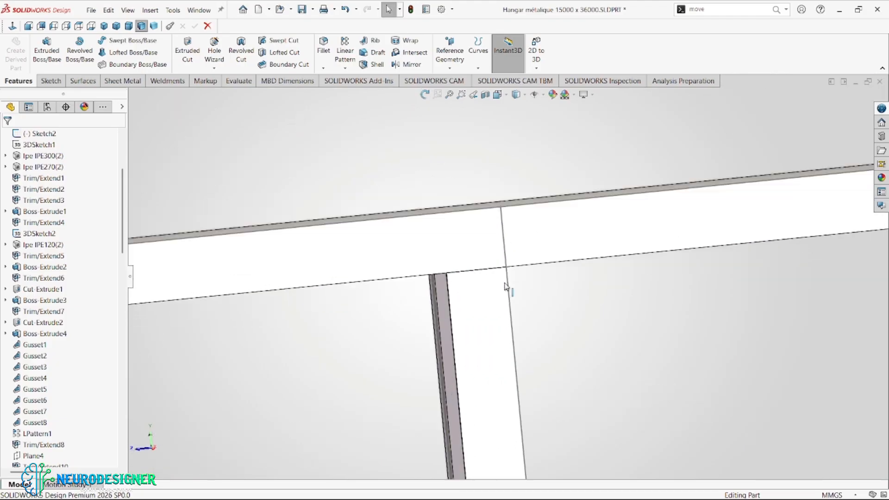
middle_click_drag(499, 278, 532, 211)
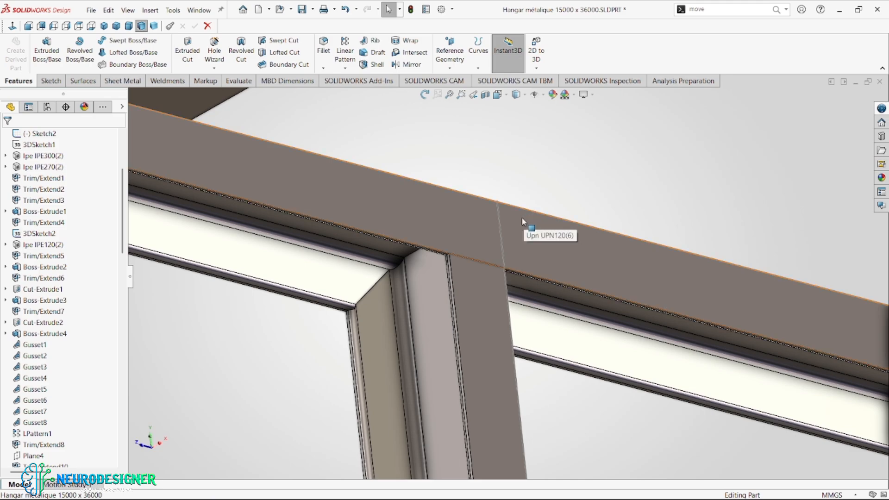
scroll(522, 218, "up", 10)
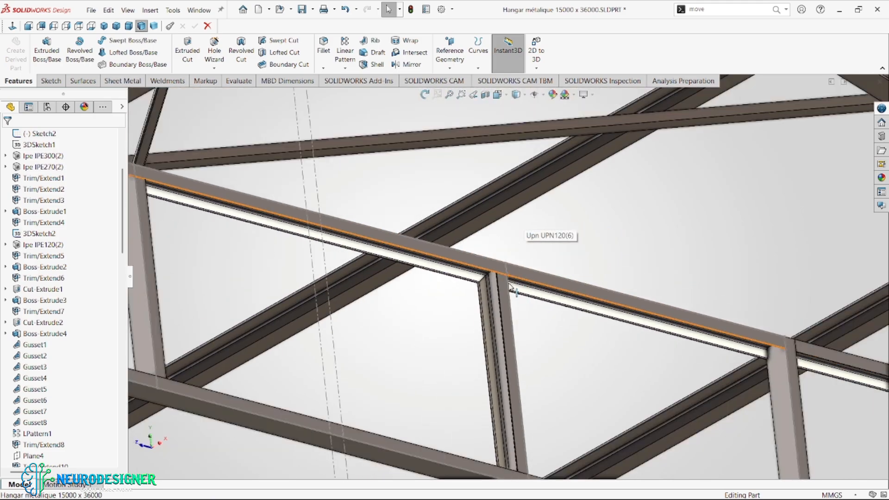
scroll(502, 291, "up", 10)
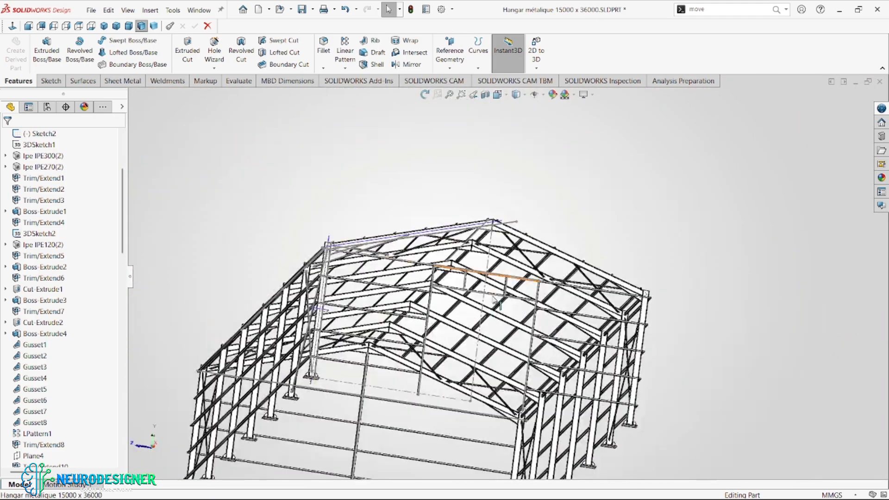
mouse_move(499, 304)
middle_mouse_down()
mouse_move(468, 352)
mouse_move(496, 319)
middle_mouse_up()
scroll(510, 277, "up", 5)
scroll(499, 283, "down", 10)
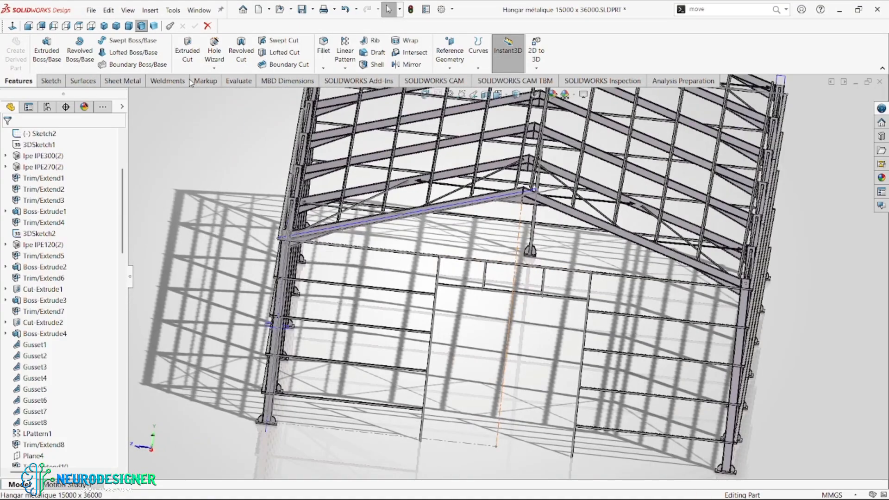
Run Interference Detection on the whole hangar part and calculate the results
left_click(237, 82)
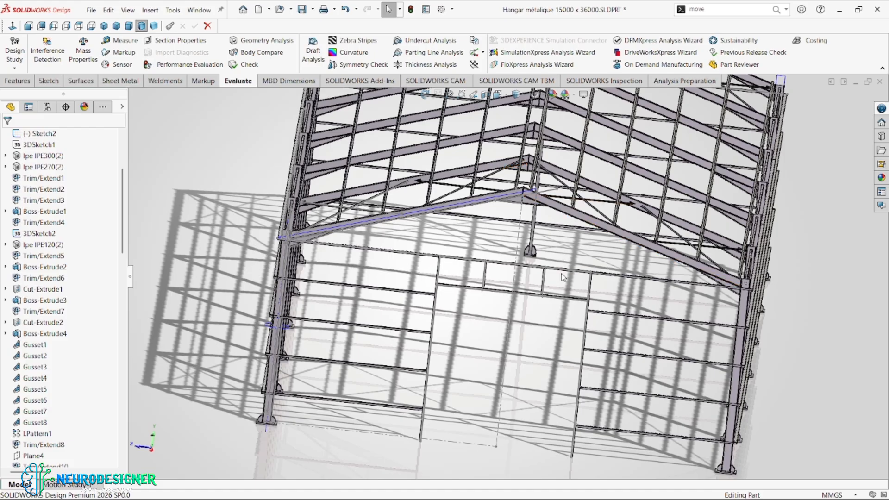
middle_click_drag(563, 277, 568, 252)
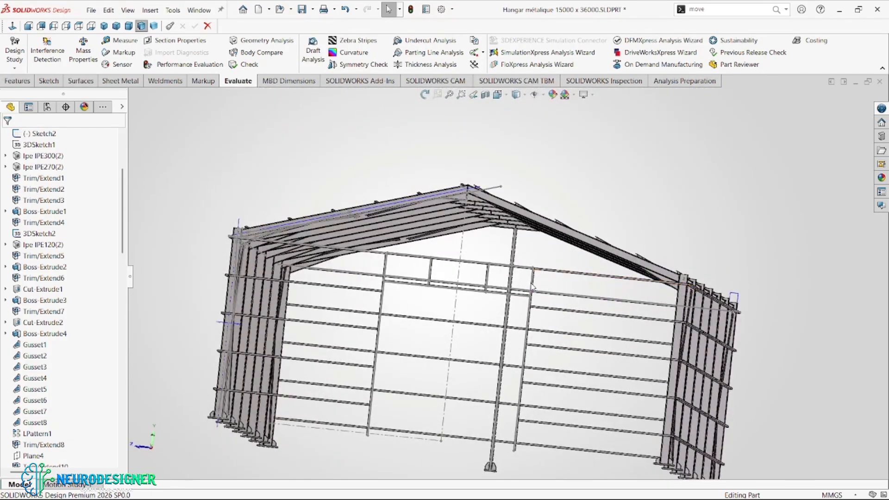
middle_click_drag(532, 286, 514, 290)
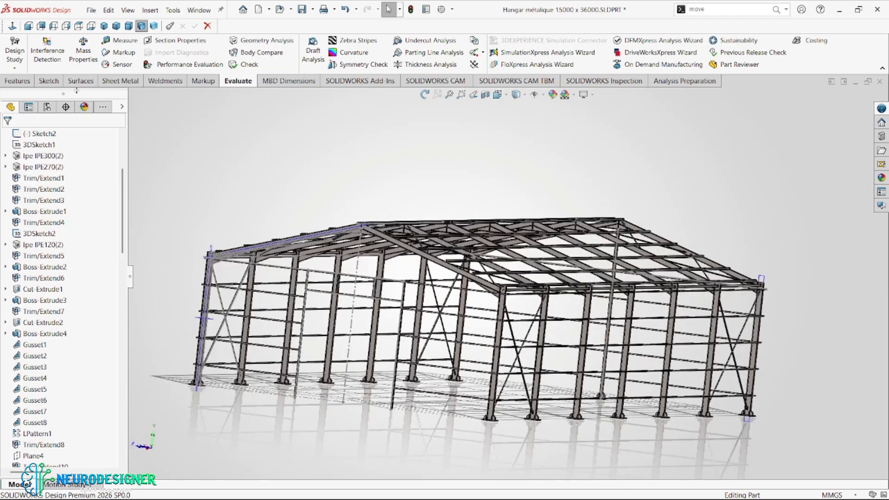
left_click(61, 64)
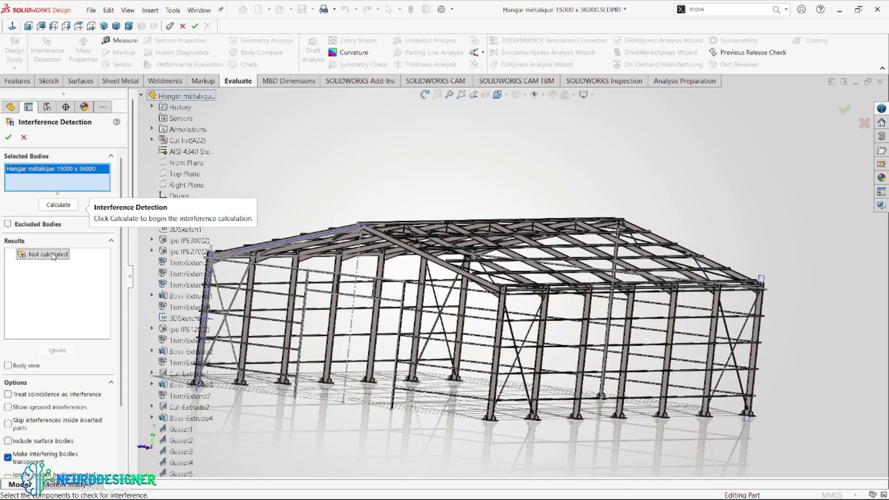
left_click(58, 204)
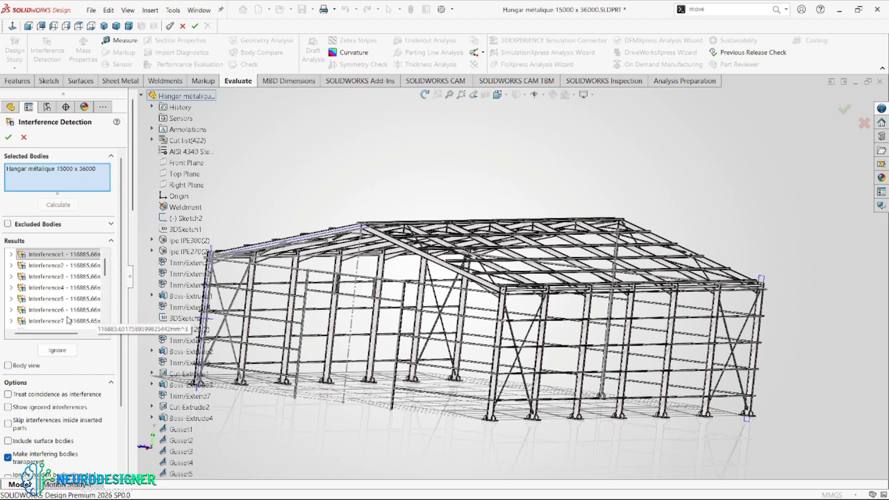
Review the list of interferences and examine the side-wall columns, purlin connections and bracing for the overlaps
scroll(523, 292, "down", 5)
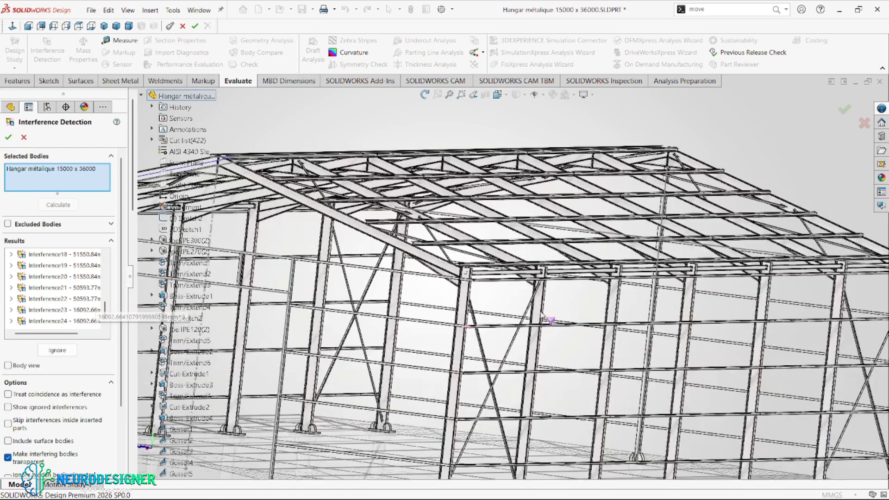
scroll(595, 308, "up", 5)
middle_click_drag(602, 319, 612, 345)
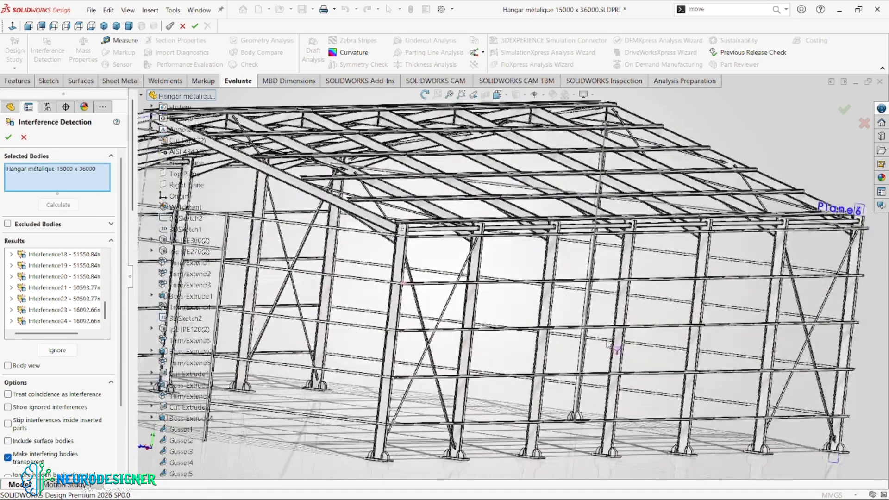
scroll(602, 345, "down", 6)
scroll(588, 338, "up", 5)
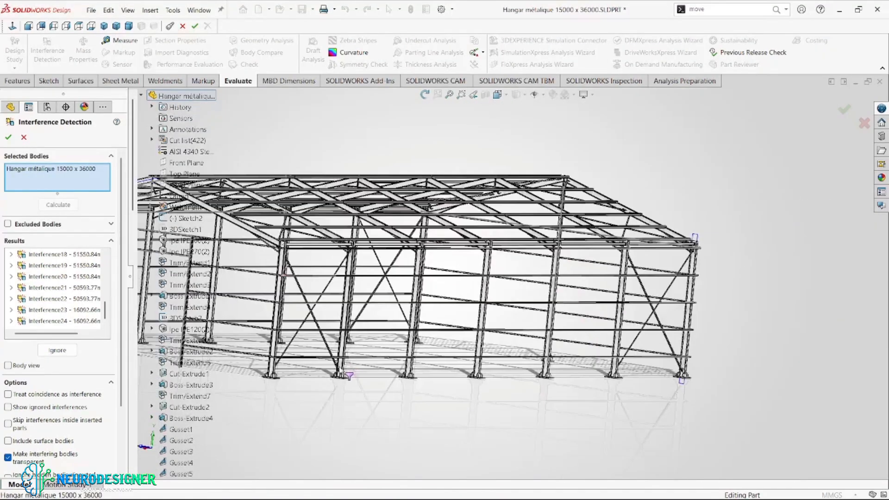
scroll(438, 347, "down", 4)
scroll(366, 220, "up", 4)
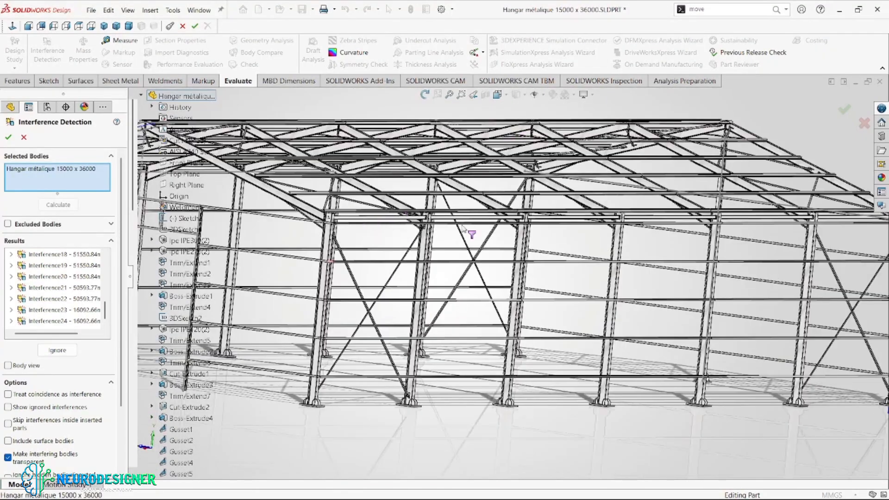
scroll(465, 214, "down", 6)
scroll(439, 222, "up", 1)
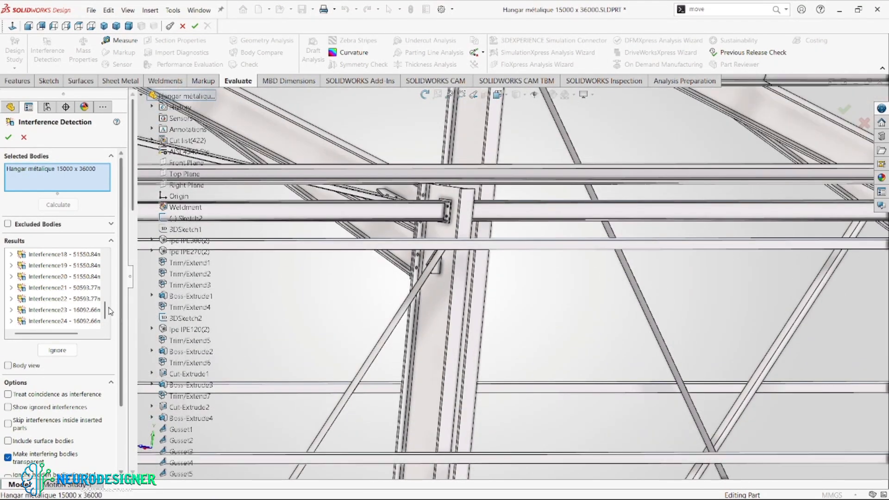
Zoom to Interference20 and examine where the gable horizontals cross the corner column
left_click(34, 289)
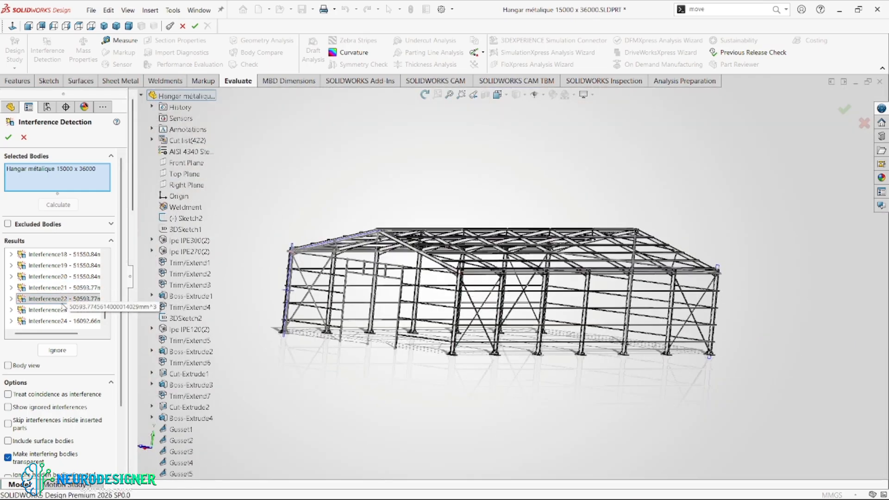
right_click(60, 278)
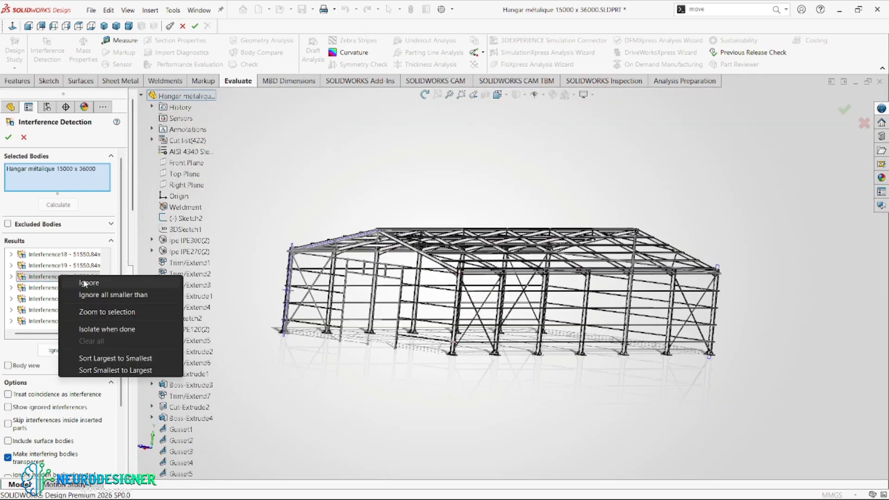
left_click(132, 313)
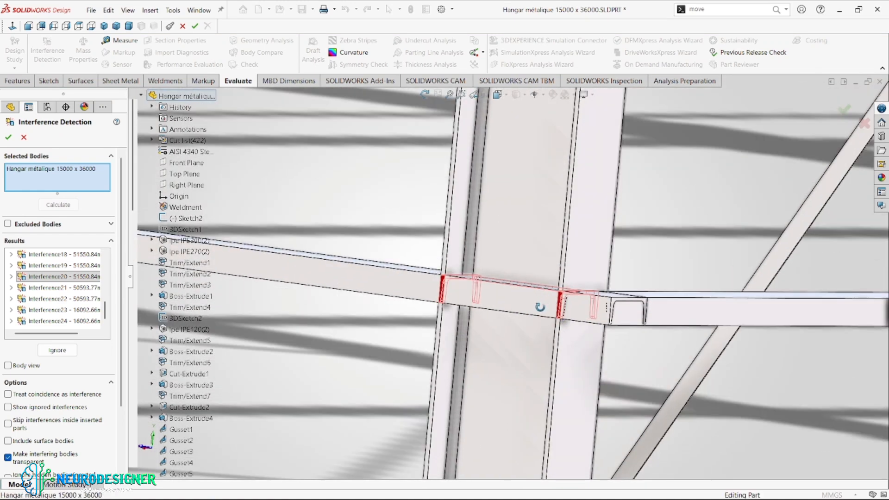
middle_click_drag(540, 307, 571, 310)
scroll(540, 301, "up", 5)
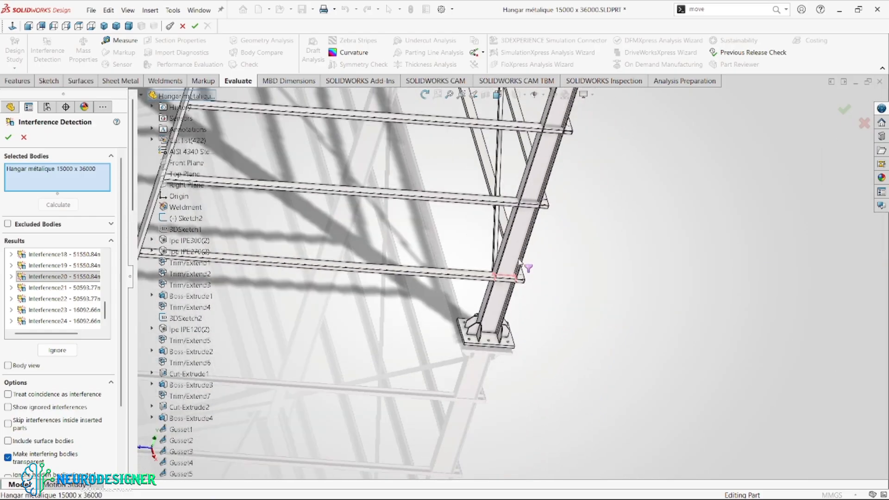
scroll(538, 185, "up", 4)
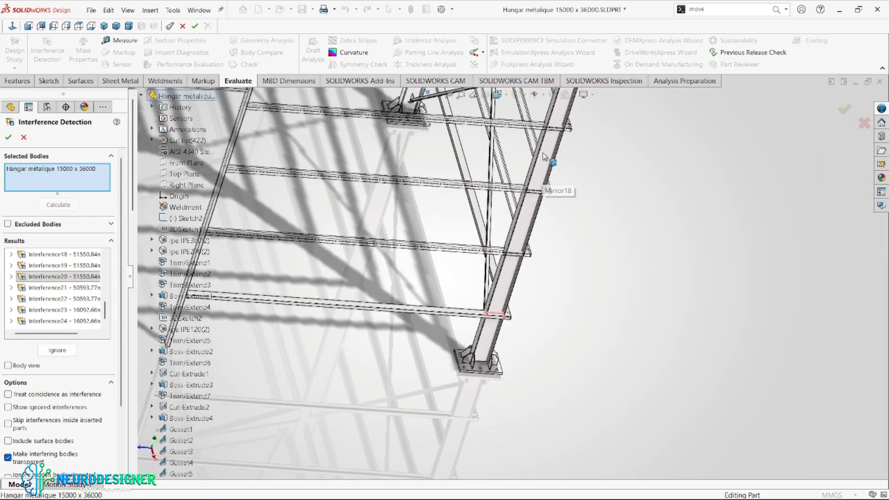
scroll(514, 323, "down", 5)
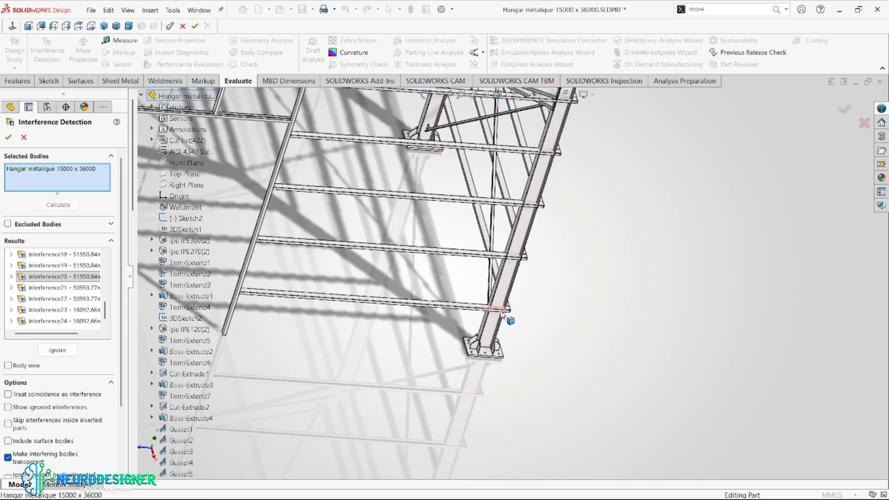
middle_click_drag(499, 326, 519, 311)
scroll(527, 205, "down", 3)
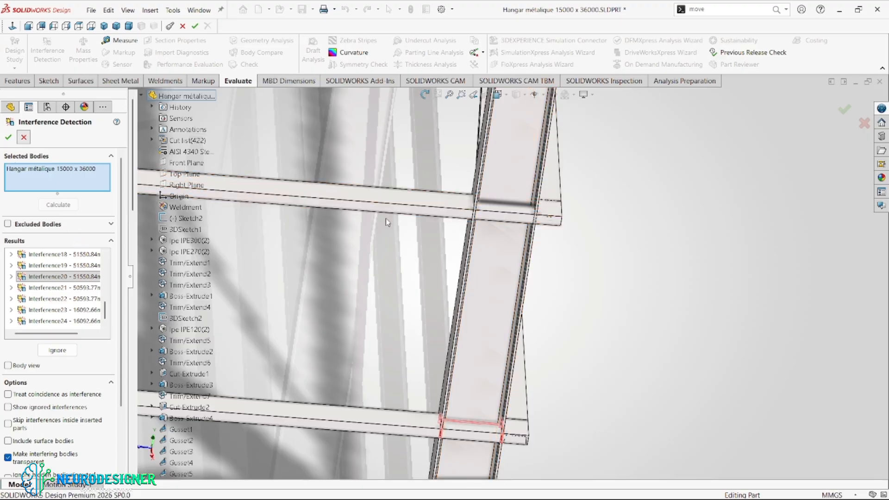
Close Interference Detection and examine where the side gable horizontals cross the corner column and meet the side-wall channels
key("Escape")
middle_click_drag(496, 231, 444, 170)
scroll(425, 278, "up", 10)
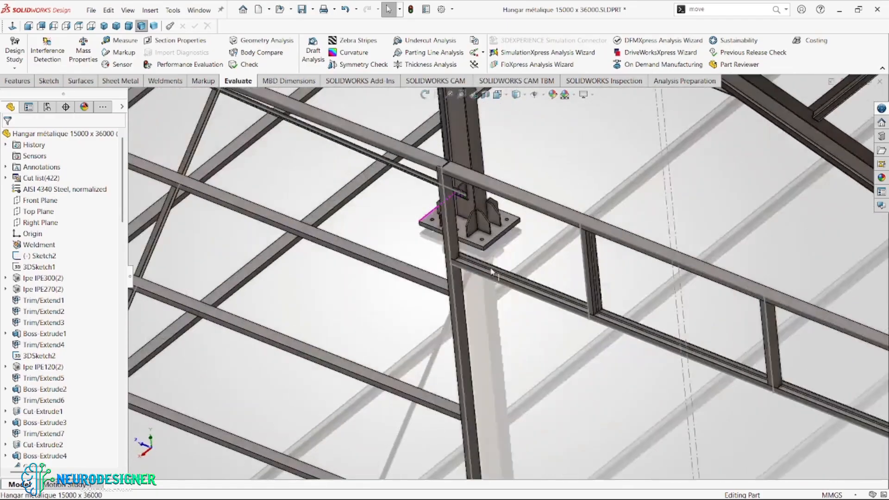
scroll(316, 193, "down", 10)
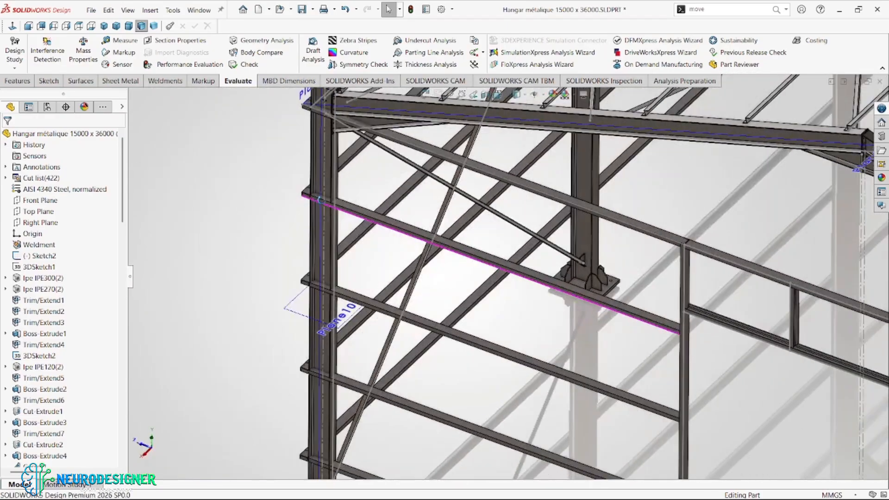
scroll(316, 194, "down", 10)
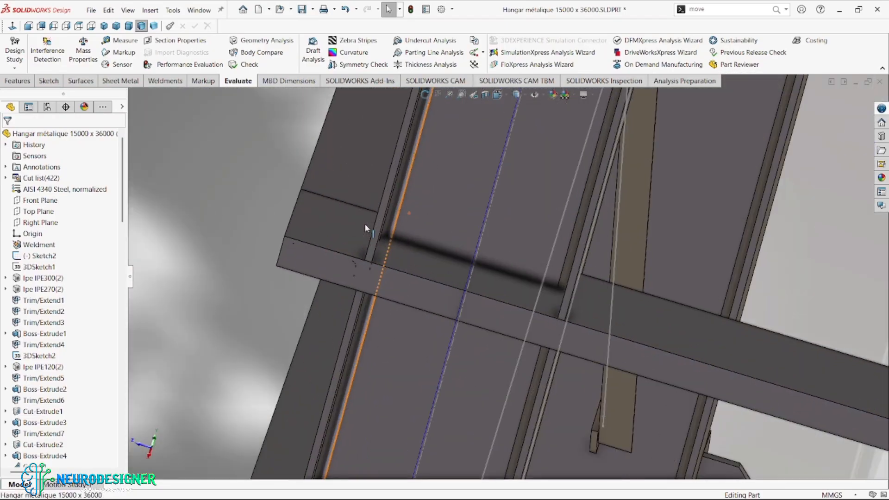
middle_click_drag(365, 224, 451, 253)
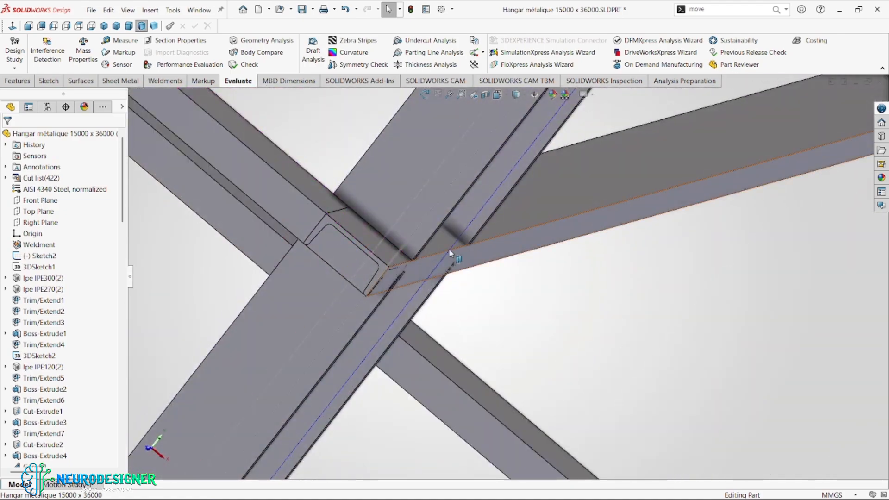
left_click(439, 264)
scroll(440, 265, "up", 10)
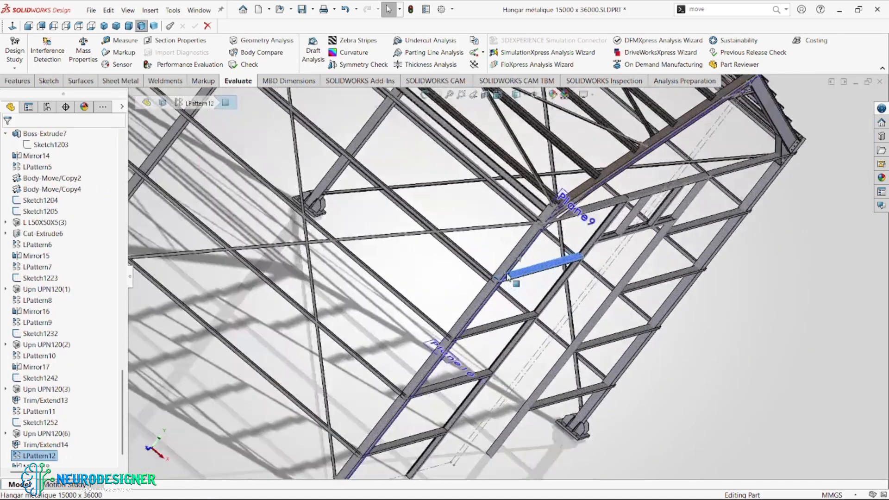
In the Upn UPN120(6) structural member, relocate the Group2 top horizontal's profile onto its path at the opposite outer corner of the channel web
scroll(520, 257, "down", 6)
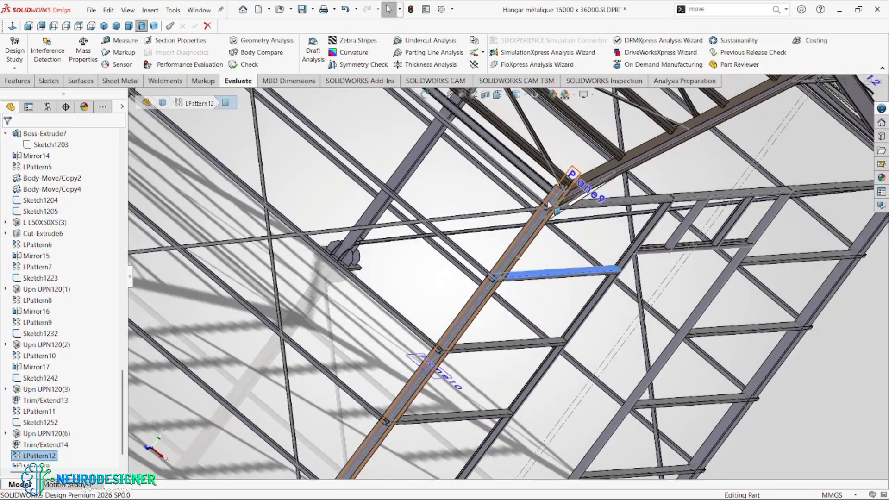
scroll(533, 238, "down", 6)
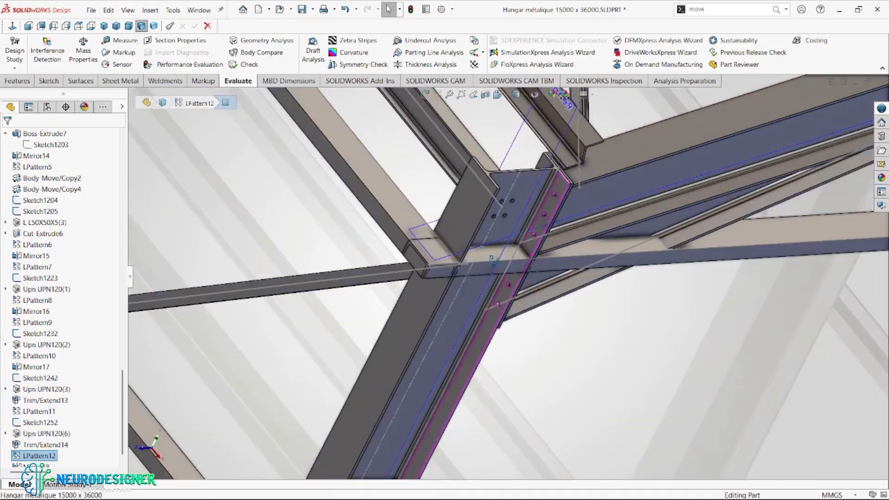
middle_click_drag(493, 260, 579, 254)
left_click(595, 257)
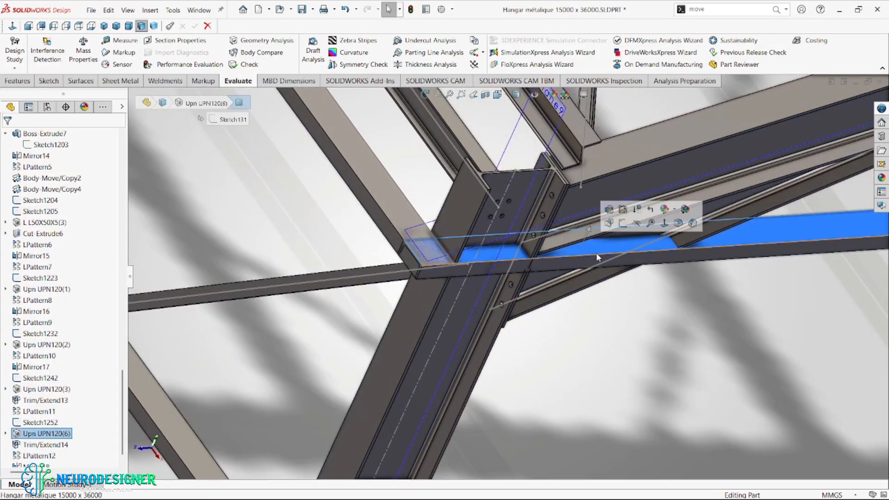
scroll(631, 274, "up", 8)
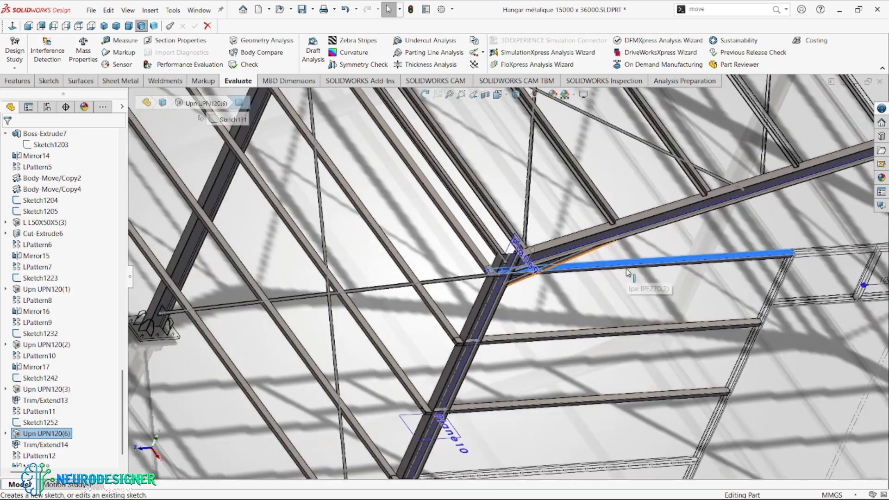
left_click(47, 433)
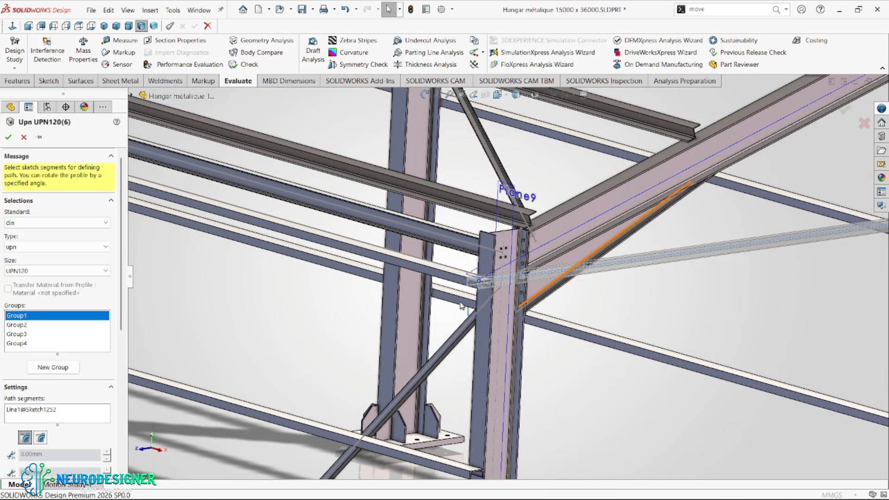
left_click(23, 334)
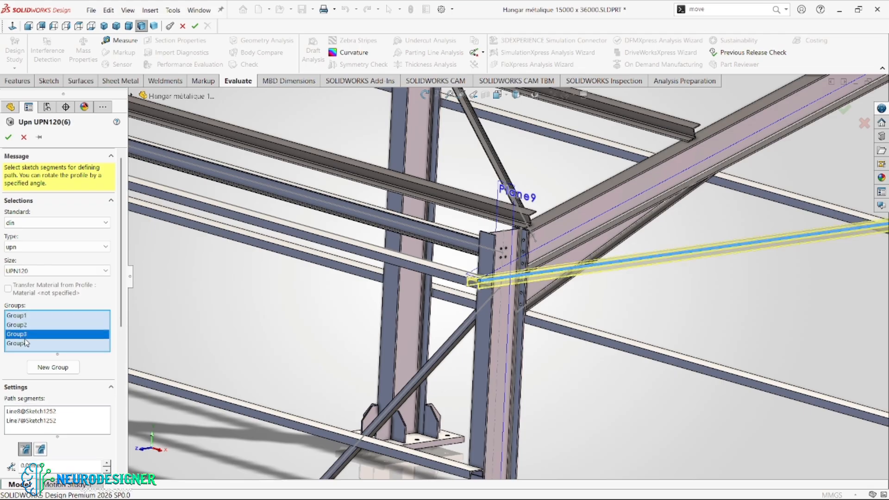
left_click(22, 328)
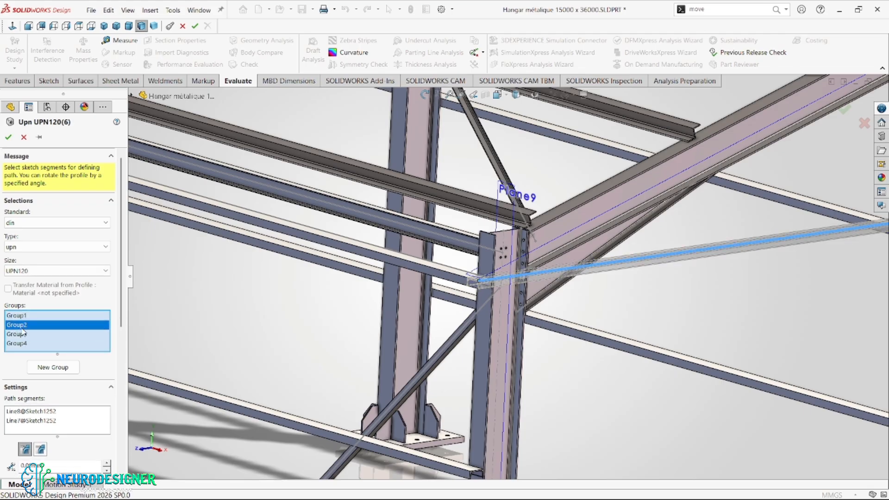
scroll(85, 458, "down", 5)
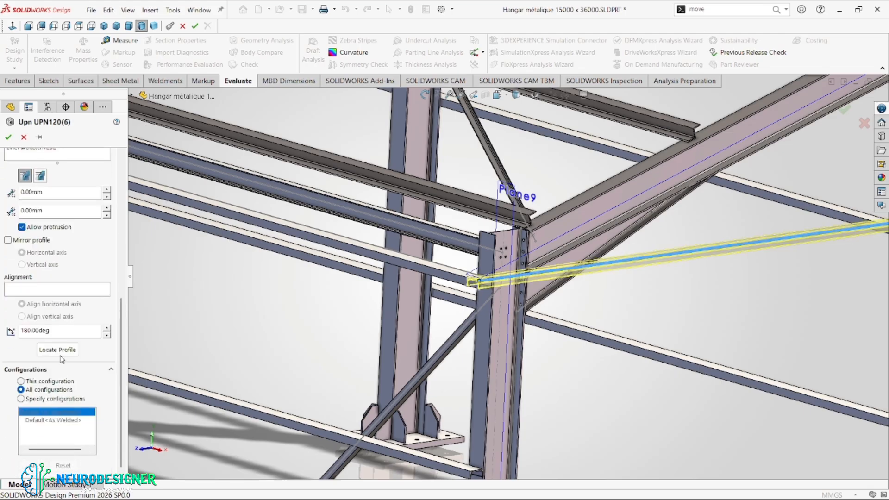
scroll(63, 358, "down", 1)
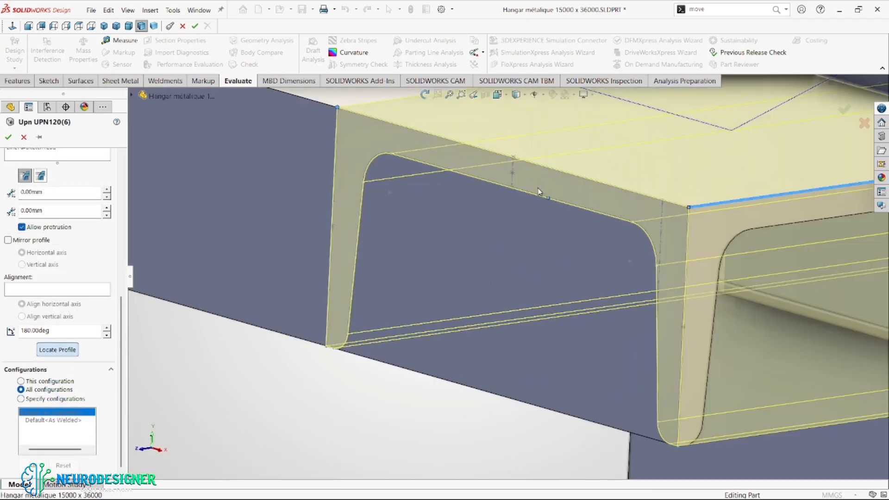
scroll(536, 201, "up", 12)
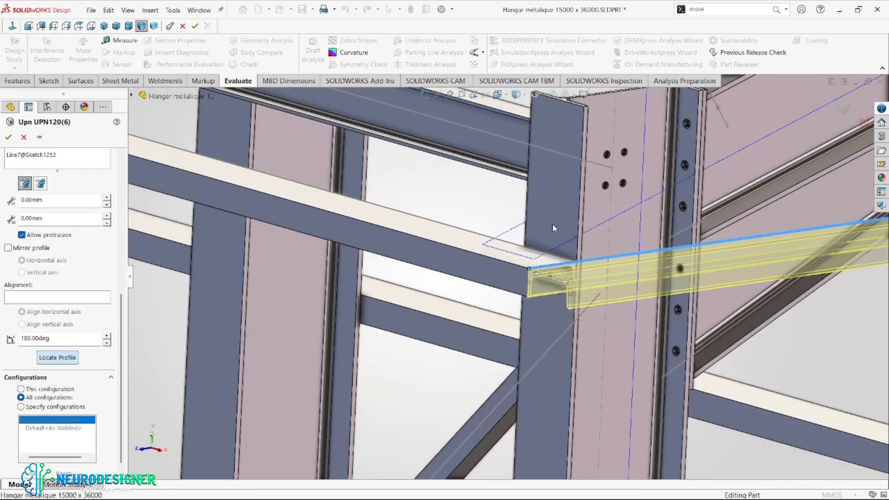
scroll(552, 224, "up", 10)
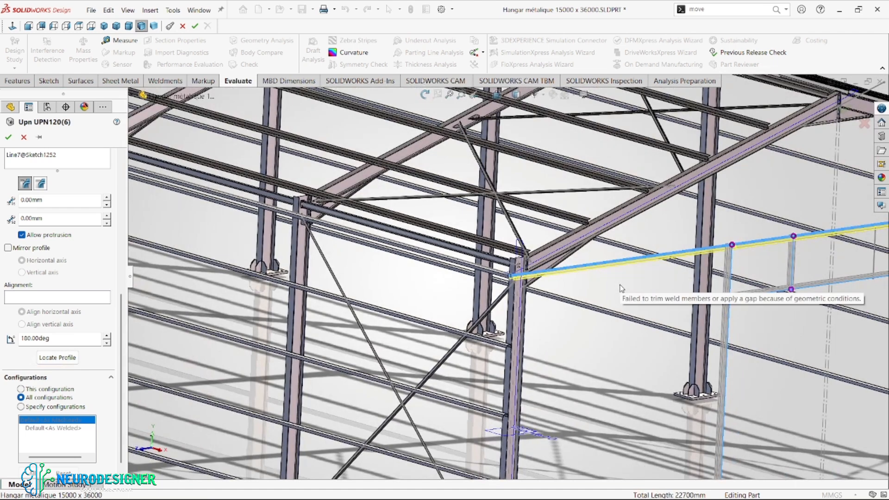
scroll(621, 288, "up", 3)
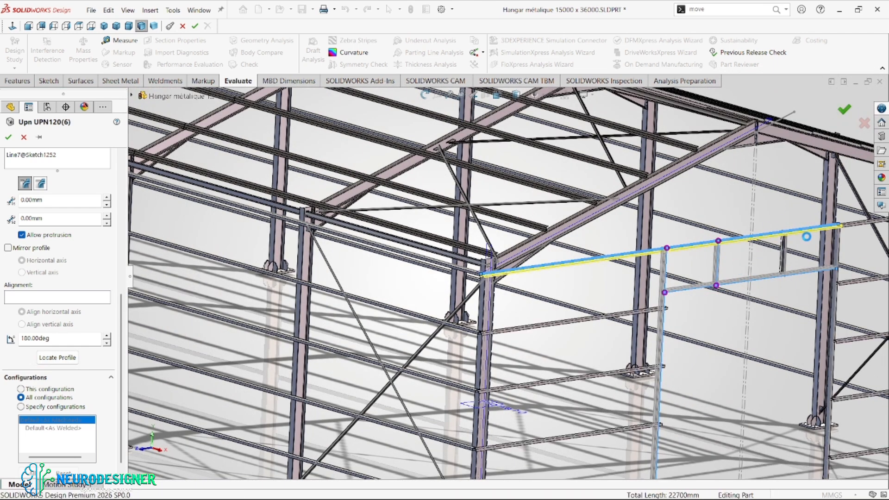
Examine the joints of the shifted top horizontal with the door uprights and short verticals across the gable
scroll(775, 243, "down", 8)
scroll(776, 243, "down", 8)
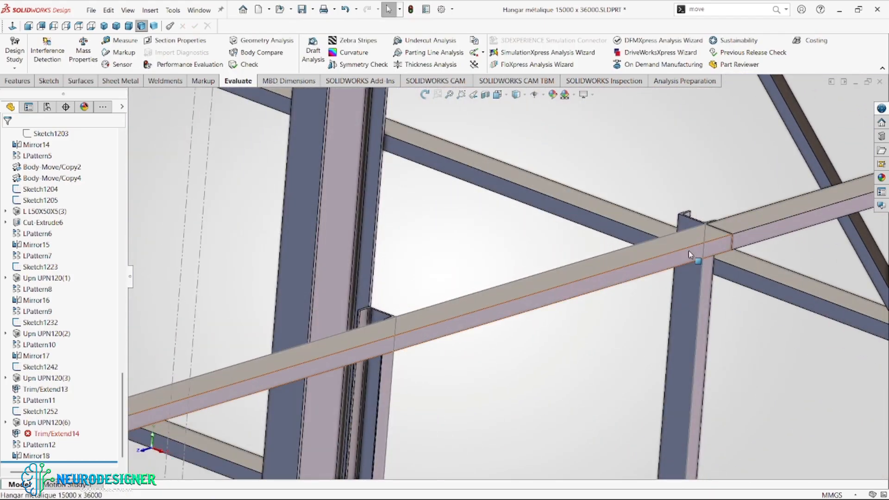
scroll(688, 250, "up", 10)
scroll(463, 344, "up", 1)
scroll(440, 353, "down", 1)
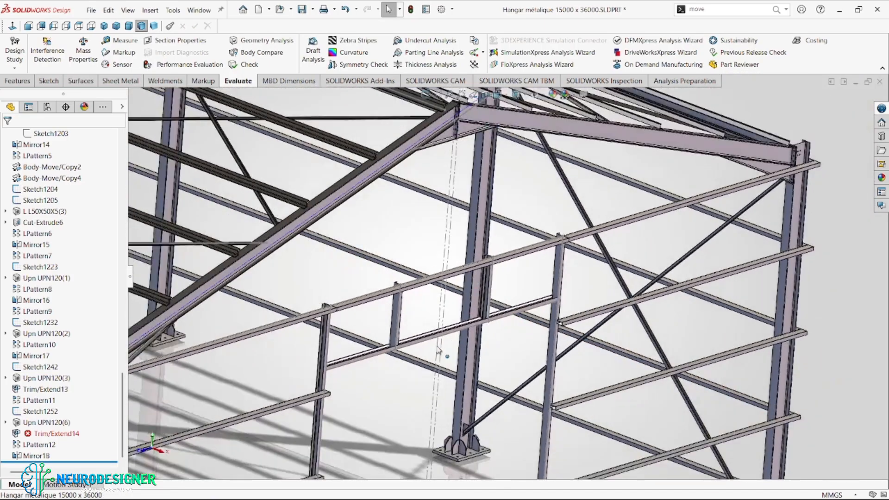
scroll(417, 361, "up", 2)
scroll(359, 380, "down", 3)
middle_click_drag(357, 359, 378, 342)
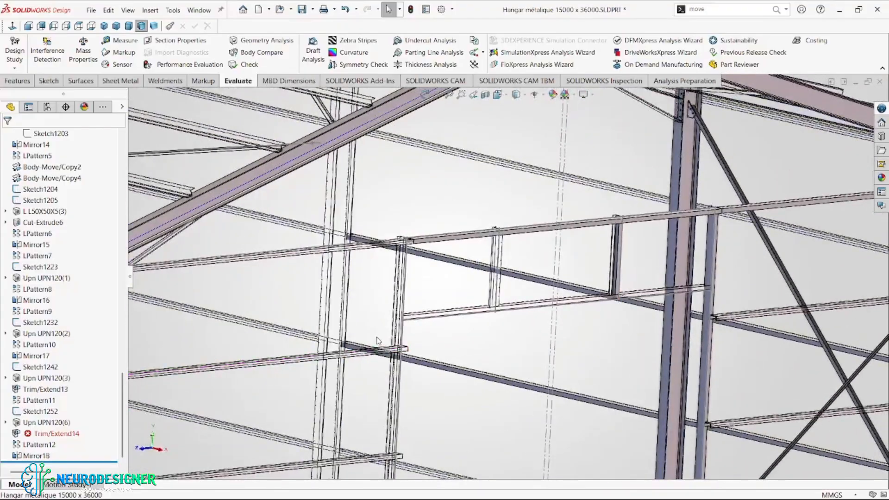
Reopen the Upn UPN120(6) structural member and examine how the Group1 door upright meets the top horizontal
scroll(359, 367, "up", 3)
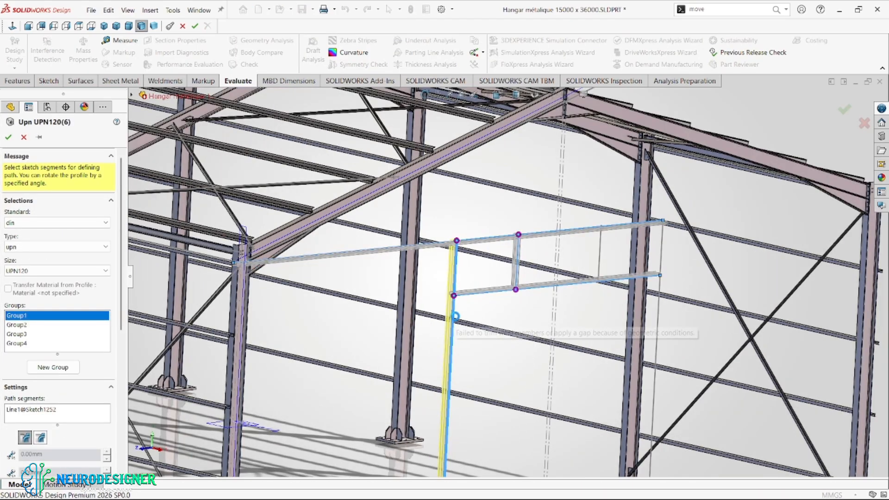
scroll(465, 234, "down", 5)
scroll(468, 230, "up", 10)
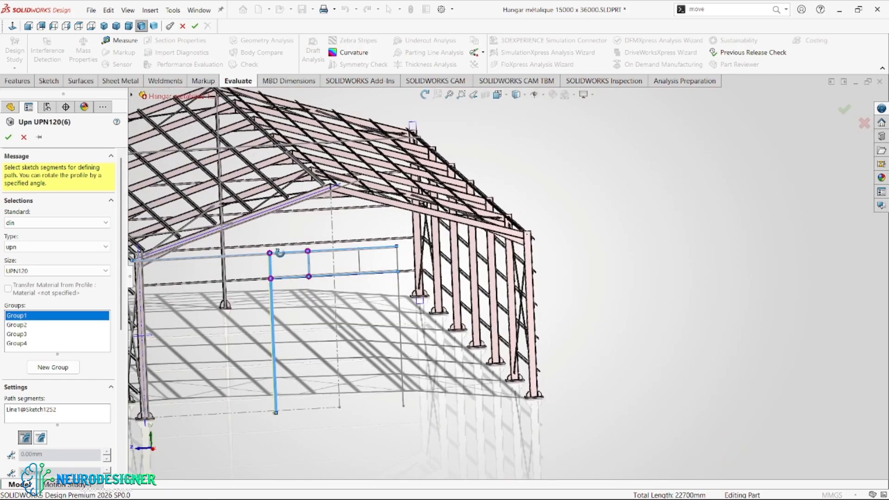
scroll(280, 253, "down", 10)
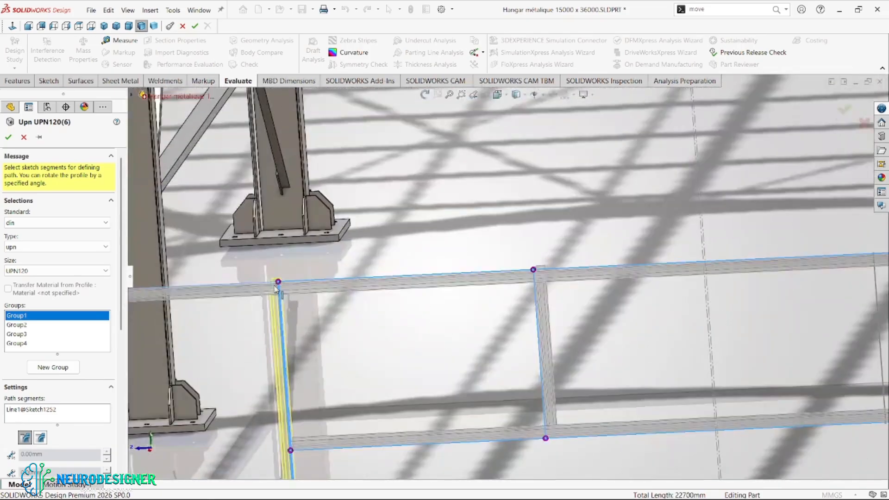
scroll(276, 289, "down", 2)
scroll(78, 426, "down", 5)
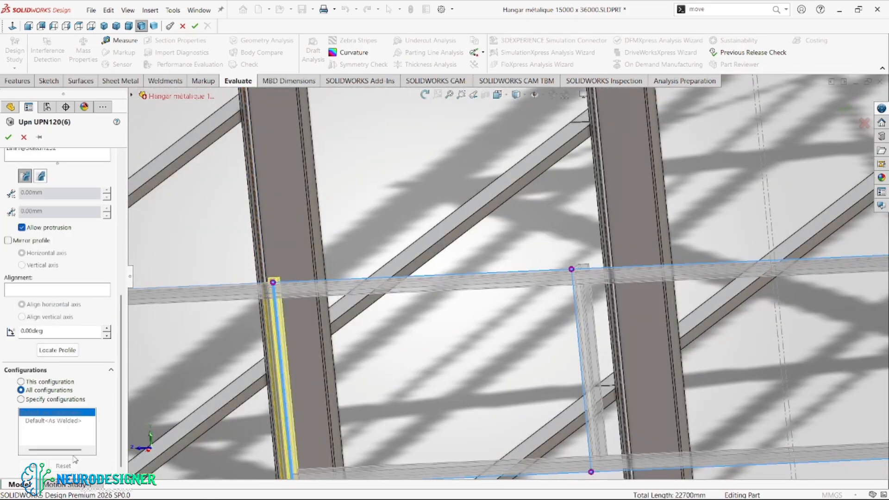
Relocate the Group1 door upright's profile so its path passes through the opposite outer corner of the channel web
left_click(55, 350)
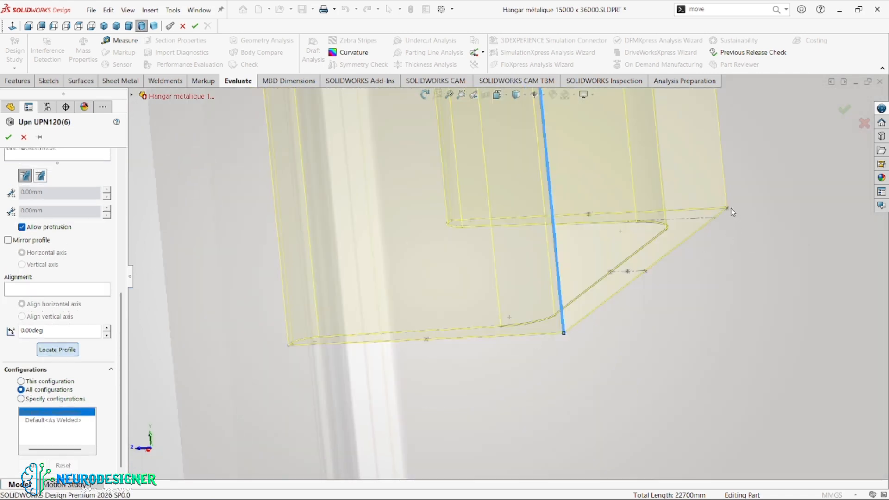
scroll(671, 248, "up", 10)
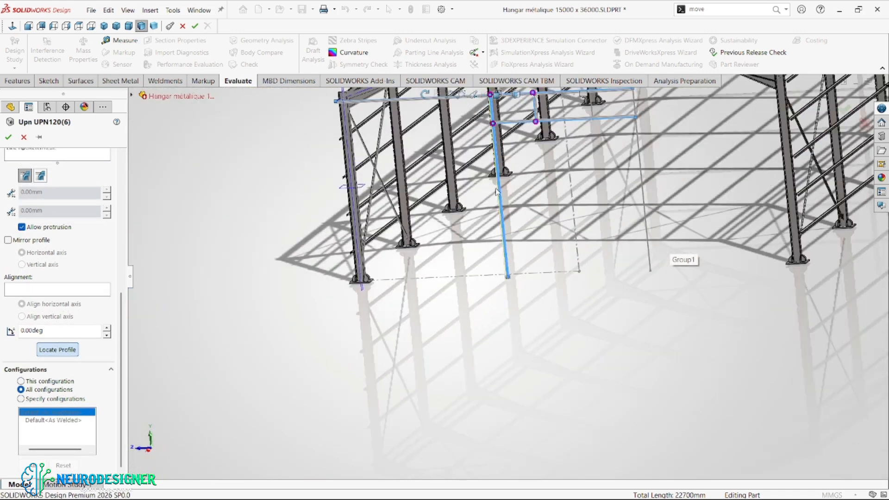
scroll(496, 191, "down", 10)
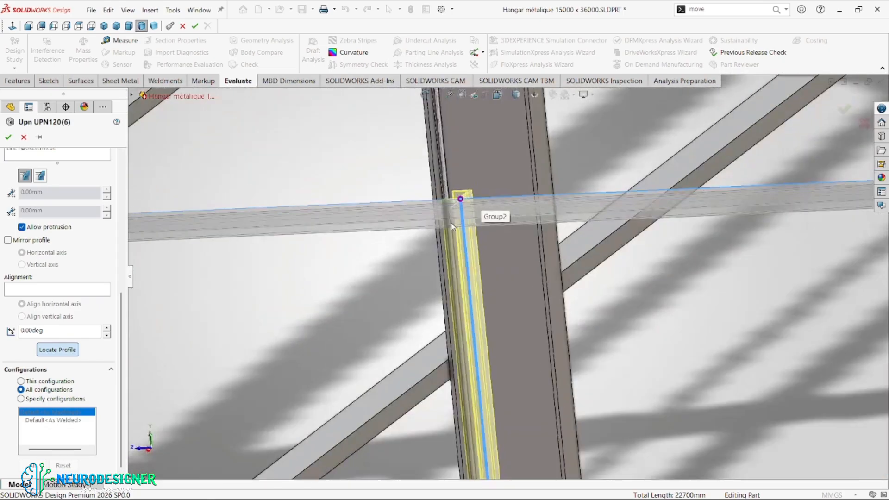
scroll(452, 225, "up", 8)
scroll(442, 298, "down", 2)
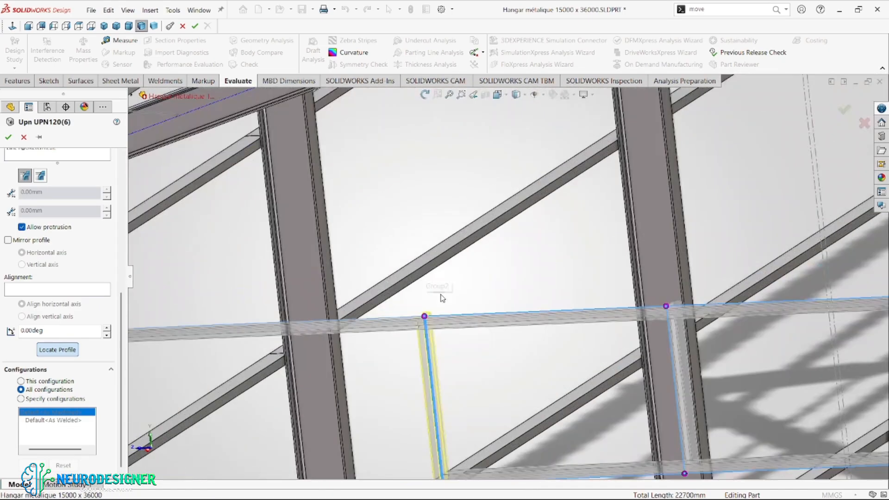
scroll(442, 298, "down", 5)
scroll(421, 360, "up", 8)
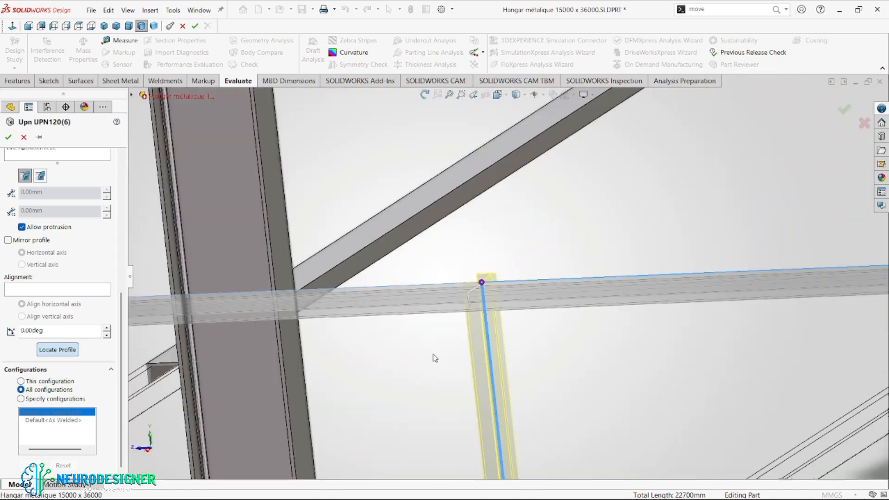
scroll(526, 413, "down", 6)
scroll(525, 426, "up", 5)
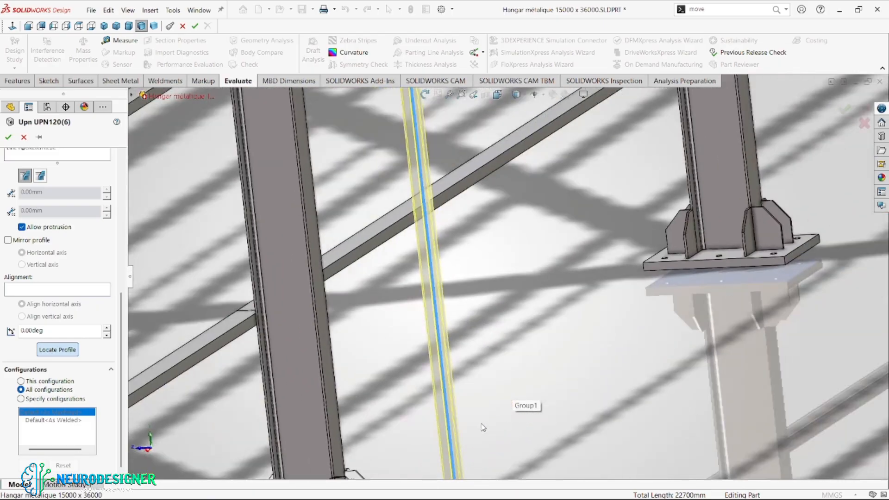
scroll(490, 431, "down", 2)
scroll(525, 426, "up", 5)
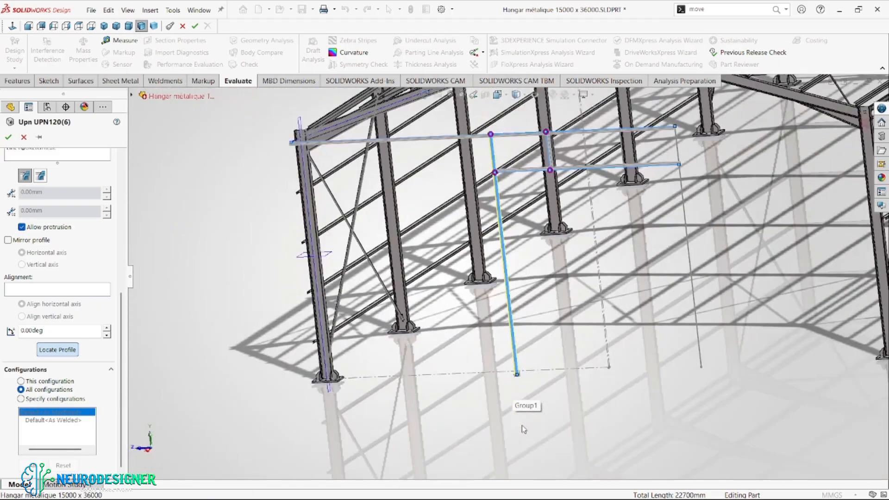
scroll(522, 373, "down", 8)
scroll(496, 303, "down", 3)
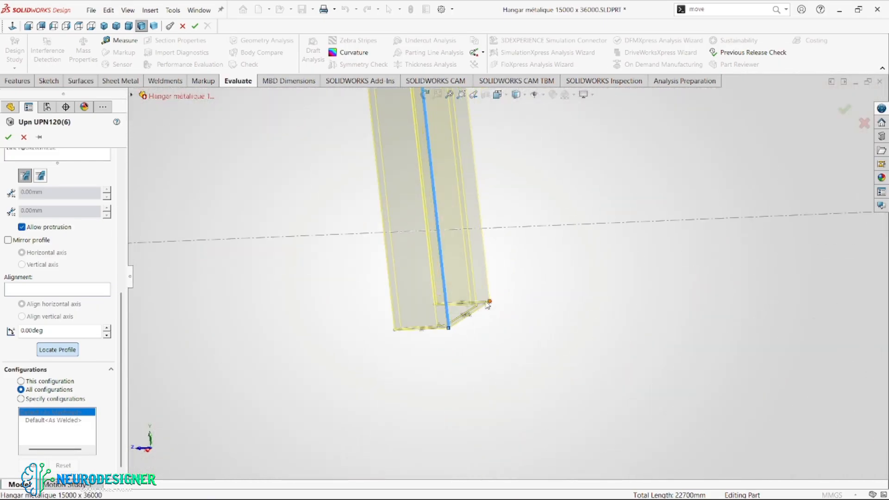
scroll(491, 307, "down", 2)
scroll(491, 303, "up", 7)
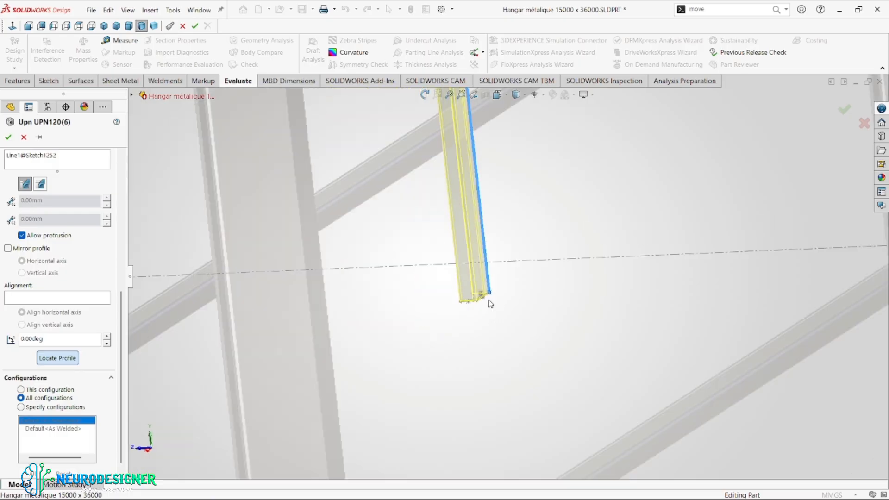
Relocate the Group4 short vertical's profile so its path passes through the opposite outer corner of the channel web, and accept the member
scroll(494, 289, "up", 6)
scroll(500, 226, "down", 1)
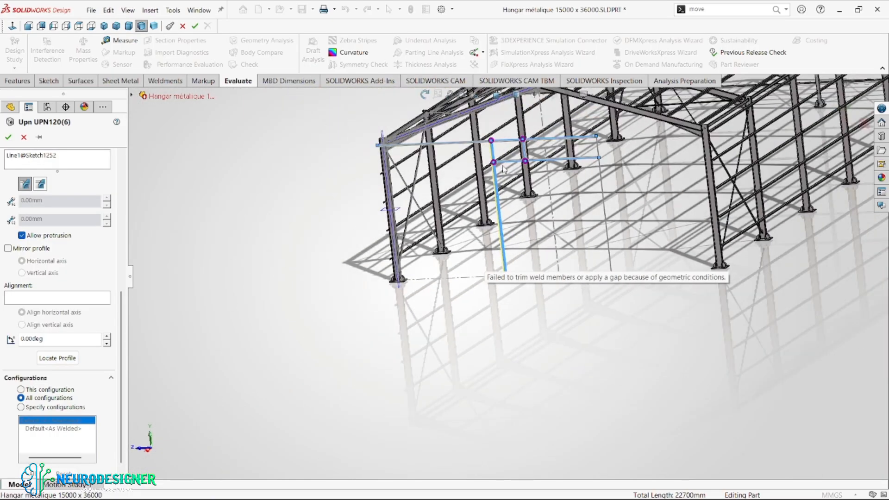
scroll(504, 169, "down", 7)
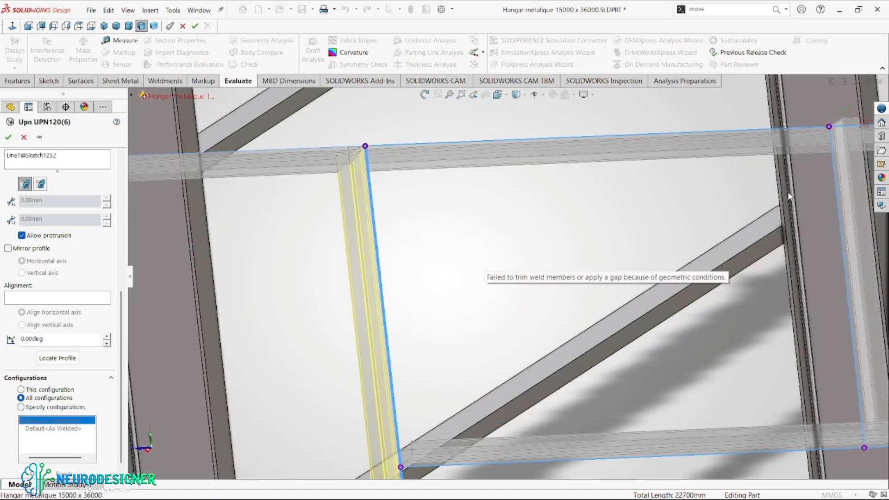
scroll(790, 196, "up", 3)
middle_click_drag(790, 196, 647, 235)
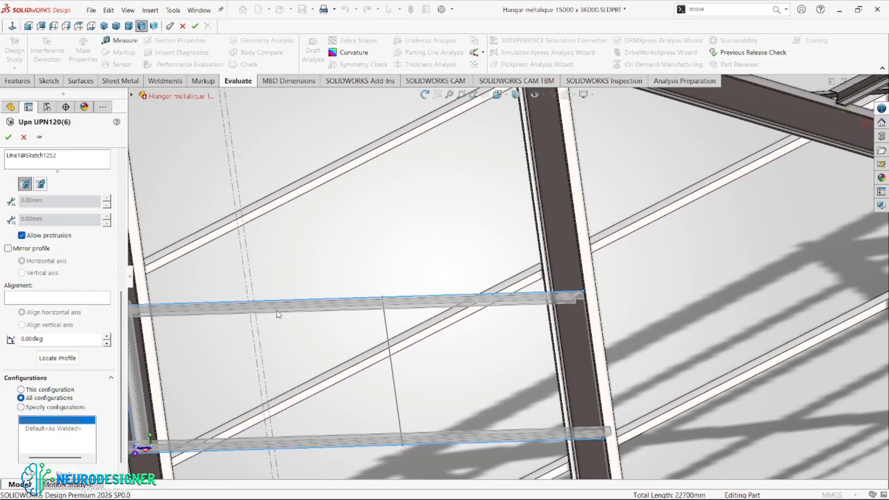
scroll(301, 308, "up", 3)
scroll(344, 292, "down", 6)
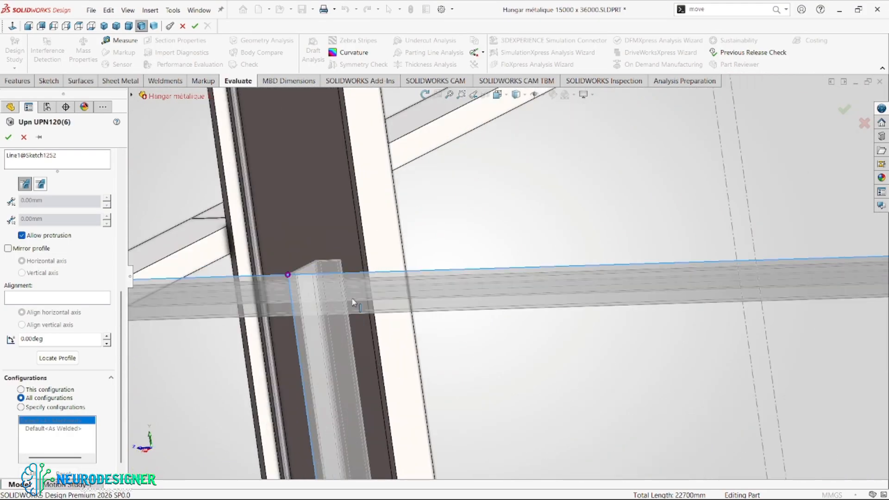
scroll(53, 256, "up", 10)
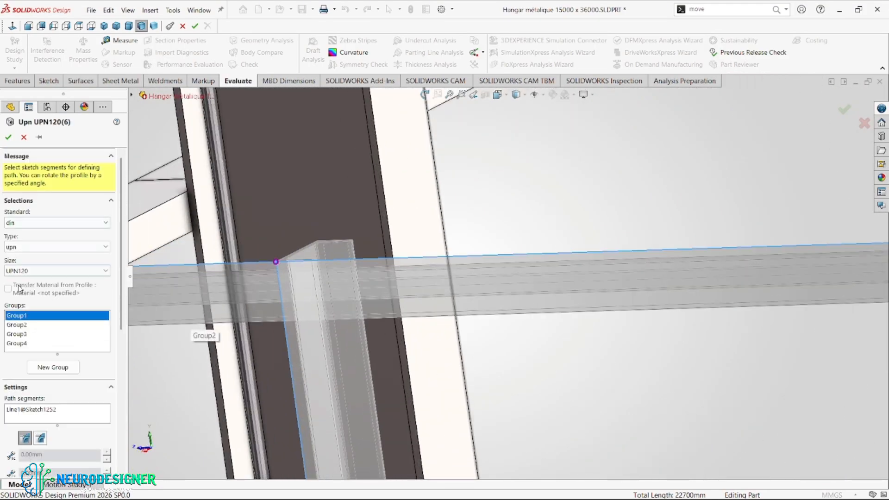
left_click(18, 335)
left_click(19, 343)
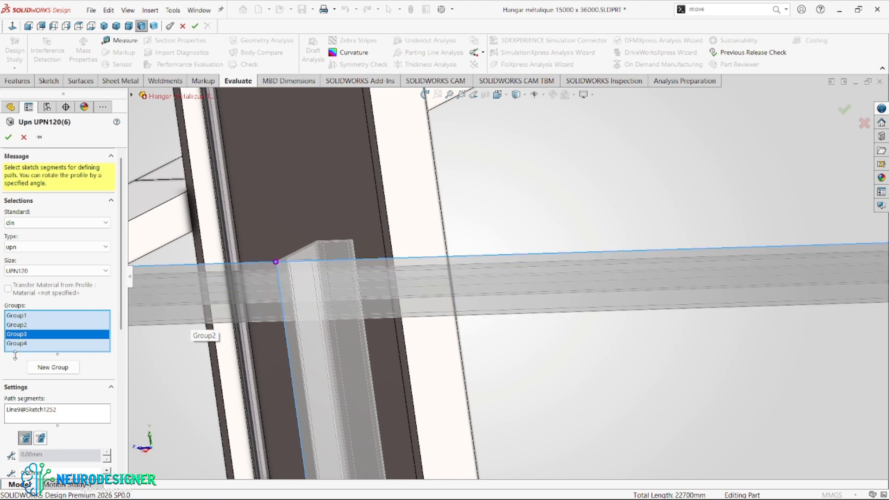
left_click(29, 343)
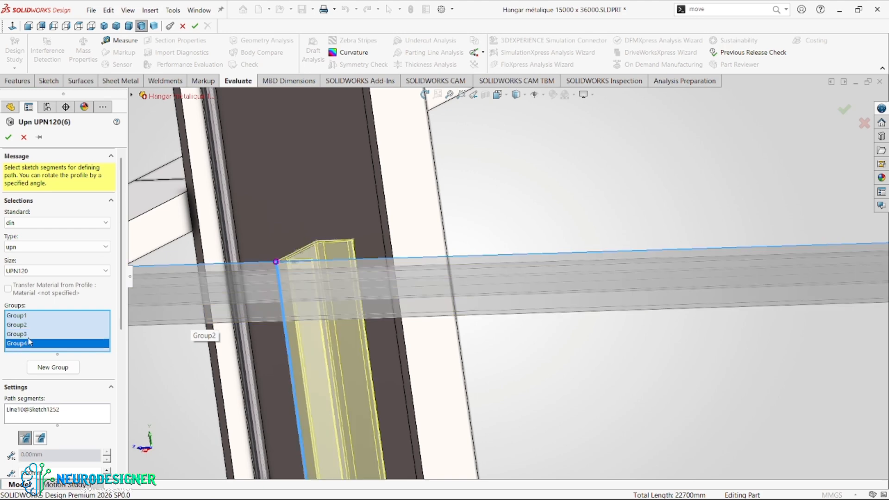
scroll(51, 412, "down", 5)
left_click(58, 349)
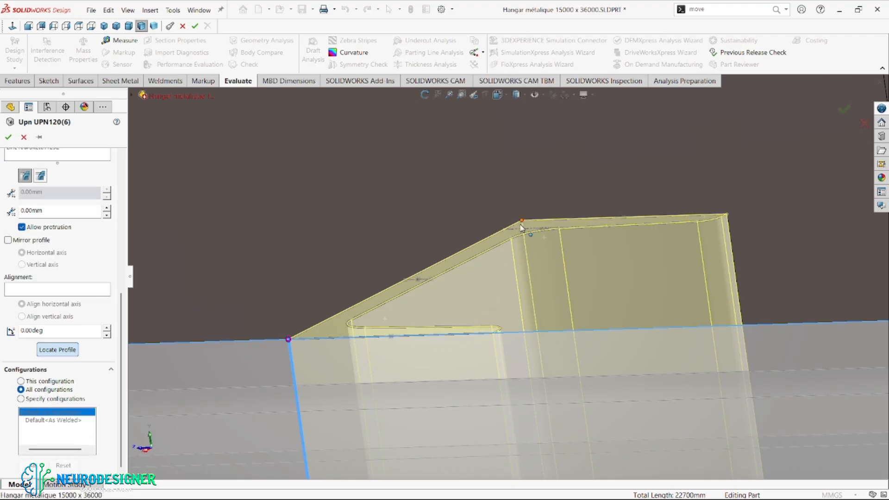
left_click(521, 222)
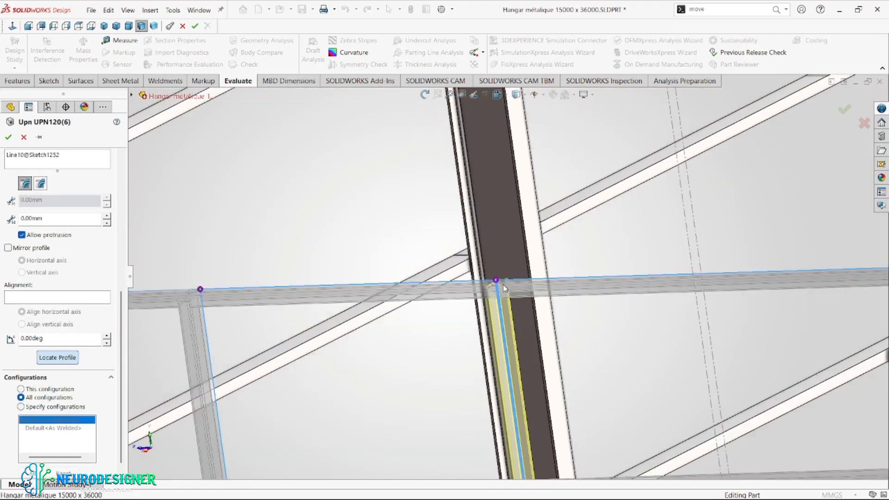
scroll(462, 298, "down", 3)
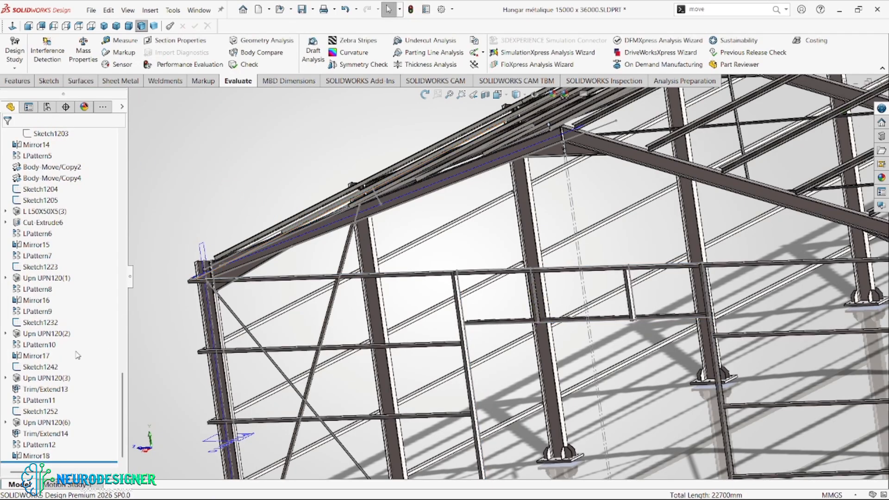
Examine the gable framing around the door opening, the corner column joints and the ends of the side-wall rails
scroll(515, 303, "up", 3)
scroll(589, 301, "down", 1)
left_click(589, 302)
middle_click_drag(597, 301, 706, 304)
scroll(707, 304, "up", 3)
scroll(705, 302, "down", 3)
scroll(750, 296, "down", 5)
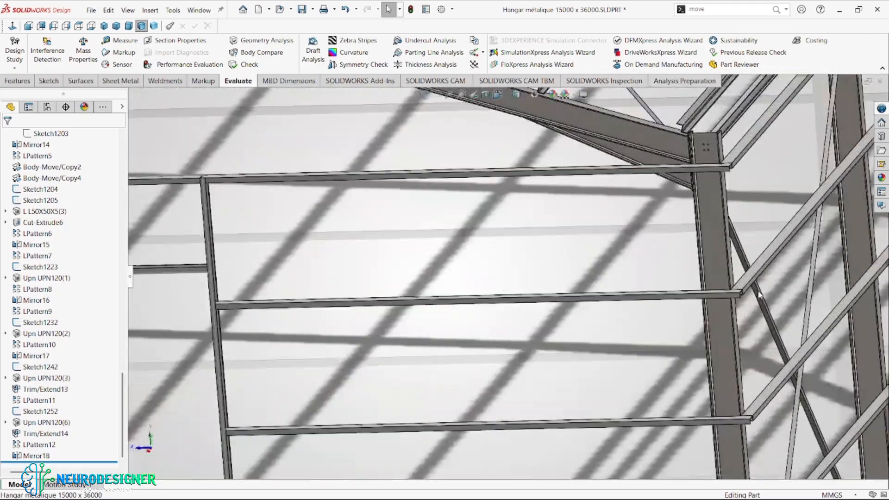
scroll(681, 287, "up", 8)
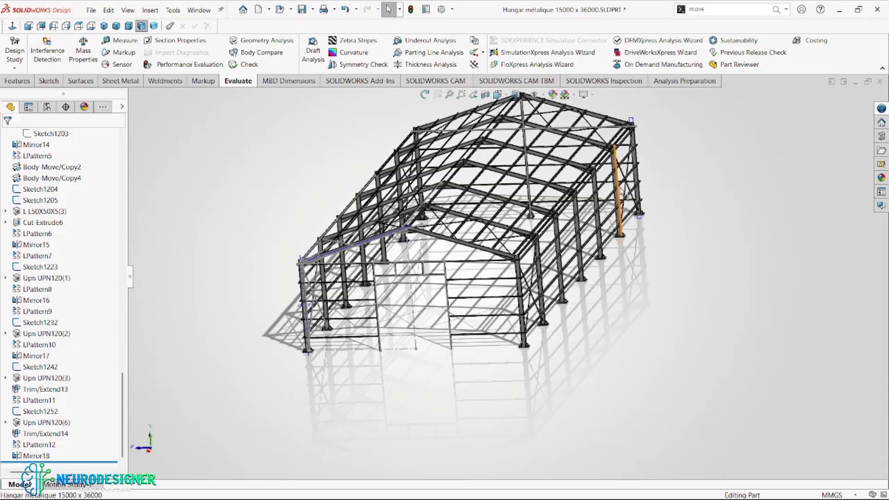
middle_click_drag(609, 147, 755, 192)
scroll(755, 192, "down", 10)
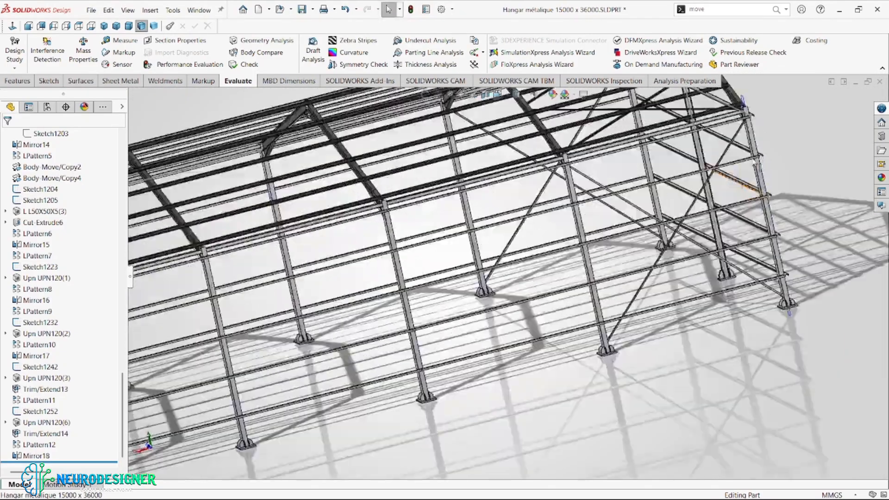
scroll(648, 207, "down", 3)
scroll(614, 217, "up", 10)
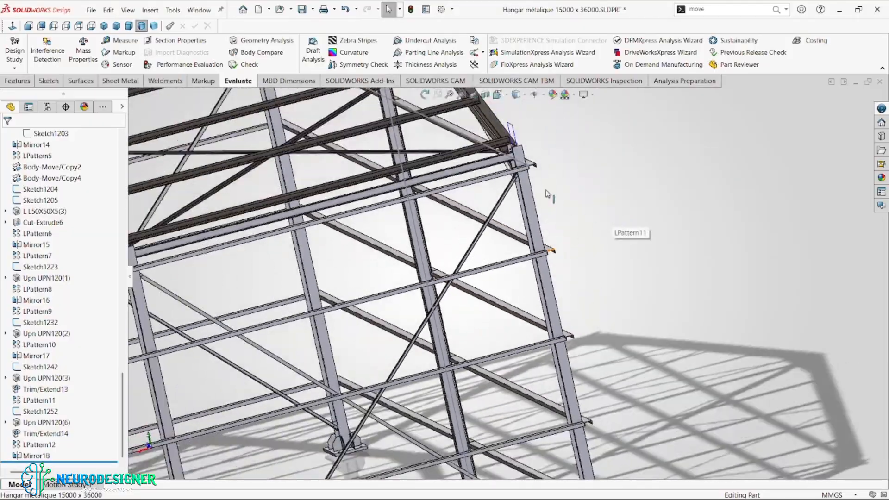
middle_click_drag(362, 309, 417, 311)
scroll(417, 311, "down", 10)
scroll(555, 236, "down", 8)
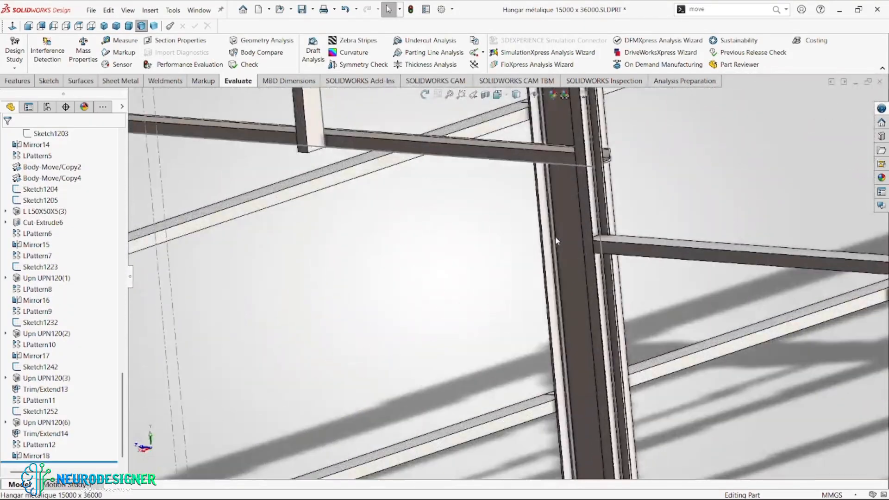
middle_click_drag(611, 232, 623, 230)
scroll(615, 242, "up", 10)
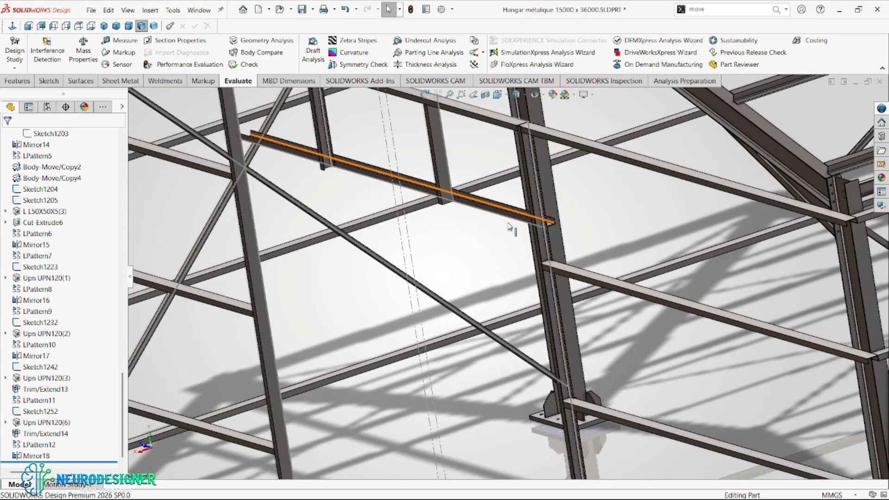
In the Upn UPN120(6) structural member, relocate the Group3 lower horizontal's profile onto its path at the opposite outer corner of the channel web
scroll(481, 207, "down", 2)
left_click(480, 207)
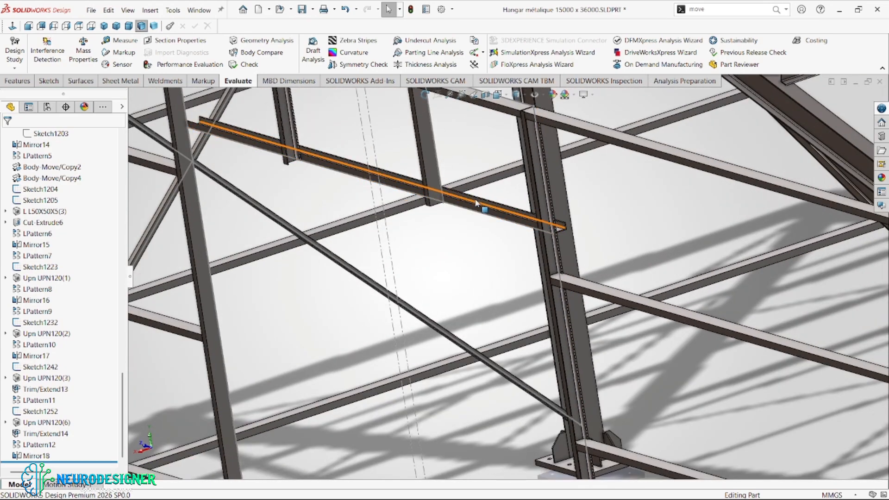
left_click(42, 422)
right_click(42, 422)
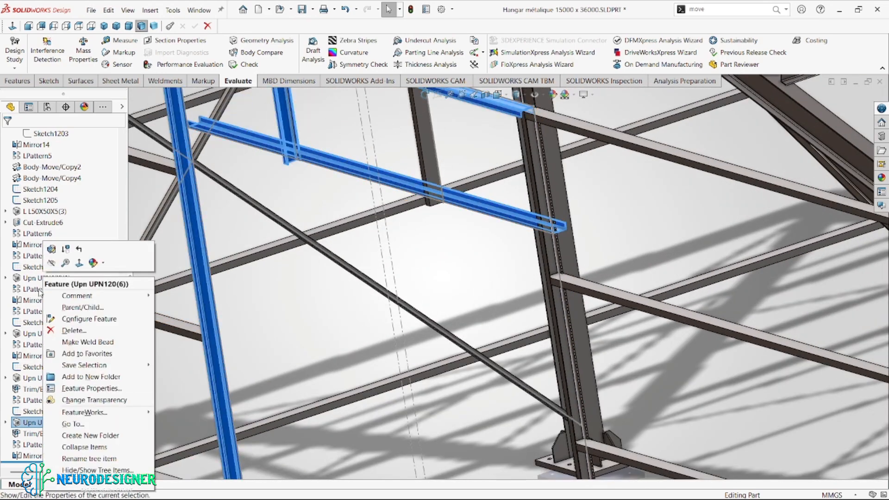
left_click(51, 250)
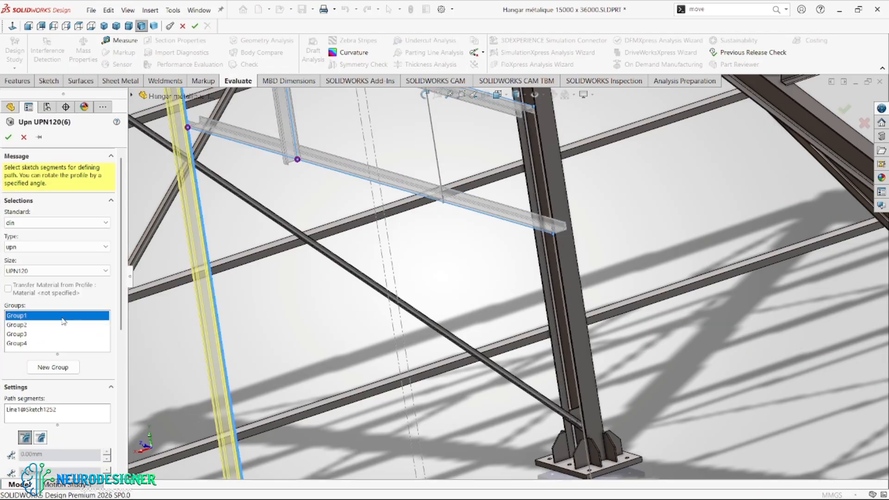
left_click(16, 330)
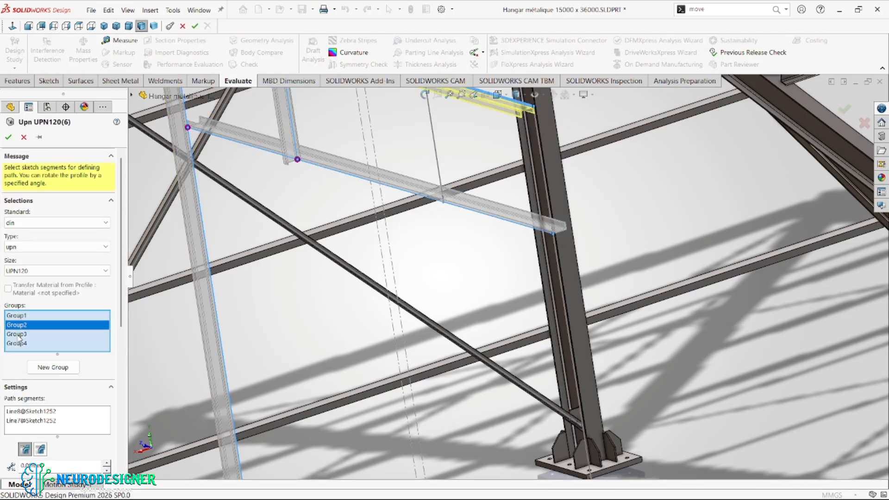
left_click(17, 334)
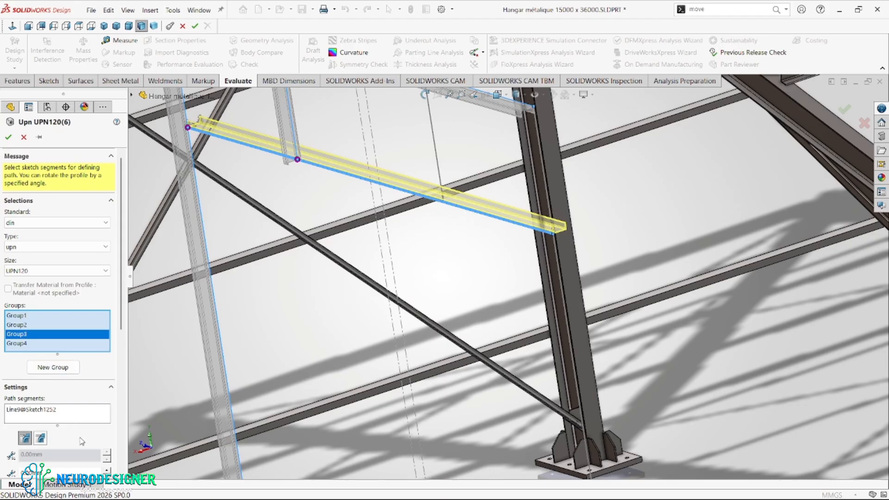
scroll(82, 441, "down", 5)
left_click(65, 353)
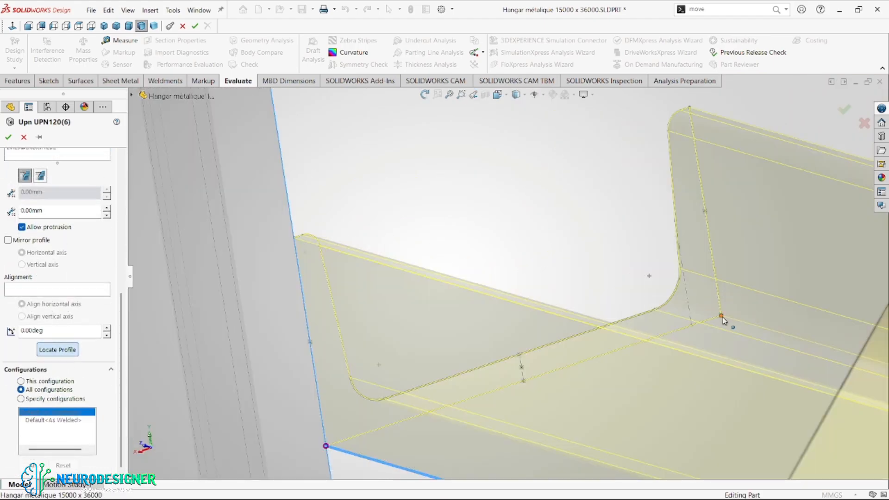
left_click(722, 317)
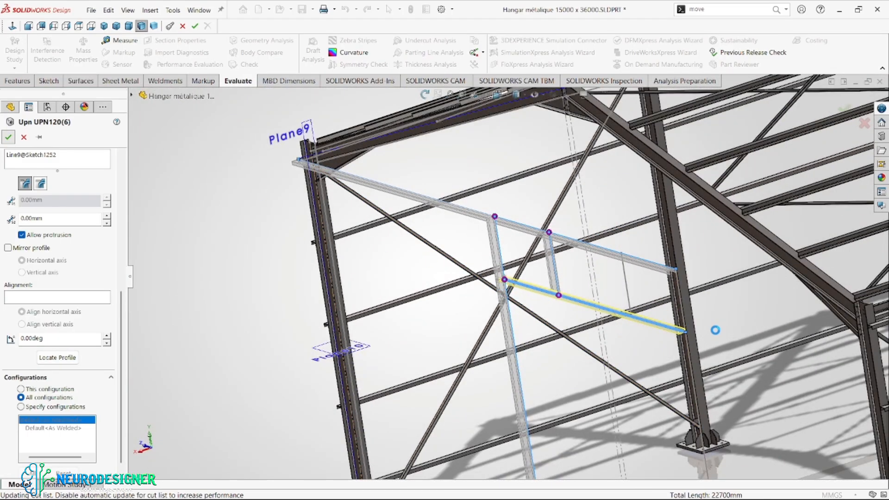
Examine how the door uprights and short verticals meet the top and lower horizontals of the gable frame
scroll(689, 325, "down", 5)
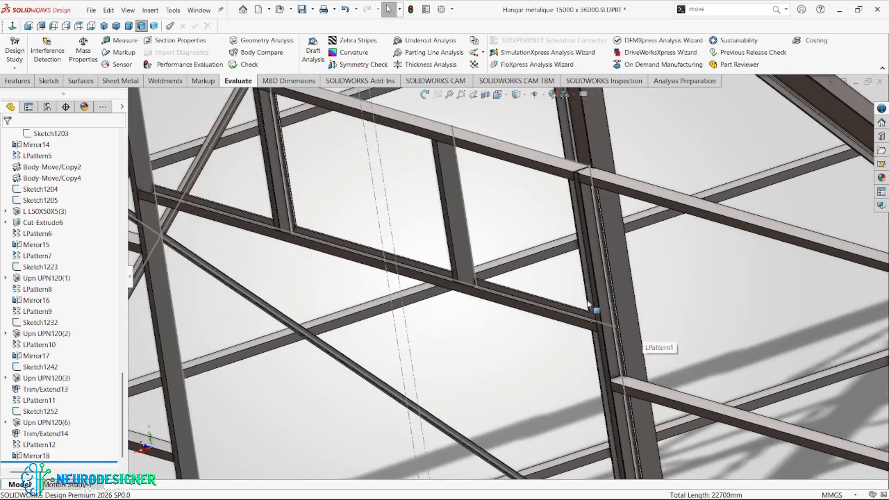
scroll(524, 196, "down", 6)
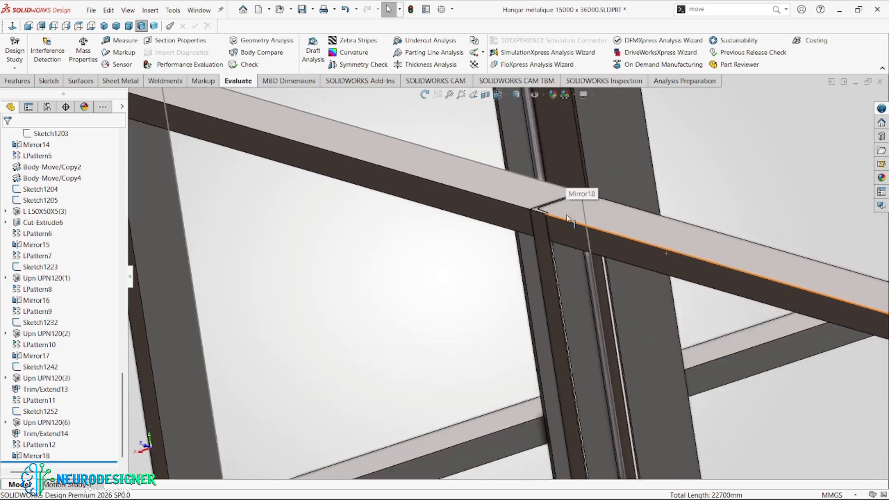
scroll(552, 236, "down", 5)
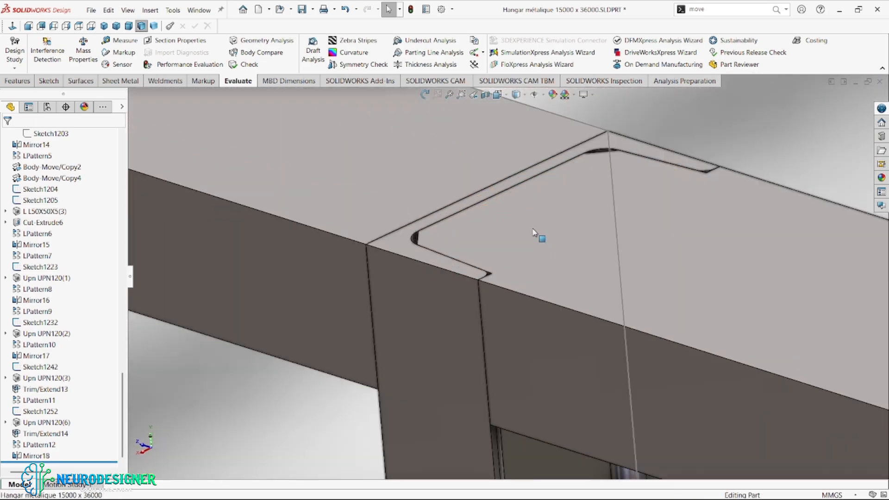
left_click(378, 236)
left_click(415, 280)
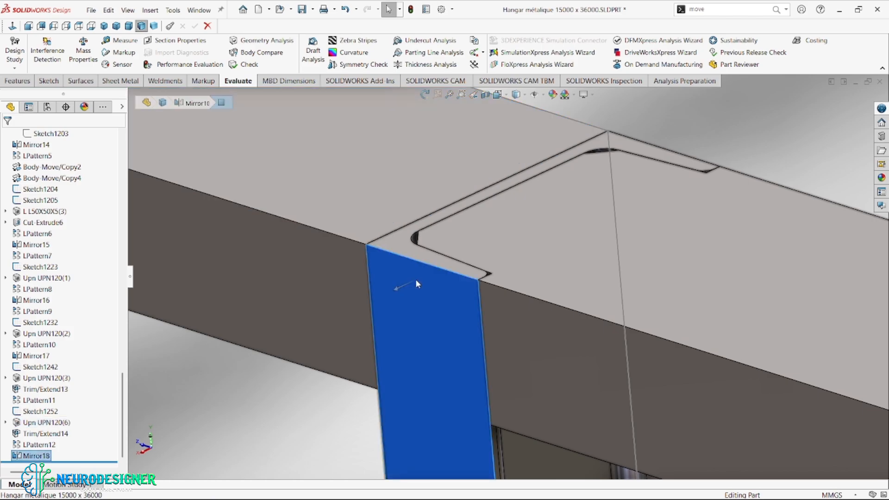
scroll(416, 279, "up", 10)
scroll(448, 296, "up", 5)
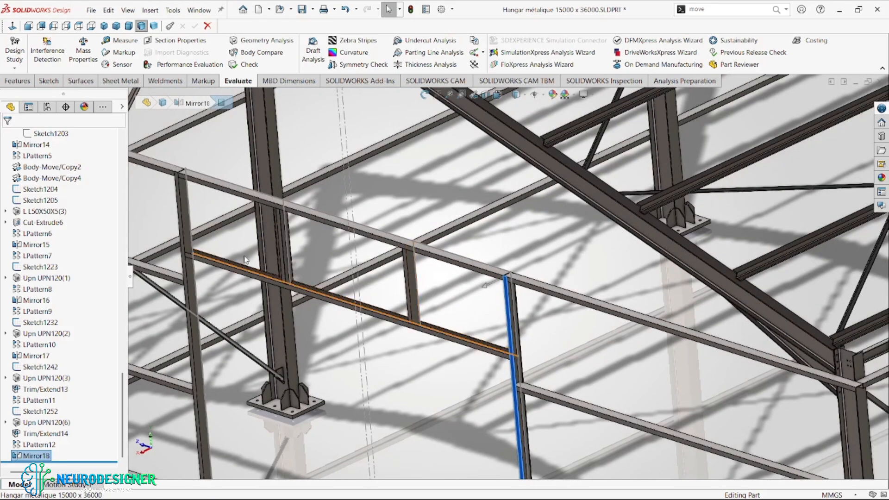
scroll(359, 299, "down", 10)
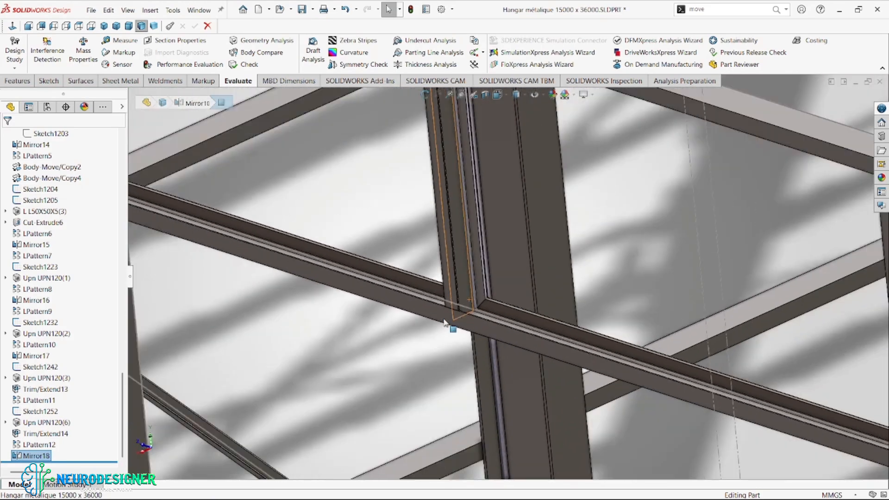
scroll(445, 327, "up", 10)
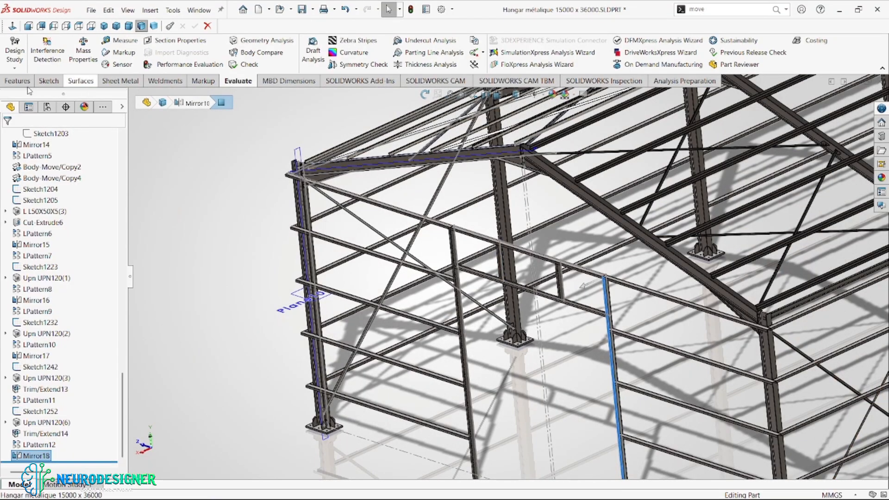
Run interference detection on the complete Hangar métalique 15000 x 36000 part
left_click(141, 24)
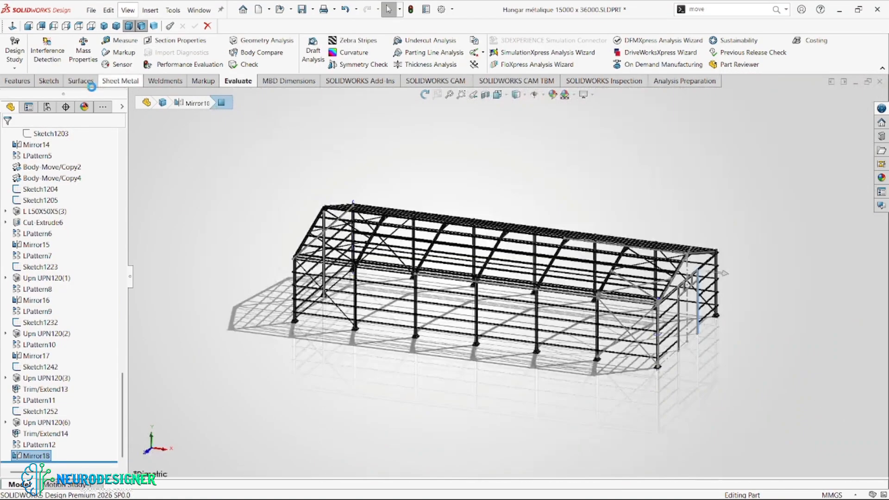
left_click(233, 187)
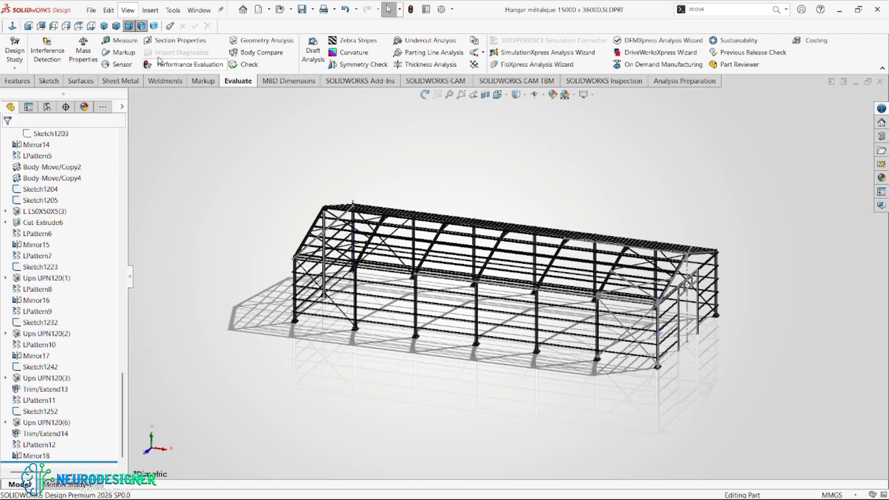
left_click(39, 66)
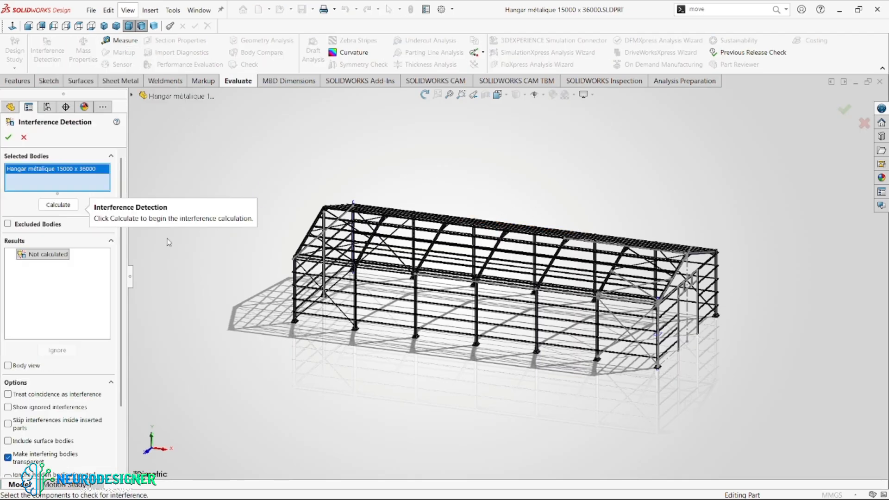
left_click(58, 204)
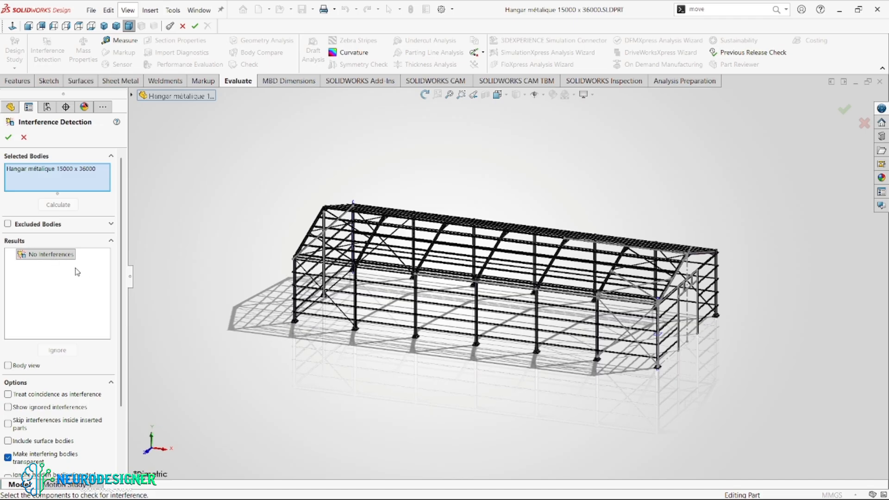
scroll(649, 324, "down", 2)
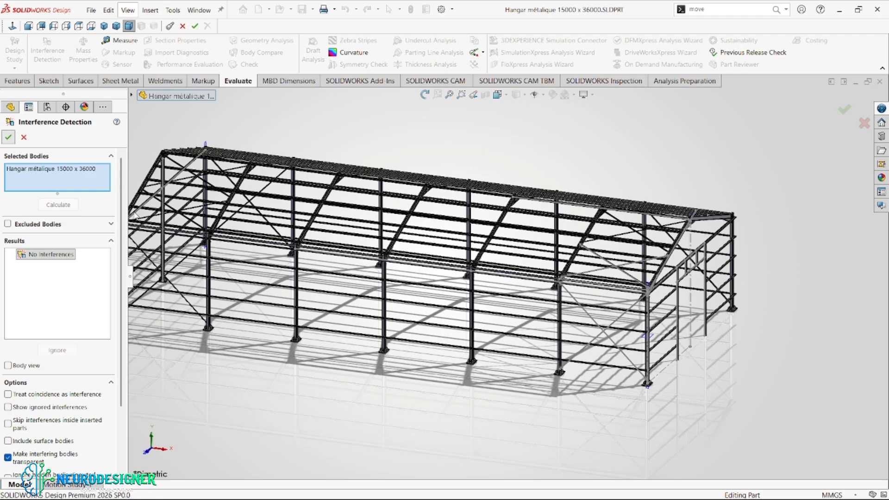
Close the interference check and examine the top of the gable corner column where the rafter and rails meet
key("Escape")
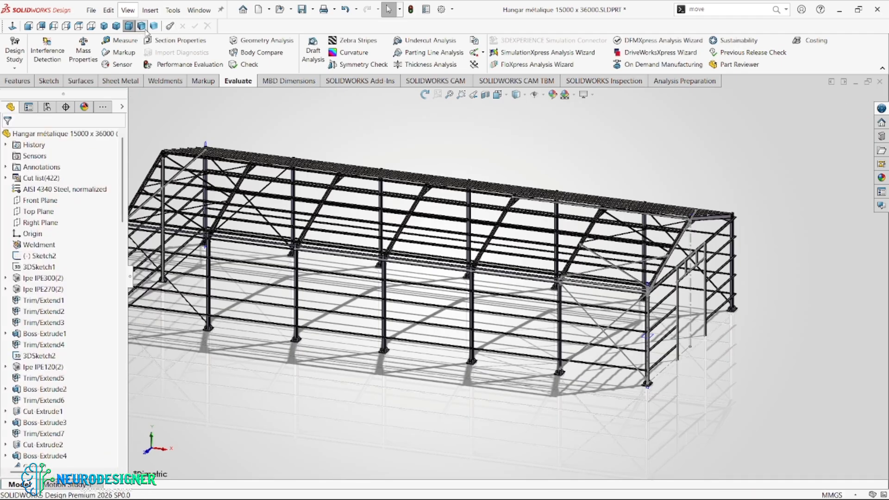
scroll(630, 296, "up", 3)
middle_click_drag(513, 287, 656, 314)
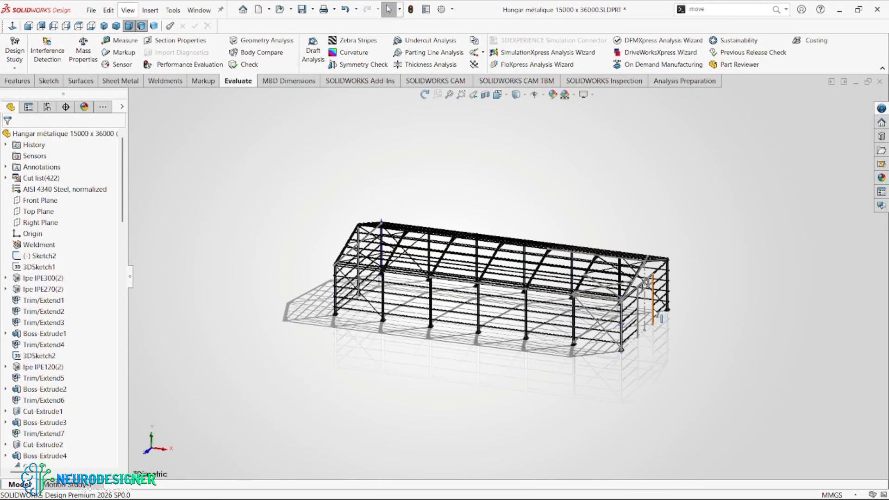
scroll(669, 320, "down", 10)
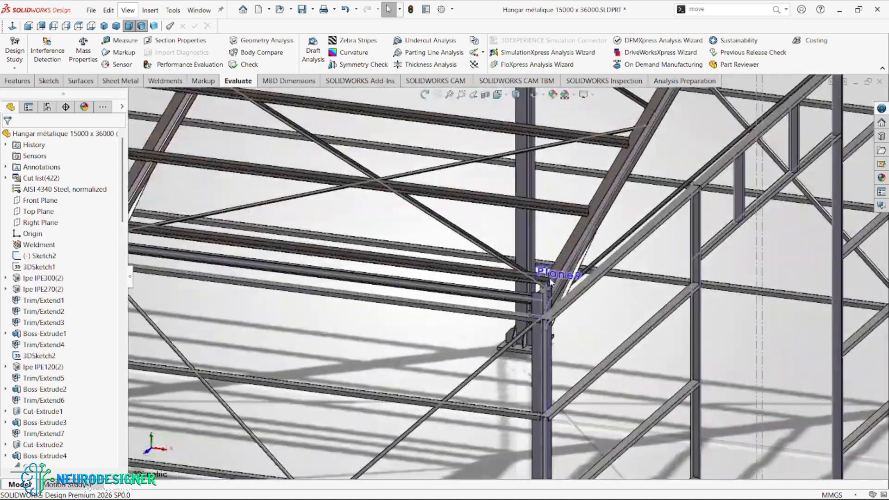
scroll(536, 302, "down", 2)
scroll(495, 352, "up", 5)
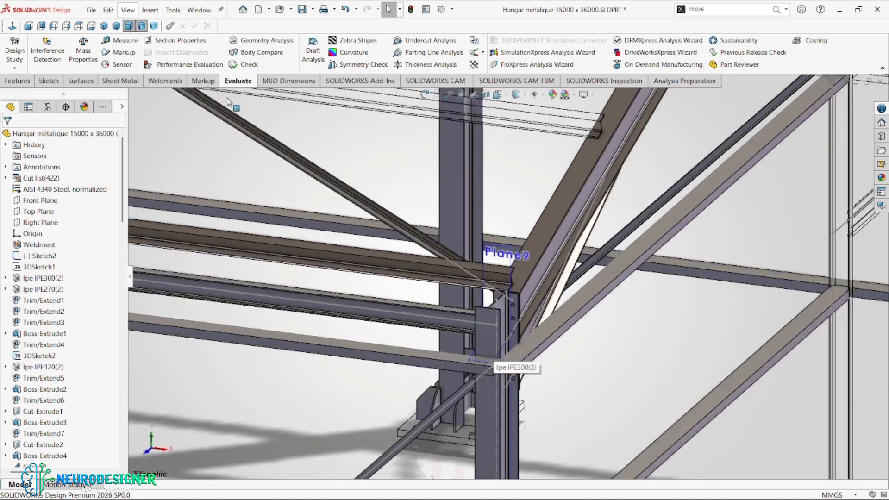
scroll(580, 289, "up", 5)
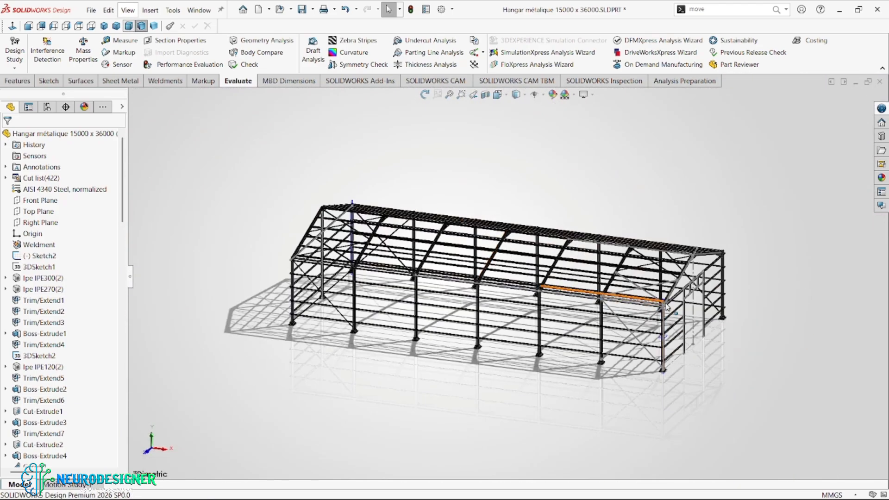
scroll(658, 313, "down", 10)
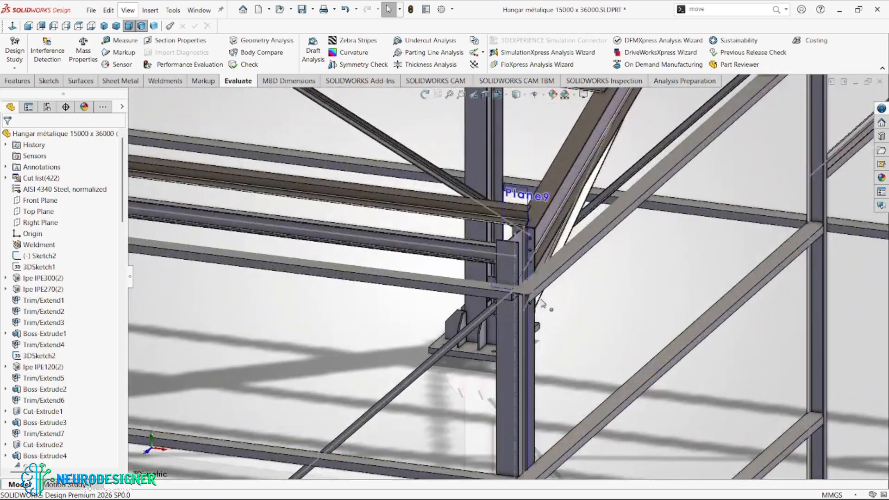
scroll(543, 304, "down", 3)
scroll(469, 171, "down", 3)
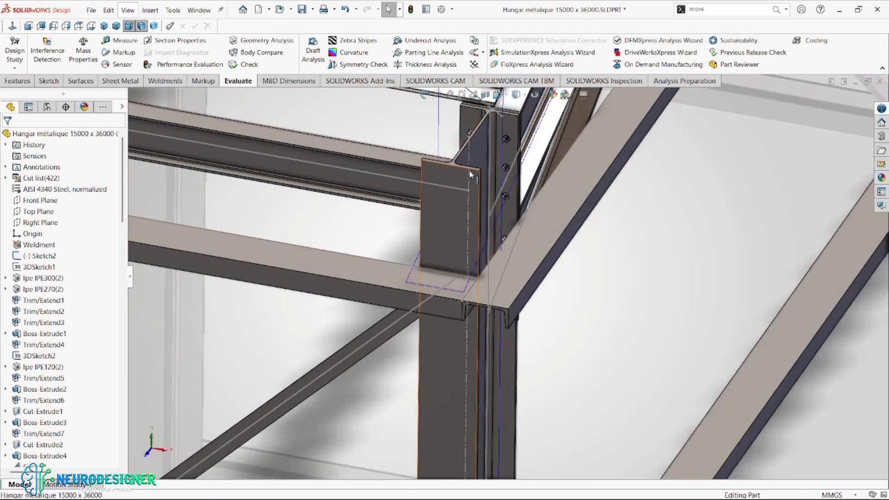
Start a sketch on the top end face of the IPE300 gable corner column
scroll(469, 171, "down", 3)
left_click(452, 179)
left_click(463, 151)
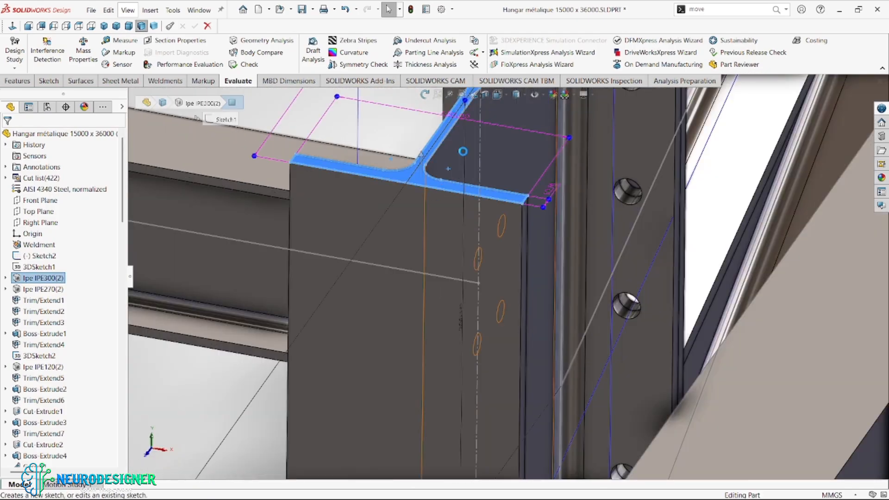
scroll(708, 369, "down", 5)
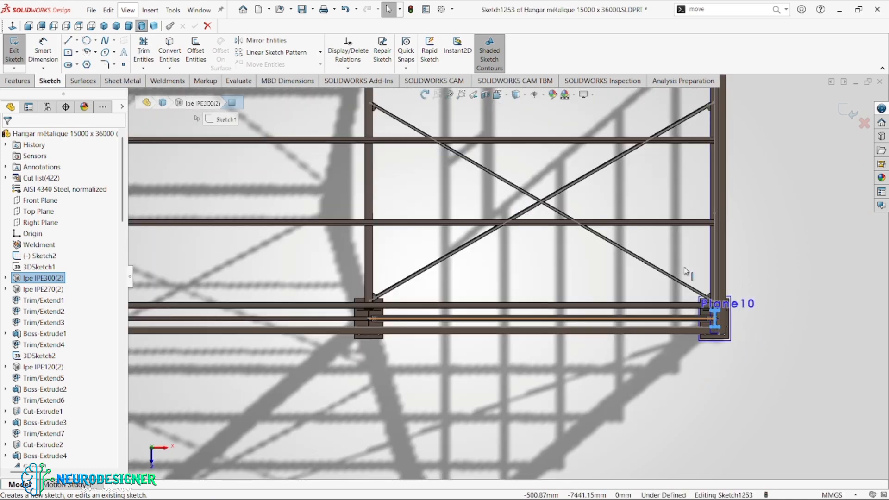
Draw a 150 x 300 mm center rectangle from the midpoint of the column's web to the outer corner of its flange
left_click(68, 52)
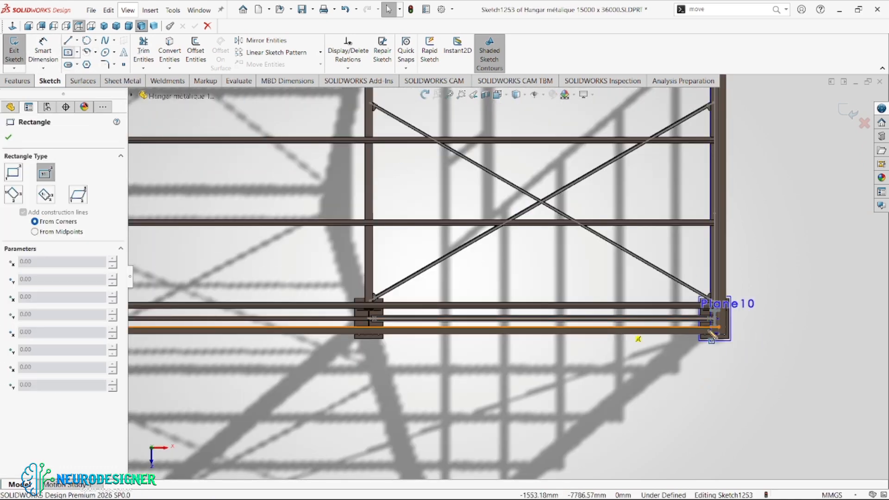
scroll(722, 328, "down", 5)
scroll(633, 276, "down", 6)
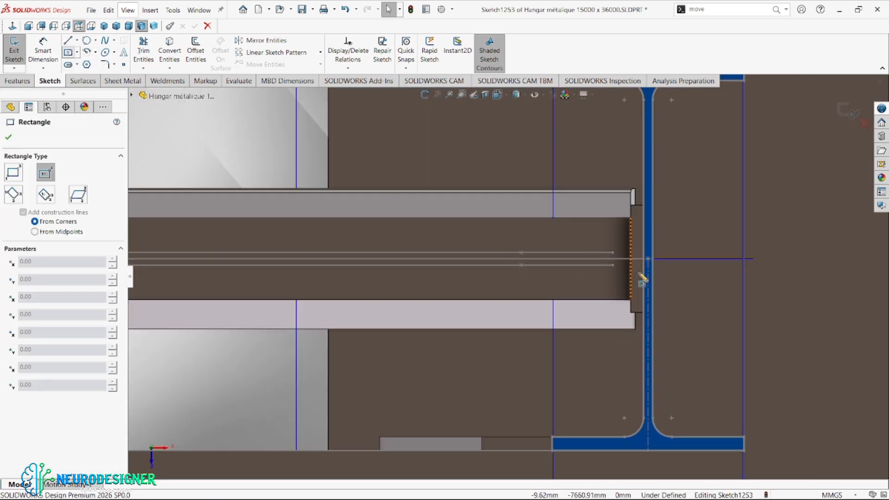
left_click(648, 258)
scroll(637, 380, "up", 6)
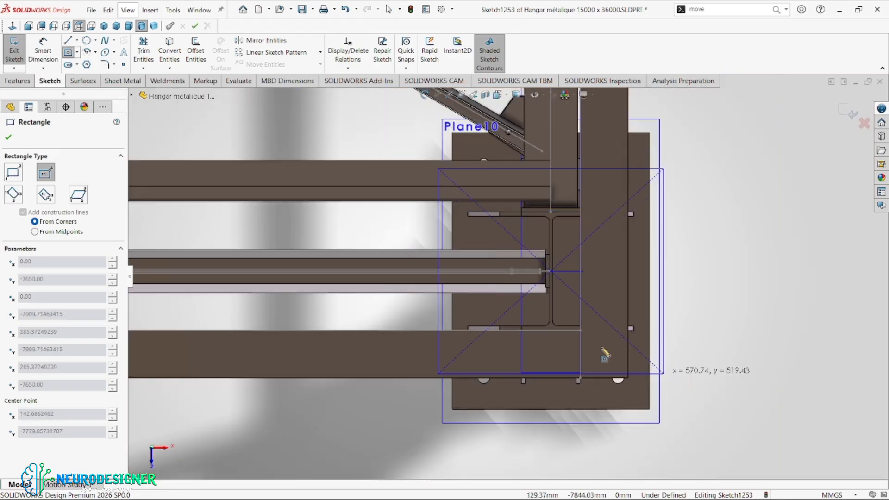
scroll(583, 333, "down", 3)
scroll(577, 329, "down", 3)
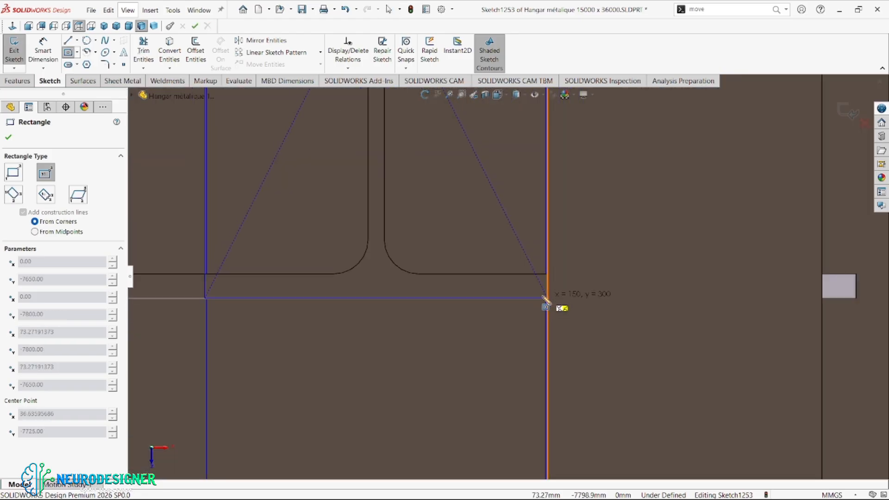
scroll(549, 296, "down", 2)
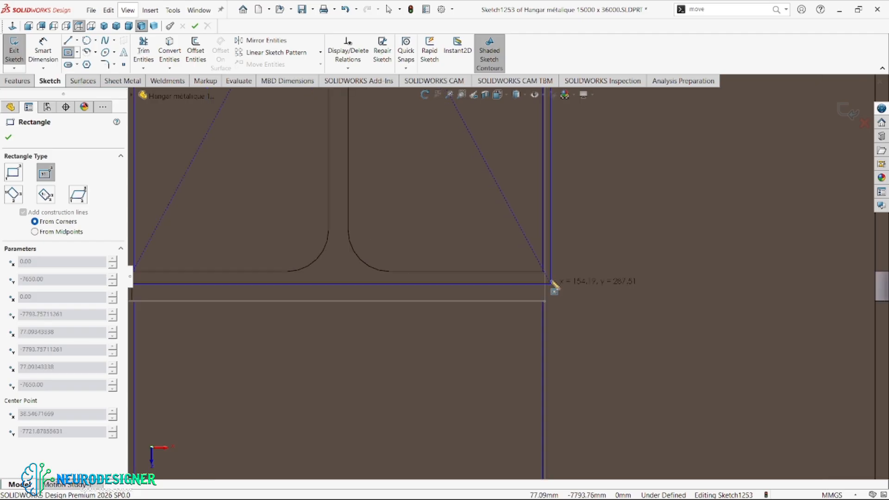
scroll(553, 285, "down", 2)
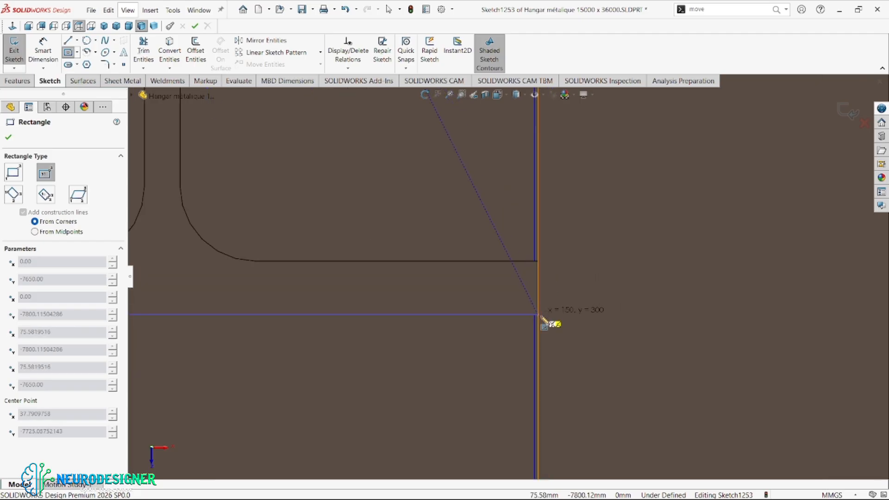
left_click(537, 315)
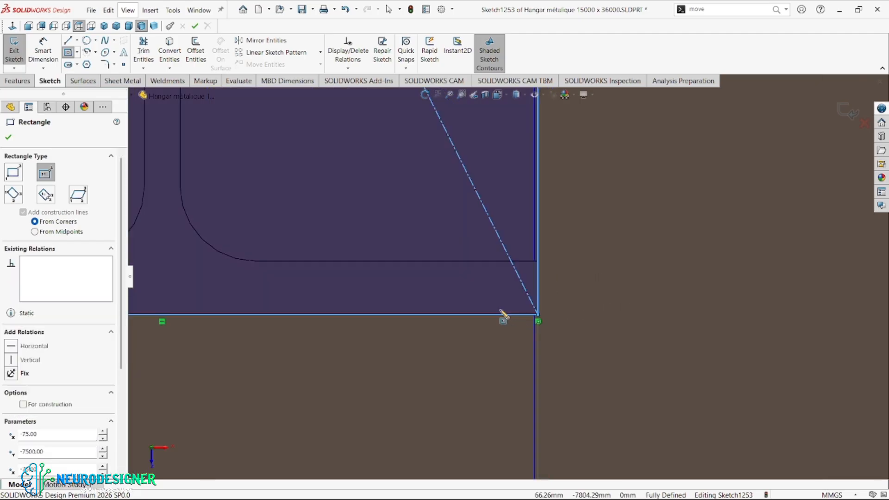
scroll(505, 306, "up", 5)
scroll(464, 184, "down", 1)
scroll(465, 184, "up", 1)
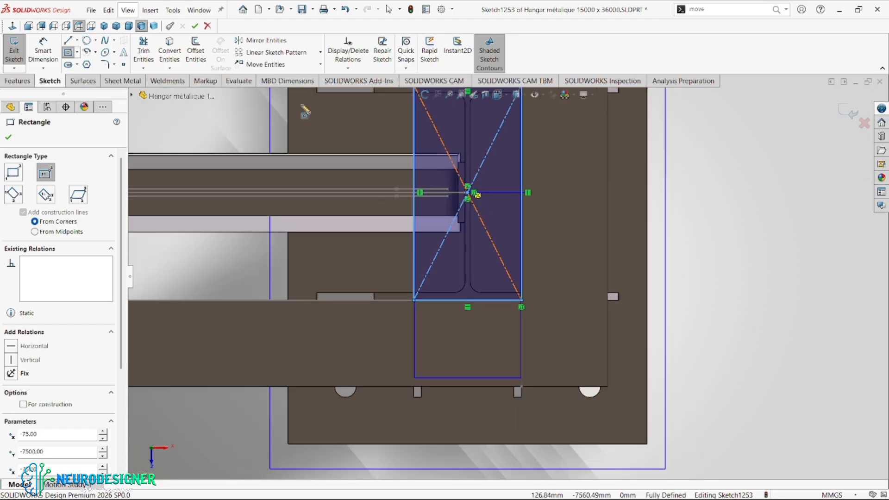
key("Escape")
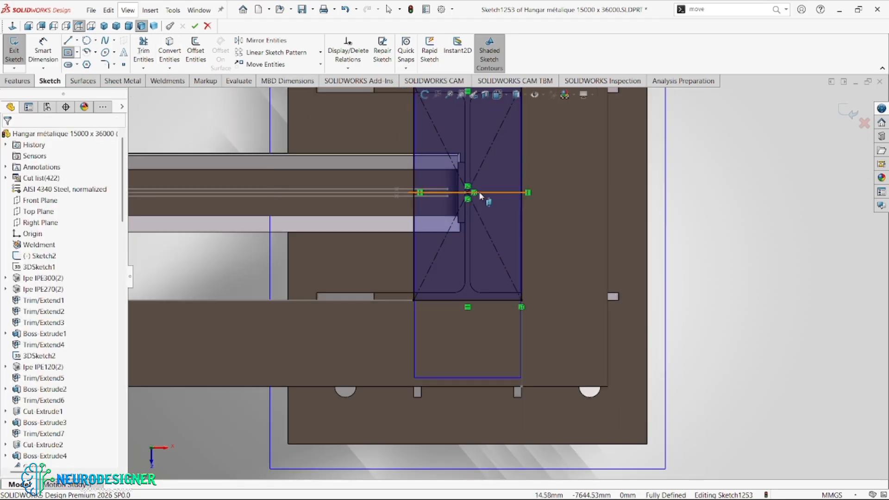
Select the column section's edges on the outer side of the web: both inner flange edges, both root fillets and the web edge
scroll(467, 185, "down", 2)
scroll(467, 180, "up", 2)
scroll(498, 213, "down", 4)
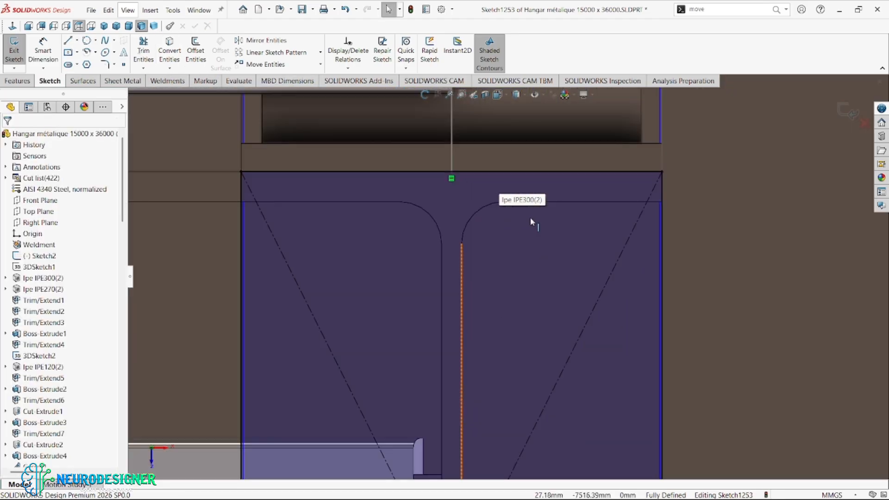
left_click(565, 203)
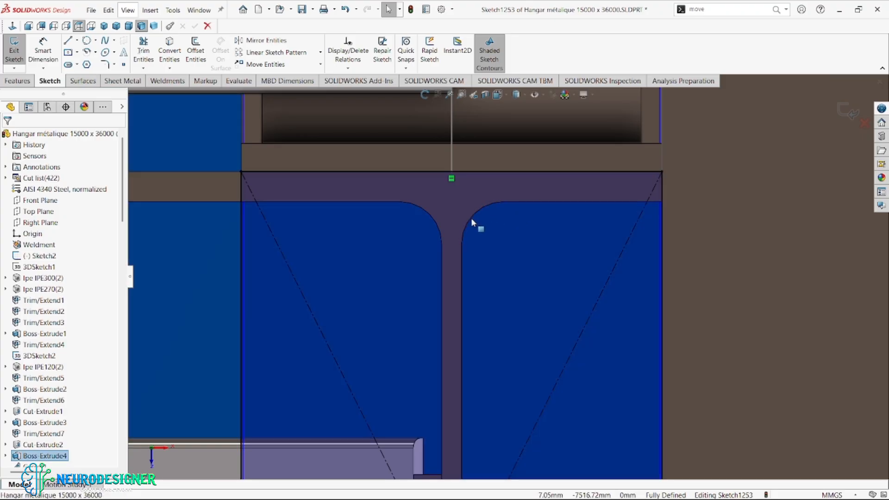
left_click(471, 216)
left_click(527, 201, "ctrl")
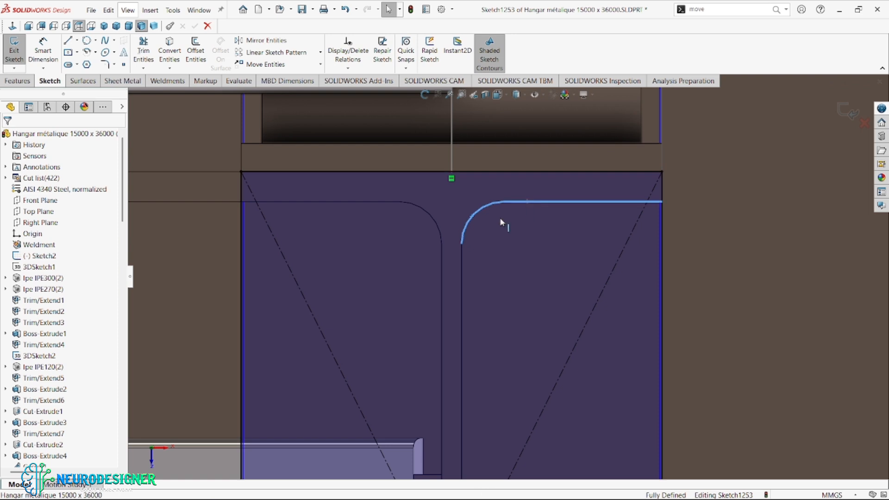
left_click(466, 275, "ctrl")
scroll(471, 275, "up", 1)
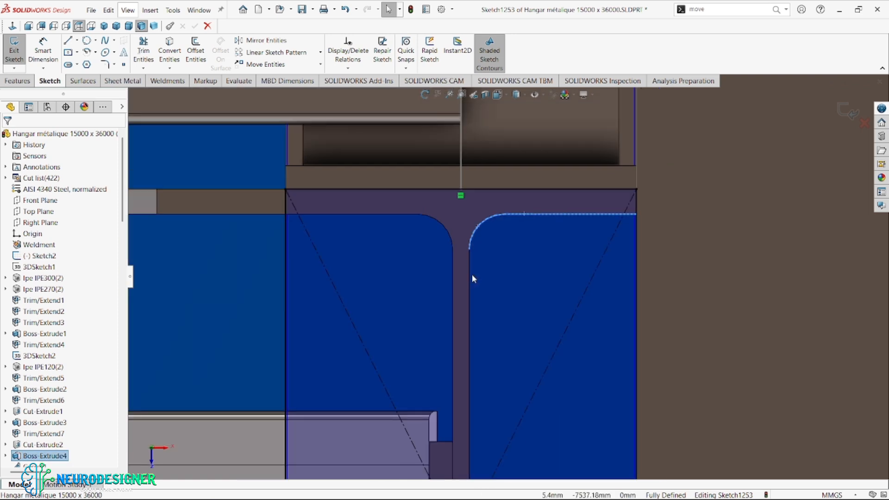
scroll(472, 274, "up", 3)
left_click(486, 288, "ctrl")
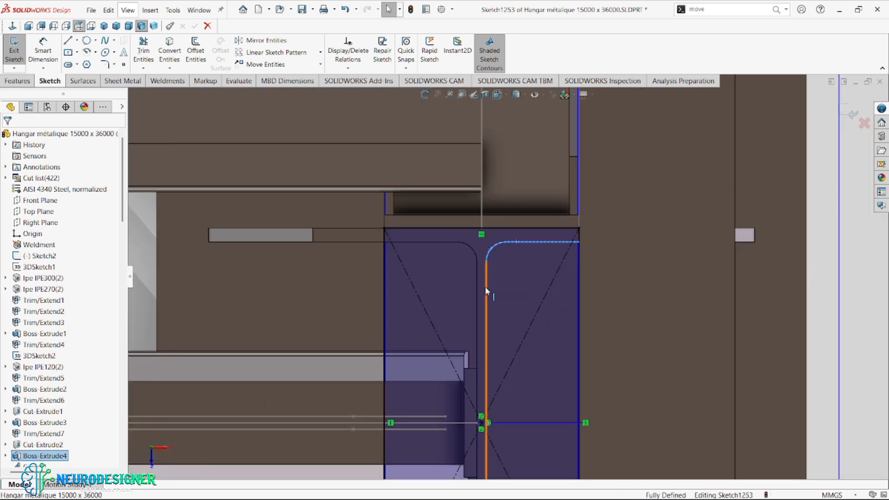
left_click(485, 287, "ctrl")
scroll(511, 390, "up", 2)
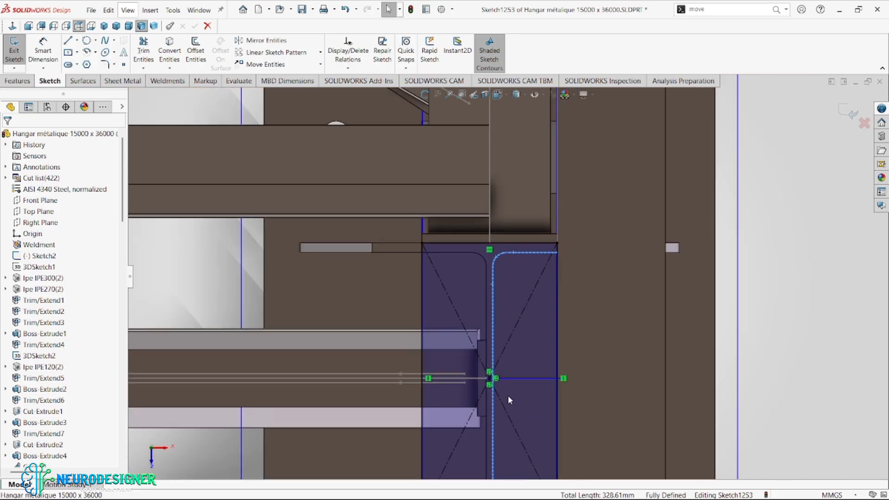
scroll(507, 396, "up", 2)
scroll(508, 396, "down", 5)
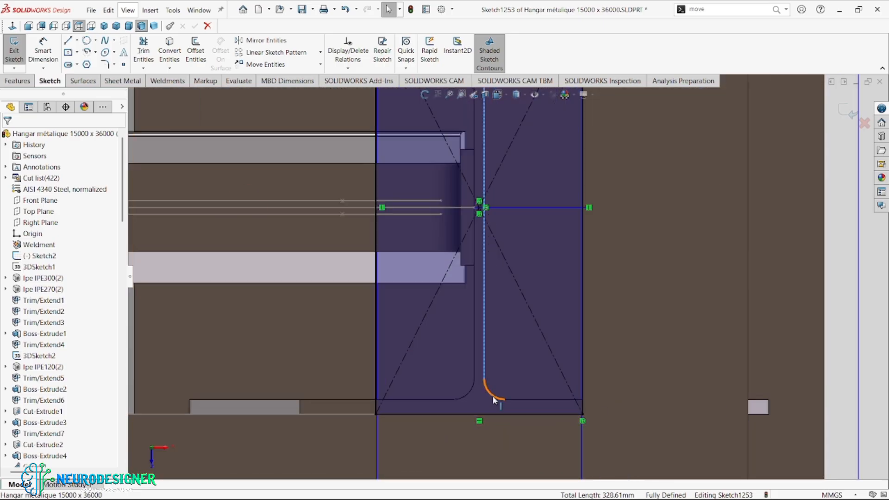
left_click(493, 396, "ctrl")
left_click(514, 400, "ctrl")
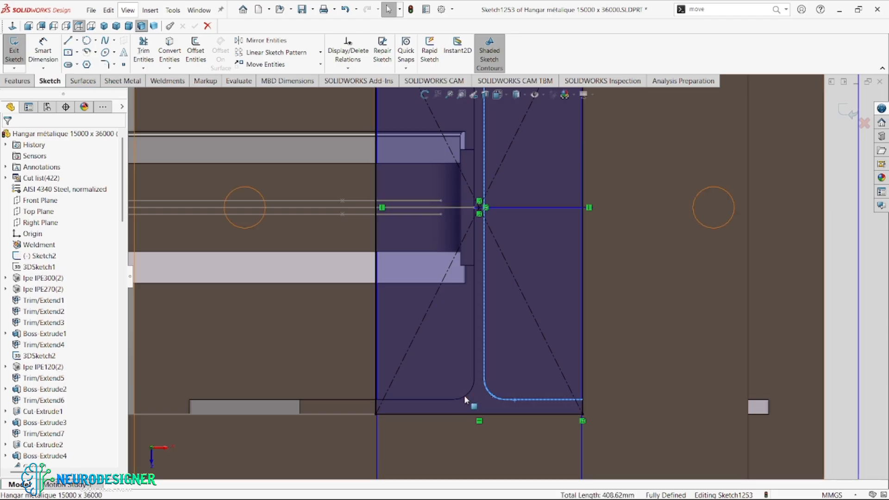
Add the section edges on the inner side of the web to the selection: one root fillet, the web edge and the adjoining inner flange edge
left_click(464, 396, "ctrl")
left_click(332, 365, "ctrl")
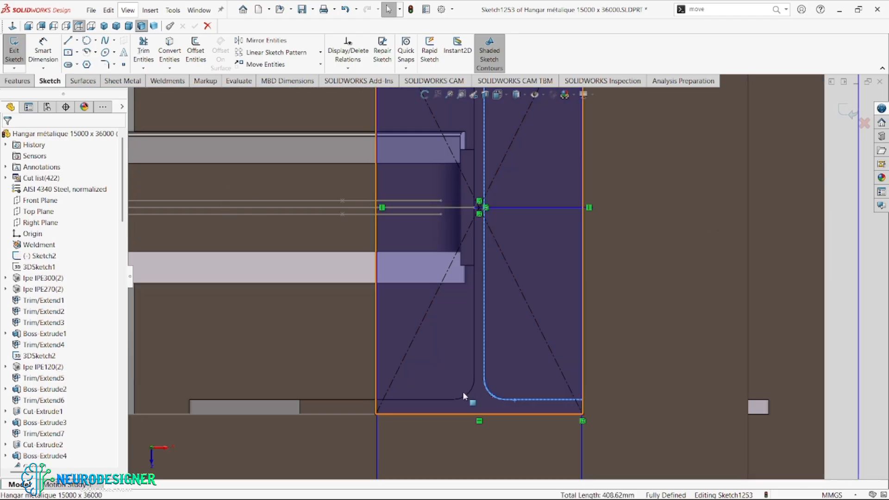
left_click(468, 391, "ctrl")
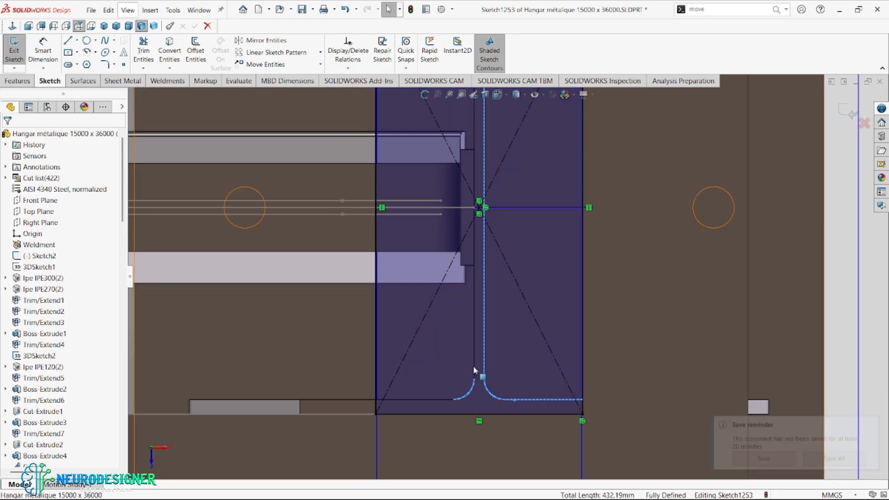
left_click(475, 343, "ctrl")
left_click(432, 399, "ctrl")
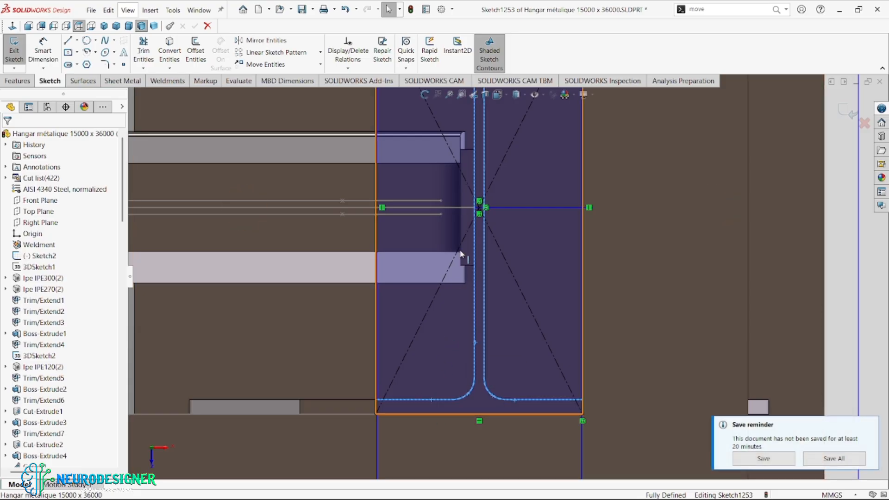
Add the opposite flange's inner edge and root fillet to the selection and convert all selected section edges into sketch entities
scroll(466, 235, "up", 2)
scroll(490, 166, "down", 4)
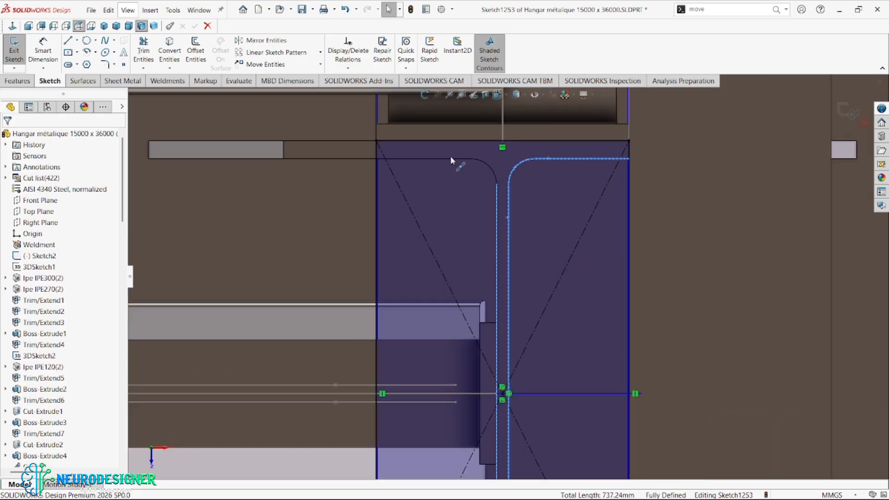
left_click(441, 158, "ctrl")
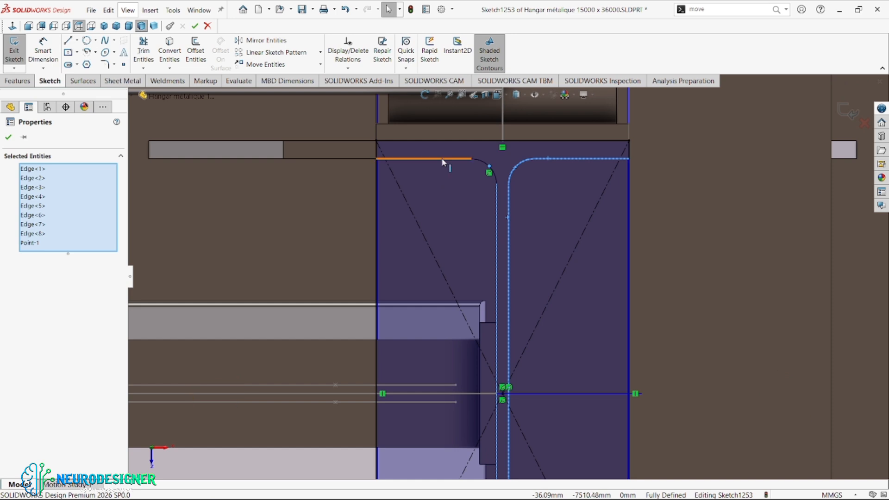
left_click(491, 169, "ctrl")
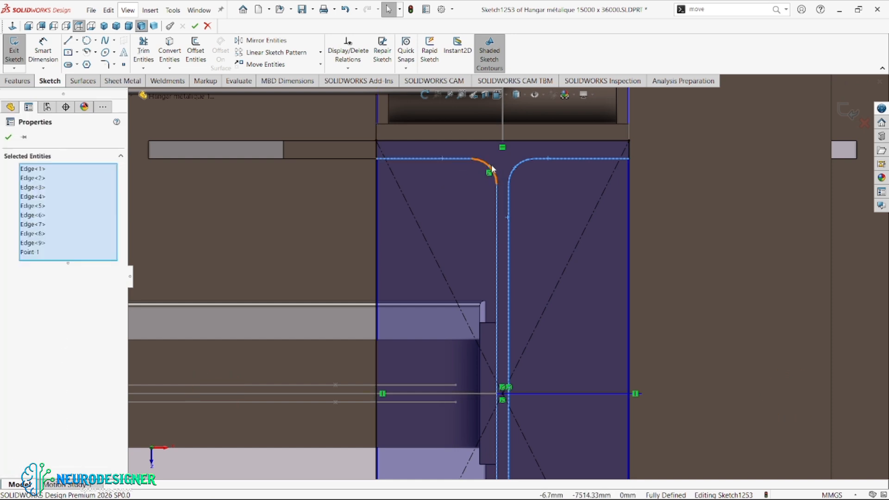
left_click(490, 169, "ctrl")
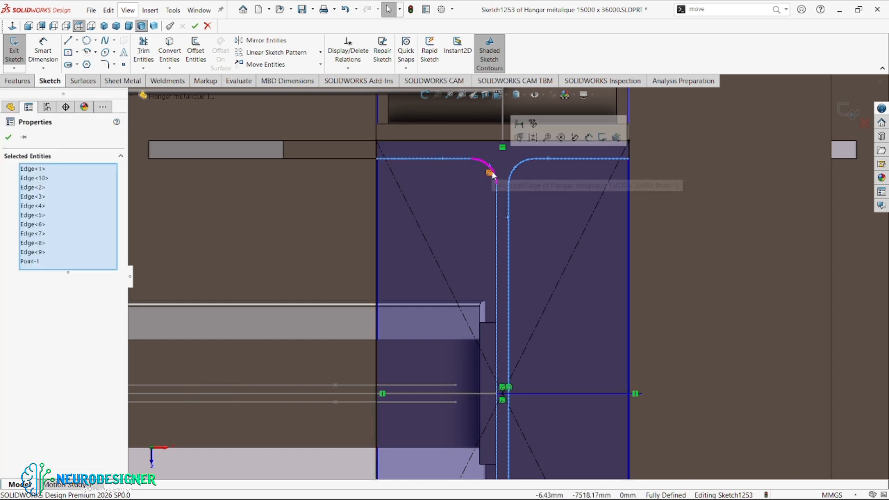
scroll(492, 173, "down", 3)
scroll(493, 179, "down", 1)
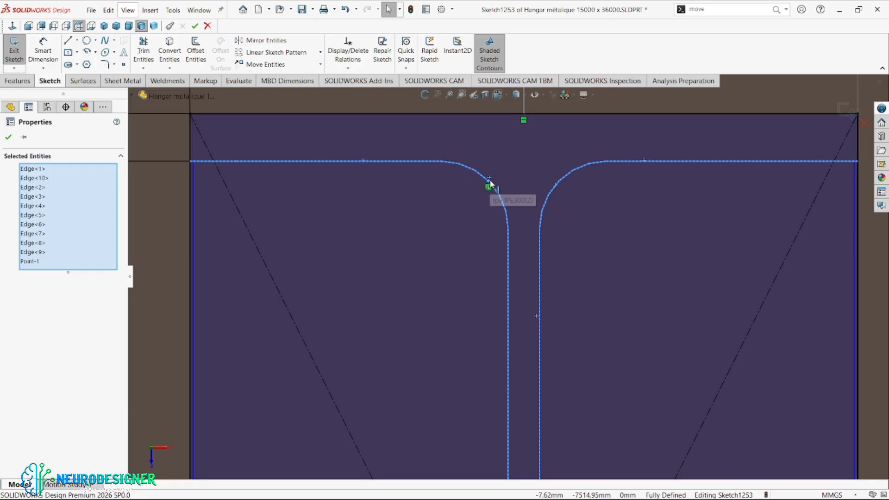
key("Escape")
left_click(489, 185, "ctrl")
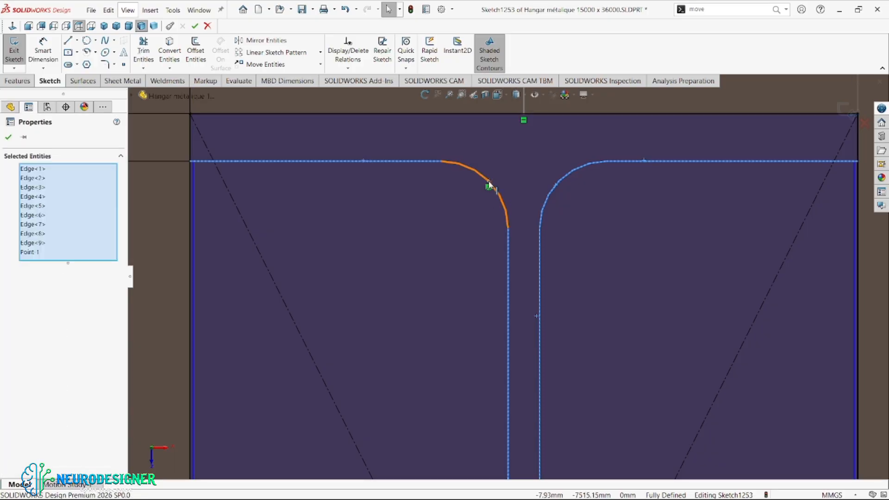
left_click(489, 187)
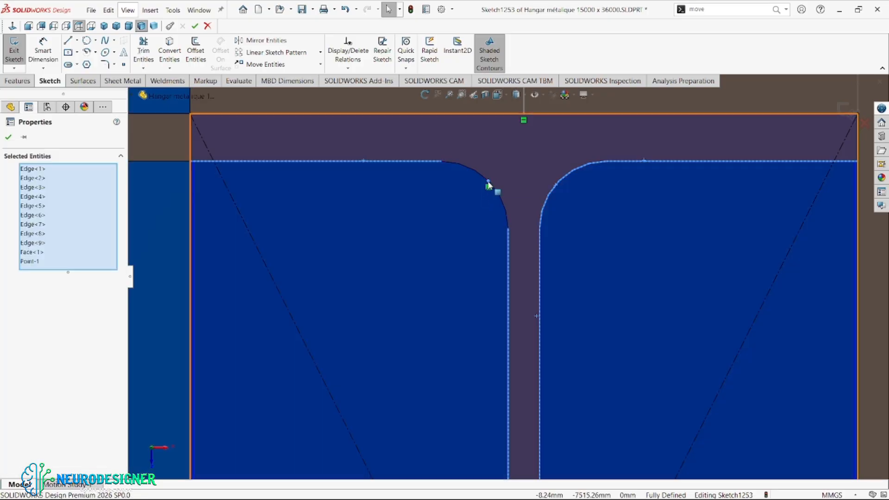
left_click(490, 185, "ctrl")
left_click(489, 184, "ctrl")
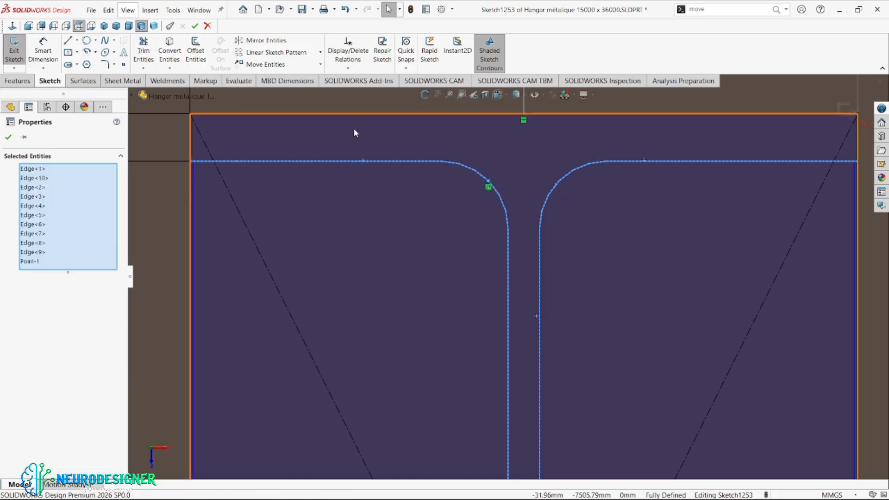
left_click(170, 51)
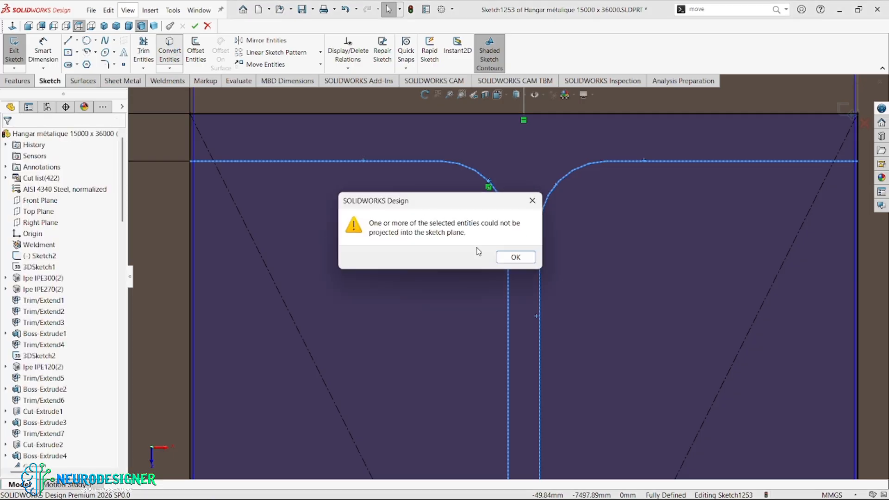
left_click(515, 257)
Trim the rectangle's ends beyond both inner flange edges, leaving one closed pocket profile on each side of the column's web
scroll(490, 196, "up", 5)
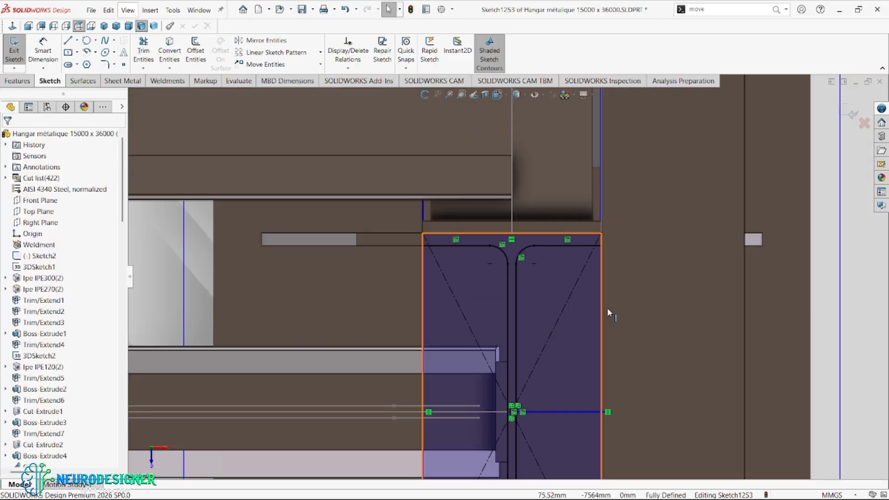
left_click(144, 52)
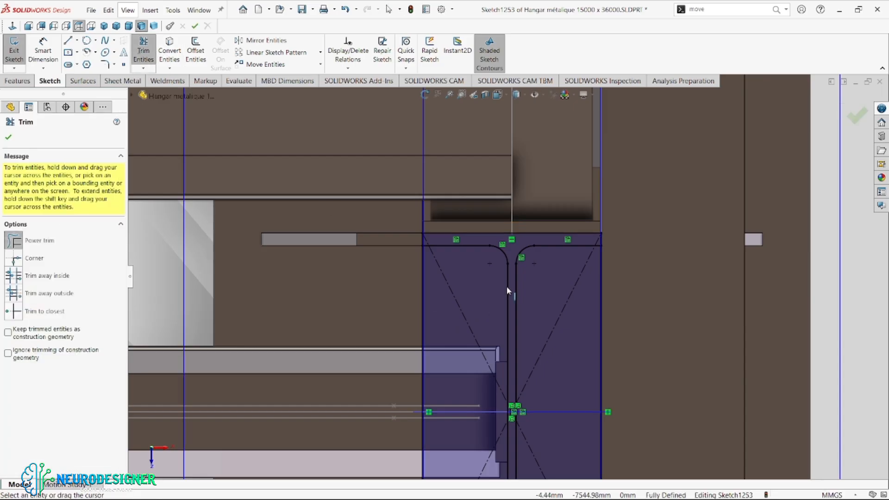
scroll(507, 286, "down", 3)
left_click_drag(397, 189, 477, 184)
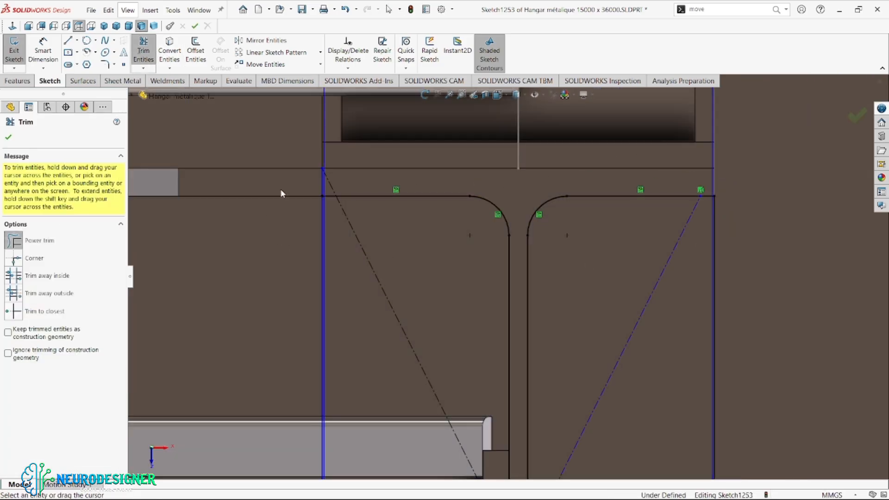
scroll(431, 313, "up", 8)
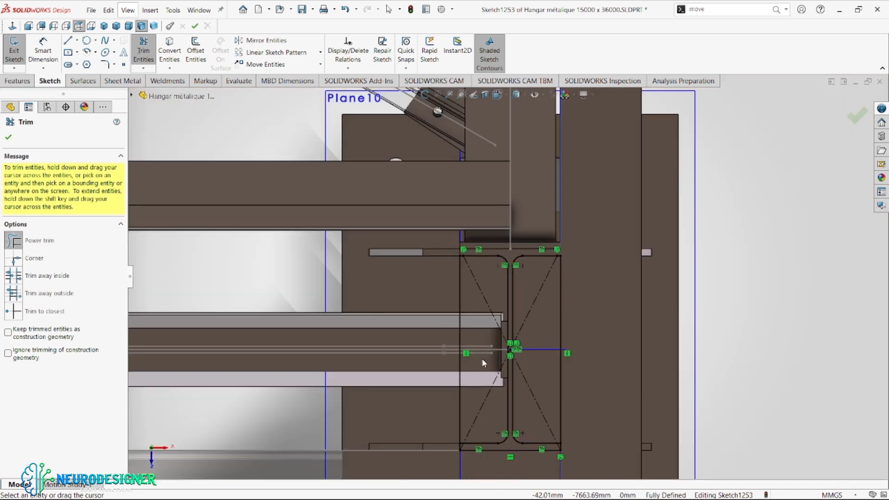
scroll(516, 318, "down", 4)
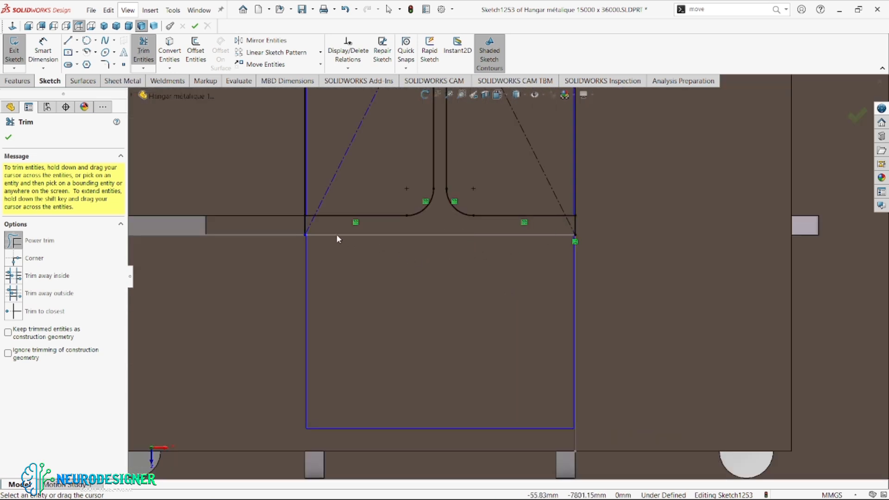
scroll(457, 227, "up", 5)
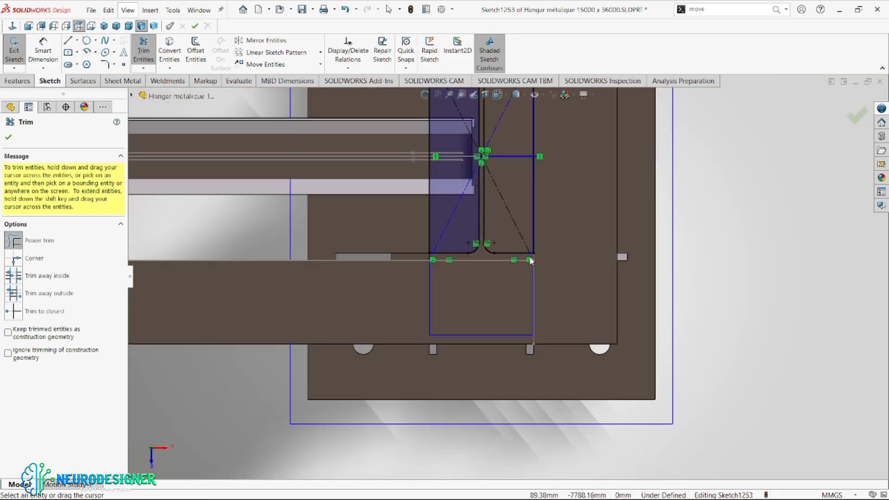
scroll(528, 254, "up", 4)
scroll(500, 170, "down", 4)
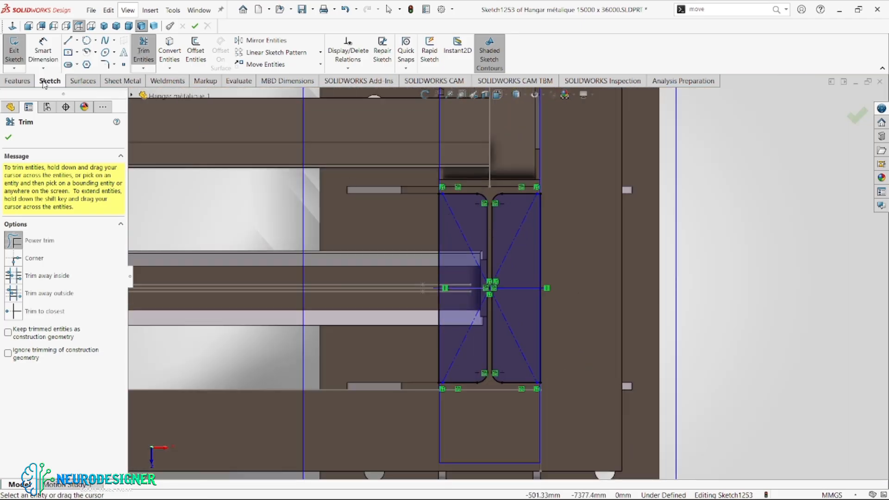
Extrude both pocket profiles 10 mm blind in the reversed direction, down into the column, without merging the result
left_click(17, 81)
key("Escape")
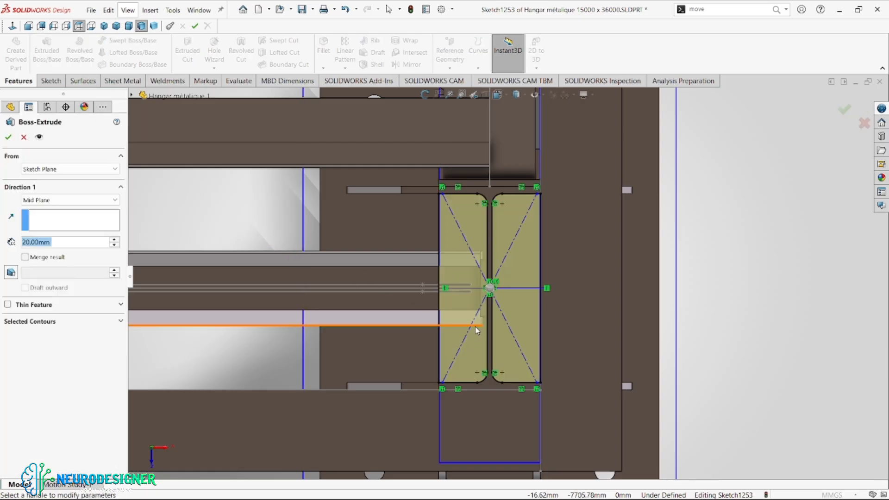
middle_click_drag(541, 322, 469, 260)
scroll(469, 260, "down", 3)
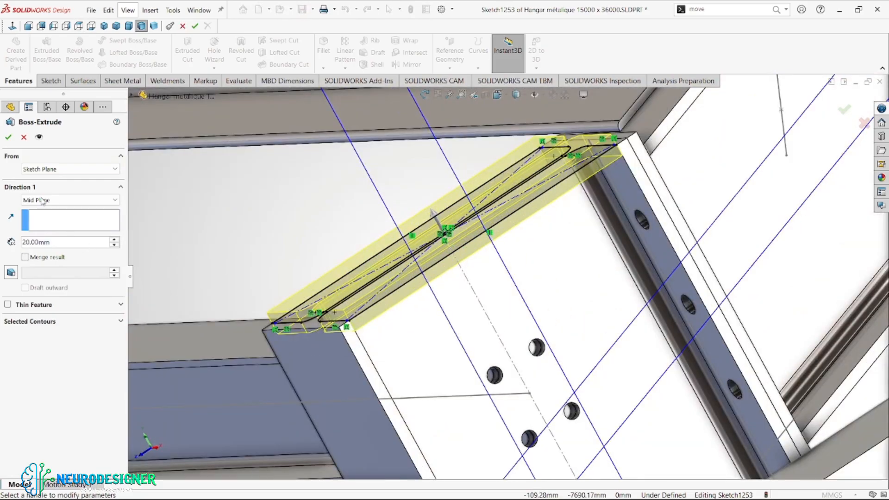
left_click(50, 211)
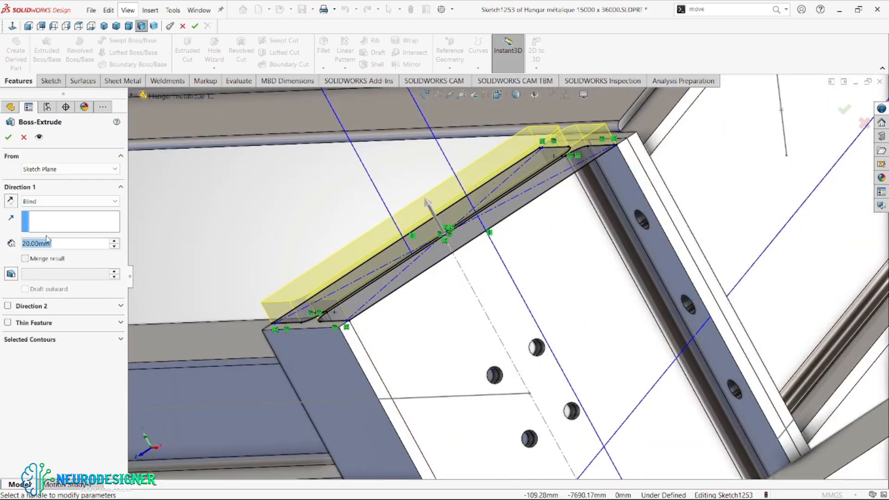
left_click(11, 201)
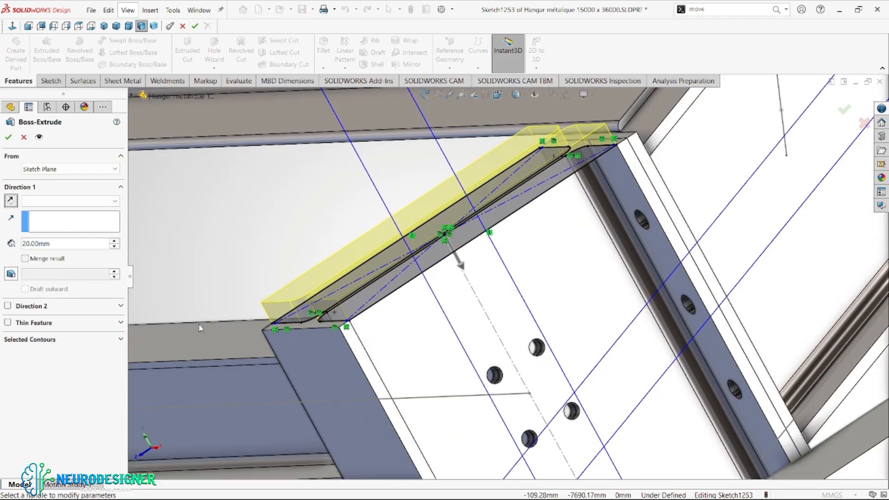
left_click(114, 245)
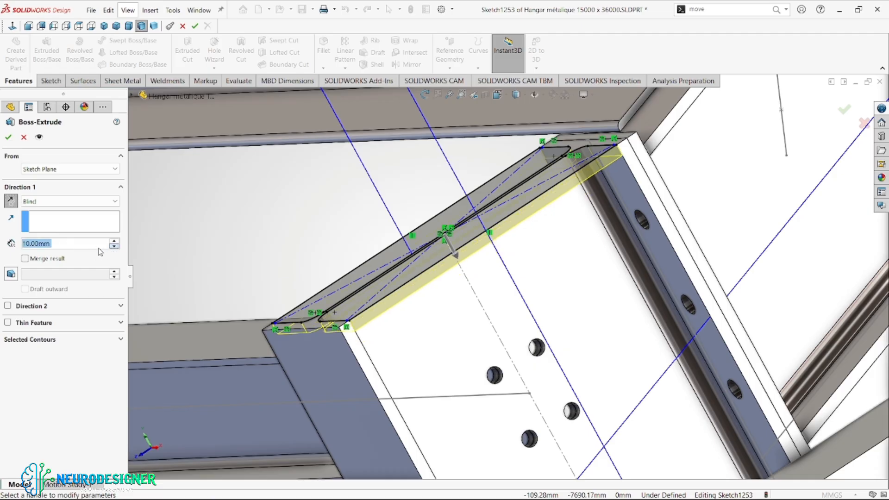
left_click(8, 138)
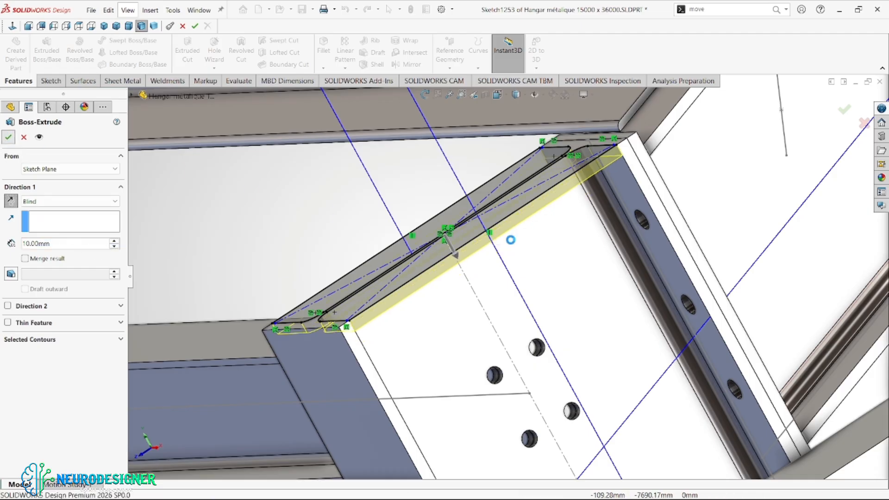
Mirror the two extruded filler plates at the top of the corner column as bodies about the Front Plane
scroll(518, 238, "up", 3)
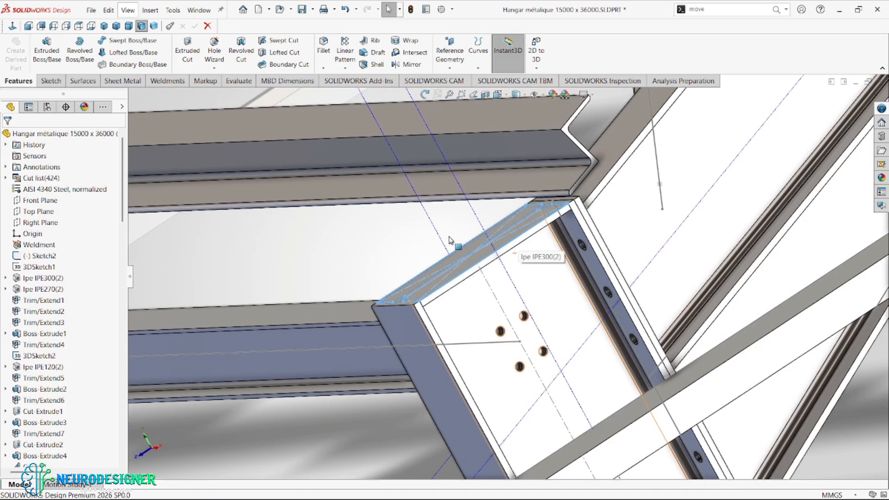
middle_click_drag(450, 240, 460, 255)
left_click(433, 250)
scroll(452, 263, "up", 4)
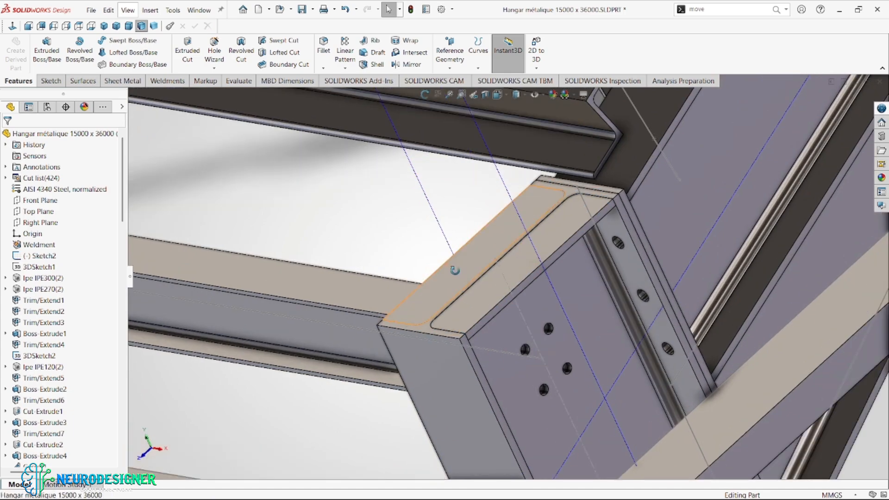
scroll(527, 268, "down", 4)
scroll(536, 259, "up", 8)
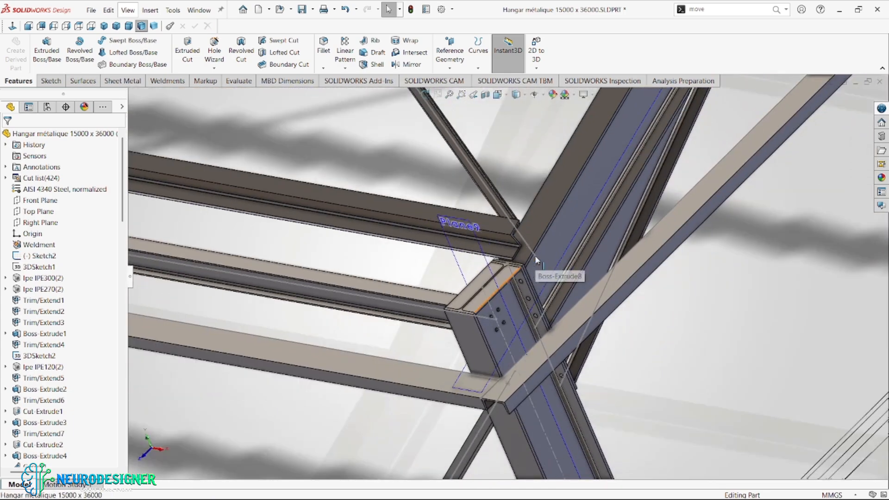
scroll(557, 231, "down", 3)
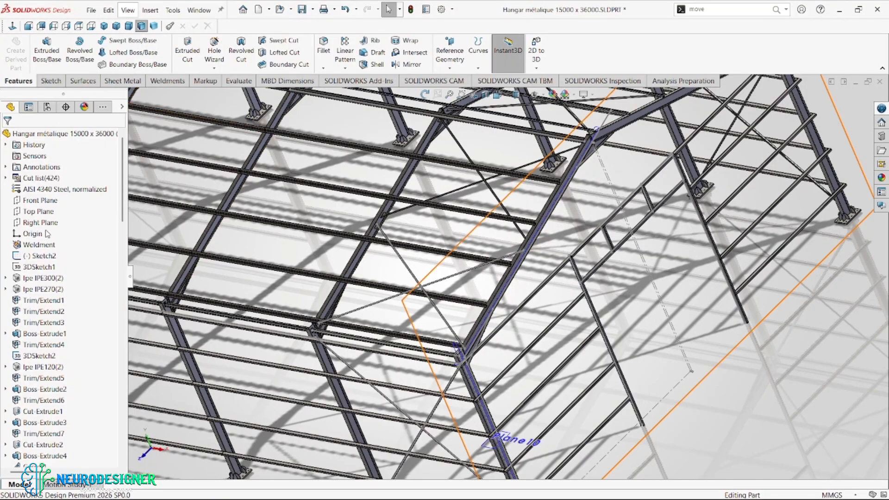
left_click(41, 200)
left_click(411, 64)
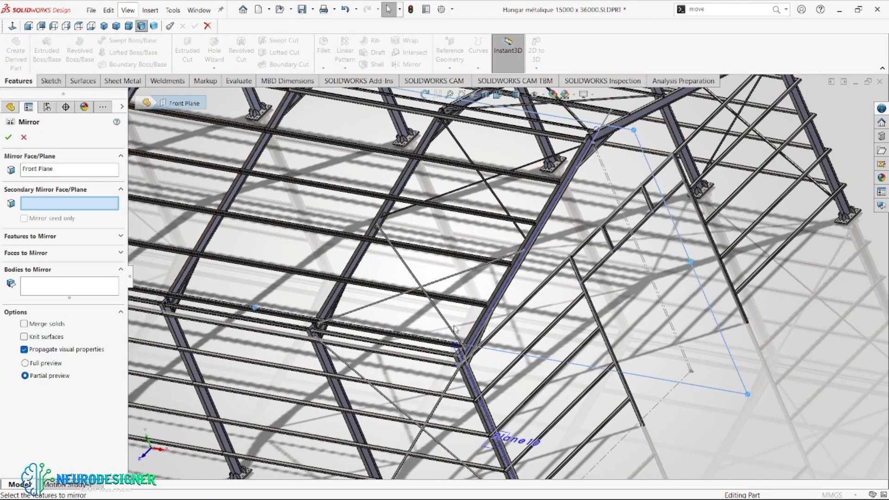
scroll(214, 314, "down", 3)
left_click(56, 288)
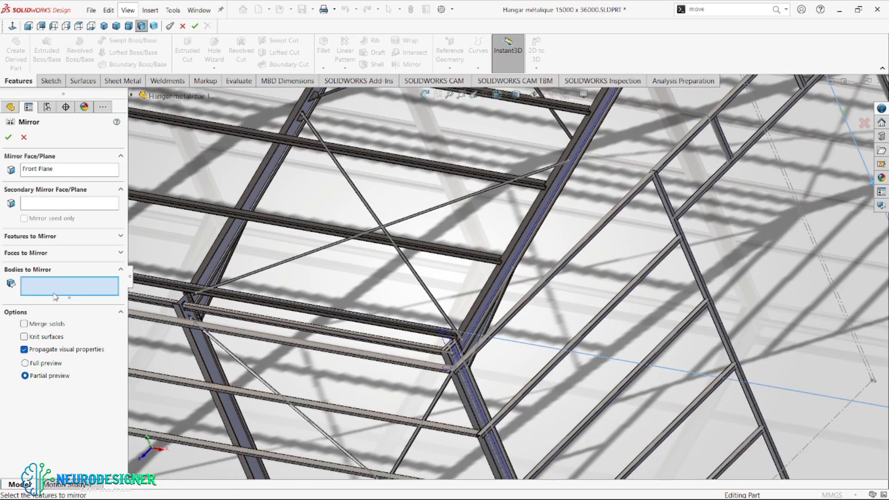
scroll(458, 352, "down", 3)
scroll(456, 354, "down", 3)
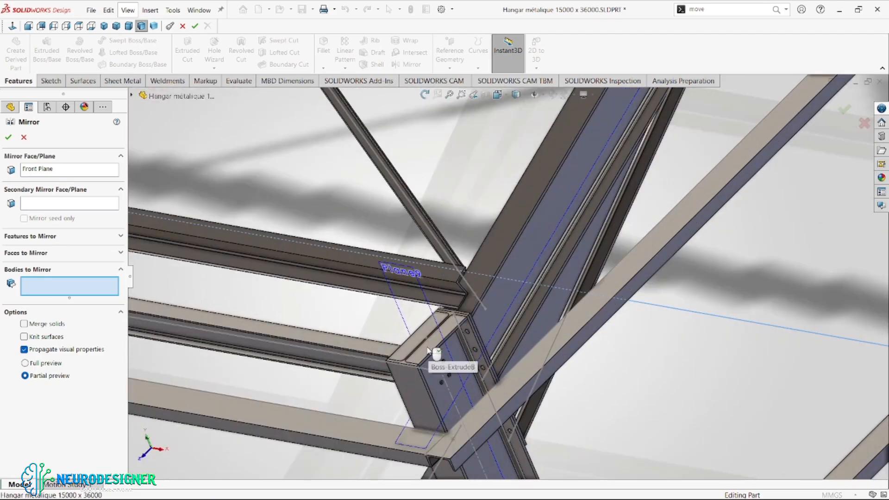
left_click(421, 351)
left_click(425, 354)
scroll(425, 355, "up", 10)
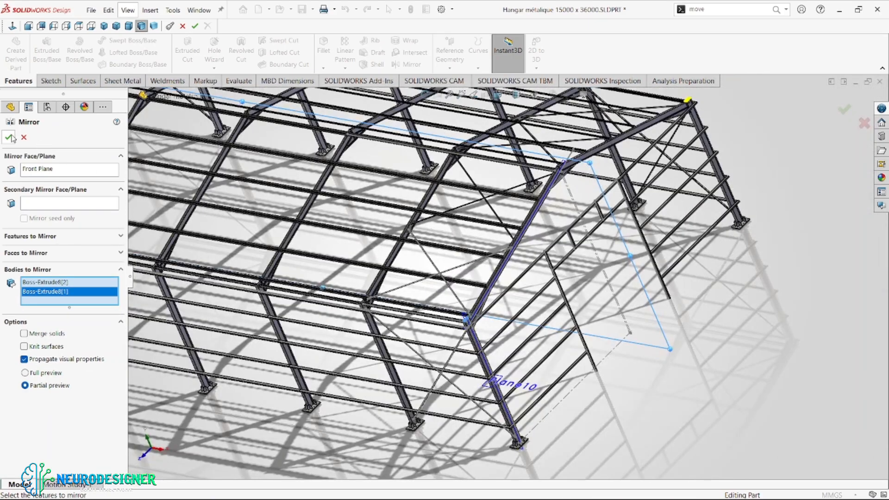
left_click(10, 137)
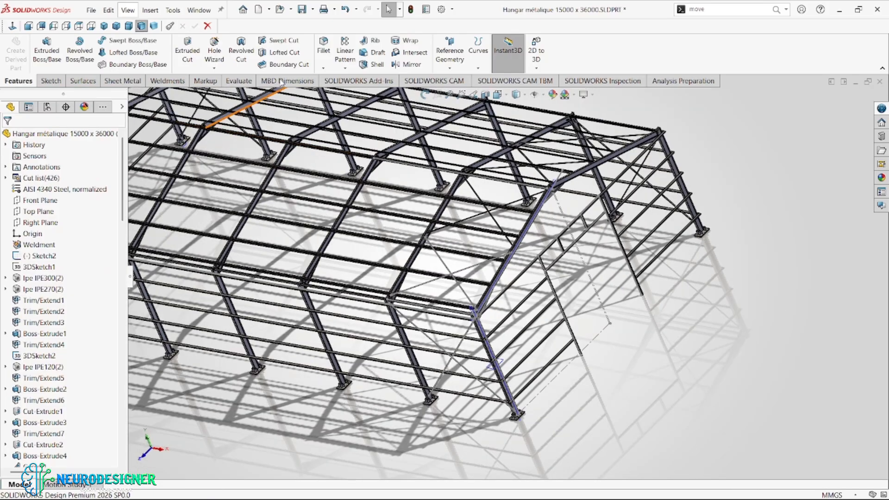
Start a linear pattern along the longitudinal eave member's edge with a spacing of 6000 mm
left_click(345, 68)
left_click(366, 79)
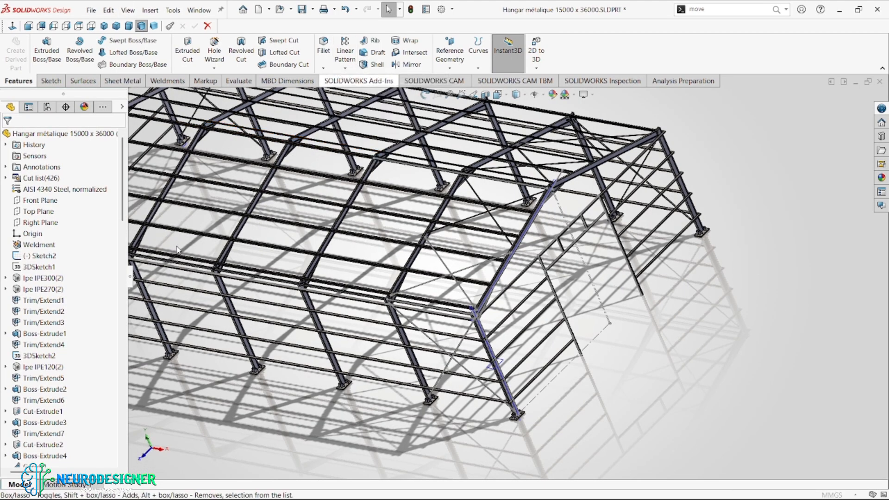
left_click(377, 292)
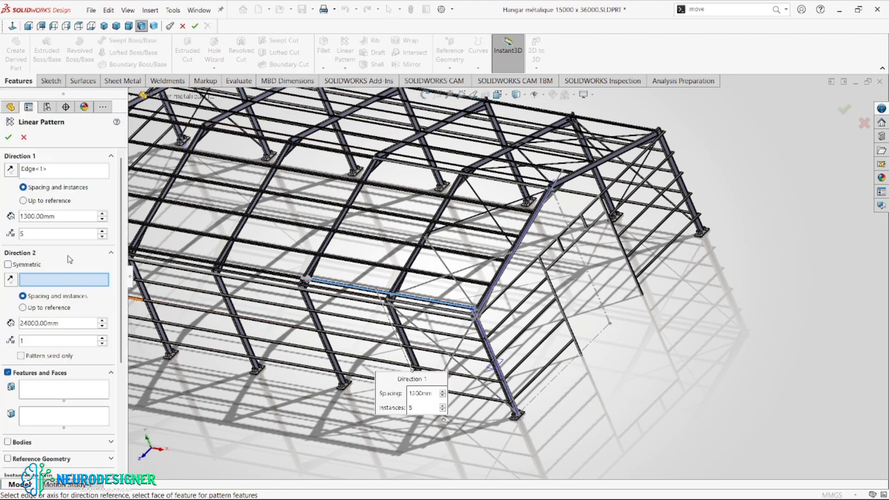
double_click(68, 216)
type("6")
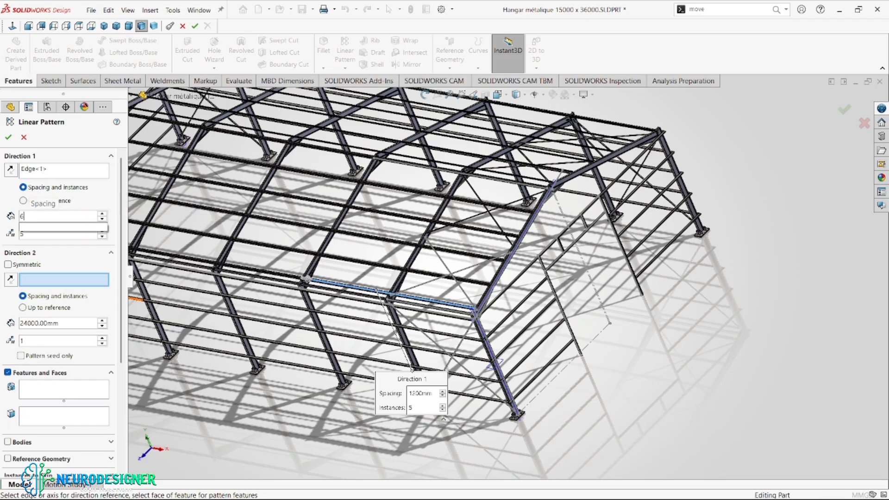
type("0000")
key("Return")
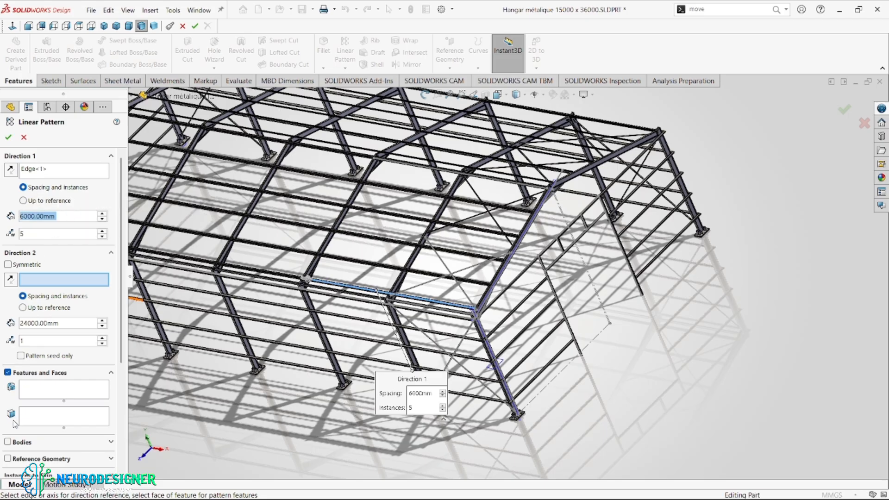
Choose the two filler plates on the corner column top and their two mirrored copies as the bodies to pattern
left_click(7, 441)
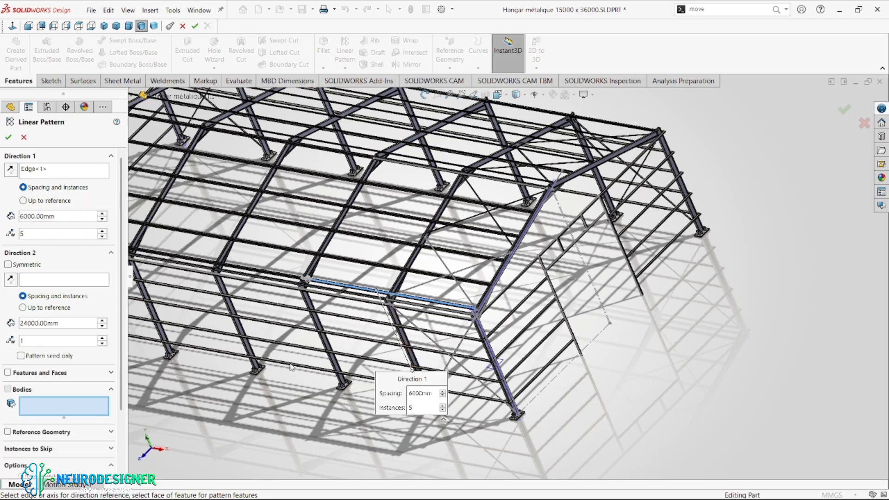
scroll(477, 319, "down", 10)
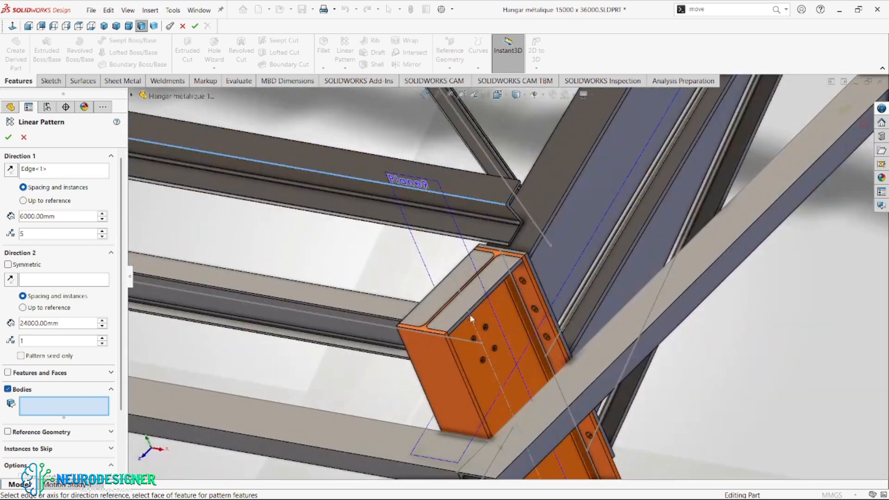
scroll(471, 319, "up", 3)
left_click(428, 306)
left_click(577, 283)
scroll(603, 267, "up", 5)
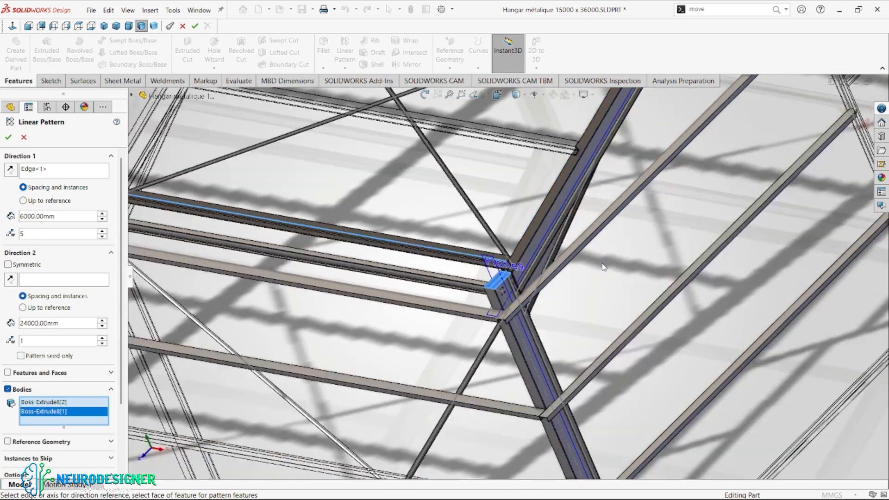
scroll(604, 268, "up", 5)
scroll(659, 133, "down", 10)
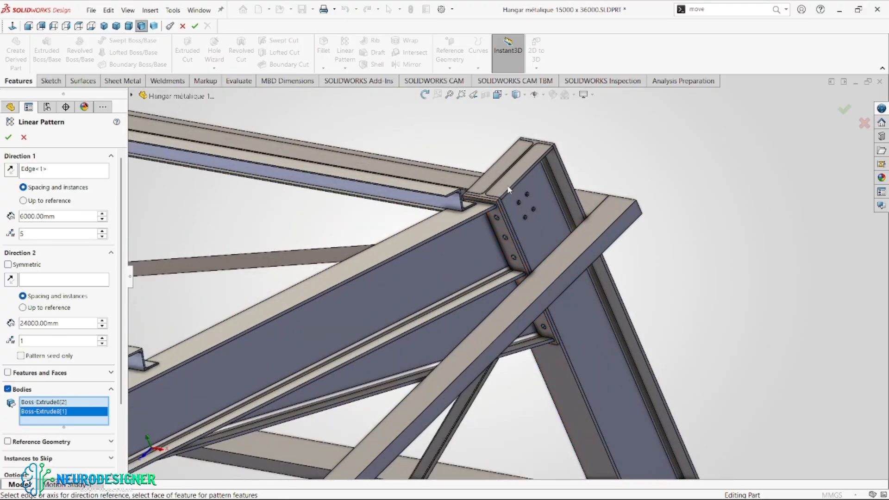
left_click(508, 190)
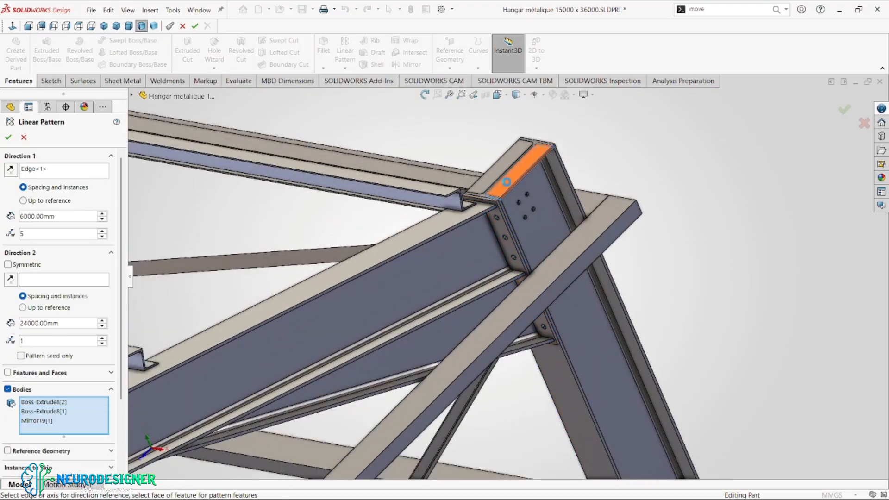
left_click(482, 240)
scroll(471, 258, "up", 4)
scroll(456, 283, "up", 5)
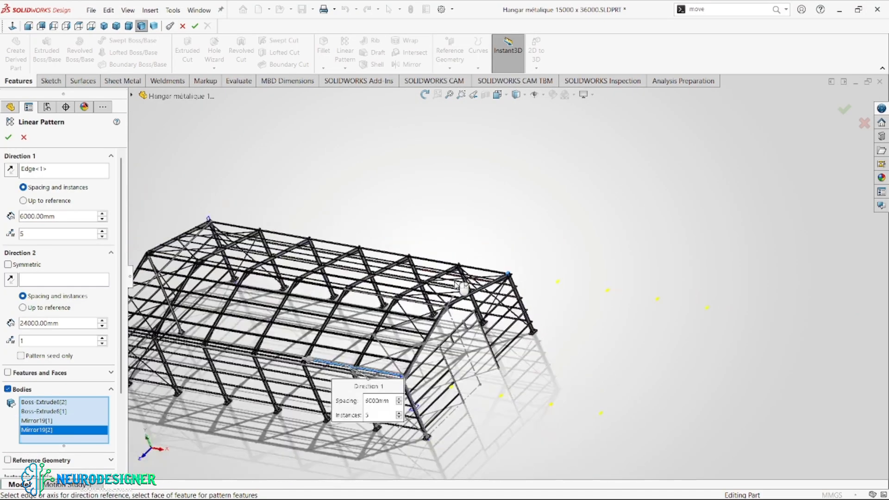
Reverse the pattern direction along the hangar, set 7 instances, and create the filler plate pattern
left_click(10, 172)
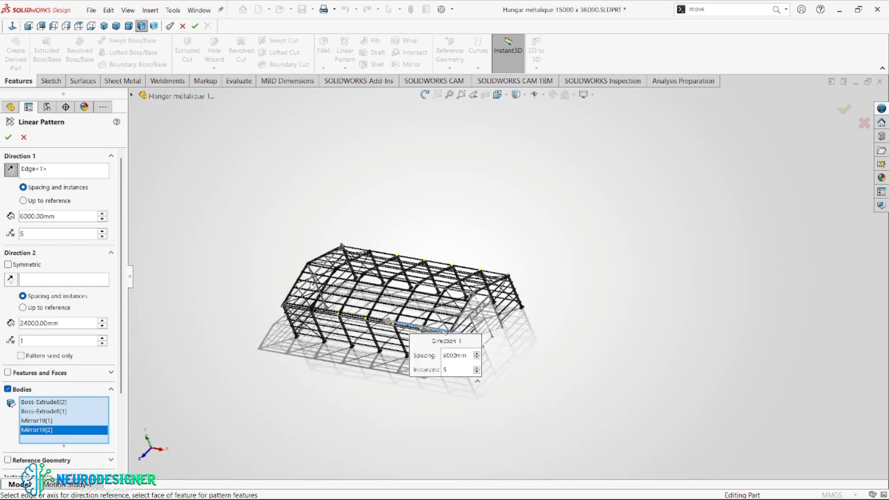
scroll(355, 296, "down", 3)
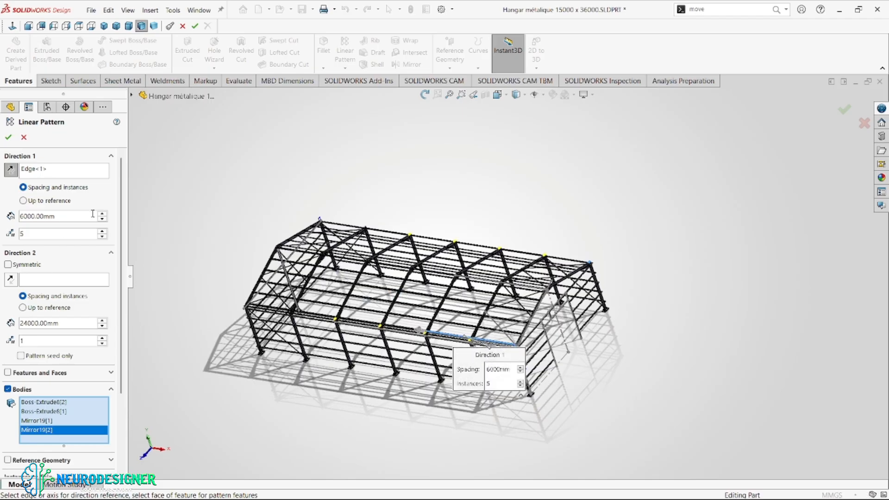
left_click(102, 231)
left_click(8, 138)
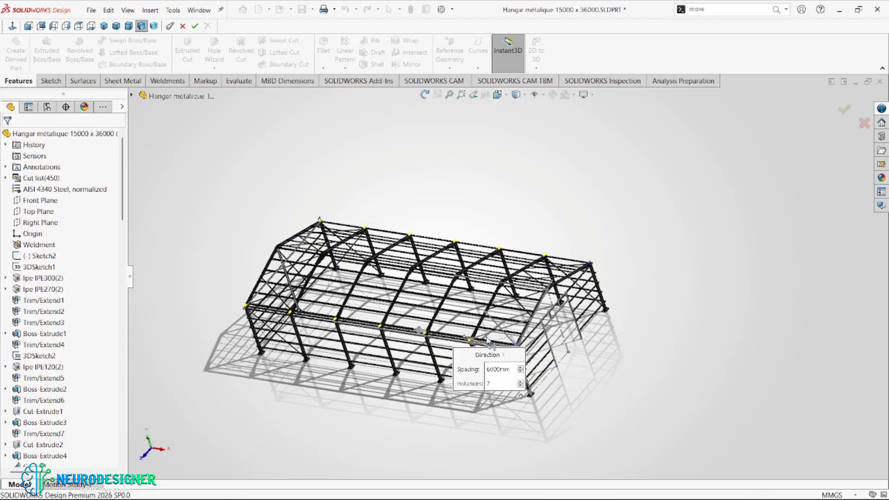
Examine the patterned filler plates on the column tops, and review the whole hangar frame and its wall rails
scroll(489, 343, "down", 10)
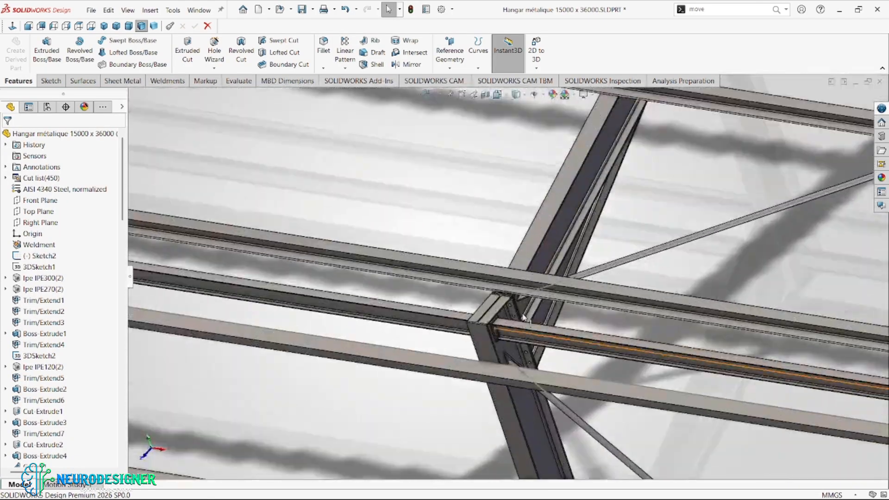
scroll(523, 317, "up", 10)
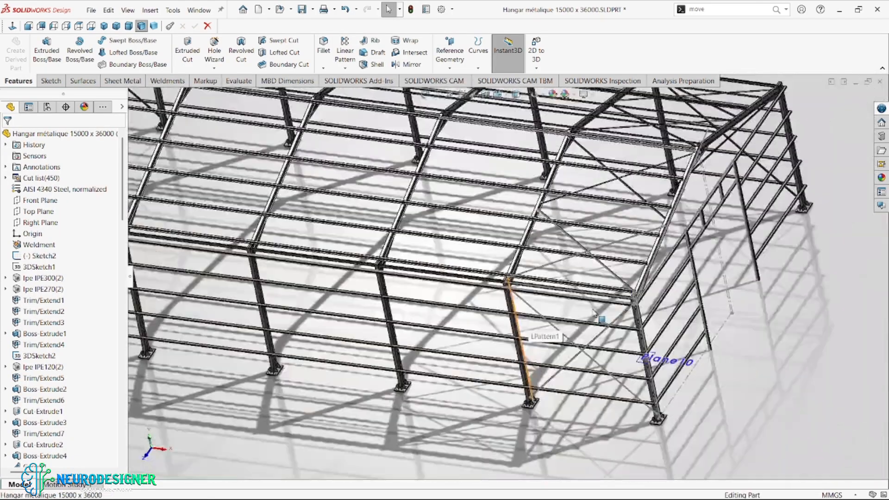
middle_click_drag(594, 313, 533, 194)
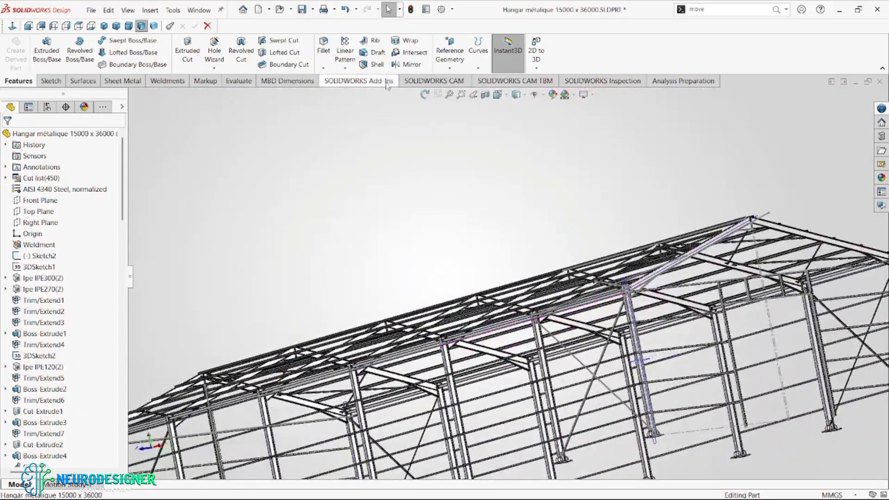
left_click(133, 26)
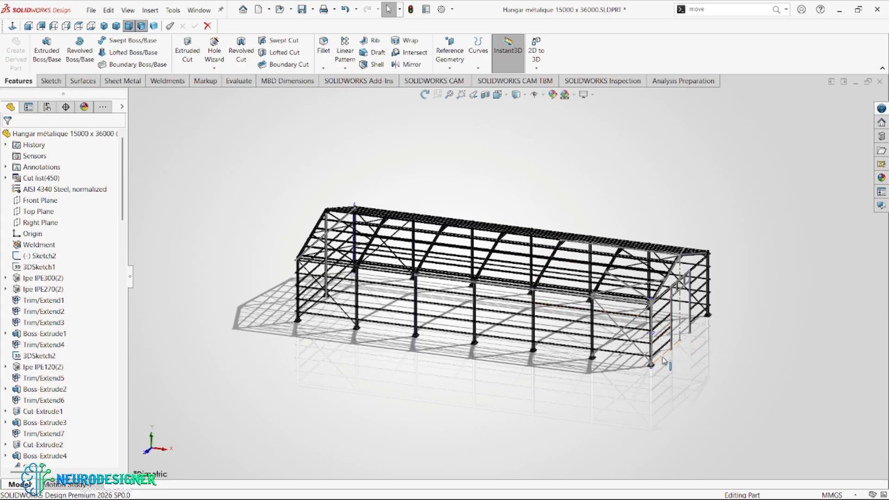
scroll(650, 330, "down", 2)
scroll(637, 327, "down", 1)
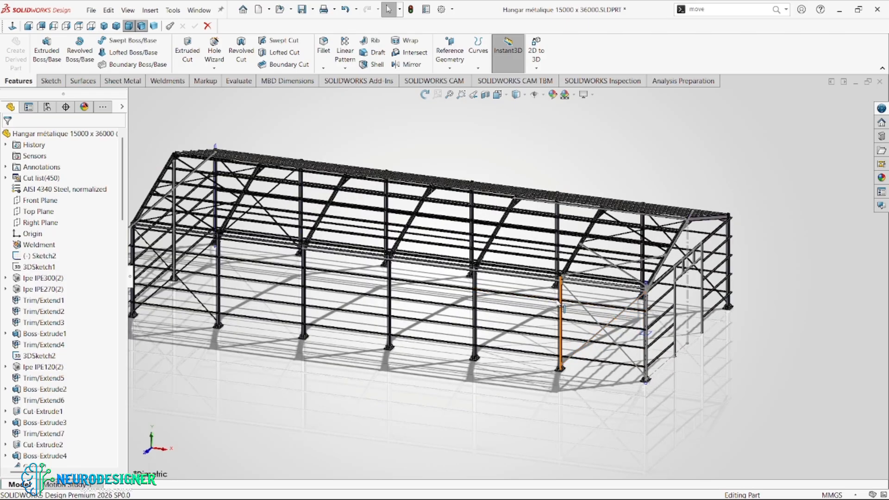
scroll(620, 296, "up", 1)
scroll(564, 270, "down", 1)
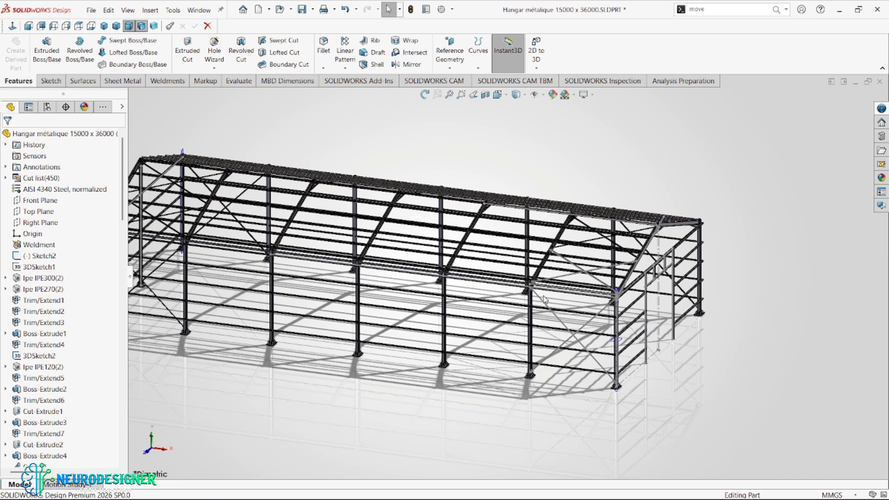
scroll(534, 337, "down", 10)
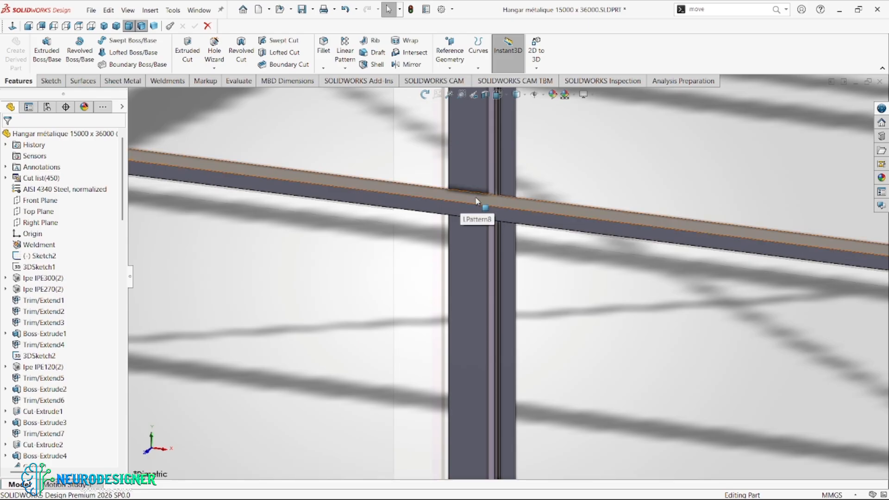
scroll(472, 213, "up", 5)
scroll(495, 240, "up", 8)
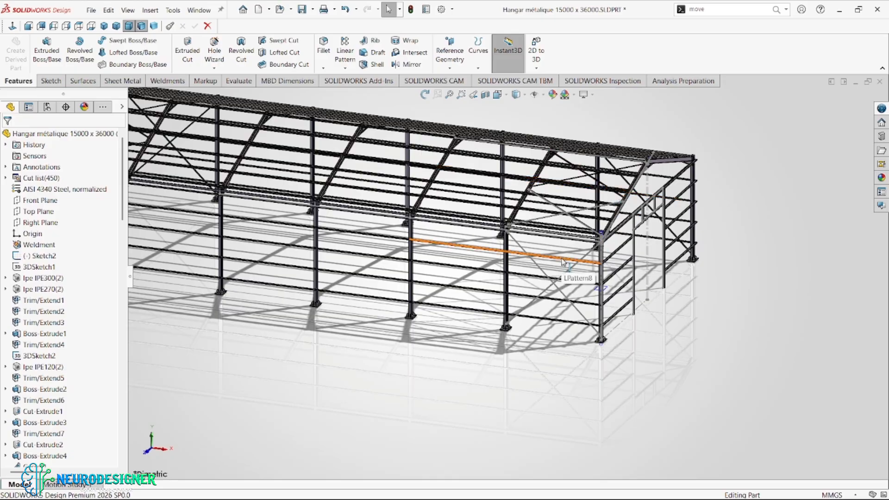
scroll(562, 261, "up", 2)
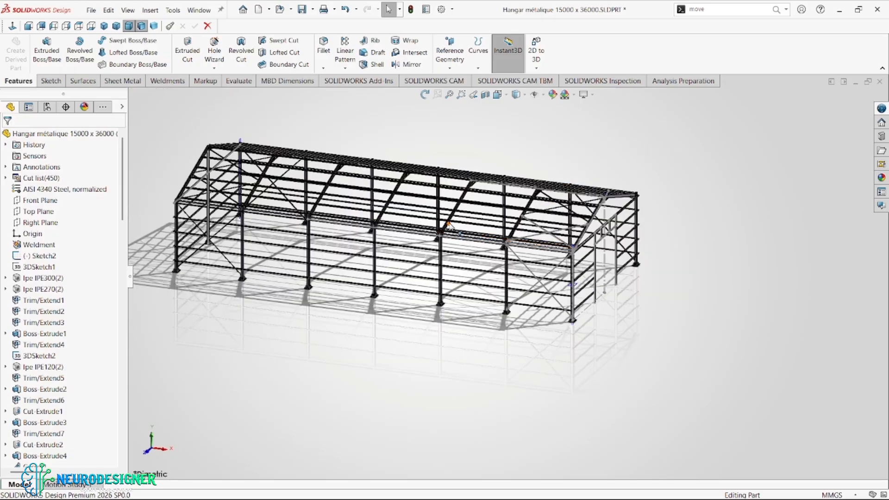